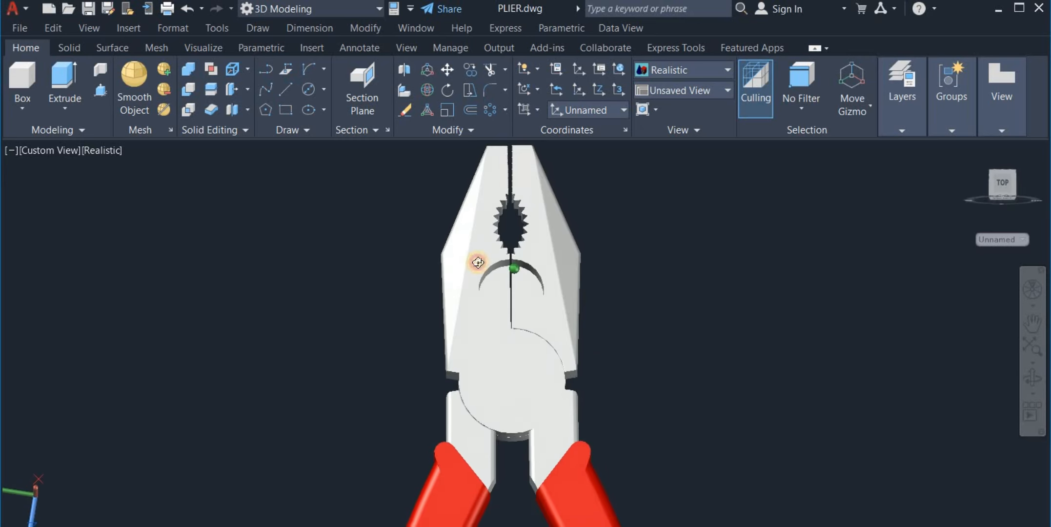
- Examine the finished plier model's jaws, pivot and handles from several angles
{"action": "scroll", "coordinate": [517, 188], "scroll_direction": "up", "scroll_amount": 2}
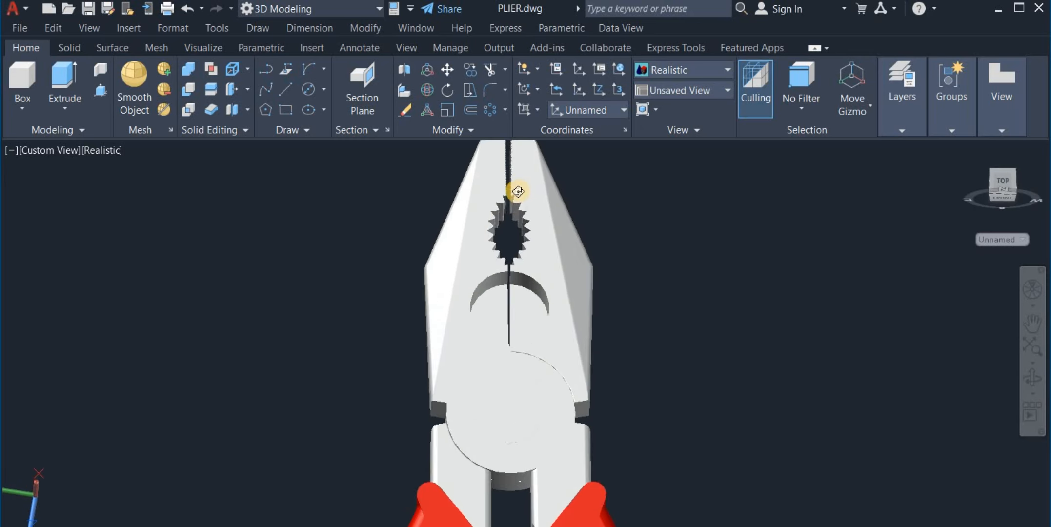
{"action": "left_click_drag", "start_coordinate": [514, 302], "coordinate": [524, 429]}
{"action": "scroll", "coordinate": [510, 336], "scroll_direction": "down", "scroll_amount": 5}
{"action": "scroll", "coordinate": [525, 429], "scroll_direction": "up", "scroll_amount": 3}
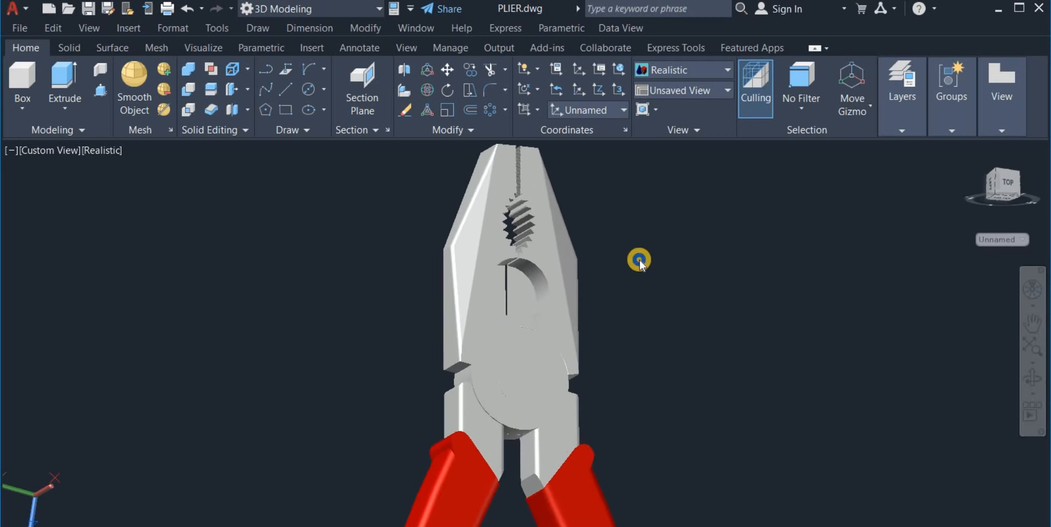
{"action": "right_click", "coordinate": [638, 259]}
{"action": "left_click", "coordinate": [656, 270]}
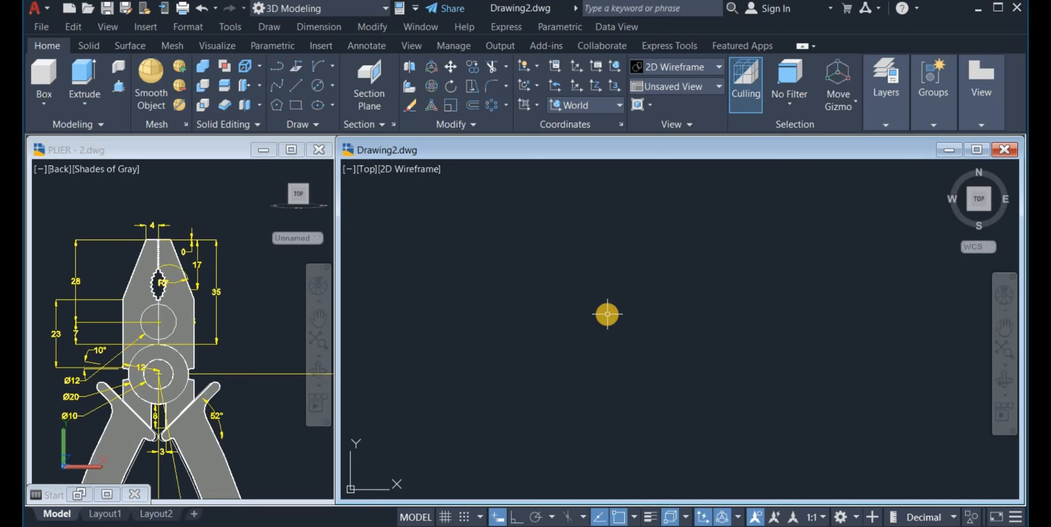
- Configure the drawing units to decimal lengths with precision 0 and an insertion scale in millimeters
{"action": "type", "text": "U"}
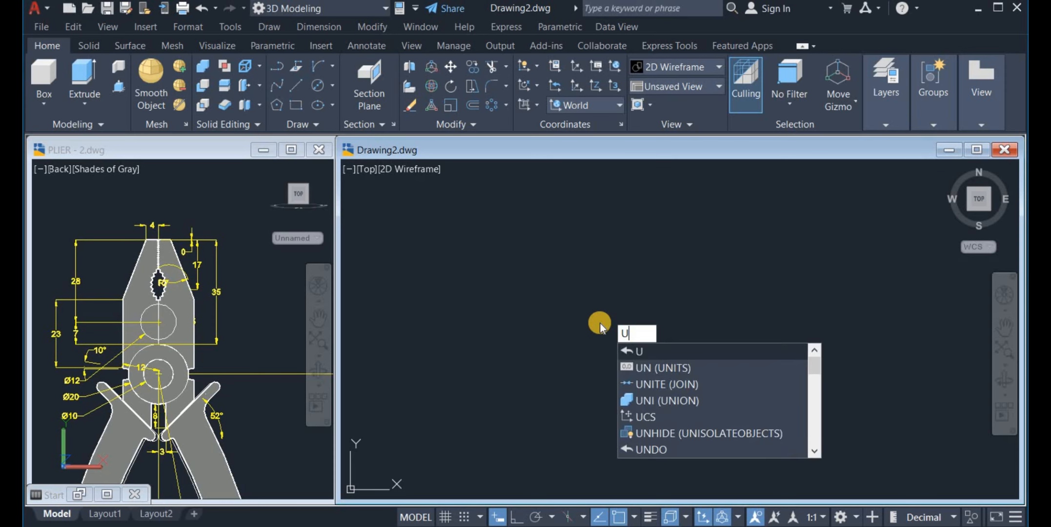
{"action": "left_click", "coordinate": [654, 367]}
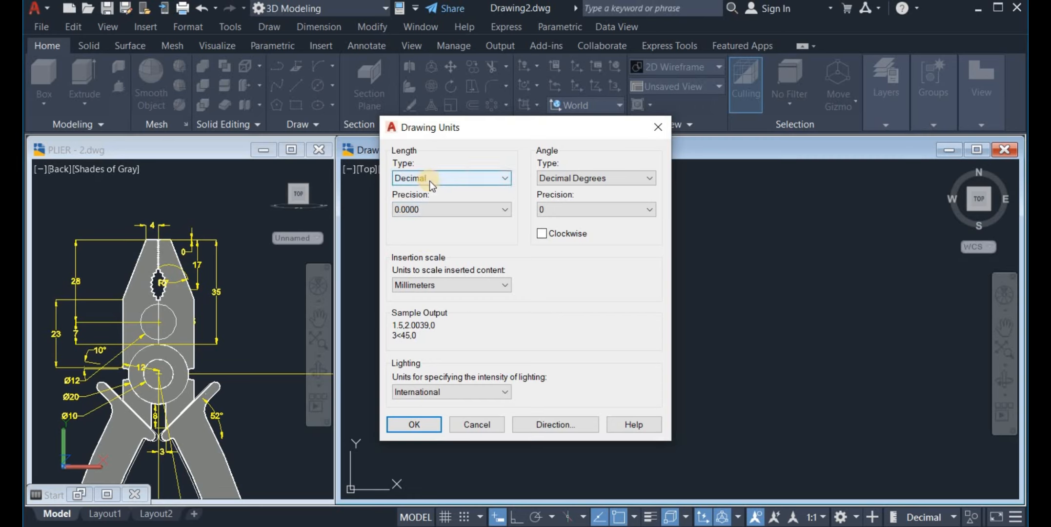
{"action": "left_click", "coordinate": [429, 211]}
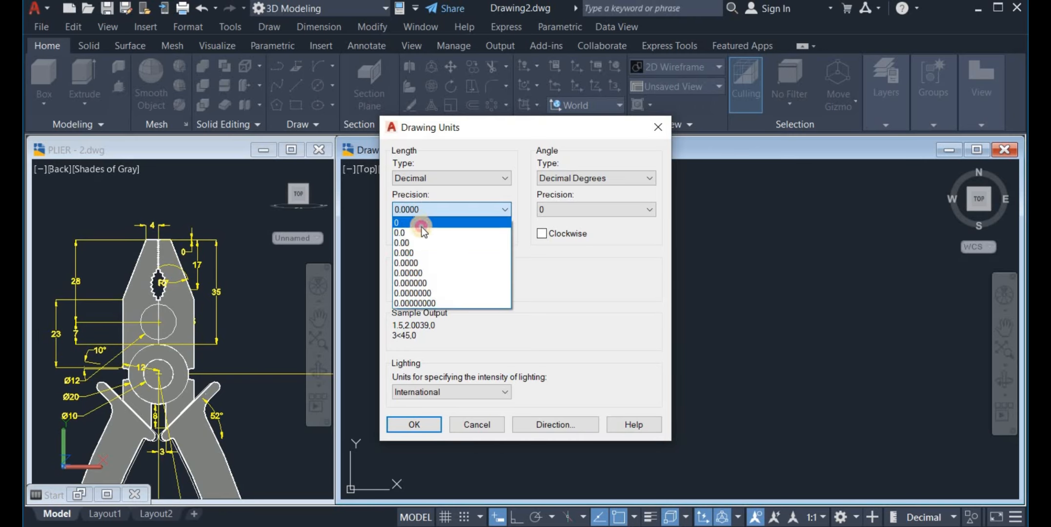
{"action": "left_click", "coordinate": [423, 223]}
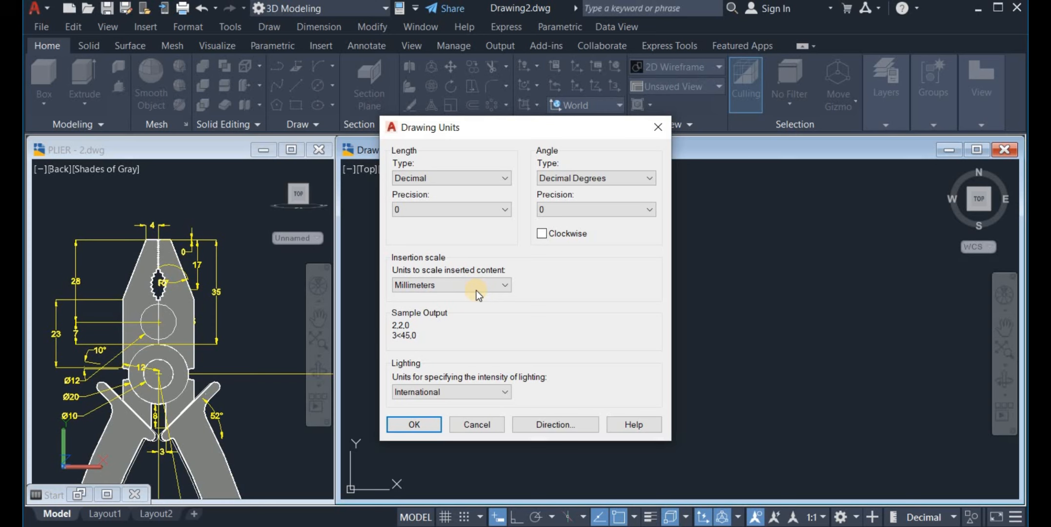
{"action": "left_click", "coordinate": [433, 291]}
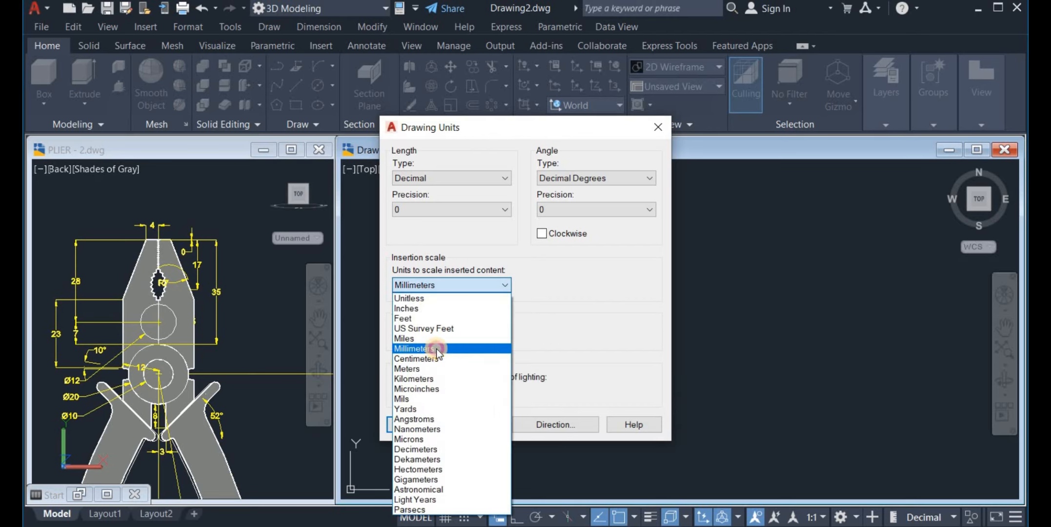
{"action": "left_click", "coordinate": [436, 348]}
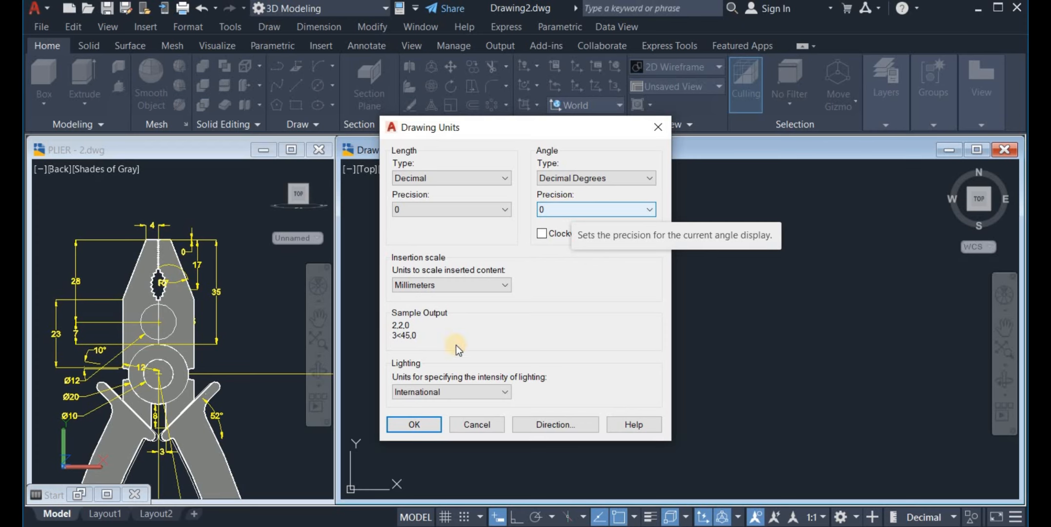
{"action": "left_click", "coordinate": [415, 425]}
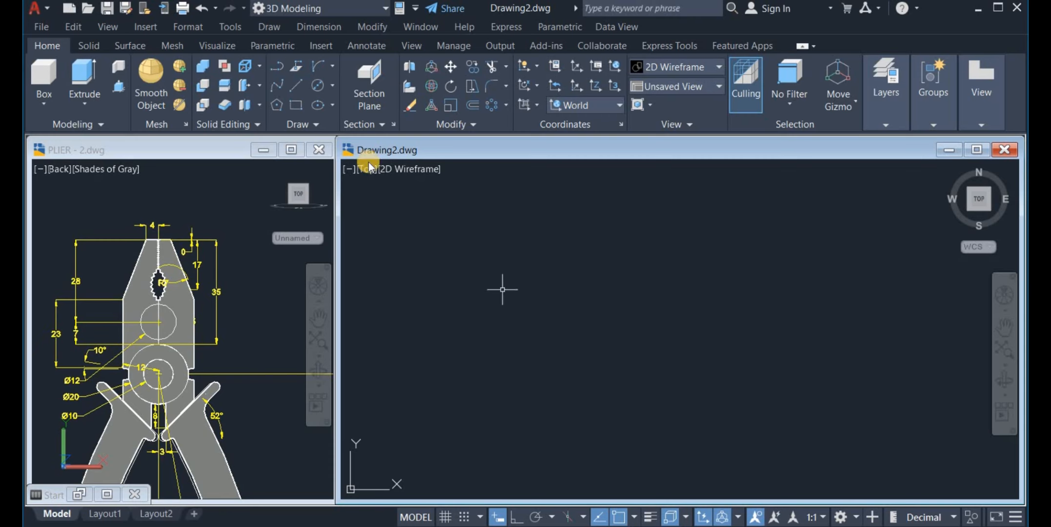
- Select the 3D Modeling workspace and set Drawing2.dwg to the Front view
{"action": "left_click", "coordinate": [386, 10]}
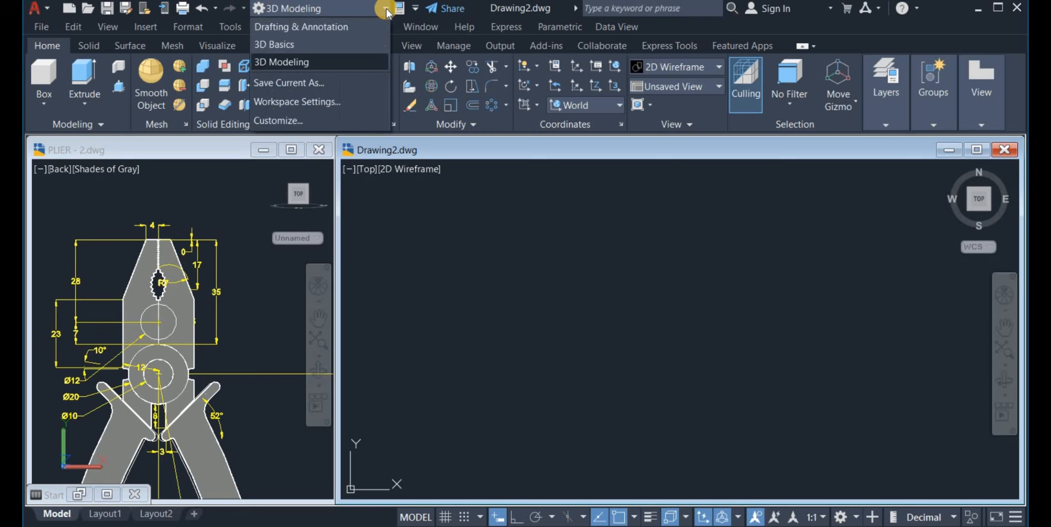
{"action": "left_click", "coordinate": [318, 64]}
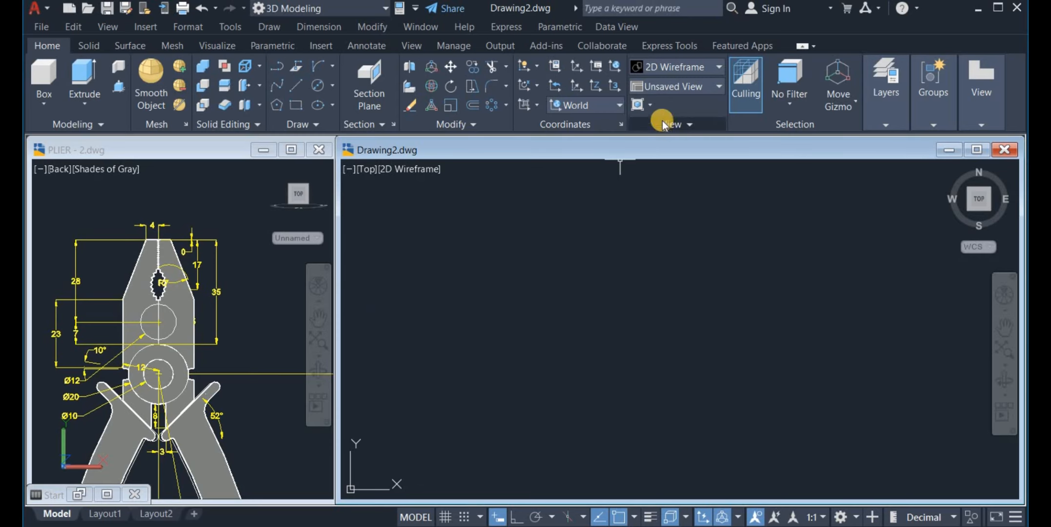
{"action": "left_click", "coordinate": [710, 90]}
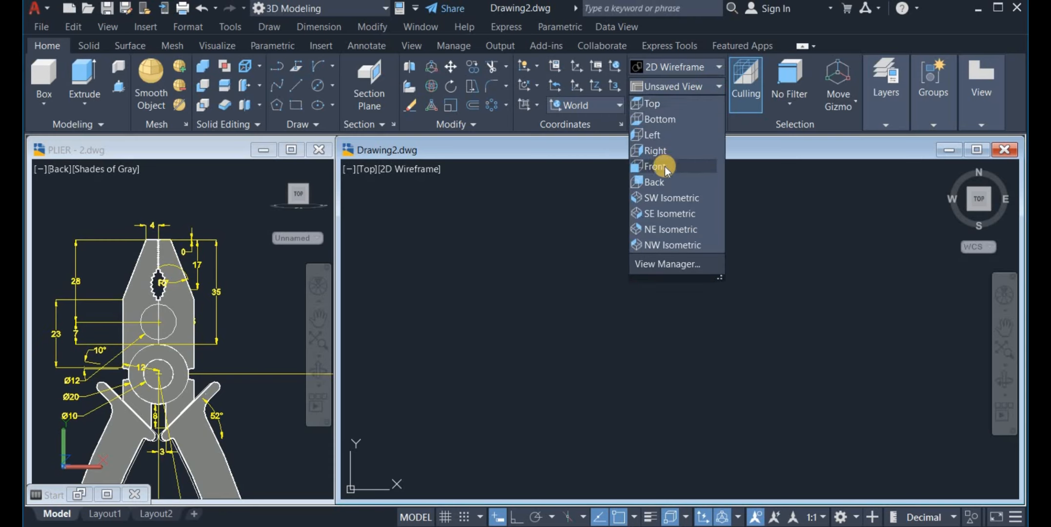
{"action": "left_click", "coordinate": [664, 167]}
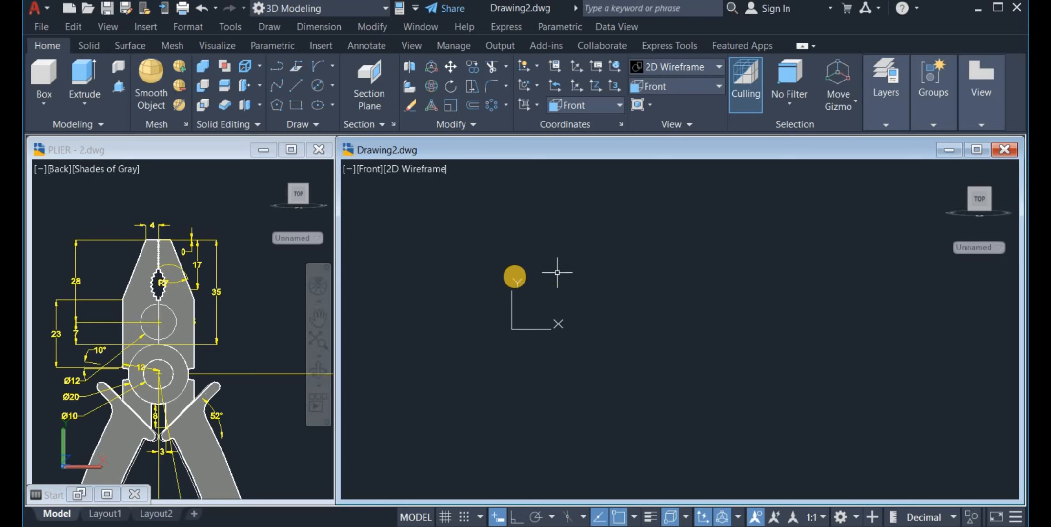
- Set the UCS icon to the Show UCS Icon option instead of displaying it at the origin
{"action": "left_click", "coordinate": [536, 67]}
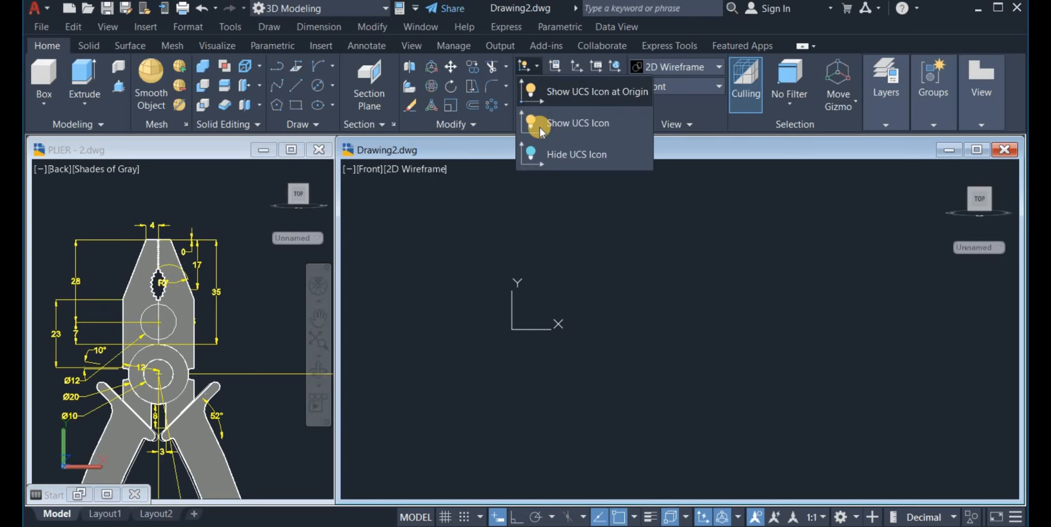
{"action": "left_click", "coordinate": [549, 122]}
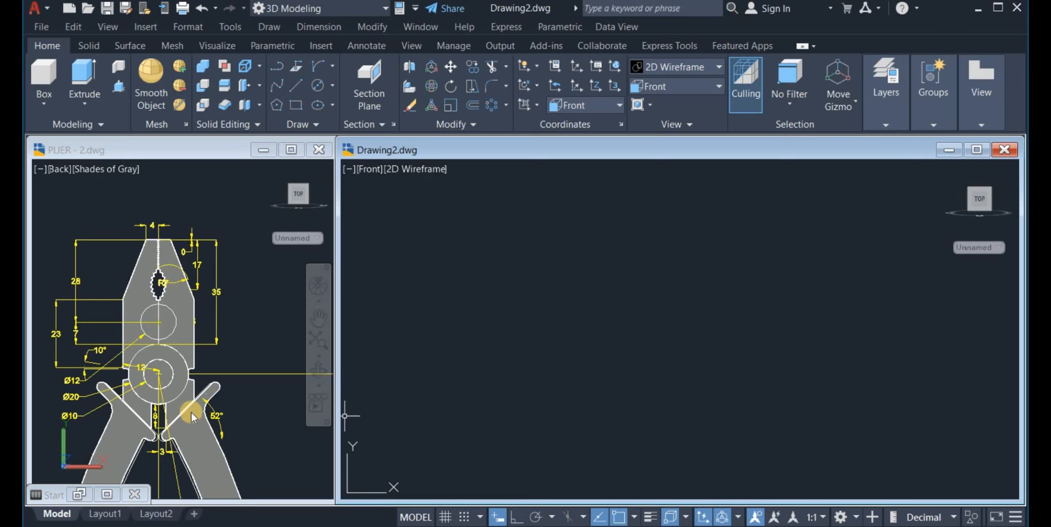
- Examine the pivot circle and jaw dimensions in the reference drawing PLIER - 2.dwg
{"action": "left_click", "coordinate": [223, 375]}
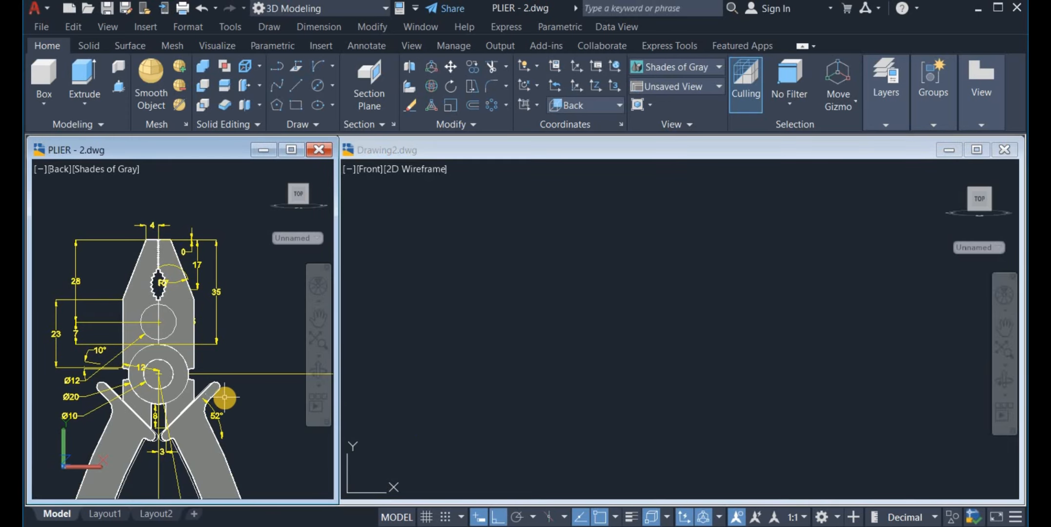
{"action": "middle_click_drag", "start_coordinate": [224, 400], "coordinate": [240, 380]}
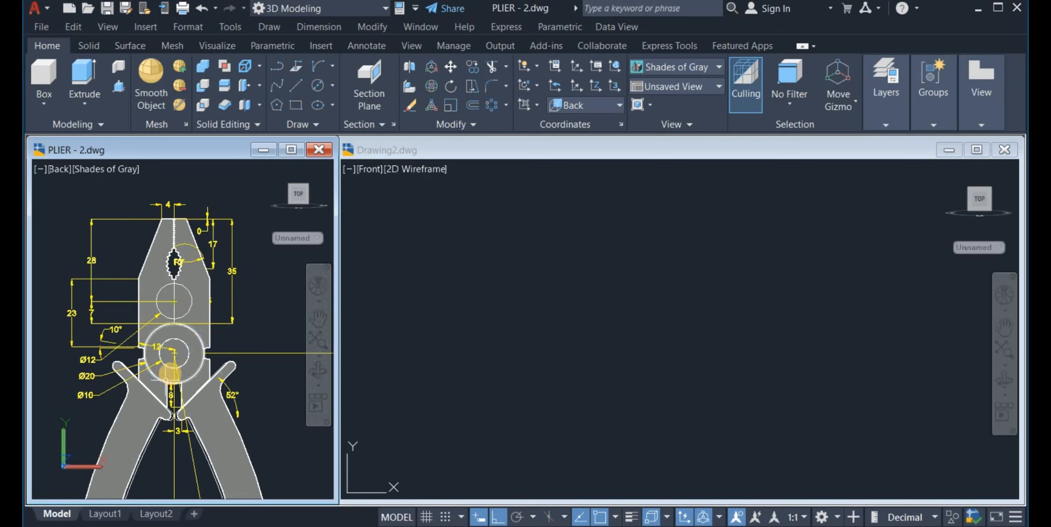
{"action": "scroll", "coordinate": [184, 363], "scroll_direction": "up", "scroll_amount": 2}
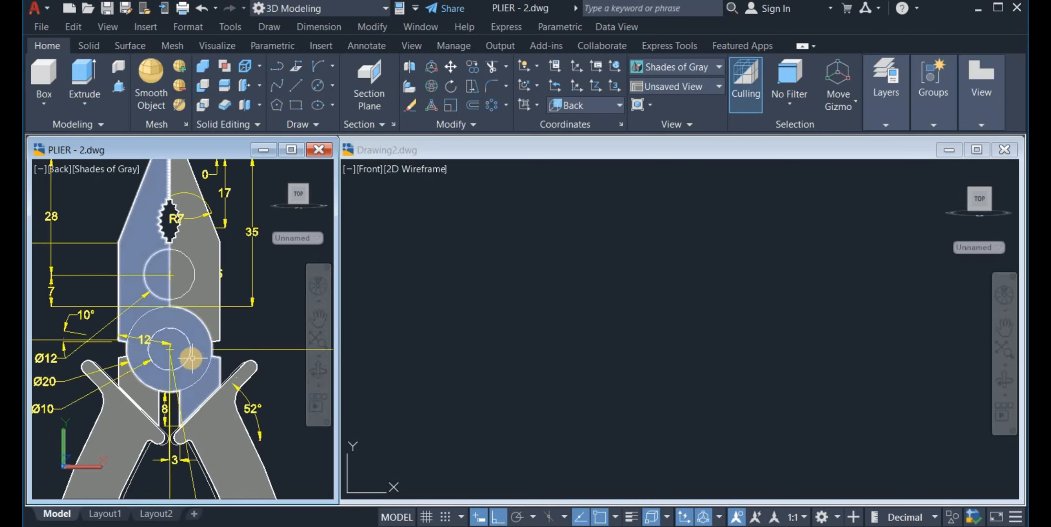
{"action": "middle_click_drag", "start_coordinate": [210, 347], "coordinate": [234, 334]}
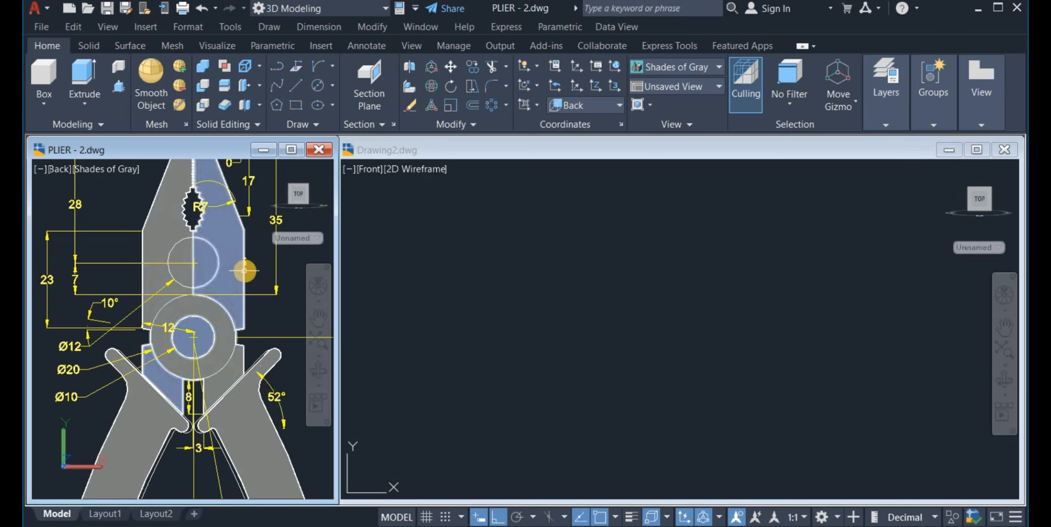
- Draw a 20 mm diameter circle in Drawing2.dwg using the Center, Diameter method
{"action": "left_click", "coordinate": [330, 90]}
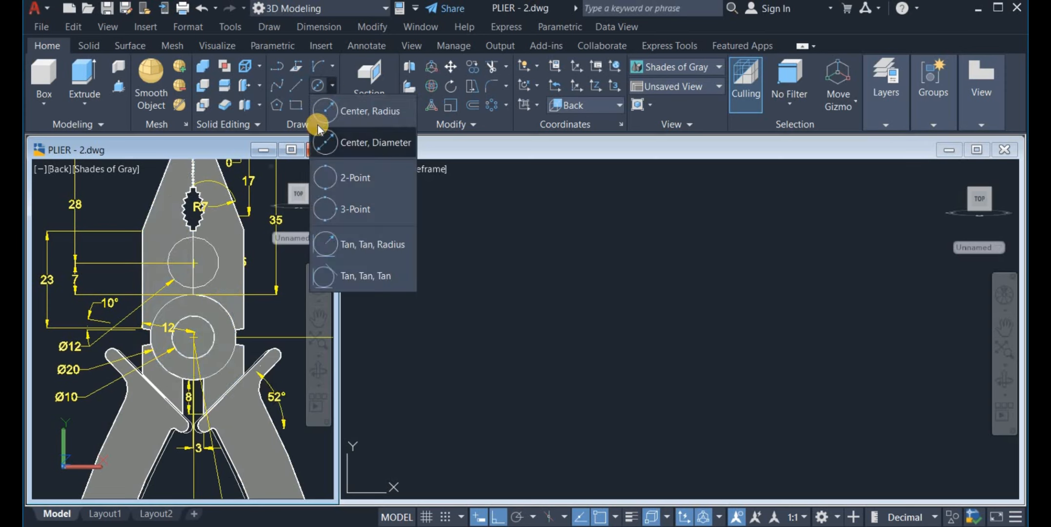
{"action": "left_click", "coordinate": [357, 144]}
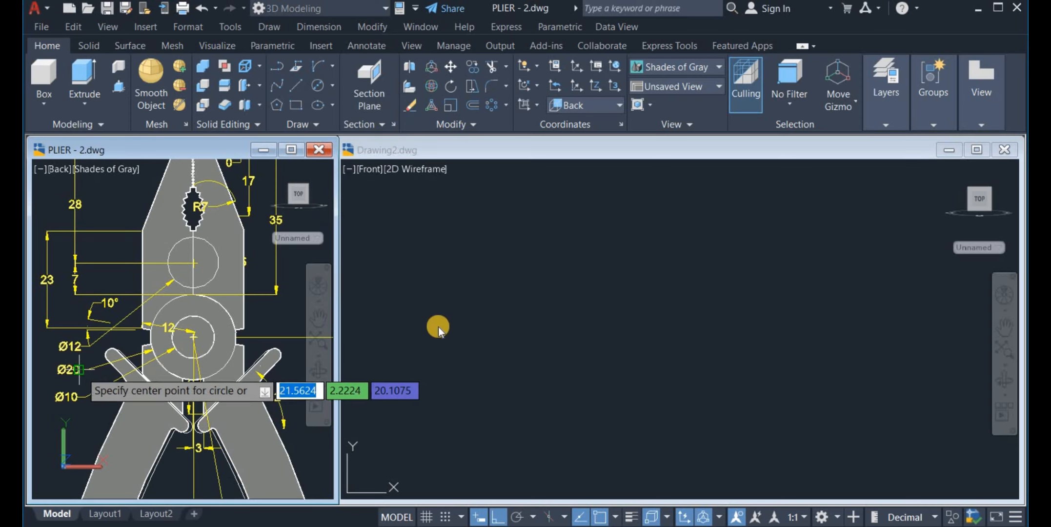
{"action": "left_click", "coordinate": [547, 334]}
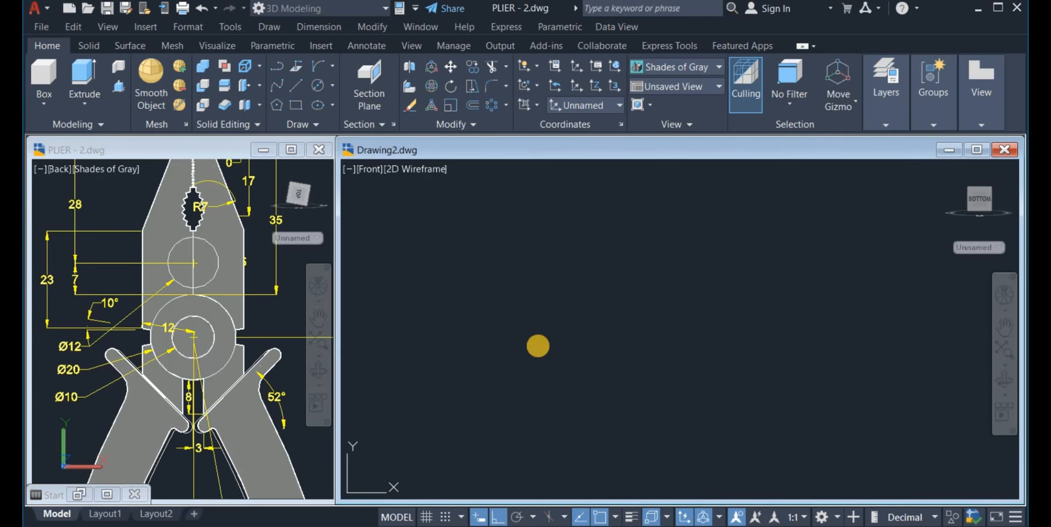
{"action": "left_click", "coordinate": [324, 86]}
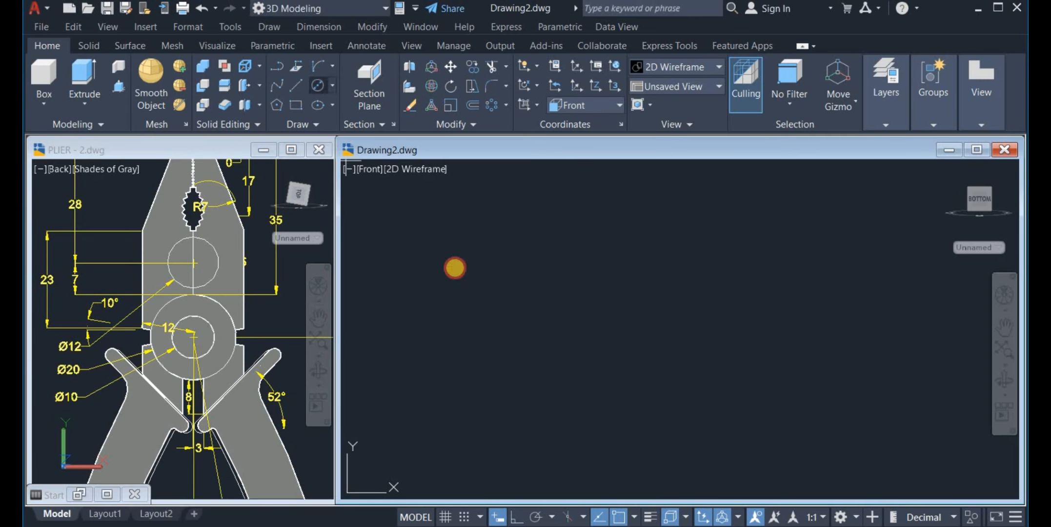
{"action": "left_click", "coordinate": [515, 322]}
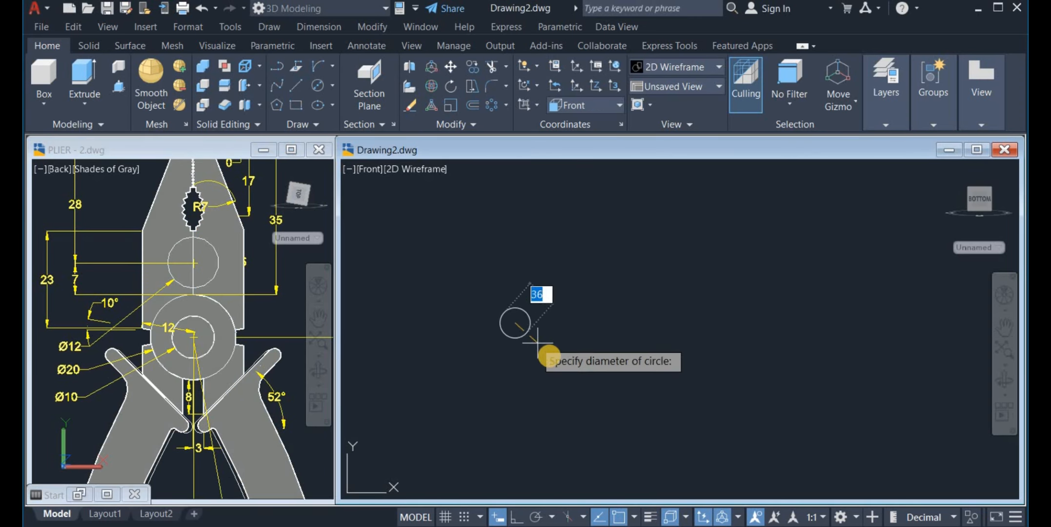
{"action": "type", "text": "20"}
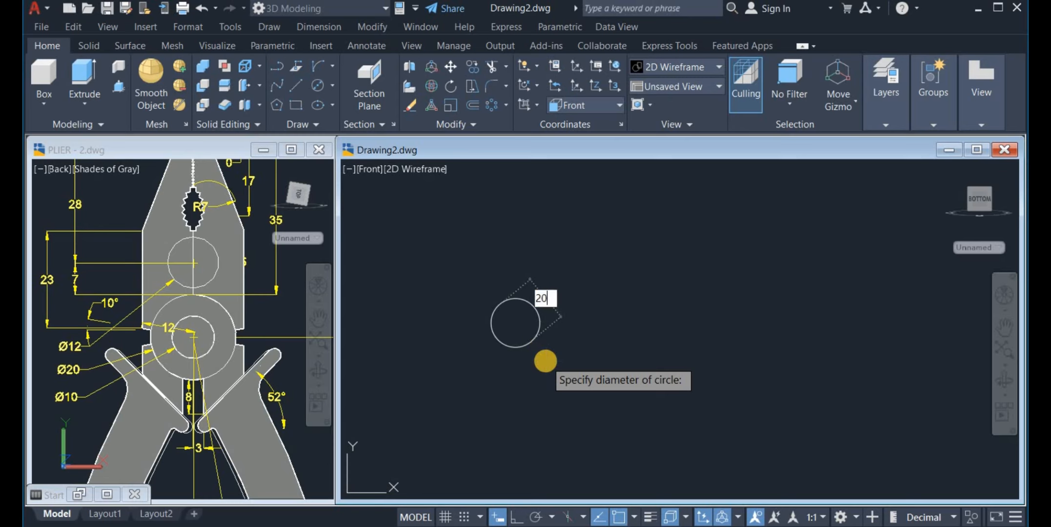
{"action": "key", "text": "Return"}
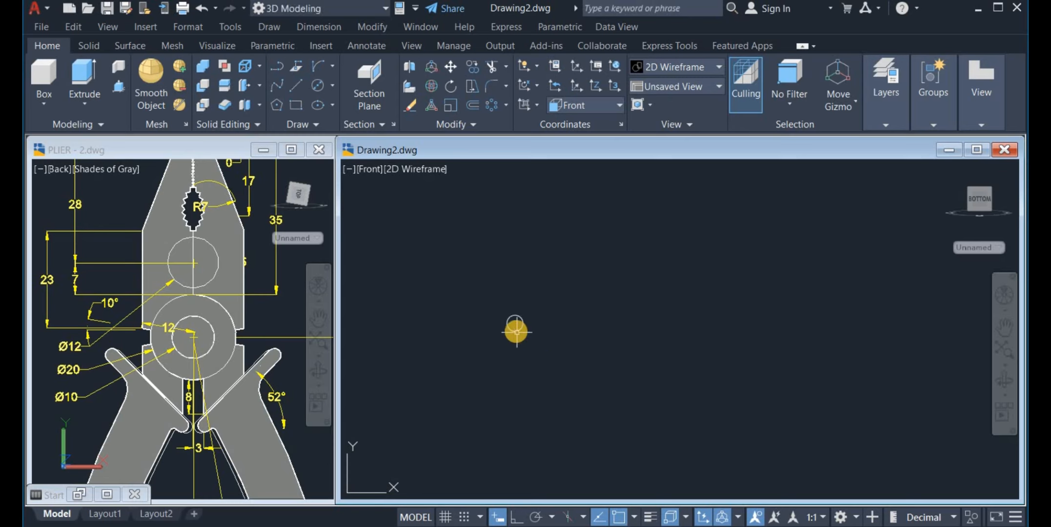
- Draw a horizontal line 24 mm long above the circle with Ortho mode on
{"action": "scroll", "coordinate": [511, 323], "scroll_direction": "up", "scroll_amount": 8}
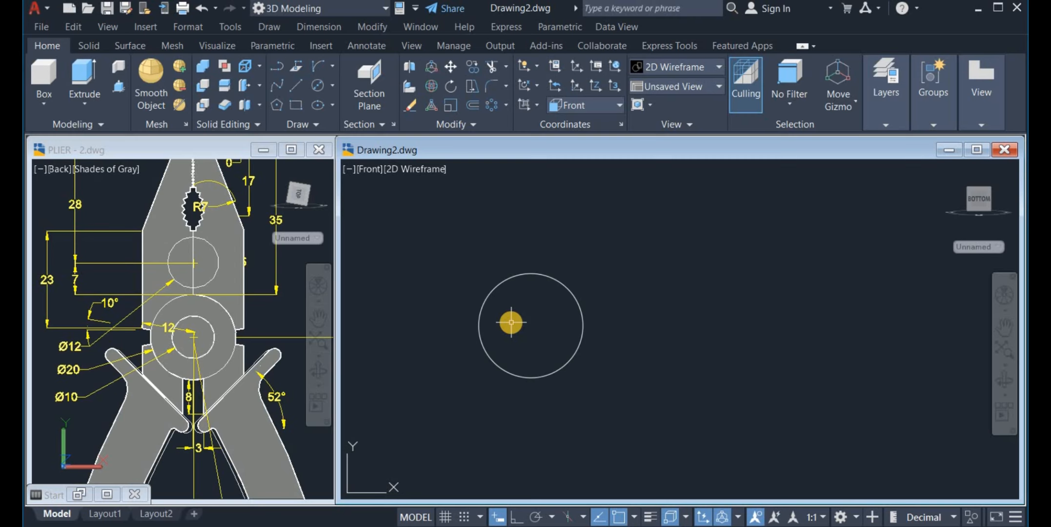
{"action": "scroll", "coordinate": [511, 322], "scroll_direction": "down", "scroll_amount": 2}
{"action": "middle_click_drag", "start_coordinate": [514, 325], "coordinate": [528, 354]}
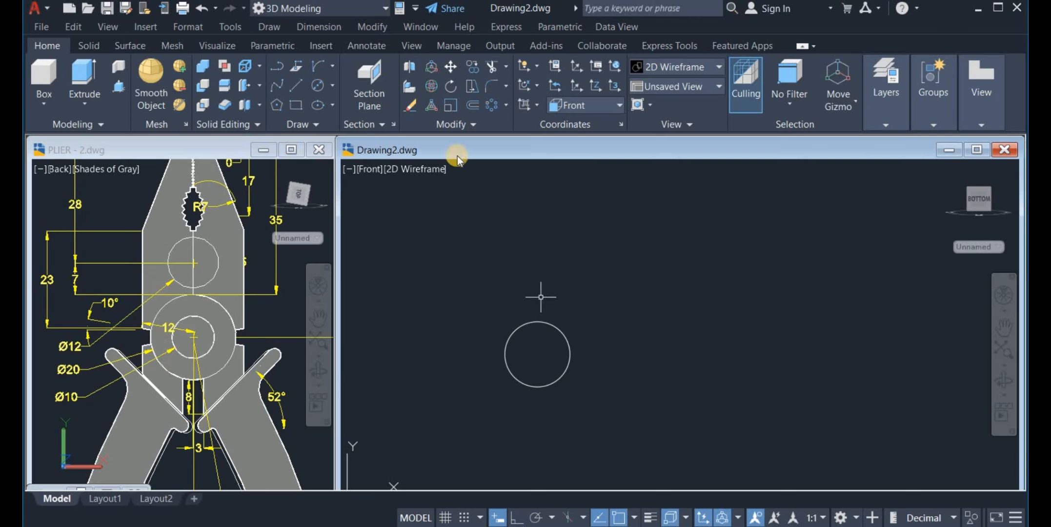
{"action": "left_click", "coordinate": [296, 84]}
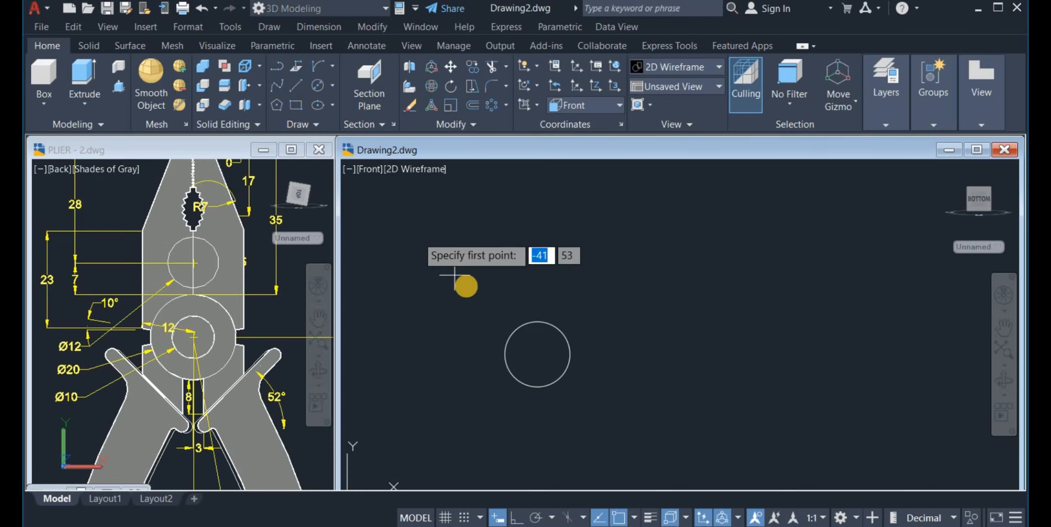
{"action": "left_click", "coordinate": [490, 281]}
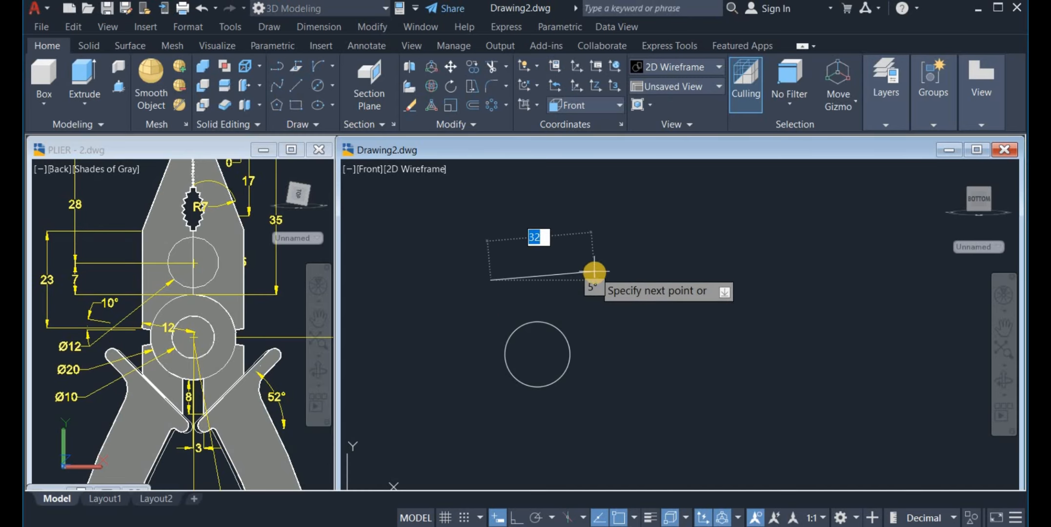
{"action": "left_click", "coordinate": [516, 518]}
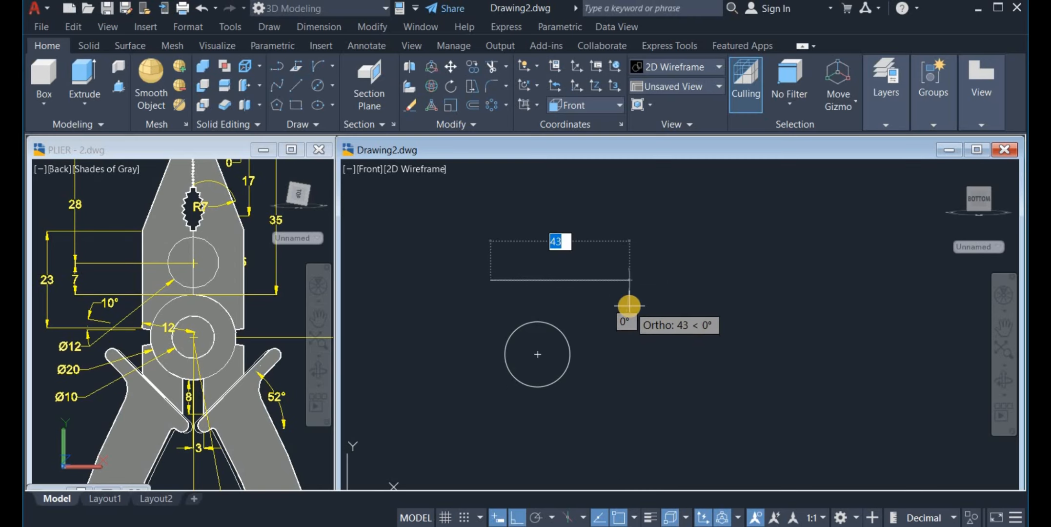
{"action": "type", "text": "2"}
{"action": "key", "text": "Return"}
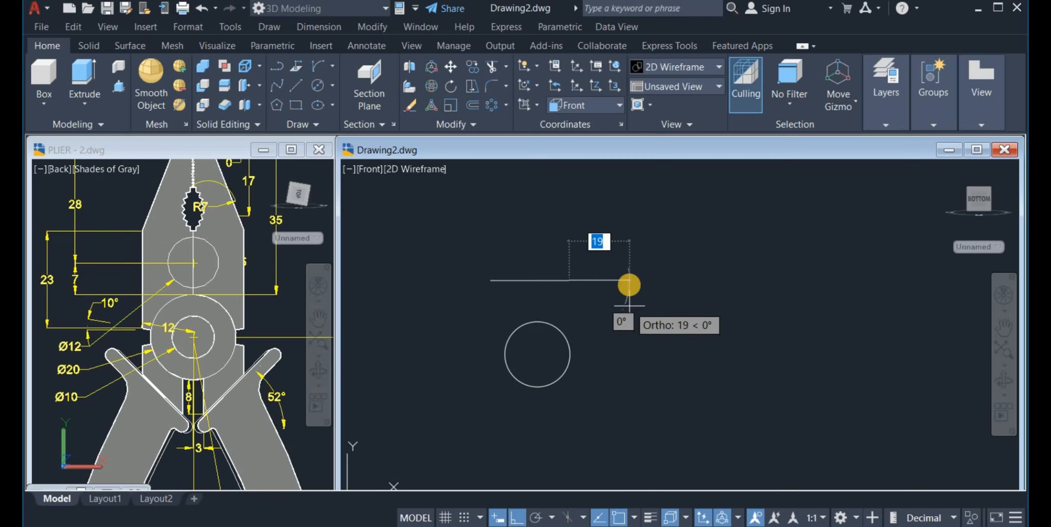
{"action": "right_click", "coordinate": [577, 225]}
{"action": "left_click", "coordinate": [609, 235]}
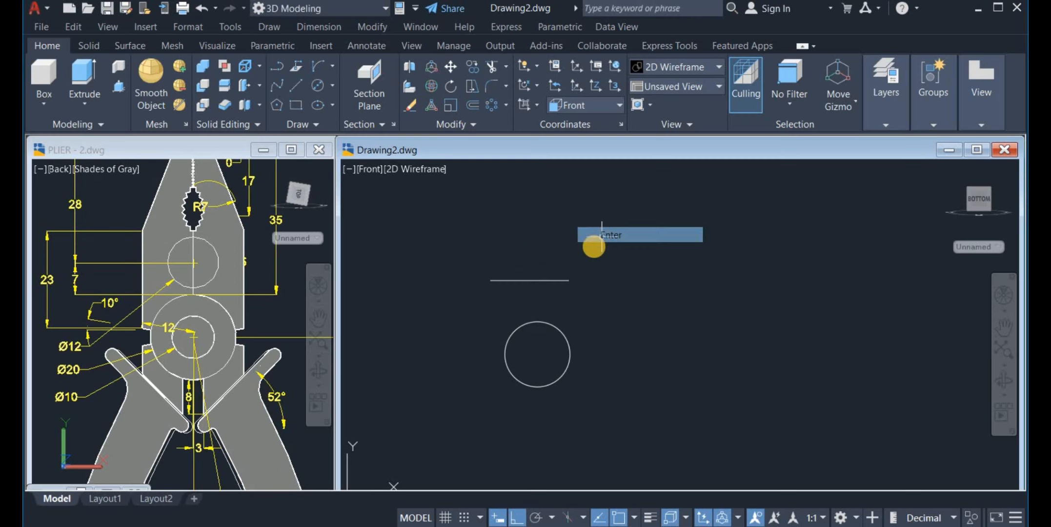
- Move the 24 mm horizontal line by its midpoint onto the center of the 20 mm circle
{"action": "left_click", "coordinate": [450, 66]}
{"action": "left_click", "coordinate": [557, 279]}
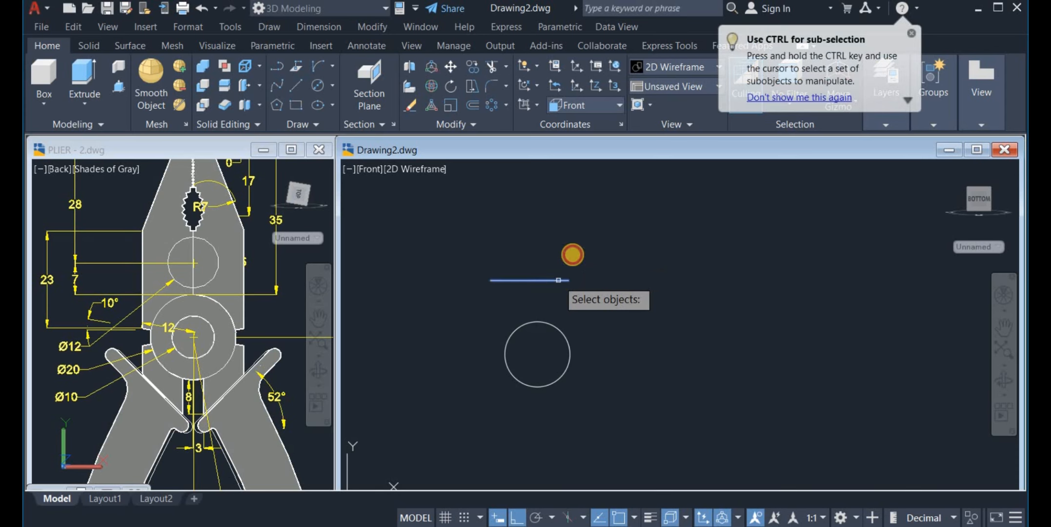
{"action": "key", "text": "Return"}
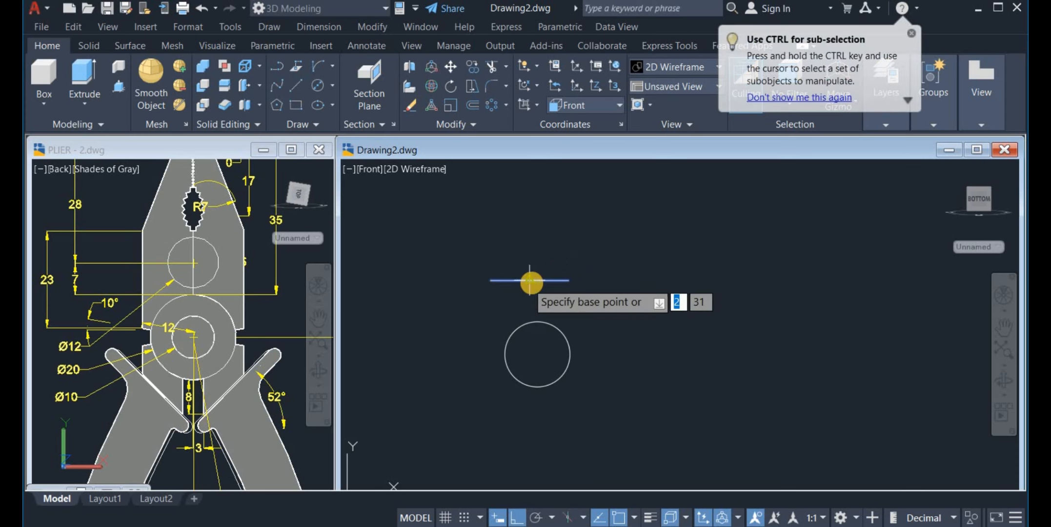
{"action": "left_click", "coordinate": [529, 280]}
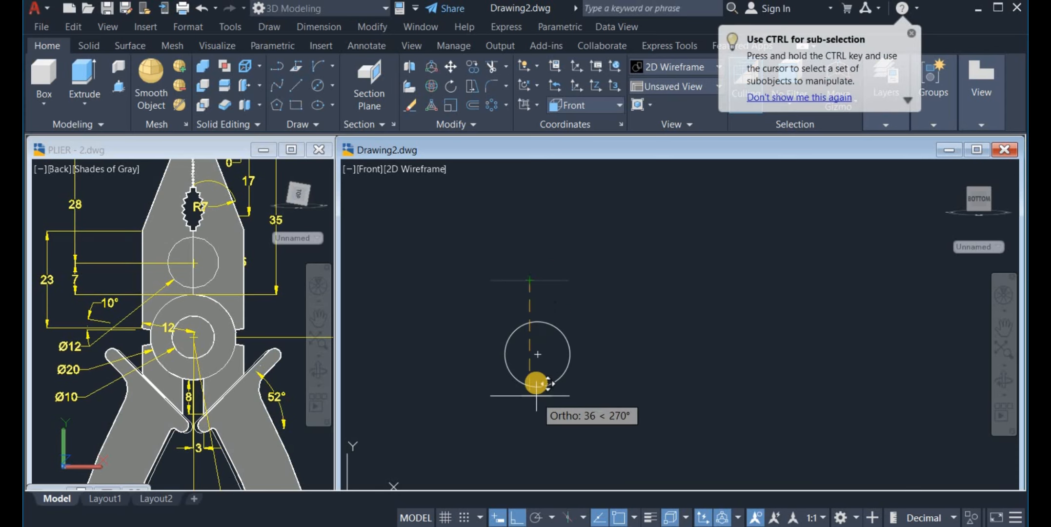
{"action": "left_click", "coordinate": [537, 354]}
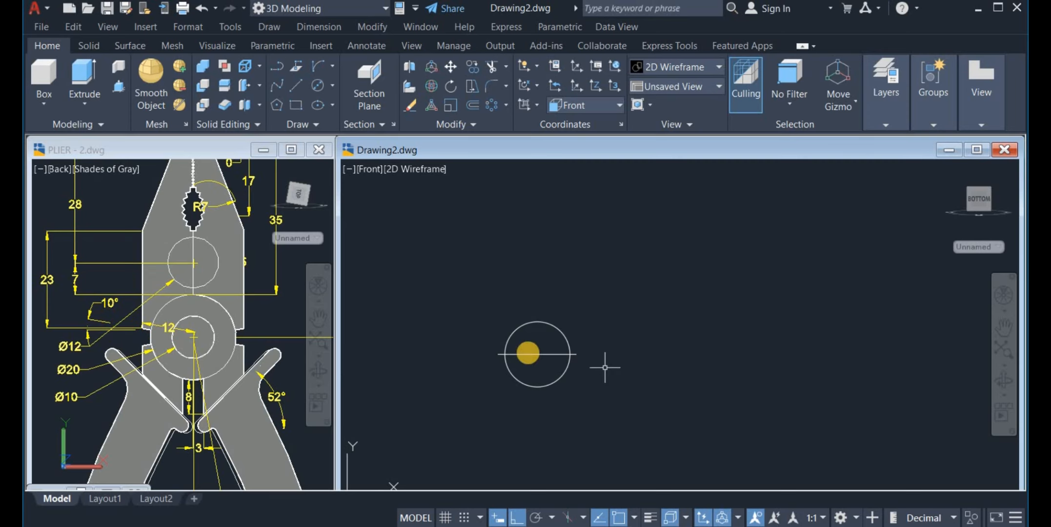
- Rotate the line through the circle by -10° about the circle's center
{"action": "left_click", "coordinate": [535, 353]}
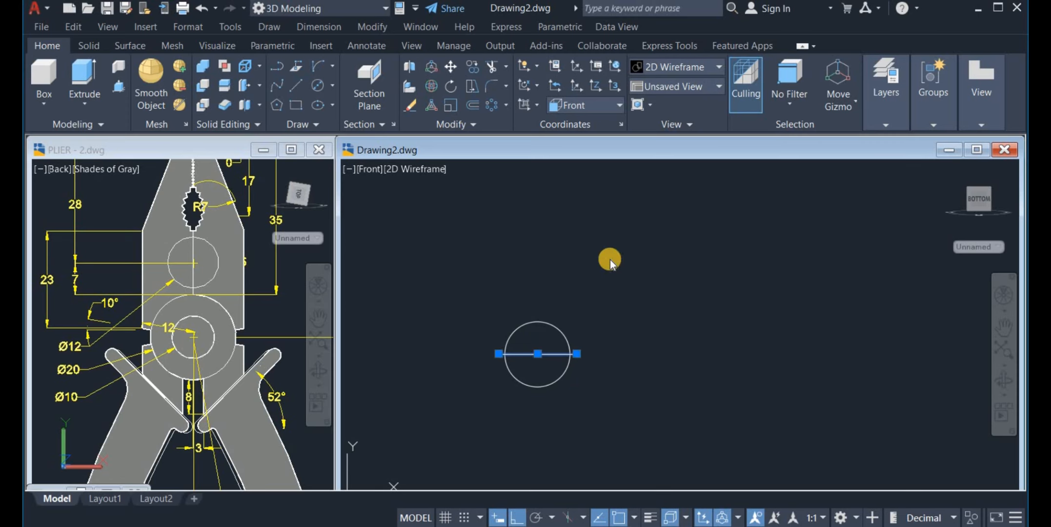
{"action": "right_click", "coordinate": [610, 259]}
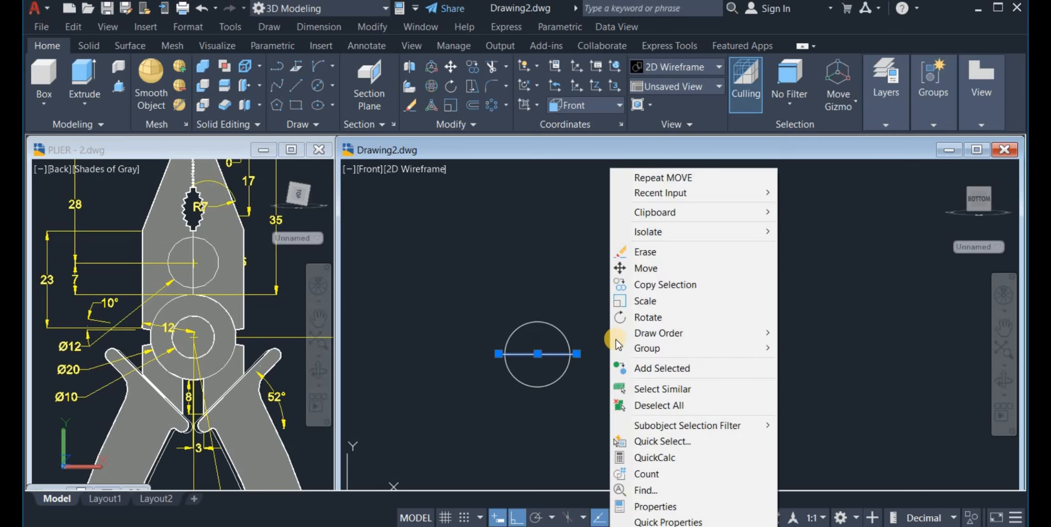
{"action": "left_click", "coordinate": [654, 318]}
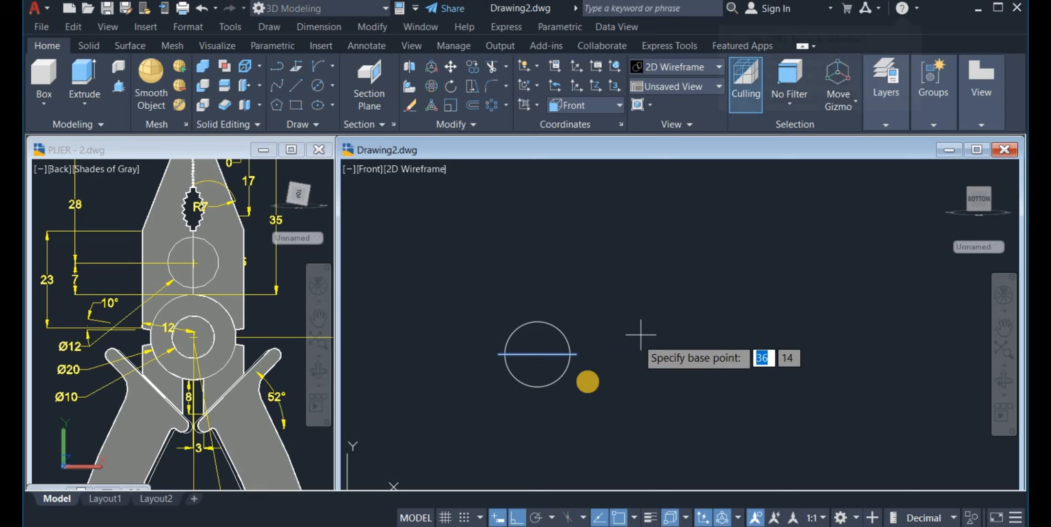
{"action": "left_click", "coordinate": [537, 355]}
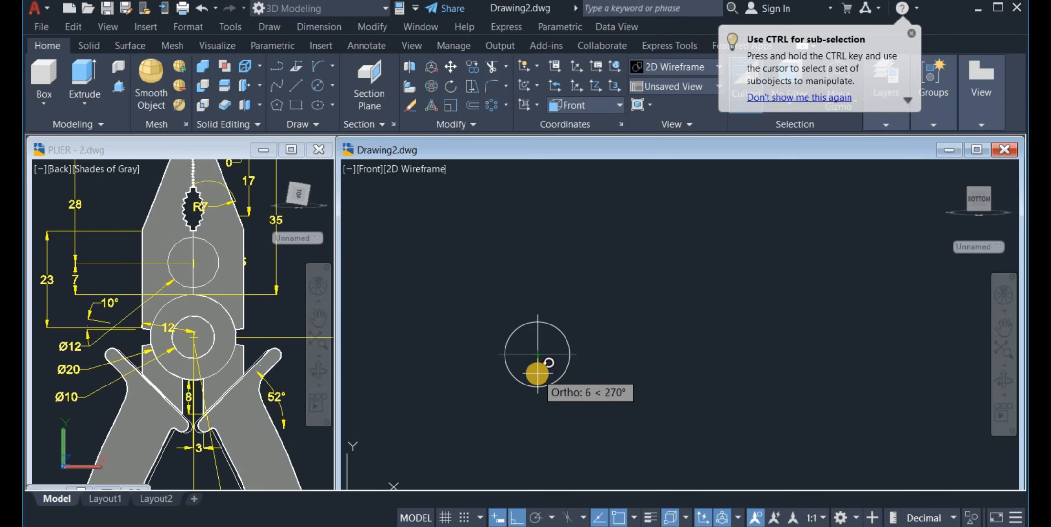
{"action": "left_click", "coordinate": [538, 376]}
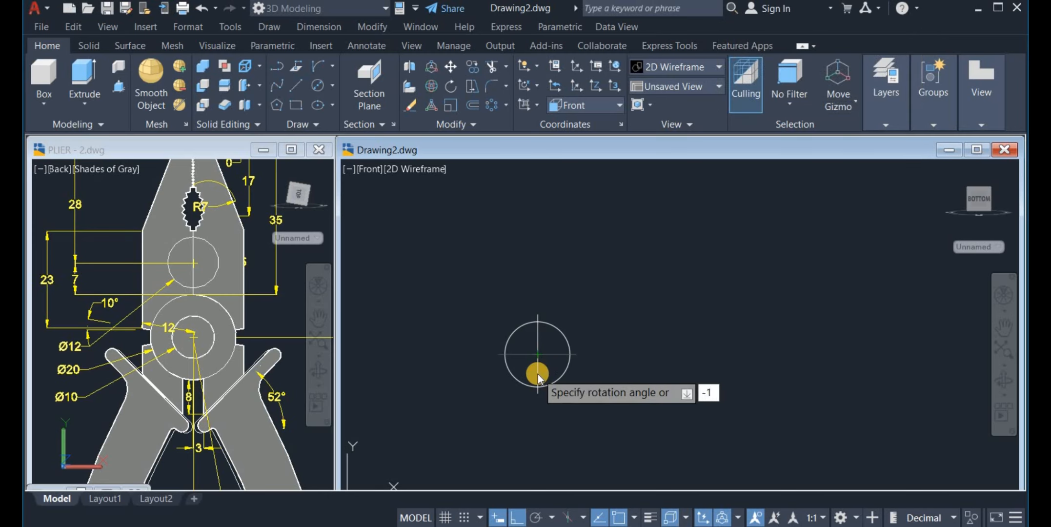
{"action": "key", "text": "Return"}
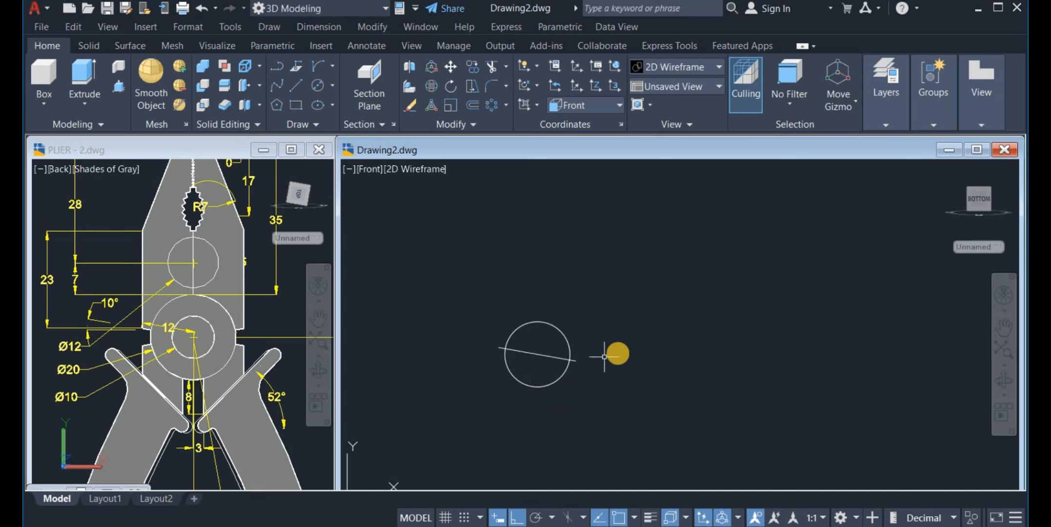
- Draw a 23 mm vertical line upward from the left end of the slanted line
{"action": "scroll", "coordinate": [620, 358], "scroll_direction": "down", "scroll_amount": 2}
{"action": "scroll", "coordinate": [554, 345], "scroll_direction": "up", "scroll_amount": 4}
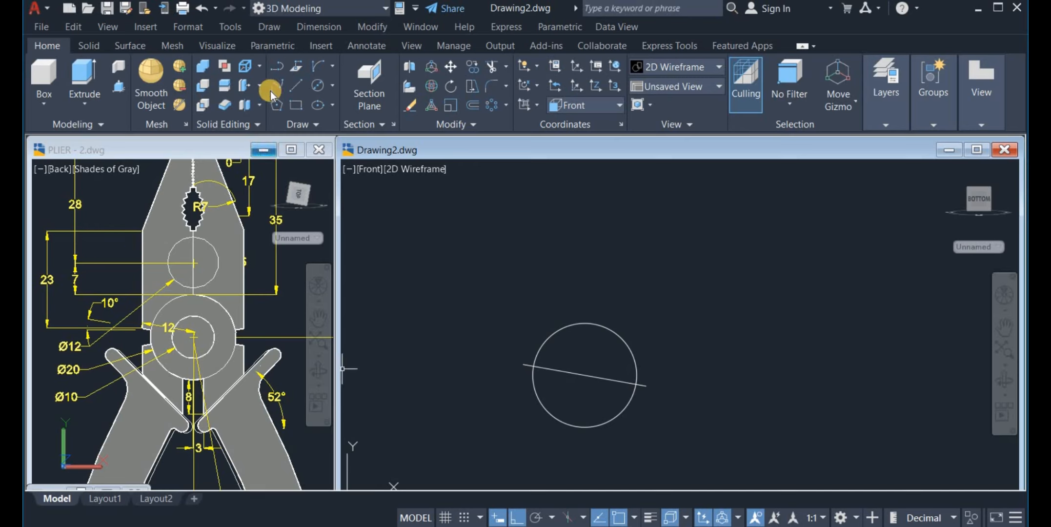
{"action": "left_click", "coordinate": [300, 88]}
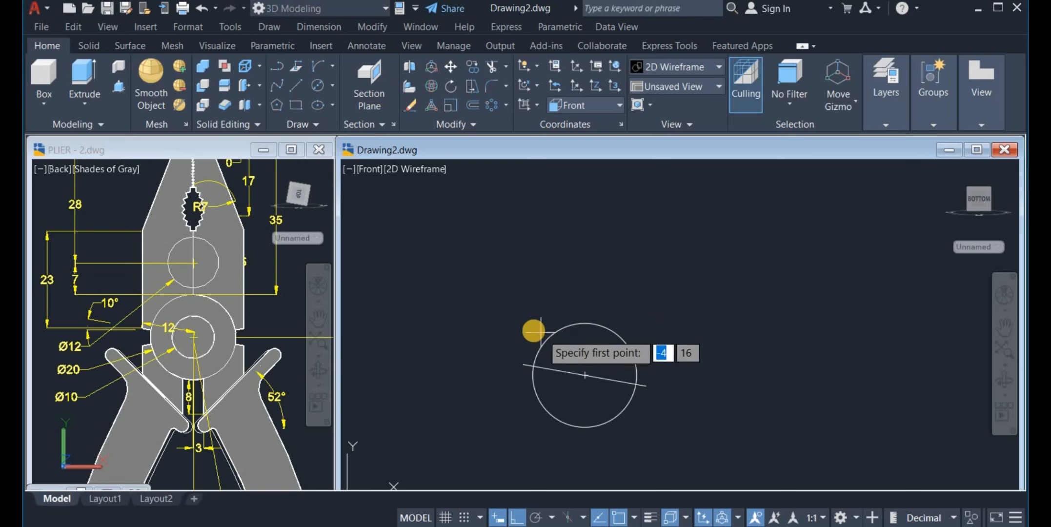
{"action": "left_click", "coordinate": [523, 363]}
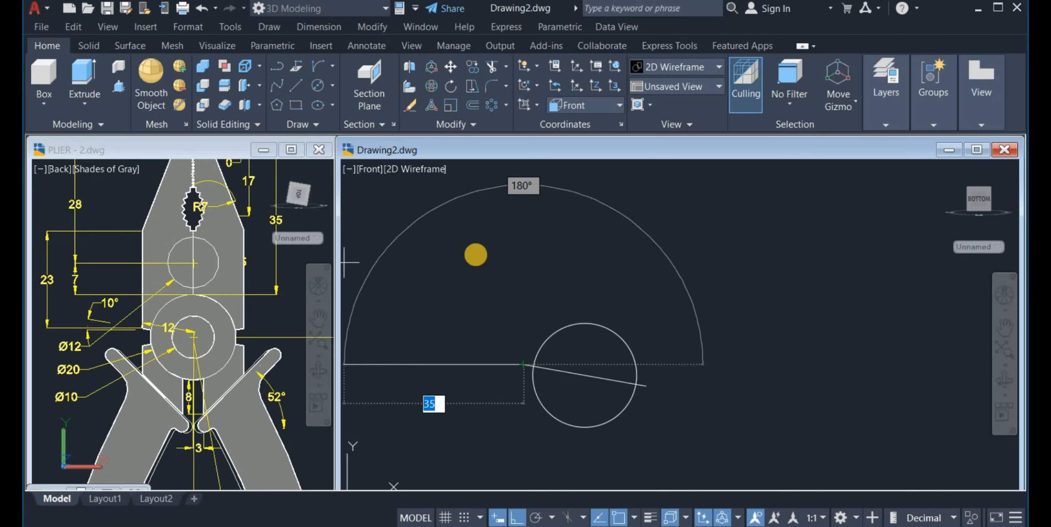
{"action": "type", "text": "23"}
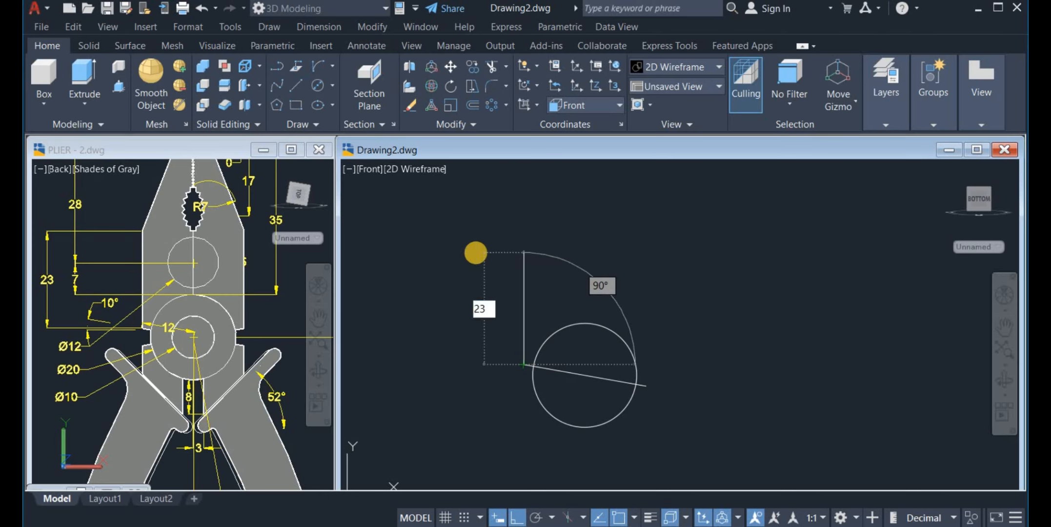
{"action": "key", "text": "Return"}
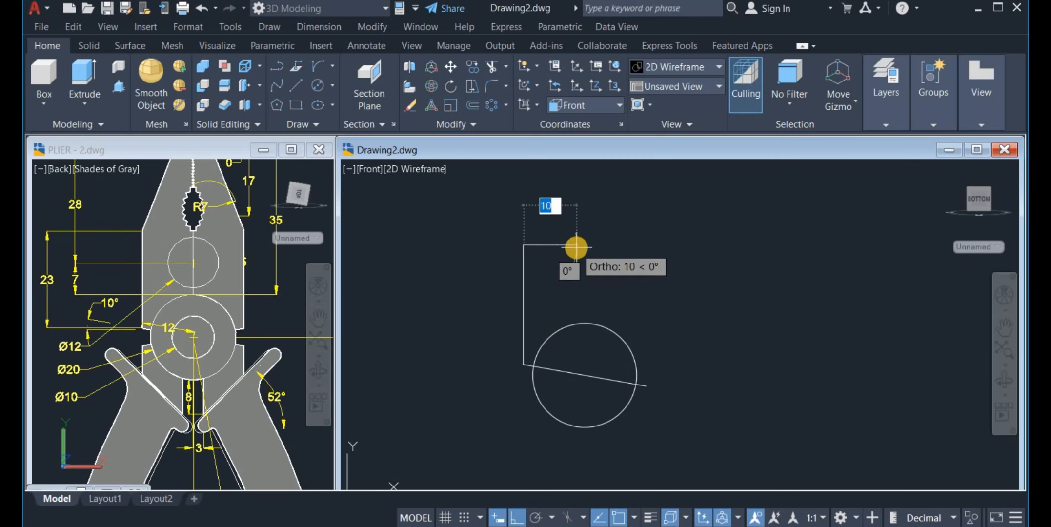
{"action": "right_click", "coordinate": [576, 247]}
{"action": "left_click", "coordinate": [583, 262]}
{"action": "scroll", "coordinate": [462, 300], "scroll_direction": "down", "scroll_amount": 2}
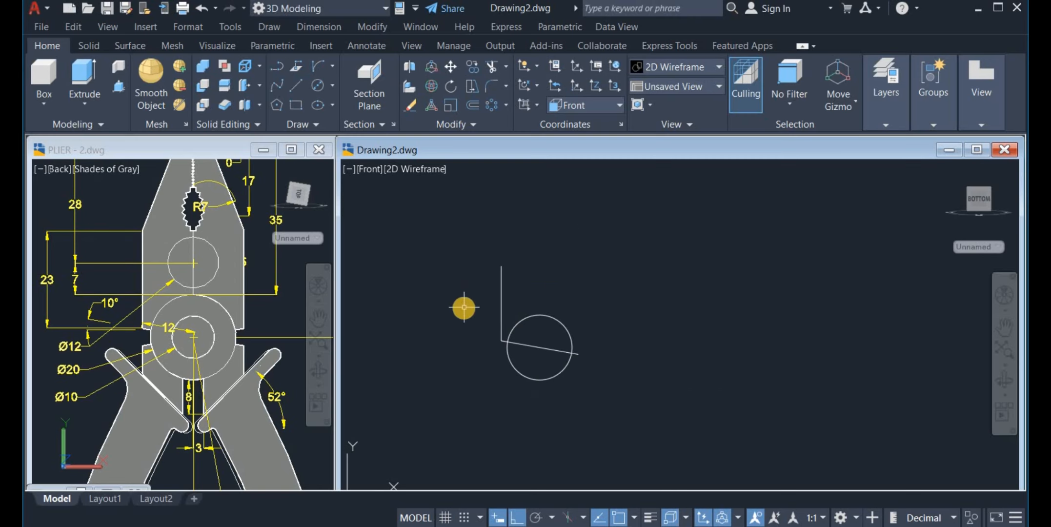
- Check the jaw dimensions in PLIER - 2.dwg and draw a 35 mm vertical line in Drawing2.dwg upward from the circle's top quadrant
{"action": "middle_click_drag", "start_coordinate": [462, 307], "coordinate": [470, 351]}
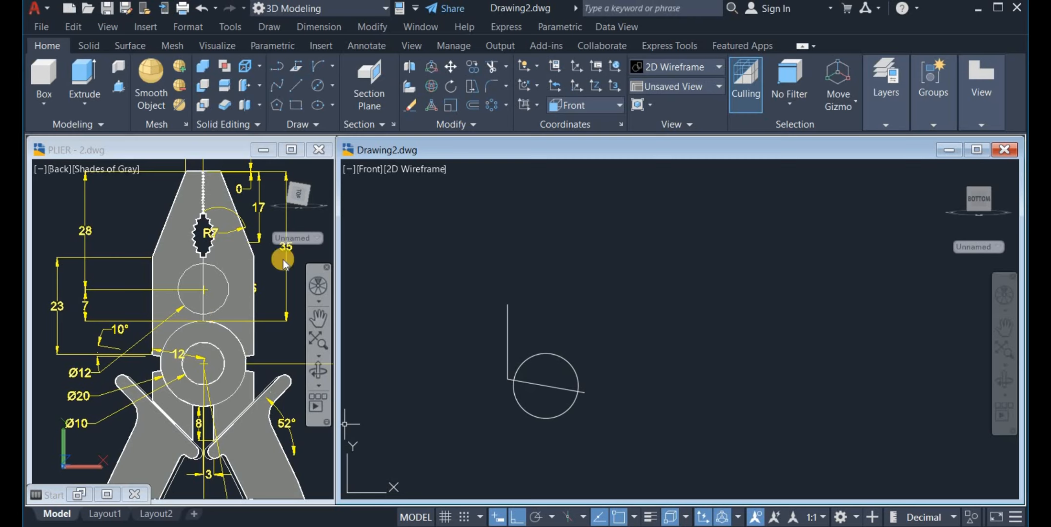
{"action": "left_click", "coordinate": [258, 307]}
{"action": "middle_click_drag", "start_coordinate": [258, 307], "coordinate": [246, 316]}
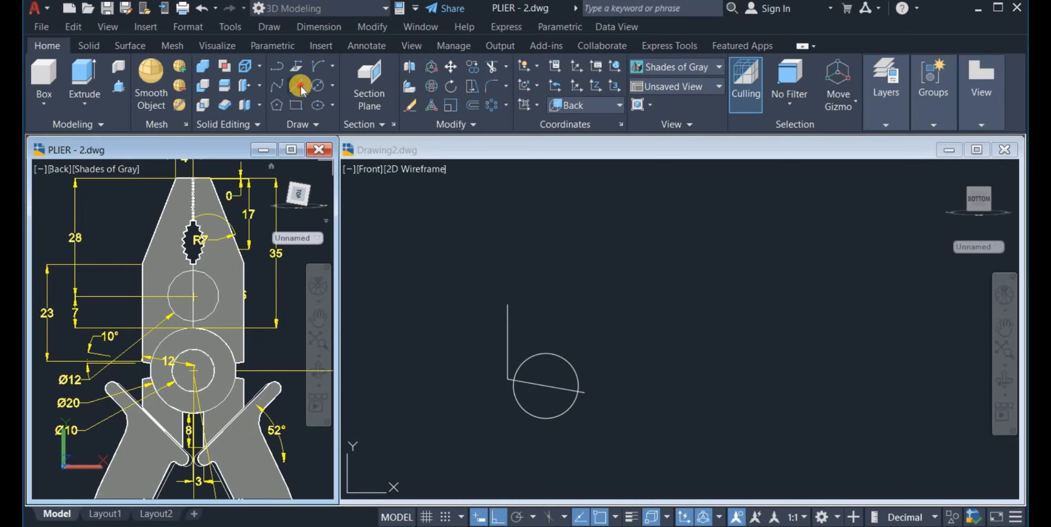
{"action": "left_click", "coordinate": [410, 247]}
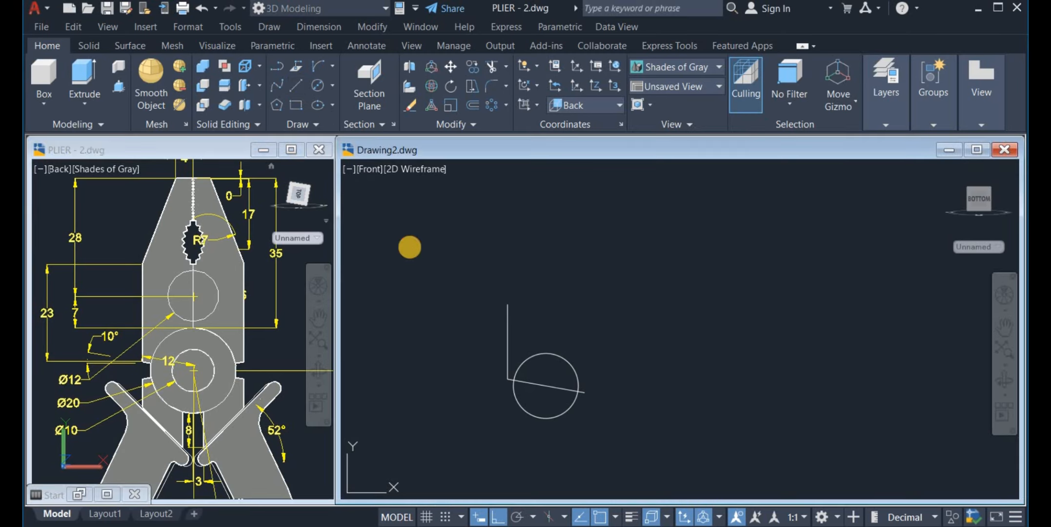
{"action": "left_click", "coordinate": [297, 85]}
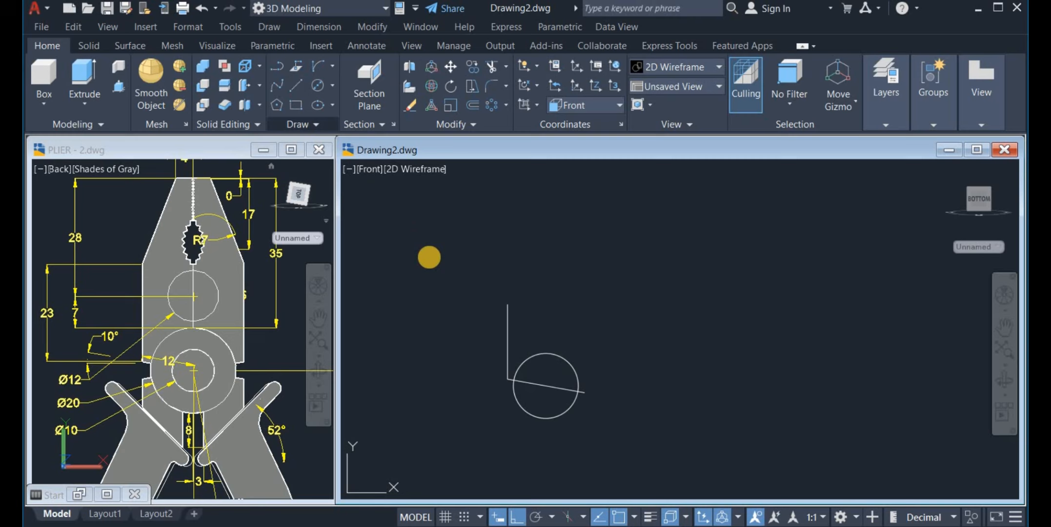
{"action": "left_click", "coordinate": [545, 353]}
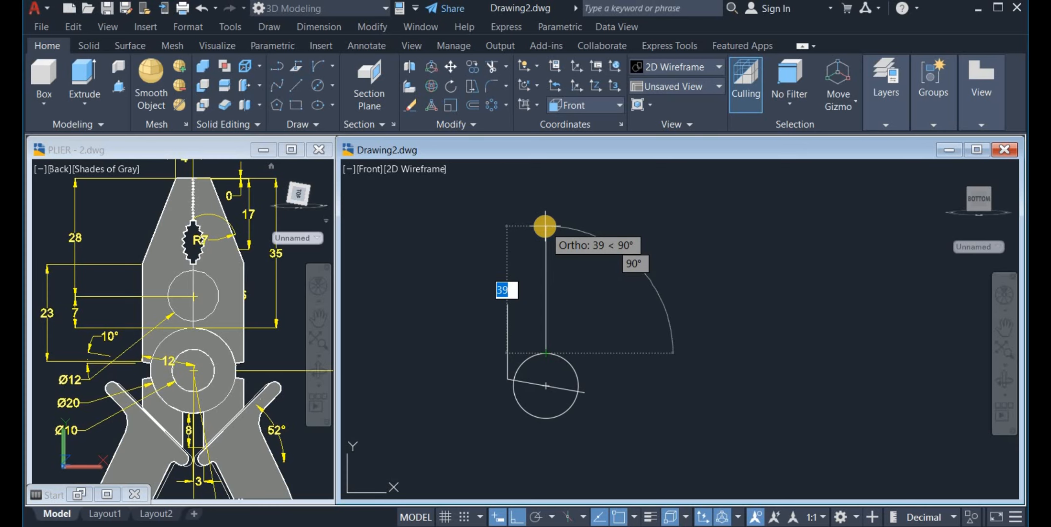
{"action": "type", "text": "3"}
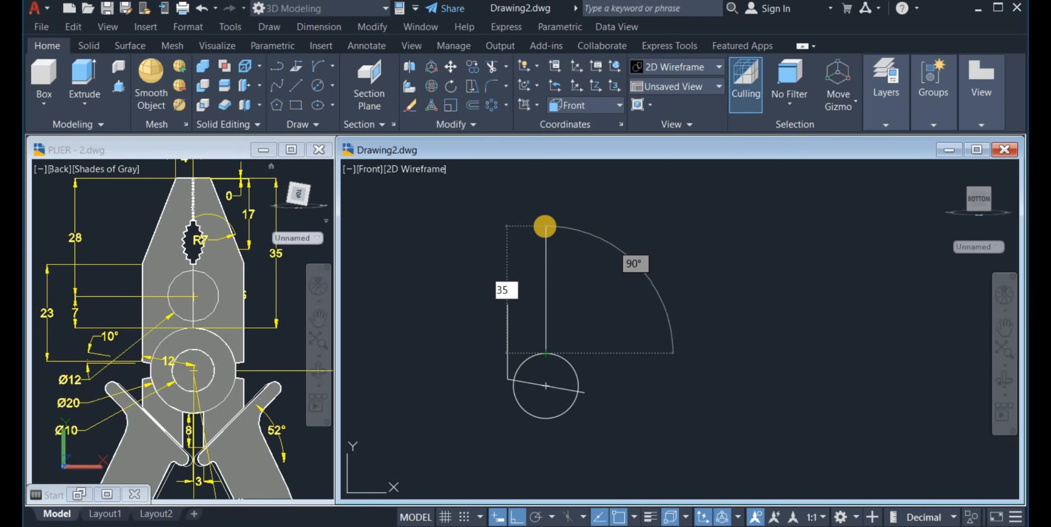
{"action": "key", "text": "Return"}
{"action": "key", "text": "Return"}
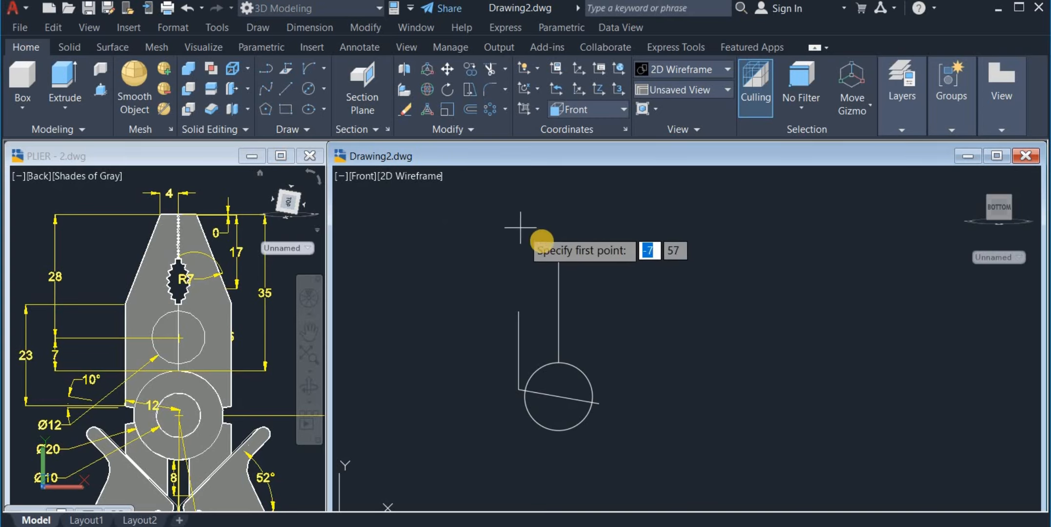
- Draw the jaw tip 4 mm leftward from the center line's upper end and join it to the top of the 23 mm line with a sloped edge
{"action": "left_click", "coordinate": [556, 243]}
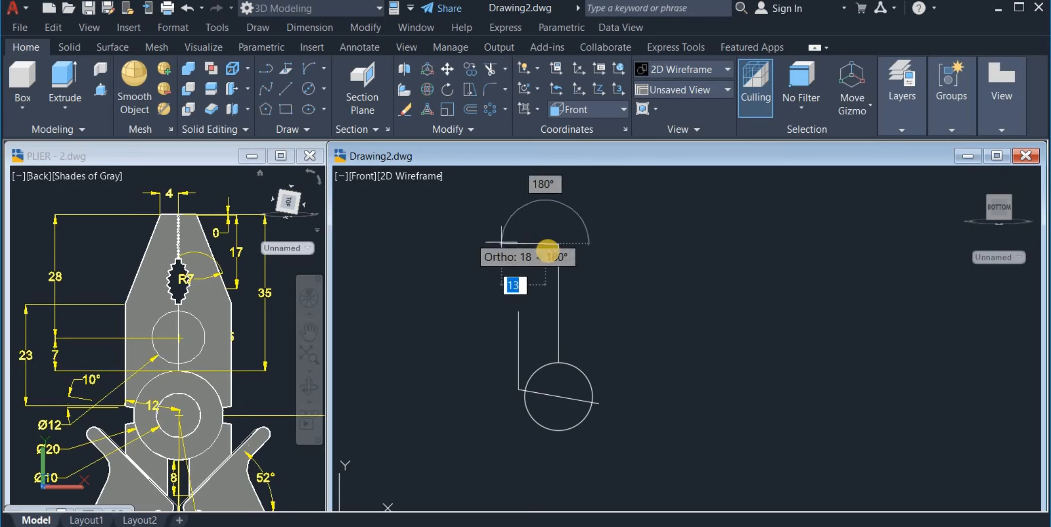
{"action": "left_click", "coordinate": [546, 254]}
{"action": "left_click", "coordinate": [520, 308]}
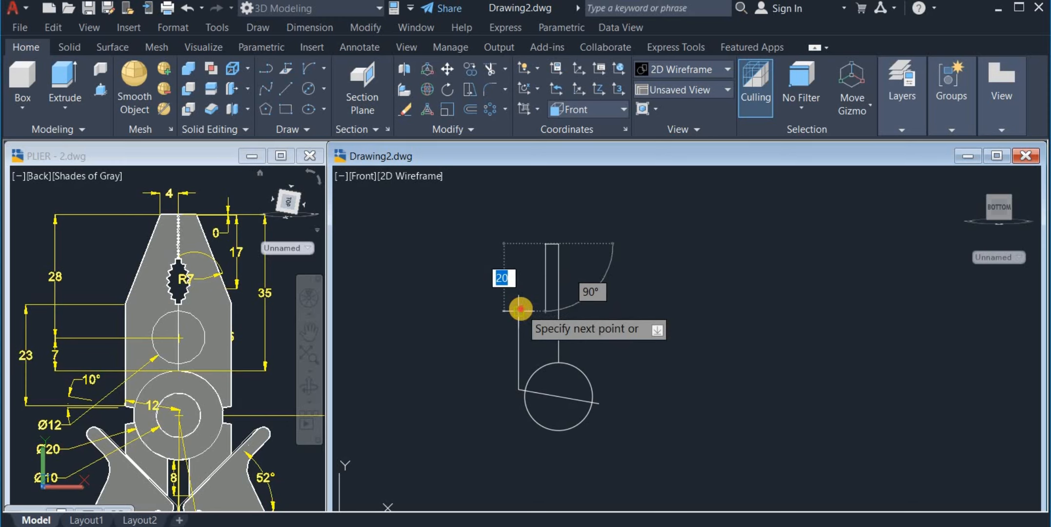
{"action": "right_click", "coordinate": [511, 249]}
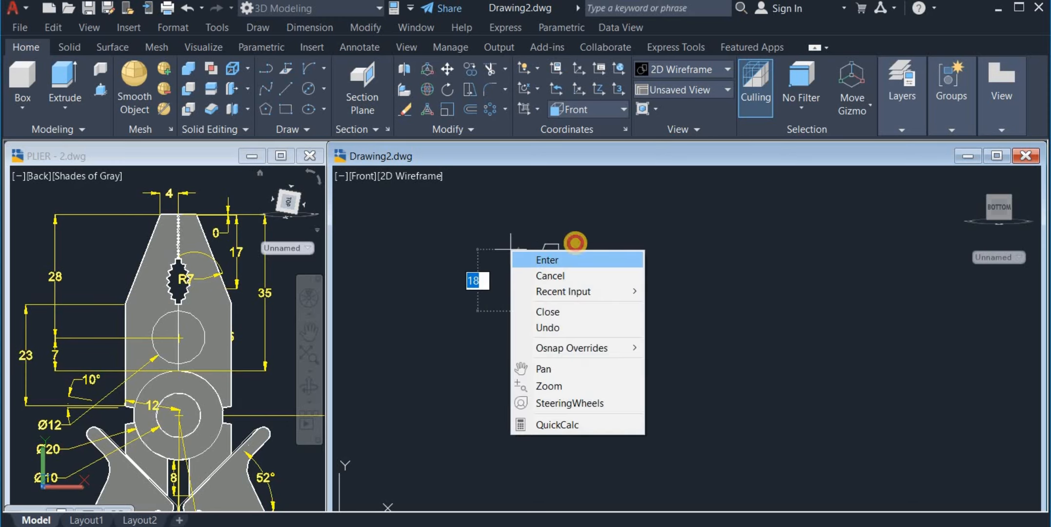
{"action": "left_click", "coordinate": [547, 260]}
- Check the reference drawing and draw a 12 mm diameter circle in Drawing2.dwg centered on the lower end of the 35 mm line
{"action": "key", "text": "ctrl+Tab"}
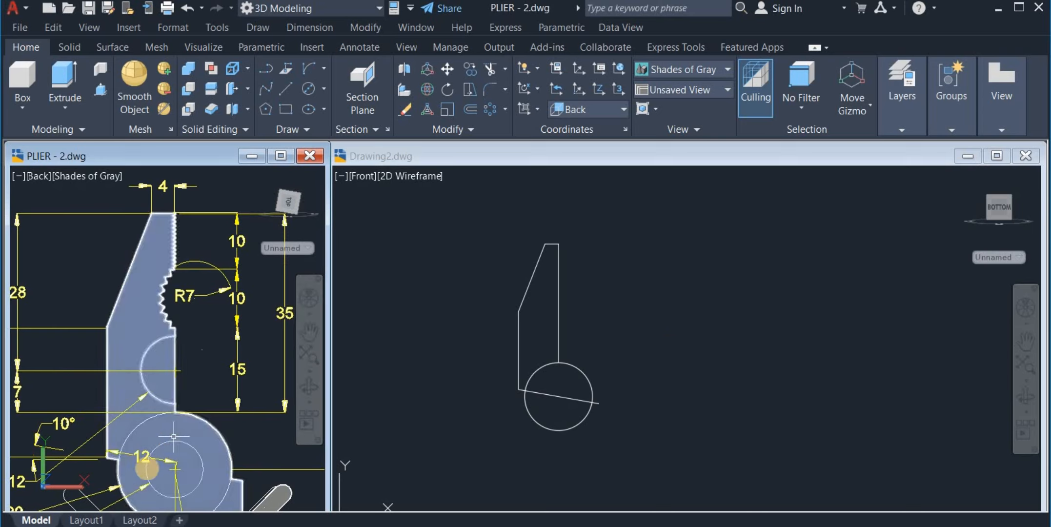
{"action": "left_click", "coordinate": [698, 336]}
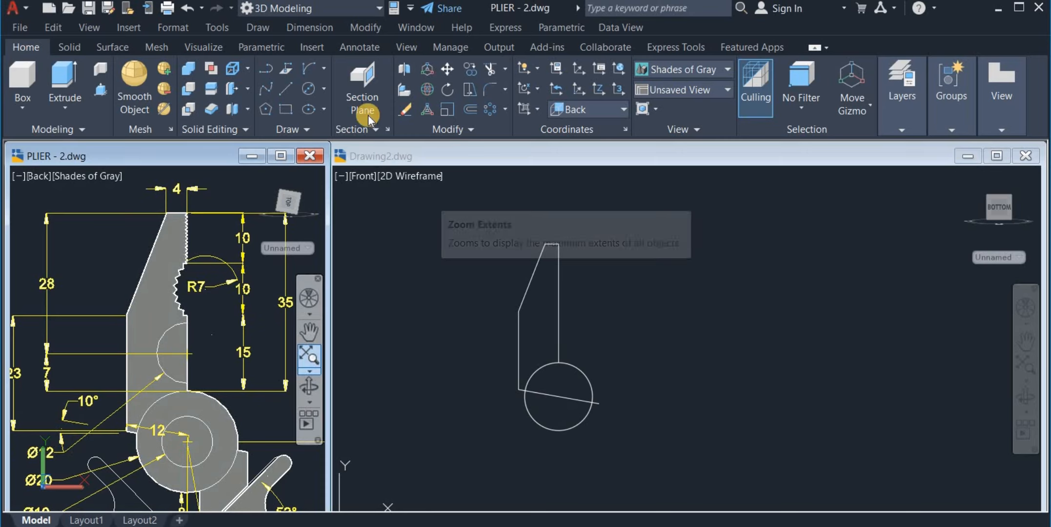
{"action": "left_click", "coordinate": [495, 346]}
{"action": "type", "text": "c"}
{"action": "key", "text": "Return"}
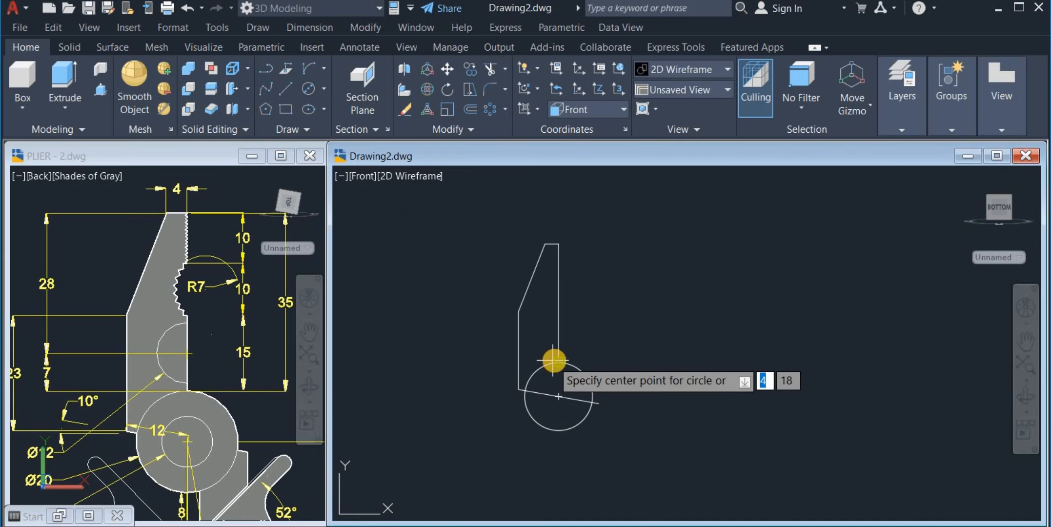
{"action": "left_click", "coordinate": [553, 360]}
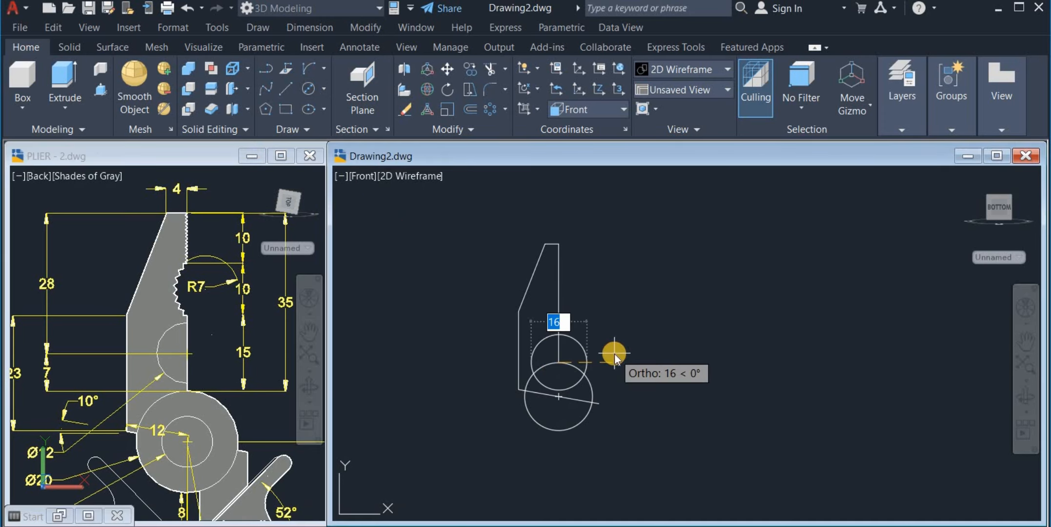
{"action": "type", "text": "12"}
{"action": "key", "text": "Return"}
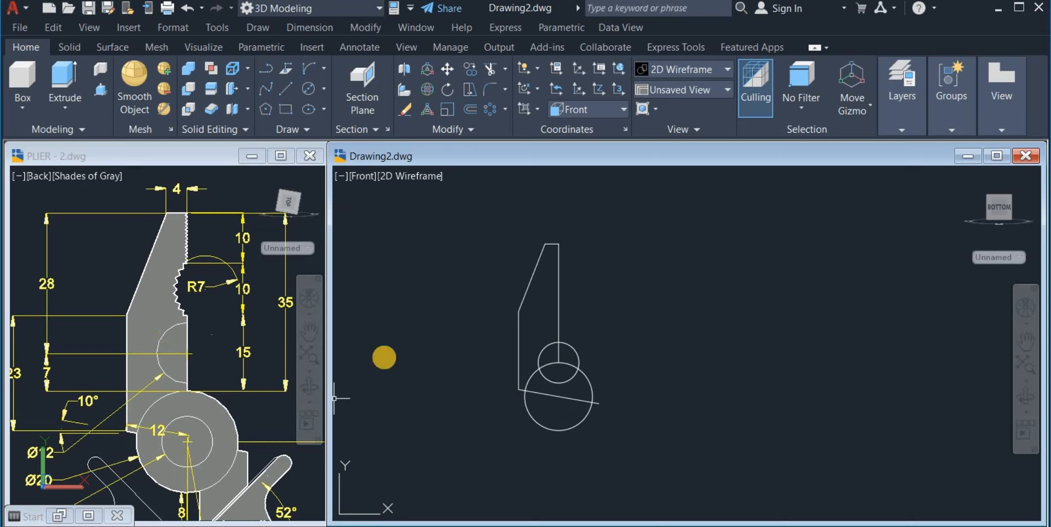
- Move the 12 mm circle 7 mm straight up along the jaw's vertical center line
{"action": "left_click", "coordinate": [445, 71]}
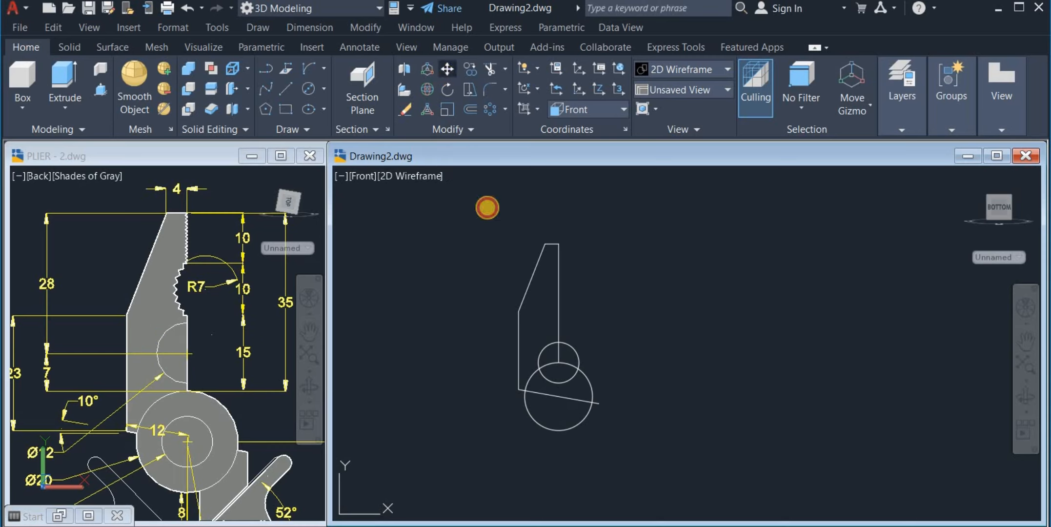
{"action": "left_click", "coordinate": [583, 340]}
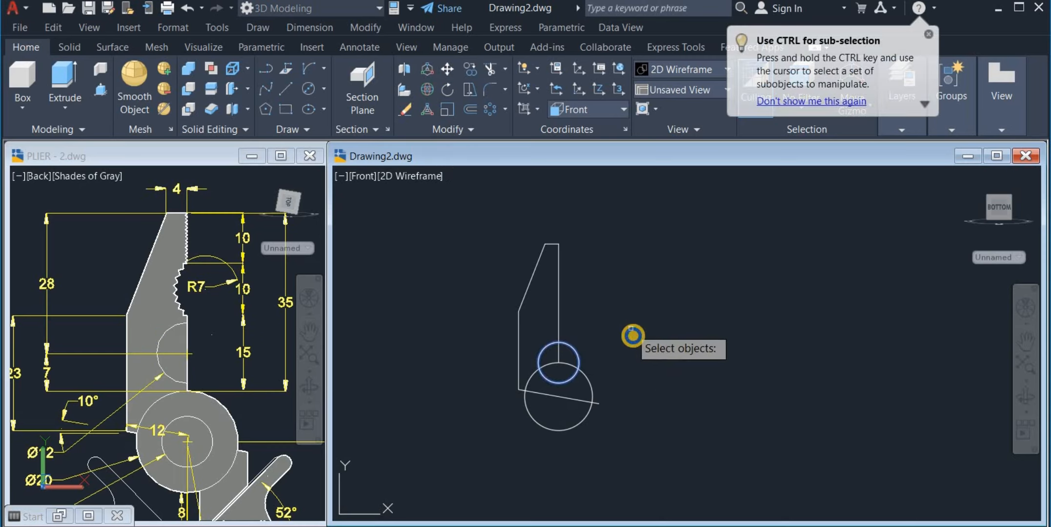
{"action": "key", "text": "Return"}
{"action": "left_click", "coordinate": [638, 363]}
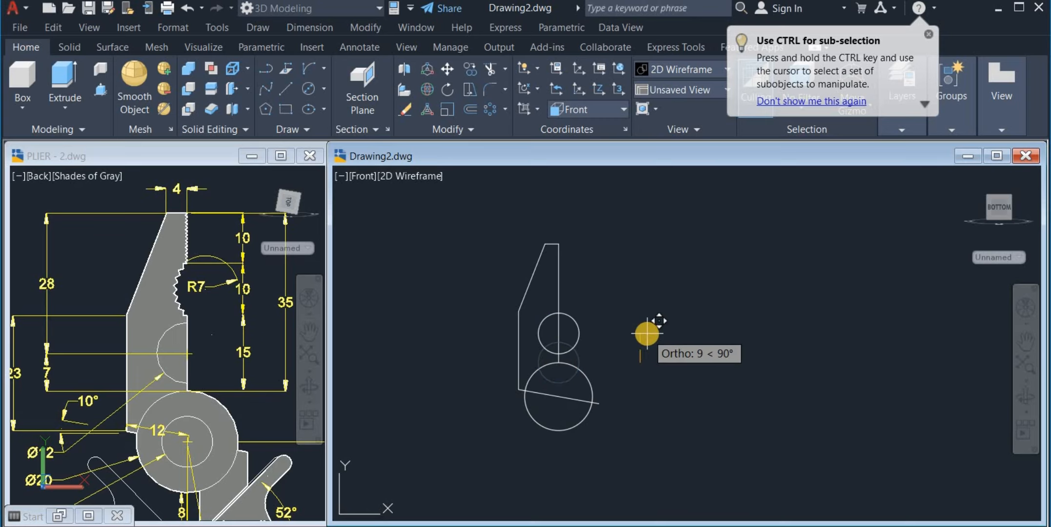
{"action": "type", "text": "7"}
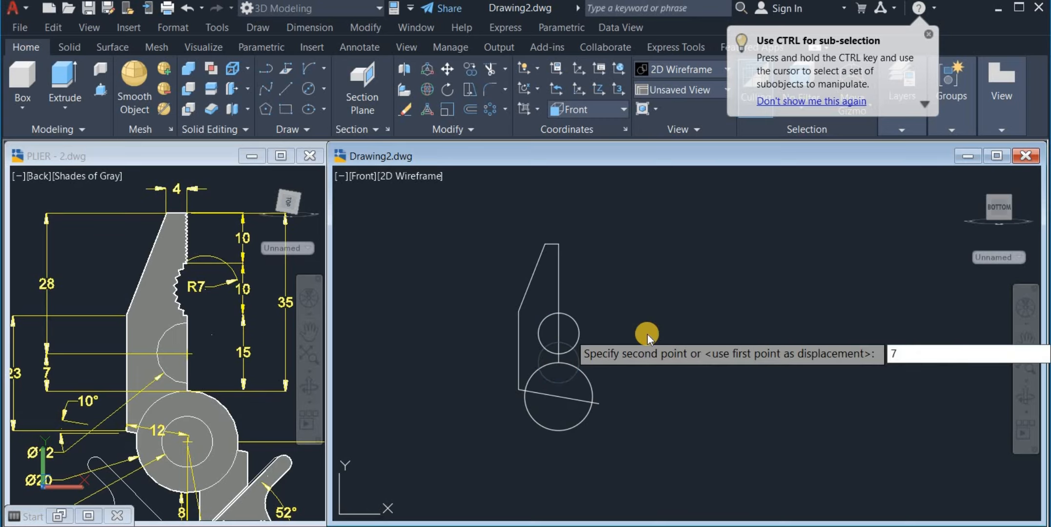
{"action": "key", "text": "Return"}
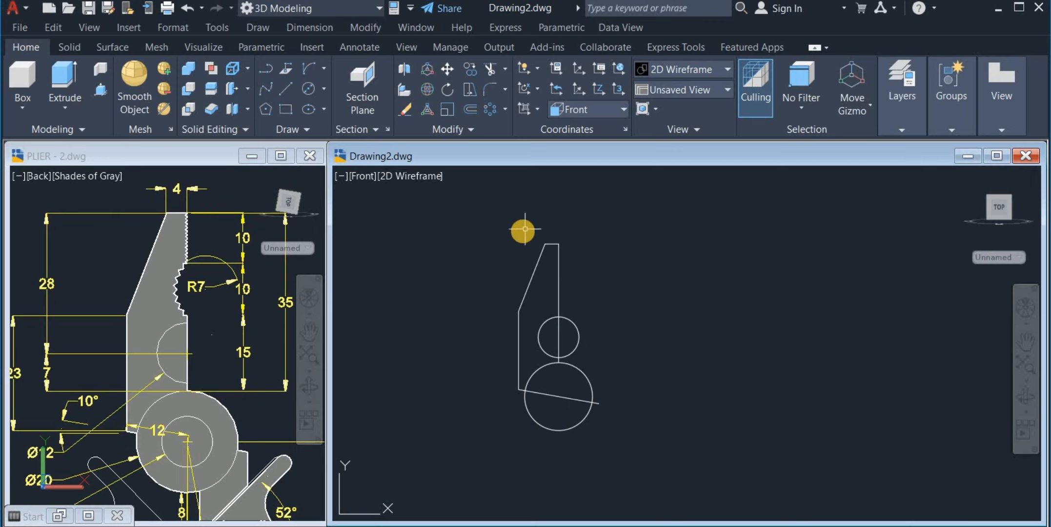
- Offset the jaw tip's short top edge downward twice at 10 mm spacing
{"action": "left_click", "coordinate": [500, 248]}
{"action": "left_click", "coordinate": [495, 260]}
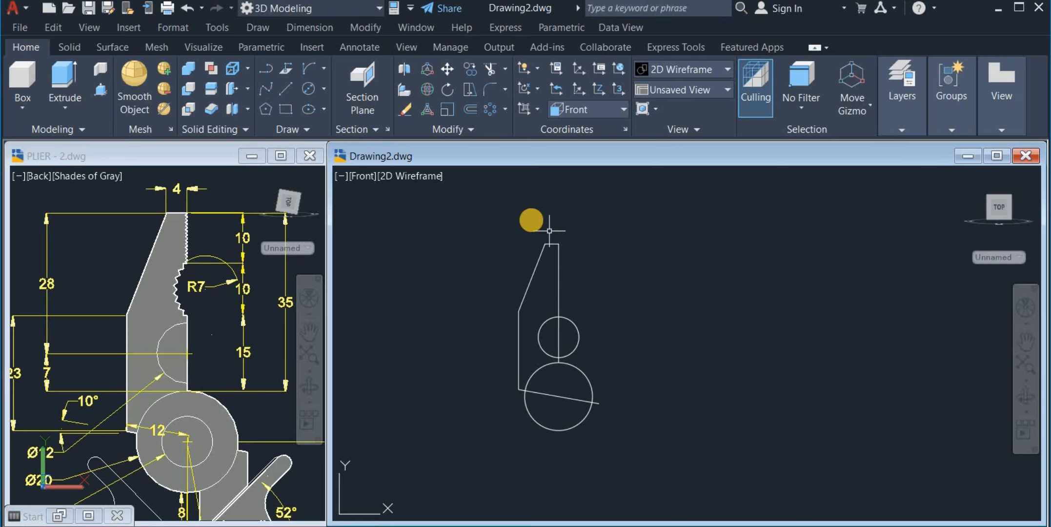
{"action": "left_click", "coordinate": [470, 108]}
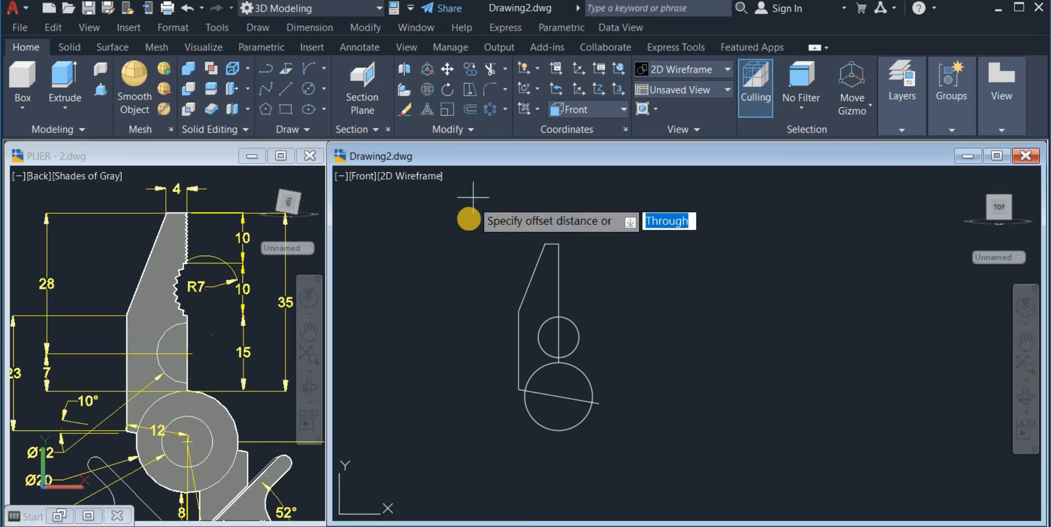
{"action": "type", "text": "1"}
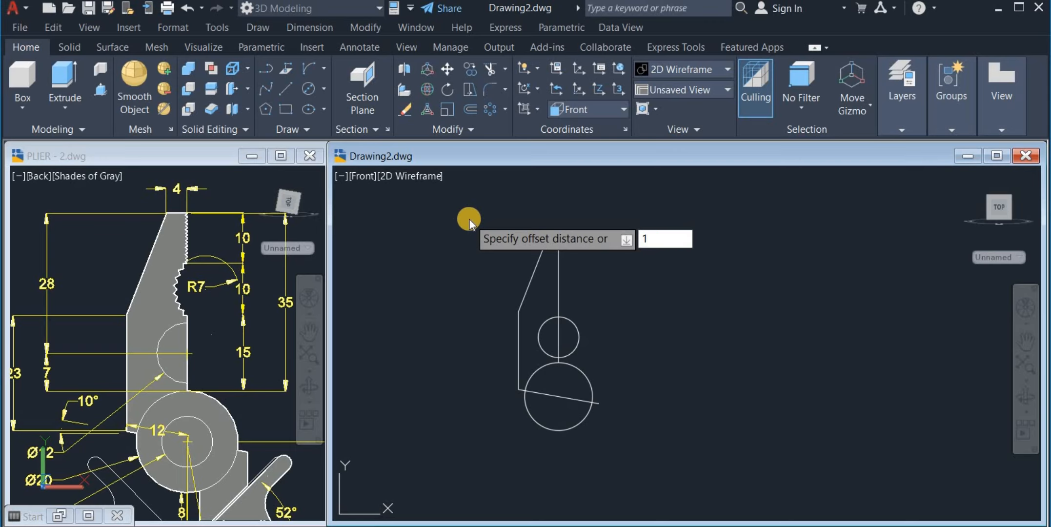
{"action": "type", "text": "0"}
{"action": "key", "text": "Return"}
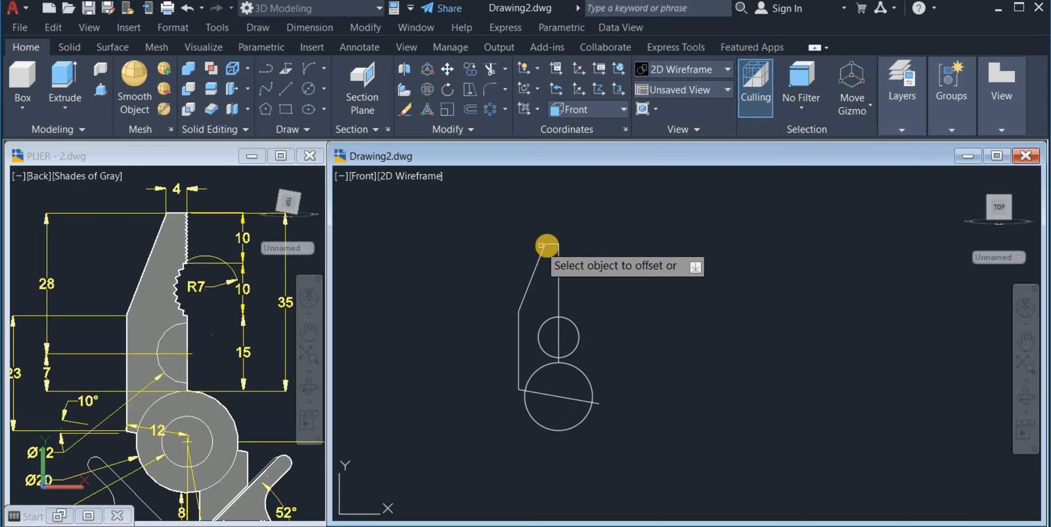
{"action": "left_click", "coordinate": [542, 246]}
{"action": "left_click", "coordinate": [532, 302]}
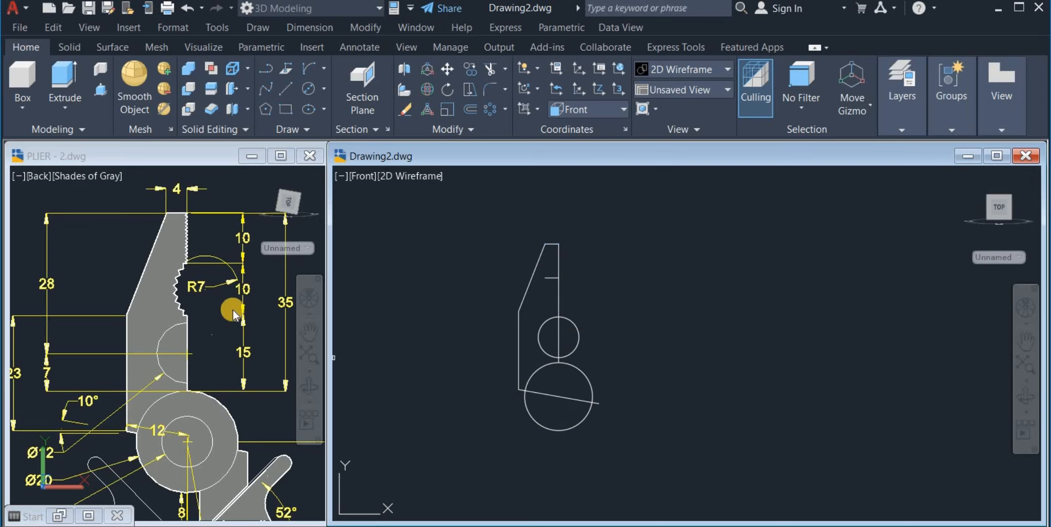
{"action": "left_click", "coordinate": [547, 278]}
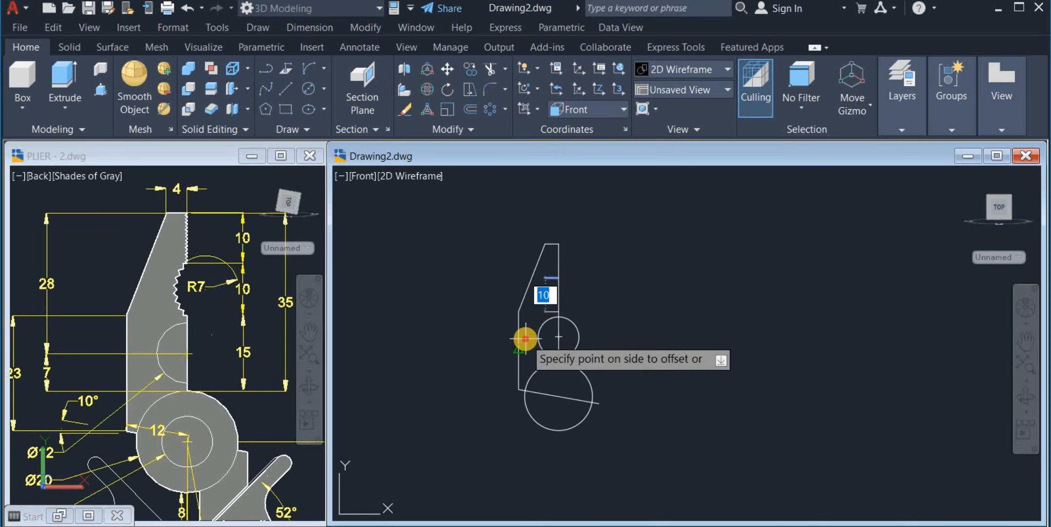
{"action": "left_click", "coordinate": [525, 338]}
{"action": "right_click", "coordinate": [653, 250]}
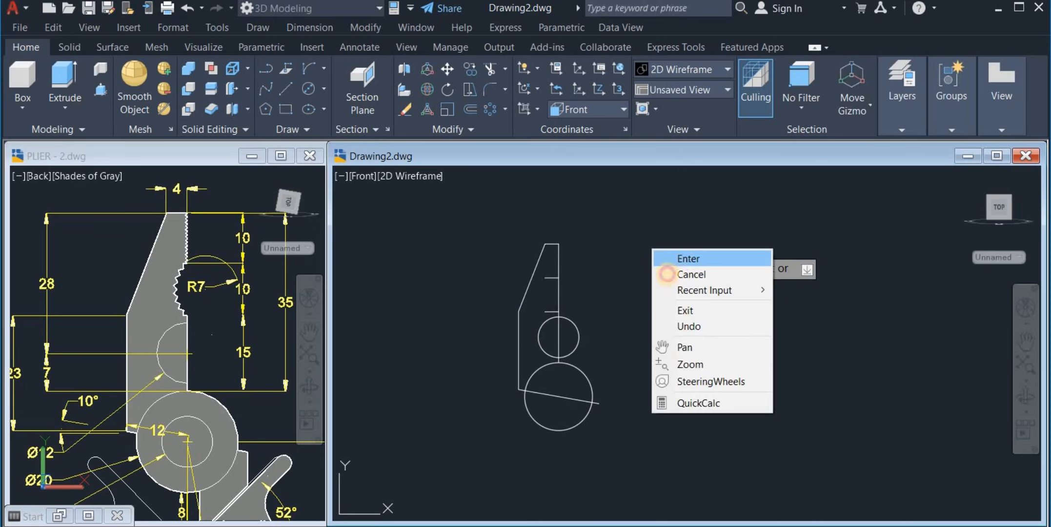
{"action": "left_click", "coordinate": [666, 275]}
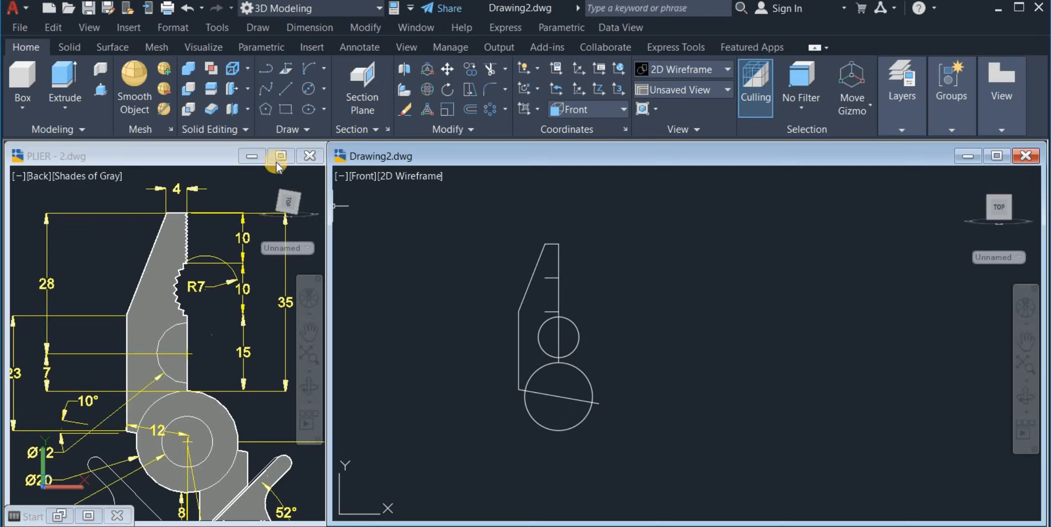
- Draw a start-end-radius arc of radius 7 mm between the inner ends of the two offset lines, bulging into the jaw
{"action": "left_click", "coordinate": [323, 68]}
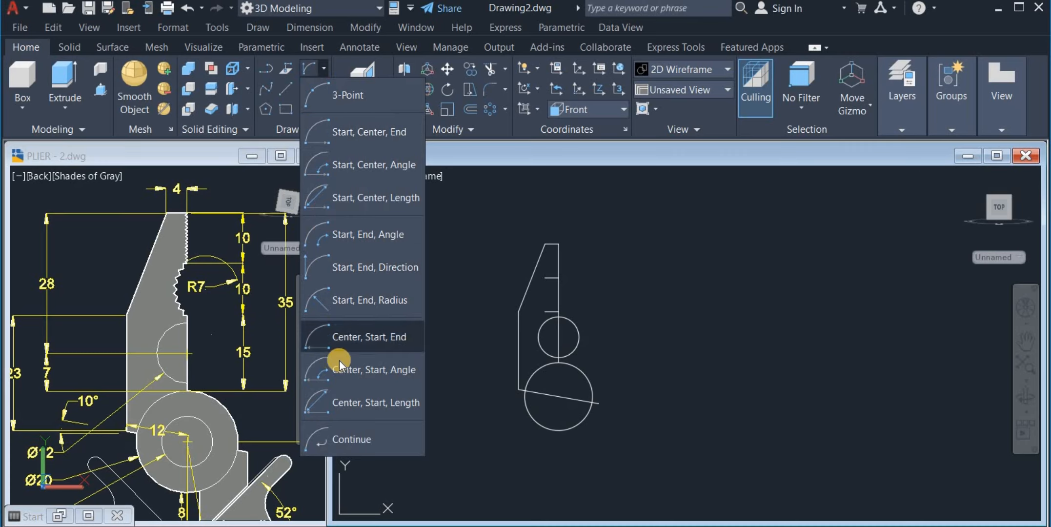
{"action": "left_click", "coordinate": [385, 300]}
{"action": "scroll", "coordinate": [563, 287], "scroll_direction": "up", "scroll_amount": 4}
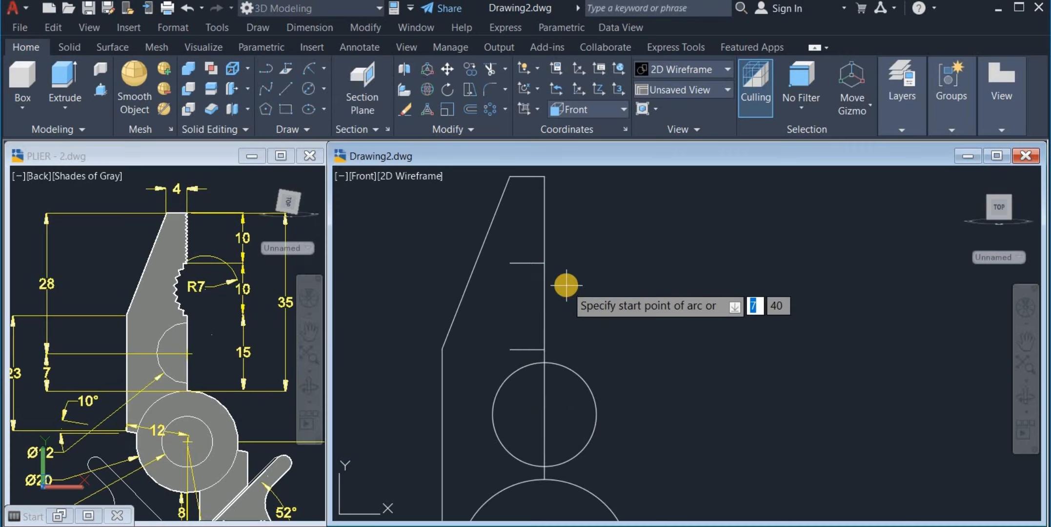
{"action": "left_click", "coordinate": [544, 263]}
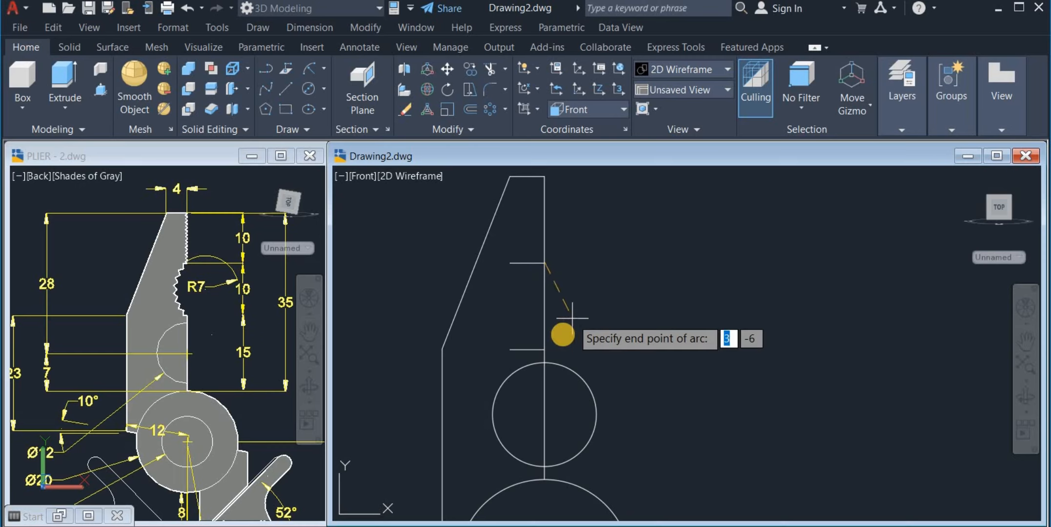
{"action": "left_click", "coordinate": [546, 349]}
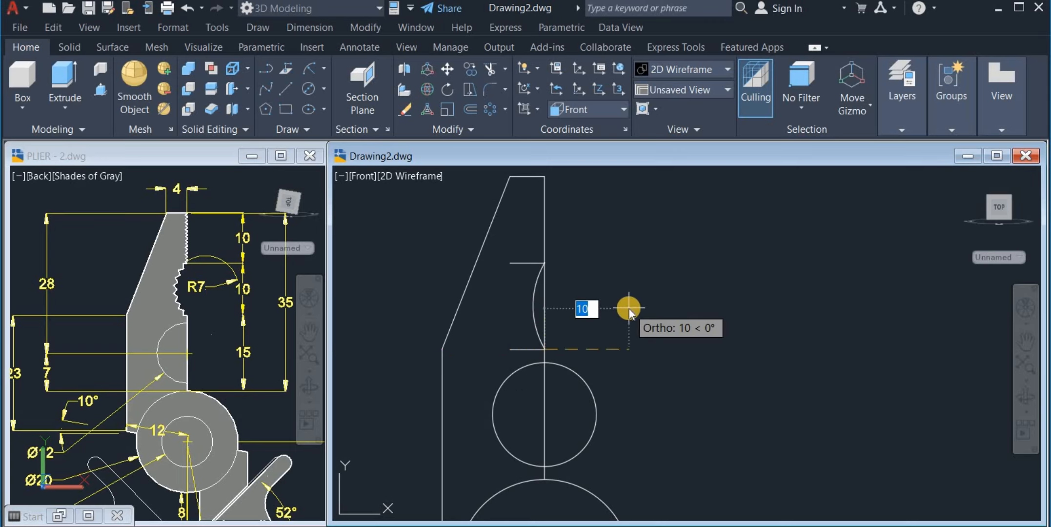
{"action": "type", "text": "7"}
{"action": "key", "text": "Return"}
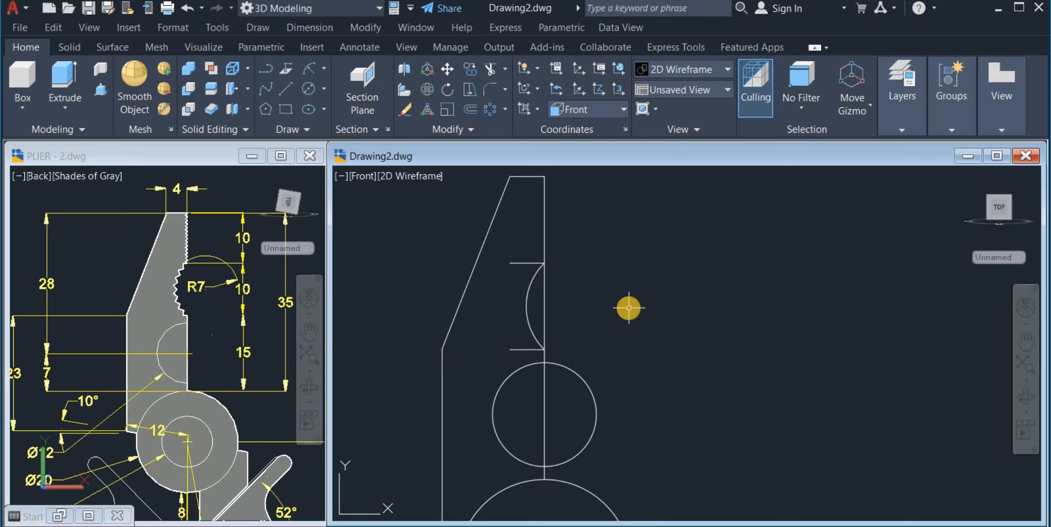
- Erase the two short horizontal offset lines at the ends of the arc
{"action": "left_click", "coordinate": [530, 263]}
{"action": "left_click", "coordinate": [521, 349]}
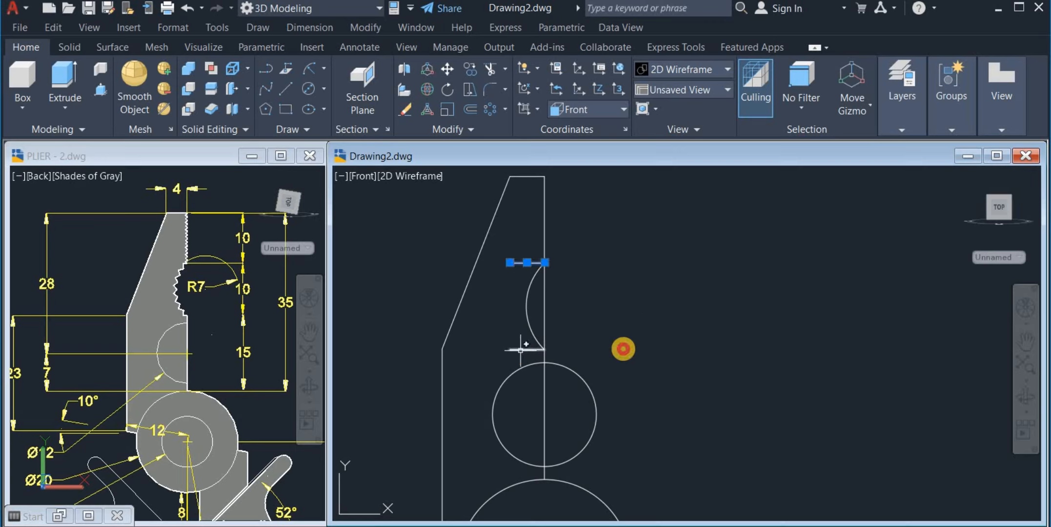
{"action": "right_click", "coordinate": [635, 312]}
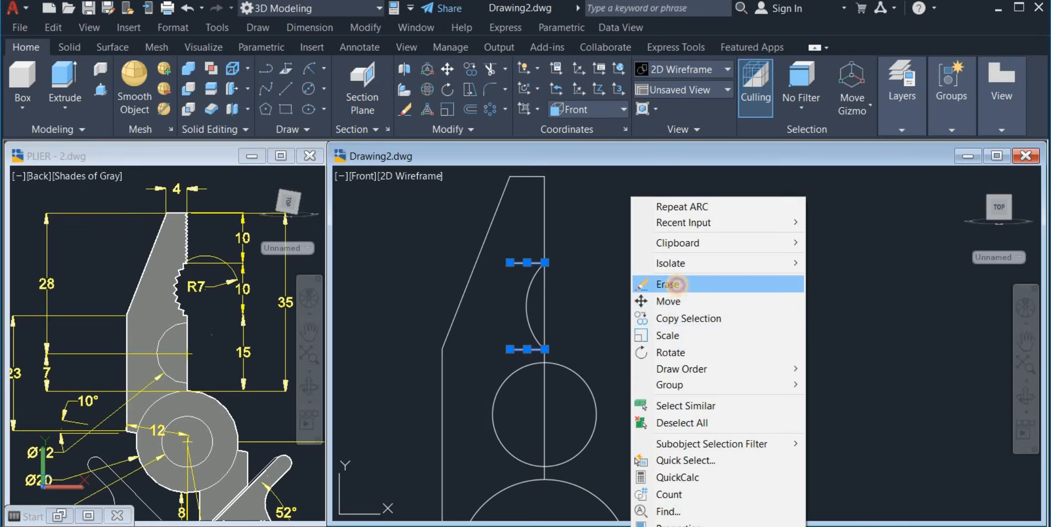
{"action": "left_click", "coordinate": [677, 286]}
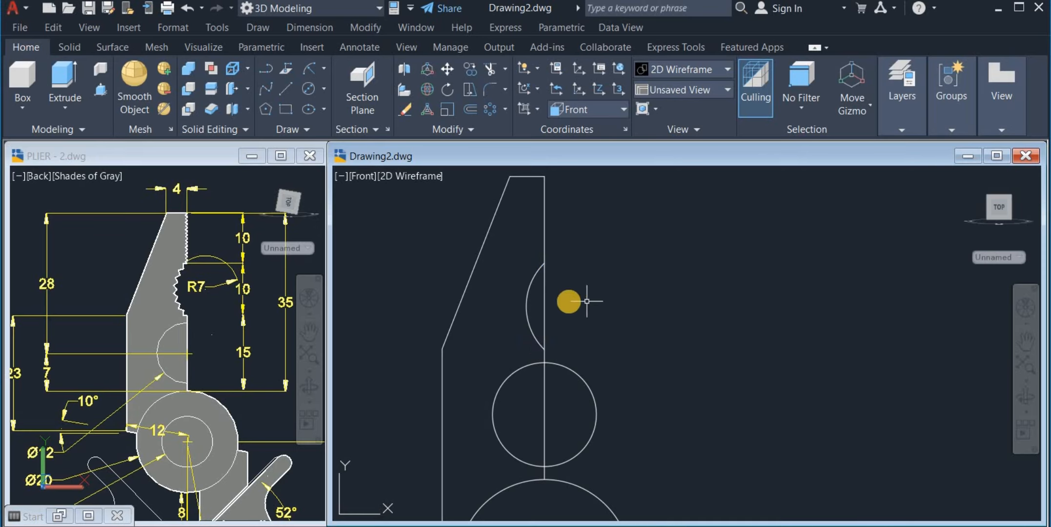
- Trim away the part of the vertical jaw line that spans the opening of the 7 mm radius arc
{"action": "left_click", "coordinate": [489, 69]}
{"action": "left_click_drag", "start_coordinate": [581, 316], "coordinate": [539, 315]}
{"action": "right_click", "coordinate": [614, 289]}
{"action": "left_click", "coordinate": [614, 289]}
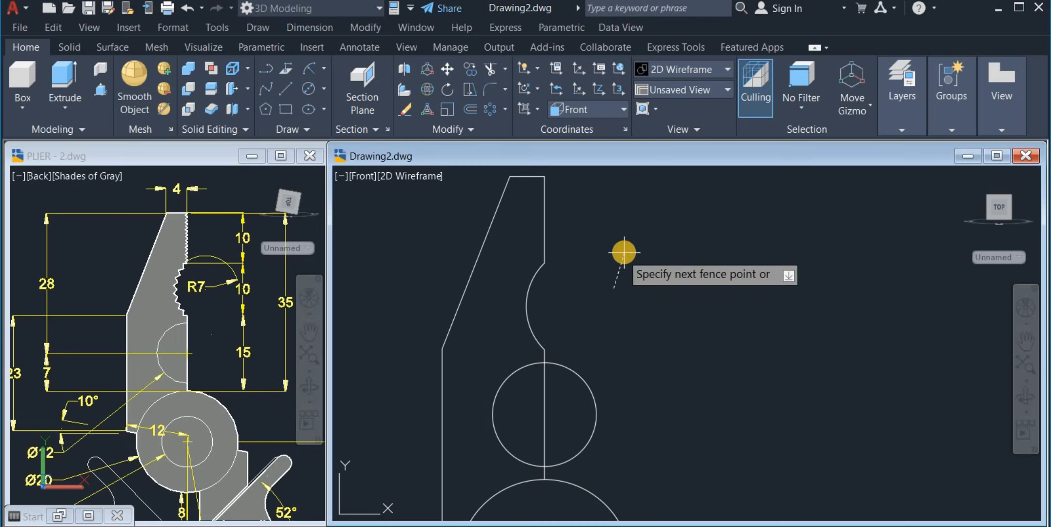
{"action": "right_click", "coordinate": [626, 257]}
{"action": "left_click", "coordinate": [627, 256]}
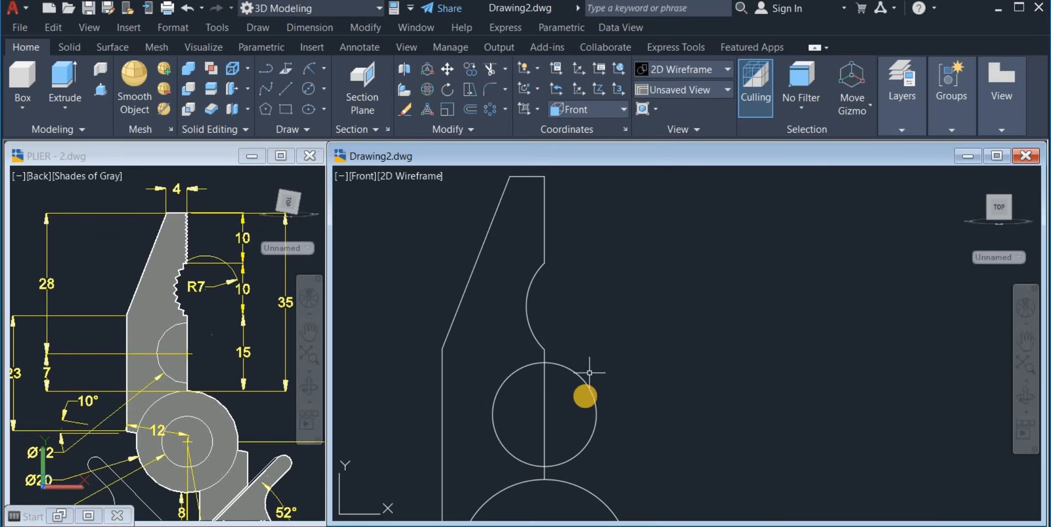
- Trim off the half of the 12 mm circle lying outside the jaw's vertical edge
{"action": "left_click", "coordinate": [489, 71]}
{"action": "left_click", "coordinate": [574, 413]}
{"action": "left_click", "coordinate": [612, 301]}
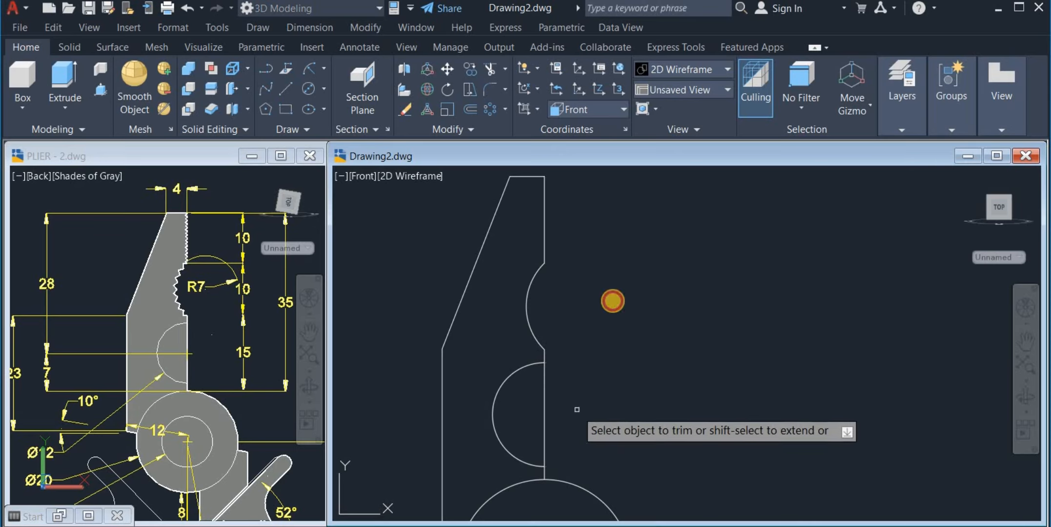
{"action": "right_click", "coordinate": [625, 276]}
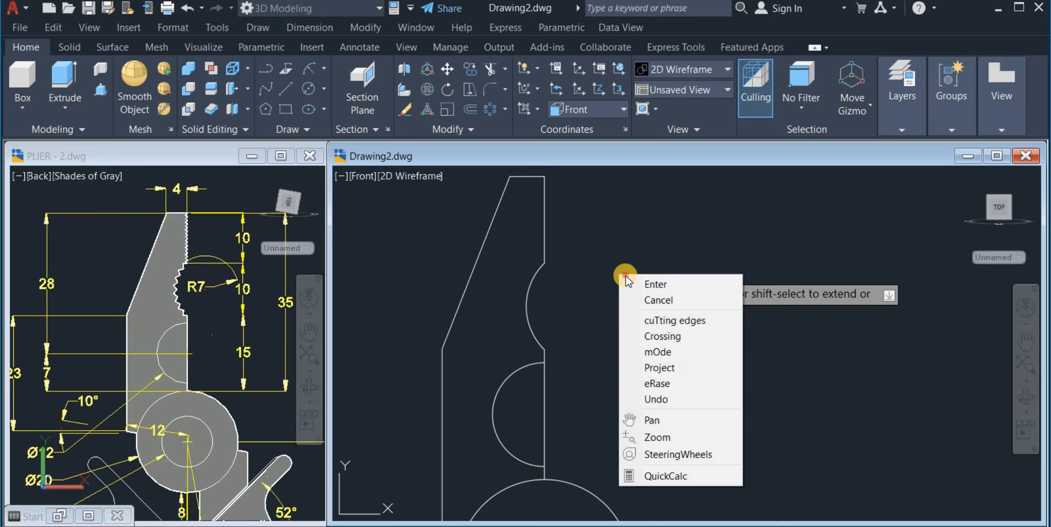
{"action": "left_click", "coordinate": [628, 282]}
- Examine the serrated teeth along the jaw's gripping edge in PLIER - 2.dwg
{"action": "scroll", "coordinate": [630, 268], "scroll_direction": "down", "scroll_amount": 4}
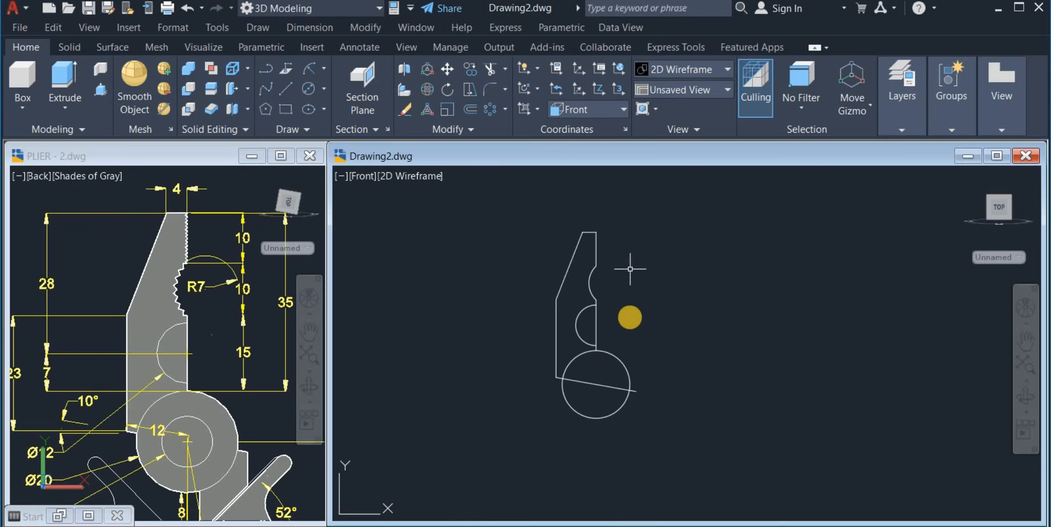
{"action": "middle_click_drag", "start_coordinate": [614, 301], "coordinate": [589, 289]}
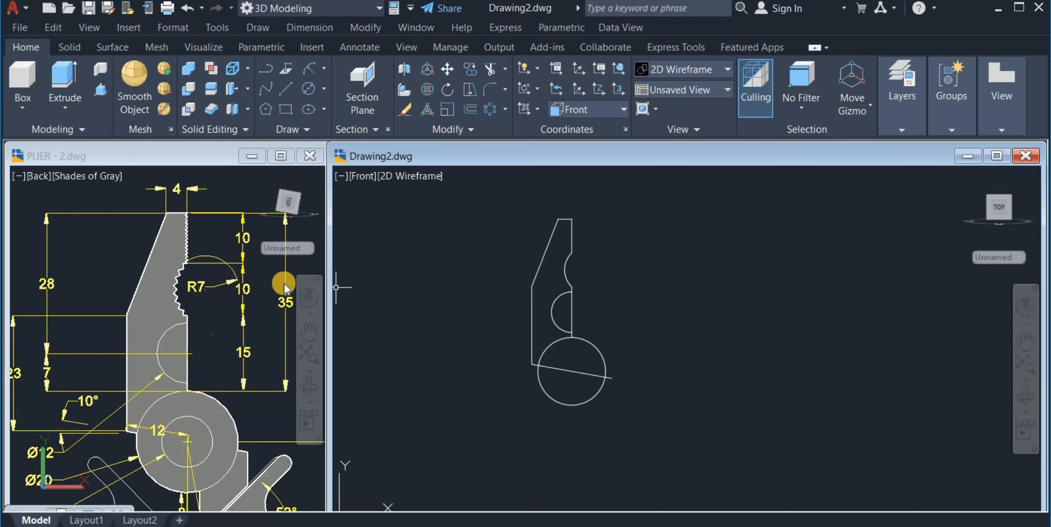
{"action": "left_click", "coordinate": [192, 240]}
{"action": "scroll", "coordinate": [188, 239], "scroll_direction": "up", "scroll_amount": 2}
{"action": "left_click", "coordinate": [185, 238]}
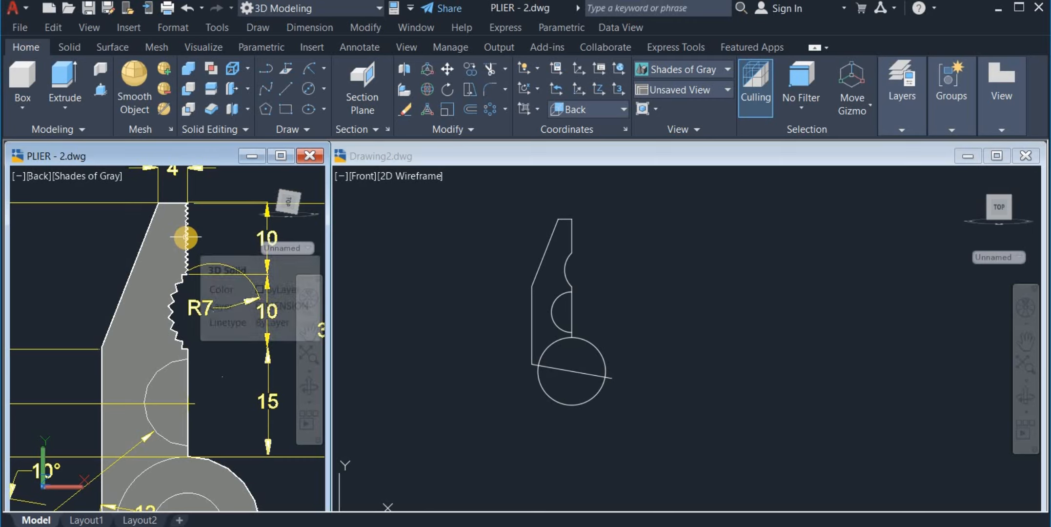
{"action": "scroll", "coordinate": [186, 237], "scroll_direction": "up", "scroll_amount": 2}
{"action": "middle_click_drag", "start_coordinate": [185, 238], "coordinate": [181, 269]}
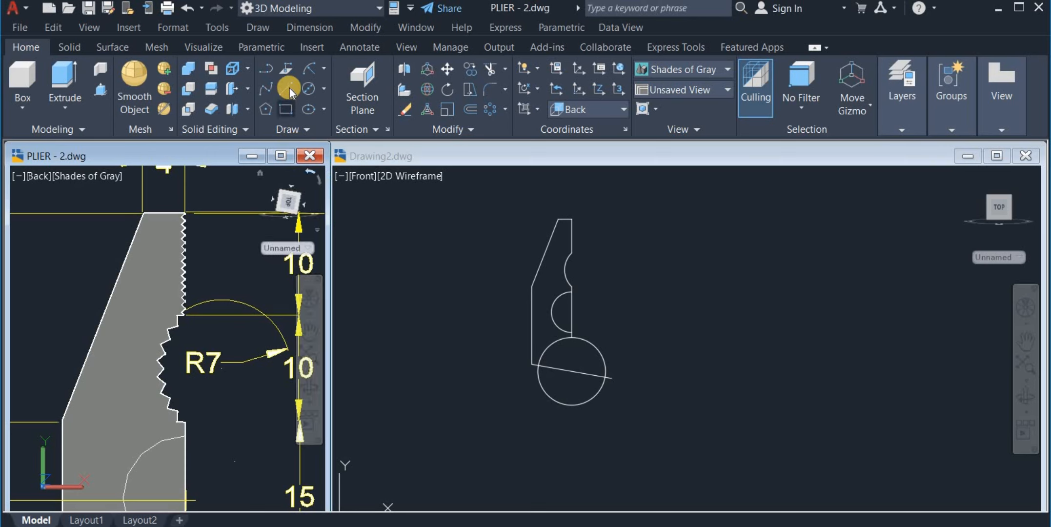
- Draw a separate 10 mm vertical line in Drawing2.dwg beside the jaw, starting level with its tip and running downward
{"action": "left_click", "coordinate": [443, 241]}
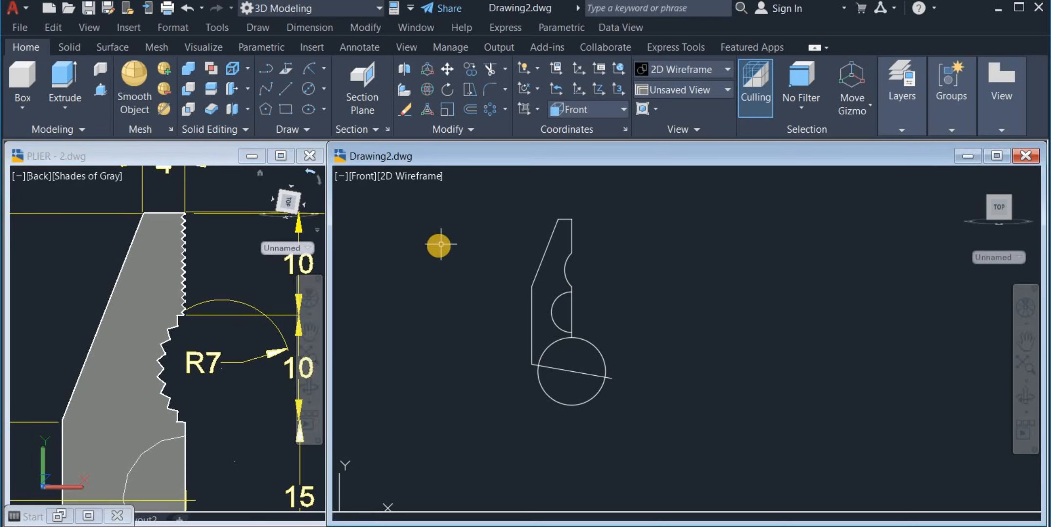
{"action": "left_click", "coordinate": [290, 87]}
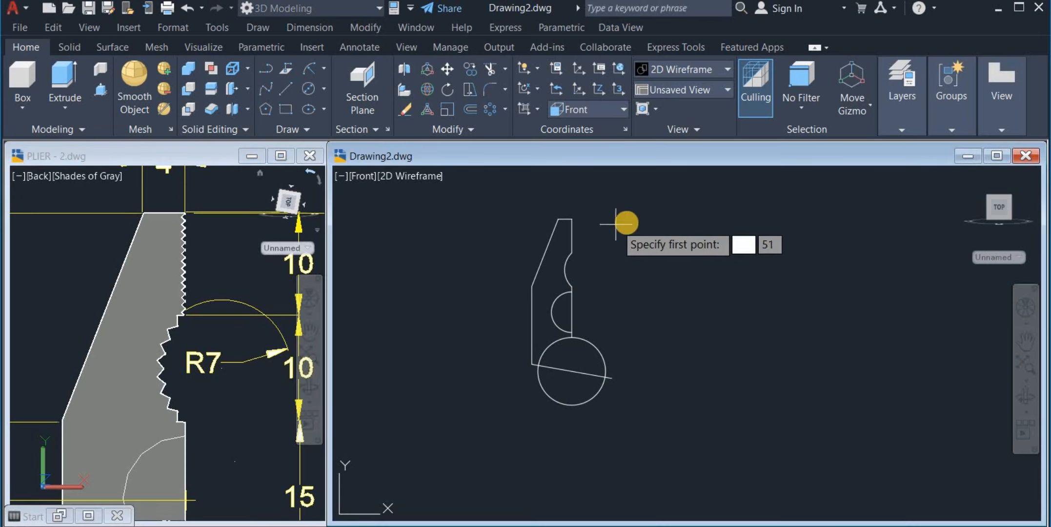
{"action": "left_click", "coordinate": [631, 219]}
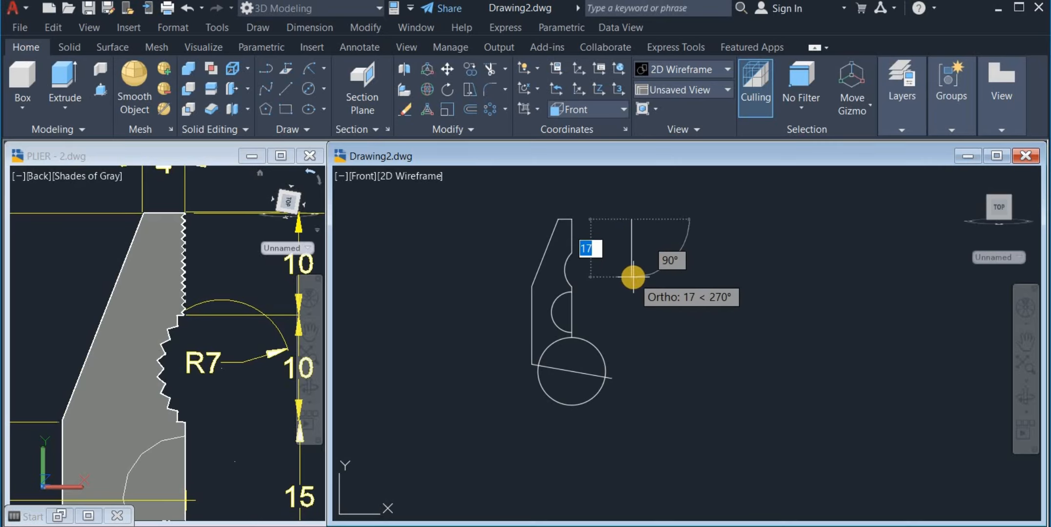
{"action": "type", "text": "10"}
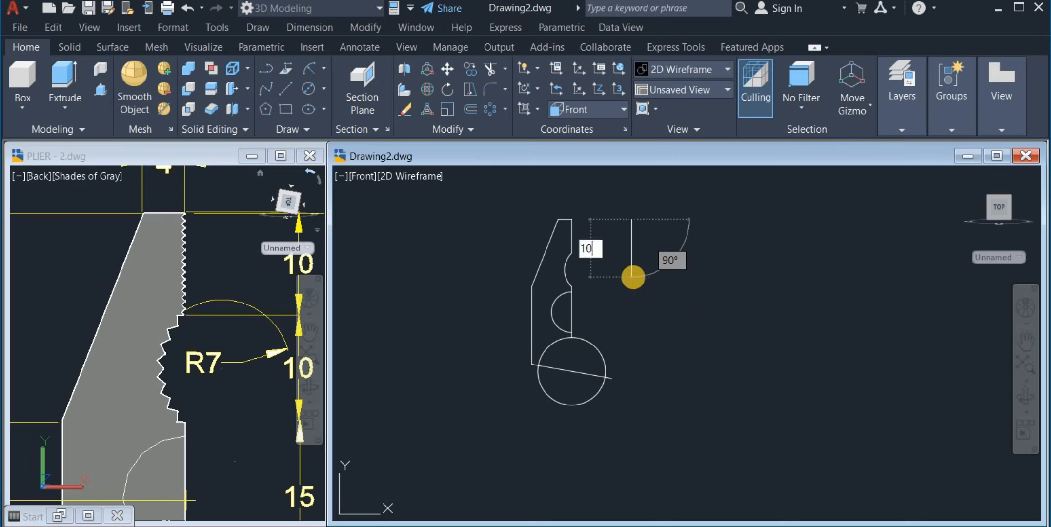
{"action": "key", "text": "Return"}
{"action": "right_click", "coordinate": [698, 255]}
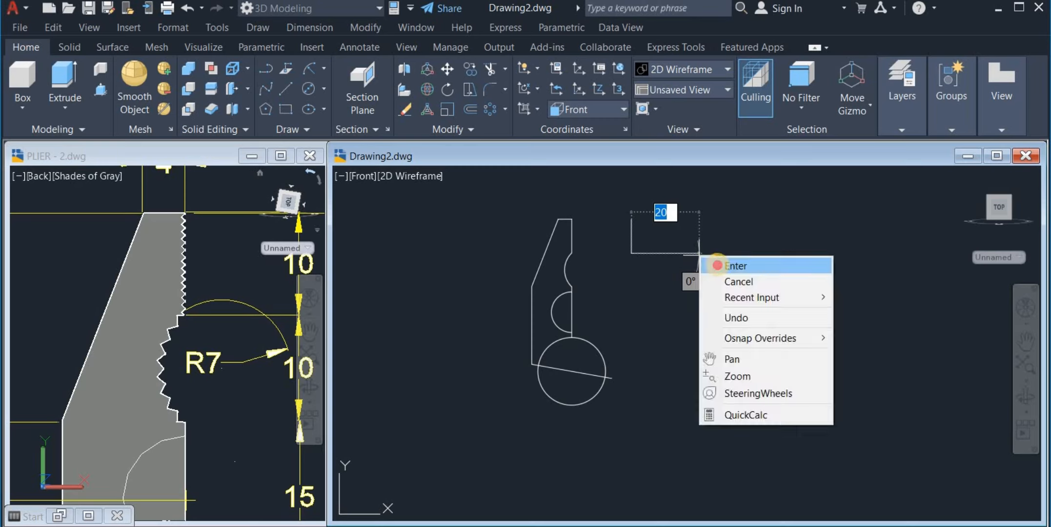
{"action": "left_click", "coordinate": [717, 264]}
{"action": "scroll", "coordinate": [639, 220], "scroll_direction": "up", "scroll_amount": 3}
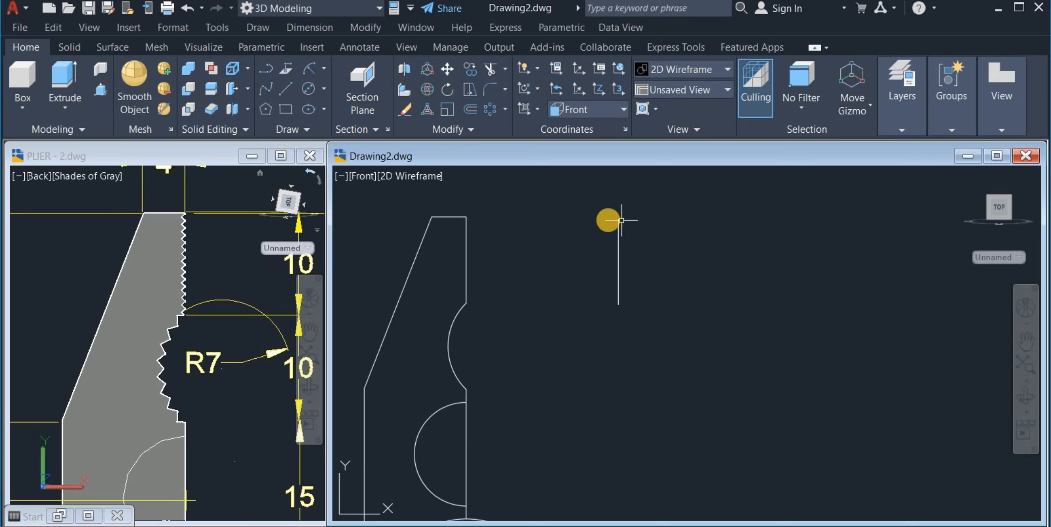
- Draw a 0.5 by 0.5 mm square in the empty space between the jaw and the separate vertical line
{"action": "scroll", "coordinate": [621, 220], "scroll_direction": "up", "scroll_amount": 4}
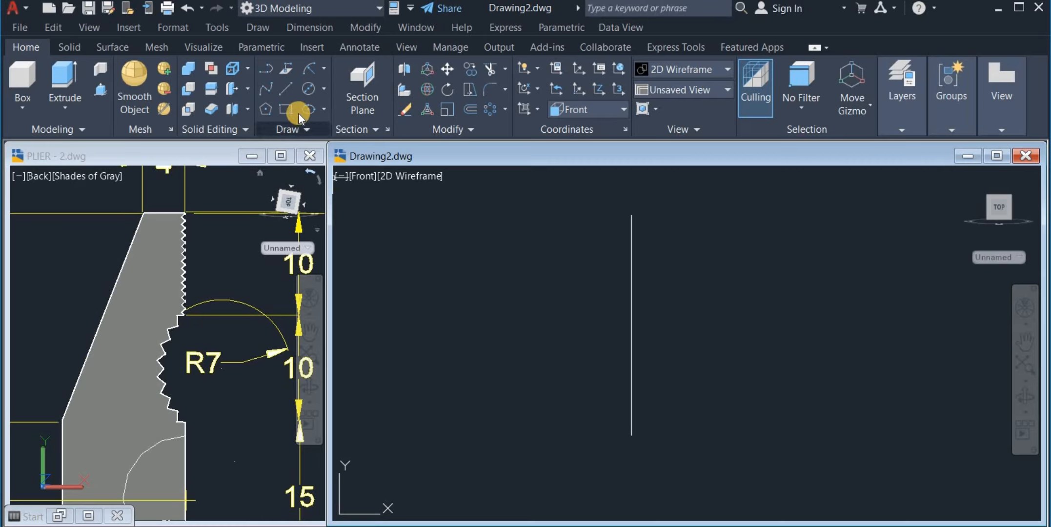
{"action": "left_click", "coordinate": [515, 239]}
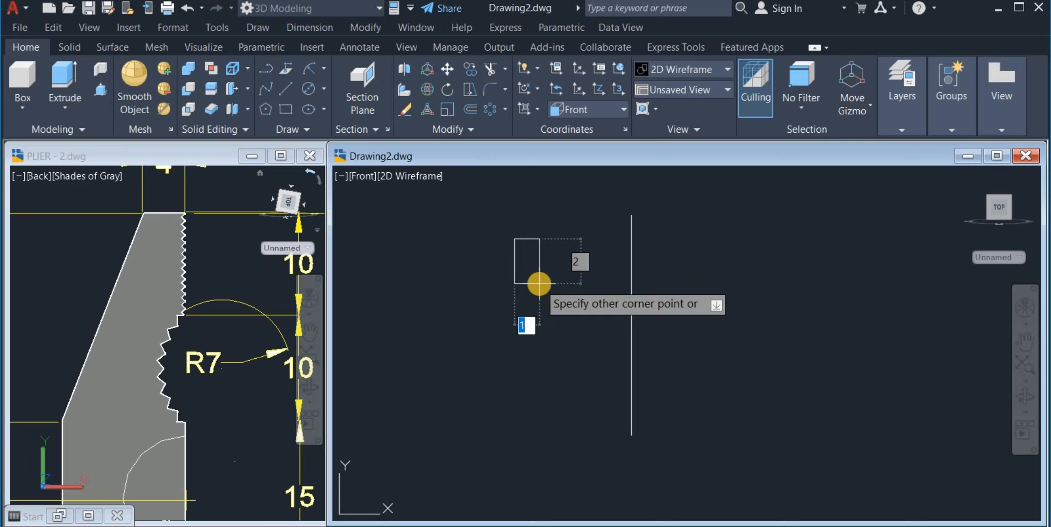
{"action": "type", "text": ".5"}
{"action": "key", "text": "Tab"}
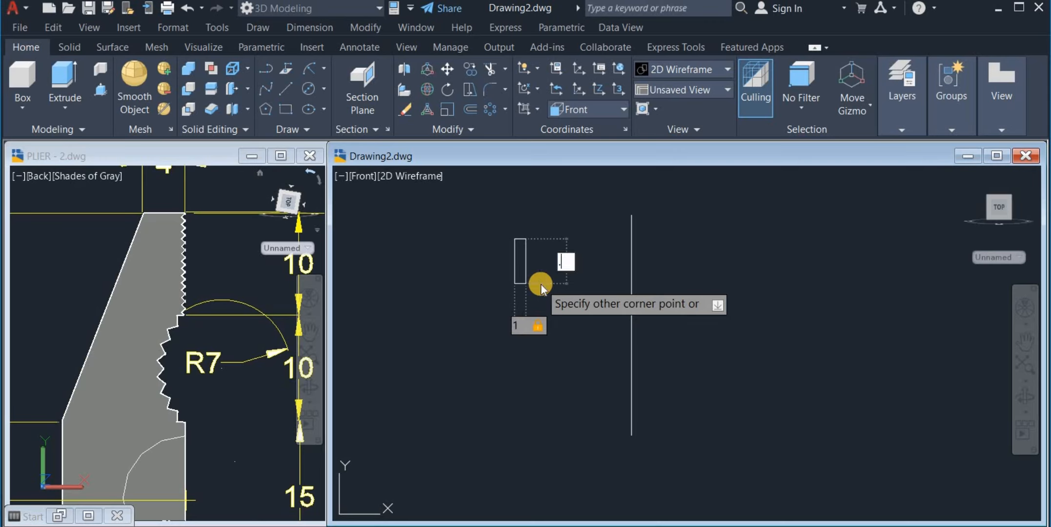
{"action": "type", "text": ".5"}
{"action": "key", "text": "Return"}
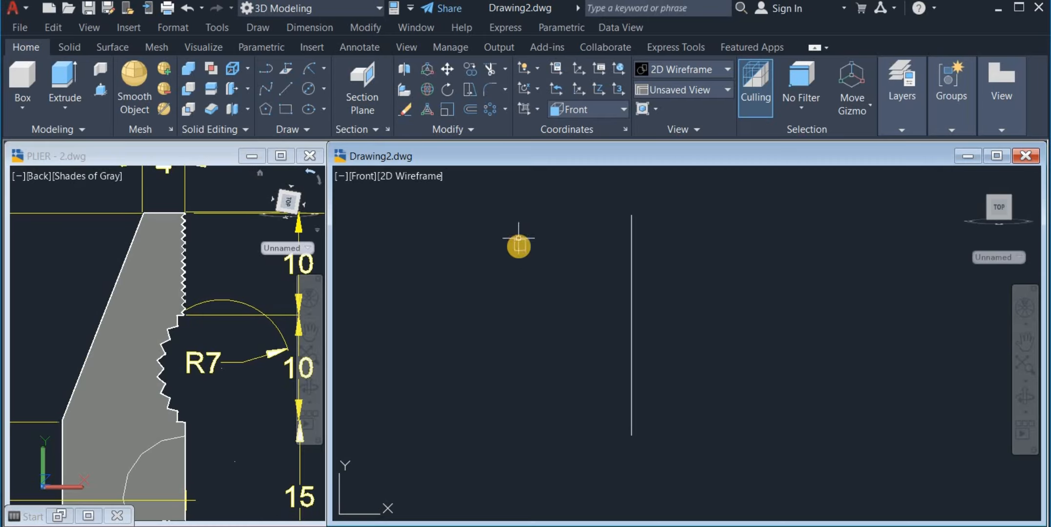
- Rotate the small square 45 degrees about its centre so it forms a diamond
{"action": "left_click", "coordinate": [503, 219]}
{"action": "left_click", "coordinate": [538, 252]}
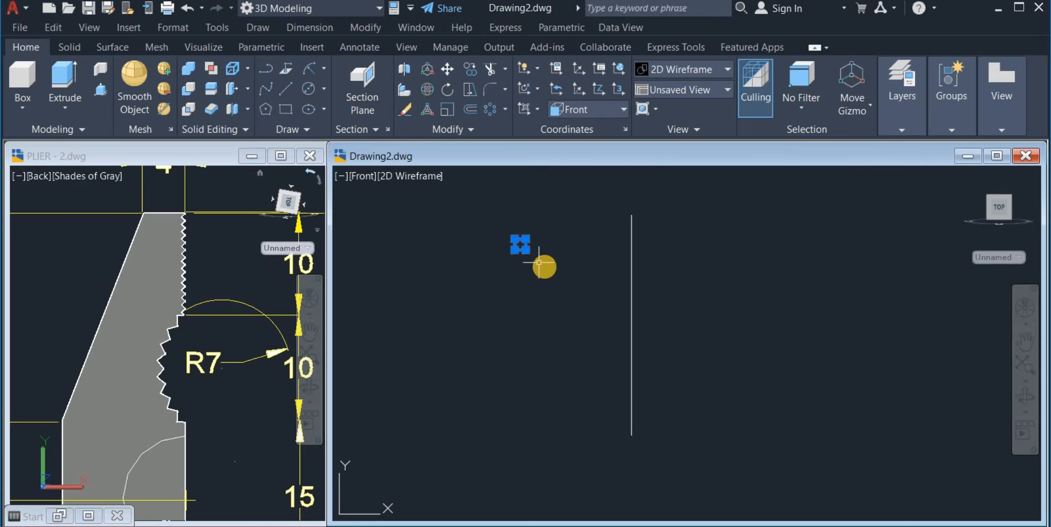
{"action": "right_click", "coordinate": [548, 261]}
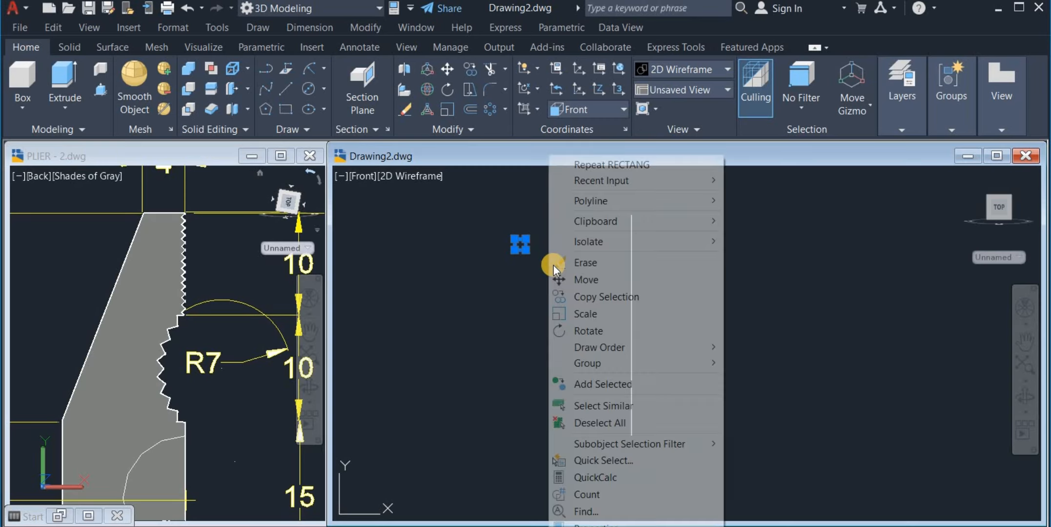
{"action": "left_click", "coordinate": [612, 331]}
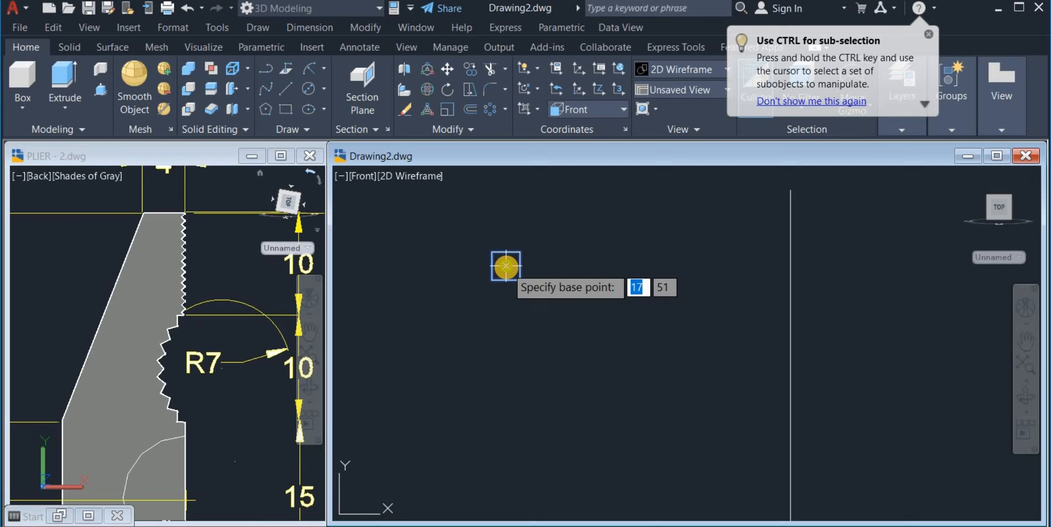
{"action": "left_click", "coordinate": [506, 266]}
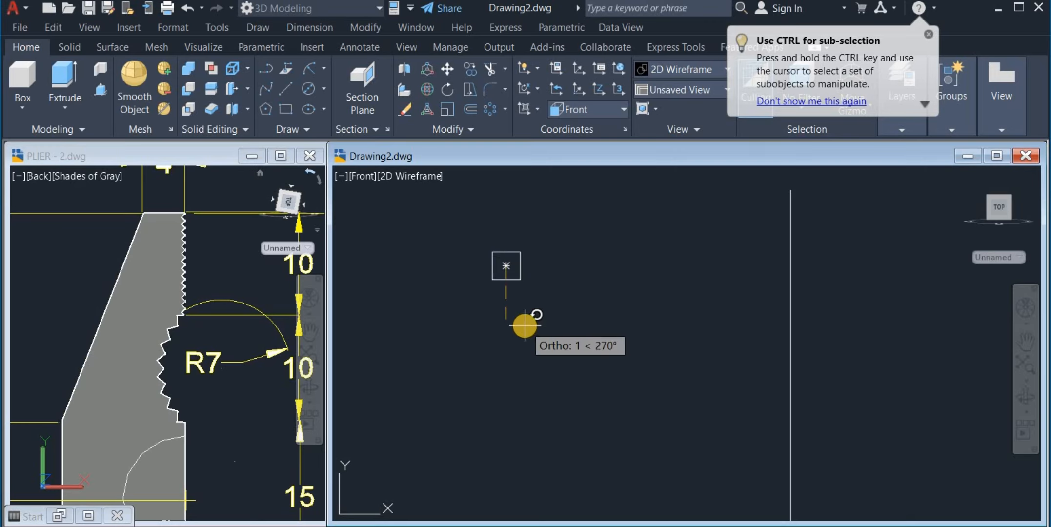
{"action": "type", "text": "45"}
{"action": "key", "text": "Return"}
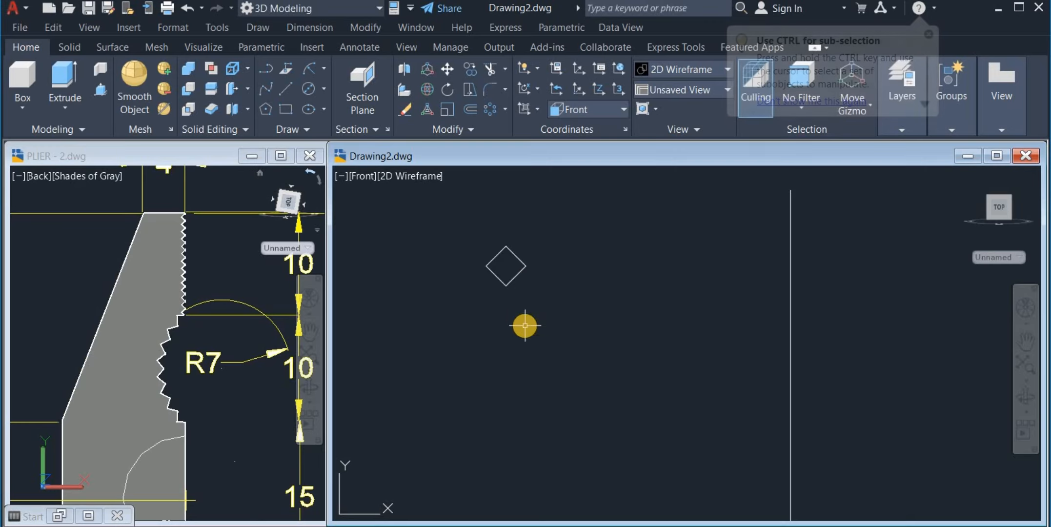
- Move the diamond by its top corner onto the upper end of the separate vertical line
{"action": "scroll", "coordinate": [479, 345], "scroll_direction": "down", "scroll_amount": 2}
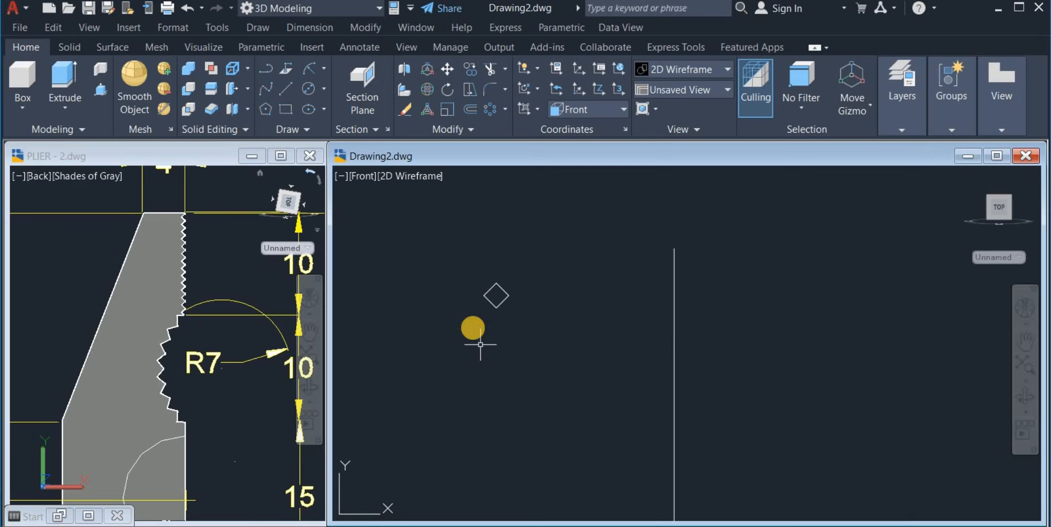
{"action": "left_click", "coordinate": [447, 68]}
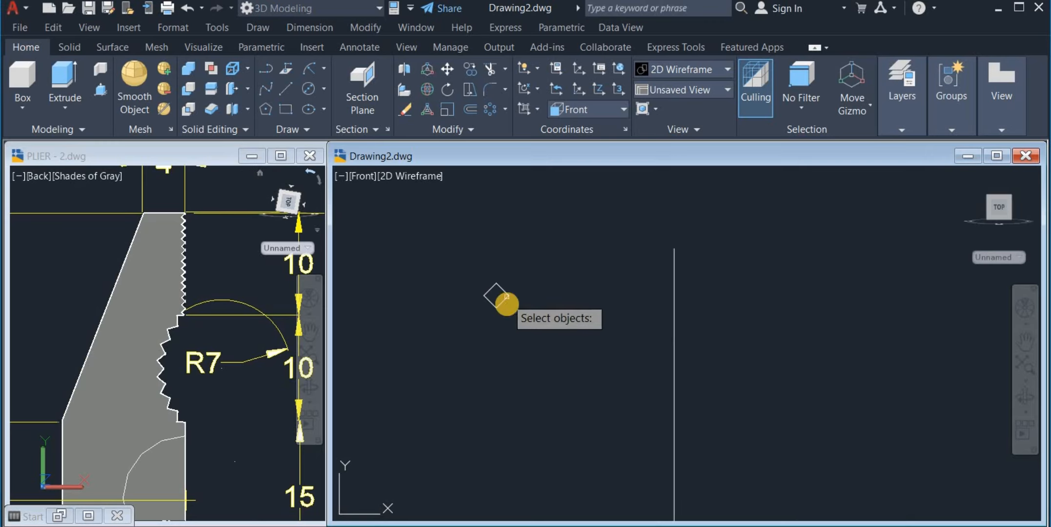
{"action": "left_click", "coordinate": [509, 297]}
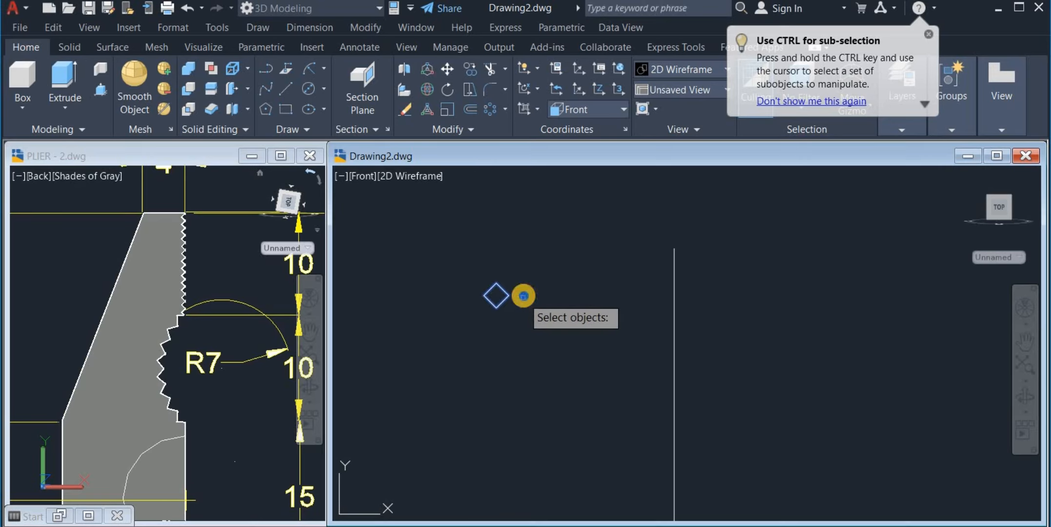
{"action": "key", "text": "Return"}
{"action": "left_click", "coordinate": [496, 281]}
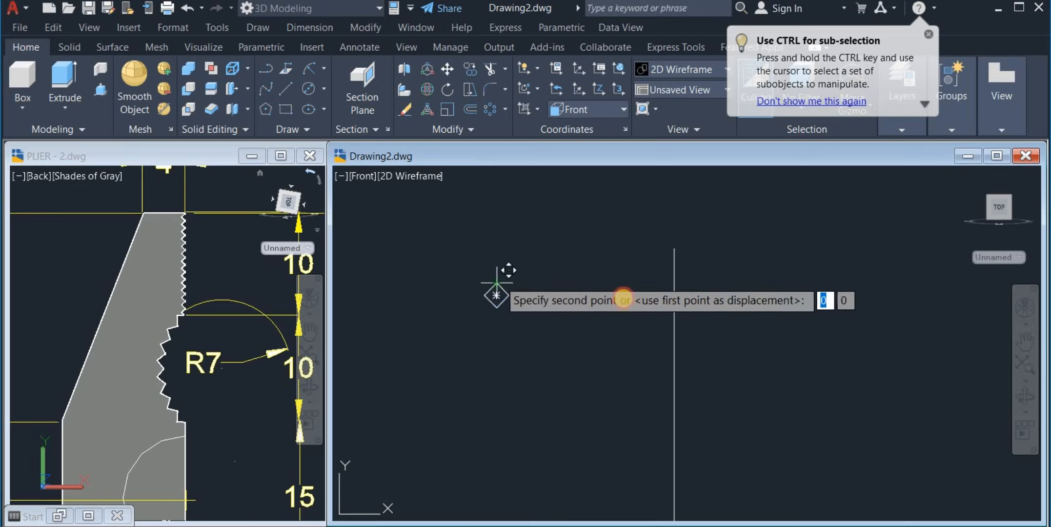
{"action": "left_click", "coordinate": [673, 253]}
{"action": "scroll", "coordinate": [630, 242], "scroll_direction": "down", "scroll_amount": 4}
{"action": "scroll", "coordinate": [607, 240], "scroll_direction": "up", "scroll_amount": 2}
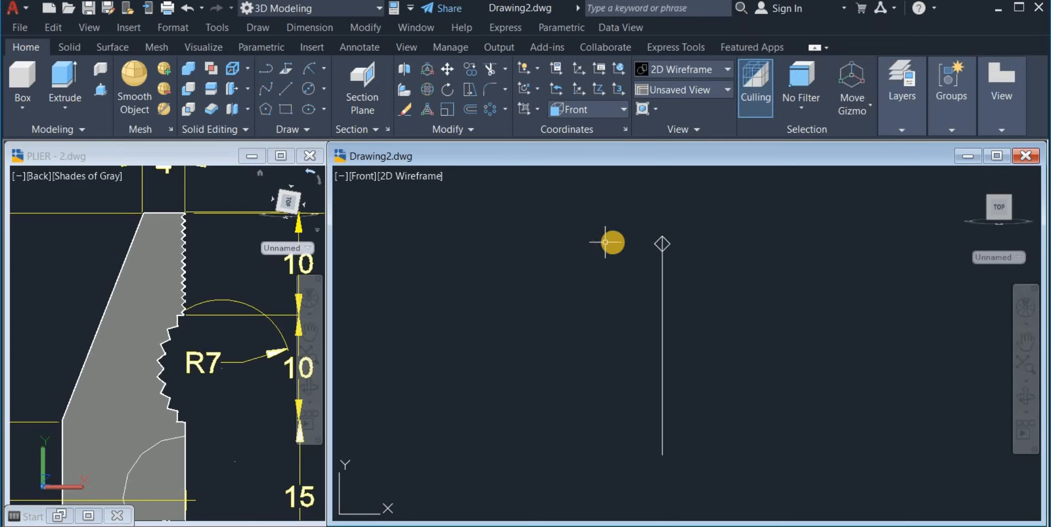
- Copy the diamond repeatedly down the separate vertical line, corner to corner, until the column reaches the line's lower end
{"action": "scroll", "coordinate": [611, 240], "scroll_direction": "down", "scroll_amount": 2}
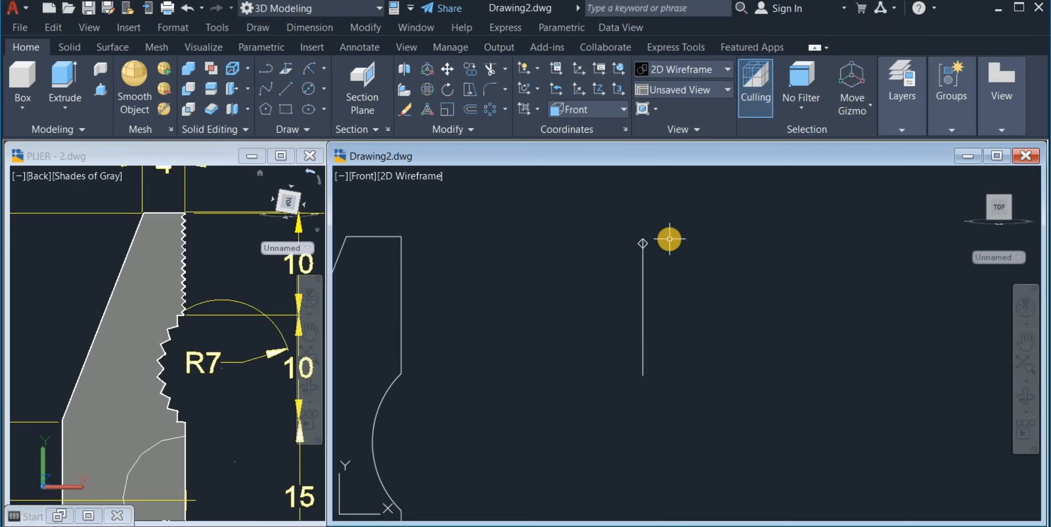
{"action": "middle_click_drag", "start_coordinate": [669, 239], "coordinate": [630, 250]}
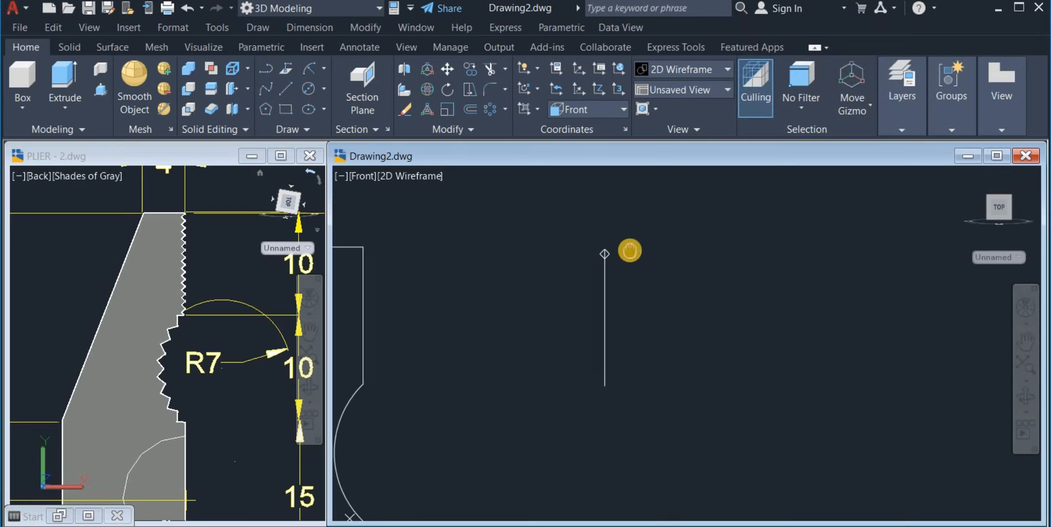
{"action": "left_click", "coordinate": [470, 68]}
{"action": "left_click", "coordinate": [579, 230]}
{"action": "left_click", "coordinate": [616, 270]}
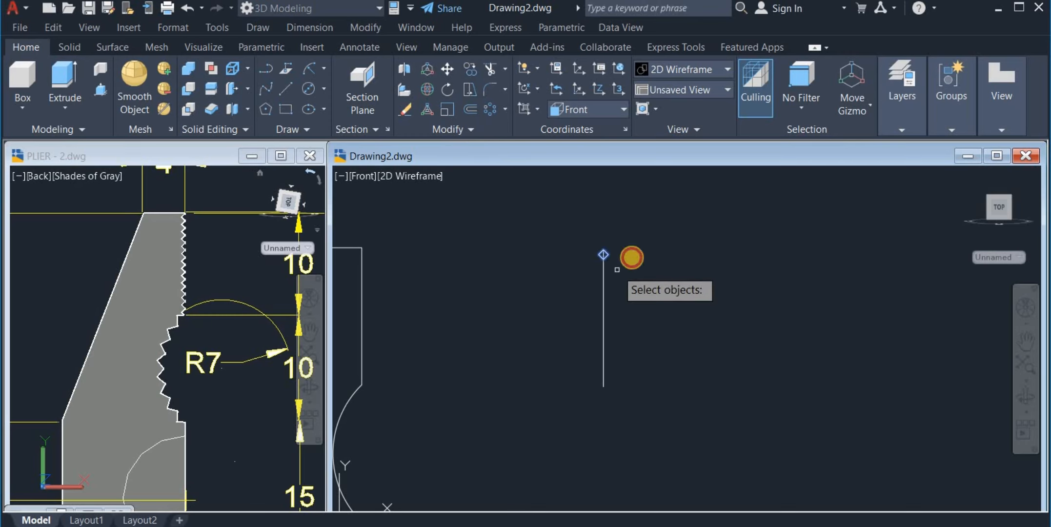
{"action": "key", "text": "Return"}
{"action": "scroll", "coordinate": [616, 236], "scroll_direction": "up", "scroll_amount": 4}
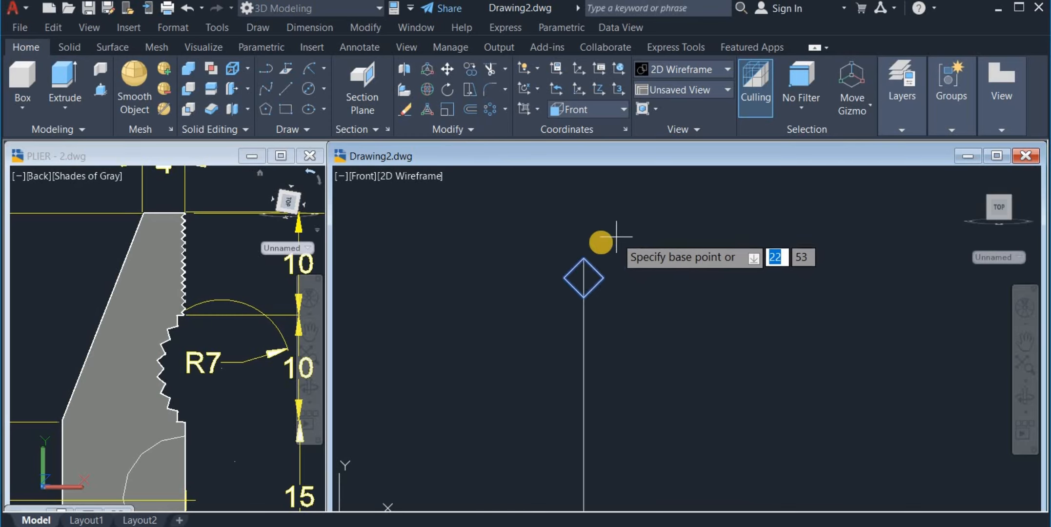
{"action": "scroll", "coordinate": [605, 244], "scroll_direction": "down", "scroll_amount": 4}
{"action": "left_click", "coordinate": [583, 260]}
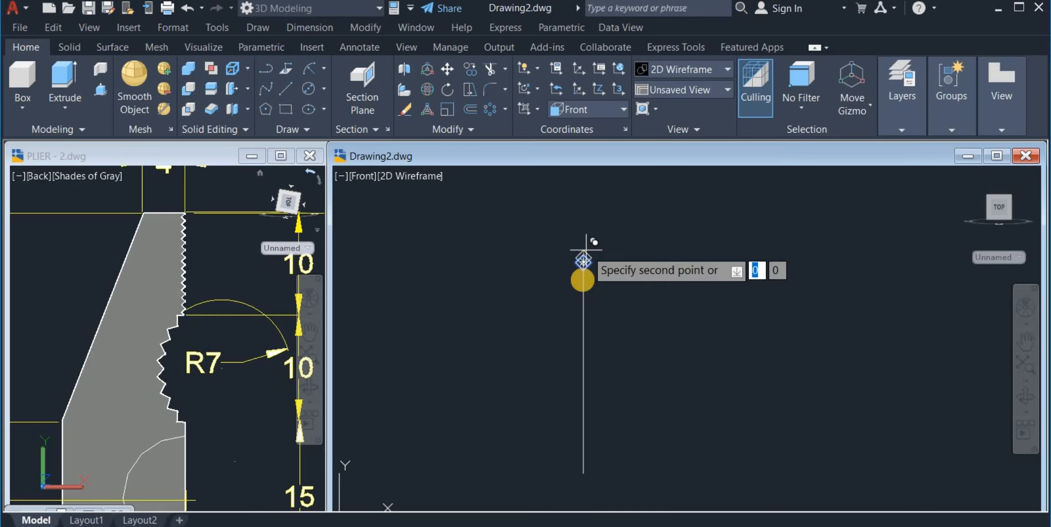
{"action": "scroll", "coordinate": [581, 254], "scroll_direction": "up", "scroll_amount": 5}
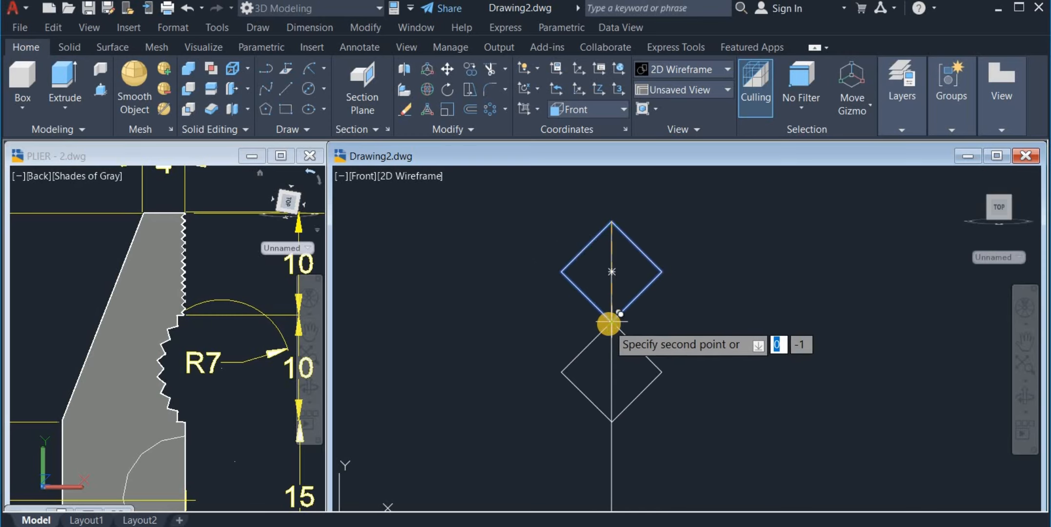
{"action": "left_click", "coordinate": [609, 323]}
{"action": "scroll", "coordinate": [608, 293], "scroll_direction": "down", "scroll_amount": 4}
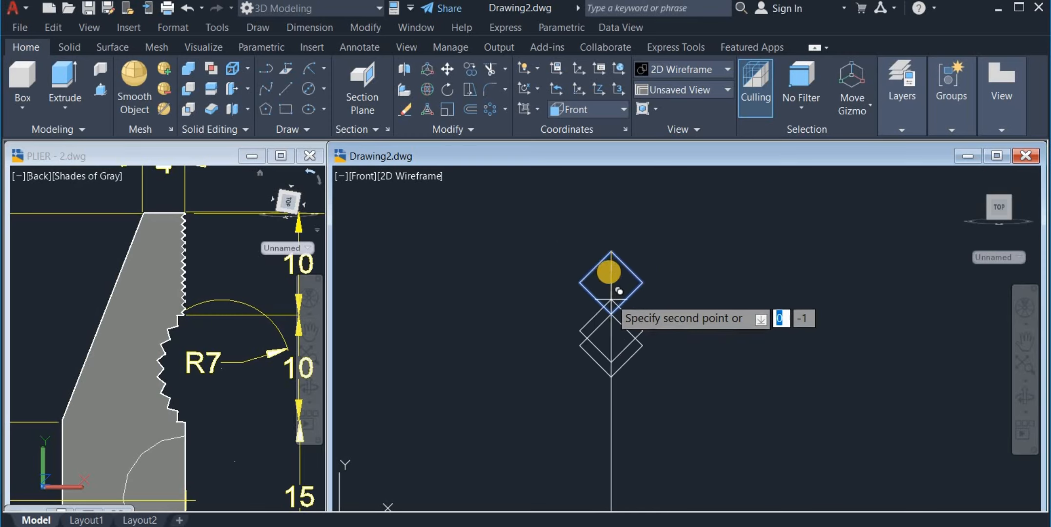
{"action": "left_click", "coordinate": [600, 367]}
{"action": "scroll", "coordinate": [610, 295], "scroll_direction": "down", "scroll_amount": 4}
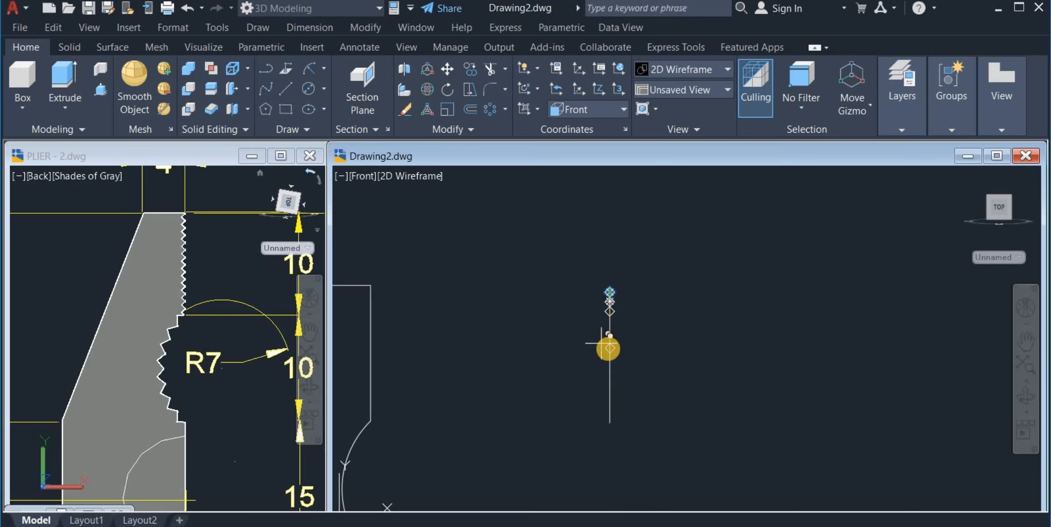
{"action": "scroll", "coordinate": [608, 347], "scroll_direction": "up", "scroll_amount": 4}
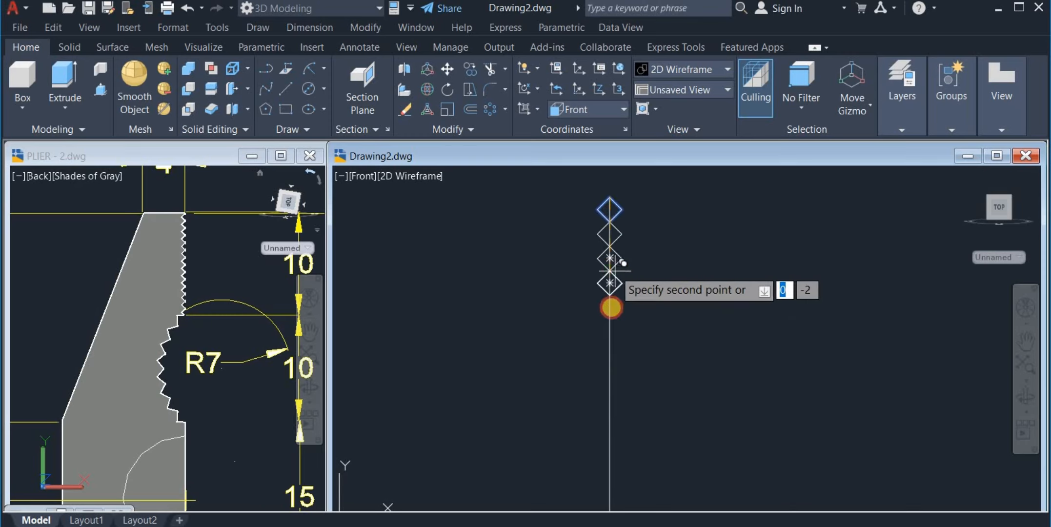
{"action": "left_click", "coordinate": [609, 294]}
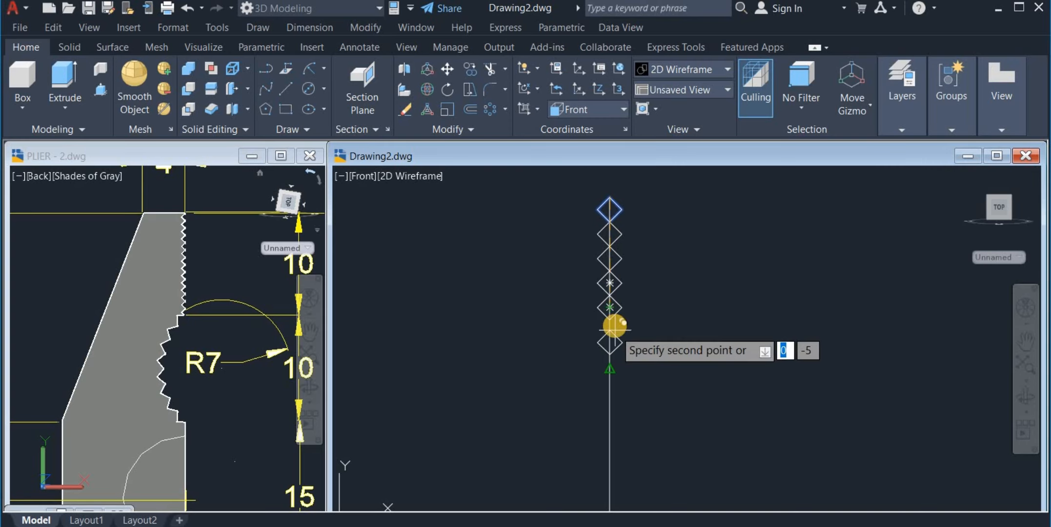
{"action": "left_click", "coordinate": [613, 325]}
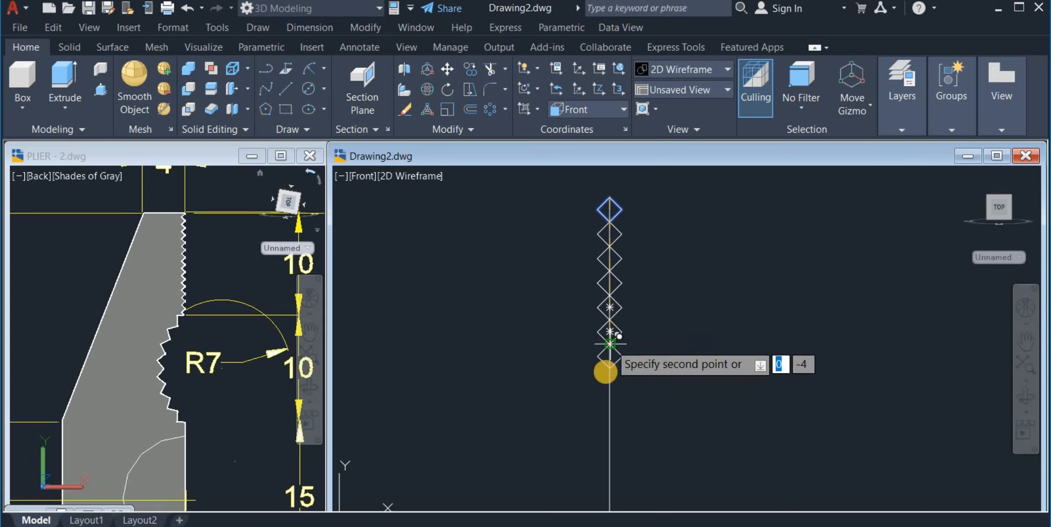
{"action": "left_click", "coordinate": [610, 344]}
{"action": "scroll", "coordinate": [615, 303], "scroll_direction": "down", "scroll_amount": 1}
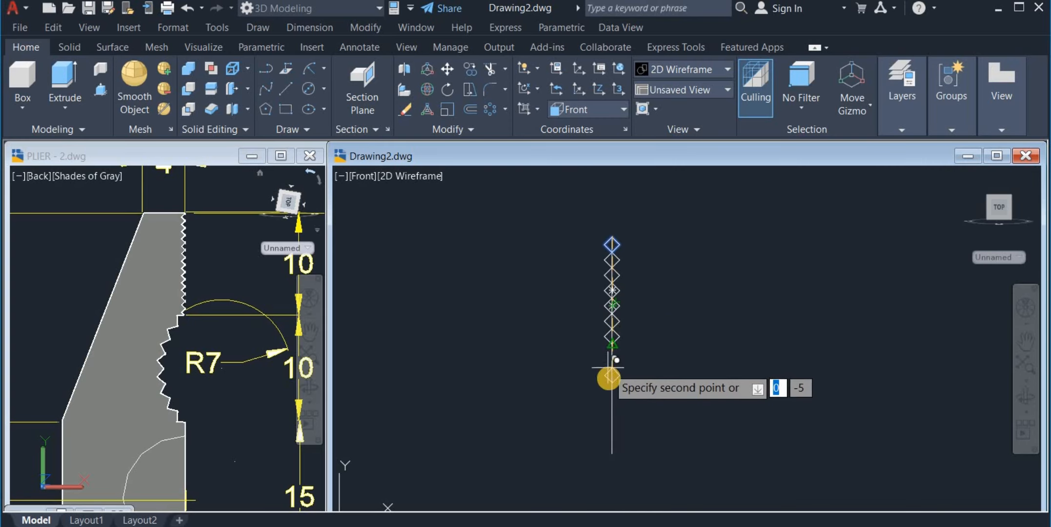
{"action": "scroll", "coordinate": [608, 375], "scroll_direction": "up", "scroll_amount": 1}
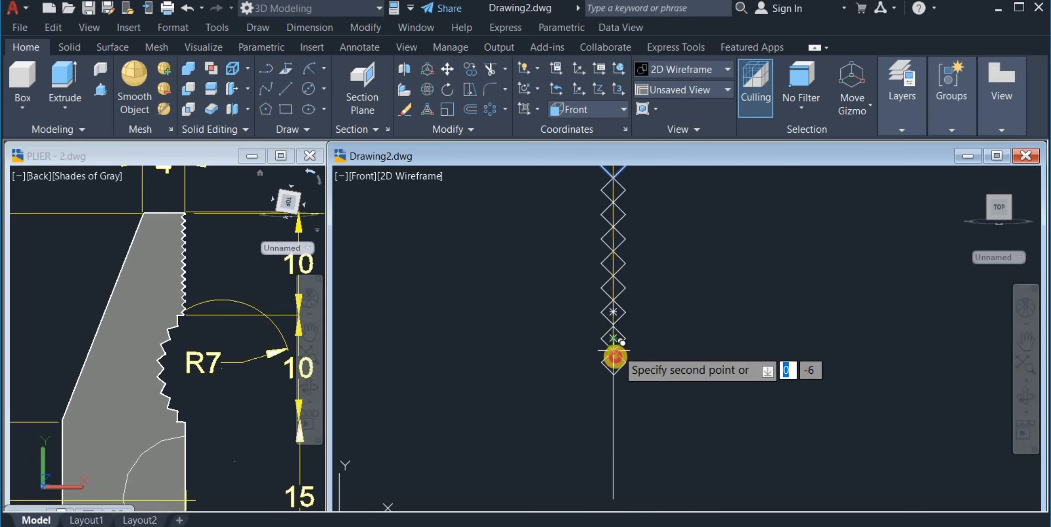
{"action": "left_click", "coordinate": [614, 360]}
{"action": "scroll", "coordinate": [615, 336], "scroll_direction": "down", "scroll_amount": 1}
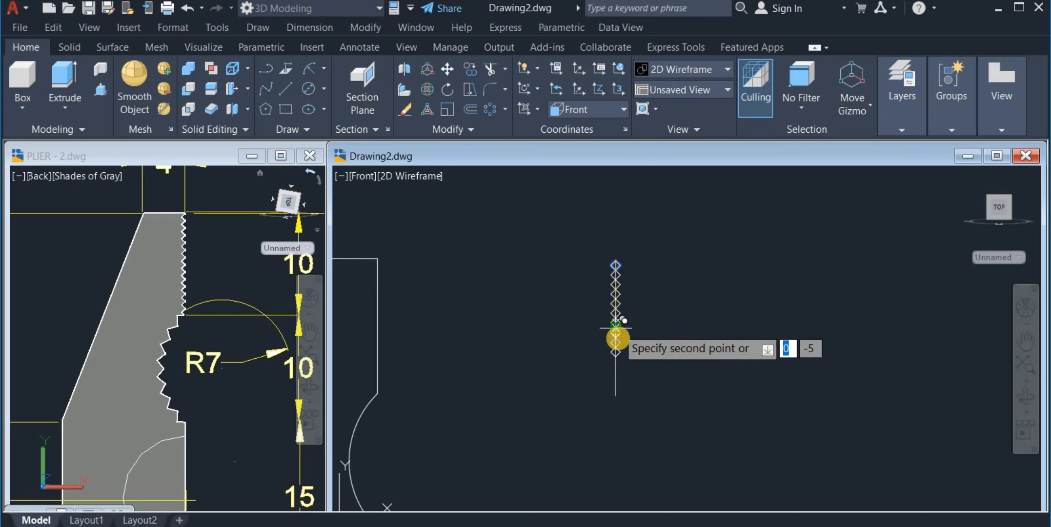
{"action": "scroll", "coordinate": [613, 373], "scroll_direction": "up", "scroll_amount": 3}
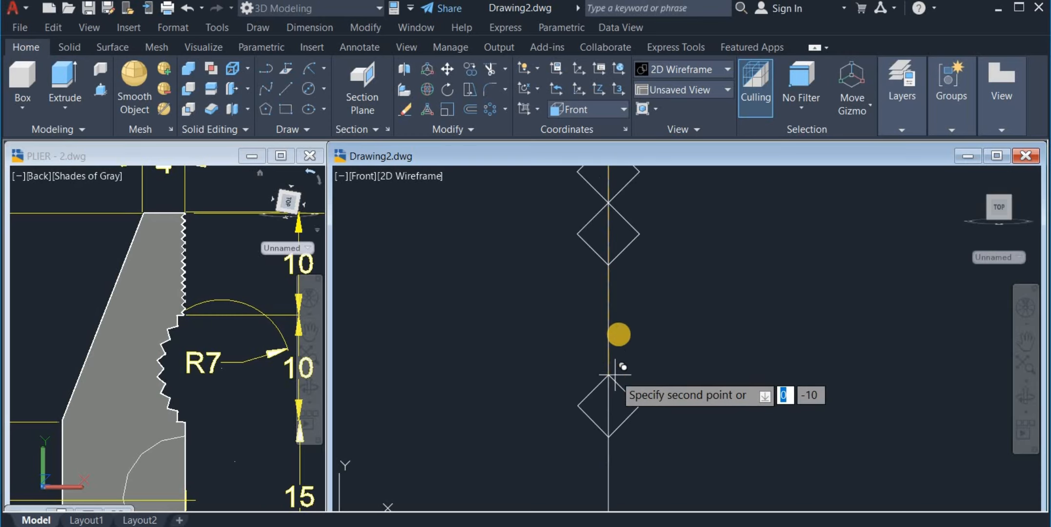
{"action": "left_click", "coordinate": [608, 266]}
{"action": "left_click", "coordinate": [597, 325]}
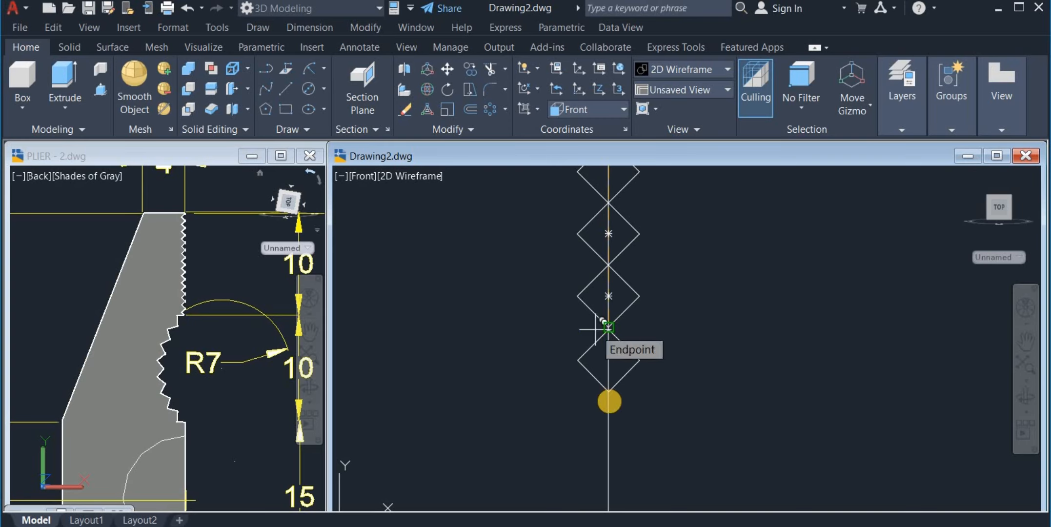
{"action": "scroll", "coordinate": [610, 398], "scroll_direction": "down", "scroll_amount": 3}
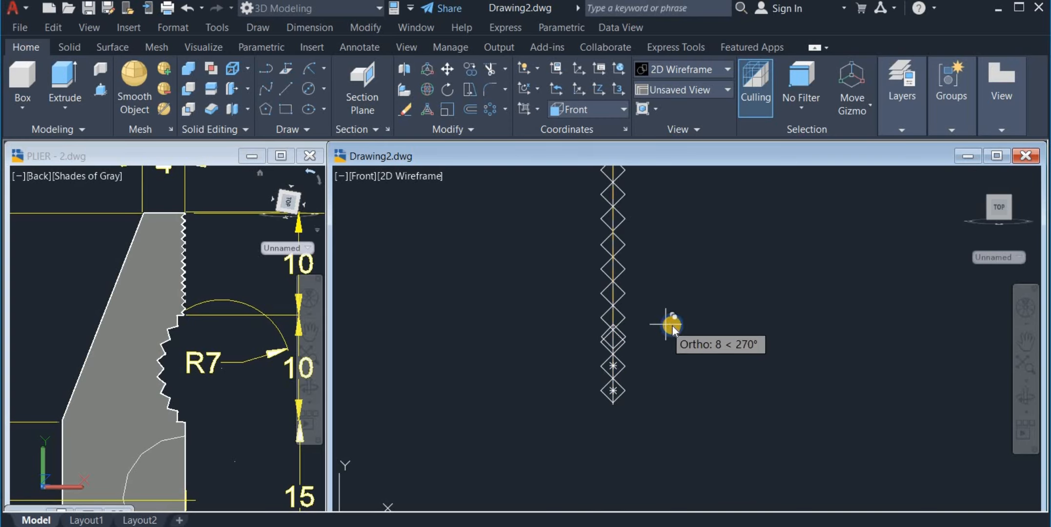
{"action": "right_click", "coordinate": [665, 326]}
{"action": "left_click", "coordinate": [671, 336]}
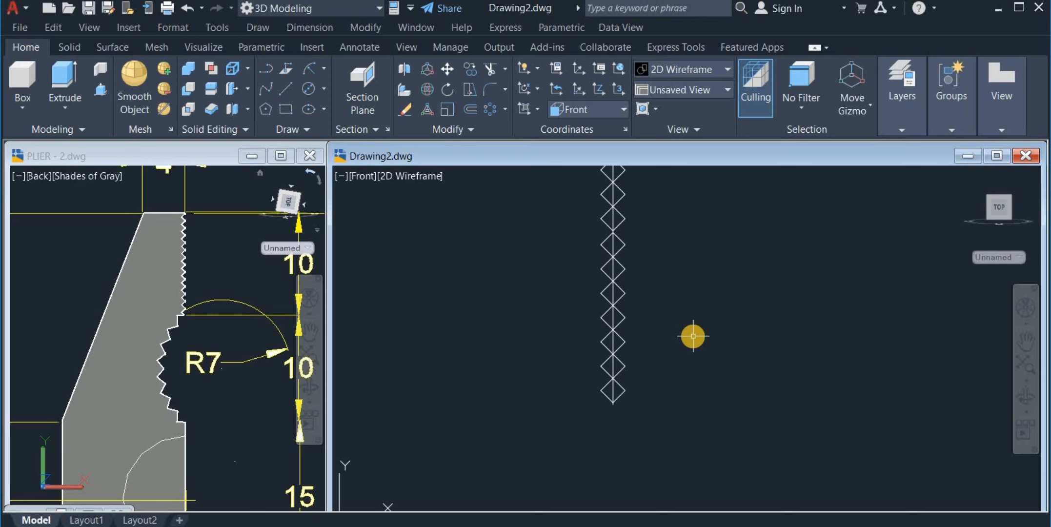
- Move the diamond column with its line, by its top end, onto the upper end of the jaw's straight vertical edge
{"action": "scroll", "coordinate": [611, 411], "scroll_direction": "down", "scroll_amount": 4}
{"action": "middle_click_drag", "start_coordinate": [613, 410], "coordinate": [709, 394]}
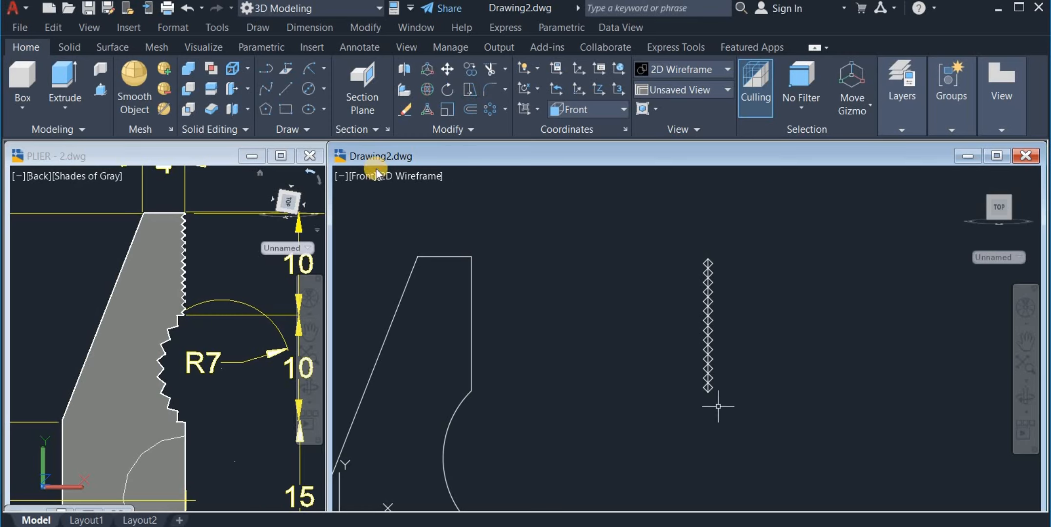
{"action": "left_click", "coordinate": [454, 66]}
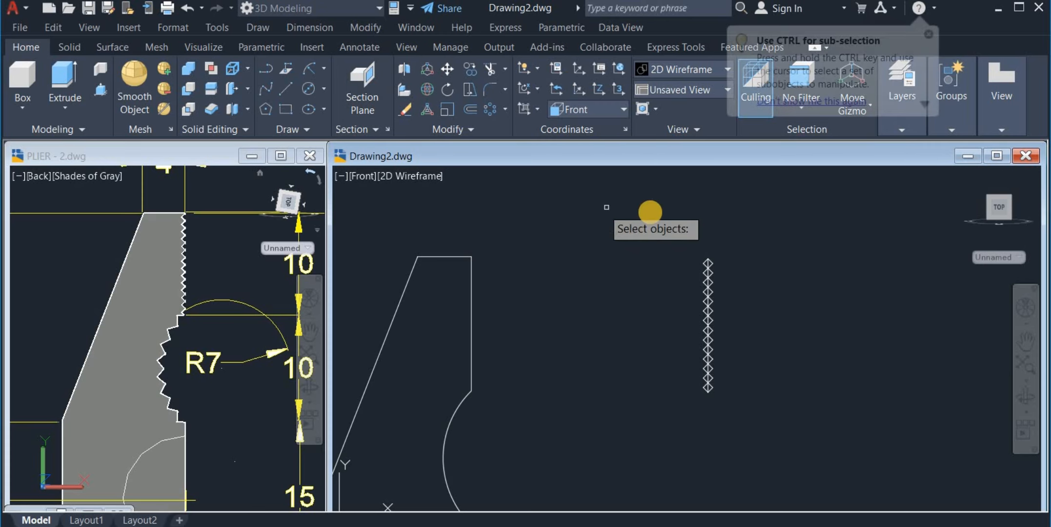
{"action": "left_click", "coordinate": [662, 223]}
{"action": "left_click", "coordinate": [762, 430]}
{"action": "key", "text": "Return"}
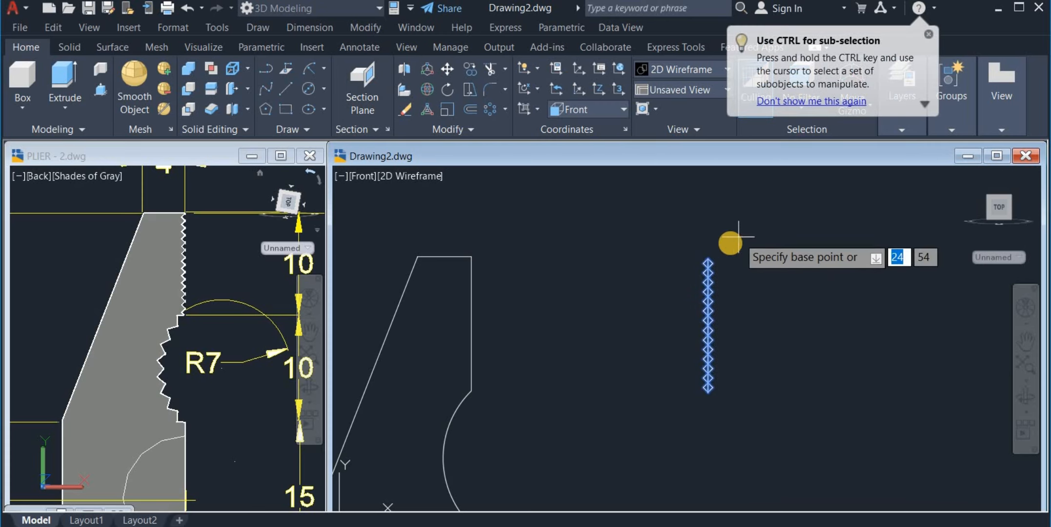
{"action": "scroll", "coordinate": [721, 240], "scroll_direction": "up", "scroll_amount": 5}
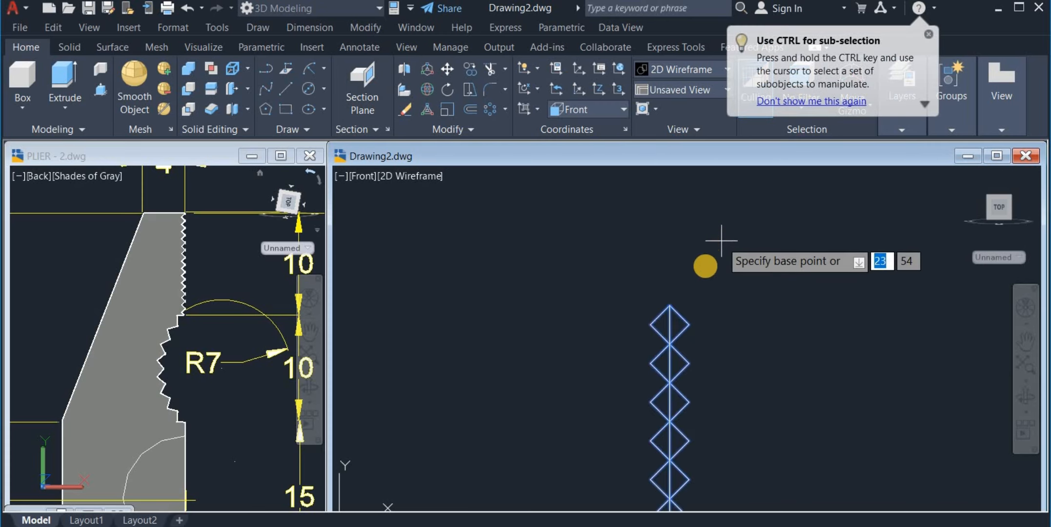
{"action": "left_click", "coordinate": [670, 306]}
{"action": "scroll", "coordinate": [714, 274], "scroll_direction": "down", "scroll_amount": 5}
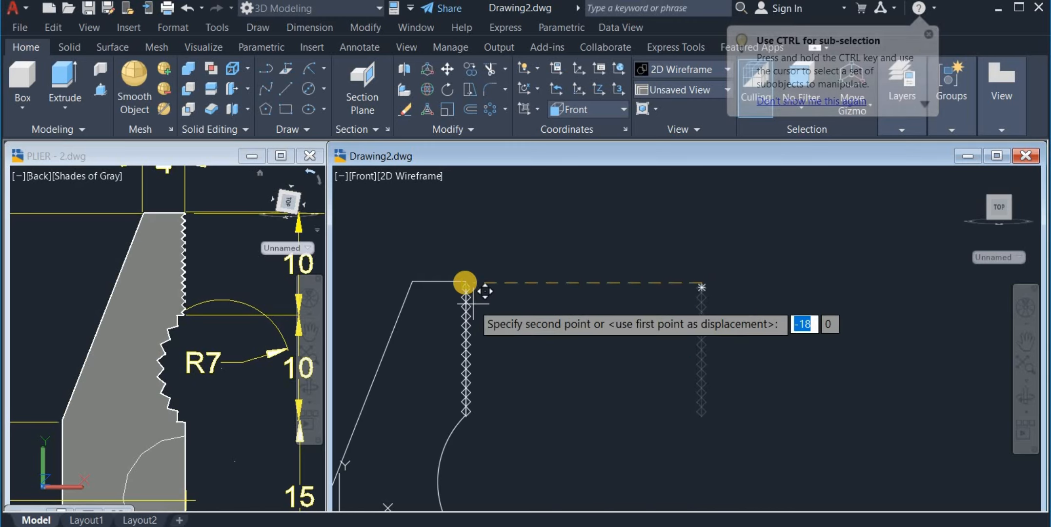
{"action": "scroll", "coordinate": [469, 269], "scroll_direction": "up", "scroll_amount": 3}
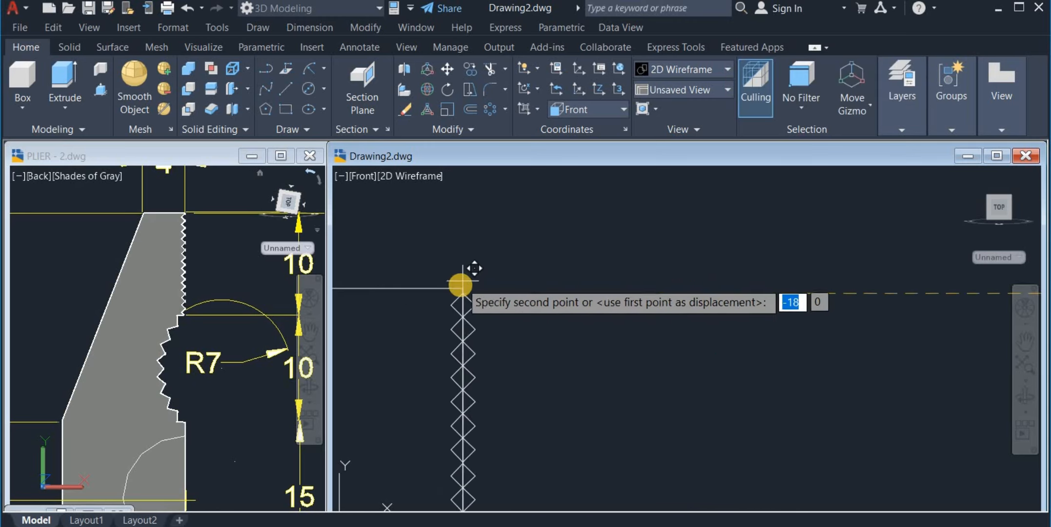
{"action": "left_click", "coordinate": [461, 286]}
{"action": "scroll", "coordinate": [517, 249], "scroll_direction": "down", "scroll_amount": 3}
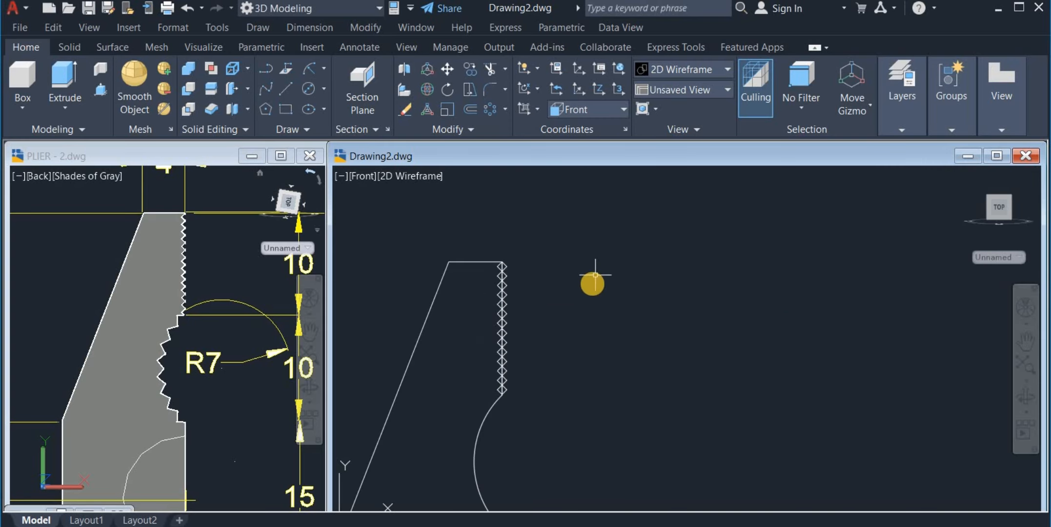
- Draw a circle with a 7 mm radius in the empty space beside the jaw's concave arc
{"action": "middle_click_drag", "start_coordinate": [593, 284], "coordinate": [682, 262]}
{"action": "middle_click_drag", "start_coordinate": [434, 454], "coordinate": [405, 346]}
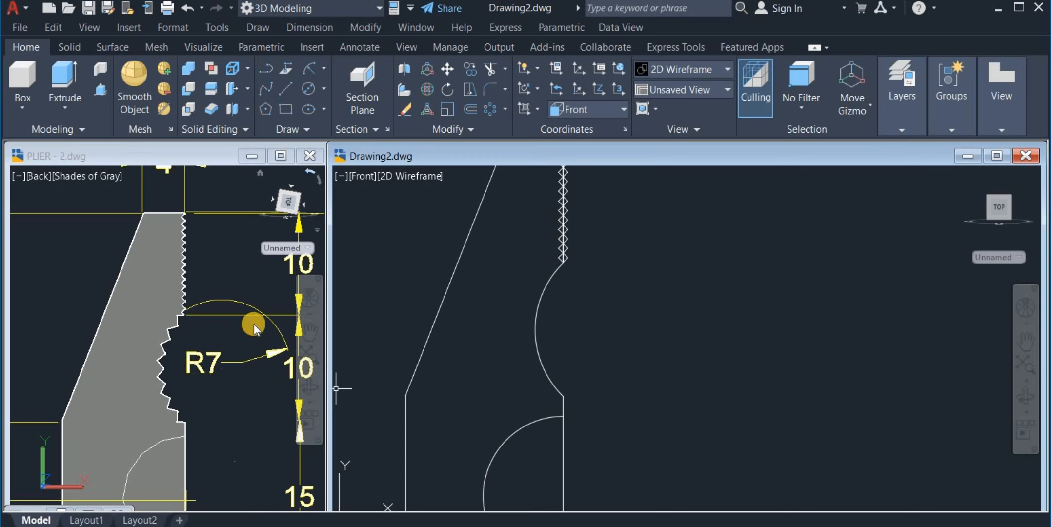
{"action": "left_click", "coordinate": [323, 89]}
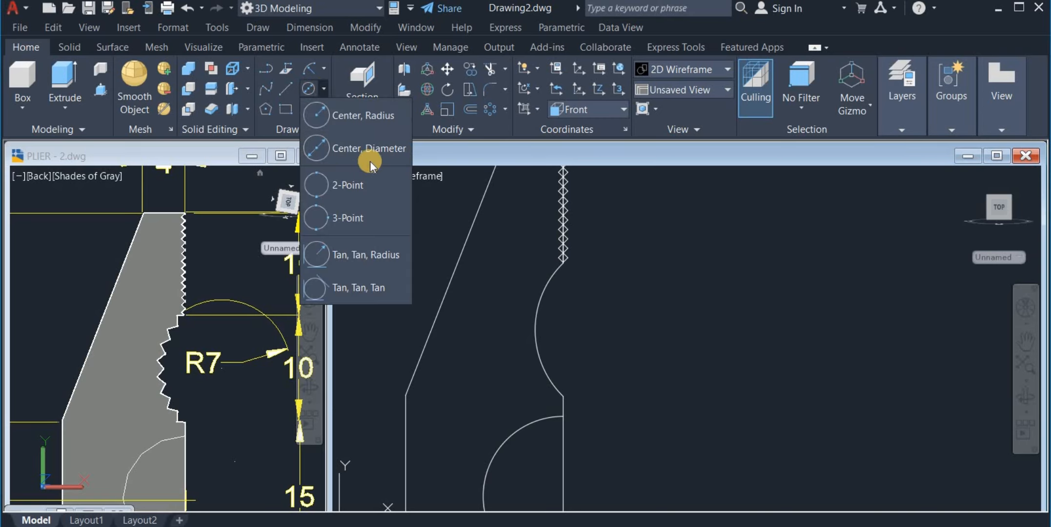
{"action": "left_click", "coordinate": [365, 153]}
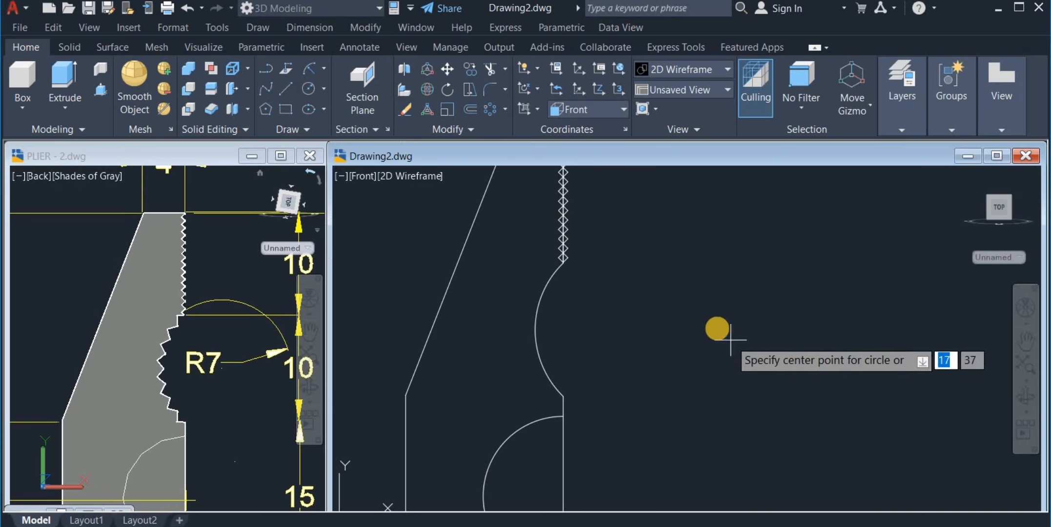
{"action": "left_click", "coordinate": [704, 319]}
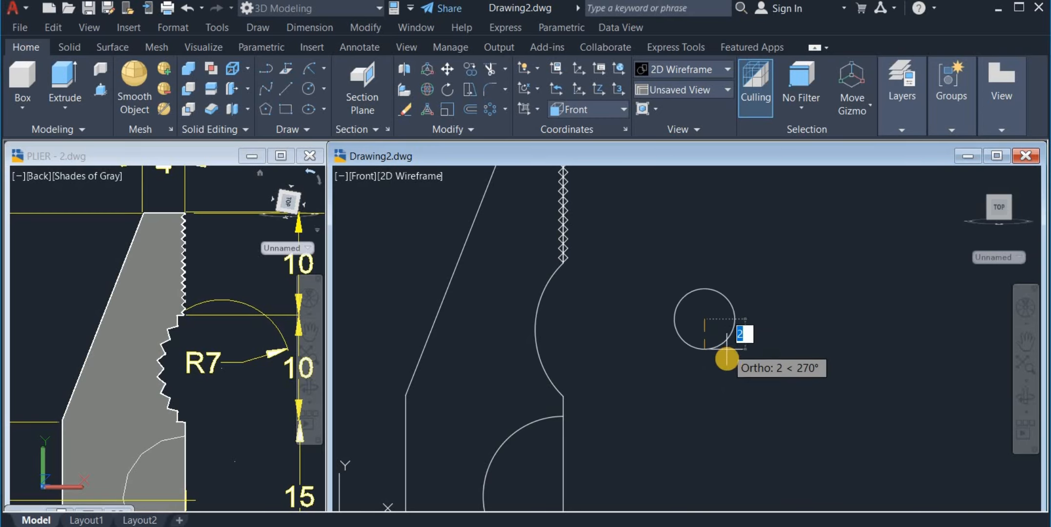
{"action": "type", "text": "14"}
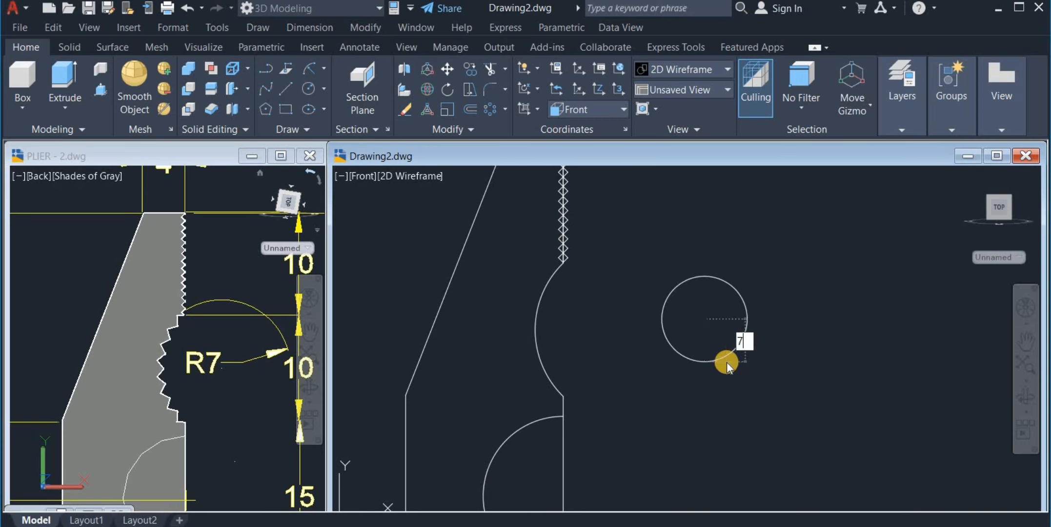
{"action": "key", "text": "Return"}
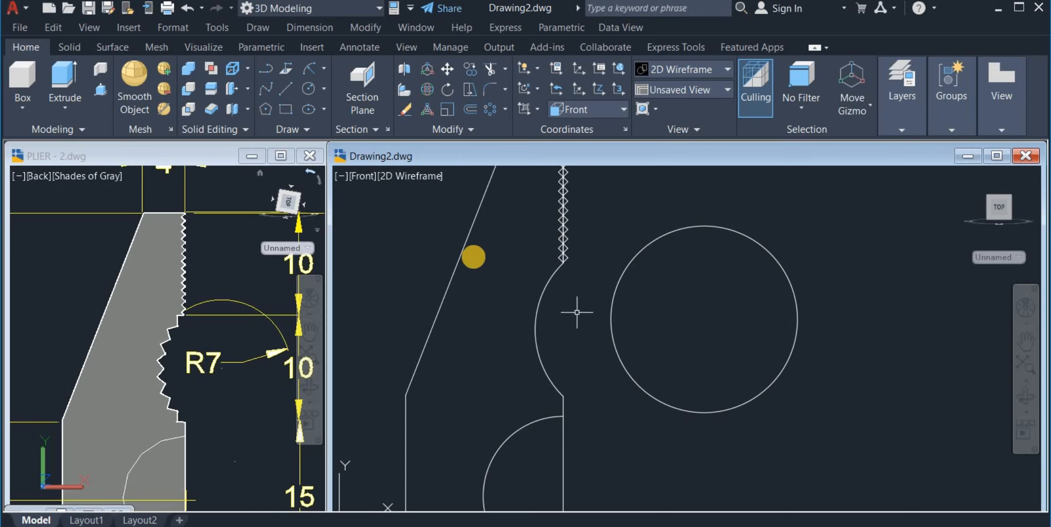
- Draw a 1 by 1 mm square inside the circle, near its centre
{"action": "left_click", "coordinate": [284, 109]}
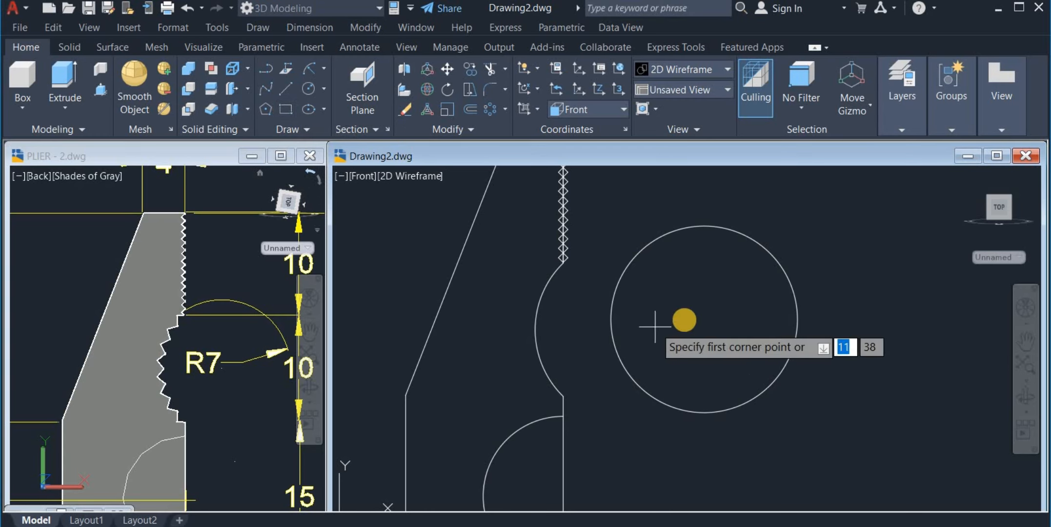
{"action": "left_click", "coordinate": [689, 318]}
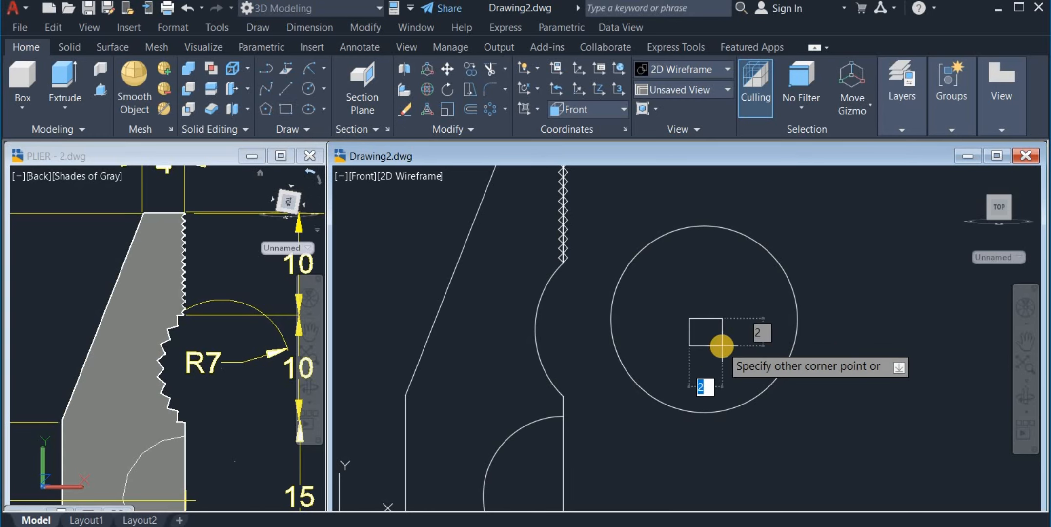
{"action": "type", "text": "1"}
{"action": "key", "text": "Tab"}
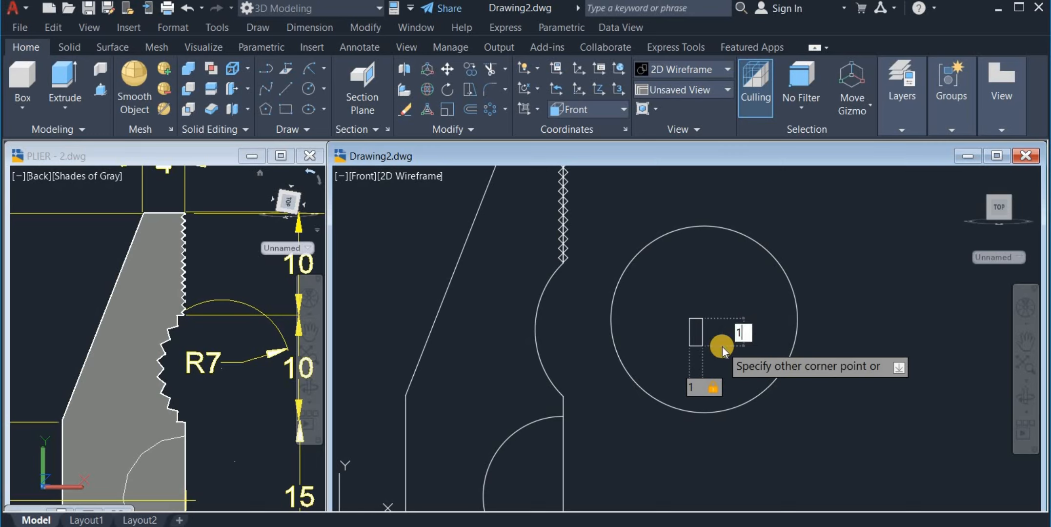
{"action": "type", "text": "1"}
{"action": "key", "text": "Return"}
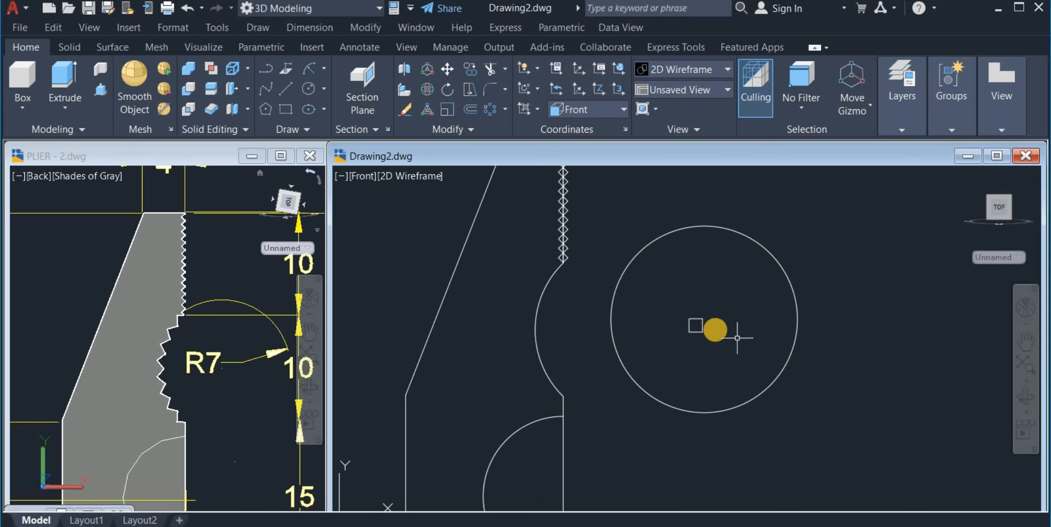
- Move the 1 mm square by its centre onto the circle's top quadrant point
{"action": "left_click", "coordinate": [438, 62]}
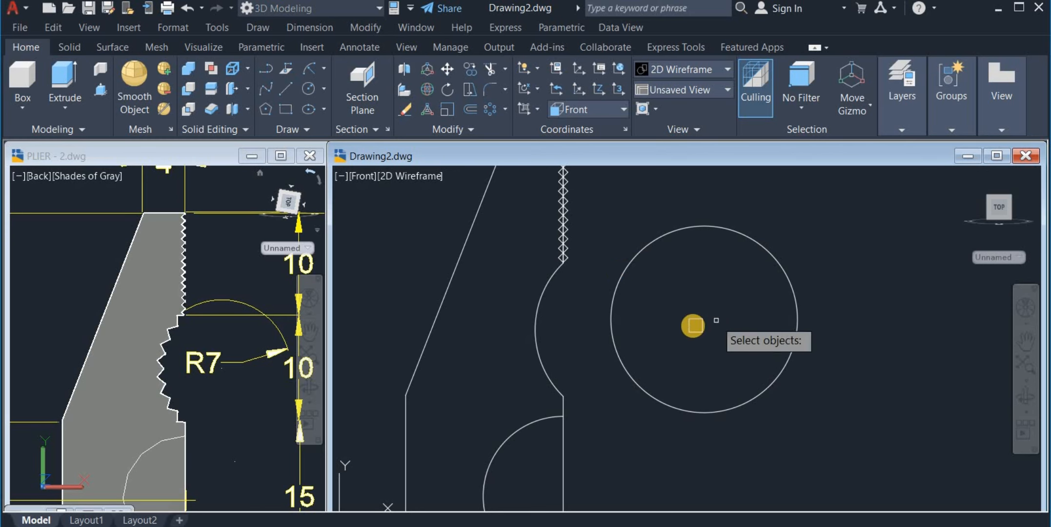
{"action": "left_click", "coordinate": [683, 305]}
{"action": "left_click", "coordinate": [727, 347]}
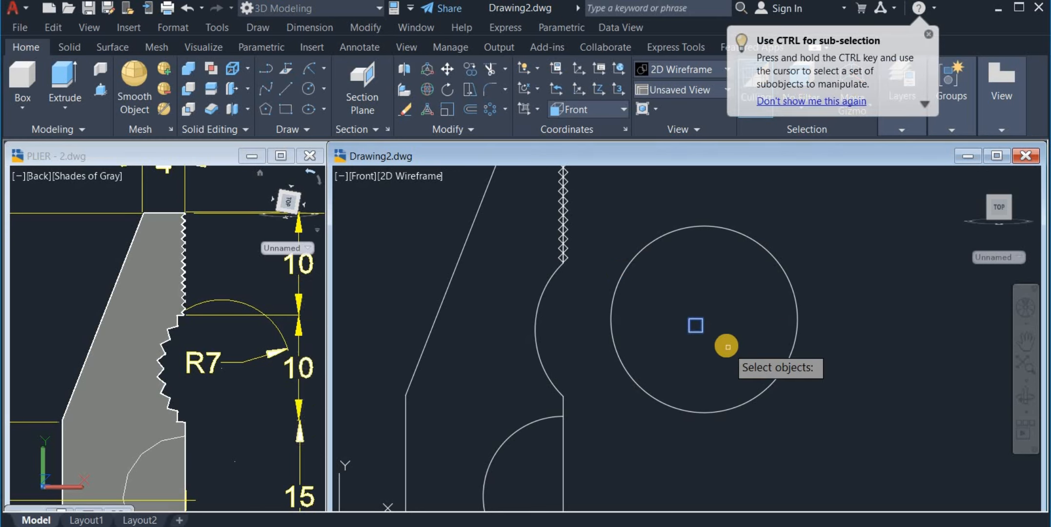
{"action": "key", "text": "Return"}
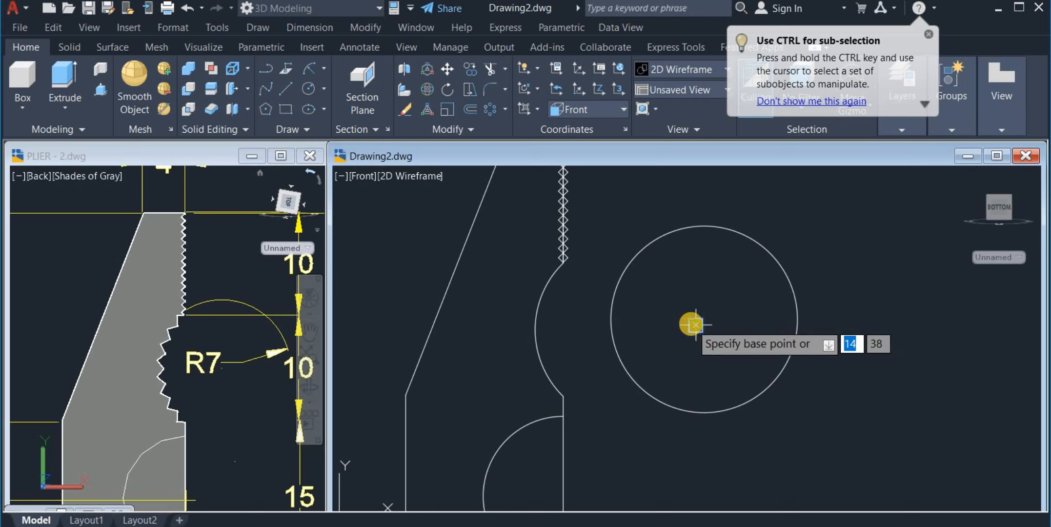
{"action": "left_click", "coordinate": [703, 311]}
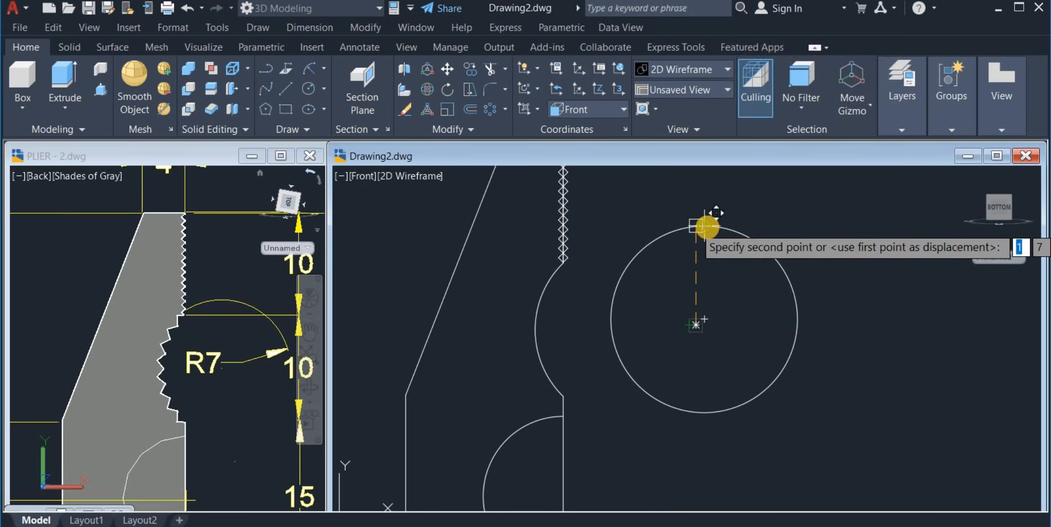
{"action": "left_click", "coordinate": [704, 226]}
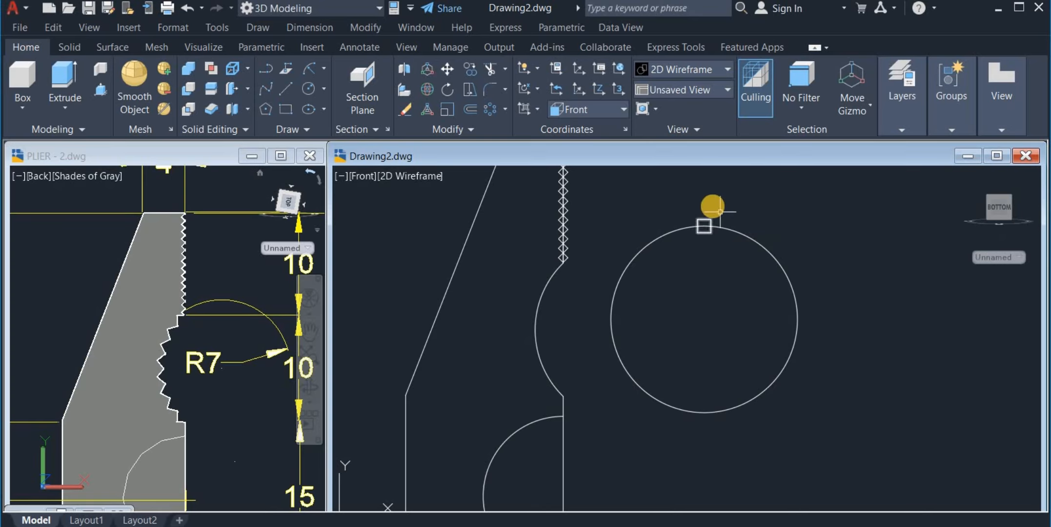
- Rotate the square on the circle's top 45 degrees about its own centre so it forms a diamond
{"action": "left_click", "coordinate": [678, 199]}
{"action": "left_click", "coordinate": [729, 269]}
{"action": "right_click", "coordinate": [720, 285]}
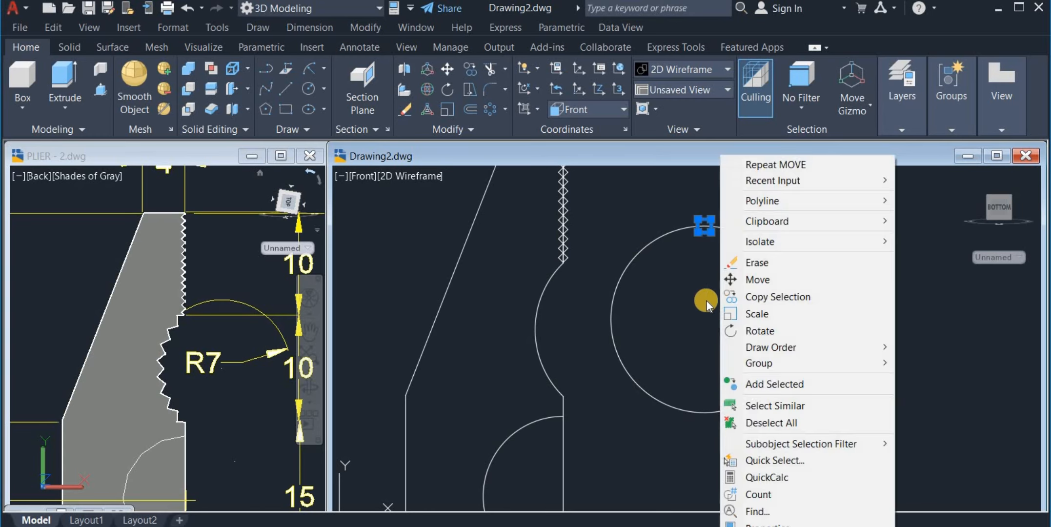
{"action": "left_click", "coordinate": [752, 330]}
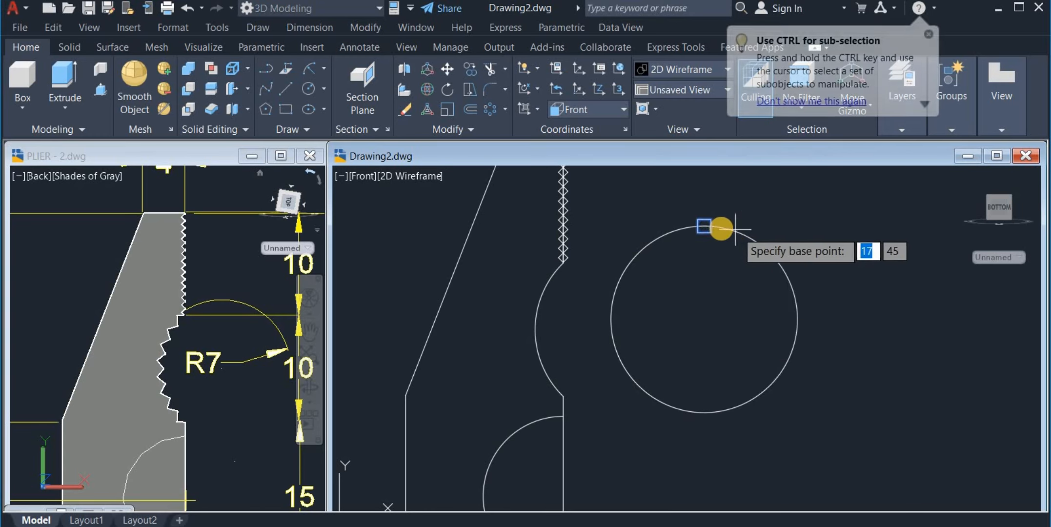
{"action": "scroll", "coordinate": [712, 216], "scroll_direction": "up", "scroll_amount": 4}
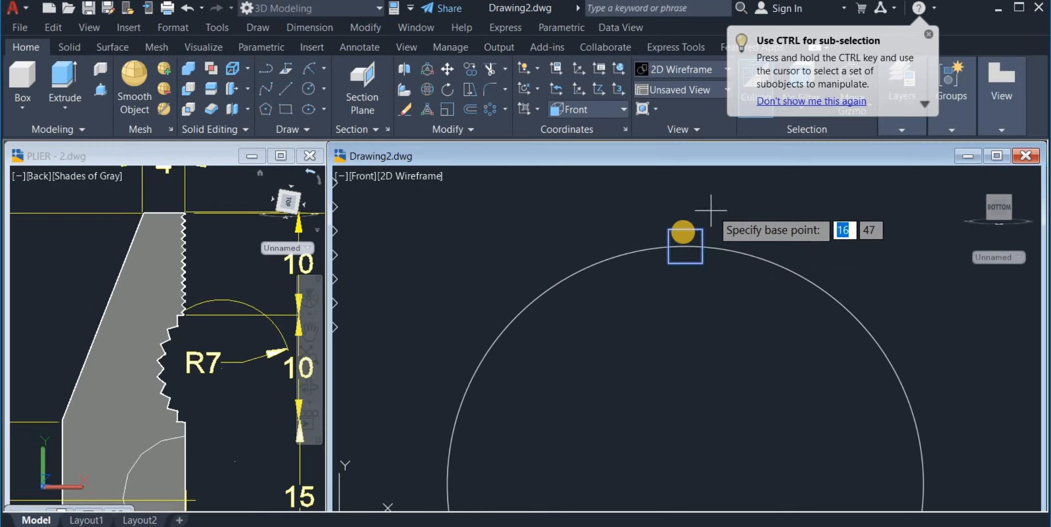
{"action": "left_click", "coordinate": [685, 246]}
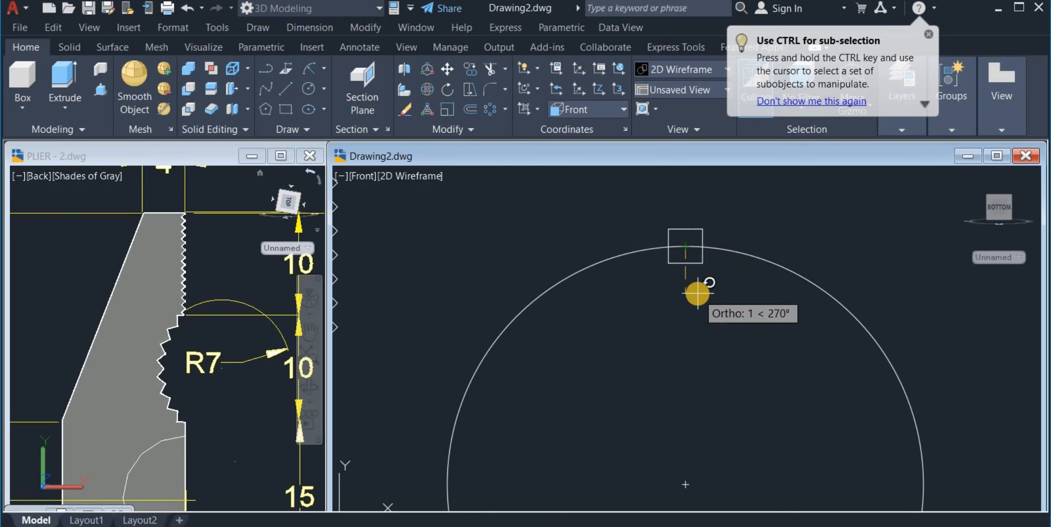
{"action": "type", "text": "45"}
{"action": "key", "text": "Return"}
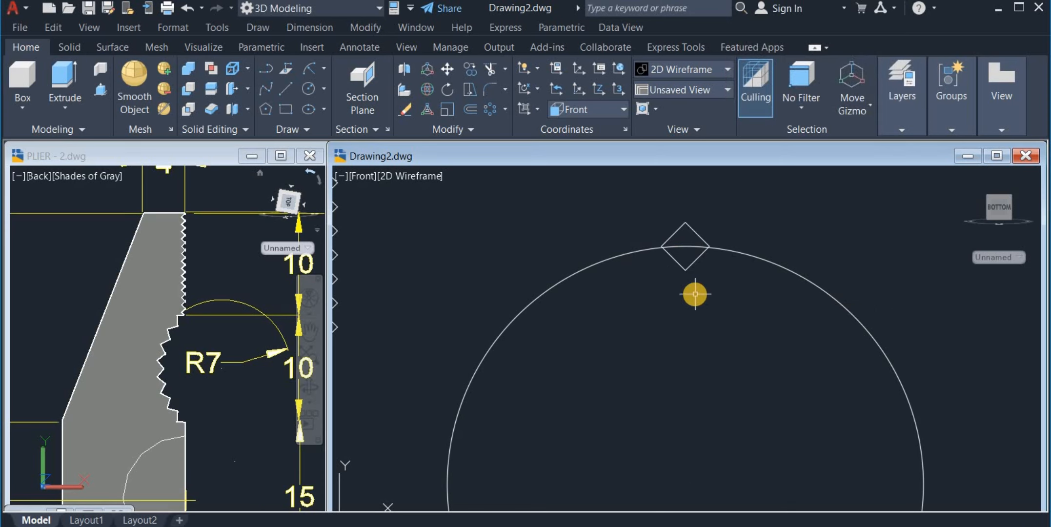
- Create a polar array of the diamond about the circle's centre with 30 items filling 360 degrees
{"action": "scroll", "coordinate": [688, 310], "scroll_direction": "down", "scroll_amount": 4}
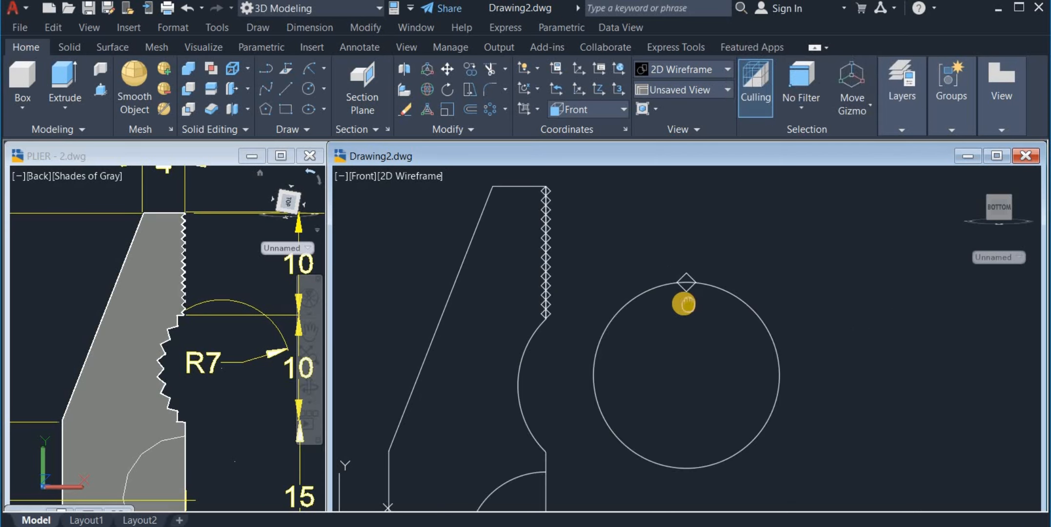
{"action": "middle_click_drag", "start_coordinate": [685, 303], "coordinate": [666, 297]}
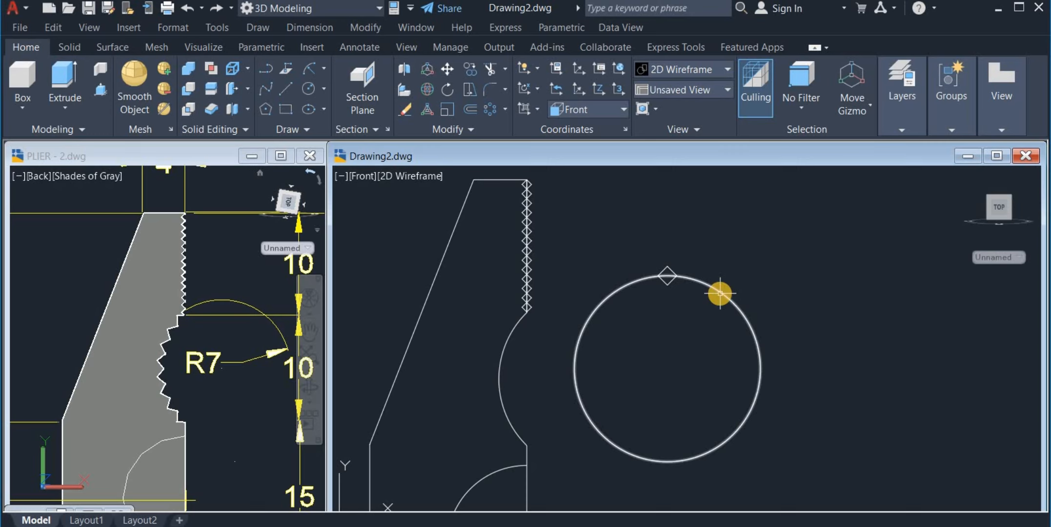
{"action": "left_click", "coordinate": [490, 110]}
{"action": "left_click", "coordinate": [623, 232]}
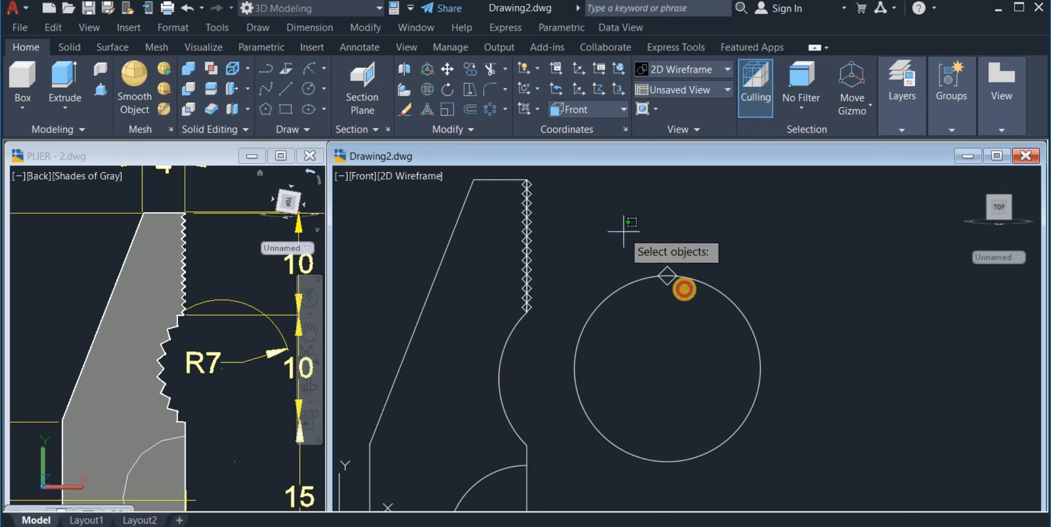
{"action": "left_click", "coordinate": [684, 306]}
{"action": "key", "text": "Return"}
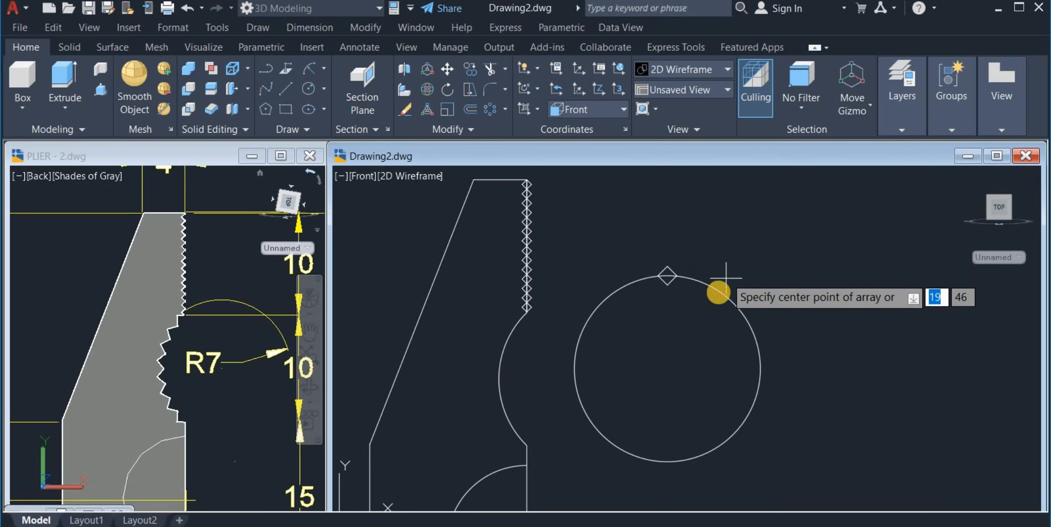
{"action": "left_click", "coordinate": [667, 368]}
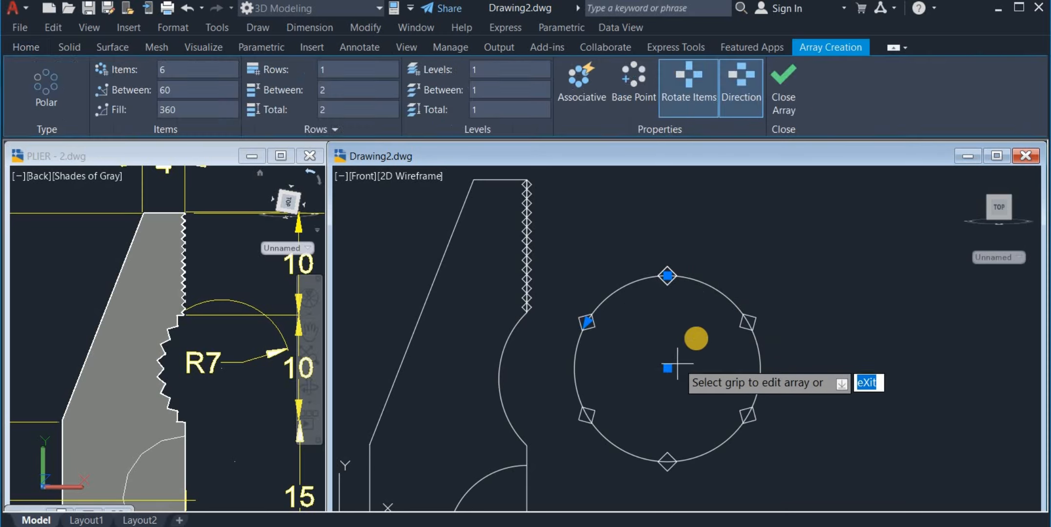
{"action": "right_click", "coordinate": [749, 239]}
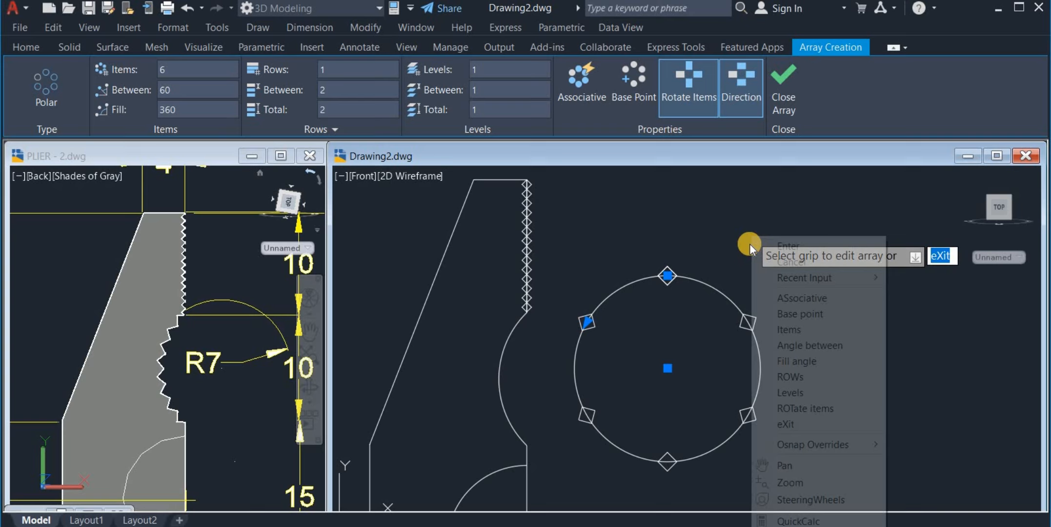
{"action": "left_click", "coordinate": [776, 329]}
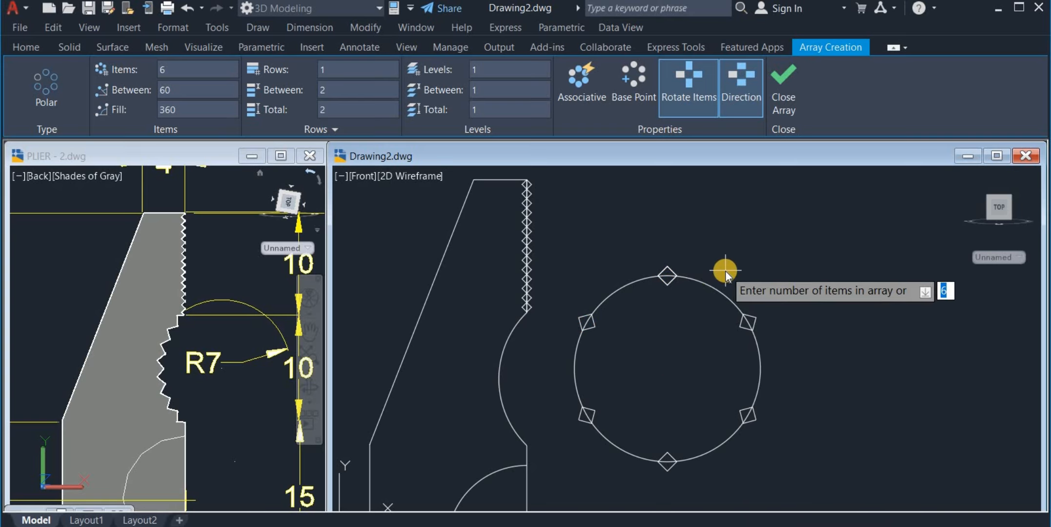
{"action": "key", "text": "Return"}
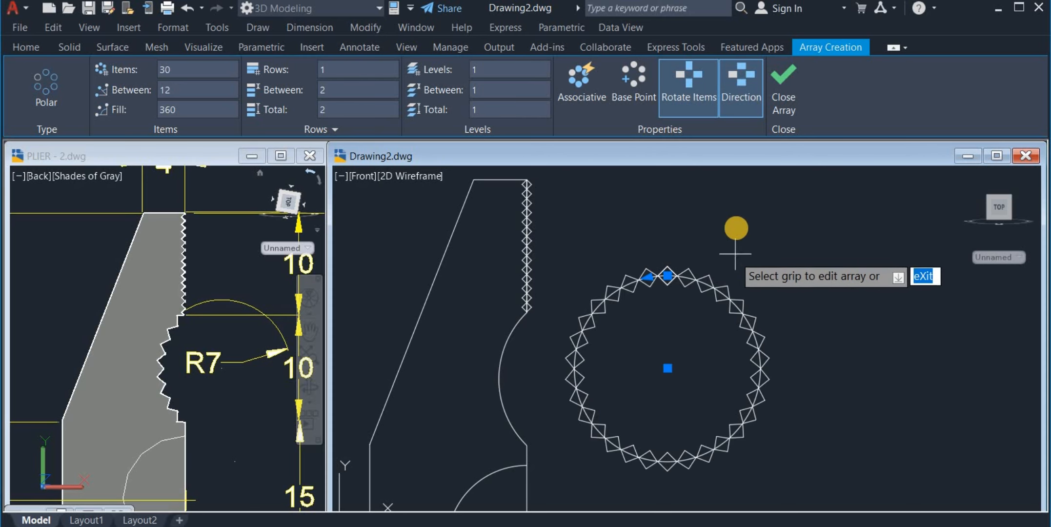
- Close the polar array and group the circle together with its ring of diamonds
{"action": "right_click", "coordinate": [737, 228]}
{"action": "left_click", "coordinate": [773, 238]}
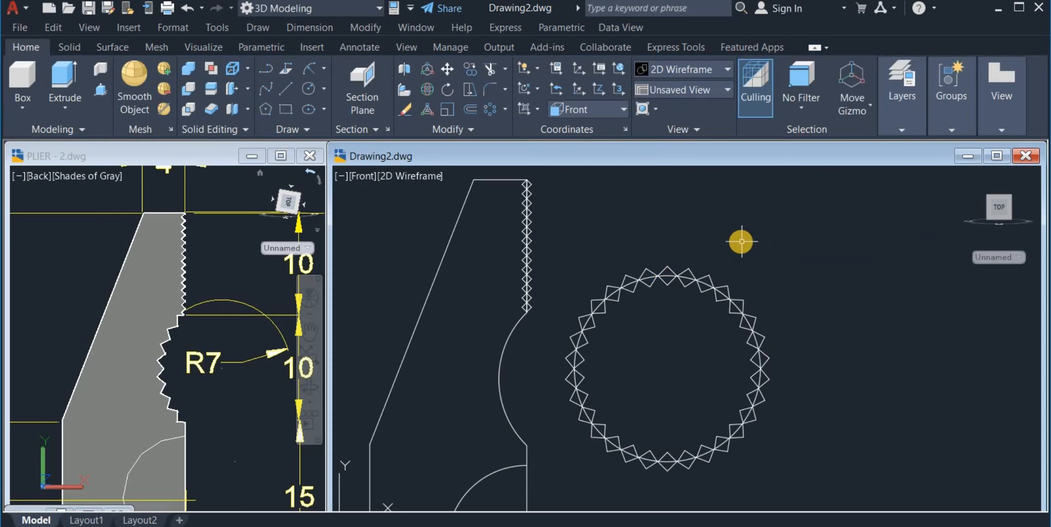
{"action": "scroll", "coordinate": [701, 215], "scroll_direction": "down", "scroll_amount": 2}
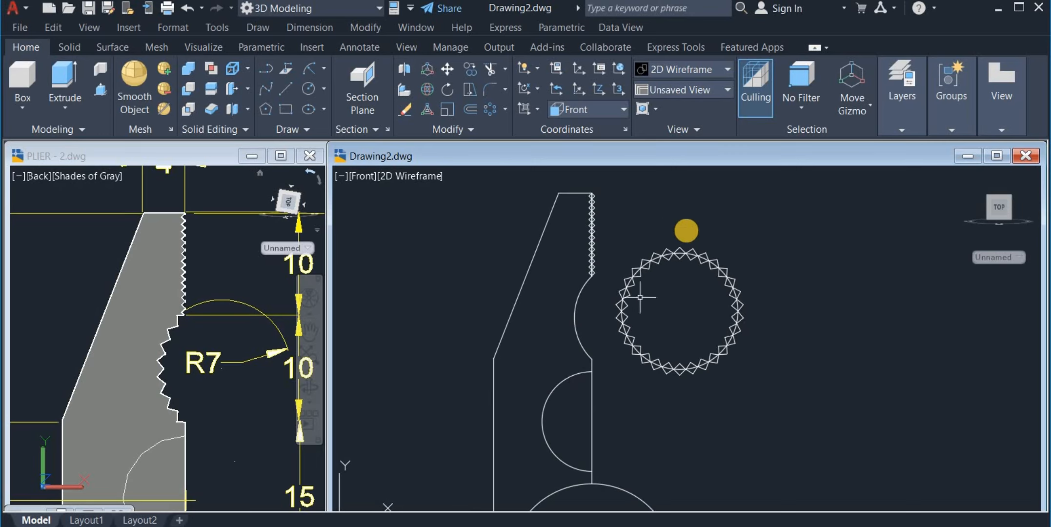
{"action": "left_click", "coordinate": [615, 235]}
{"action": "left_click", "coordinate": [782, 388]}
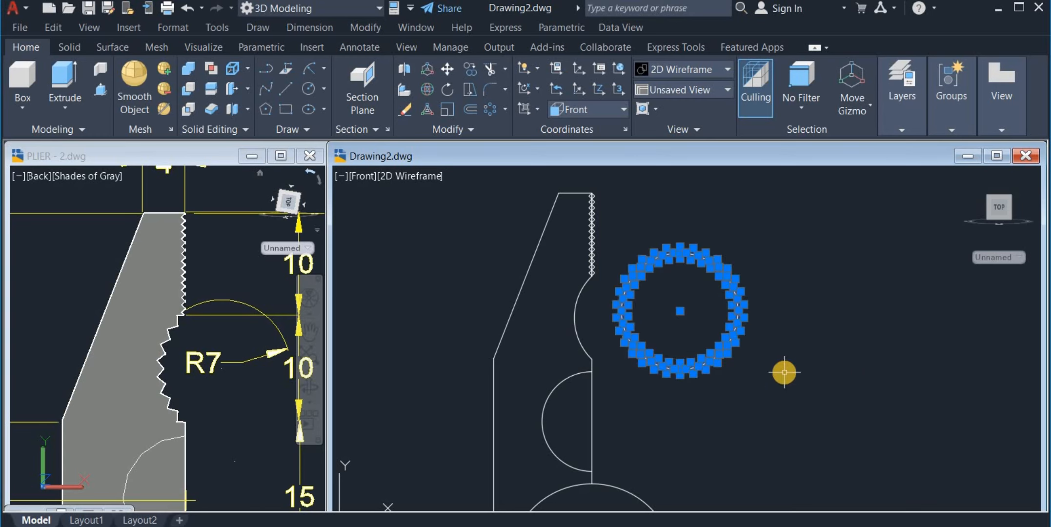
{"action": "right_click", "coordinate": [784, 373]}
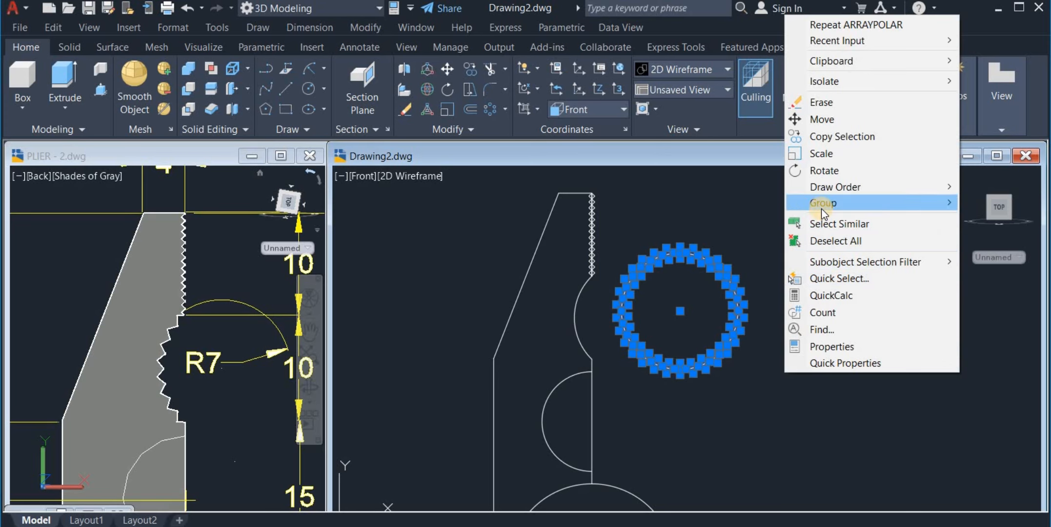
{"action": "mouse_move", "coordinate": [823, 212]}
{"action": "left_click", "coordinate": [729, 205]}
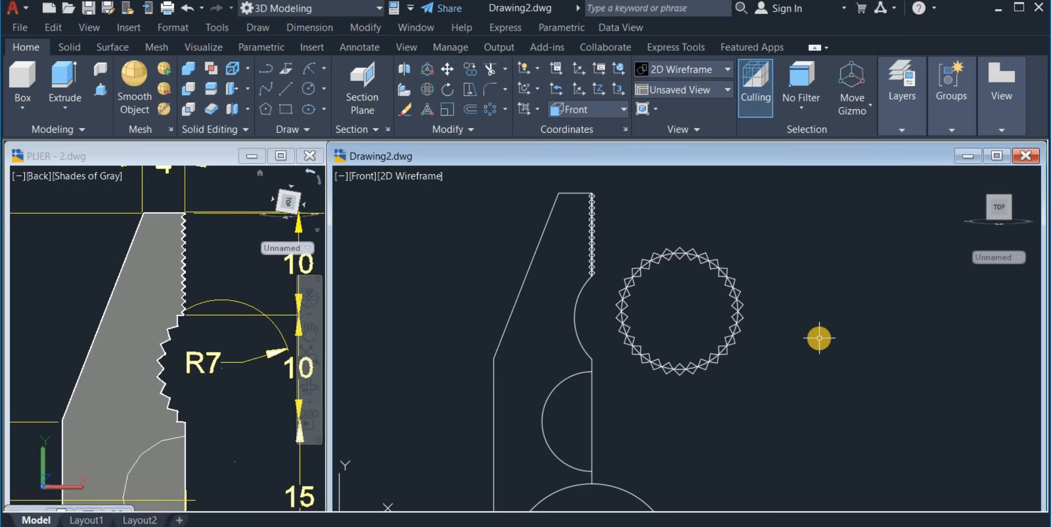
- Add a centre mark to the concave arc on the jaw's inner edge
{"action": "key", "text": "ctrl+z"}
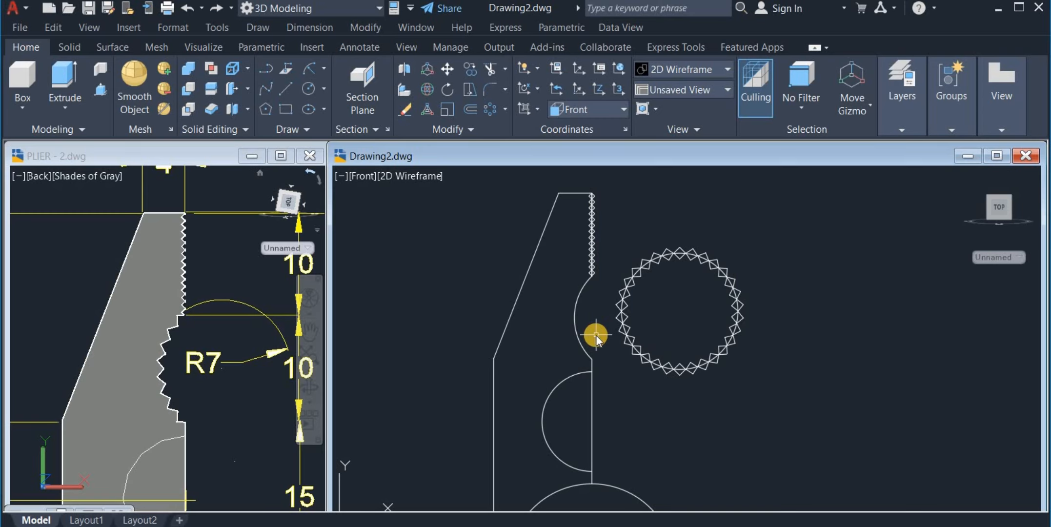
{"action": "type", "text": "CM"}
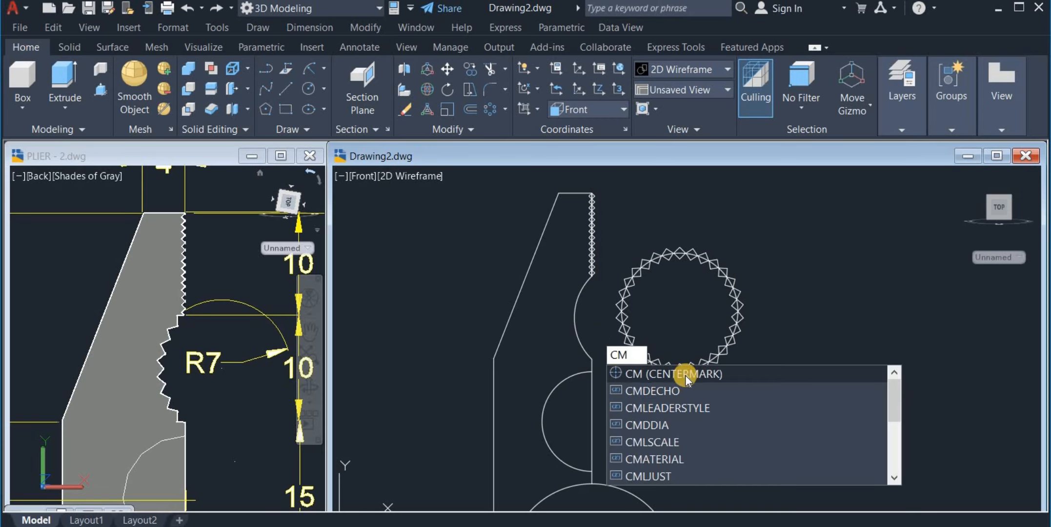
{"action": "left_click", "coordinate": [684, 374]}
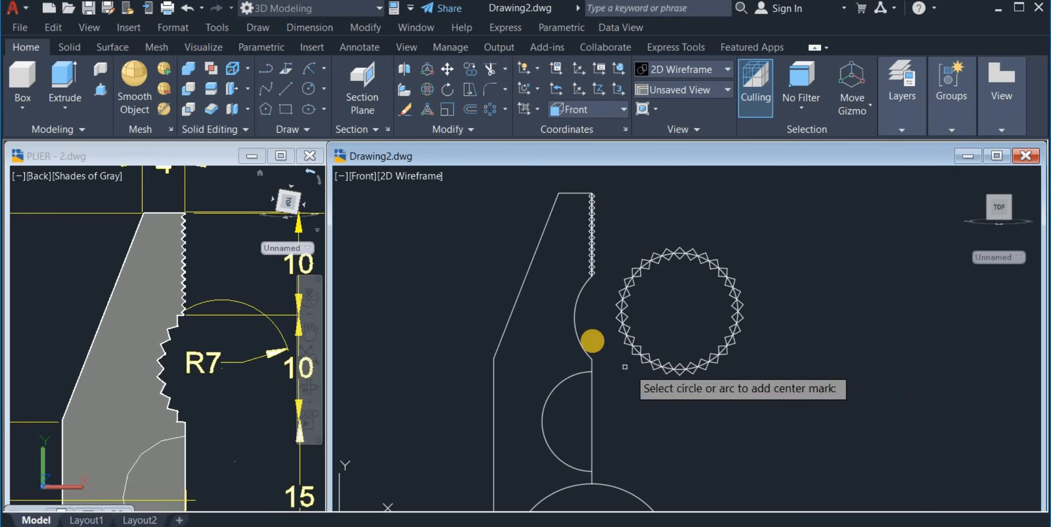
{"action": "left_click", "coordinate": [574, 309]}
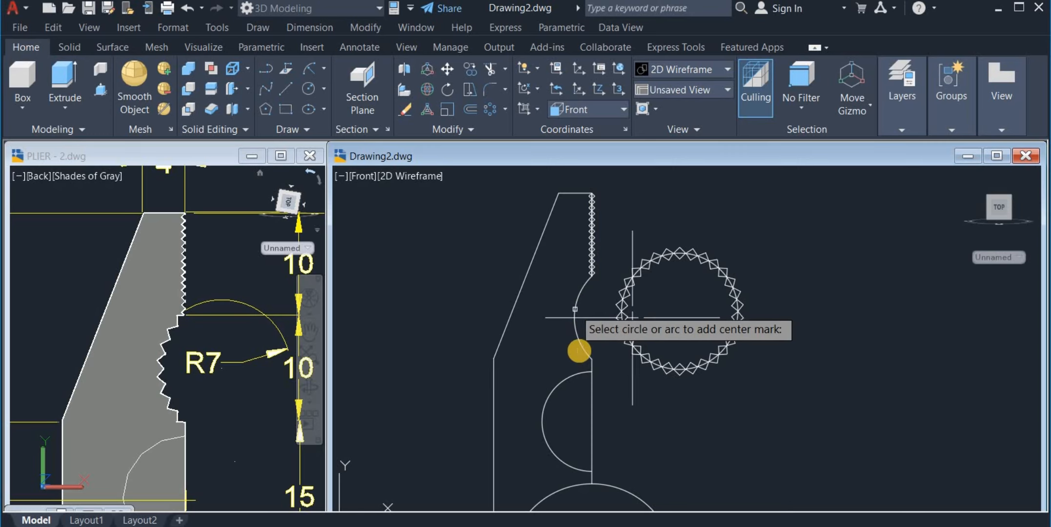
{"action": "right_click", "coordinate": [800, 253]}
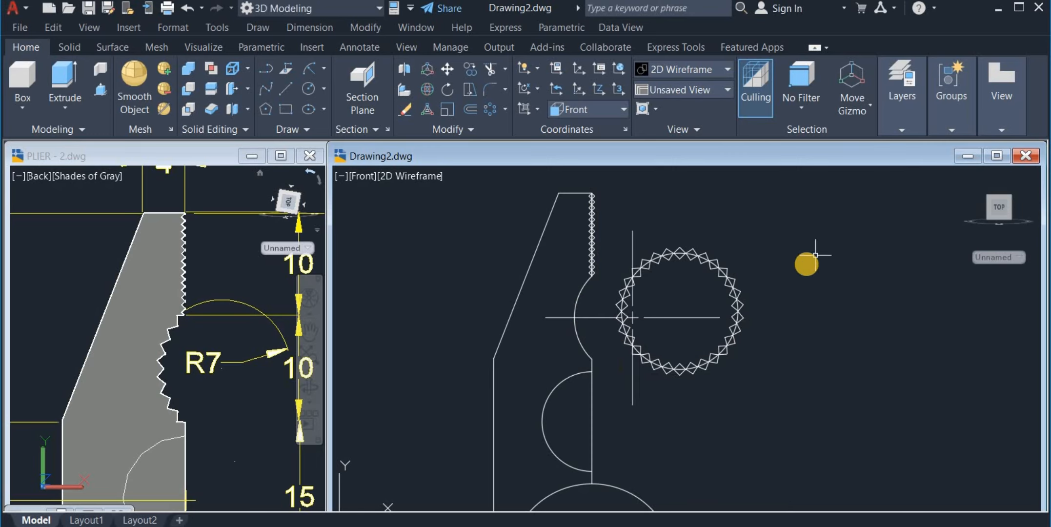
- Move the grouped diamond ring by its centre onto the centre mark of the jaw's concave arc
{"action": "left_click", "coordinate": [447, 70]}
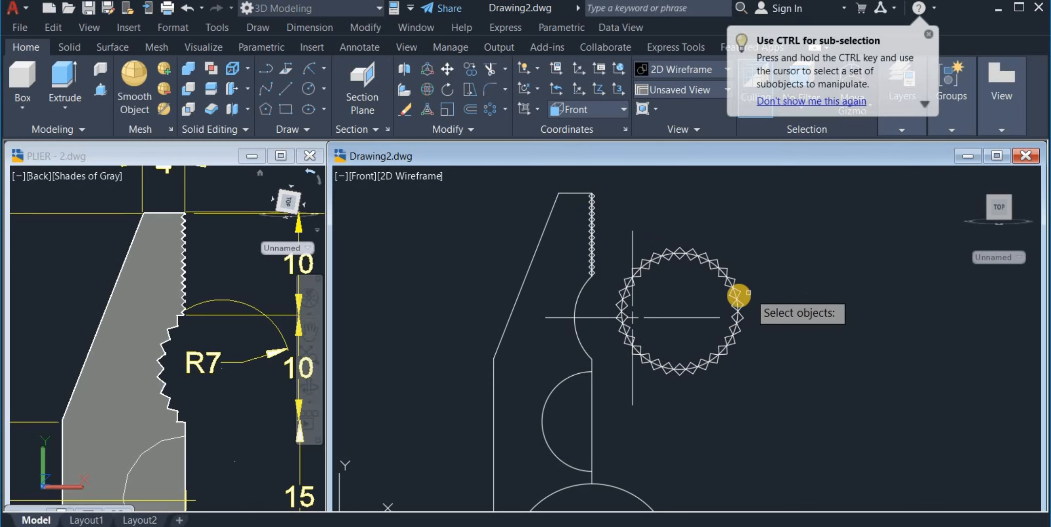
{"action": "left_click", "coordinate": [739, 295]}
{"action": "key", "text": "Return"}
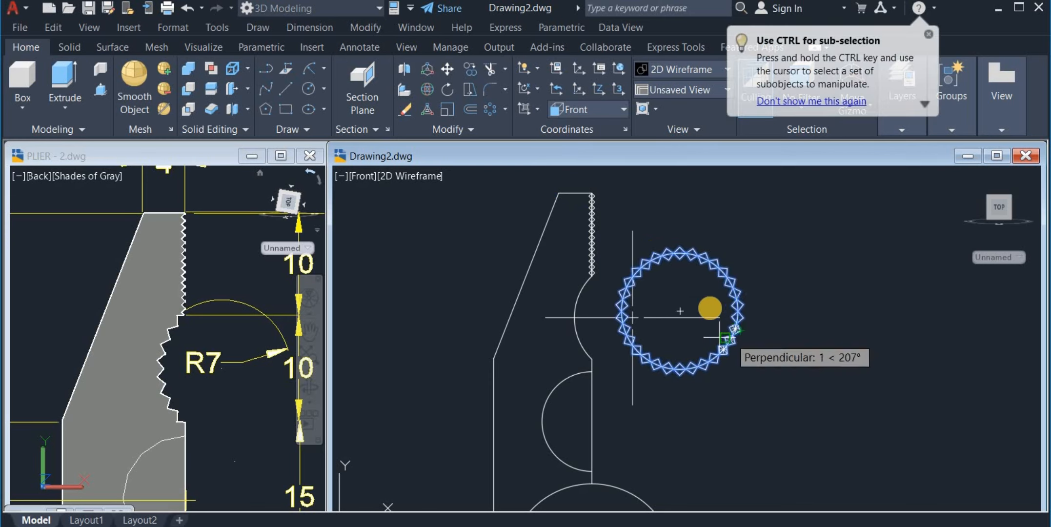
{"action": "left_click", "coordinate": [680, 310]}
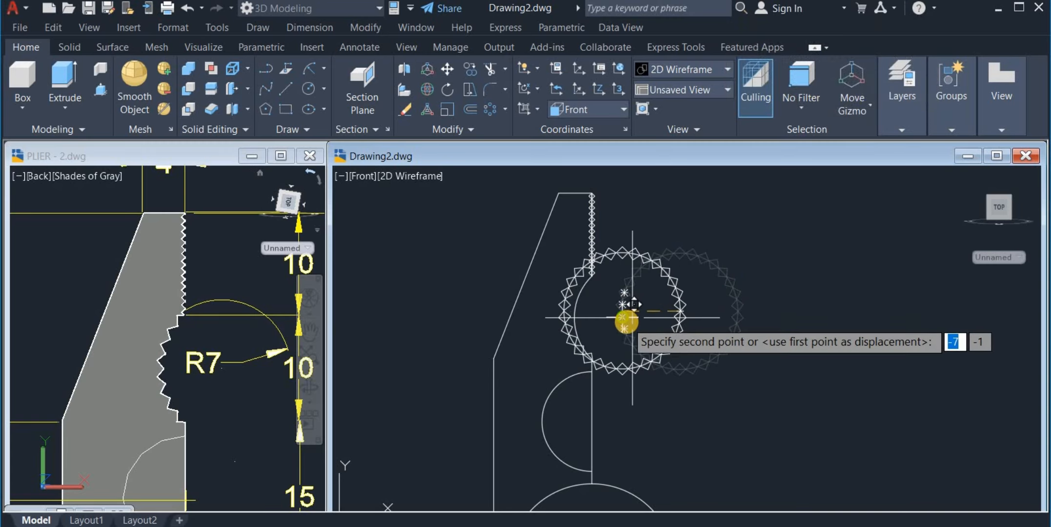
{"action": "scroll", "coordinate": [630, 322], "scroll_direction": "up", "scroll_amount": 6}
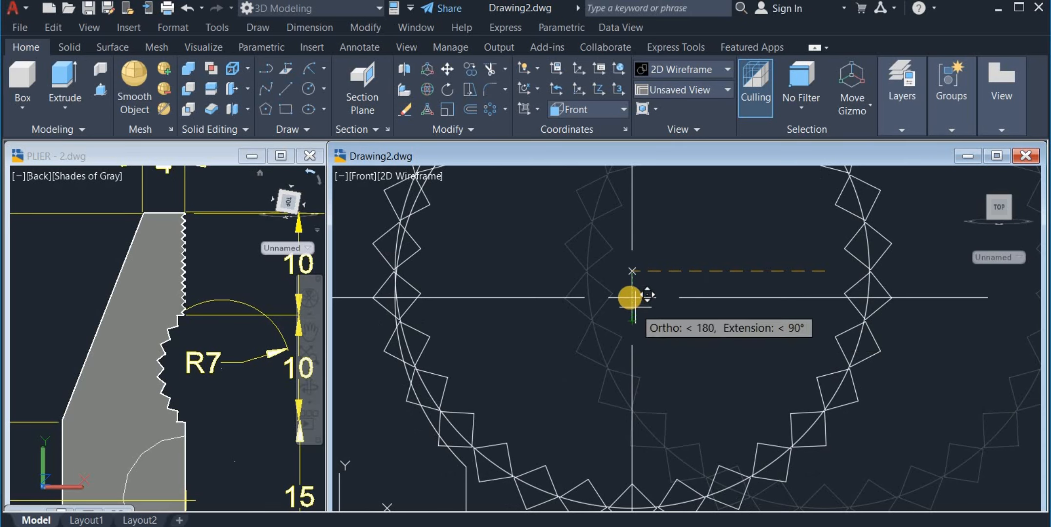
{"action": "left_click", "coordinate": [630, 297]}
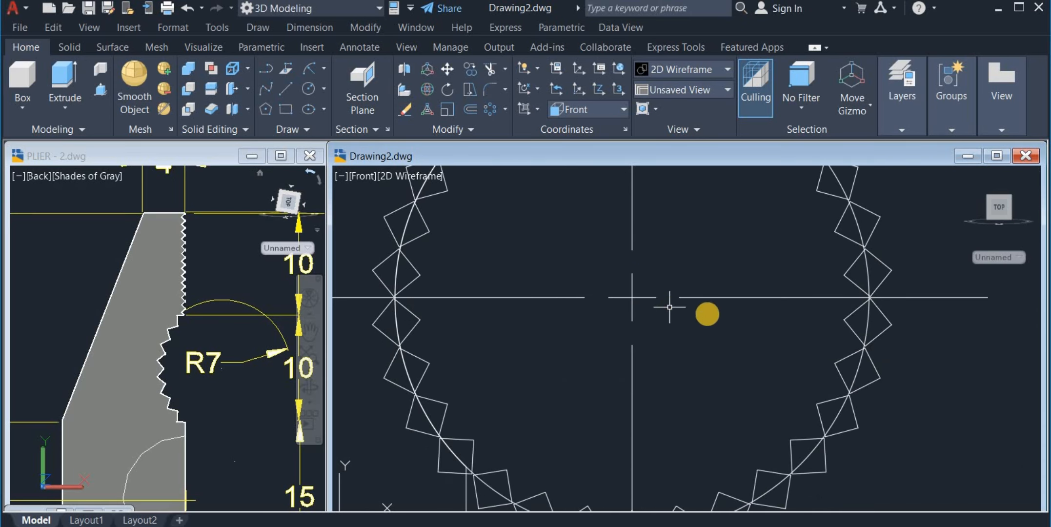
{"action": "scroll", "coordinate": [728, 323], "scroll_direction": "down", "scroll_amount": 5}
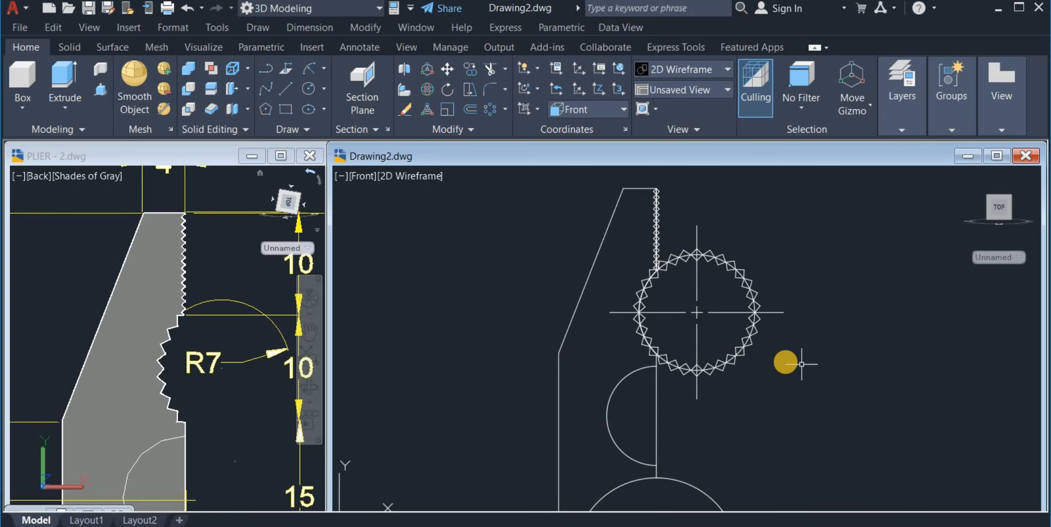
- Erase the centre mark inside the diamond ring
{"action": "left_click", "coordinate": [721, 312]}
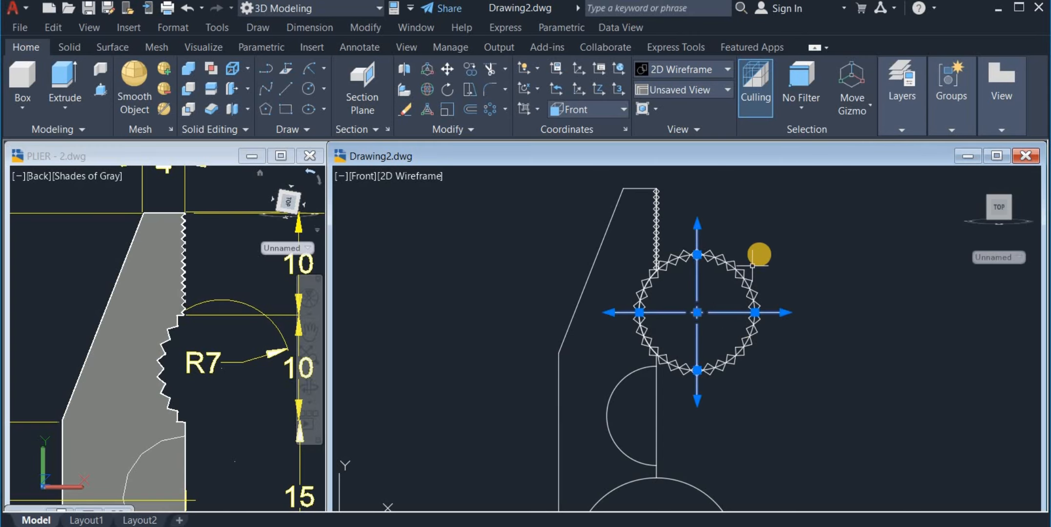
{"action": "right_click", "coordinate": [774, 263]}
{"action": "left_click", "coordinate": [800, 258]}
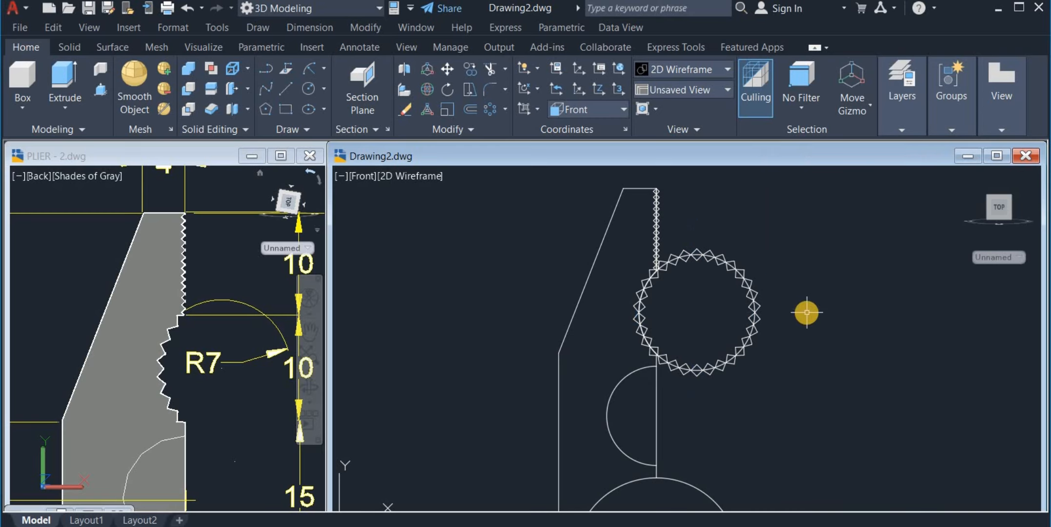
- Switch to the PLIER - 2.dwg reference and examine the dimensions around and below the pivot circle
{"action": "scroll", "coordinate": [695, 413], "scroll_direction": "down", "scroll_amount": 3}
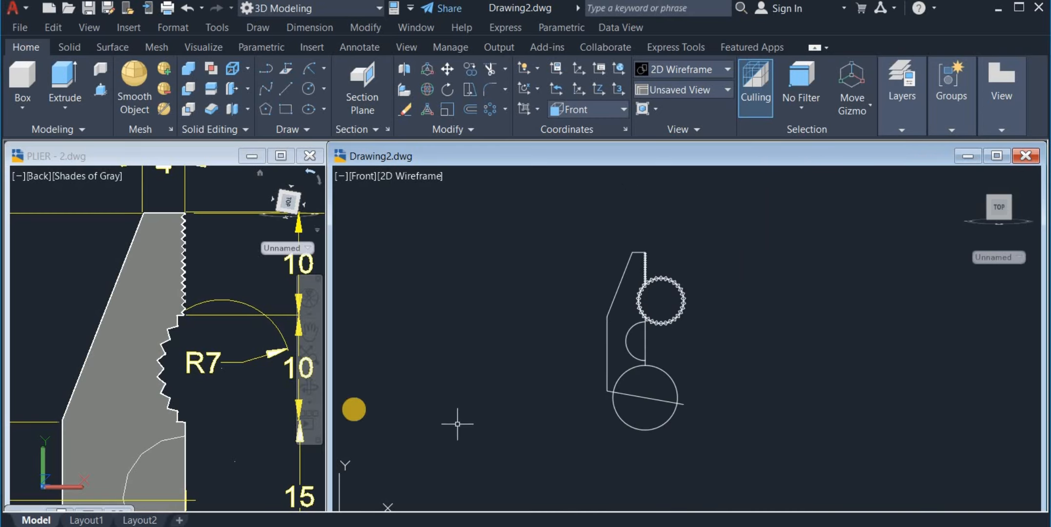
{"action": "left_click", "coordinate": [92, 336]}
{"action": "middle_click_drag", "start_coordinate": [93, 343], "coordinate": [118, 207]}
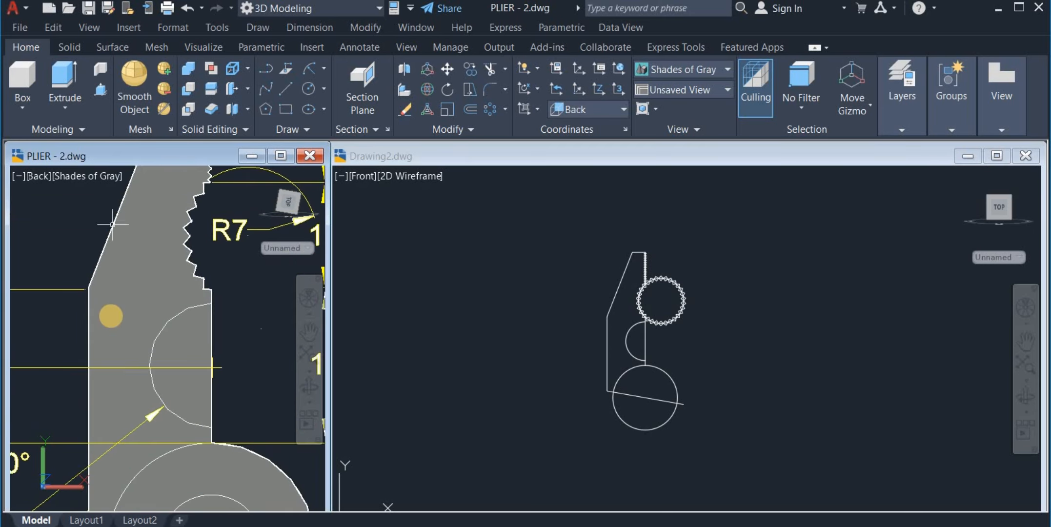
{"action": "middle_click_drag", "start_coordinate": [110, 310], "coordinate": [117, 192]}
{"action": "scroll", "coordinate": [110, 236], "scroll_direction": "down", "scroll_amount": 2}
{"action": "scroll", "coordinate": [110, 240], "scroll_direction": "up", "scroll_amount": 2}
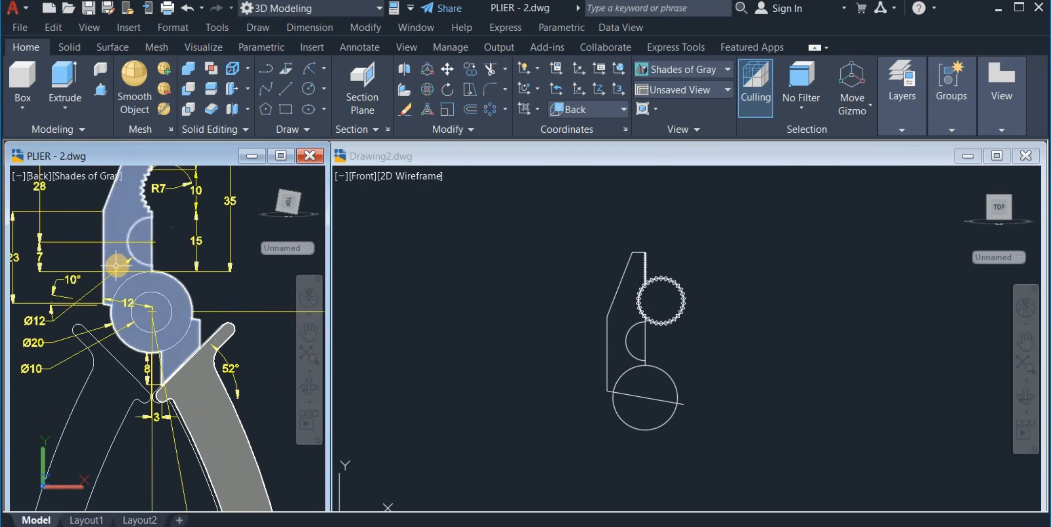
{"action": "scroll", "coordinate": [122, 258], "scroll_direction": "down", "scroll_amount": 3}
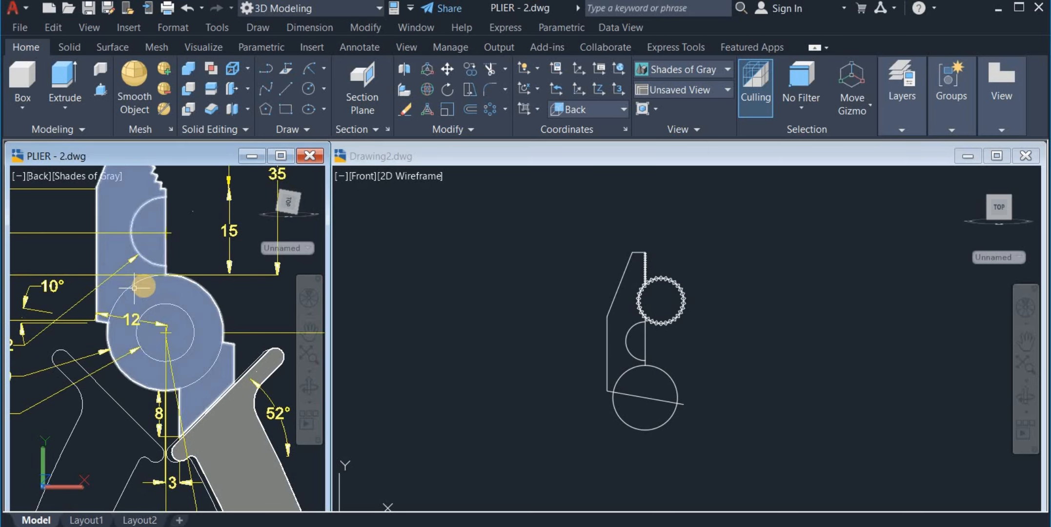
- In Drawing2.dwg, draw an 8 mm vertical line downward from the pivot circle's bottom quadrant
{"action": "left_click", "coordinate": [469, 408]}
{"action": "scroll", "coordinate": [469, 407], "scroll_direction": "up", "scroll_amount": 2}
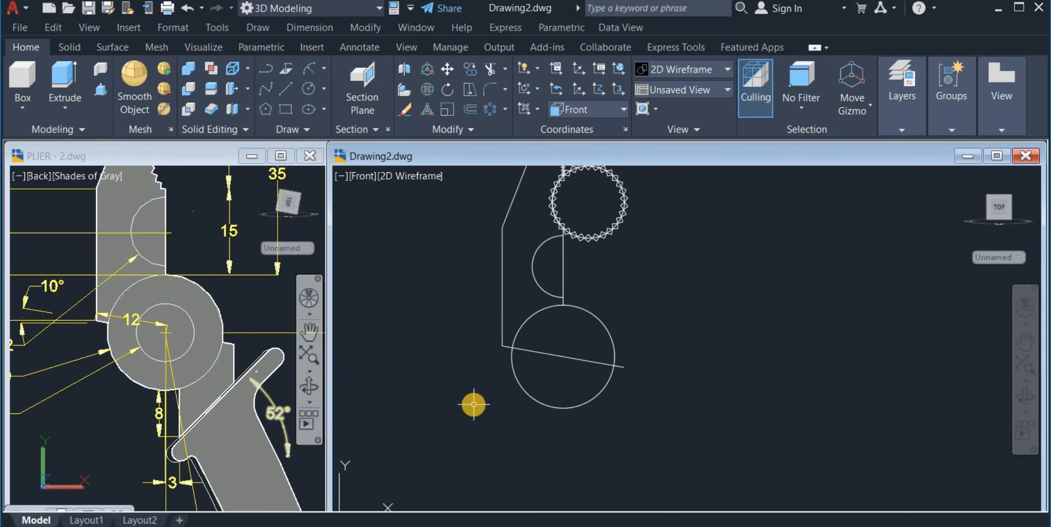
{"action": "middle_click_drag", "start_coordinate": [474, 404], "coordinate": [453, 356]}
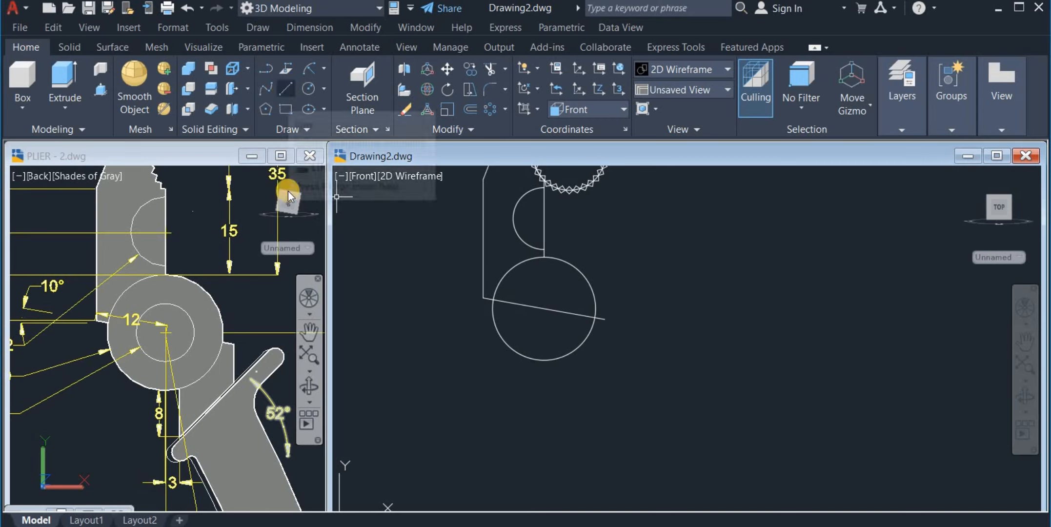
{"action": "left_click", "coordinate": [360, 221]}
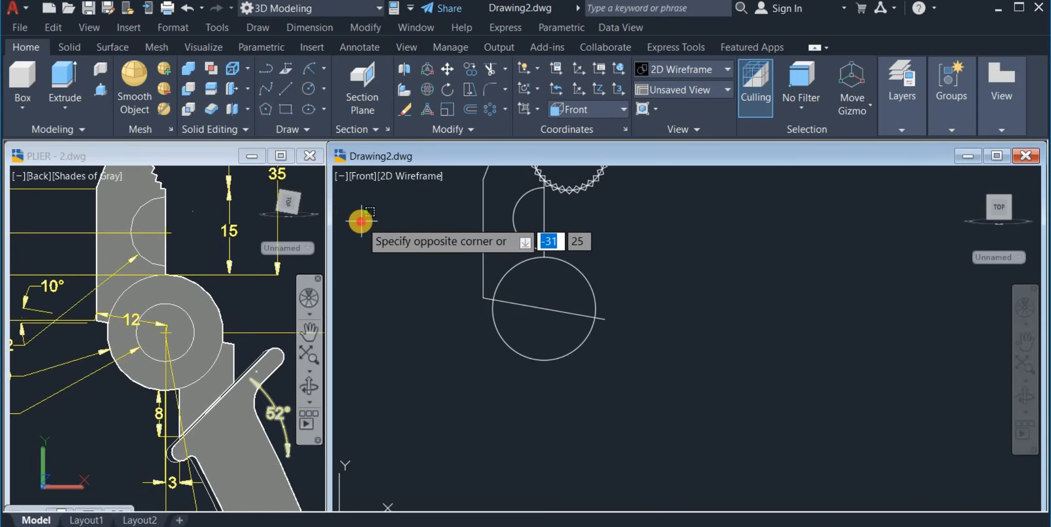
{"action": "left_click", "coordinate": [286, 89]}
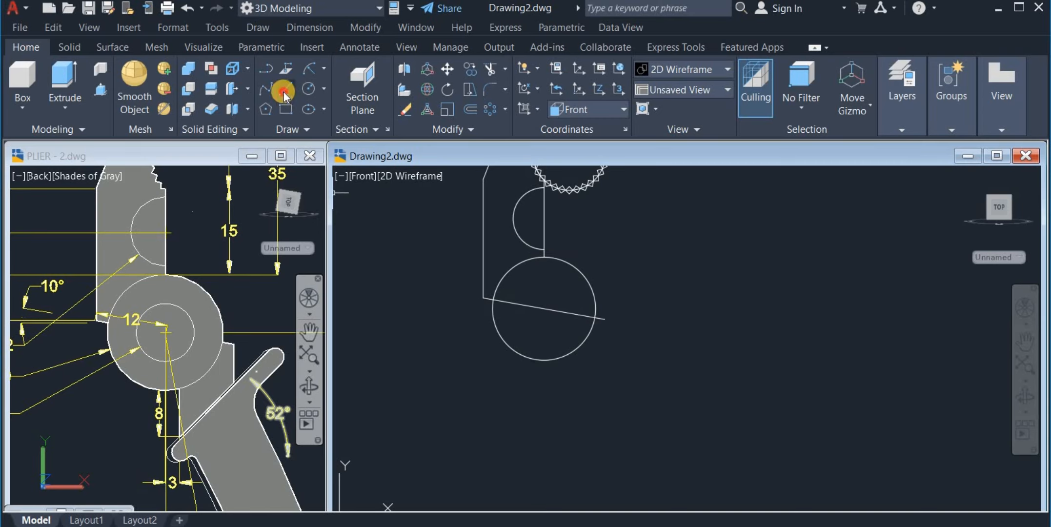
{"action": "left_click", "coordinate": [543, 361]}
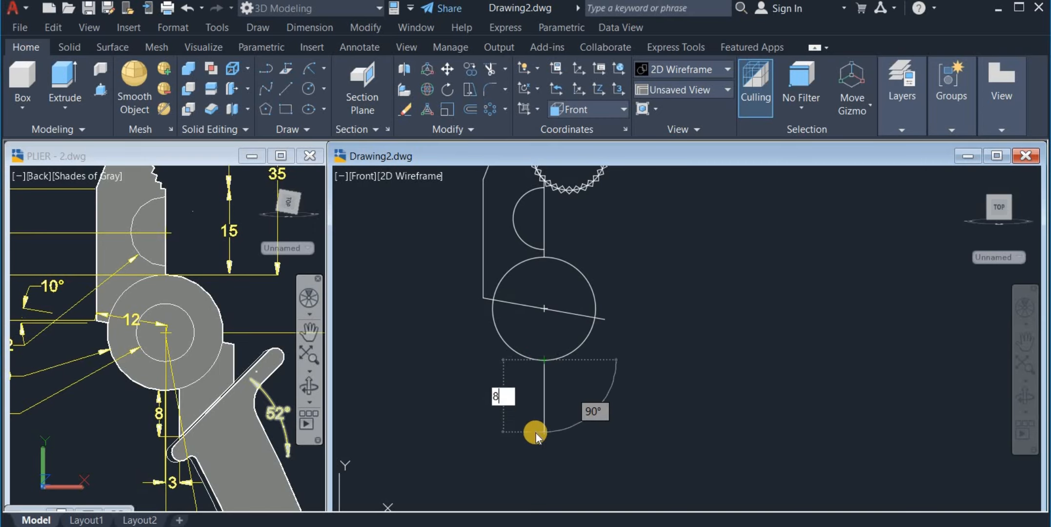
{"action": "type", "text": "8"}
{"action": "key", "text": "Return"}
{"action": "right_click", "coordinate": [621, 404]}
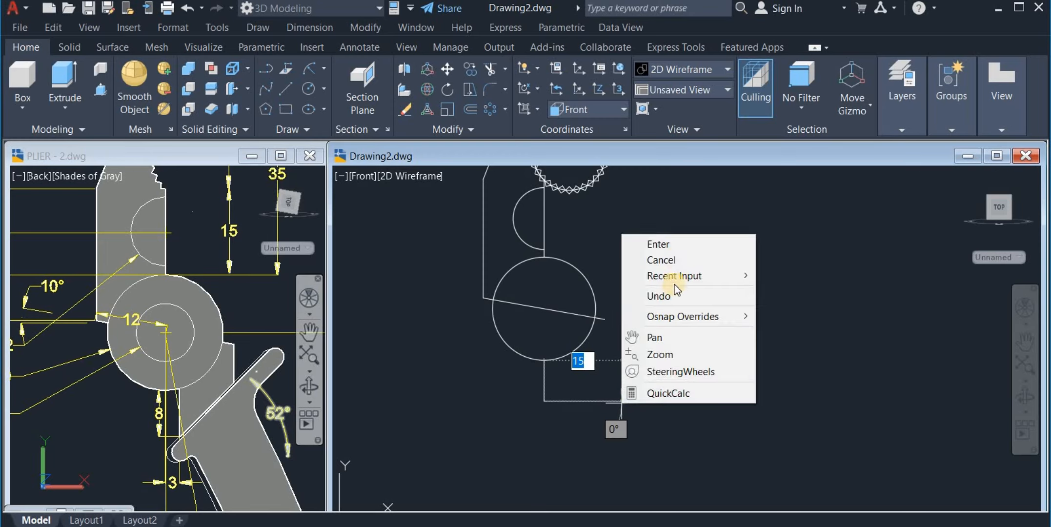
{"action": "left_click", "coordinate": [680, 242]}
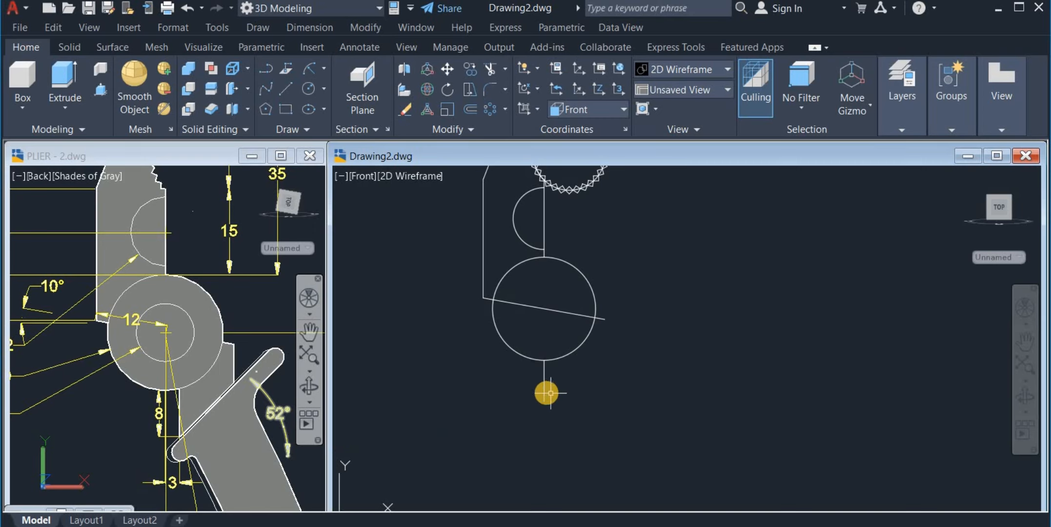
- Move the 8 mm vertical line below the pivot circle 3 mm horizontally to the right
{"action": "left_click", "coordinate": [543, 393]}
{"action": "right_click", "coordinate": [583, 378]}
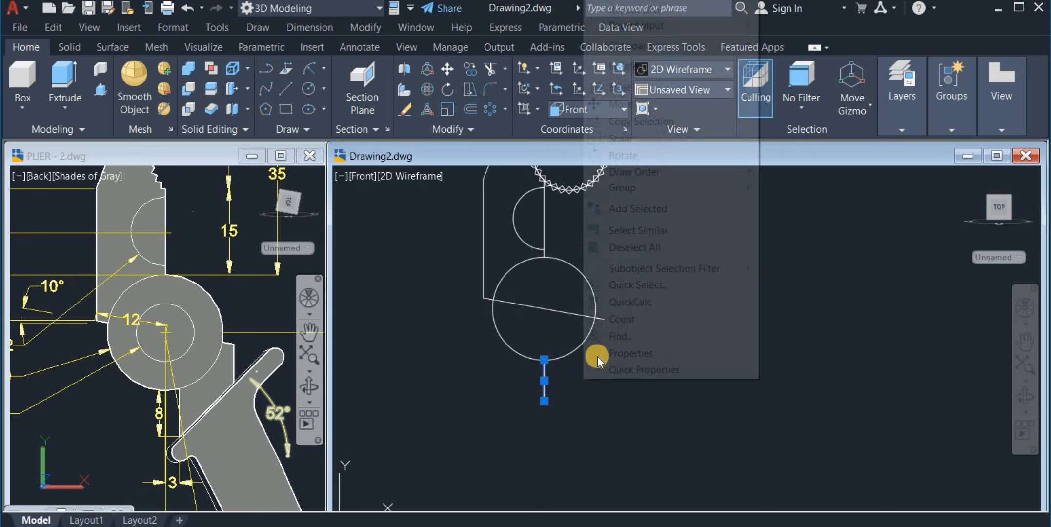
{"action": "left_click", "coordinate": [620, 109]}
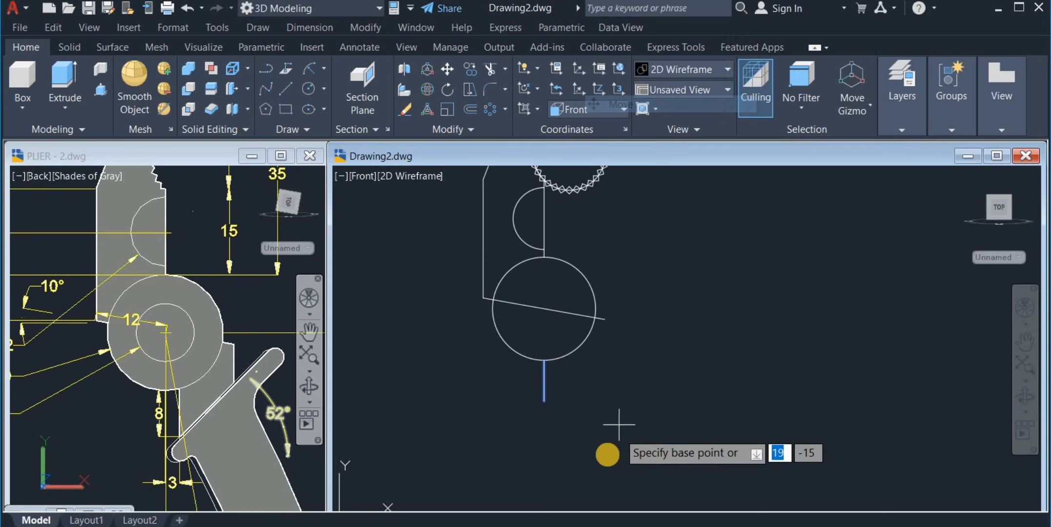
{"action": "left_click", "coordinate": [585, 397]}
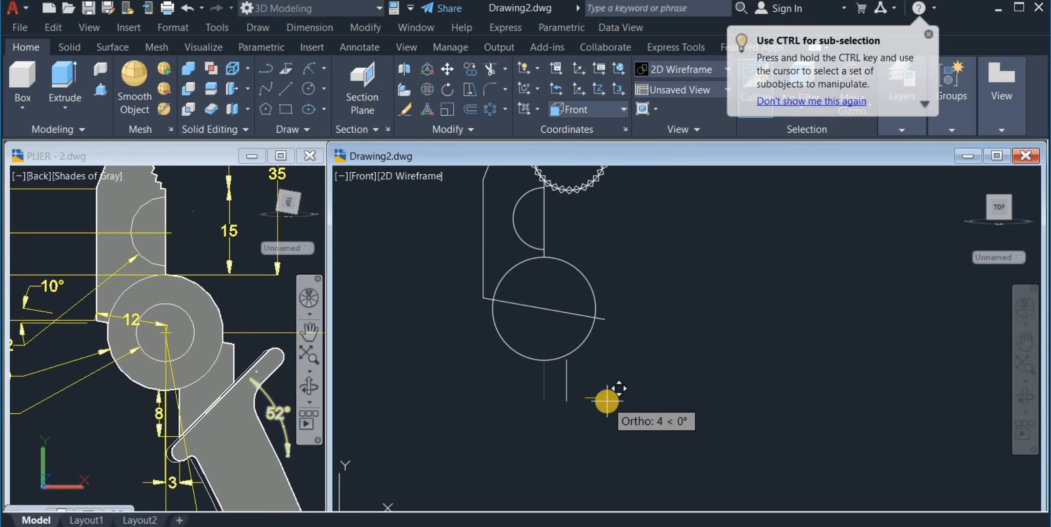
{"action": "type", "text": "3"}
{"action": "key", "text": "Return"}
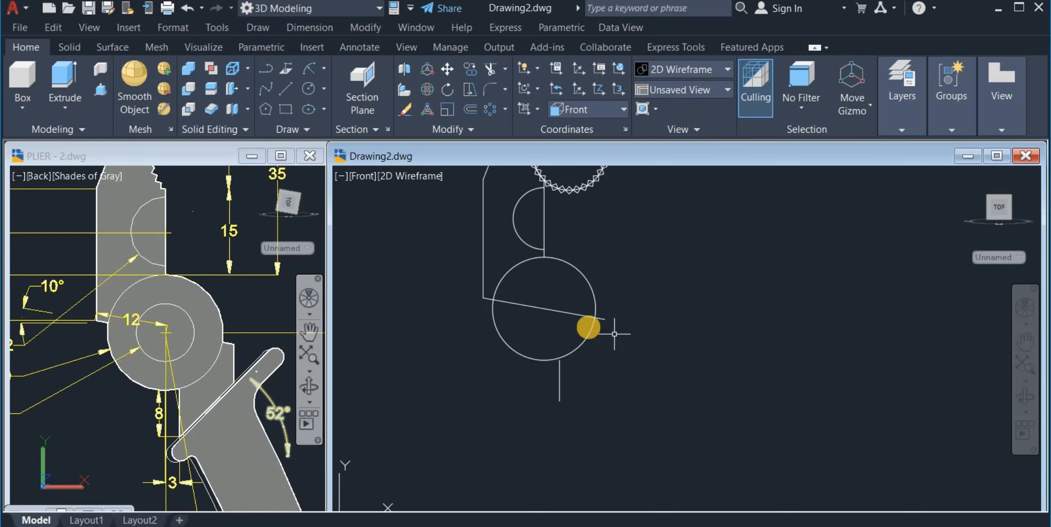
- Draw a vertical line downward from the outer end of the slanted line crossing the pivot circle
{"action": "left_click", "coordinate": [286, 111]}
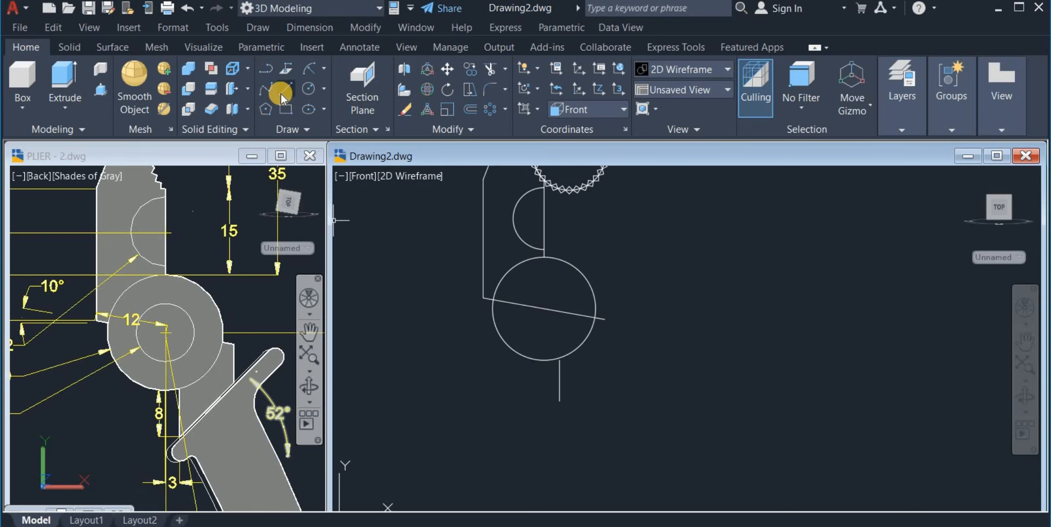
{"action": "left_click", "coordinate": [281, 92]}
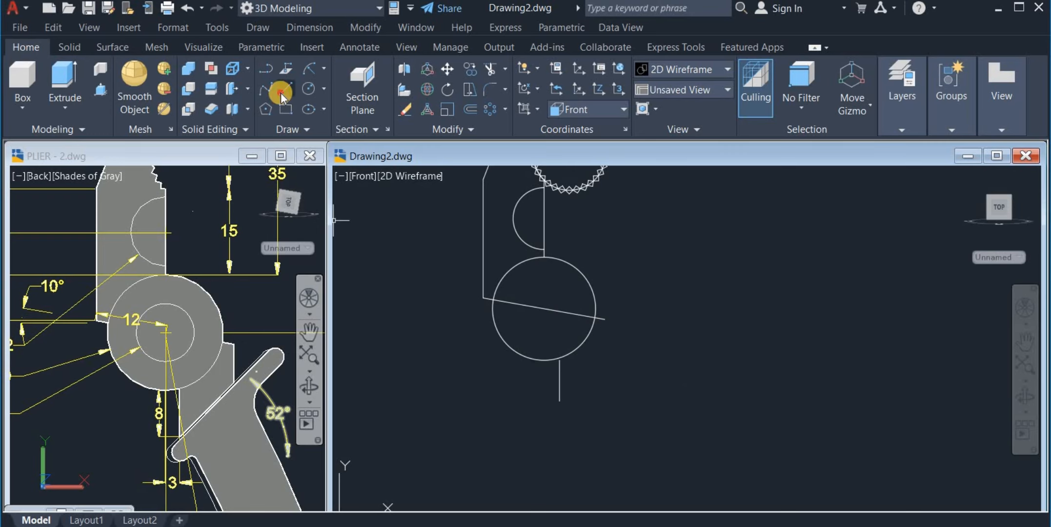
{"action": "left_click", "coordinate": [604, 319]}
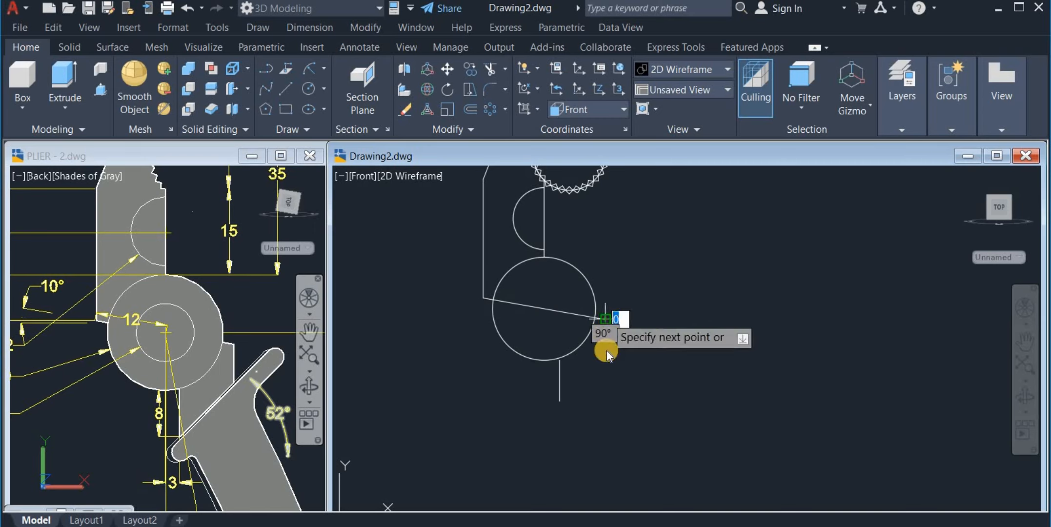
{"action": "left_click", "coordinate": [605, 423]}
{"action": "right_click", "coordinate": [639, 364]}
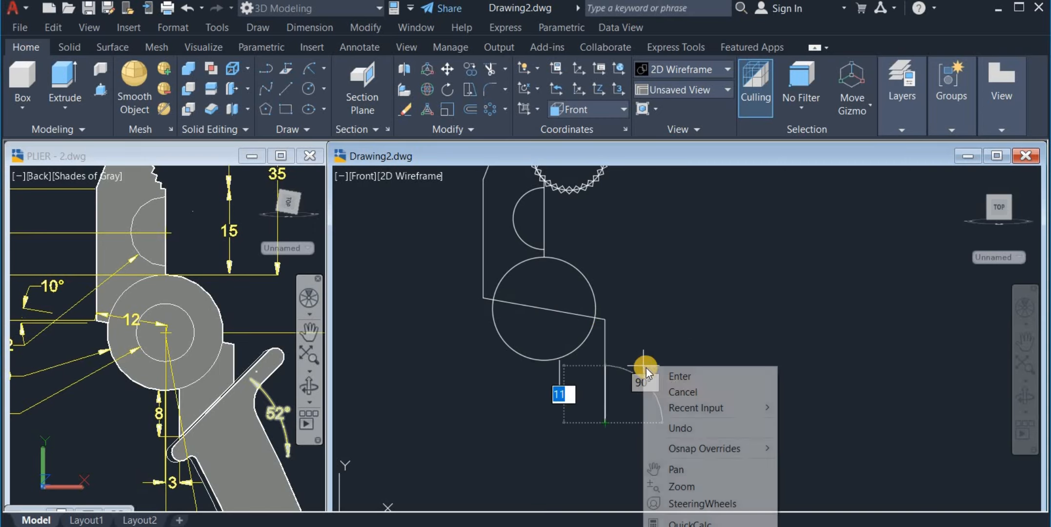
{"action": "left_click", "coordinate": [651, 375]}
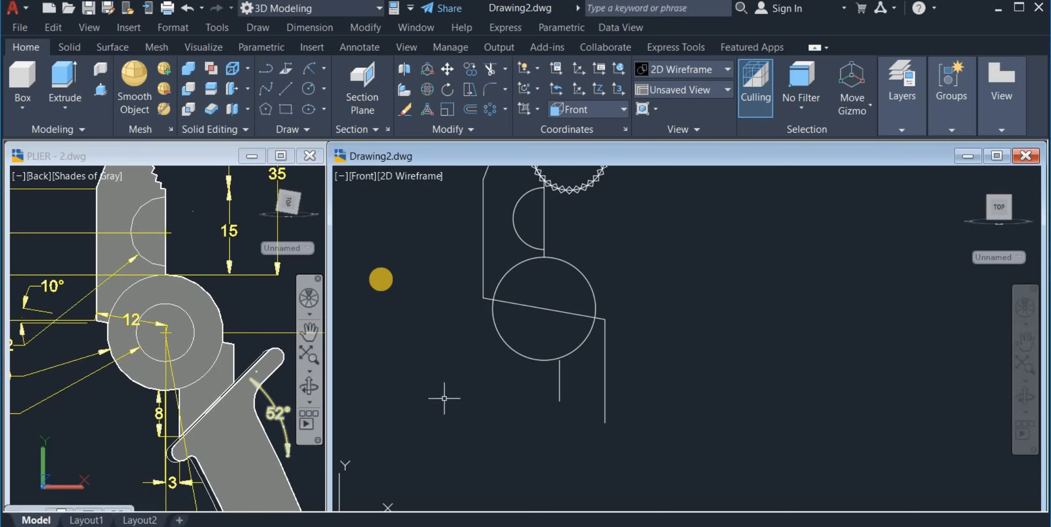
- Draw a 20 mm line at 45° upward from the lower end of the 8 mm vertical line
{"action": "left_click", "coordinate": [290, 89]}
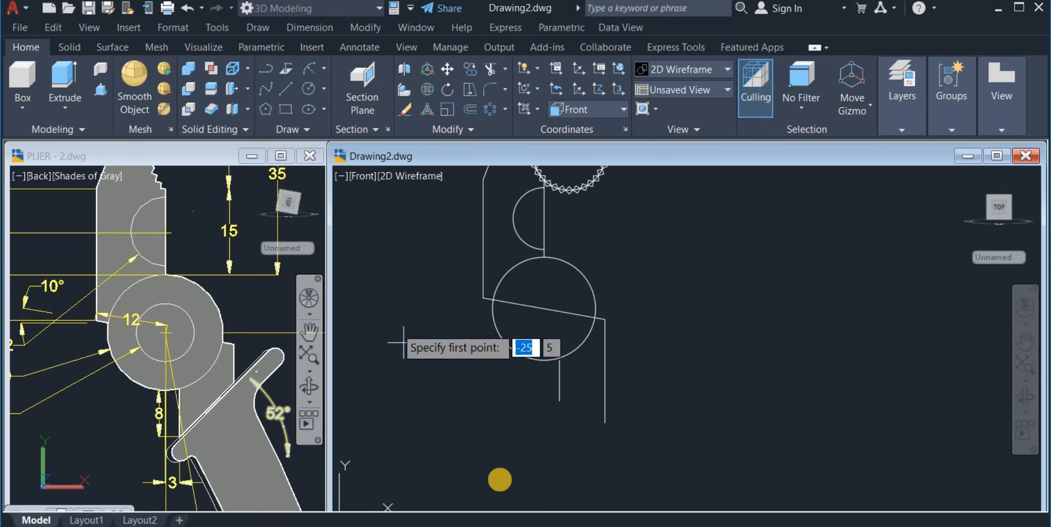
{"action": "left_click", "coordinate": [559, 401]}
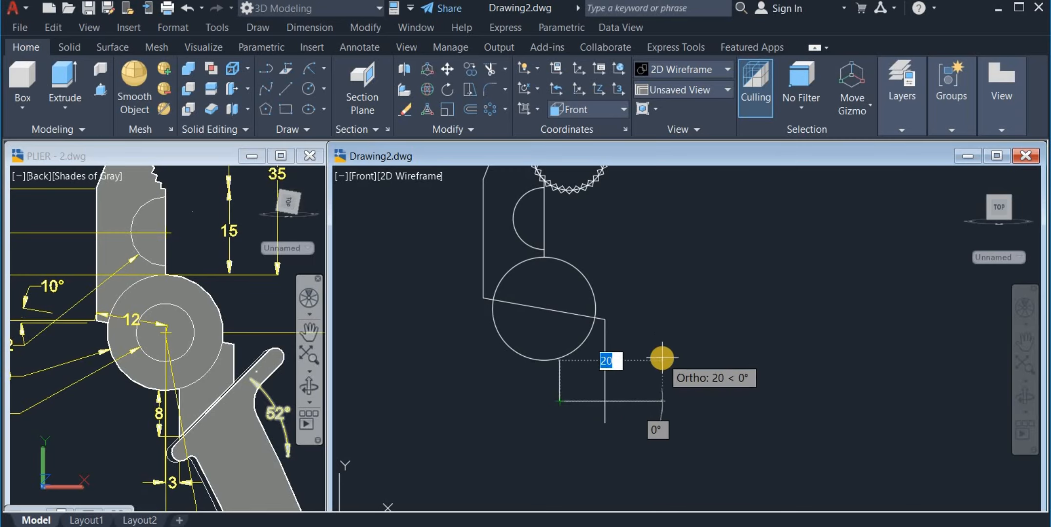
{"action": "type", "text": "20"}
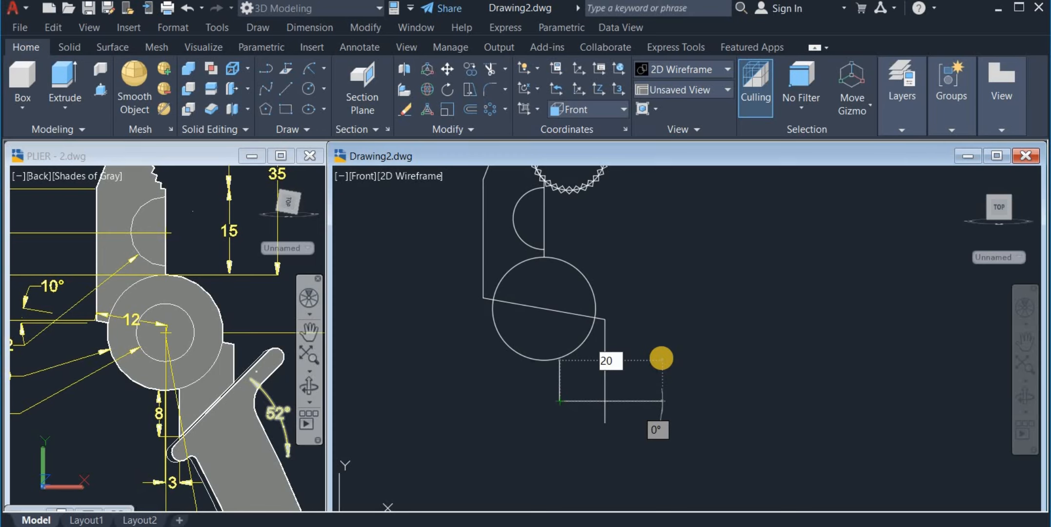
{"action": "key", "text": "Tab"}
{"action": "type", "text": "4"}
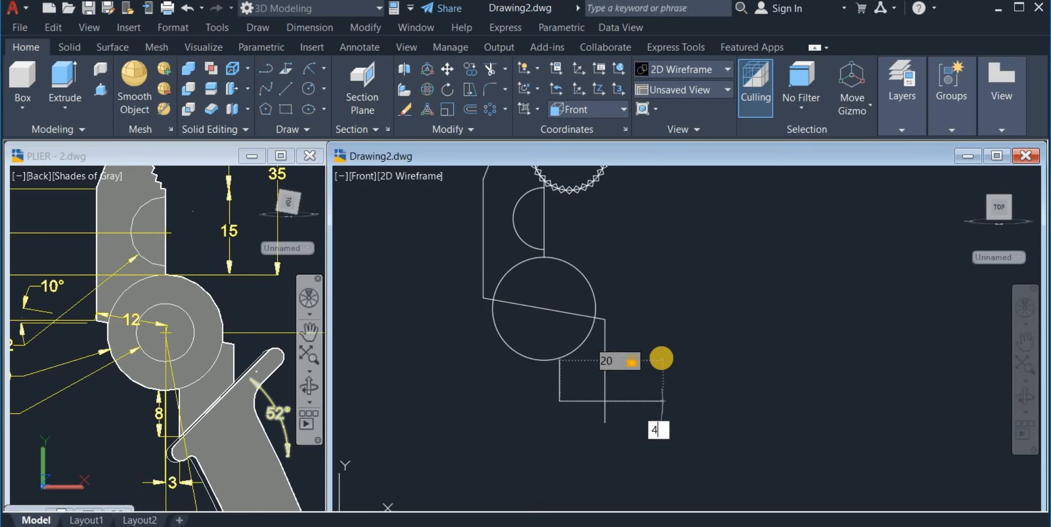
{"action": "type", "text": "5"}
{"action": "key", "text": "Return"}
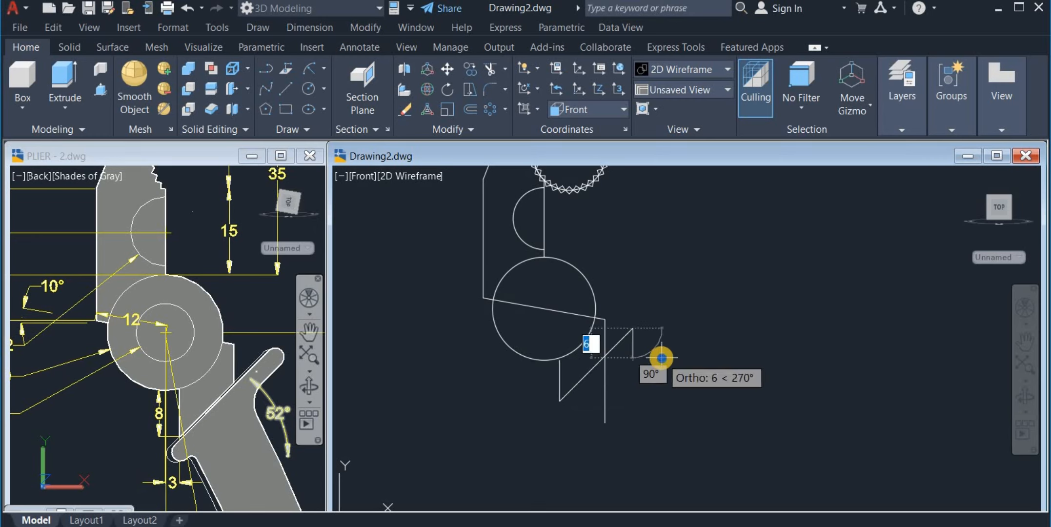
{"action": "right_click", "coordinate": [663, 360]}
{"action": "left_click", "coordinate": [682, 367]}
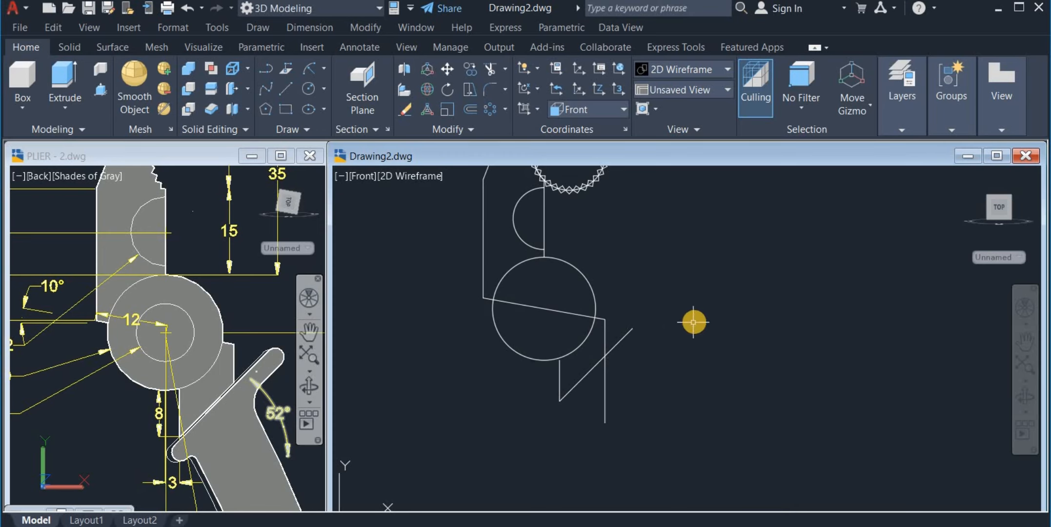
- Trim the overhanging ends of the 45° line and the long vertical line where they cross
{"action": "left_click", "coordinate": [489, 73]}
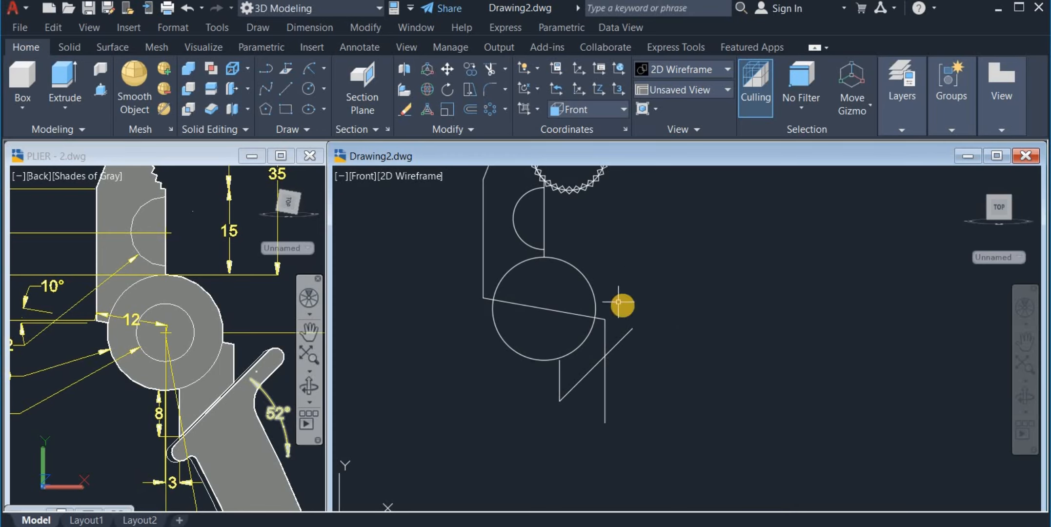
{"action": "left_click", "coordinate": [491, 70]}
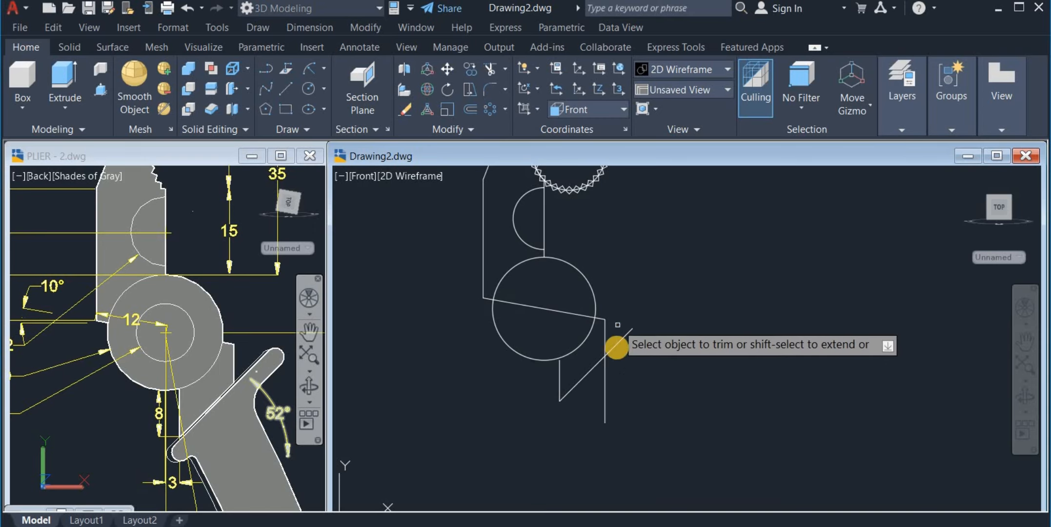
{"action": "left_click", "coordinate": [619, 342]}
{"action": "left_click", "coordinate": [604, 398]}
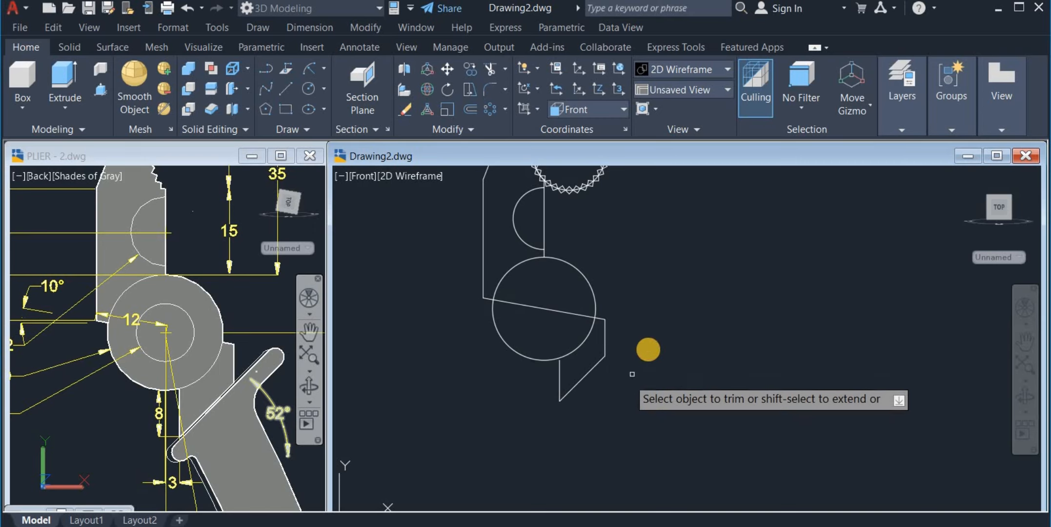
{"action": "right_click", "coordinate": [648, 349]}
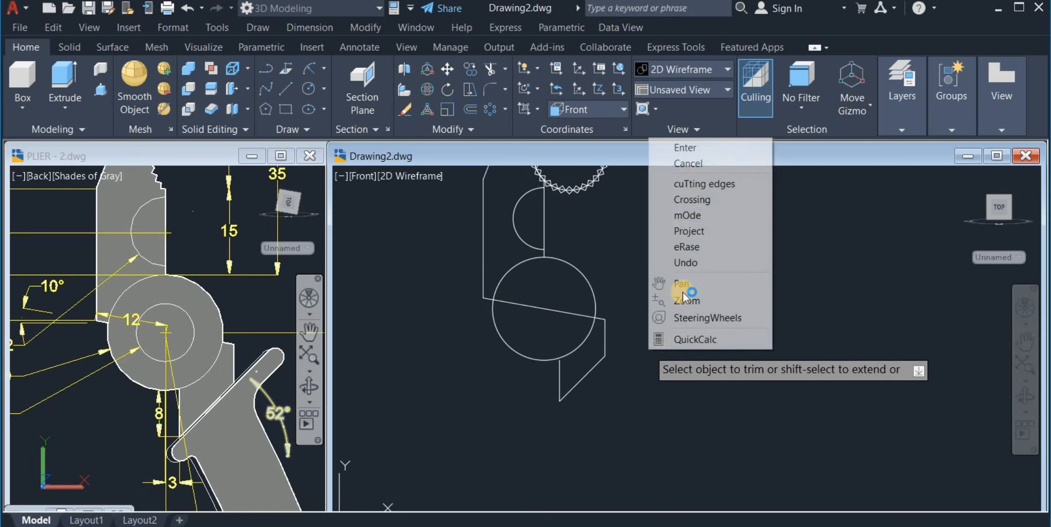
{"action": "left_click", "coordinate": [686, 147]}
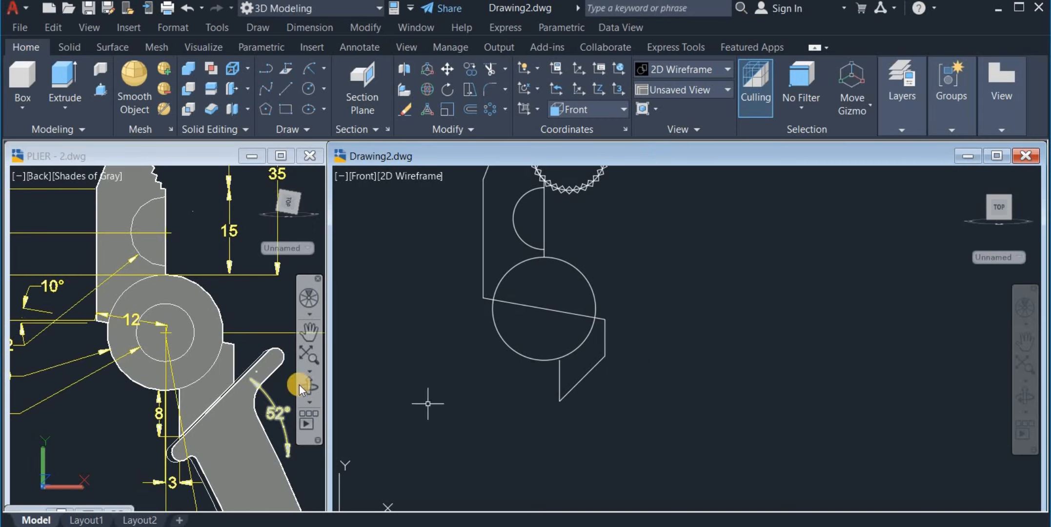
- Check the pivot dimensions in the PLIER - 2.dwg reference and draw a concentric 5 mm radius circle inside the pivot circle in Drawing2.dwg
{"action": "left_click", "coordinate": [147, 386]}
{"action": "scroll", "coordinate": [147, 385], "scroll_direction": "down", "scroll_amount": 2}
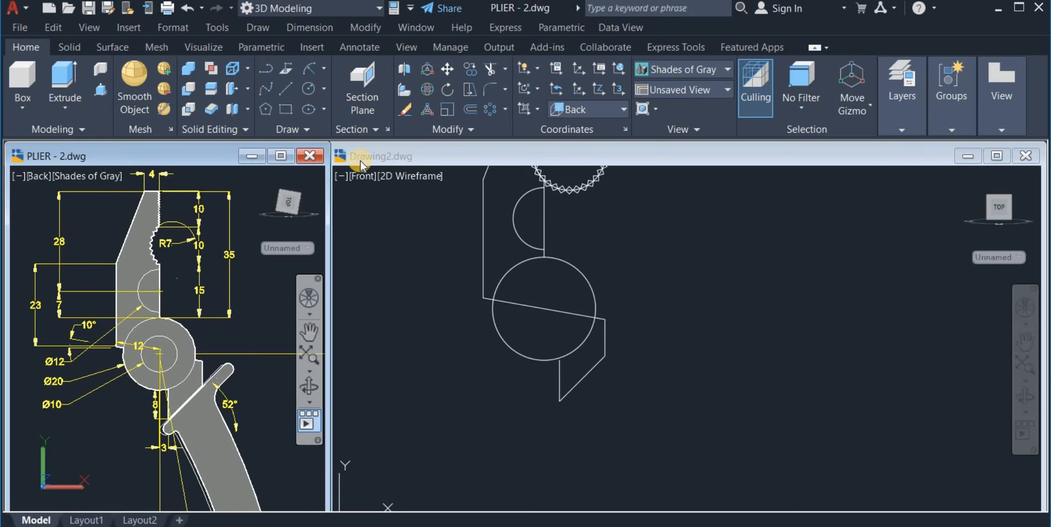
{"action": "left_click", "coordinate": [434, 205]}
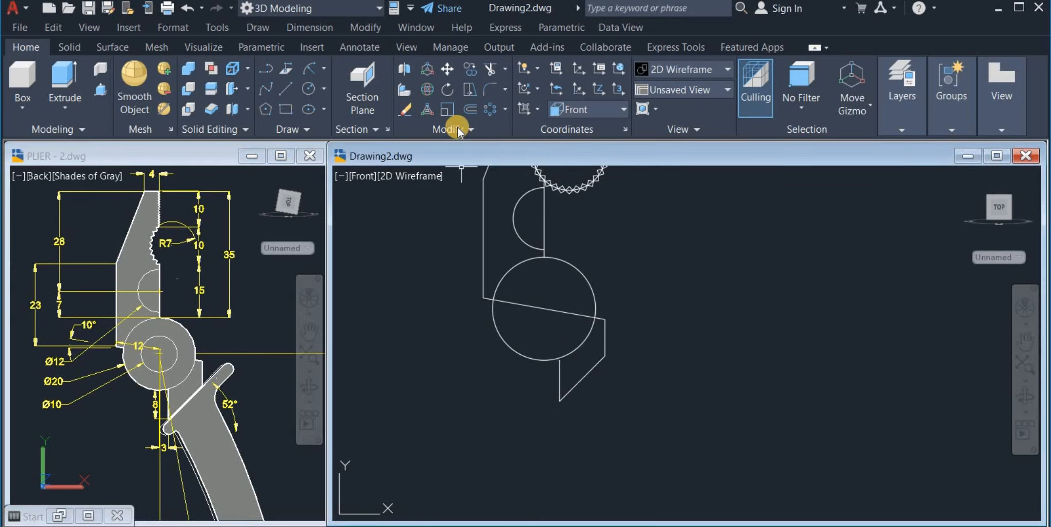
{"action": "left_click", "coordinate": [312, 89]}
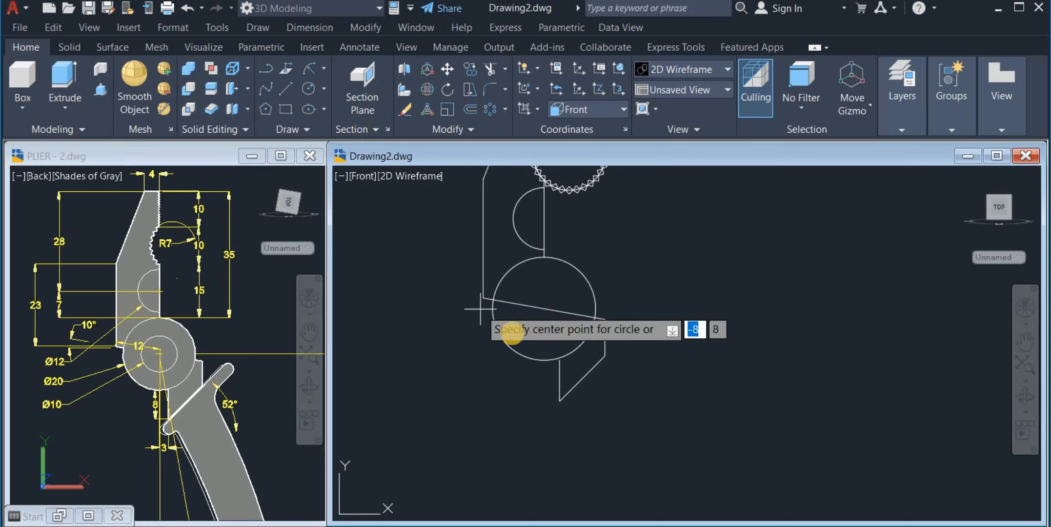
{"action": "left_click", "coordinate": [543, 308]}
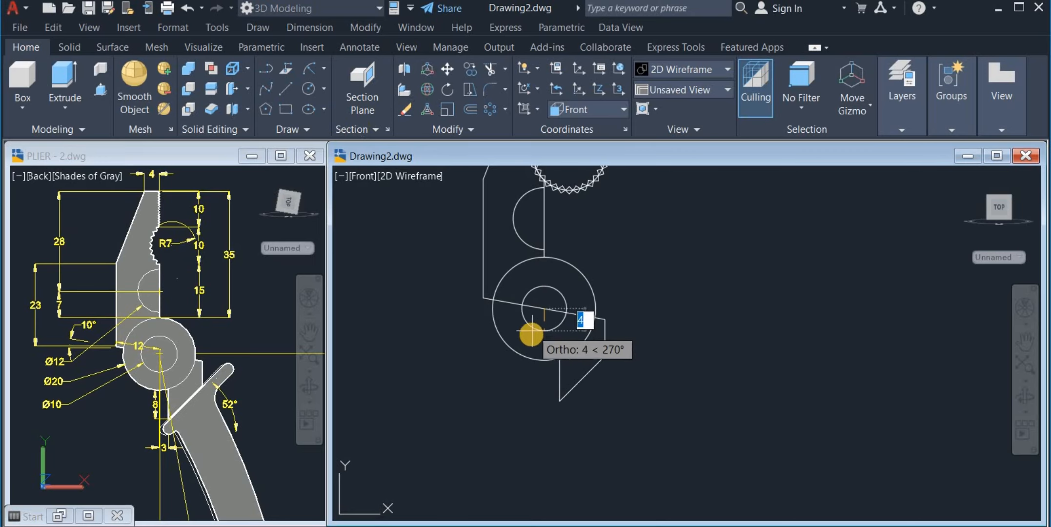
{"action": "type", "text": "5"}
{"action": "key", "text": "Return"}
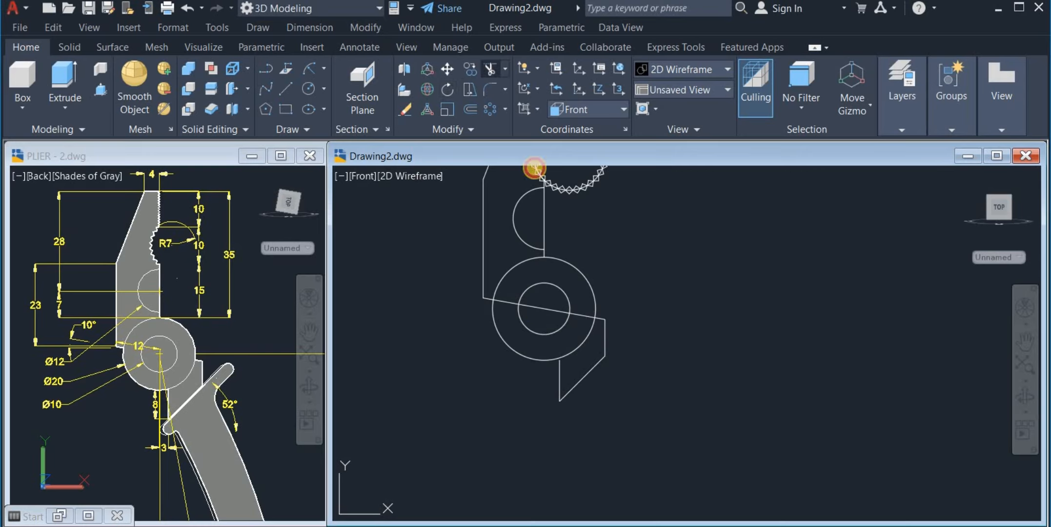
- Trim away the portions of the slanted line that lie inside the two pivot circles
{"action": "left_click", "coordinate": [537, 306]}
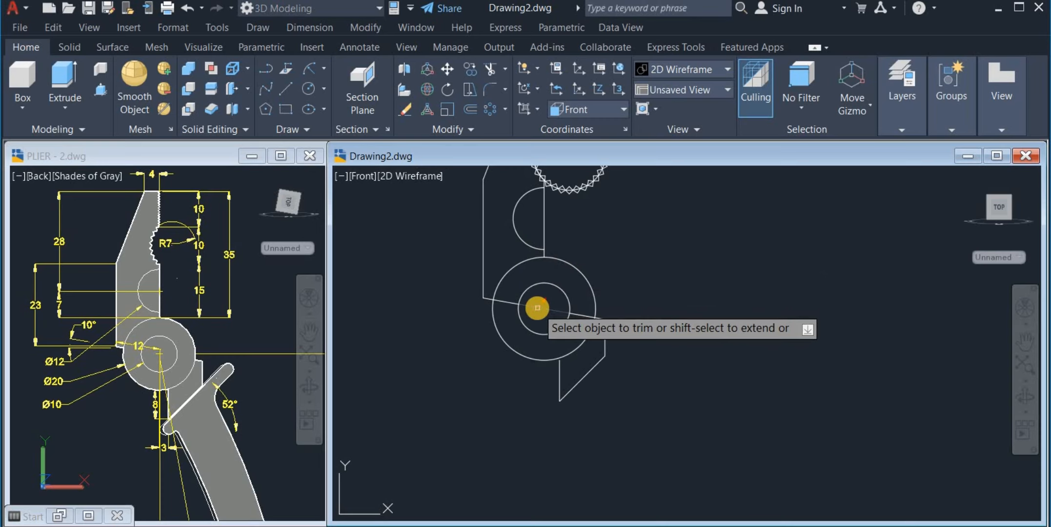
{"action": "left_click", "coordinate": [511, 302]}
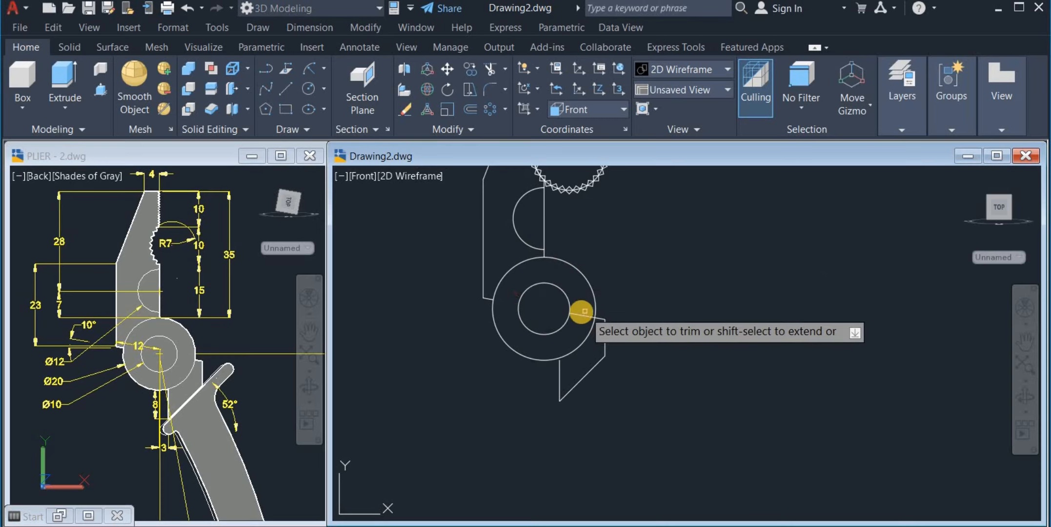
{"action": "left_click", "coordinate": [583, 310]}
{"action": "right_click", "coordinate": [656, 267]}
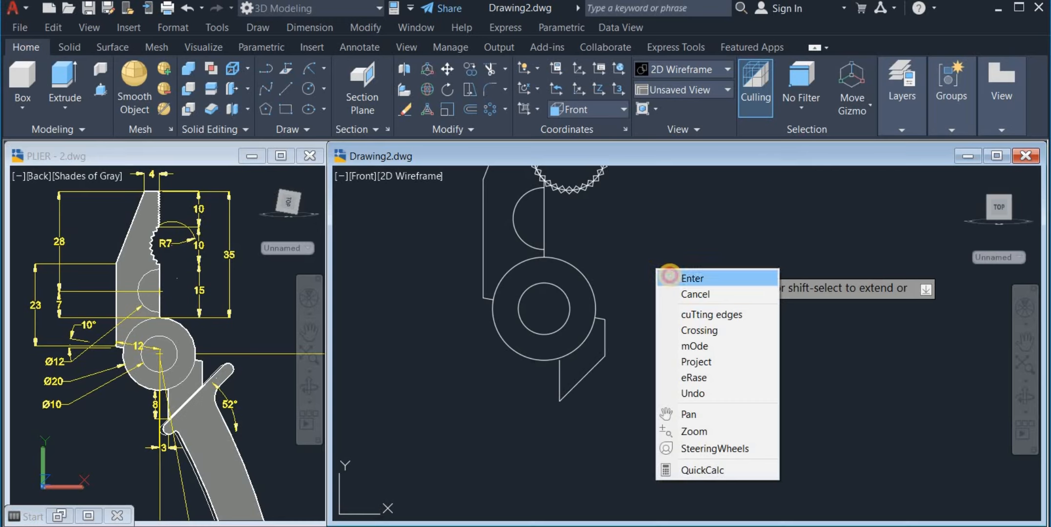
{"action": "left_click", "coordinate": [671, 276]}
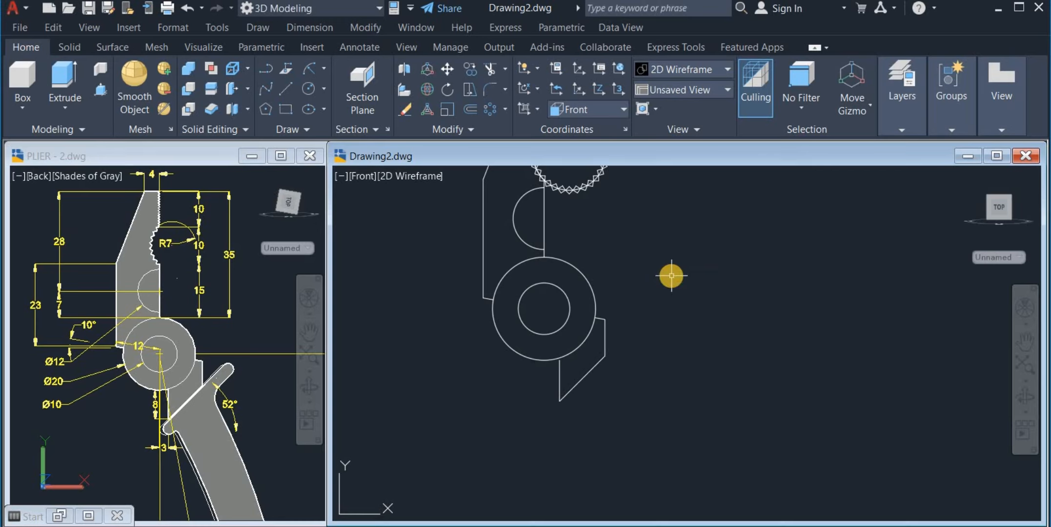
- Switch to the PLIER - 2.dwg reference and examine the handle's overall length and angle dimensions
{"action": "scroll", "coordinate": [671, 276], "scroll_direction": "down", "scroll_amount": 3}
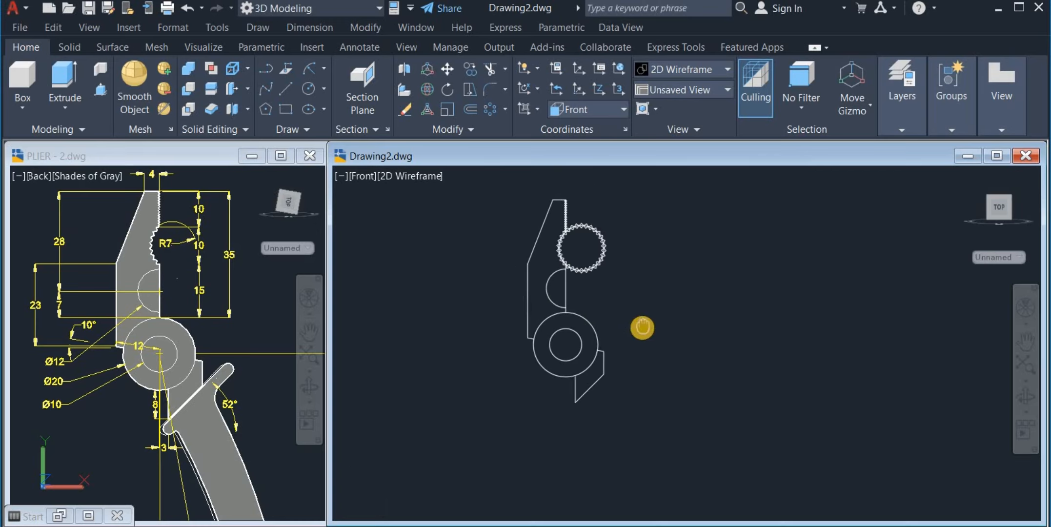
{"action": "middle_click_drag", "start_coordinate": [641, 327], "coordinate": [634, 301]}
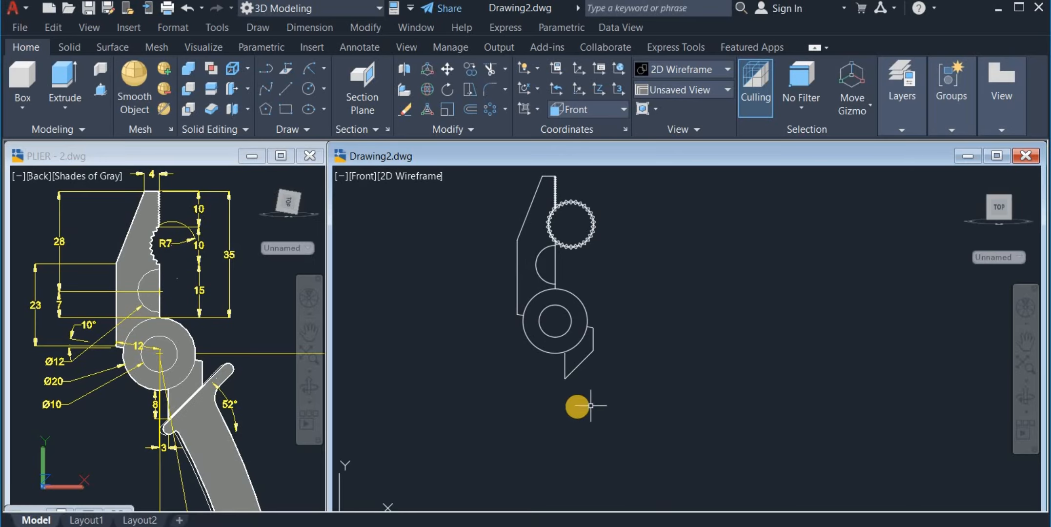
{"action": "left_click", "coordinate": [248, 422]}
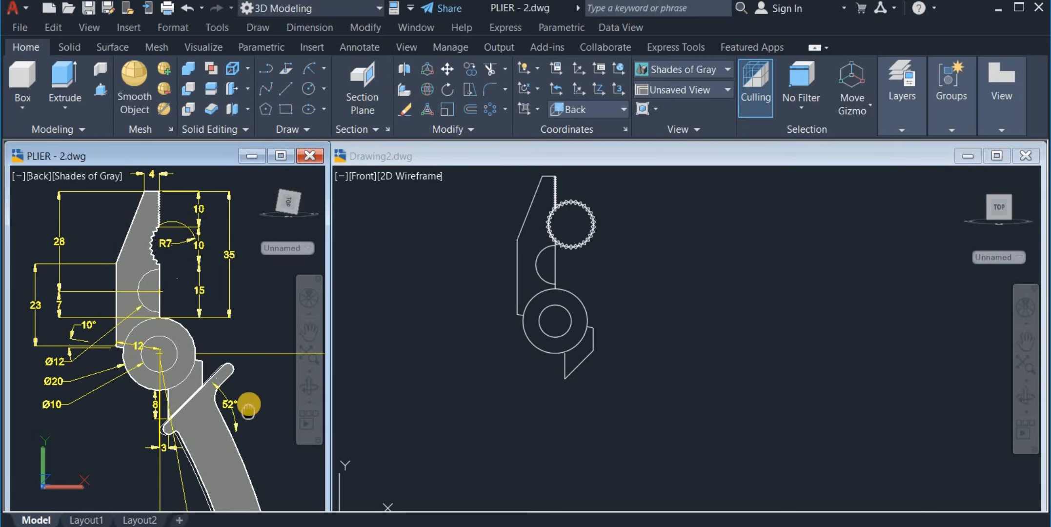
{"action": "mouse_move", "coordinate": [248, 409]}
{"action": "middle_mouse_down"}
{"action": "mouse_move", "coordinate": [218, 225]}
{"action": "mouse_move", "coordinate": [174, 247]}
{"action": "mouse_move", "coordinate": [166, 232]}
{"action": "middle_mouse_up"}
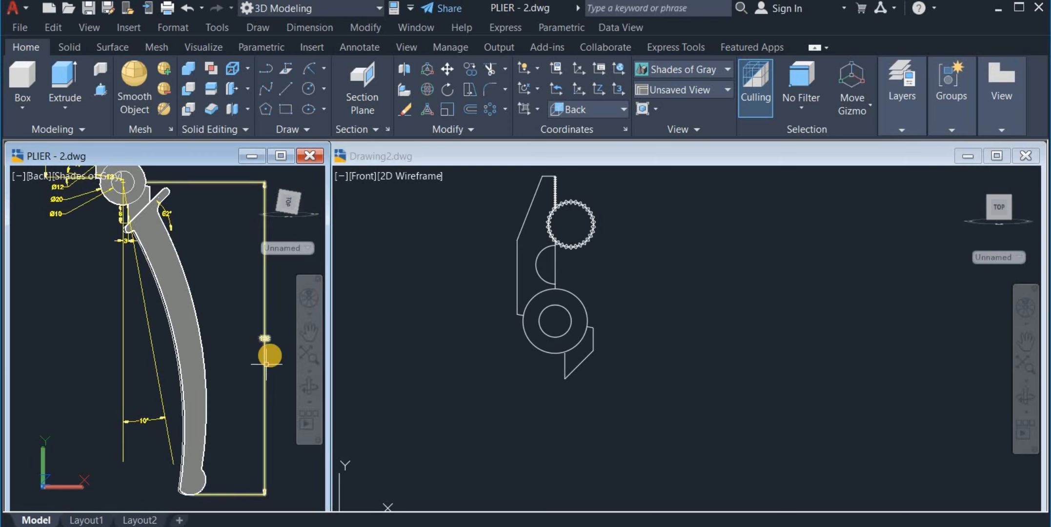
{"action": "scroll", "coordinate": [271, 345], "scroll_direction": "up", "scroll_amount": 3}
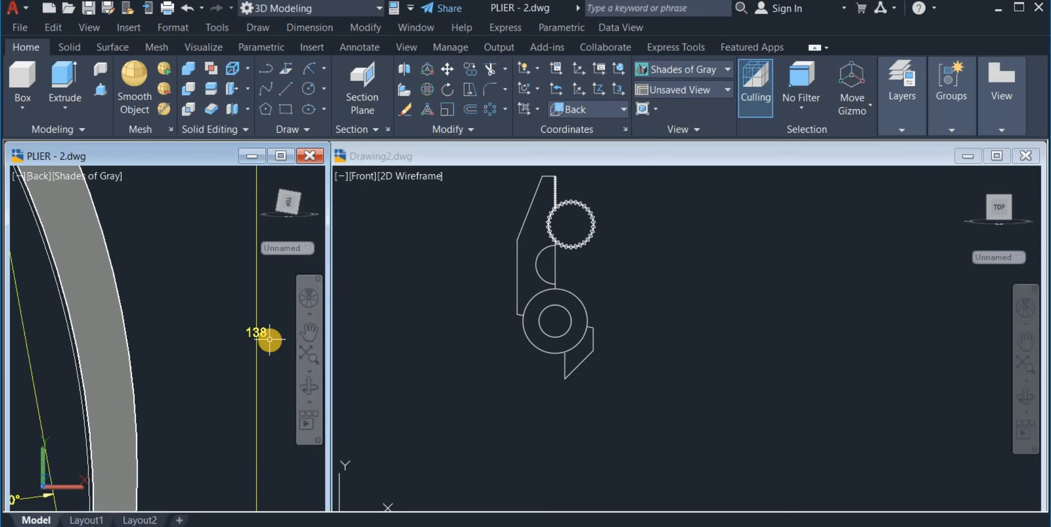
{"action": "scroll", "coordinate": [270, 339], "scroll_direction": "down", "scroll_amount": 2}
{"action": "scroll", "coordinate": [270, 339], "scroll_direction": "down", "scroll_amount": 2}
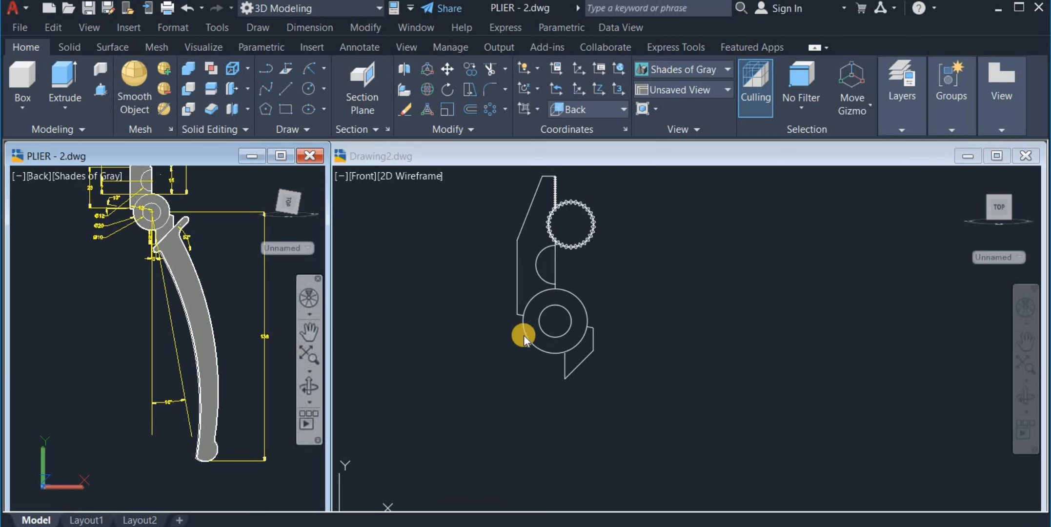
- Switch to Drawing2.dwg and draw a vertical line downward from the pivot circle's centre, using the handle's overall length from the reference
{"action": "left_click", "coordinate": [620, 344]}
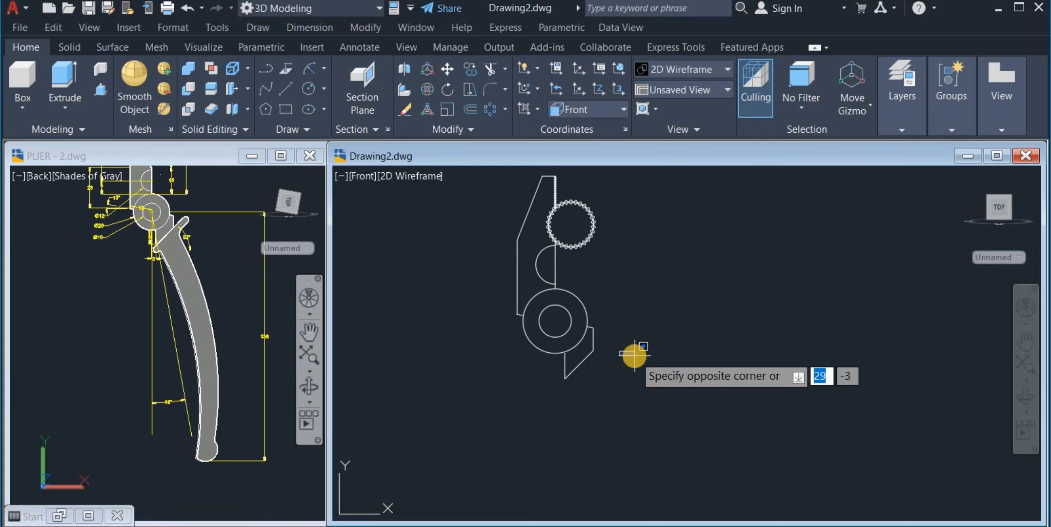
{"action": "left_click", "coordinate": [634, 372]}
{"action": "middle_click_drag", "start_coordinate": [635, 373], "coordinate": [621, 277]}
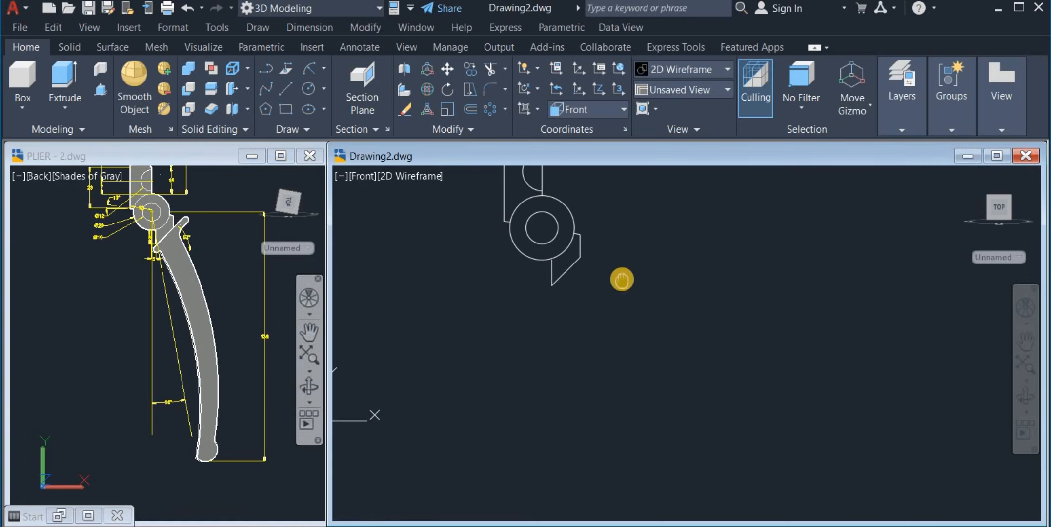
{"action": "left_click", "coordinate": [283, 91]}
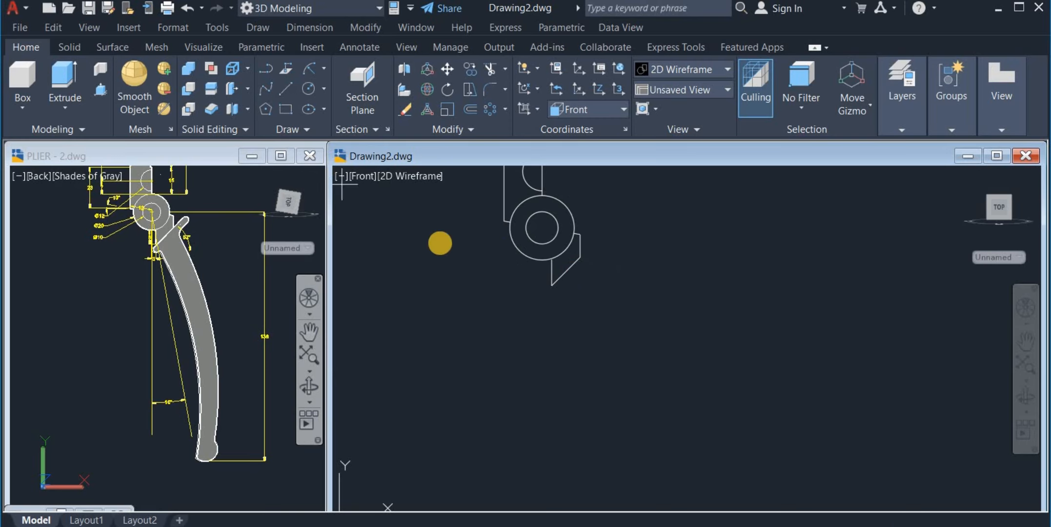
{"action": "left_click", "coordinate": [541, 228]}
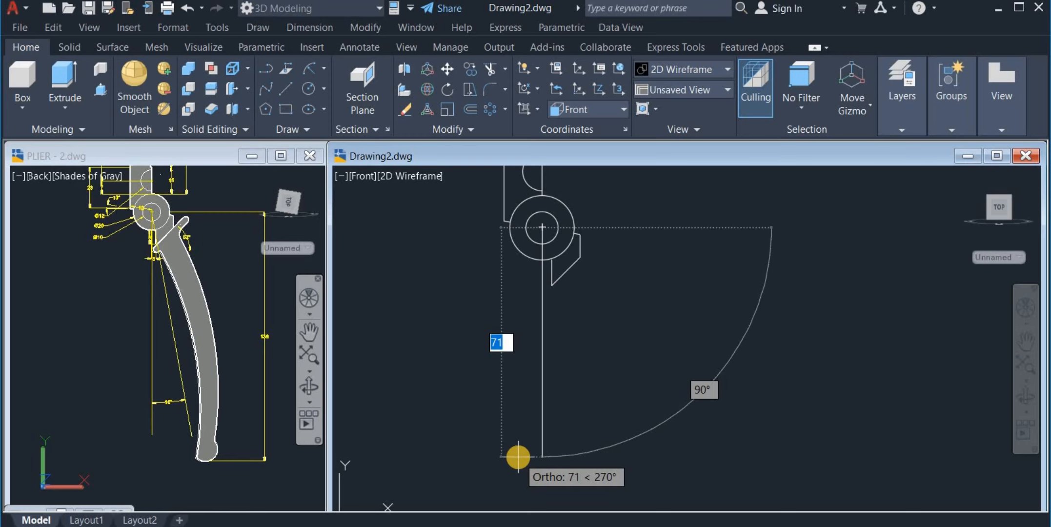
{"action": "type", "text": "1"}
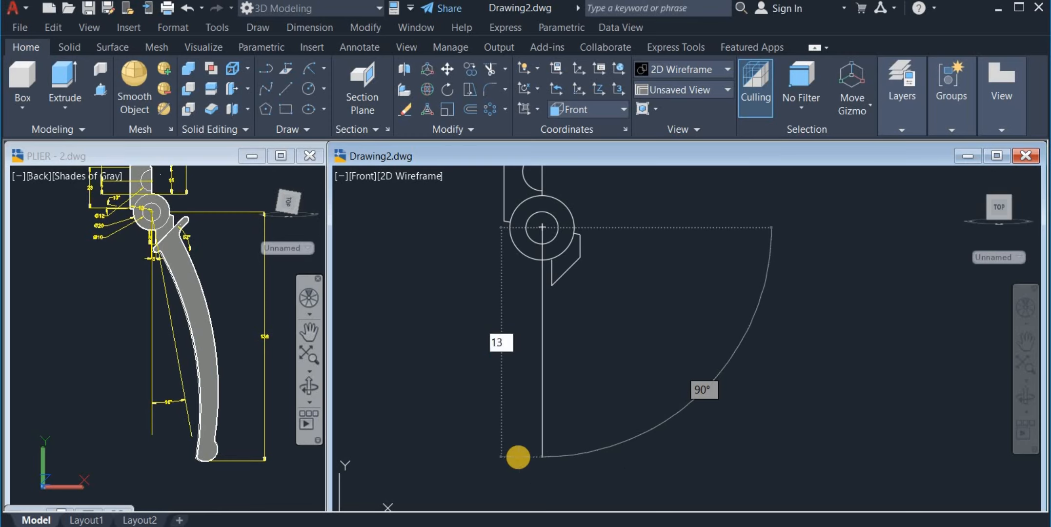
{"action": "key", "text": "Return"}
{"action": "right_click", "coordinate": [706, 355]}
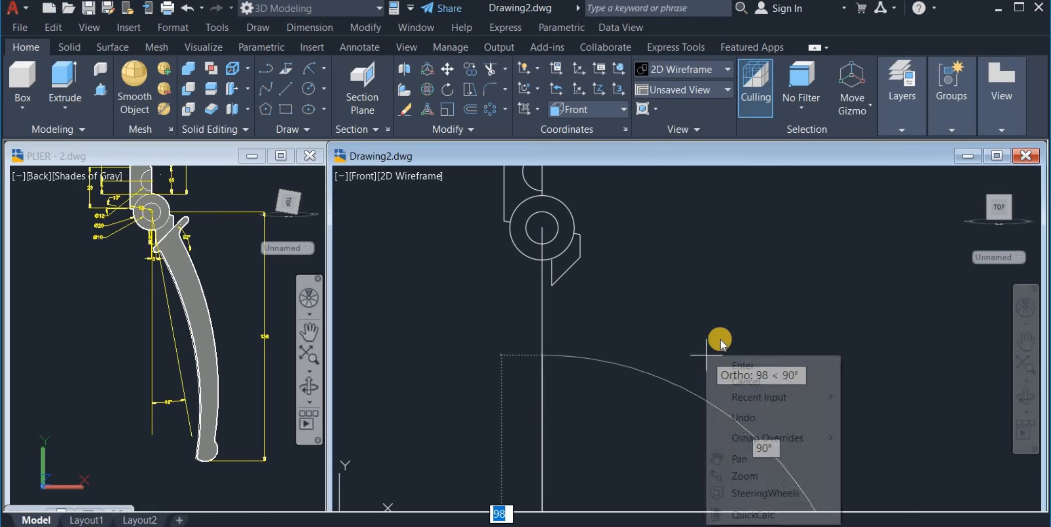
{"action": "left_click", "coordinate": [737, 370]}
- Rotate the long vertical line by 10° about the pivot circle's centre
{"action": "scroll", "coordinate": [651, 312], "scroll_direction": "down", "scroll_amount": 4}
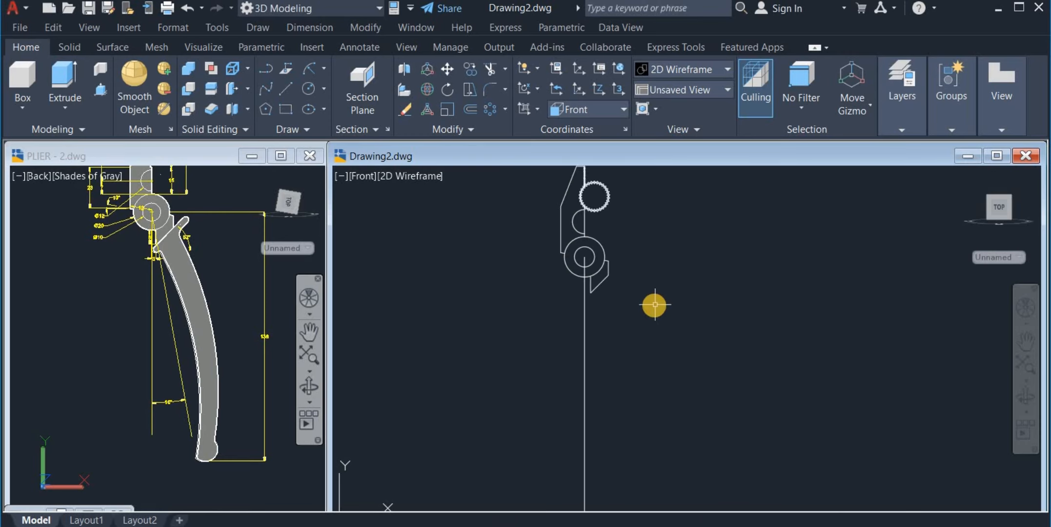
{"action": "middle_click_drag", "start_coordinate": [643, 322], "coordinate": [596, 326]}
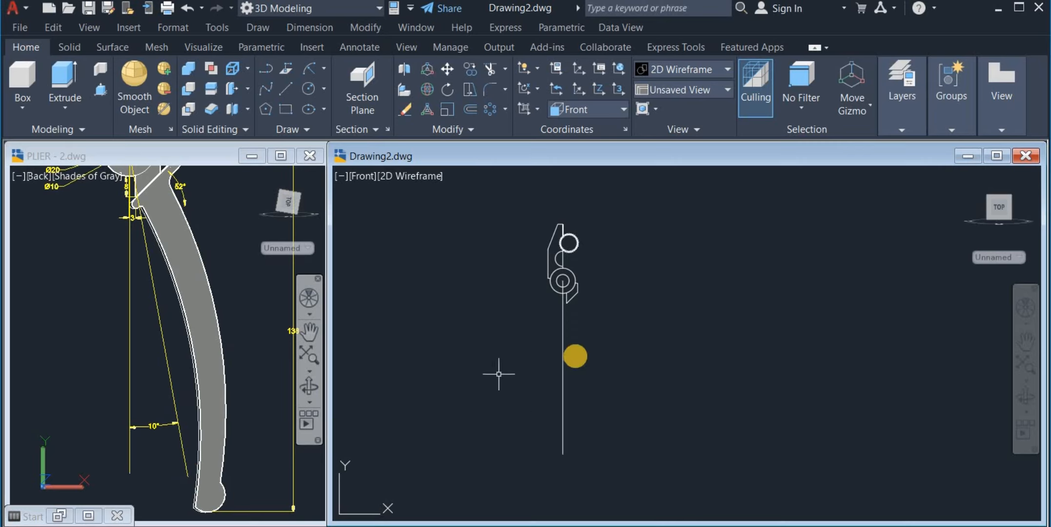
{"action": "left_click", "coordinate": [564, 370]}
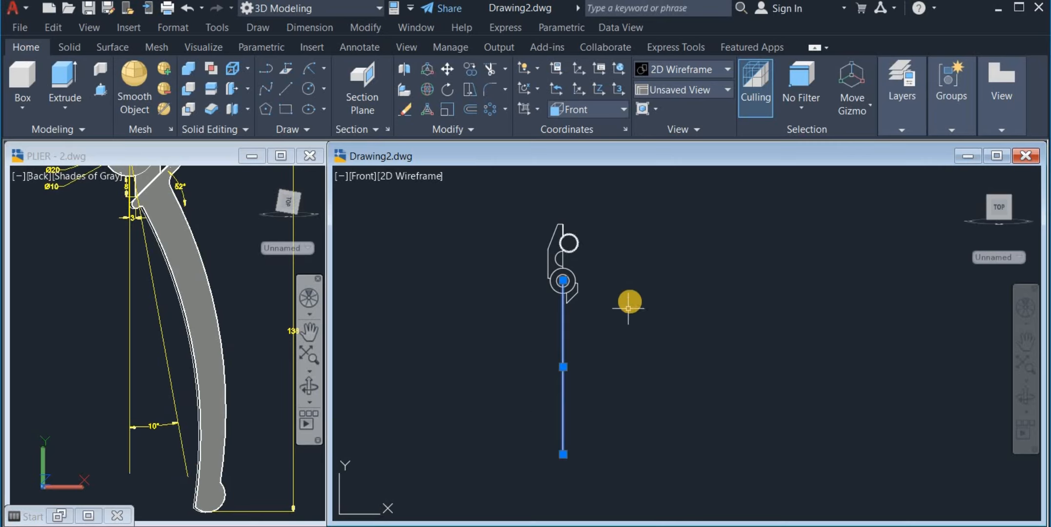
{"action": "right_click", "coordinate": [630, 302]}
{"action": "left_click", "coordinate": [675, 334]}
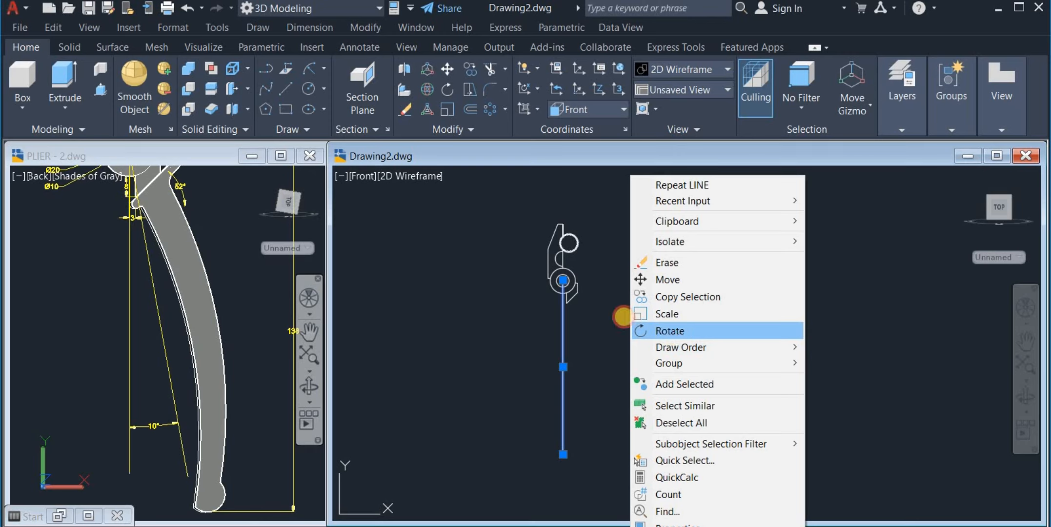
{"action": "scroll", "coordinate": [596, 285], "scroll_direction": "up", "scroll_amount": 2}
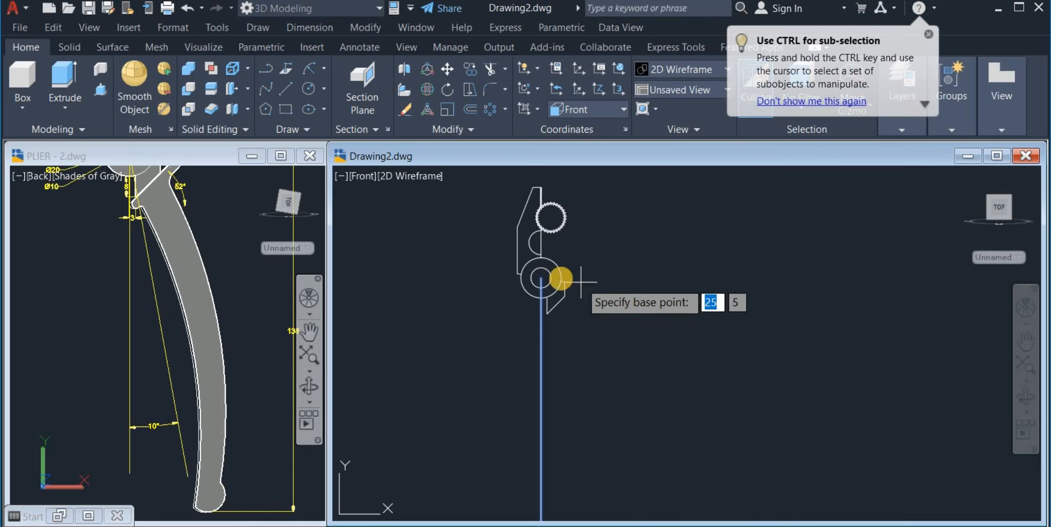
{"action": "left_click", "coordinate": [536, 277]}
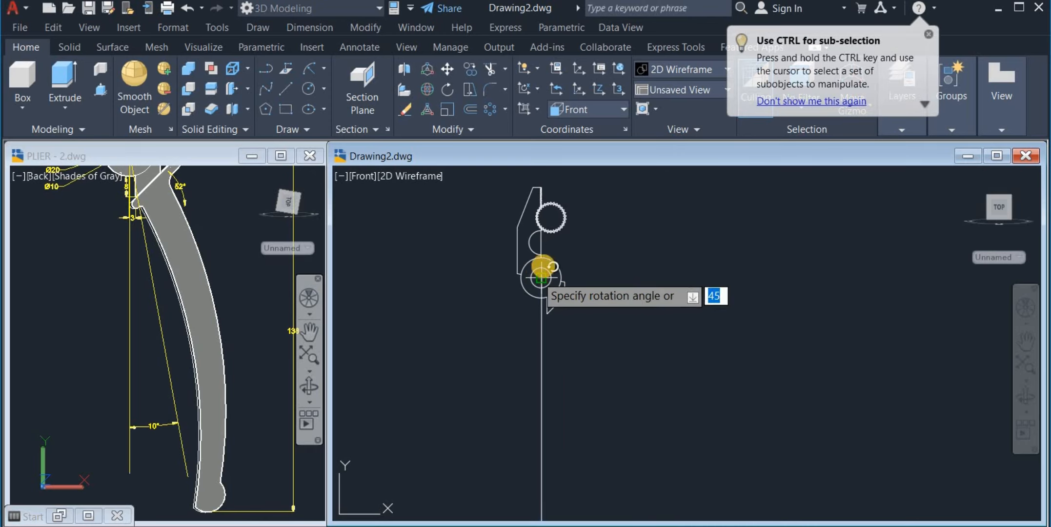
{"action": "scroll", "coordinate": [542, 275], "scroll_direction": "down", "scroll_amount": 1}
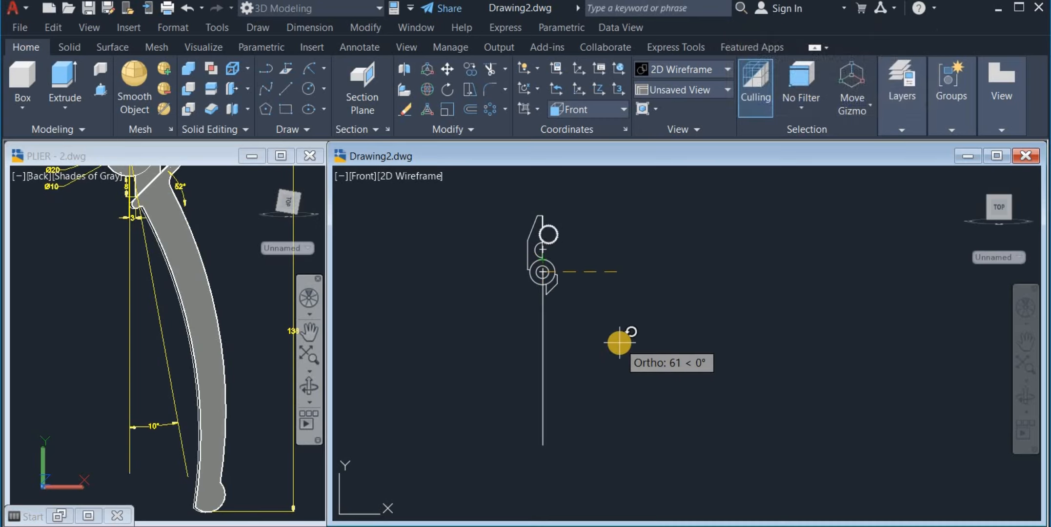
{"action": "type", "text": "10"}
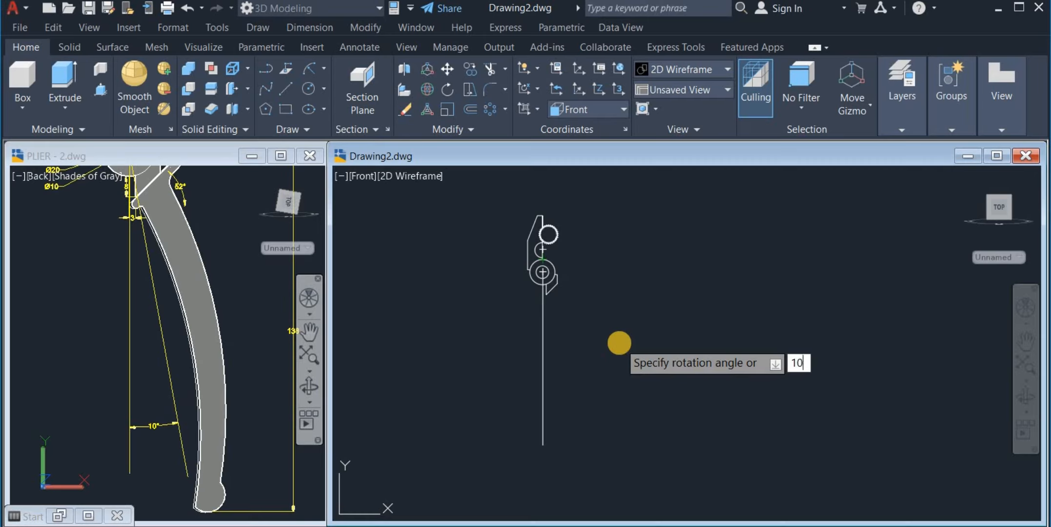
{"action": "key", "text": "Return"}
- Draw a Start, End, Direction arc from the pointed tip below the pivot to the slanted line's lower end, bulging outward with about a 64° tangent
{"action": "scroll", "coordinate": [649, 326], "scroll_direction": "down", "scroll_amount": 5}
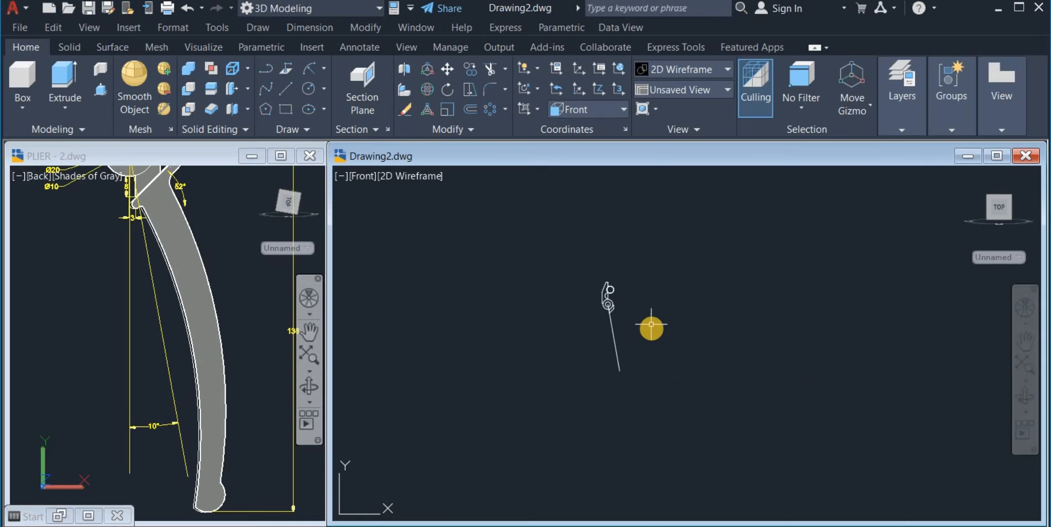
{"action": "scroll", "coordinate": [629, 328], "scroll_direction": "up", "scroll_amount": 5}
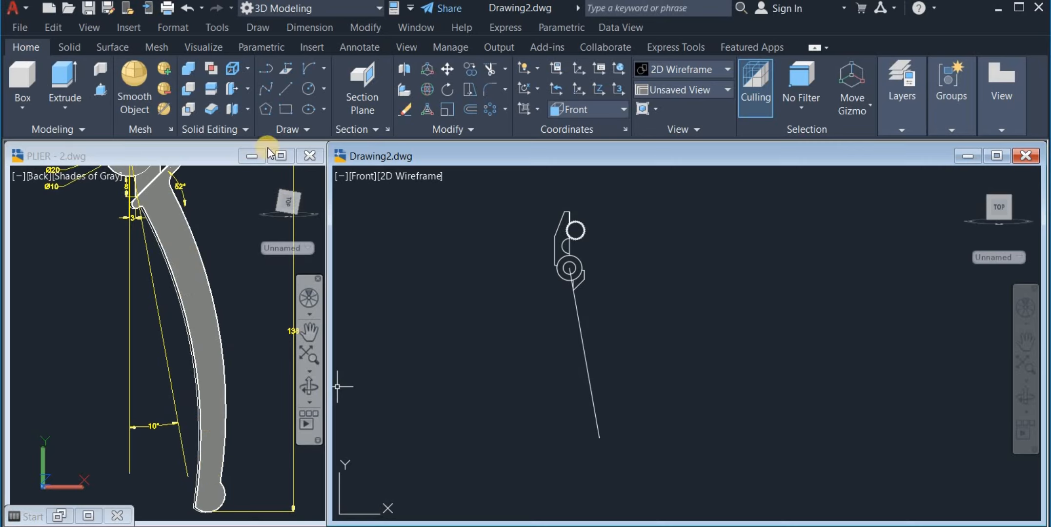
{"action": "left_click", "coordinate": [322, 71]}
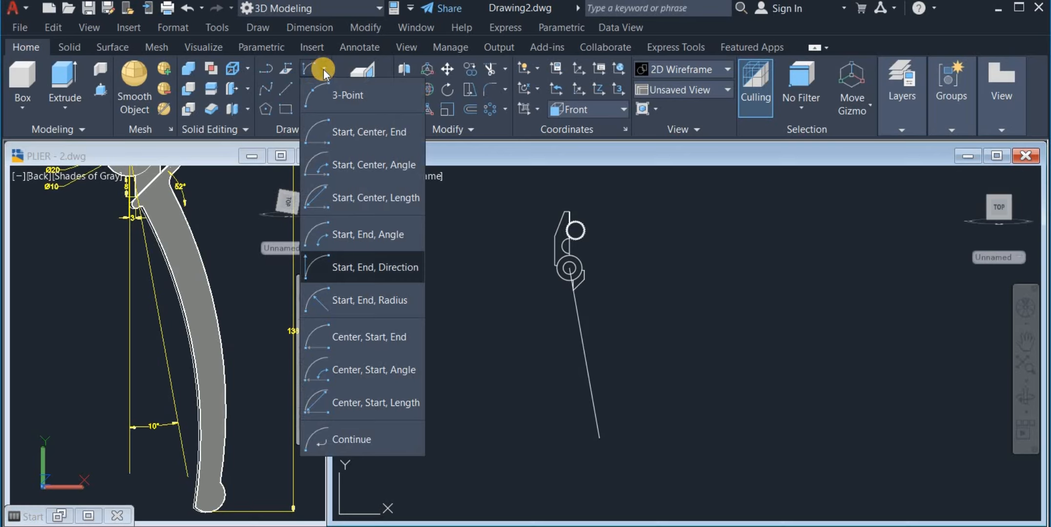
{"action": "left_click", "coordinate": [363, 273]}
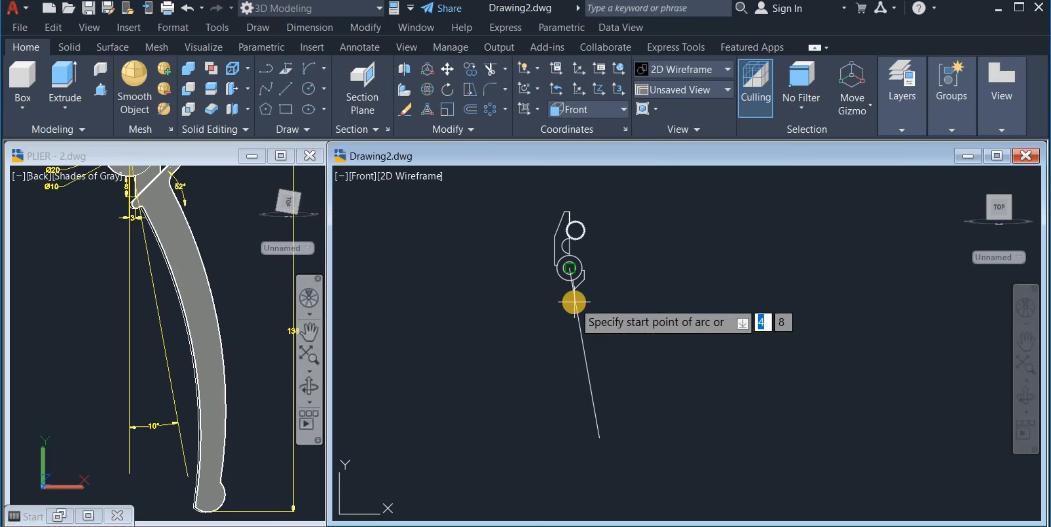
{"action": "scroll", "coordinate": [580, 298], "scroll_direction": "up", "scroll_amount": 4}
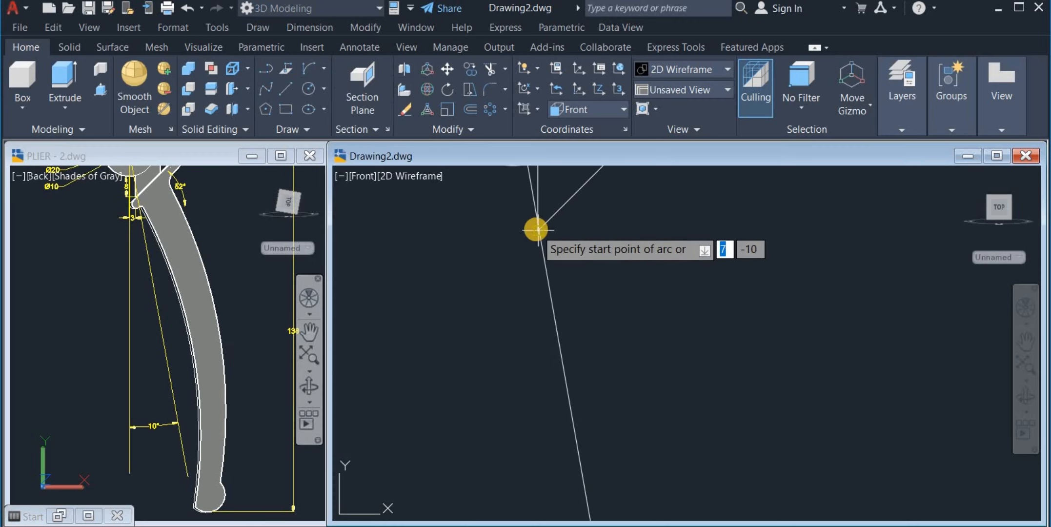
{"action": "scroll", "coordinate": [535, 228], "scroll_direction": "down", "scroll_amount": 3}
{"action": "left_click", "coordinate": [535, 228]}
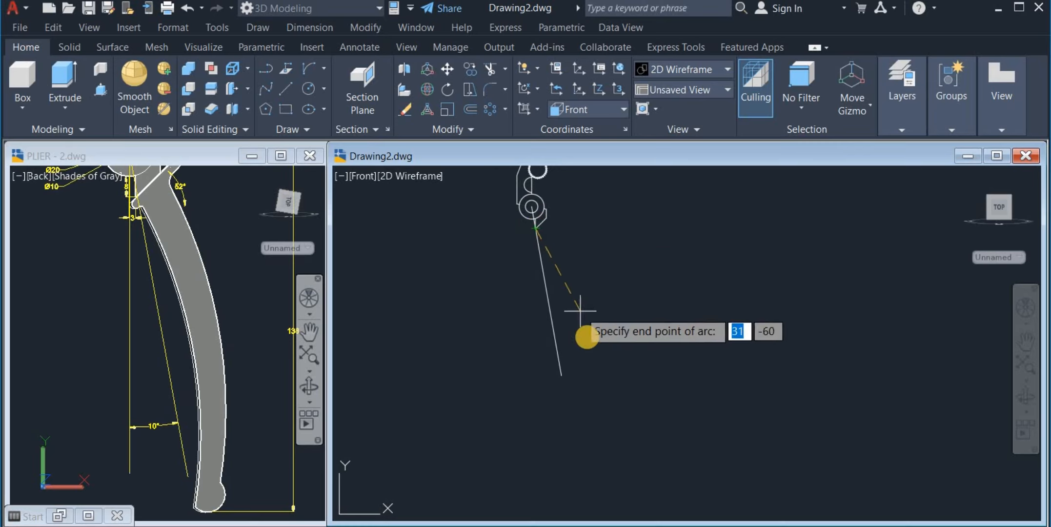
{"action": "left_click", "coordinate": [563, 375]}
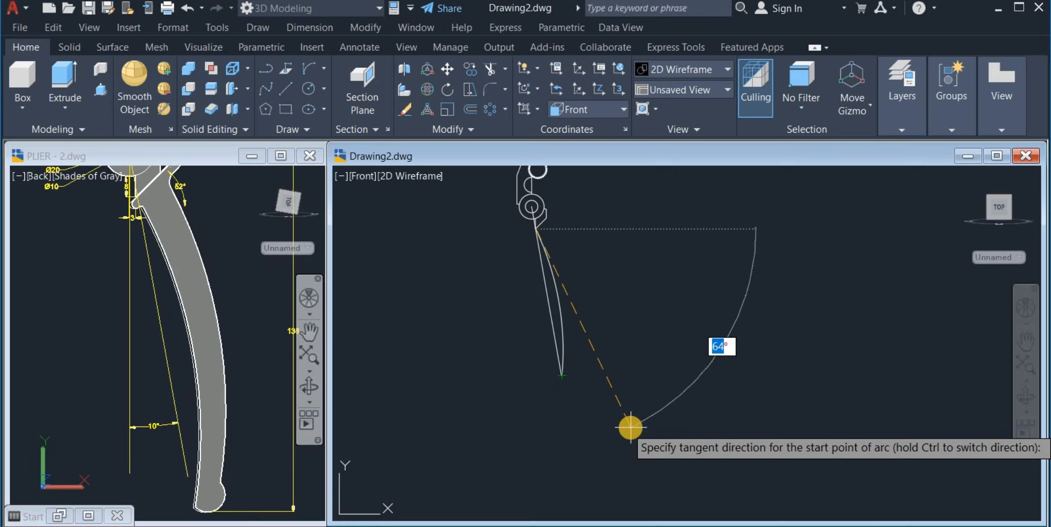
{"action": "key", "text": "Escape"}
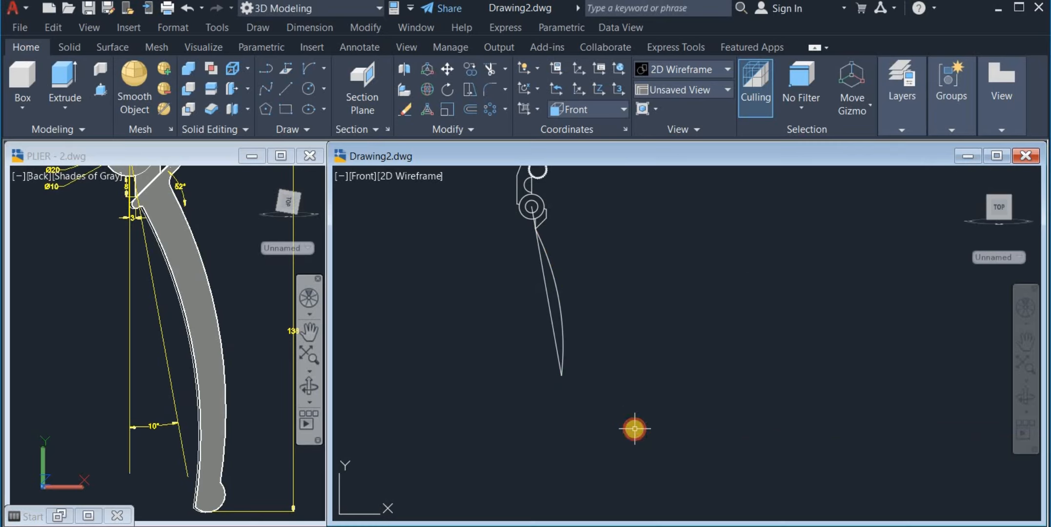
- Copy the handle arc from its upper endpoint to the upper end of the 45° line to form the handle's outer edge
{"action": "scroll", "coordinate": [629, 427], "scroll_direction": "down", "scroll_amount": 2}
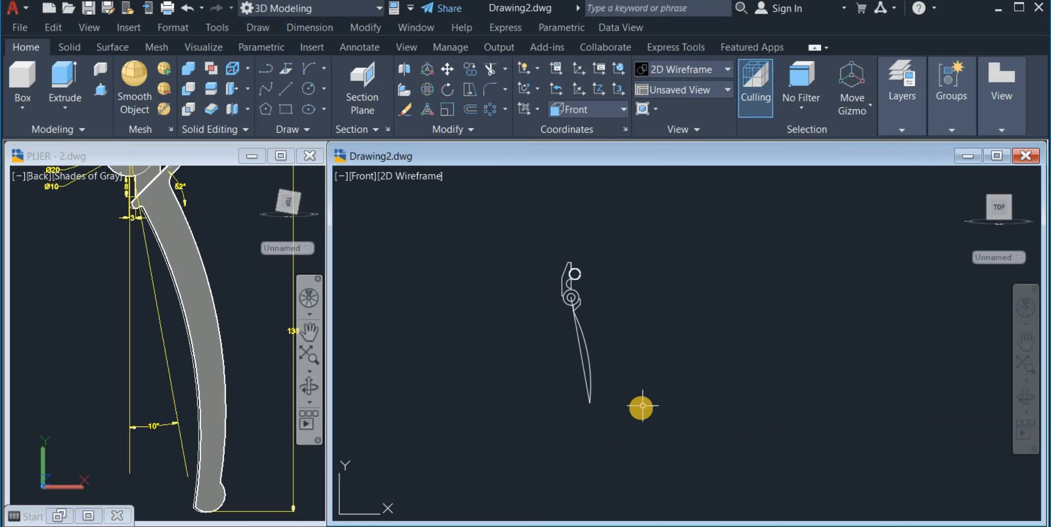
{"action": "scroll", "coordinate": [595, 305], "scroll_direction": "up", "scroll_amount": 5}
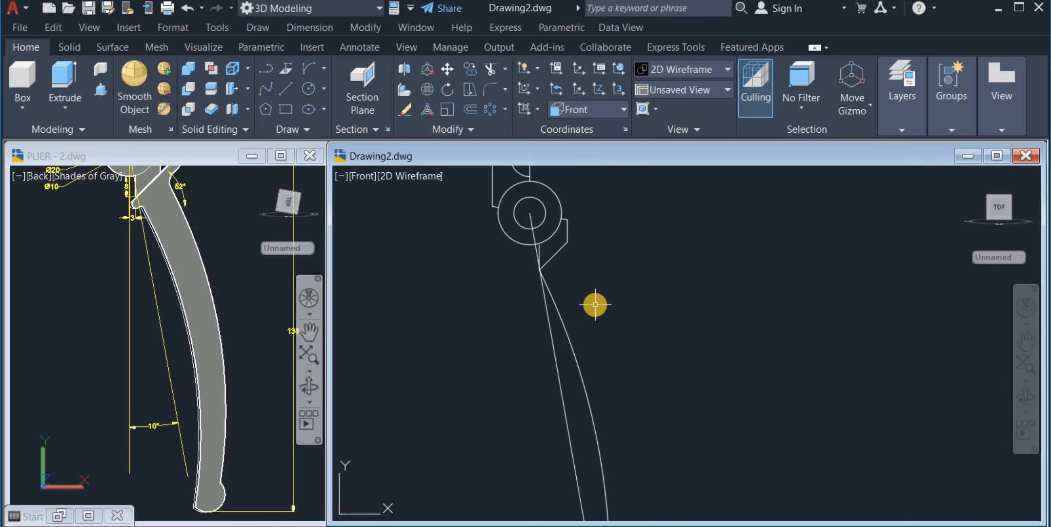
{"action": "left_click", "coordinate": [361, 109]}
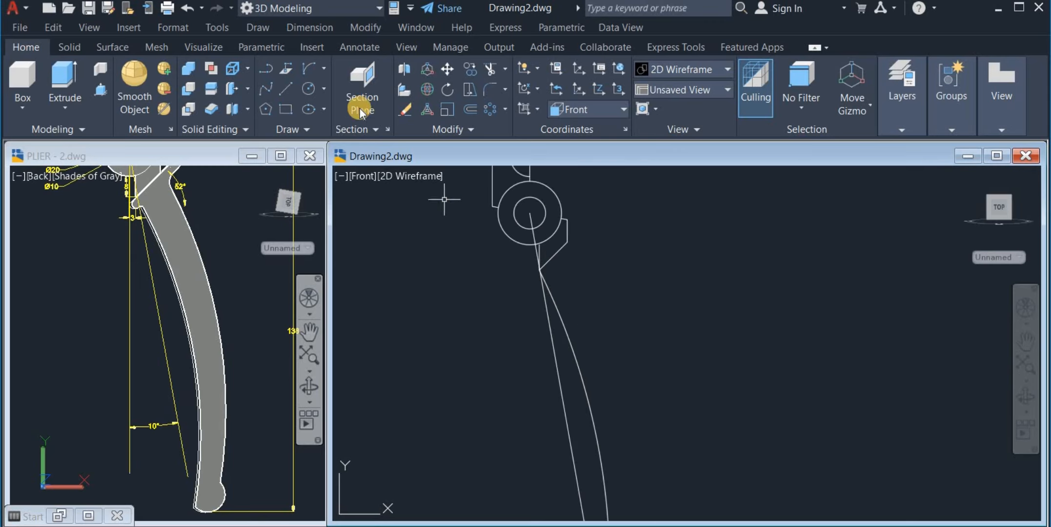
{"action": "left_click", "coordinate": [467, 76]}
{"action": "left_click", "coordinate": [574, 346]}
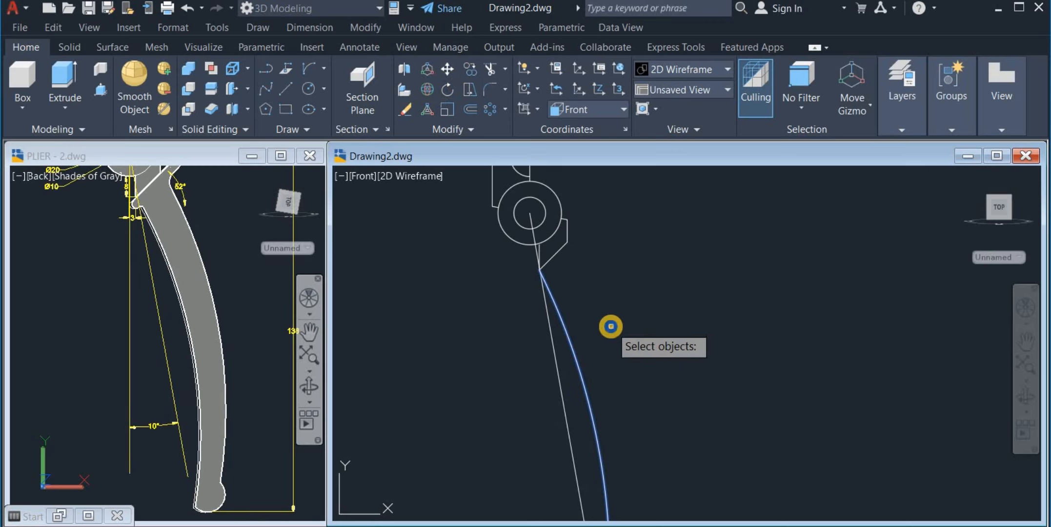
{"action": "key", "text": "Return"}
{"action": "left_click", "coordinate": [562, 273]}
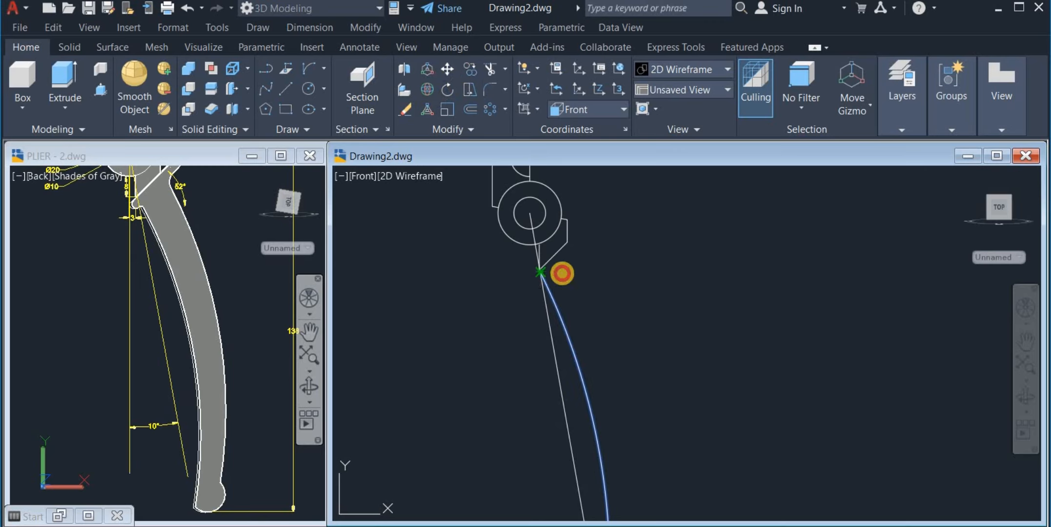
{"action": "left_click", "coordinate": [571, 244]}
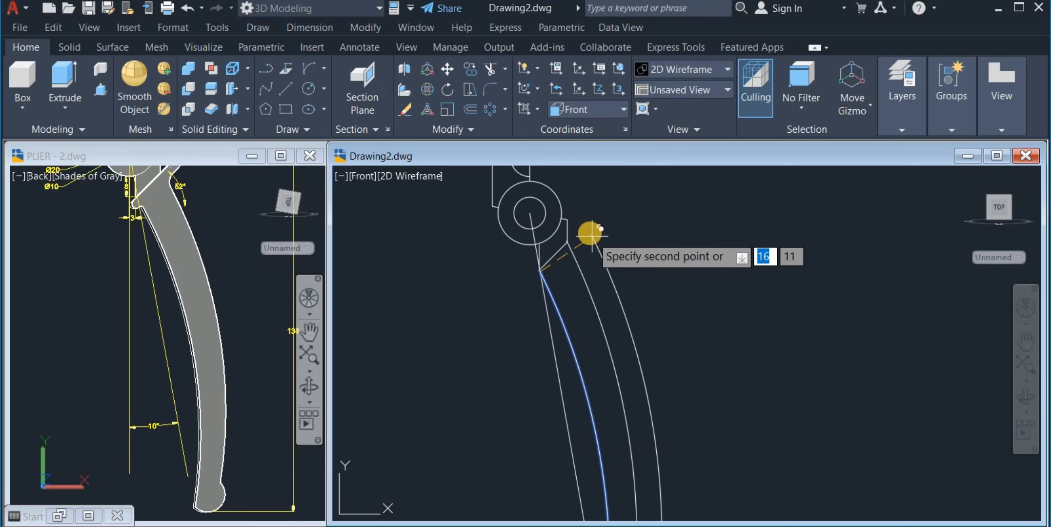
{"action": "scroll", "coordinate": [590, 233], "scroll_direction": "down", "scroll_amount": 4}
{"action": "right_click", "coordinate": [650, 244]}
{"action": "left_click", "coordinate": [683, 255]}
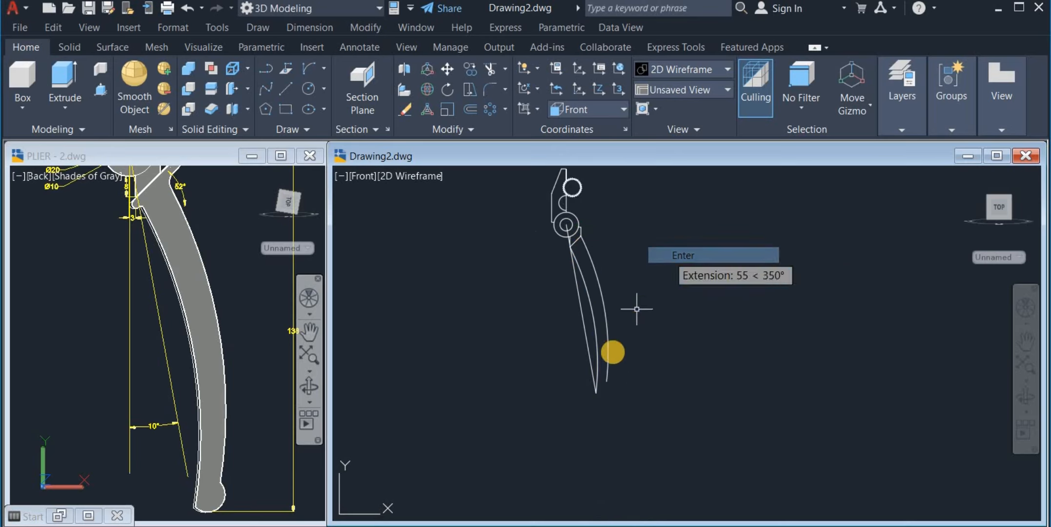
- Close the handle's lower end with a rounded Start, End, Direction arc from the inner arc's endpoint to the outer arc's, tangent about 54°
{"action": "scroll", "coordinate": [607, 366], "scroll_direction": "up", "scroll_amount": 3}
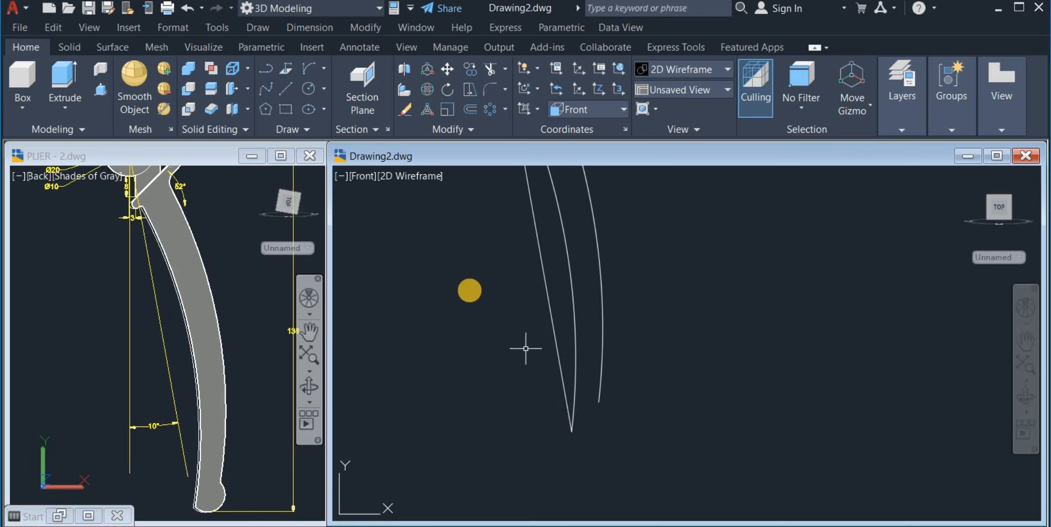
{"action": "left_click", "coordinate": [324, 69]}
{"action": "left_click", "coordinate": [367, 268]}
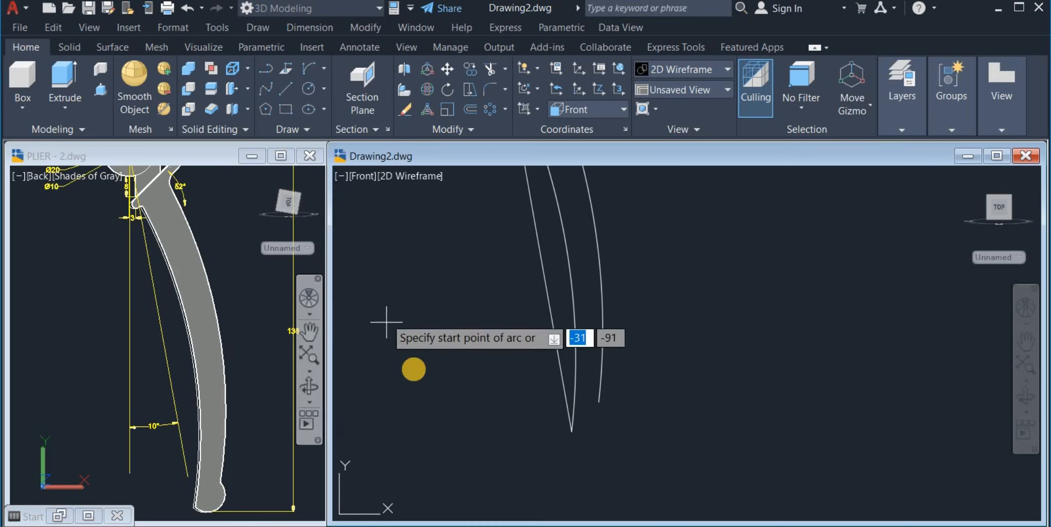
{"action": "left_click", "coordinate": [572, 431]}
{"action": "left_click", "coordinate": [600, 402]}
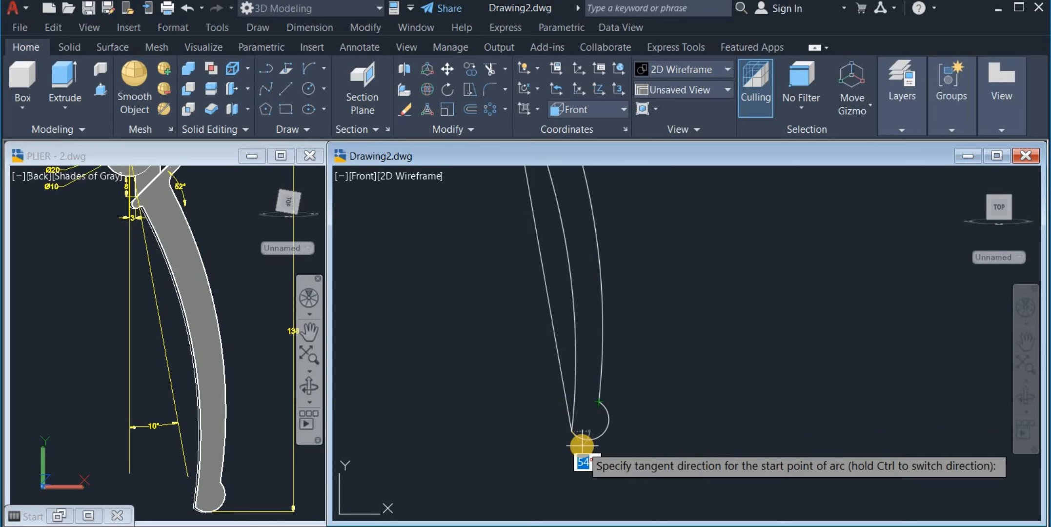
{"action": "left_click", "coordinate": [581, 445]}
- Erase the slanted construction line running from the pivot centre to the handle's lower end
{"action": "scroll", "coordinate": [647, 392], "scroll_direction": "down", "scroll_amount": 5}
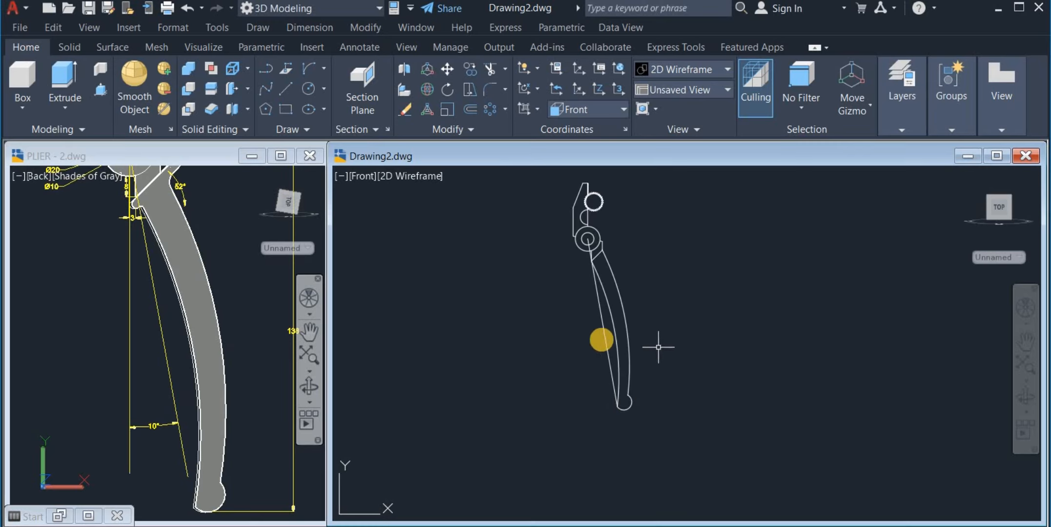
{"action": "left_click", "coordinate": [602, 338]}
{"action": "right_click", "coordinate": [668, 285]}
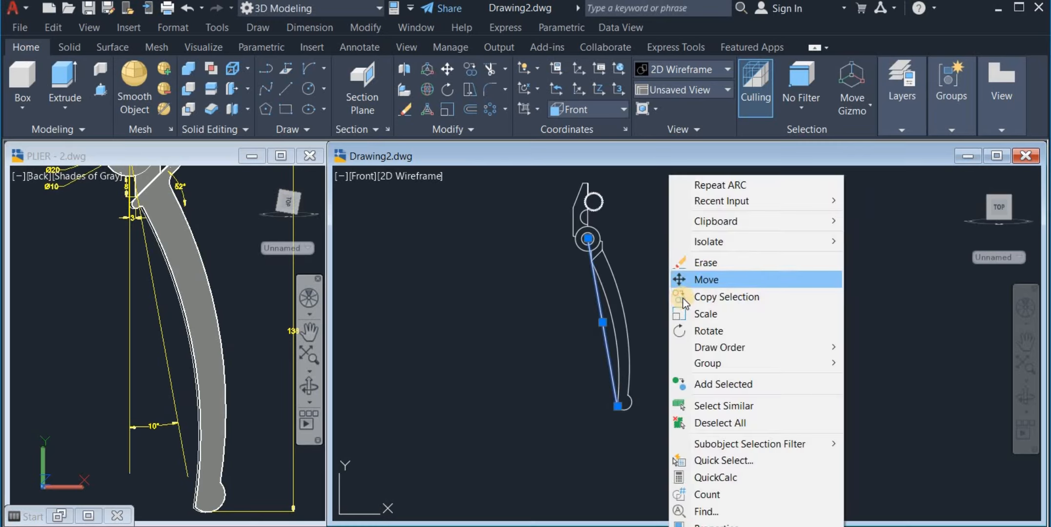
{"action": "left_click", "coordinate": [706, 263]}
{"action": "middle_click_drag", "start_coordinate": [668, 289], "coordinate": [683, 327]}
{"action": "scroll", "coordinate": [662, 289], "scroll_direction": "up", "scroll_amount": 2}
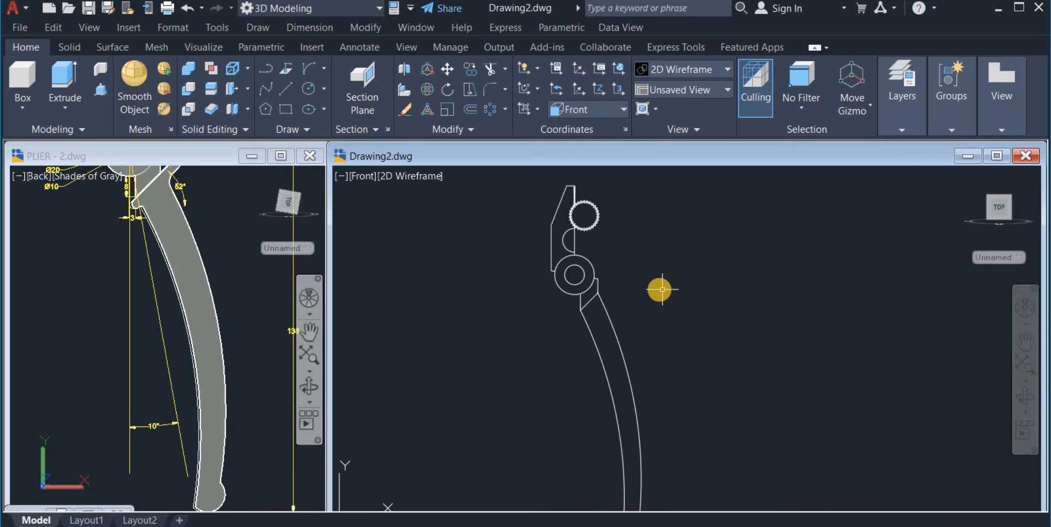
- Draw a 45° line about 17 long from the slanted edge's lower end below the pivot, extending past the handle's outer arc
{"action": "left_click", "coordinate": [244, 305]}
{"action": "mouse_move", "coordinate": [244, 306]}
{"action": "middle_mouse_down"}
{"action": "mouse_move", "coordinate": [239, 405]}
{"action": "mouse_move", "coordinate": [253, 444]}
{"action": "middle_mouse_up"}
{"action": "scroll", "coordinate": [164, 330], "scroll_direction": "up", "scroll_amount": 2}
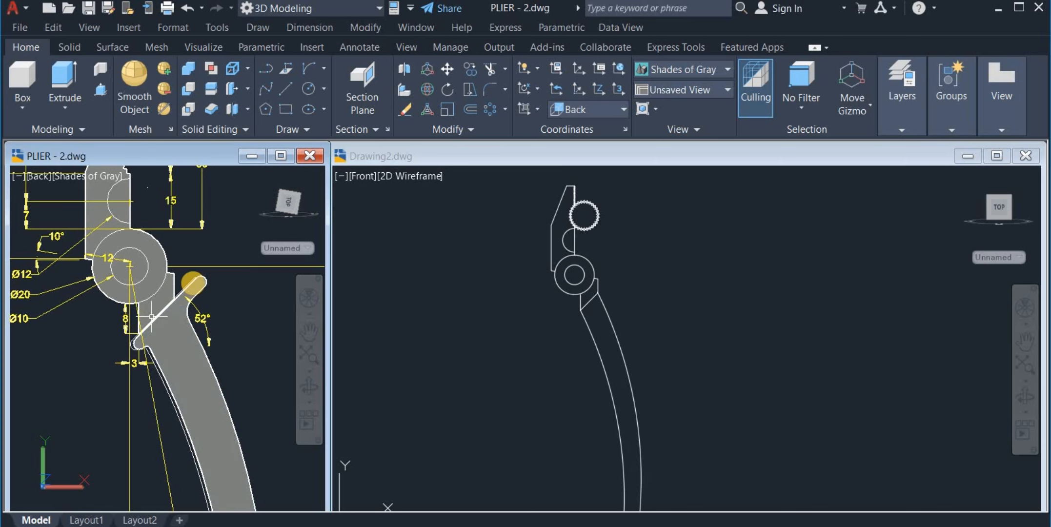
{"action": "key", "text": "ctrl+Tab"}
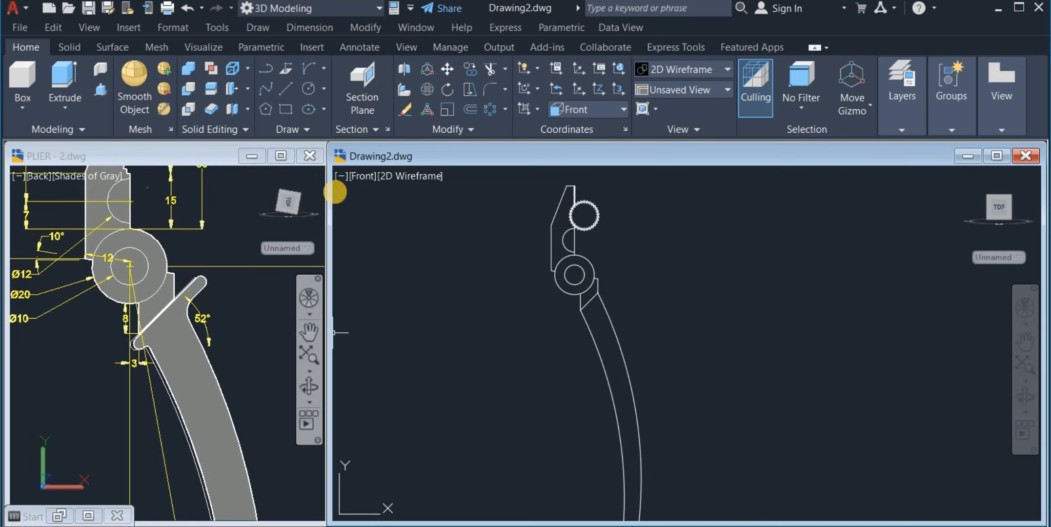
{"action": "left_click", "coordinate": [286, 90]}
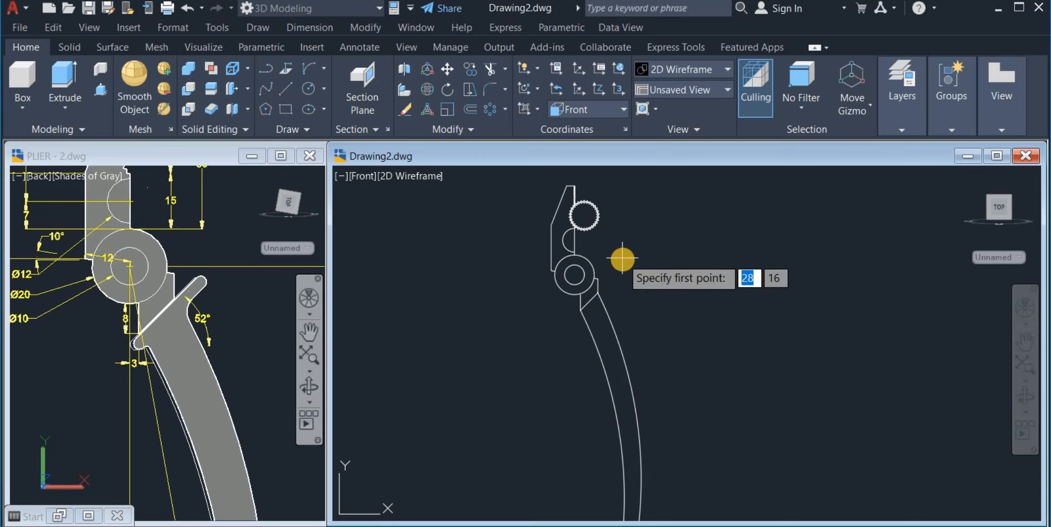
{"action": "scroll", "coordinate": [622, 258], "scroll_direction": "up", "scroll_amount": 2}
{"action": "scroll", "coordinate": [607, 305], "scroll_direction": "up", "scroll_amount": 2}
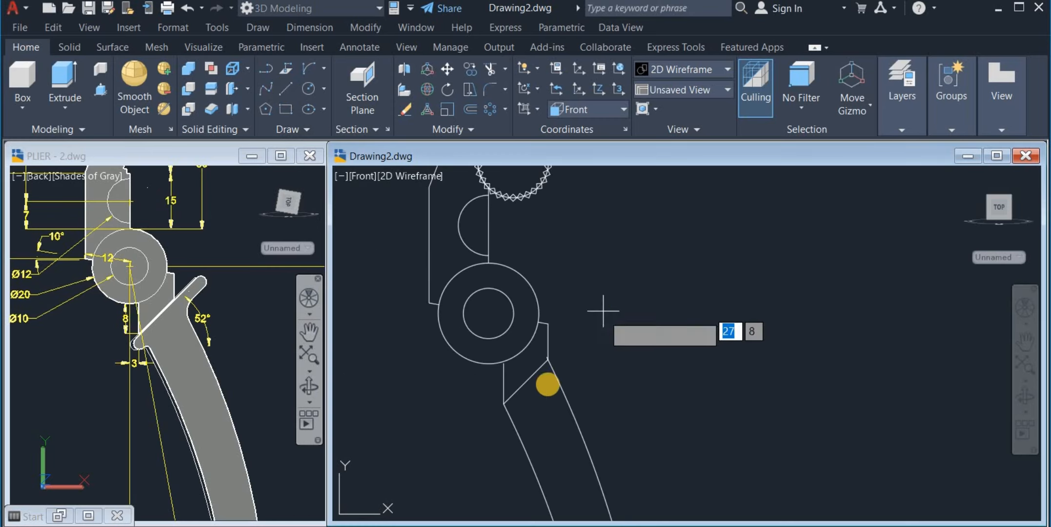
{"action": "left_click", "coordinate": [503, 403]}
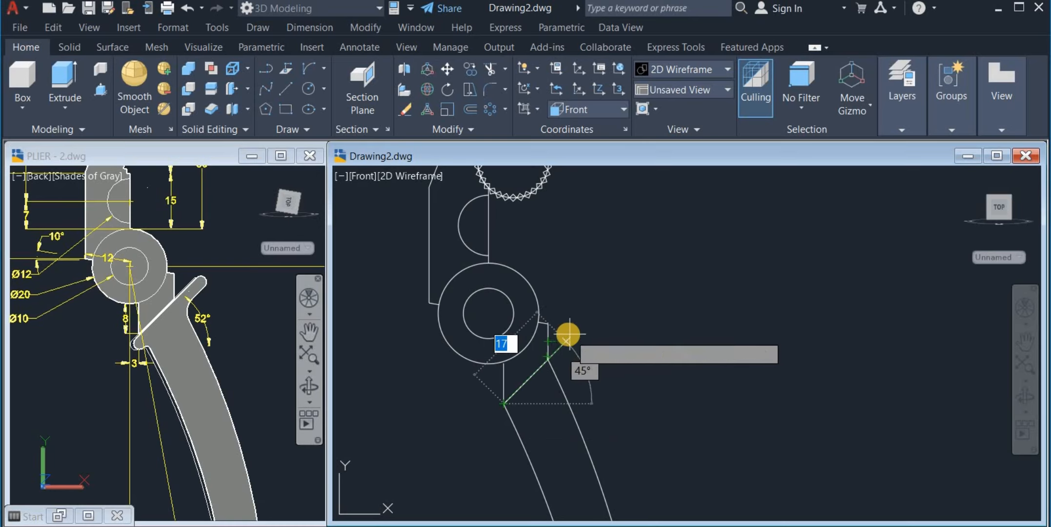
{"action": "left_click", "coordinate": [565, 337]}
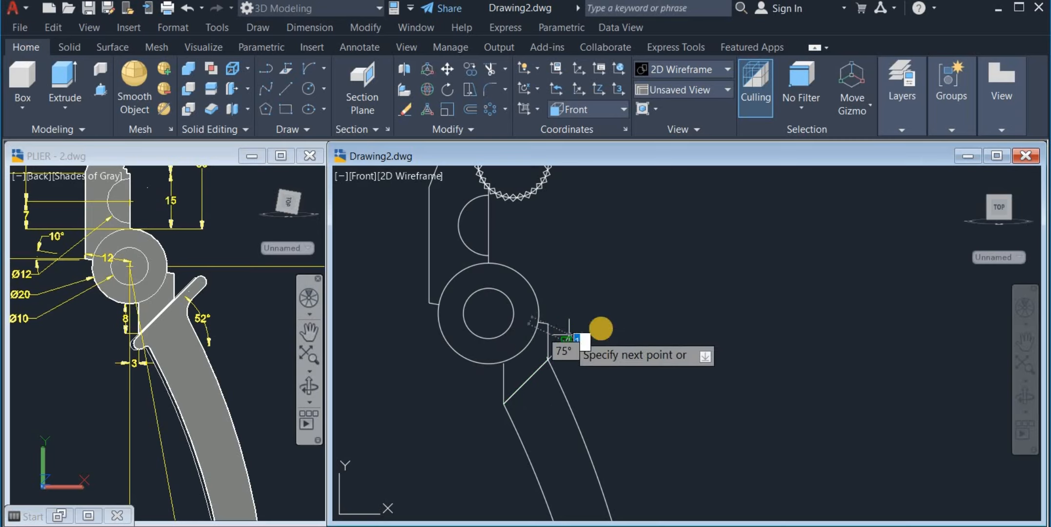
{"action": "right_click", "coordinate": [613, 326]}
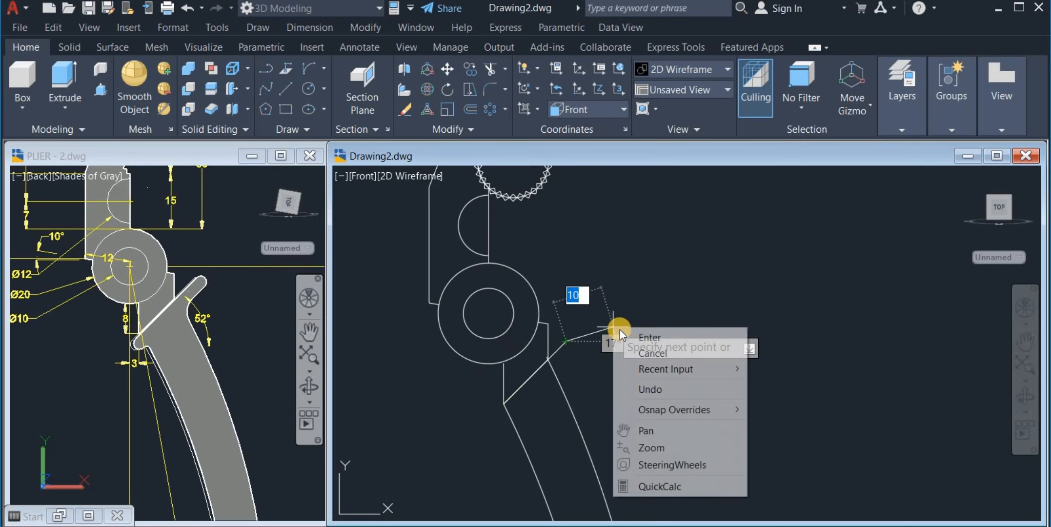
{"action": "left_click", "coordinate": [634, 337]}
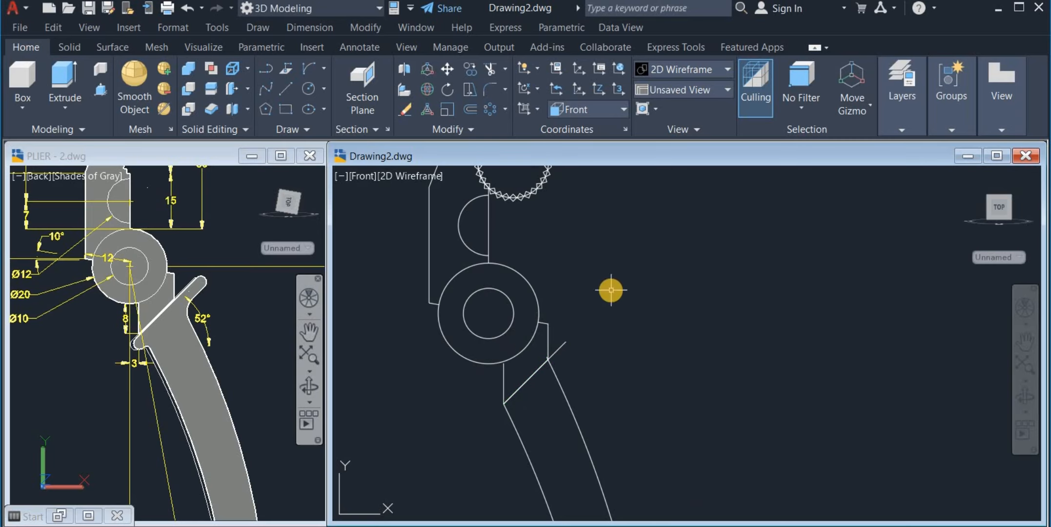
- Offset the extended 45° line by 2 toward the handle
{"action": "scroll", "coordinate": [617, 281], "scroll_direction": "down", "scroll_amount": 2}
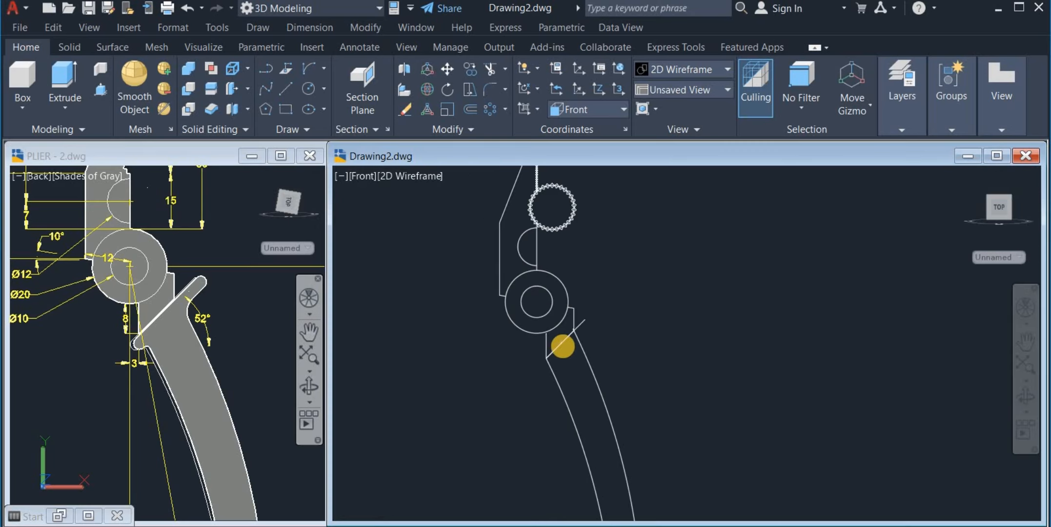
{"action": "scroll", "coordinate": [563, 345], "scroll_direction": "up", "scroll_amount": 4}
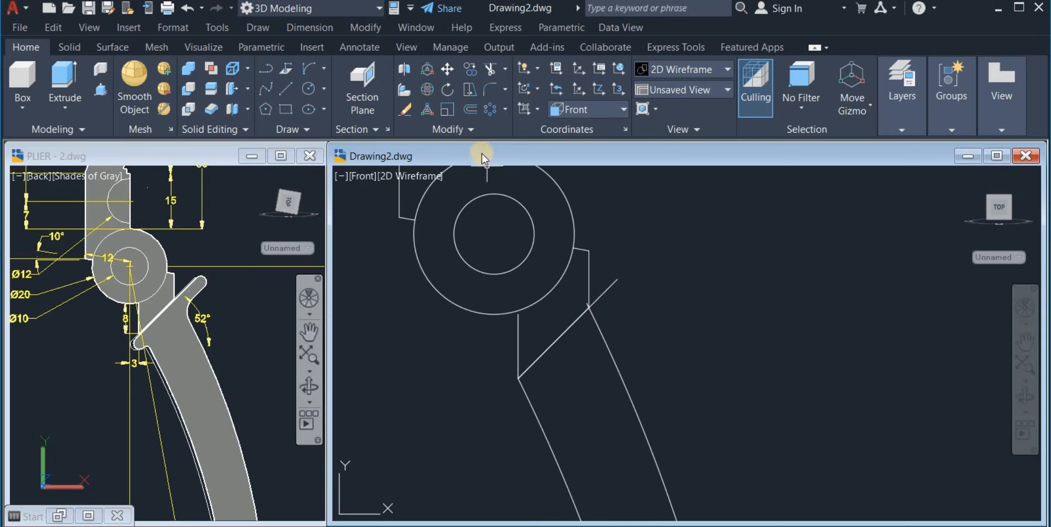
{"action": "left_click", "coordinate": [468, 110]}
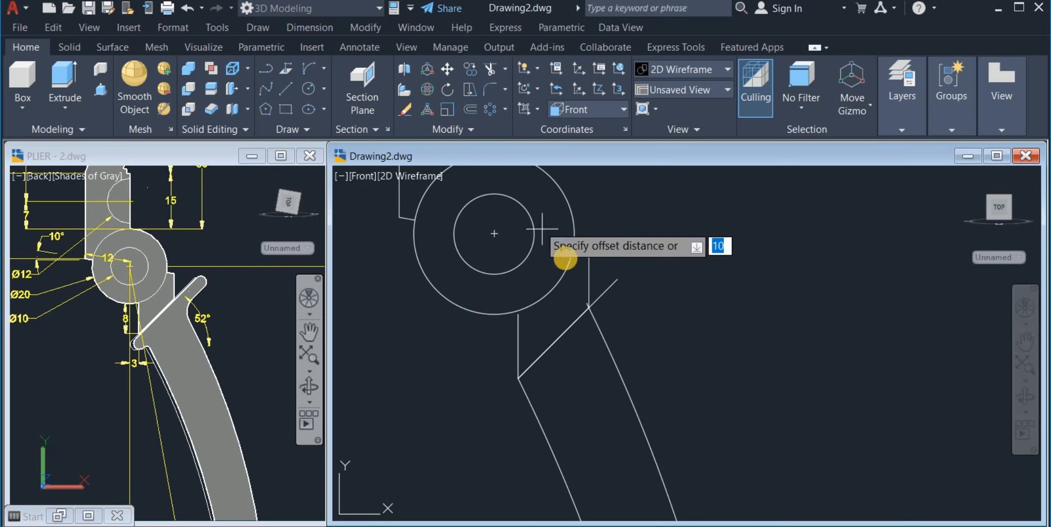
{"action": "type", "text": "2"}
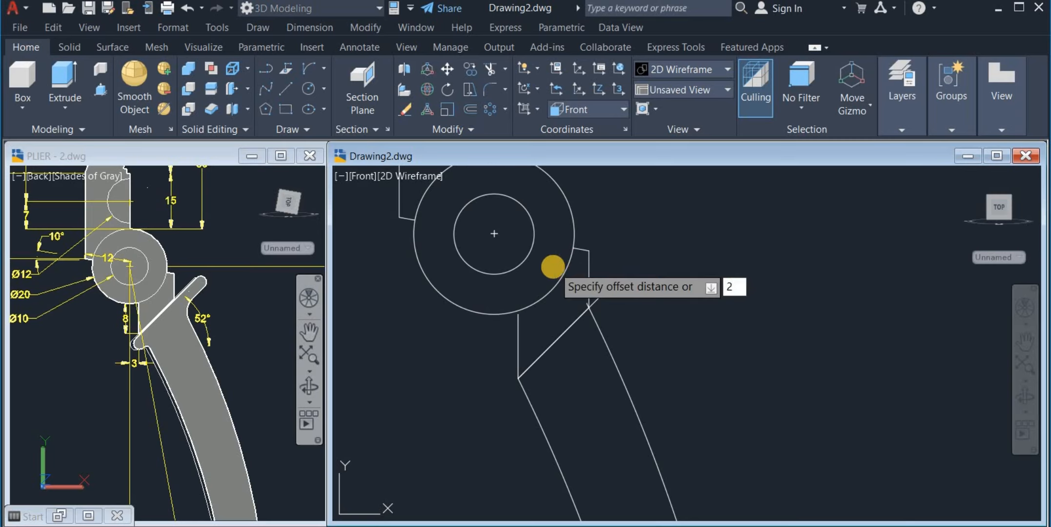
{"action": "key", "text": "Return"}
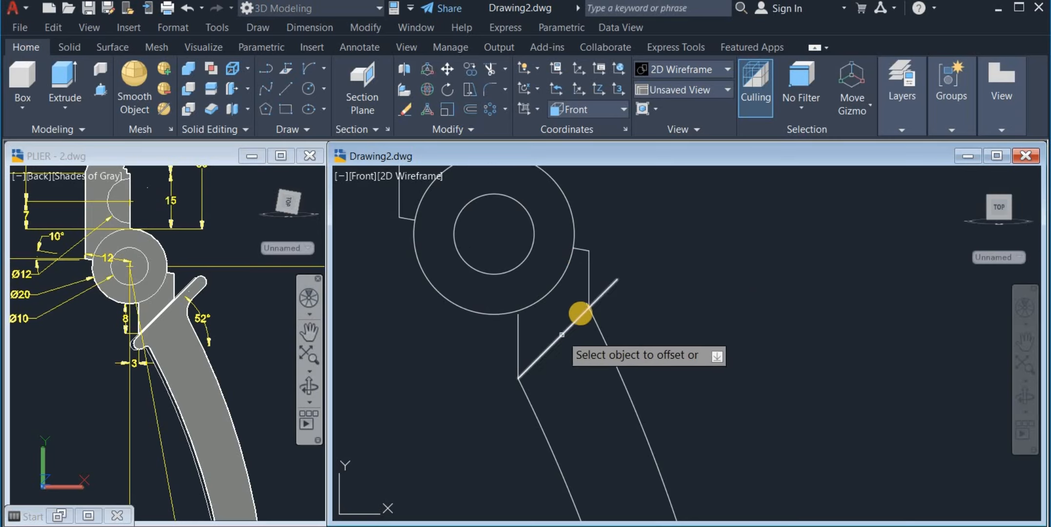
{"action": "left_click", "coordinate": [603, 301]}
{"action": "left_click", "coordinate": [608, 300]}
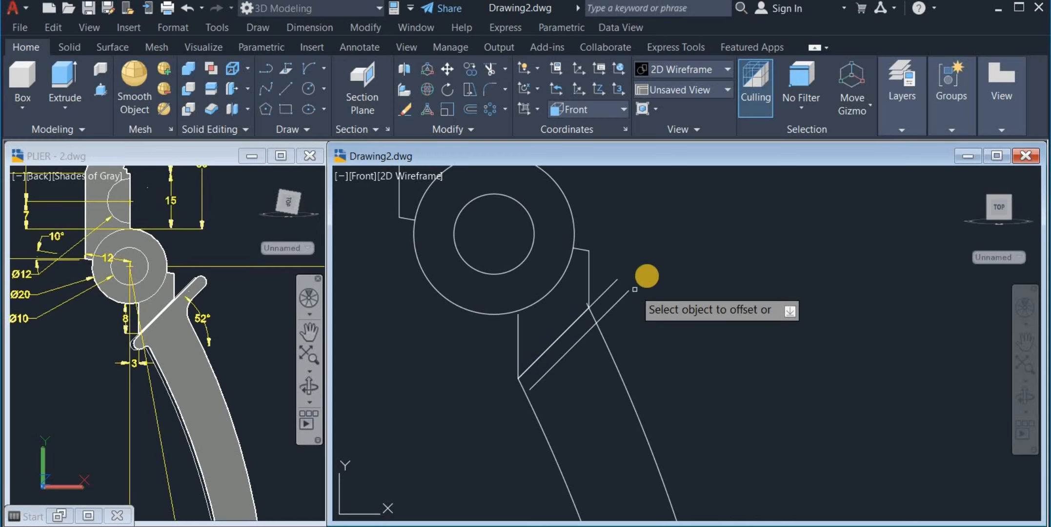
{"action": "right_click", "coordinate": [657, 282]}
{"action": "left_click", "coordinate": [658, 284]}
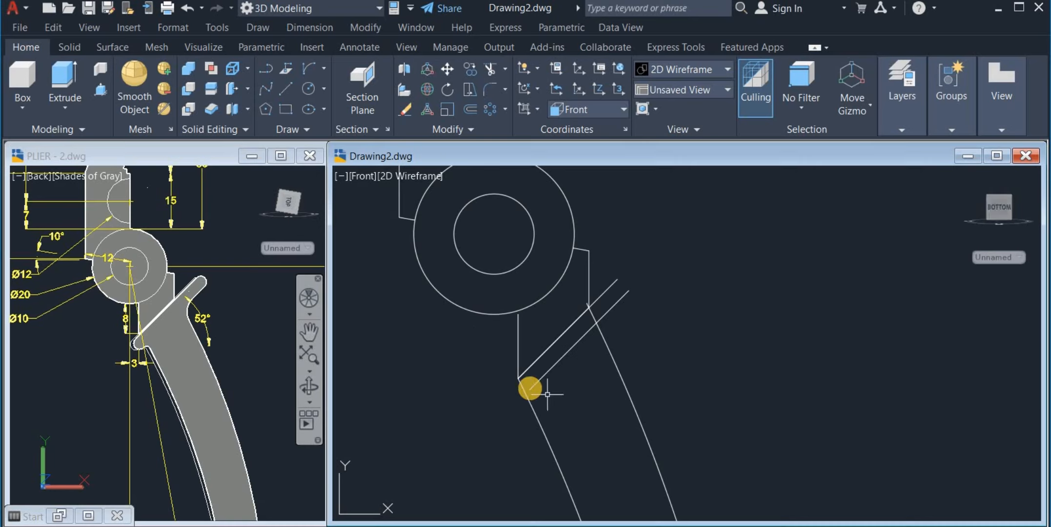
- Extend the offset line's lower end to meet the handle's inner arc
{"action": "left_click", "coordinate": [504, 72]}
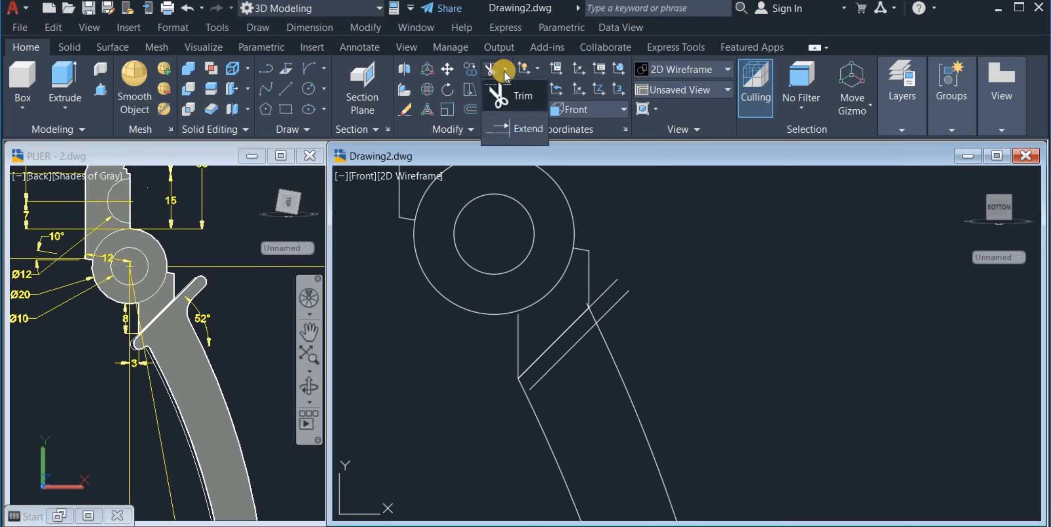
{"action": "left_click", "coordinate": [533, 133]}
{"action": "scroll", "coordinate": [544, 376], "scroll_direction": "up", "scroll_amount": 3}
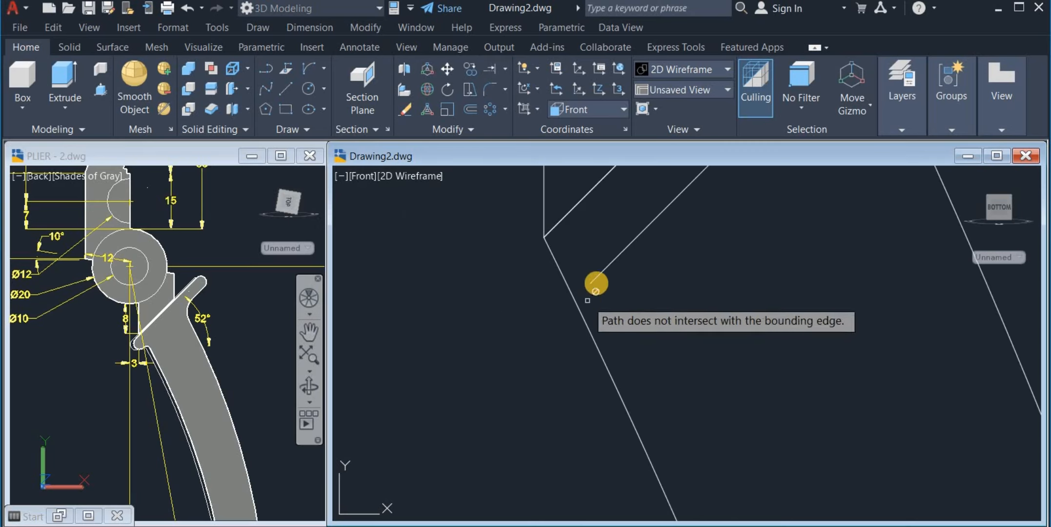
{"action": "scroll", "coordinate": [558, 259], "scroll_direction": "down", "scroll_amount": 4}
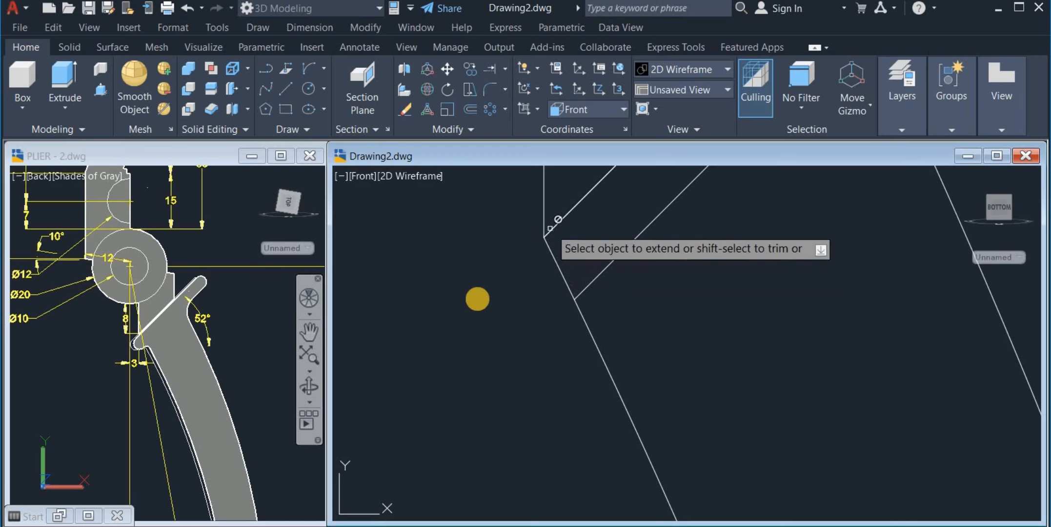
{"action": "scroll", "coordinate": [570, 291], "scroll_direction": "down", "scroll_amount": 3}
{"action": "right_click", "coordinate": [588, 291]}
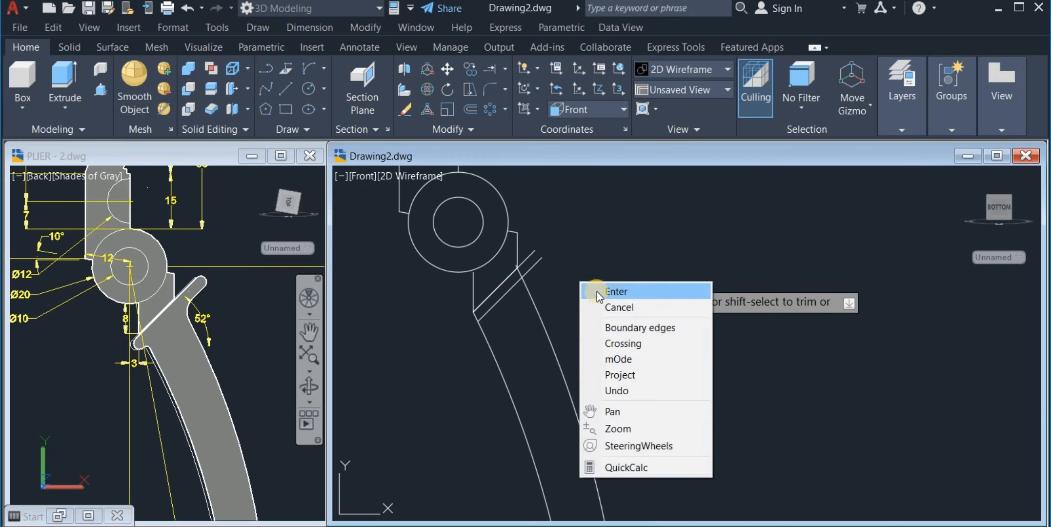
{"action": "left_click", "coordinate": [596, 291]}
{"action": "left_click", "coordinate": [545, 255]}
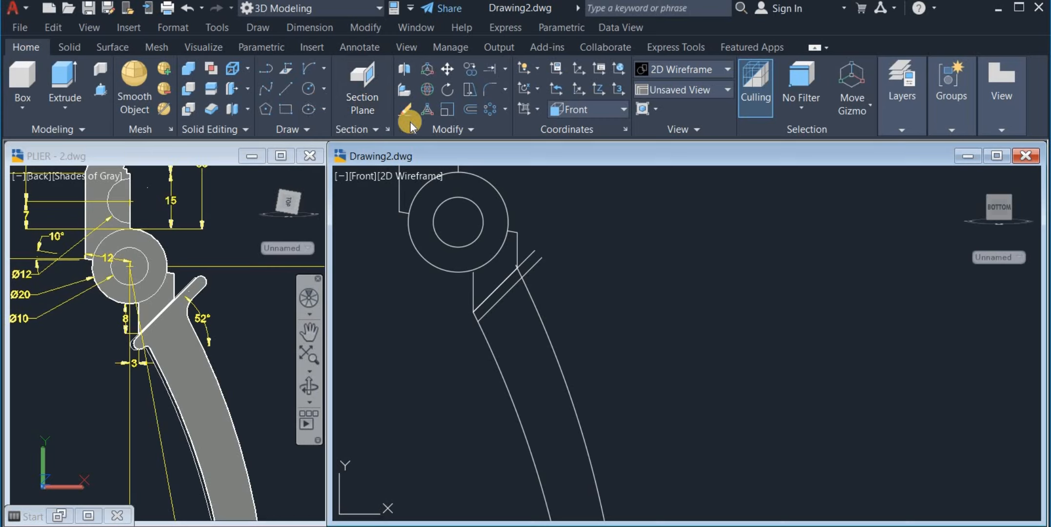
- Round off the upper ends of the two parallel 45° lines with an outward-bulging Start, End, Direction arc
{"action": "left_click", "coordinate": [324, 68]}
{"action": "left_click", "coordinate": [390, 268]}
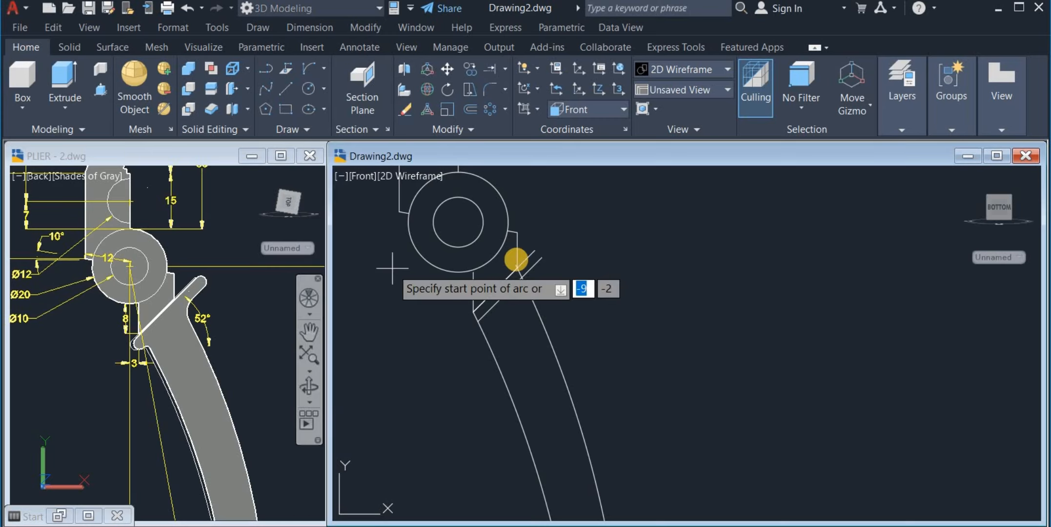
{"action": "scroll", "coordinate": [532, 251], "scroll_direction": "up", "scroll_amount": 5}
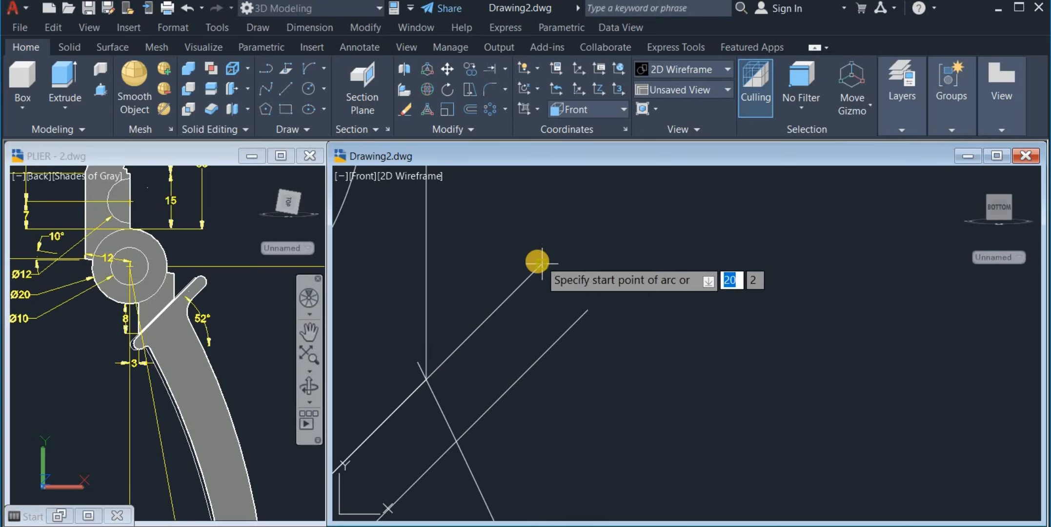
{"action": "left_click", "coordinate": [541, 264]}
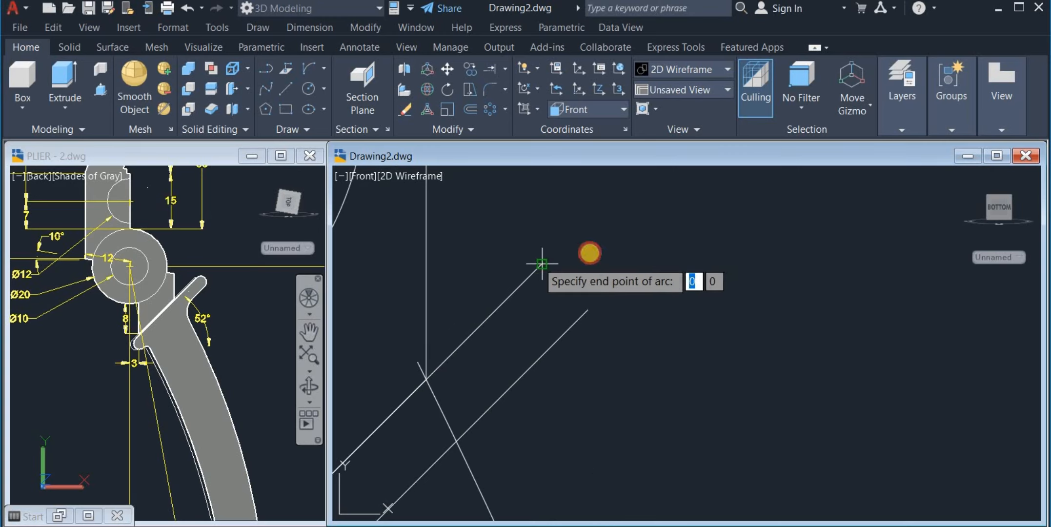
{"action": "left_click", "coordinate": [589, 308]}
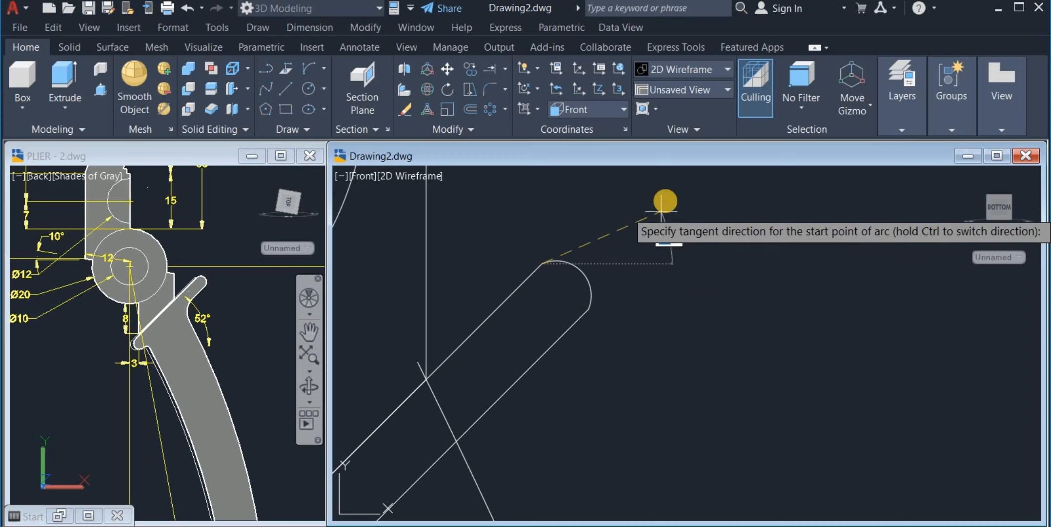
{"action": "left_click", "coordinate": [609, 214]}
{"action": "scroll", "coordinate": [512, 346], "scroll_direction": "down", "scroll_amount": 4}
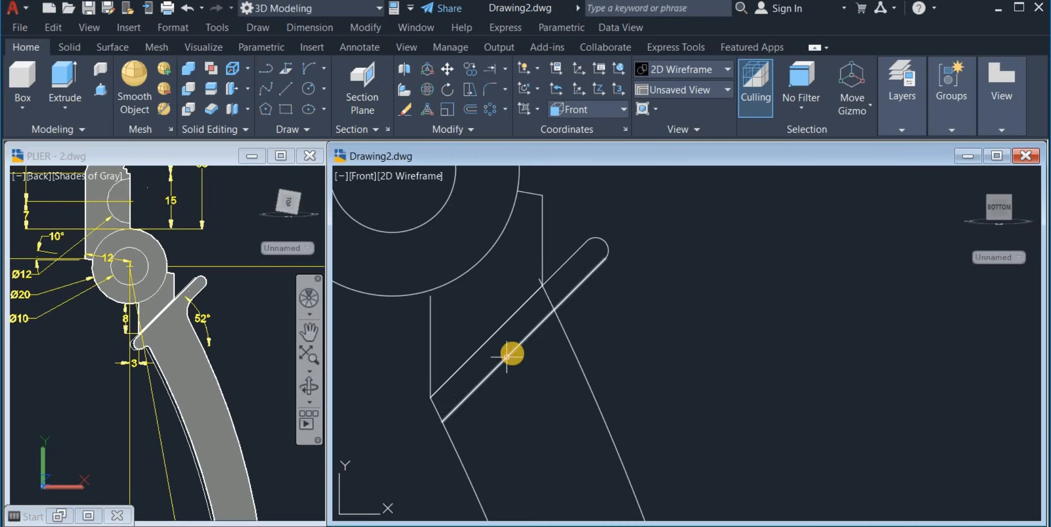
- Close the lower ends of the two parallel 45° lines with a rounded arc bulging outward from the handle
{"action": "scroll", "coordinate": [507, 355], "scroll_direction": "down", "scroll_amount": 2}
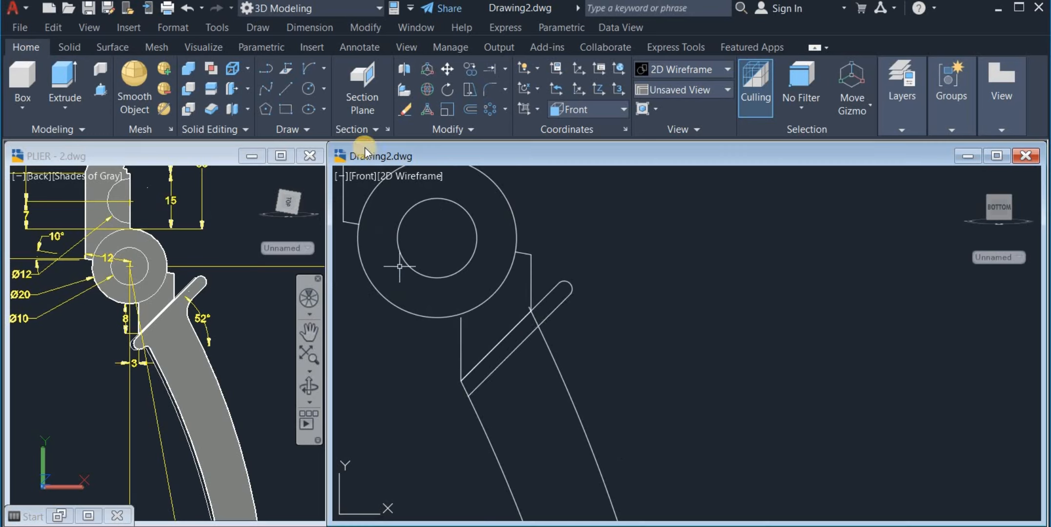
{"action": "right_click", "coordinate": [611, 248]}
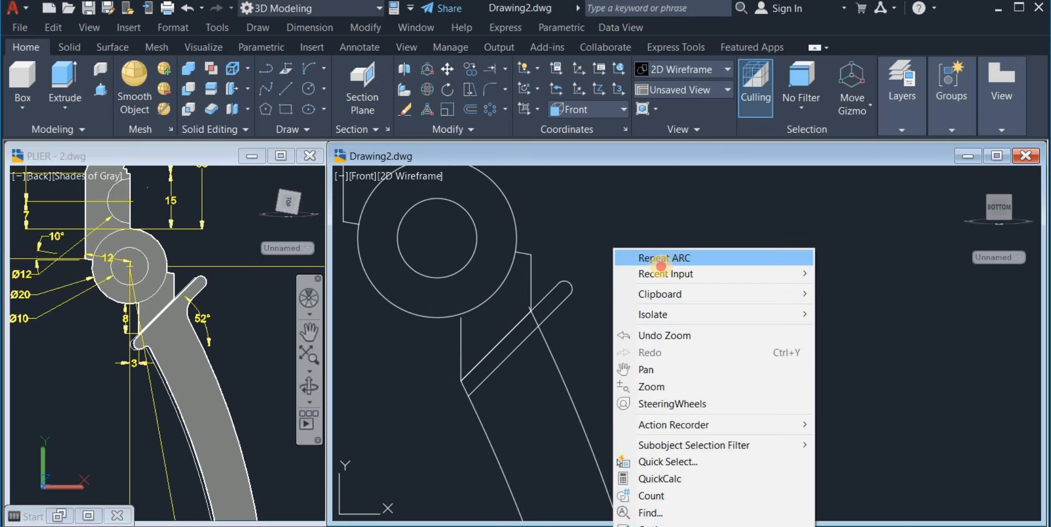
{"action": "left_click", "coordinate": [660, 262]}
{"action": "scroll", "coordinate": [441, 408], "scroll_direction": "up", "scroll_amount": 5}
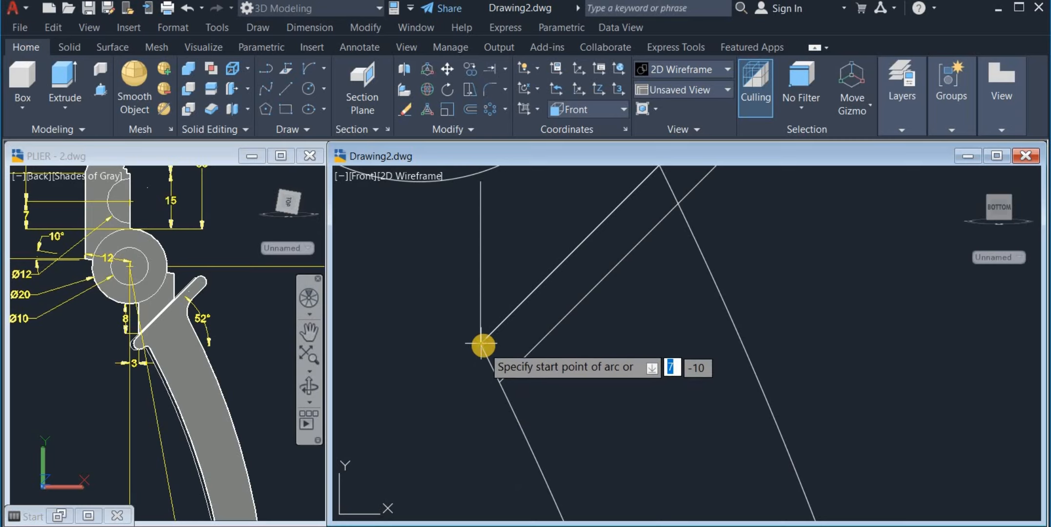
{"action": "left_click", "coordinate": [481, 343]}
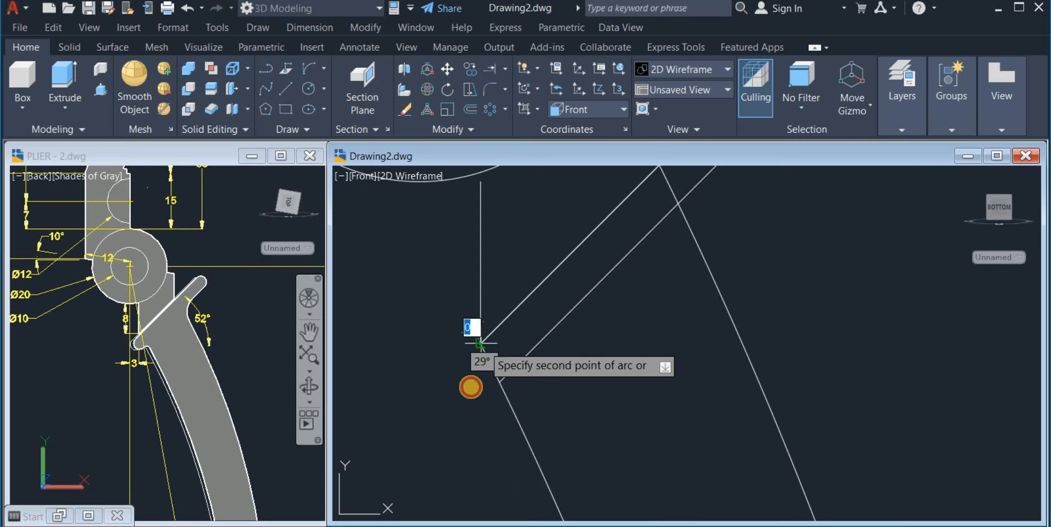
{"action": "left_click", "coordinate": [498, 382]}
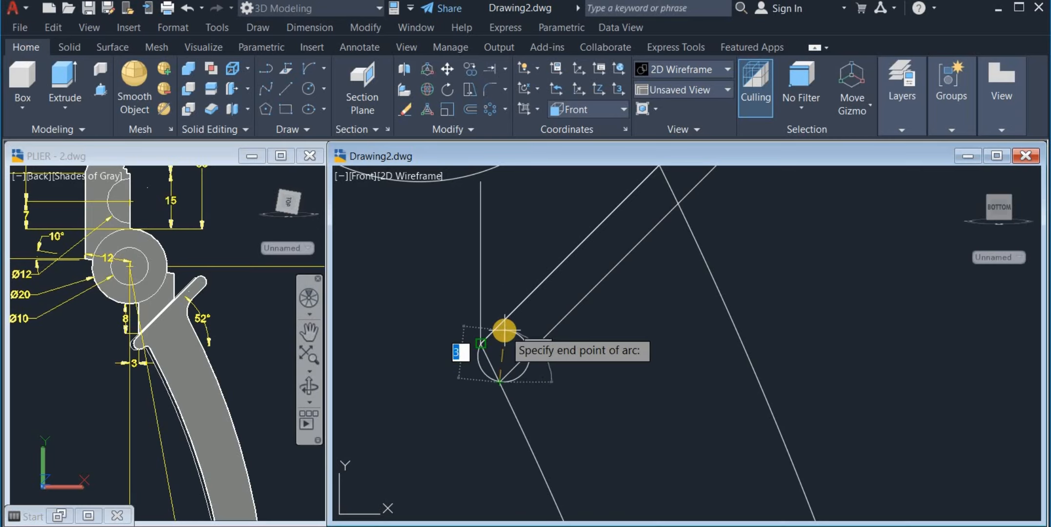
{"action": "left_click", "coordinate": [503, 330]}
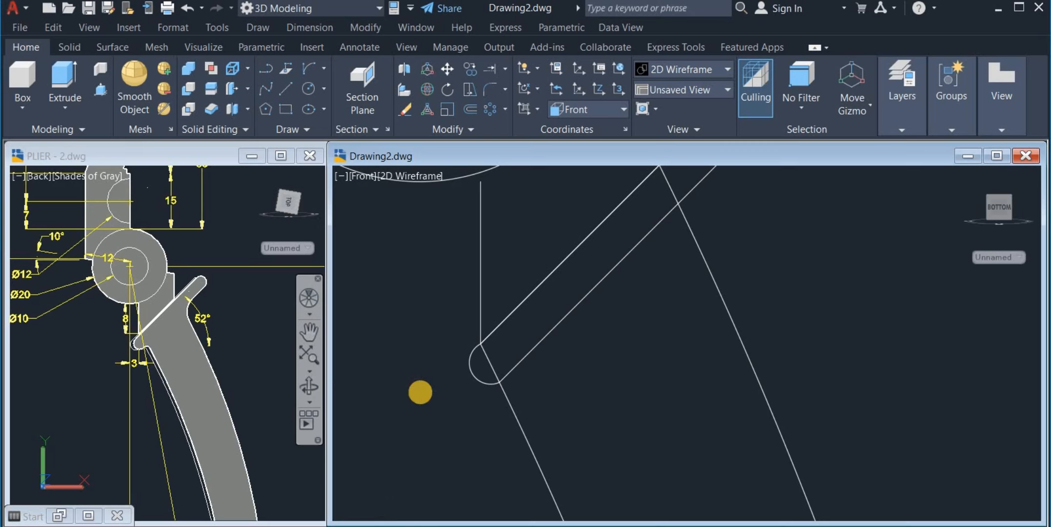
- Trim the parts of the inner and outer handle arcs lying between the two parallel 45° lines
{"action": "scroll", "coordinate": [420, 392], "scroll_direction": "down", "scroll_amount": 2}
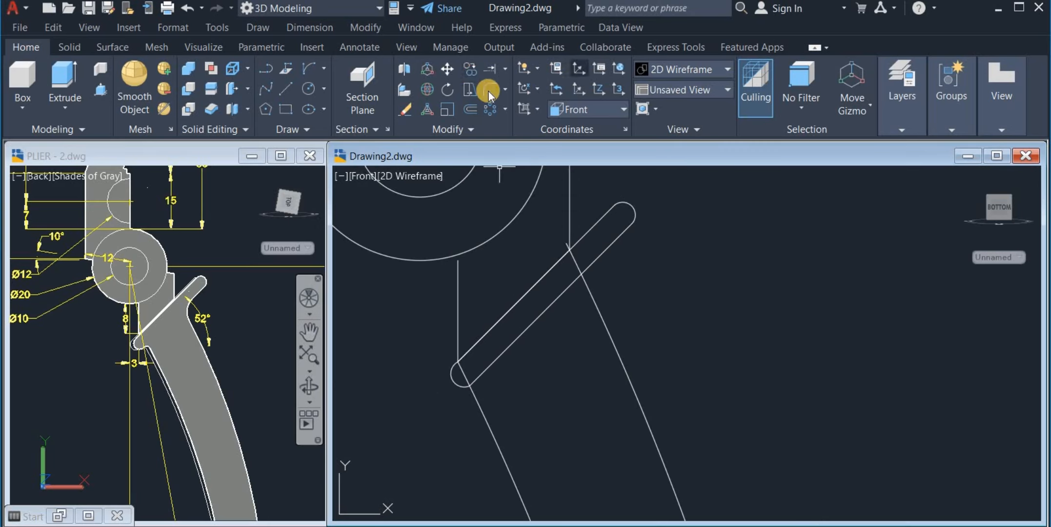
{"action": "left_click", "coordinate": [505, 69]}
{"action": "left_click", "coordinate": [495, 102]}
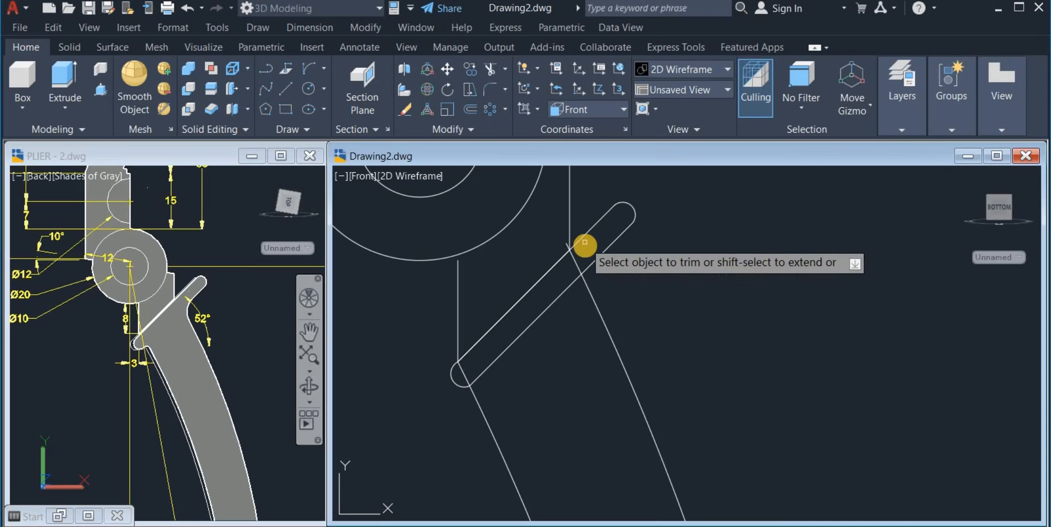
{"action": "left_click", "coordinate": [587, 246]}
{"action": "left_click", "coordinate": [570, 274]}
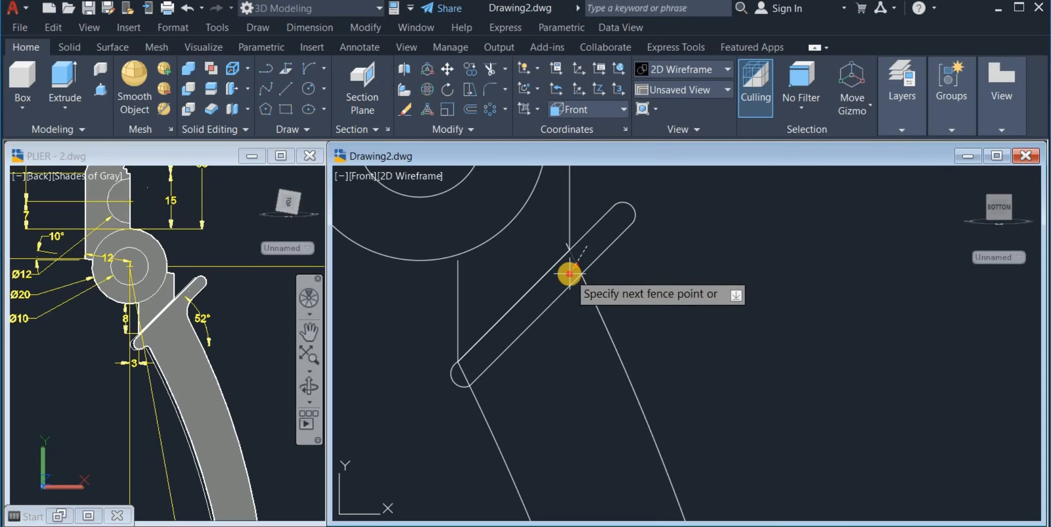
{"action": "left_click", "coordinate": [469, 364]}
{"action": "left_click", "coordinate": [521, 368]}
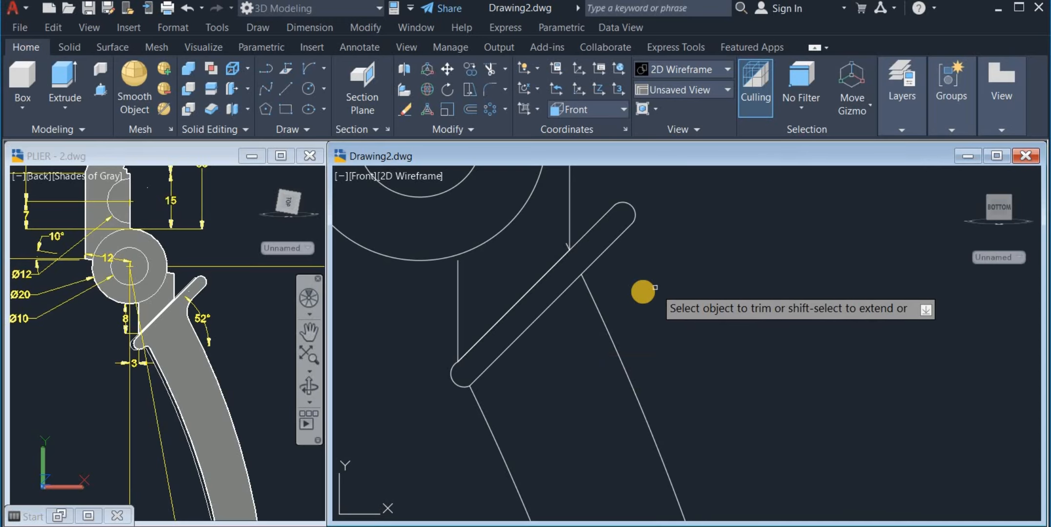
- Trim away the lower 45° collar line between the handle's inner and outer arcs
{"action": "left_click", "coordinate": [554, 320]}
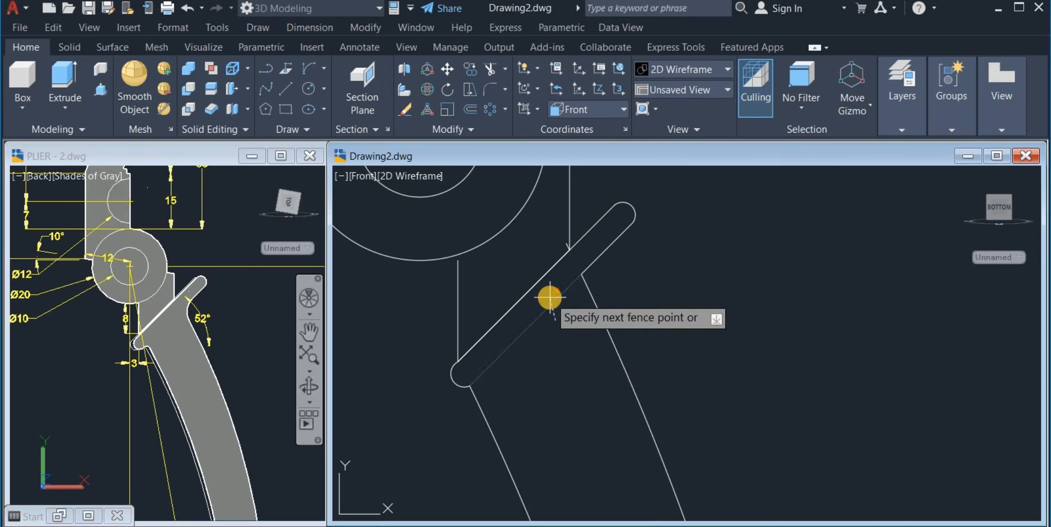
{"action": "left_click", "coordinate": [550, 297]}
{"action": "right_click", "coordinate": [553, 360]}
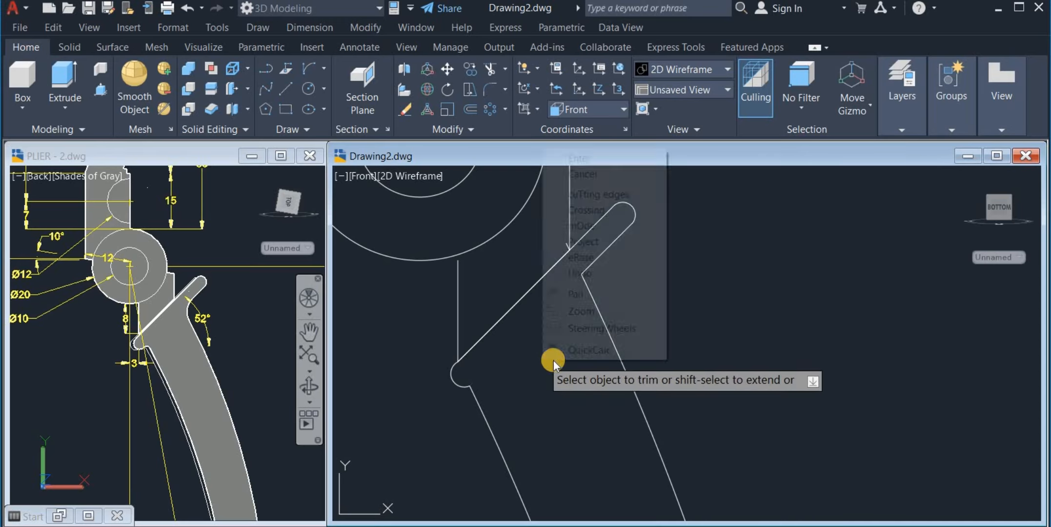
{"action": "left_click", "coordinate": [597, 160]}
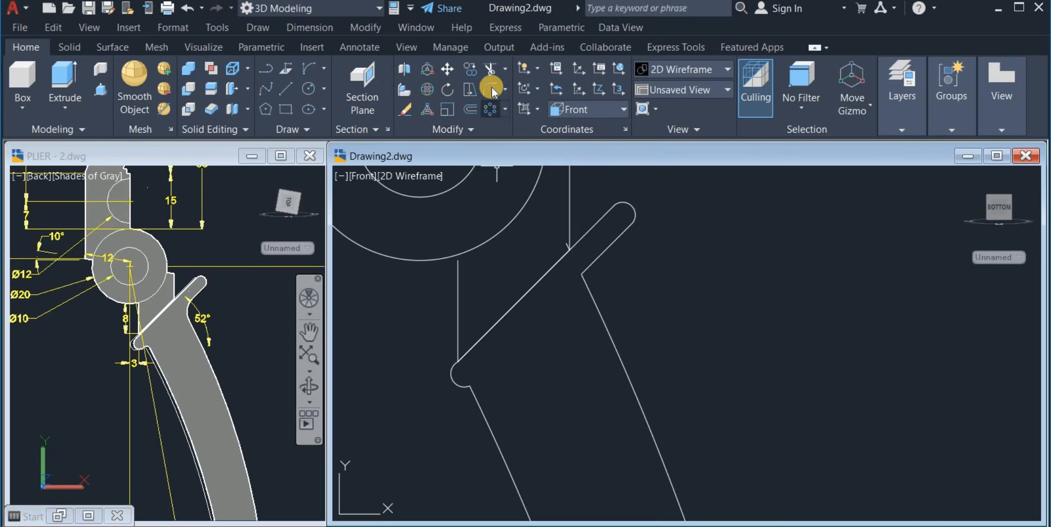
- Fillet the corner between the collar's short lower line and the handle's outer arc with radius 5
{"action": "right_click", "coordinate": [654, 290]}
{"action": "left_click", "coordinate": [681, 374]}
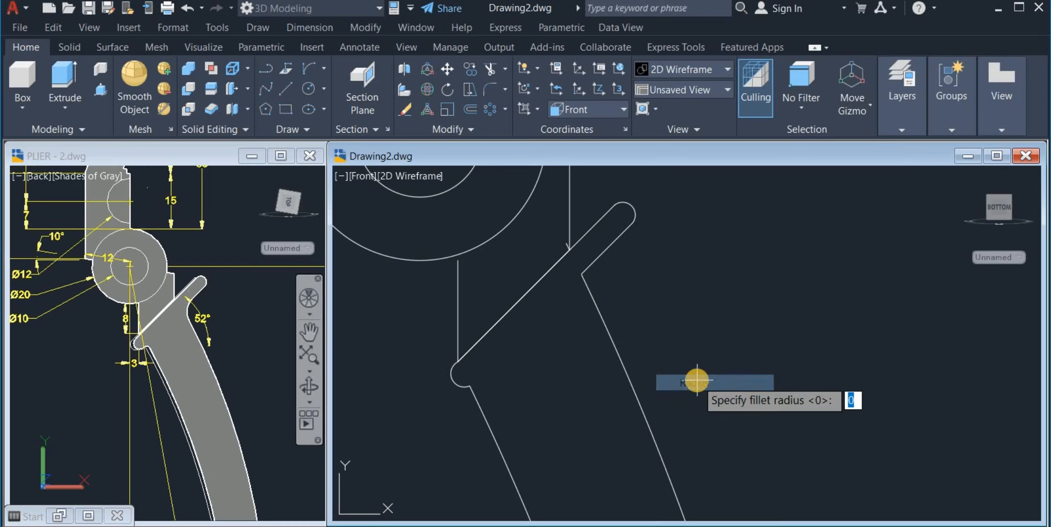
{"action": "type", "text": "5"}
{"action": "key", "text": "Return"}
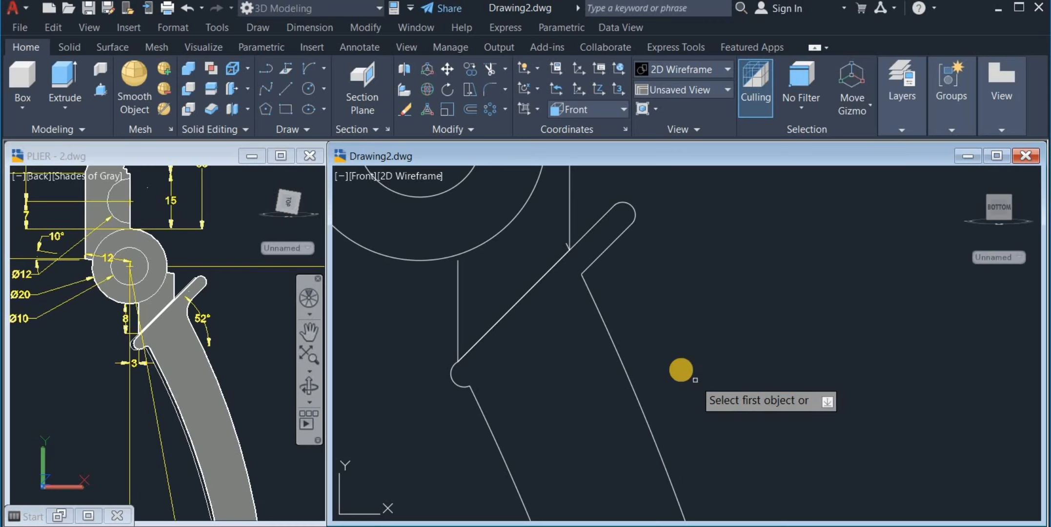
{"action": "left_click", "coordinate": [594, 263]}
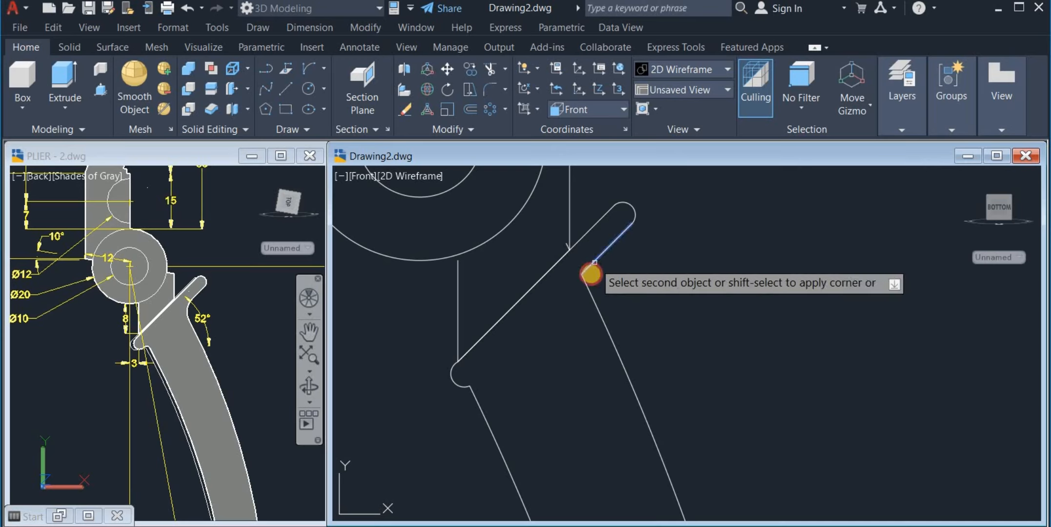
{"action": "left_click", "coordinate": [585, 287]}
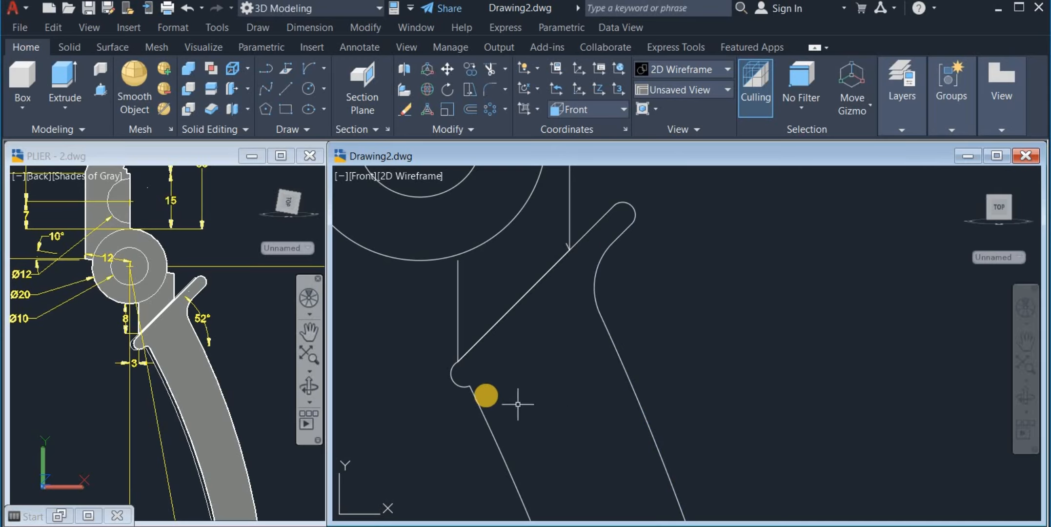
- Join the 45° collar lines, their rounded ends, the fillet, both handle arcs and the handle's end arc into one closed outline
{"action": "scroll", "coordinate": [536, 376], "scroll_direction": "down", "scroll_amount": 2}
{"action": "scroll", "coordinate": [616, 308], "scroll_direction": "down", "scroll_amount": 1}
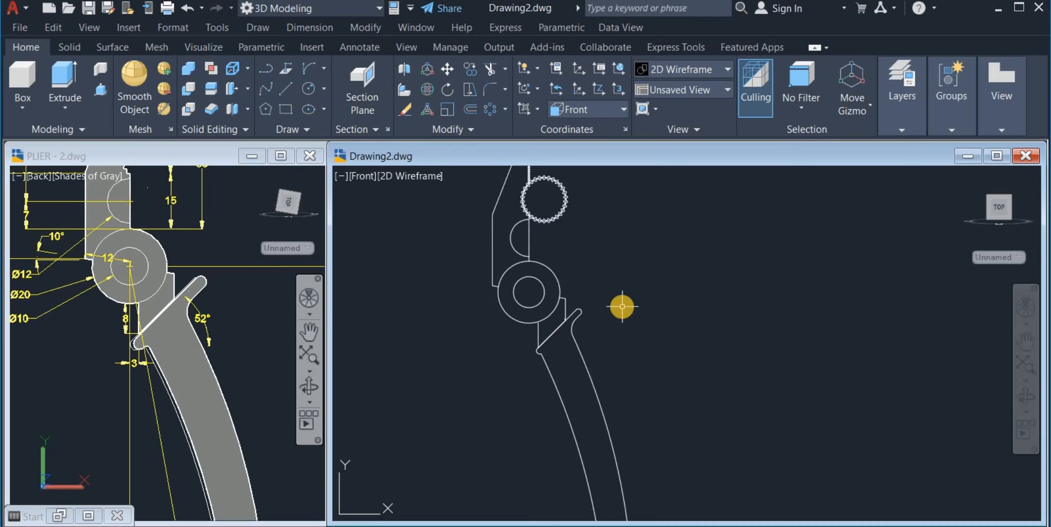
{"action": "scroll", "coordinate": [622, 306], "scroll_direction": "down", "scroll_amount": 2}
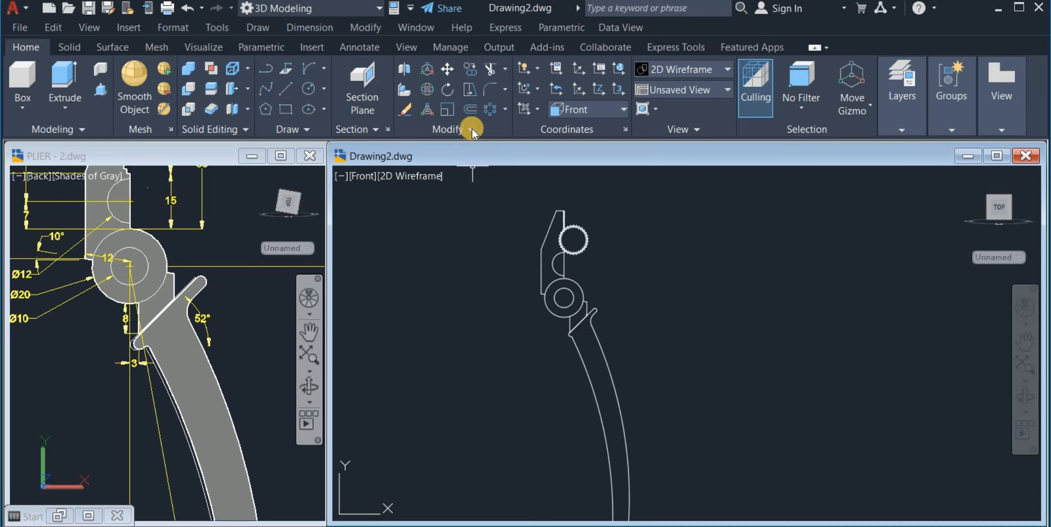
{"action": "left_click", "coordinate": [437, 128]}
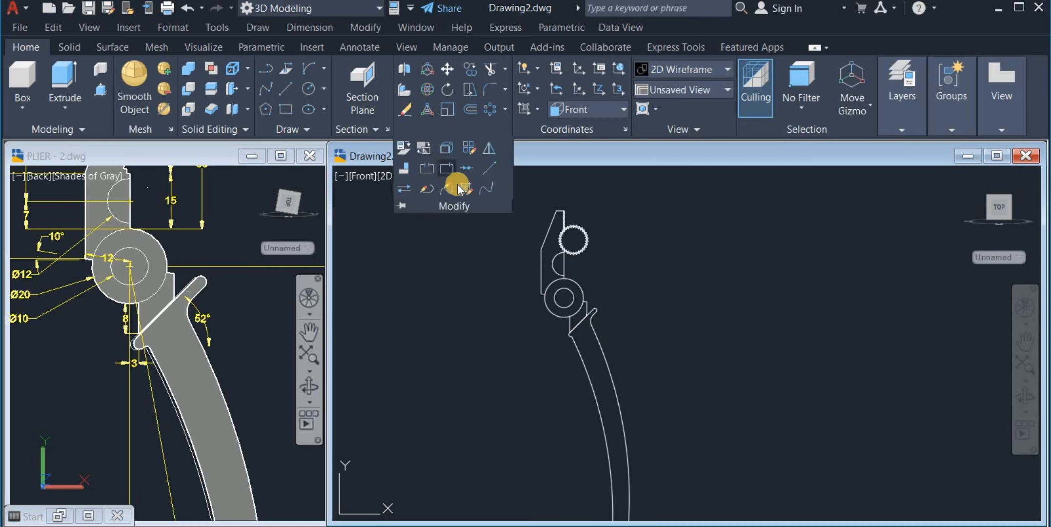
{"action": "left_click", "coordinate": [469, 168]}
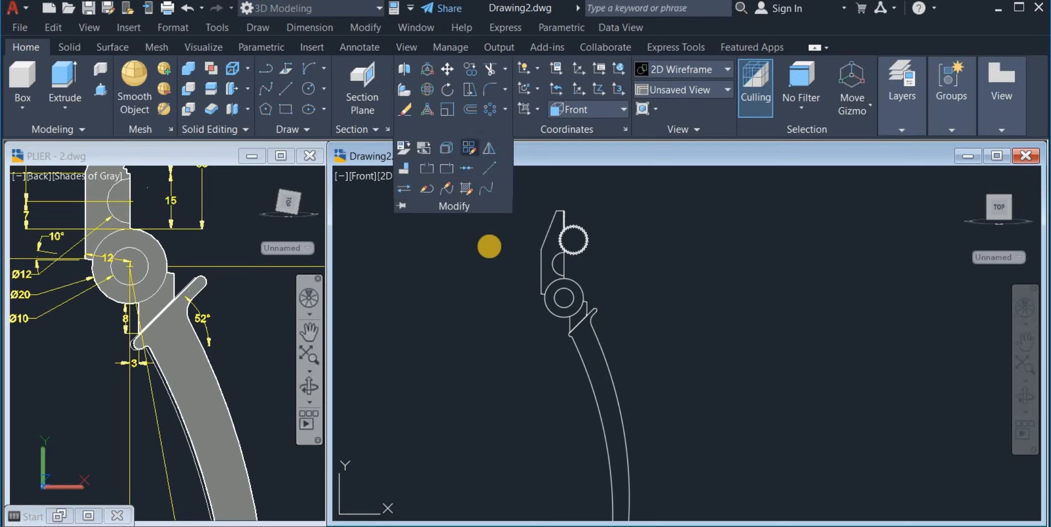
{"action": "scroll", "coordinate": [536, 339], "scroll_direction": "up", "scroll_amount": 2}
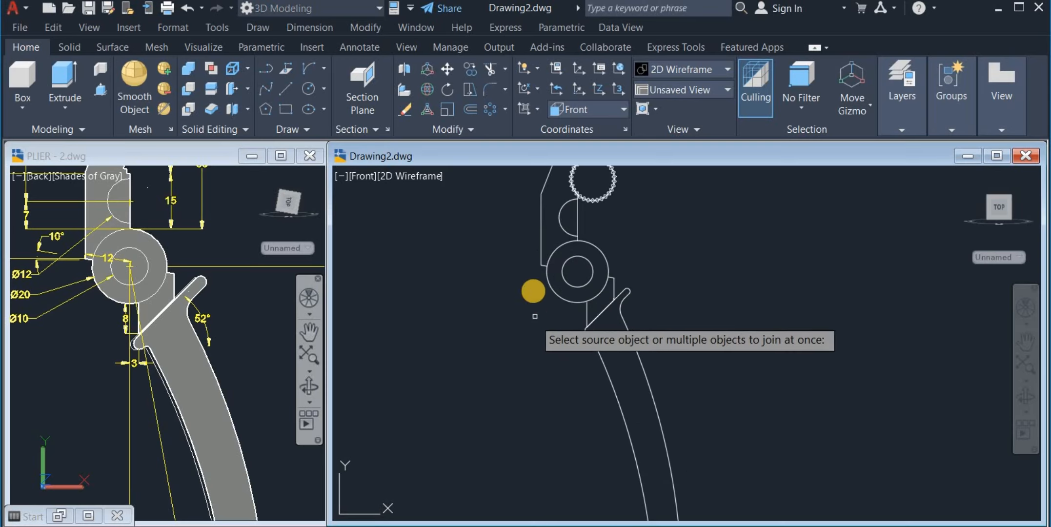
{"action": "scroll", "coordinate": [618, 298], "scroll_direction": "up", "scroll_amount": 2}
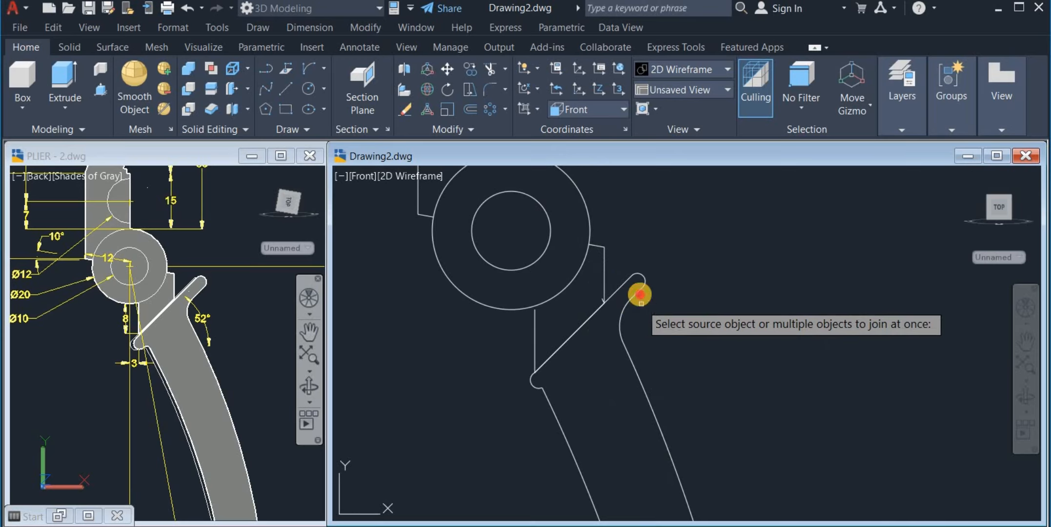
{"action": "left_click", "coordinate": [624, 274]}
{"action": "left_click", "coordinate": [600, 351]}
{"action": "left_click", "coordinate": [499, 357]}
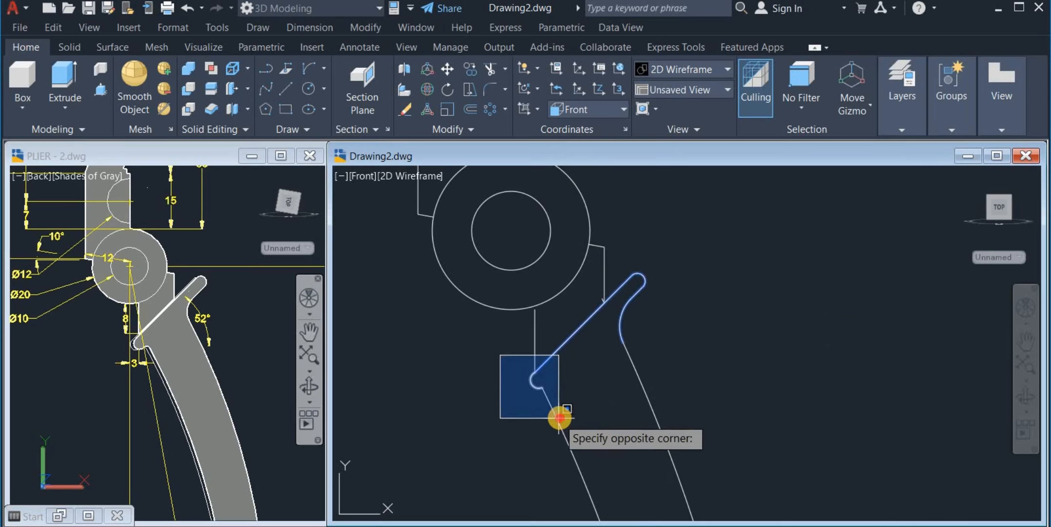
{"action": "left_click", "coordinate": [557, 417]}
{"action": "scroll", "coordinate": [558, 325], "scroll_direction": "down", "scroll_amount": 2}
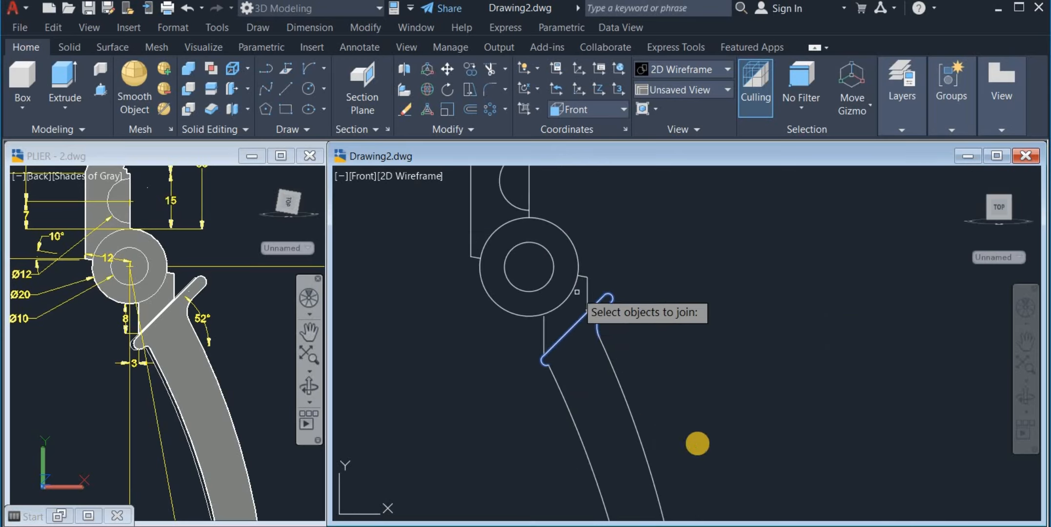
{"action": "left_click", "coordinate": [697, 441]}
{"action": "left_click", "coordinate": [495, 422]}
{"action": "scroll", "coordinate": [499, 422], "scroll_direction": "down", "scroll_amount": 3}
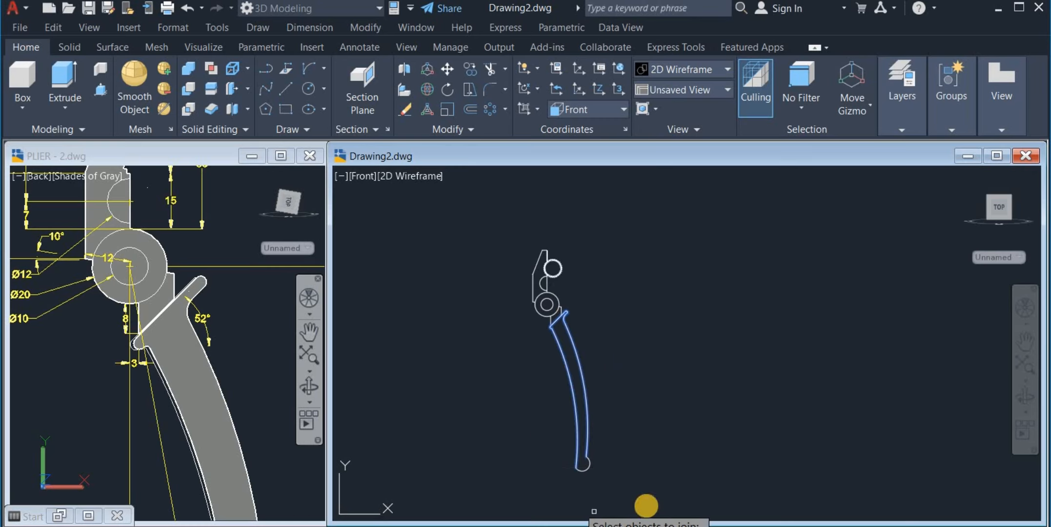
{"action": "left_click", "coordinate": [617, 484]}
{"action": "left_click", "coordinate": [566, 454]}
{"action": "key", "text": "Return"}
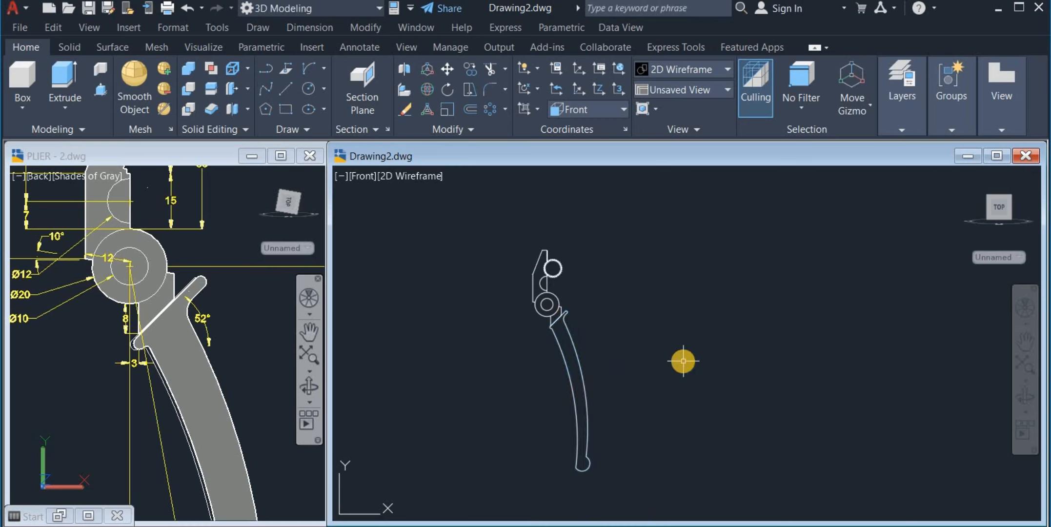
- Switch the Drawing2 view to SE Isometric and frame the plier's jaw and pivot
{"action": "scroll", "coordinate": [652, 415], "scroll_direction": "up", "scroll_amount": 4}
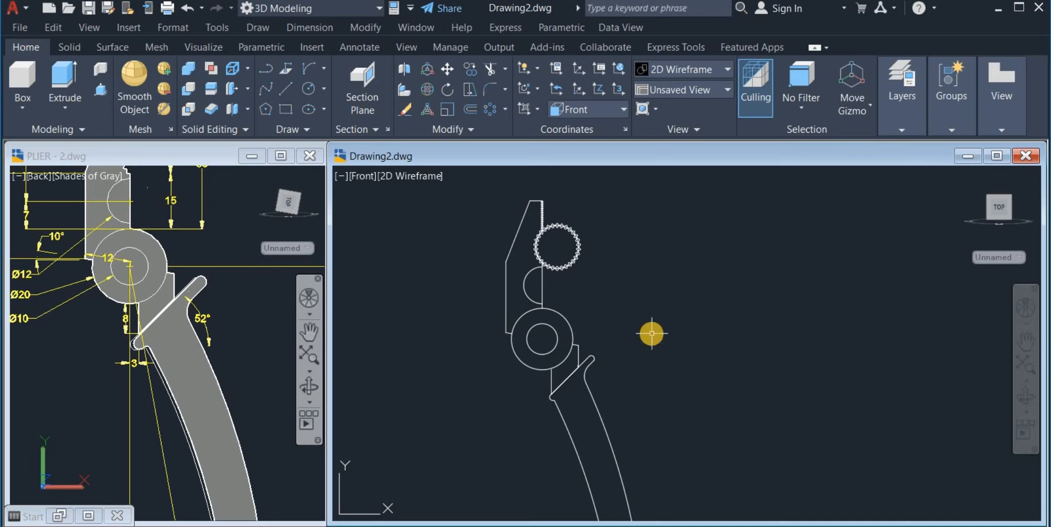
{"action": "middle_click_drag", "start_coordinate": [653, 331], "coordinate": [701, 291]}
{"action": "left_click", "coordinate": [682, 91]}
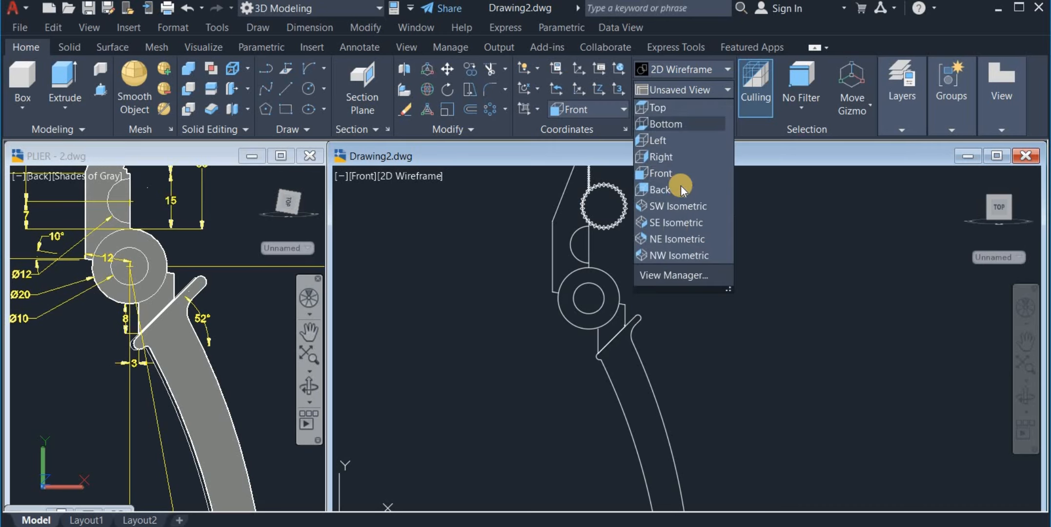
{"action": "left_click", "coordinate": [681, 224]}
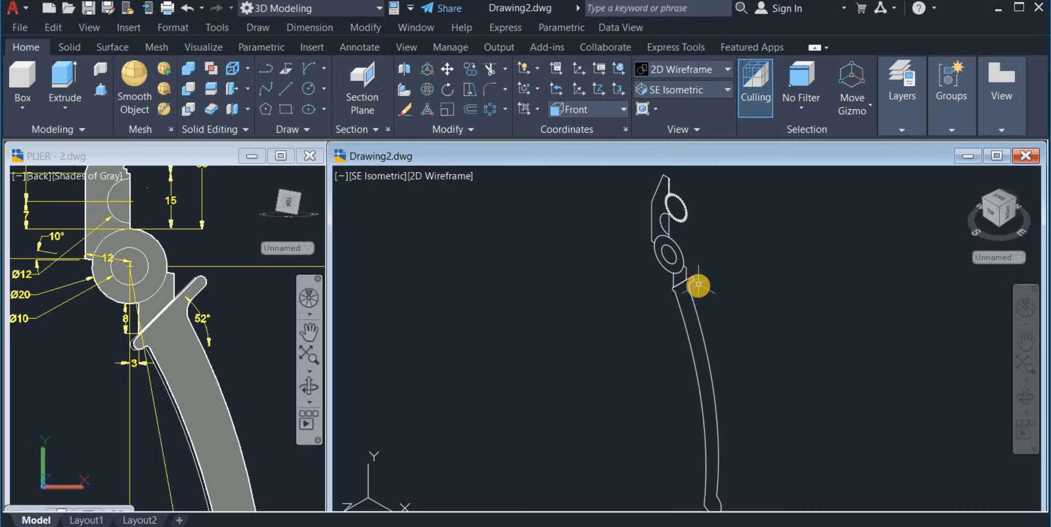
{"action": "middle_click_drag", "start_coordinate": [710, 289], "coordinate": [673, 357]}
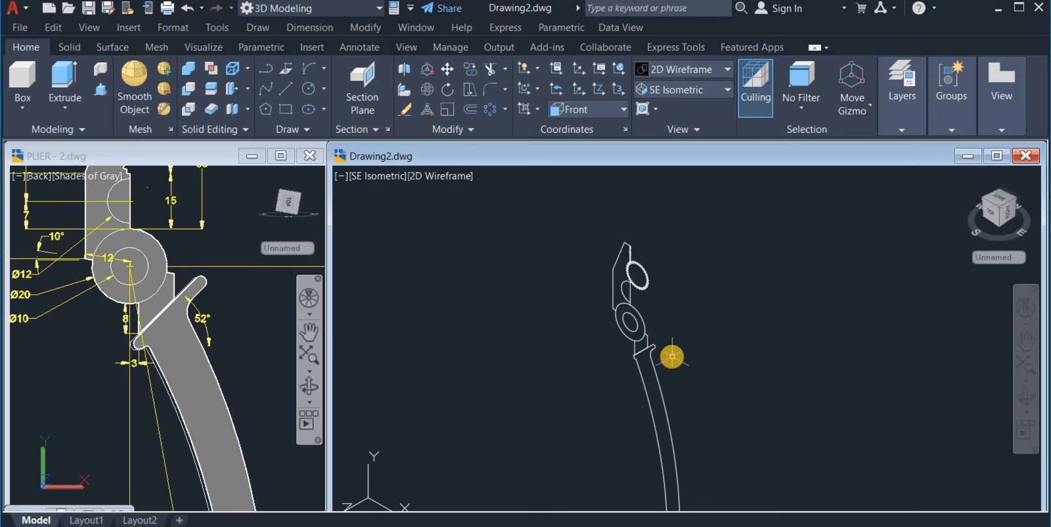
{"action": "scroll", "coordinate": [653, 315], "scroll_direction": "up", "scroll_amount": 4}
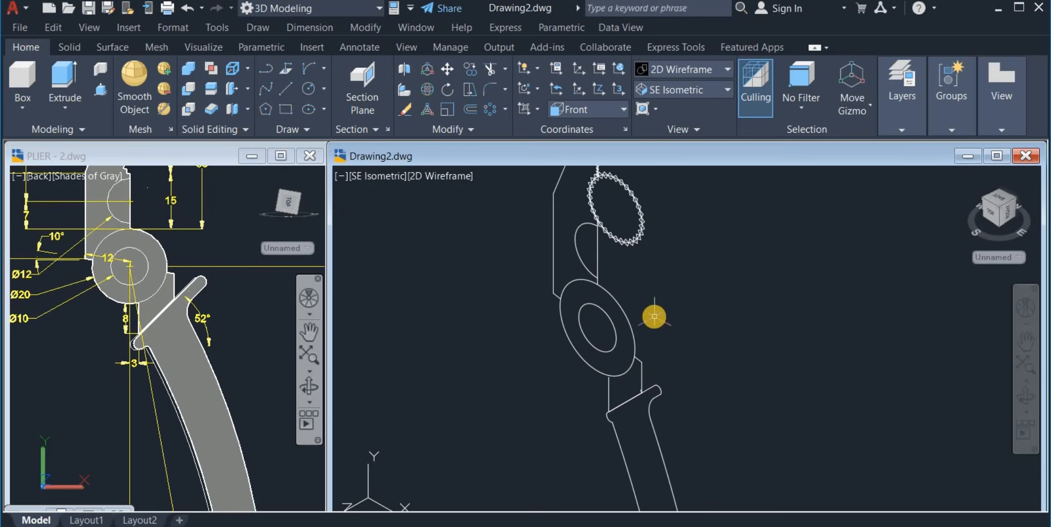
{"action": "middle_click_drag", "start_coordinate": [654, 315], "coordinate": [701, 370]}
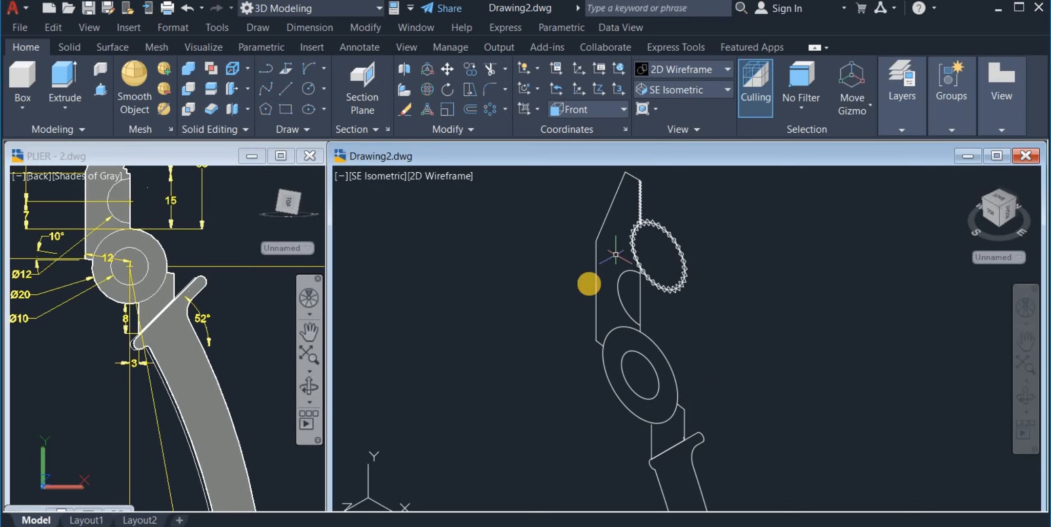
- Join the outline objects of the jaw and pivot section above the handle
{"action": "scroll", "coordinate": [558, 321], "scroll_direction": "down", "scroll_amount": 4}
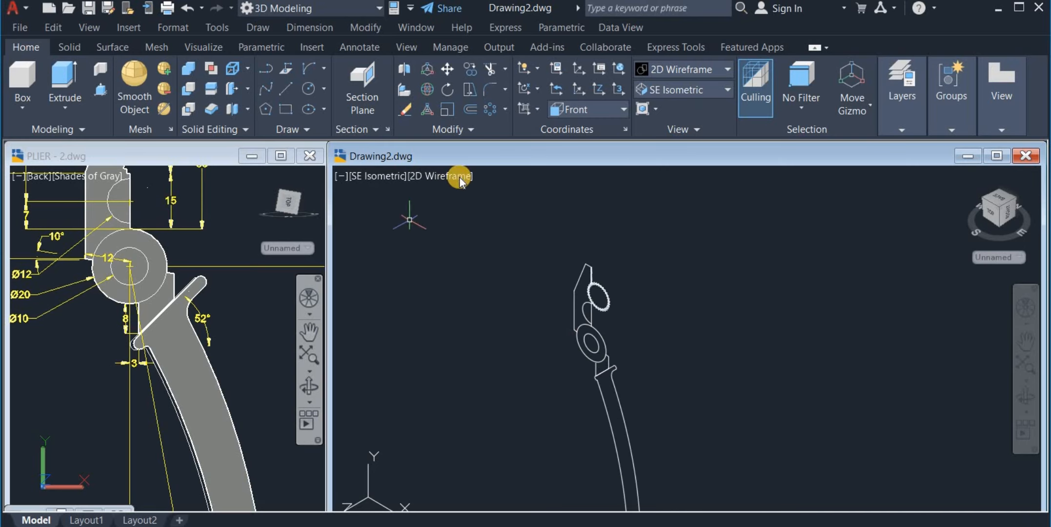
{"action": "left_click", "coordinate": [451, 129]}
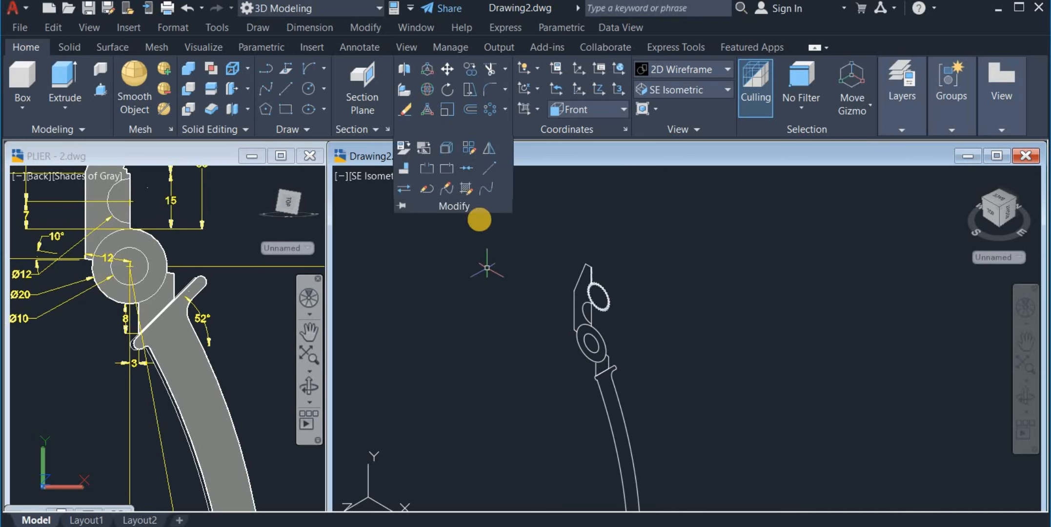
{"action": "left_click", "coordinate": [528, 243]}
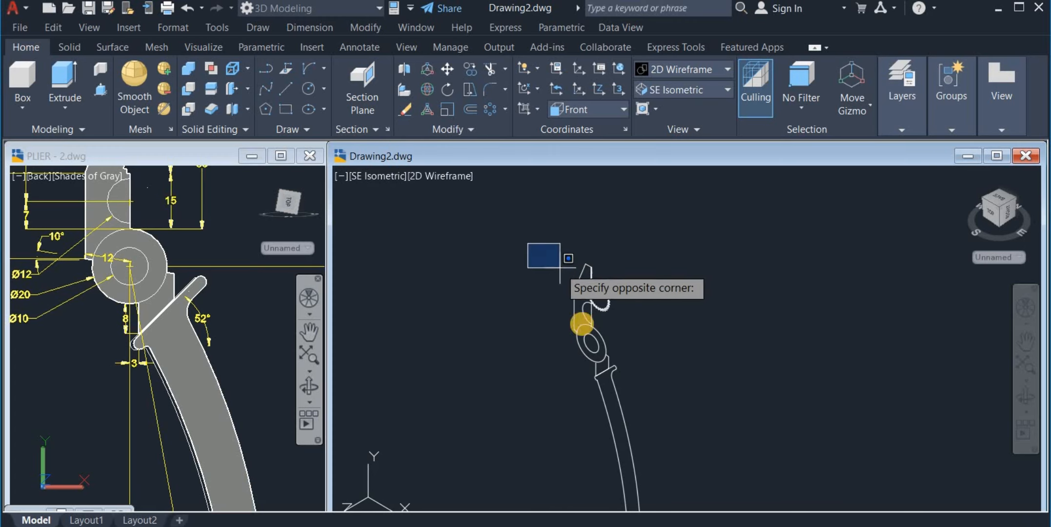
{"action": "left_click", "coordinate": [637, 379]}
{"action": "key", "text": "Return"}
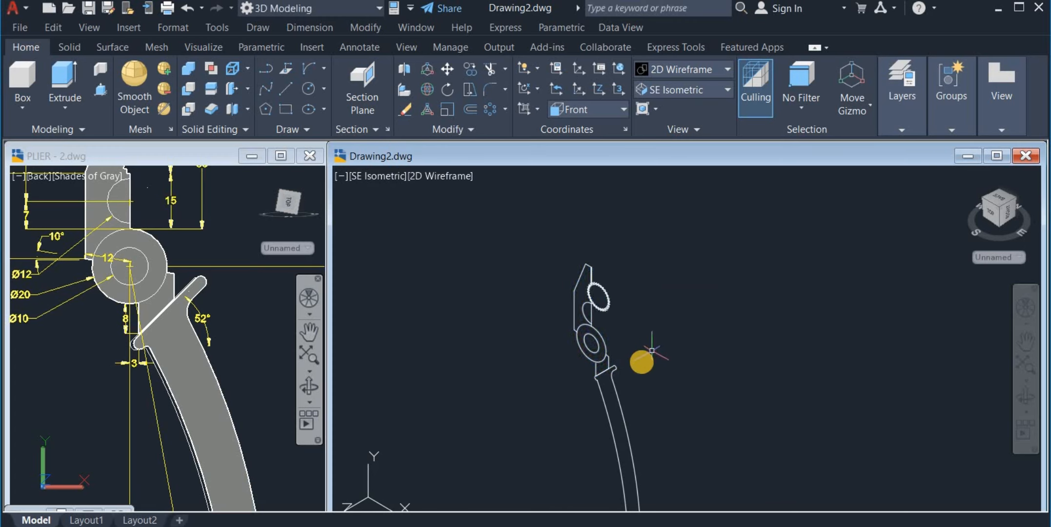
- Presspull the bounded area of the toothed jaw to a height of 10
{"action": "scroll", "coordinate": [554, 365], "scroll_direction": "up", "scroll_amount": 2}
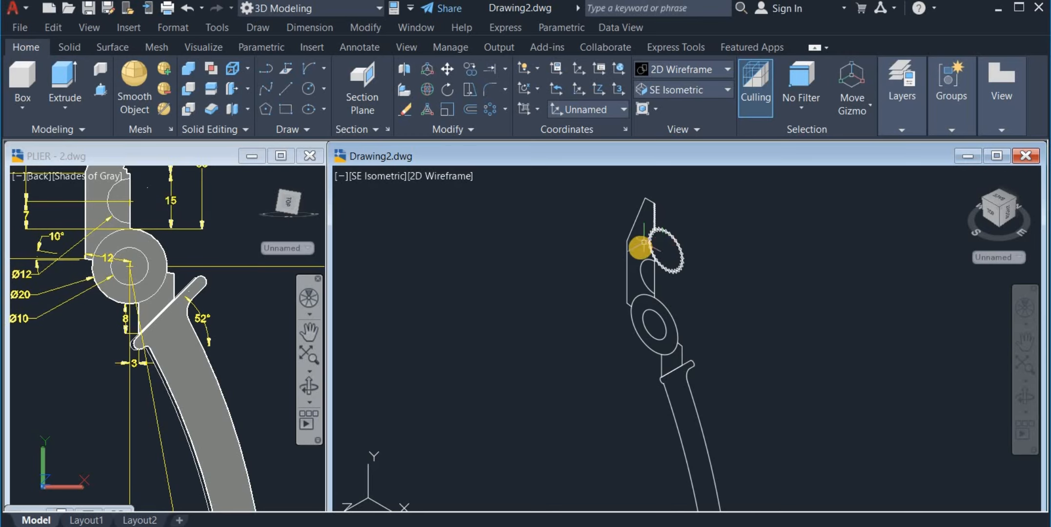
{"action": "left_click", "coordinate": [100, 88]}
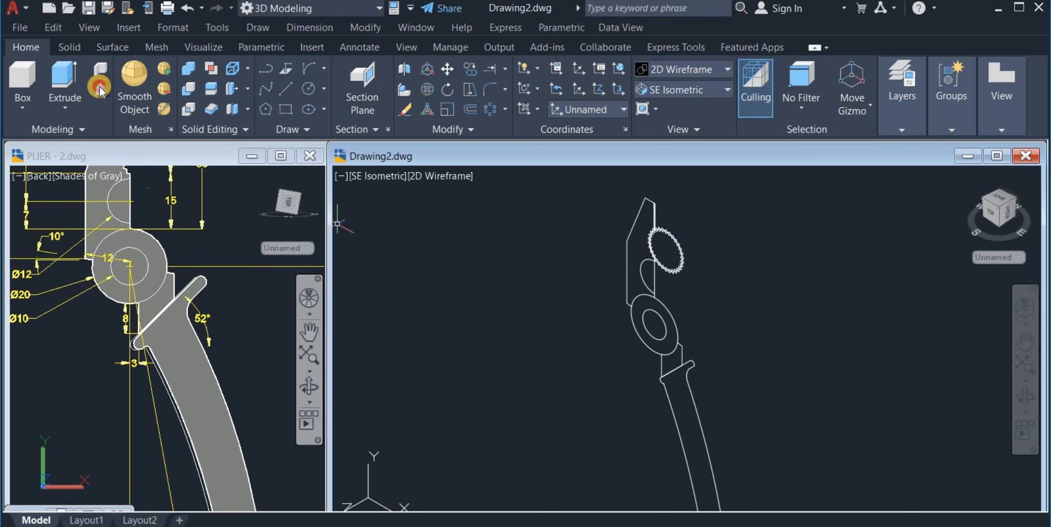
{"action": "left_click", "coordinate": [644, 235]}
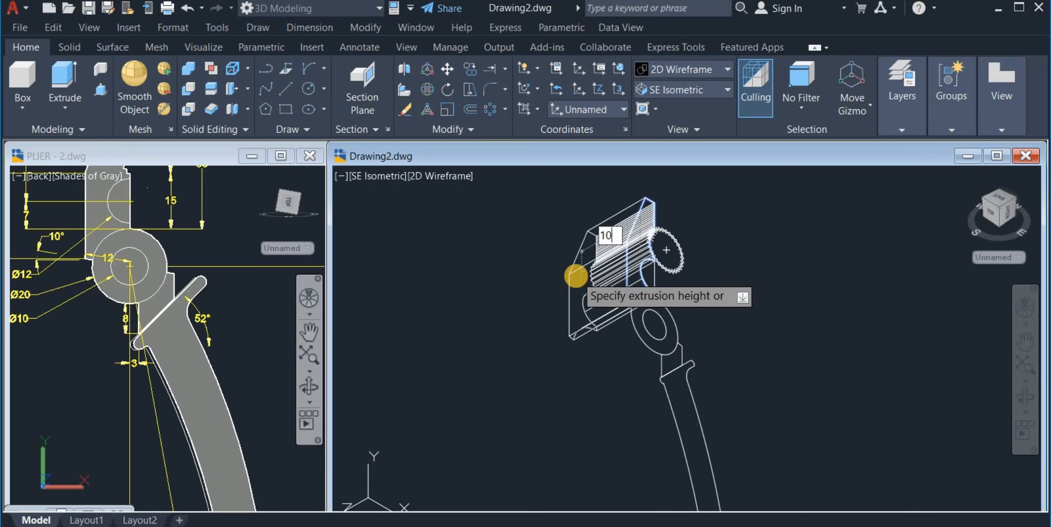
{"action": "left_click", "coordinate": [576, 276]}
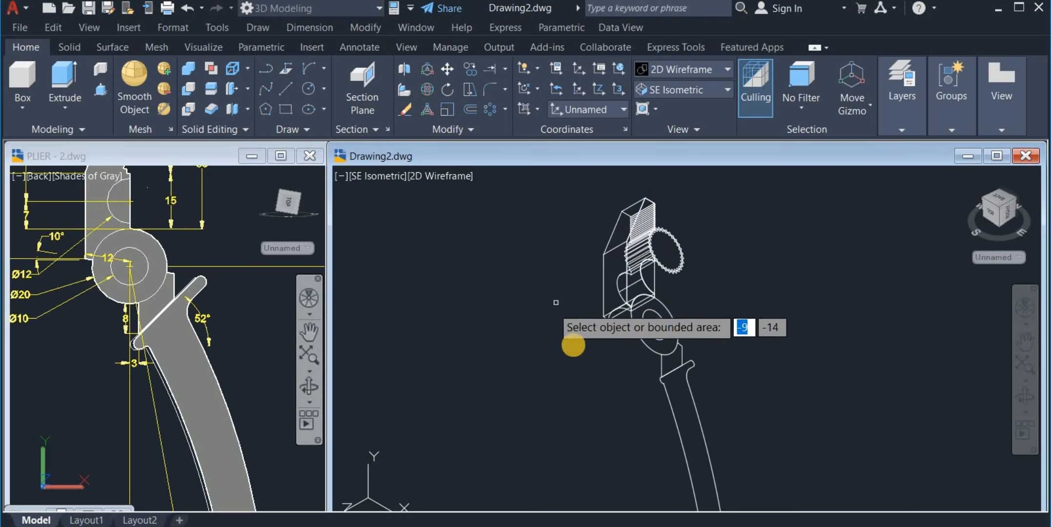
- Presspull the ring between the two concentric pivot circles to a height of 10
{"action": "left_click", "coordinate": [657, 304]}
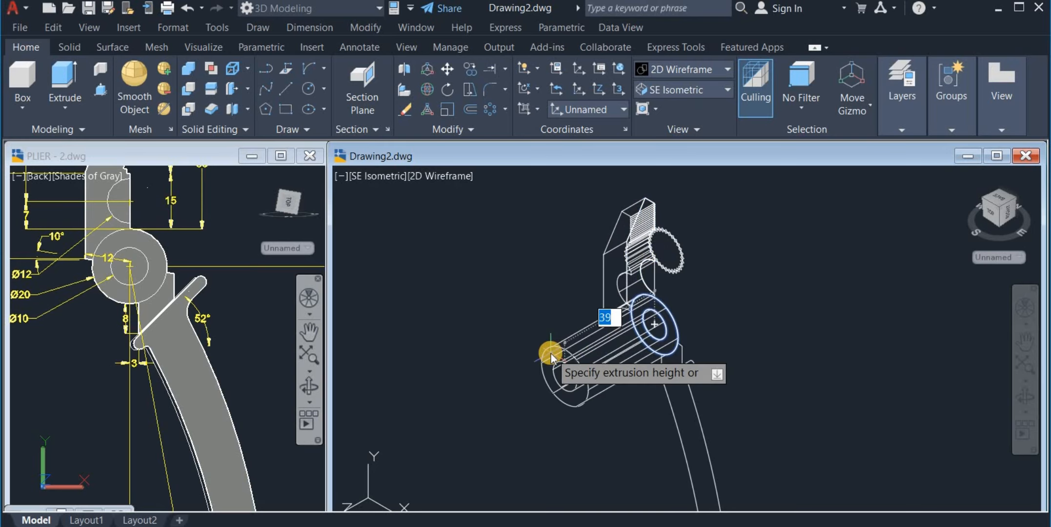
{"action": "type", "text": "10"}
{"action": "key", "text": "Return"}
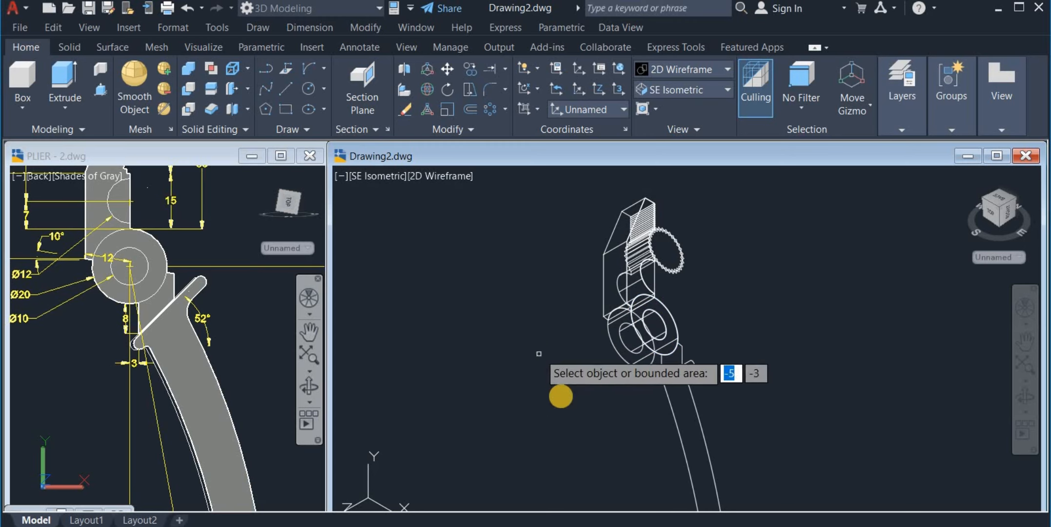
- Presspull the bounded area between the pivot circle and the handle's 45° collar
{"action": "scroll", "coordinate": [643, 399], "scroll_direction": "up", "scroll_amount": 2}
{"action": "scroll", "coordinate": [643, 398], "scroll_direction": "up", "scroll_amount": 2}
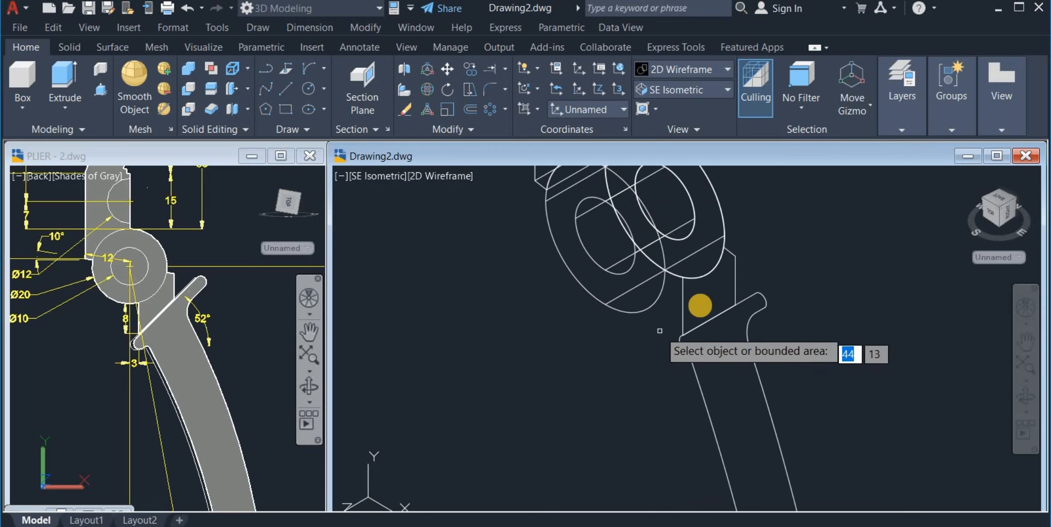
{"action": "left_click", "coordinate": [700, 303]}
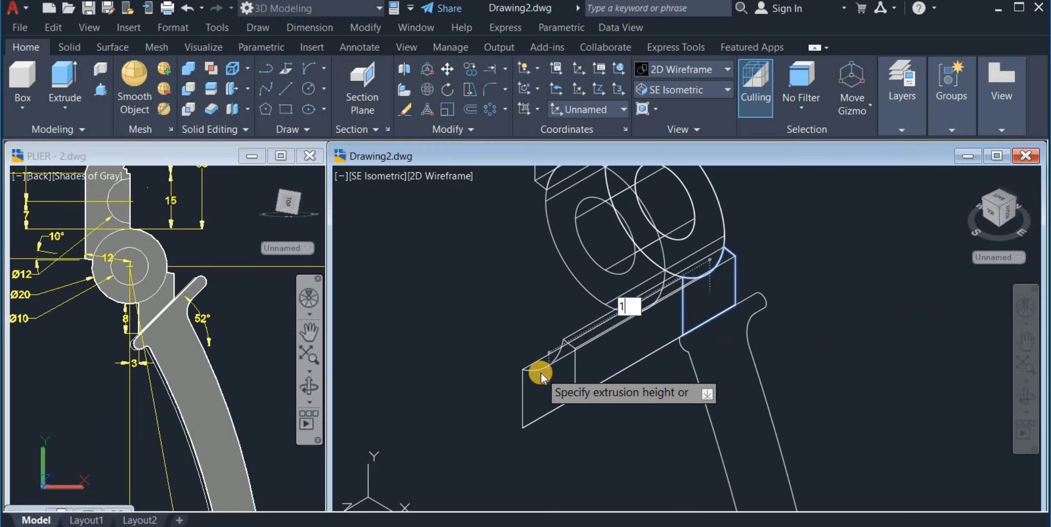
- Complete the Presspull of the block below the pivot ring and press-pull the handle profile by 10
{"action": "key", "text": "Return"}
{"action": "scroll", "coordinate": [537, 361], "scroll_direction": "down", "scroll_amount": 2}
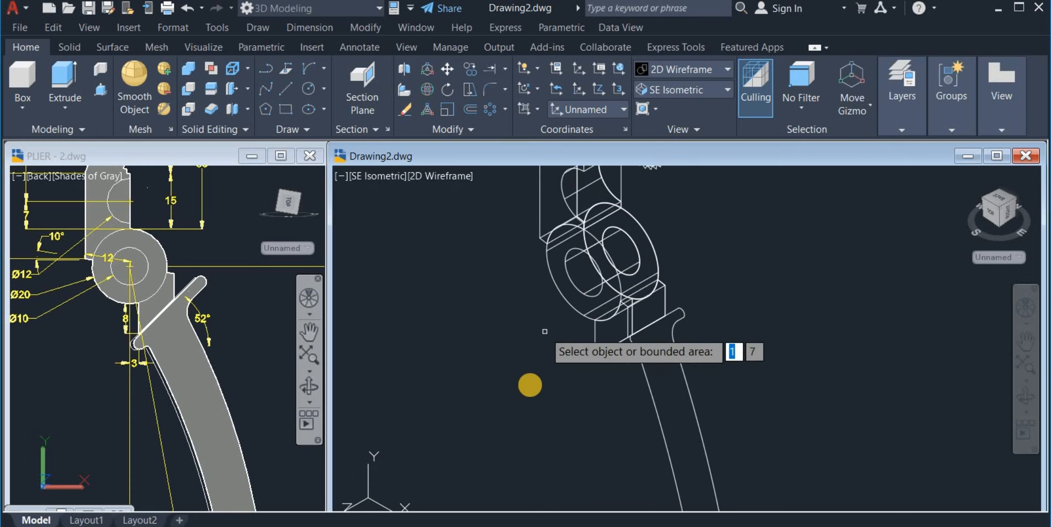
{"action": "left_click", "coordinate": [663, 338]}
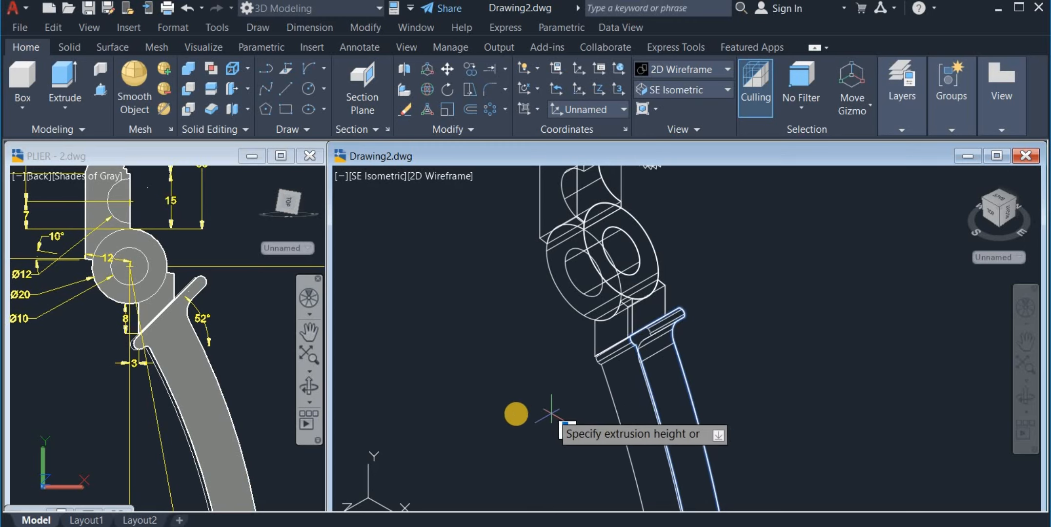
{"action": "type", "text": "10"}
{"action": "key", "text": "Return"}
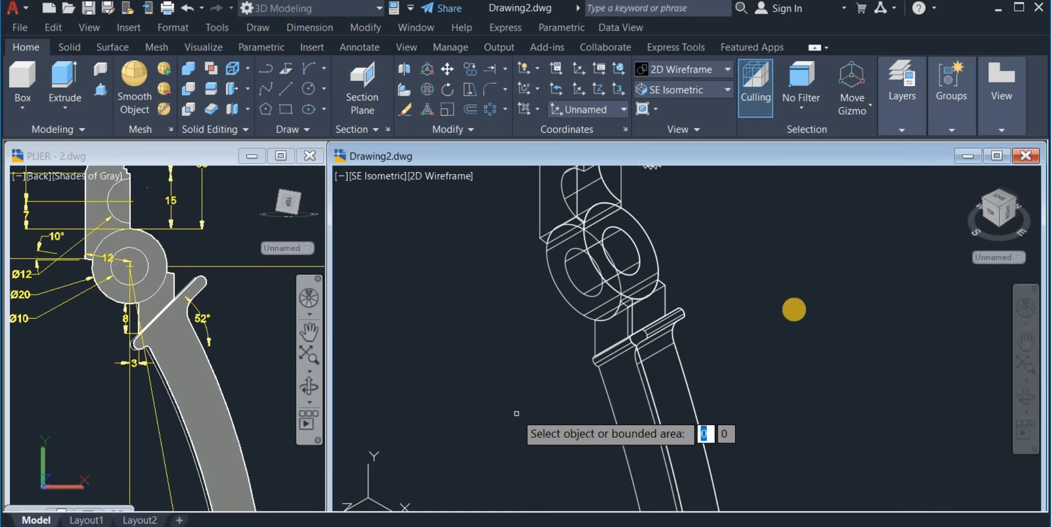
{"action": "key", "text": "Return"}
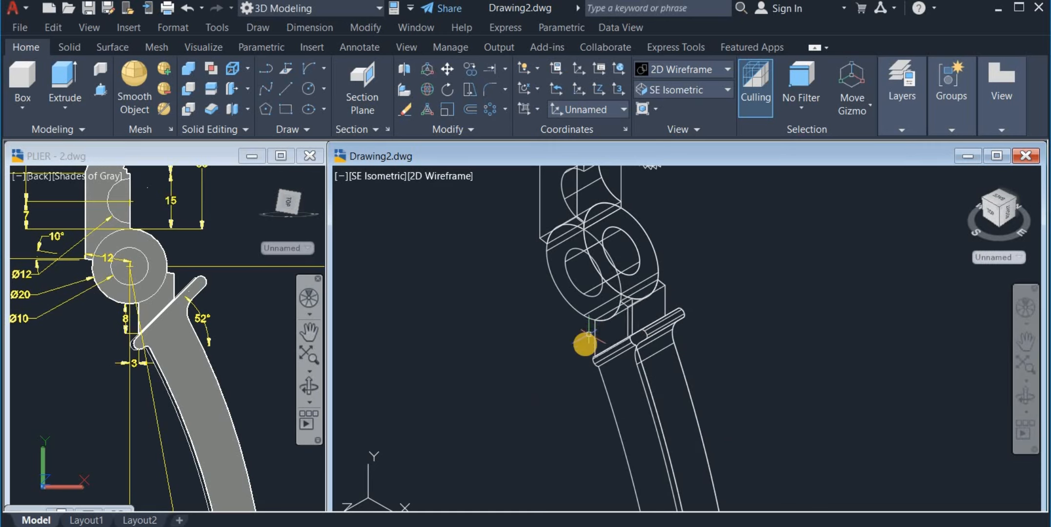
- Switch the model's visual style to Shades of Gray
{"action": "scroll", "coordinate": [586, 344], "scroll_direction": "down", "scroll_amount": 2}
{"action": "middle_click_drag", "start_coordinate": [603, 362], "coordinate": [633, 397]}
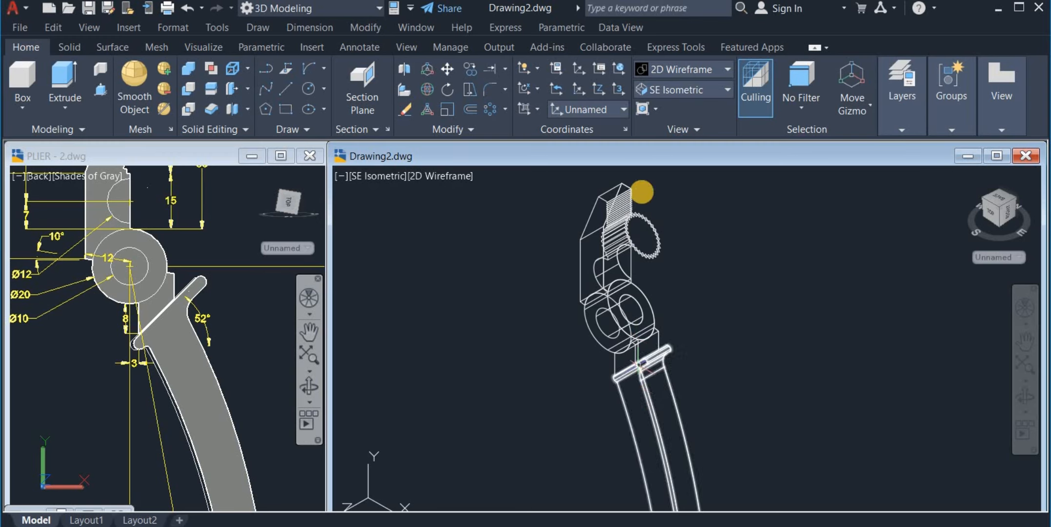
{"action": "left_click", "coordinate": [675, 68]}
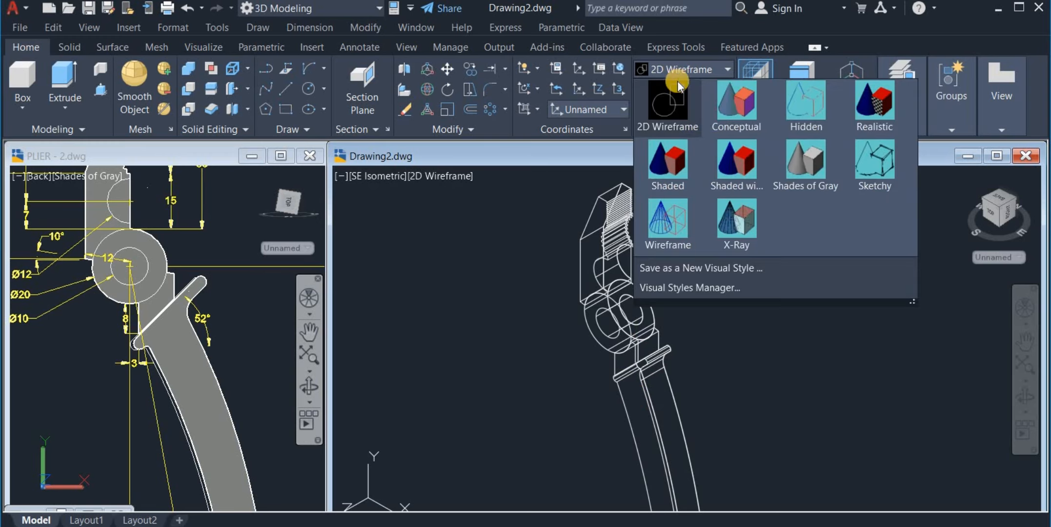
{"action": "left_click", "coordinate": [809, 159]}
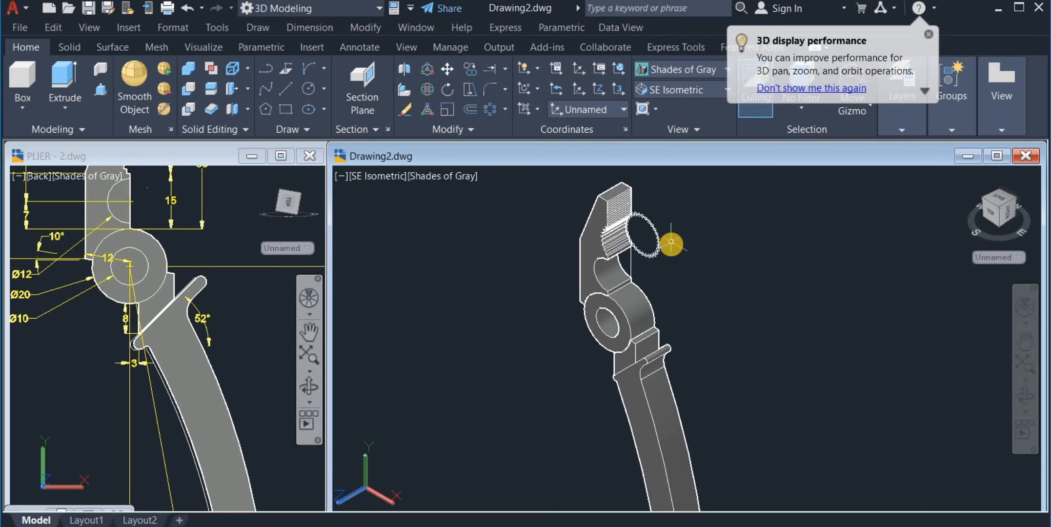
- Erase the leftover ring of small tooth profiles beside the plier jaw
{"action": "scroll", "coordinate": [696, 258], "scroll_direction": "up", "scroll_amount": 1}
{"action": "middle_click_drag", "start_coordinate": [696, 258], "coordinate": [692, 299]}
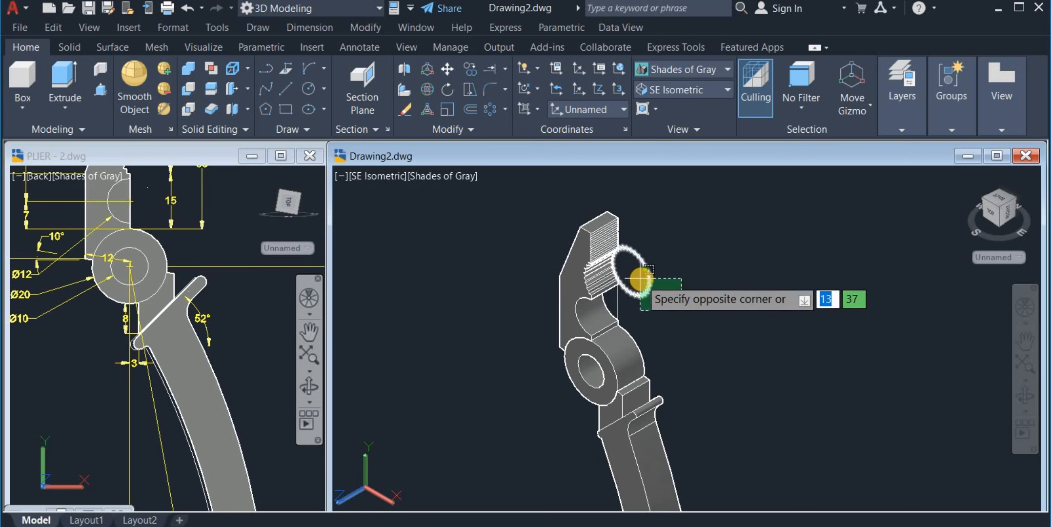
{"action": "left_click", "coordinate": [648, 305]}
{"action": "scroll", "coordinate": [647, 322], "scroll_direction": "up", "scroll_amount": 3}
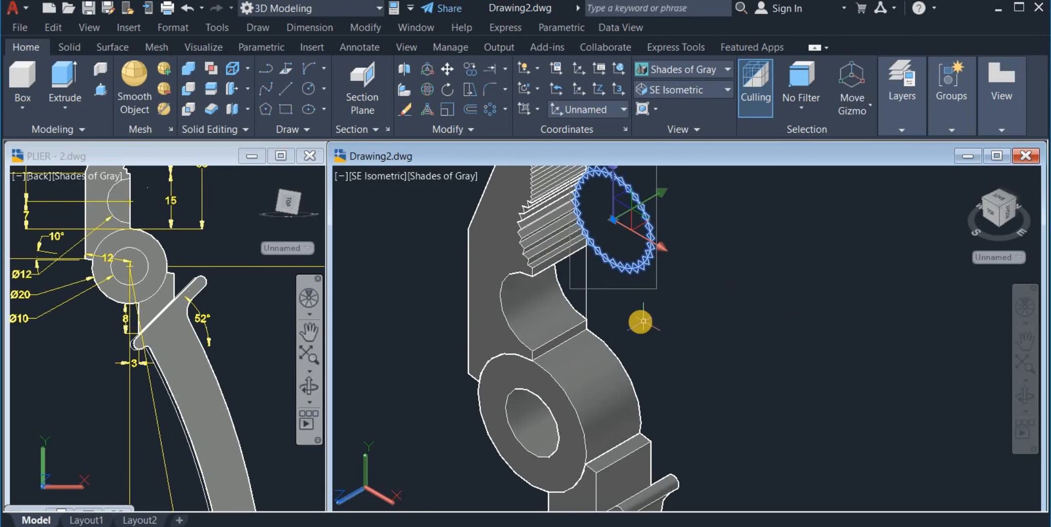
{"action": "right_click", "coordinate": [643, 313]}
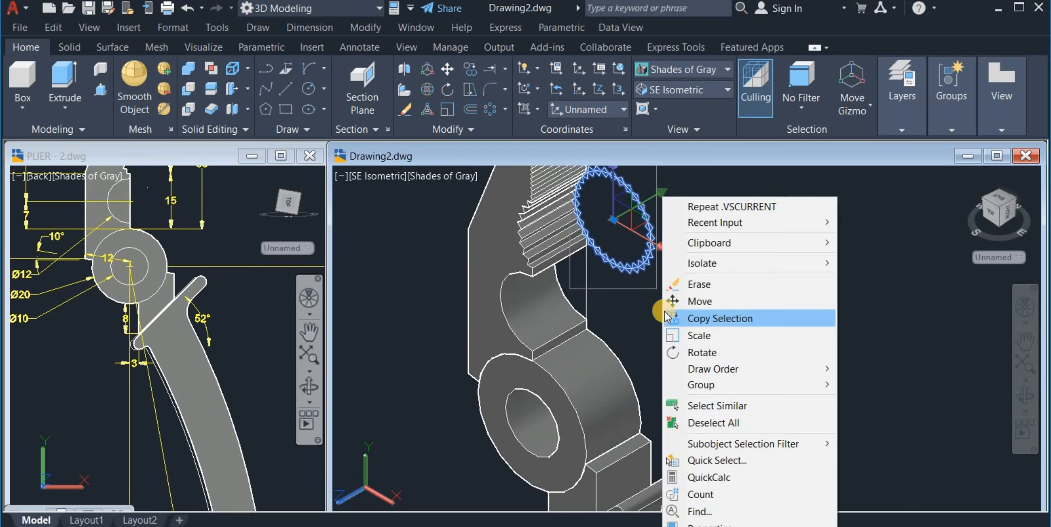
{"action": "left_click", "coordinate": [706, 281]}
{"action": "scroll", "coordinate": [646, 312], "scroll_direction": "down", "scroll_amount": 2}
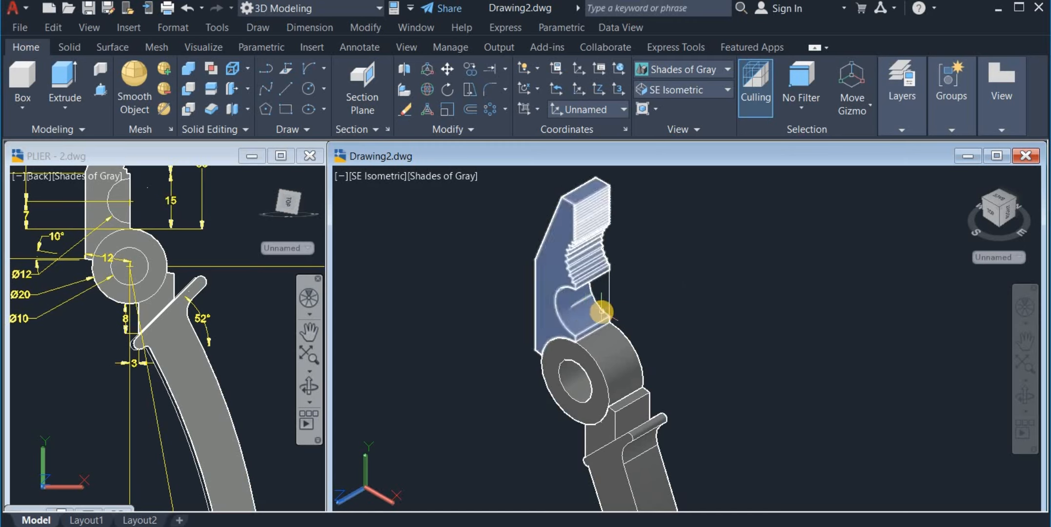
- Press-pull the area bounded by the line at the back of the jaw's semicircular recess by 2
{"action": "left_click", "coordinate": [100, 93]}
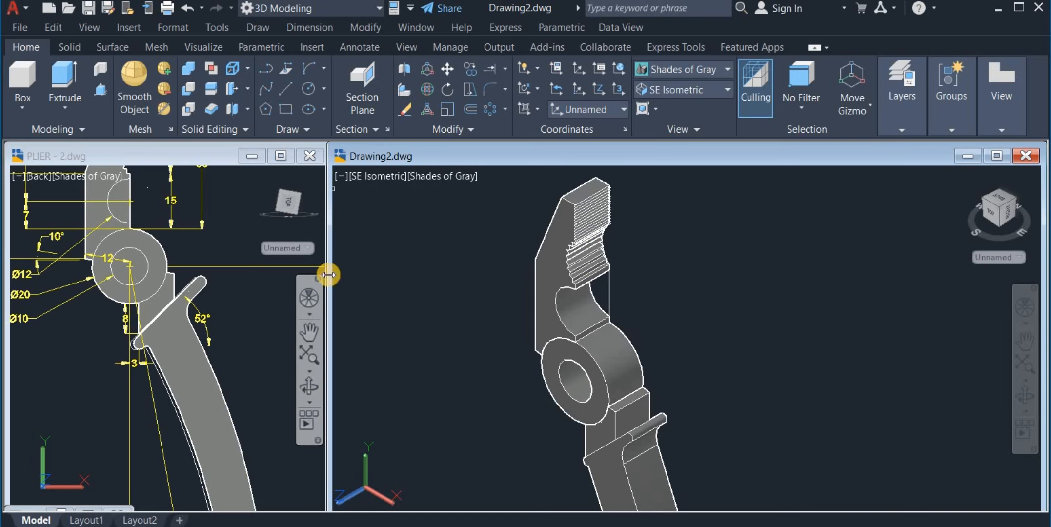
{"action": "left_click", "coordinate": [601, 291]}
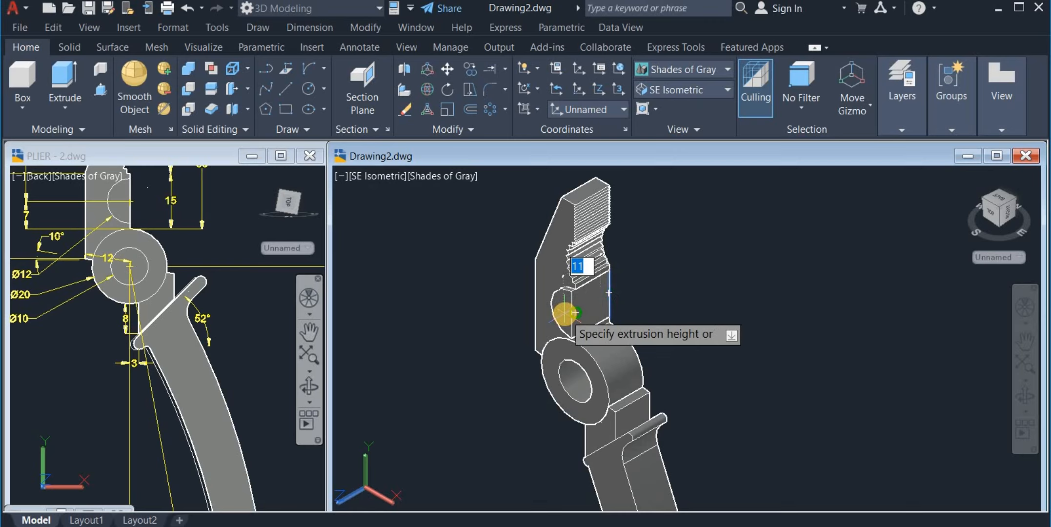
{"action": "type", "text": "2"}
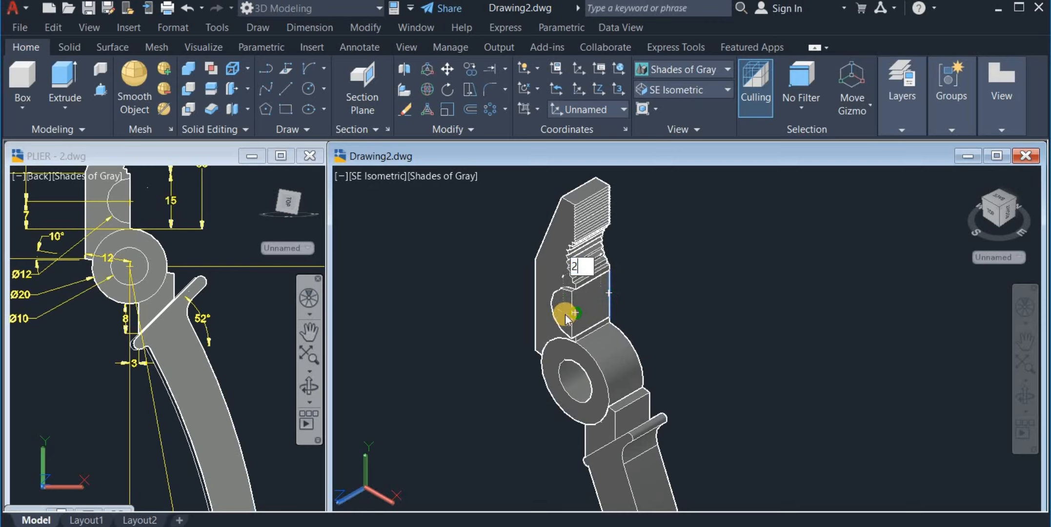
{"action": "key", "text": "Return"}
{"action": "key", "text": "Return"}
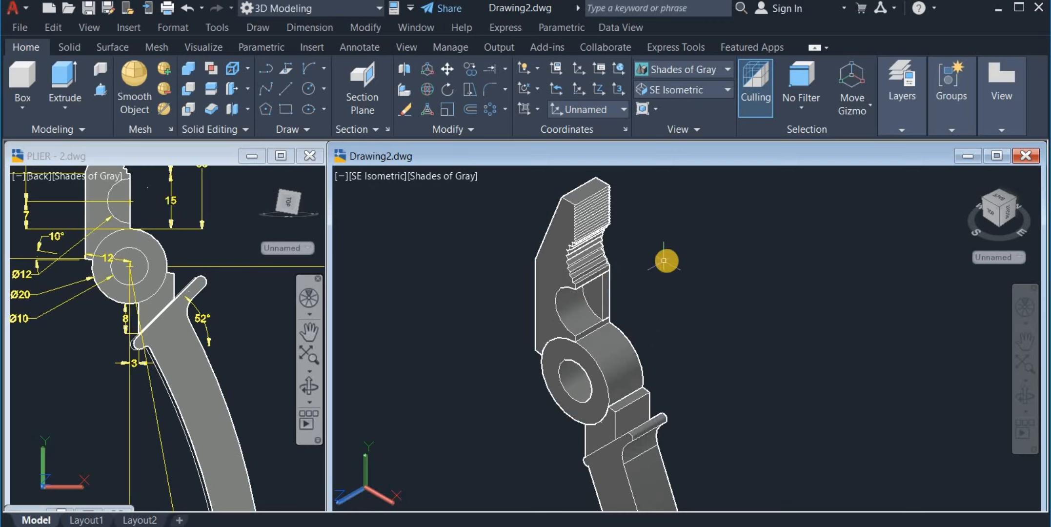
- Union the thin web in the semicircular recess with the toothed jaw solid
{"action": "middle_click_drag", "start_coordinate": [692, 248], "coordinate": [695, 318], "text": "shift"}
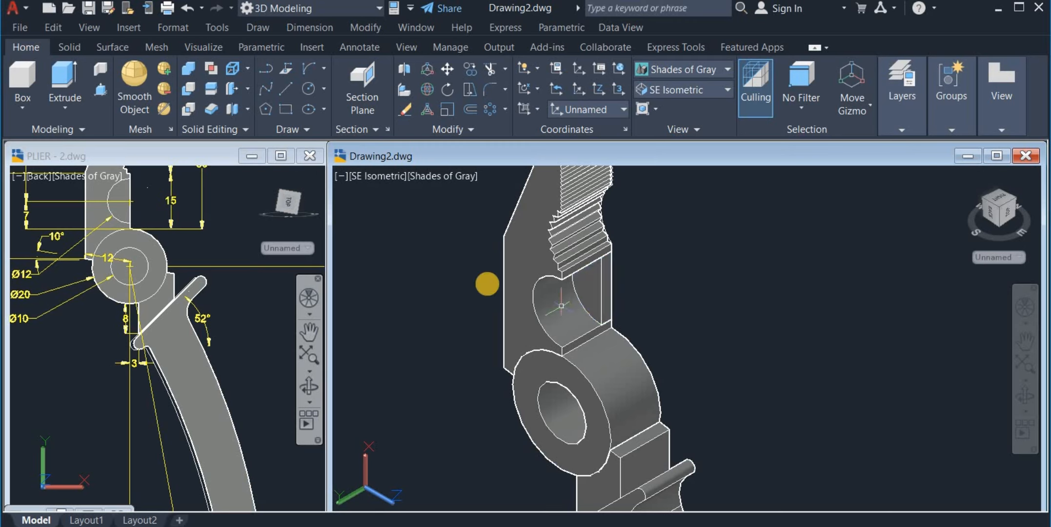
{"action": "left_click", "coordinate": [184, 71]}
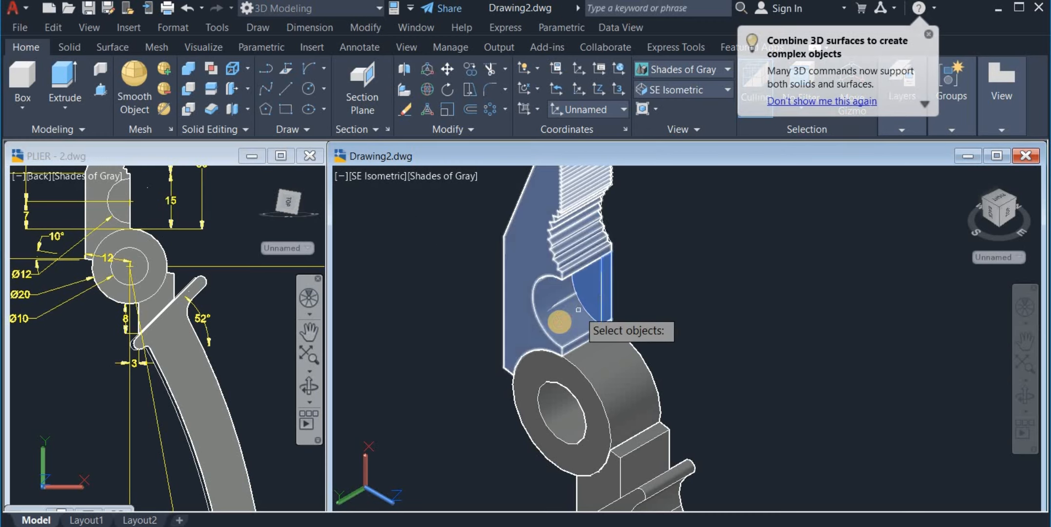
{"action": "left_click", "coordinate": [560, 322]}
{"action": "key", "text": "Return"}
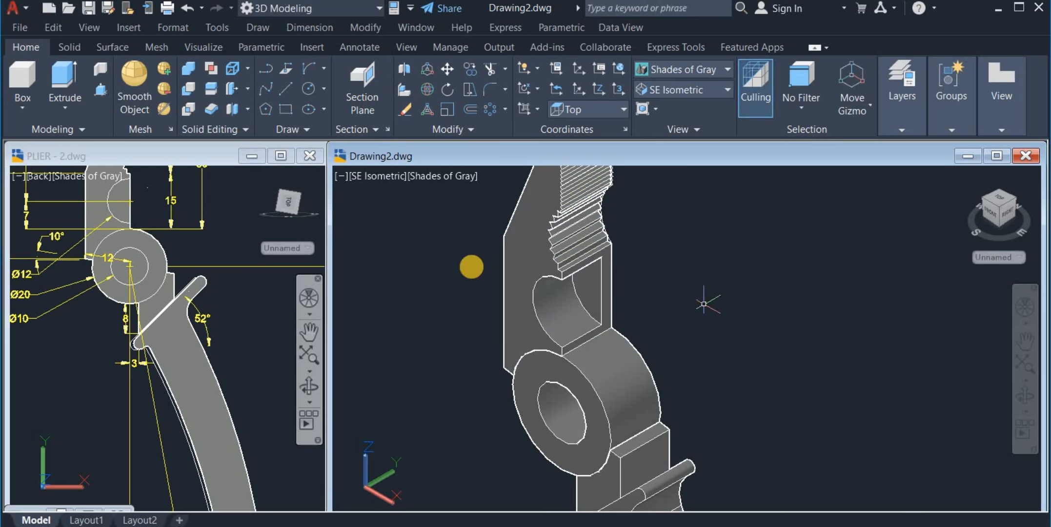
- Draw a 2 by 2 rectangle in the empty space beside the jaw
{"action": "left_click", "coordinate": [282, 107]}
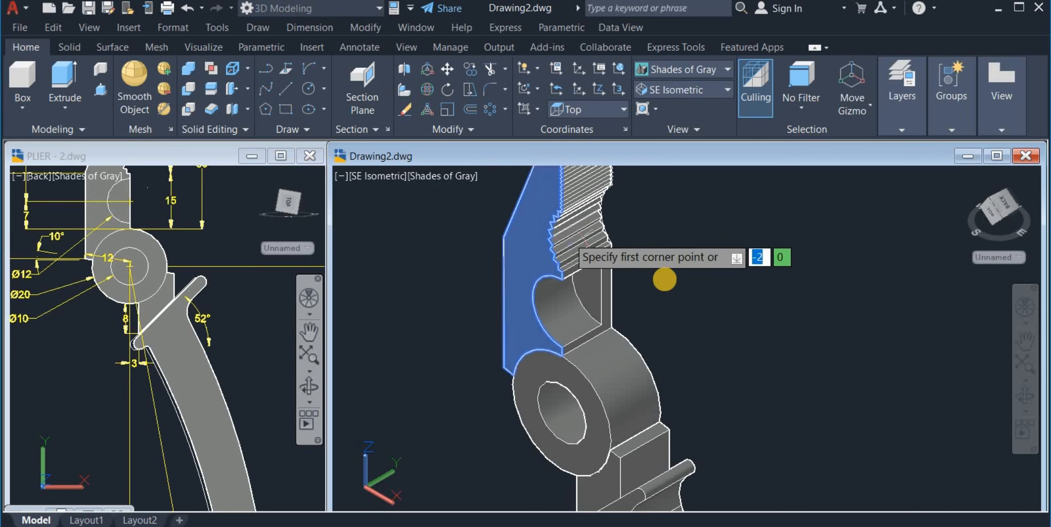
{"action": "left_click", "coordinate": [771, 328]}
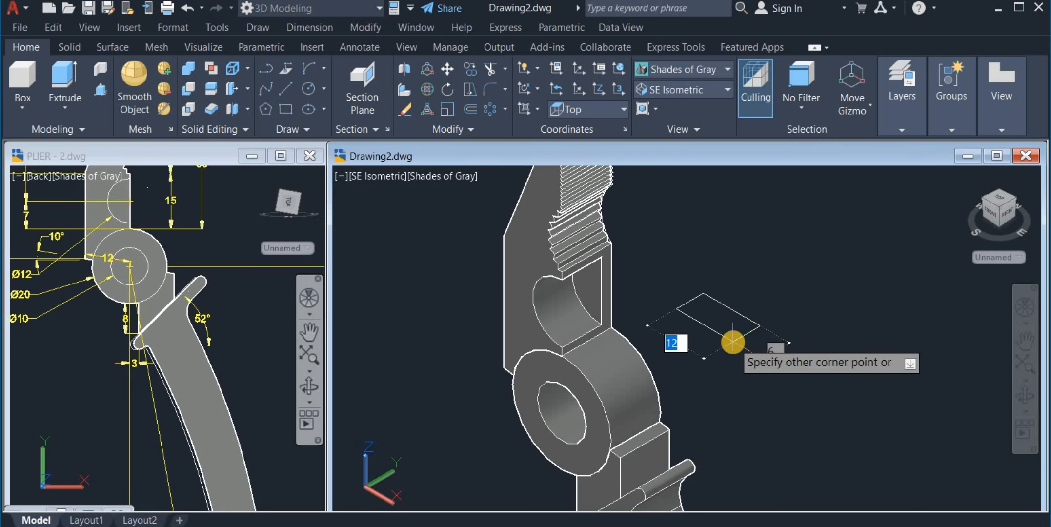
{"action": "type", "text": "2"}
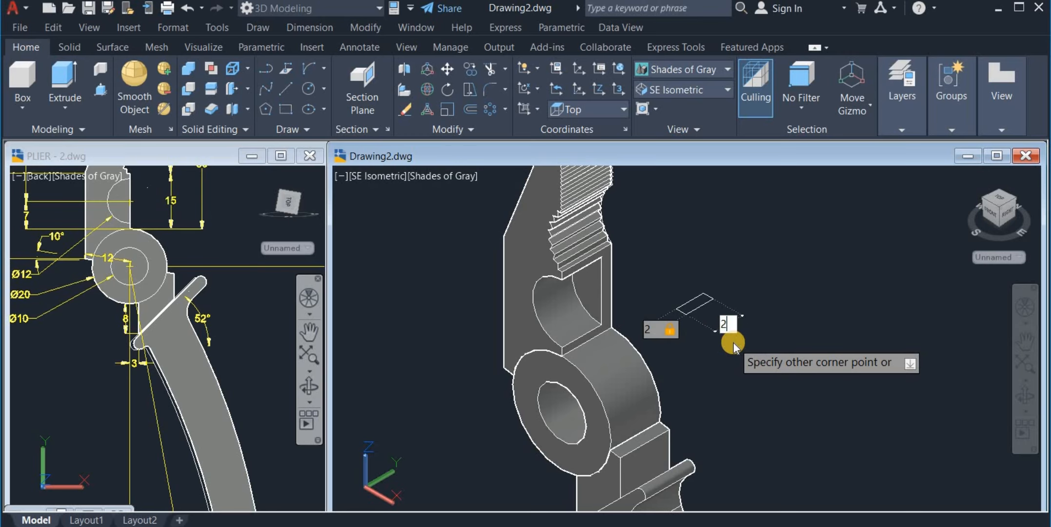
{"action": "key", "text": "Return"}
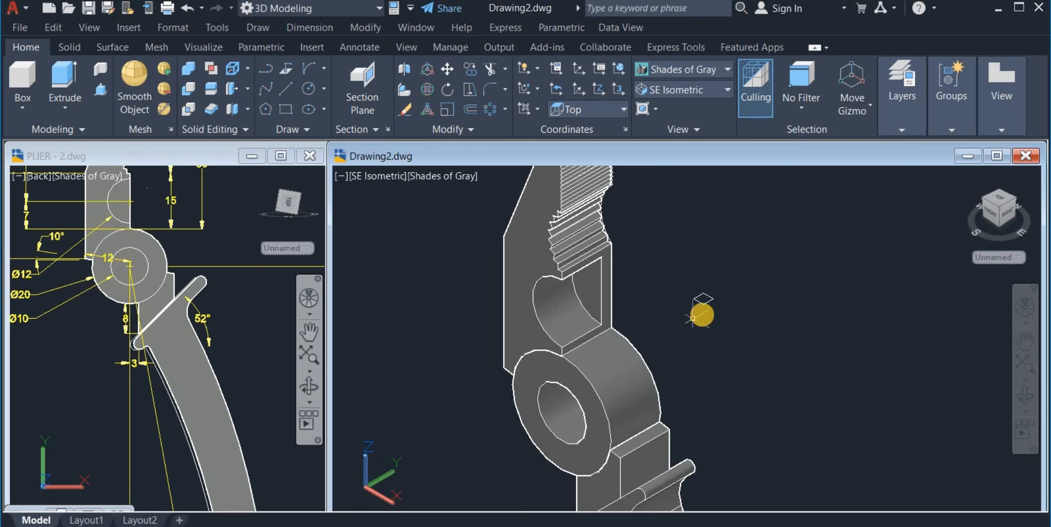
- Draw a diagonal line between two opposite corners of the small square
{"action": "scroll", "coordinate": [692, 318], "scroll_direction": "up", "scroll_amount": 3}
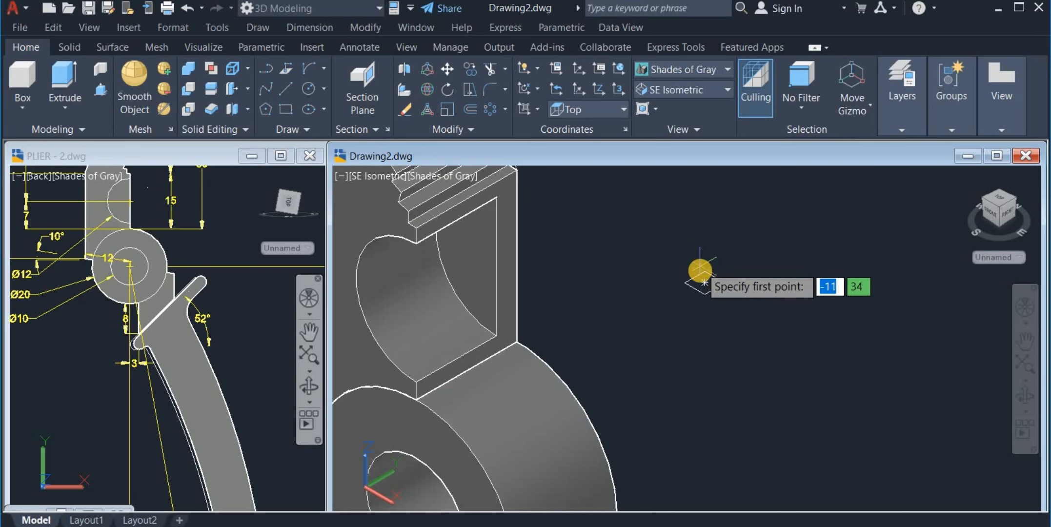
{"action": "left_click", "coordinate": [702, 271]}
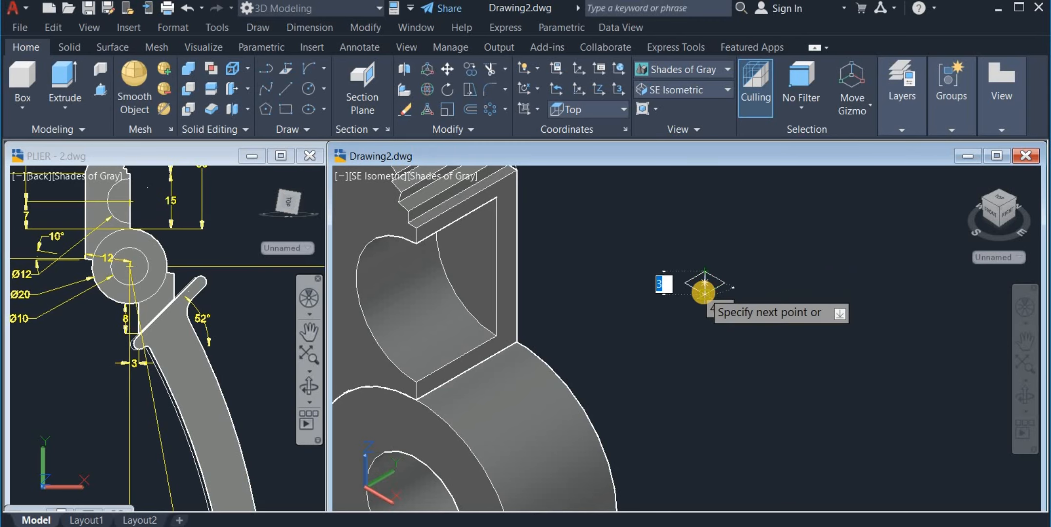
{"action": "right_click", "coordinate": [732, 225]}
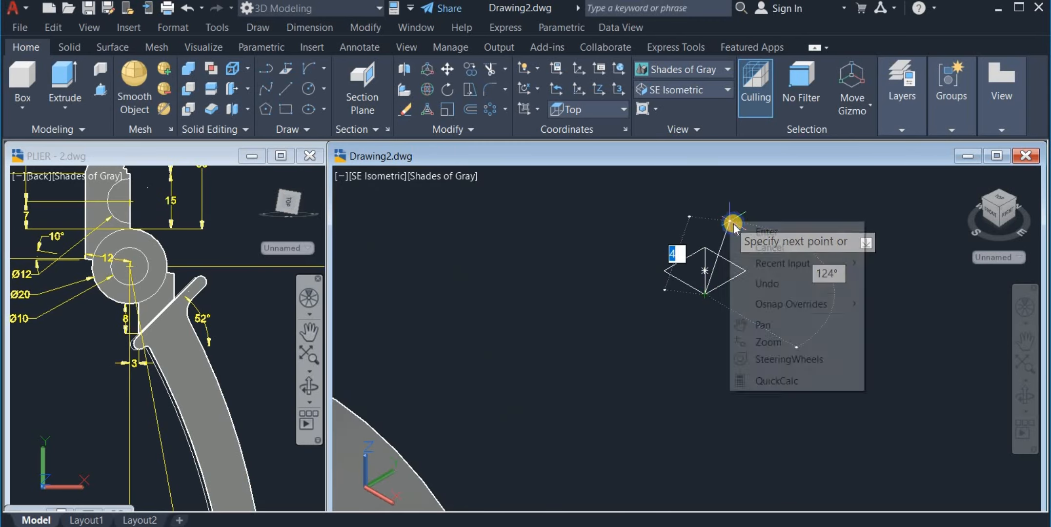
{"action": "left_click", "coordinate": [735, 231]}
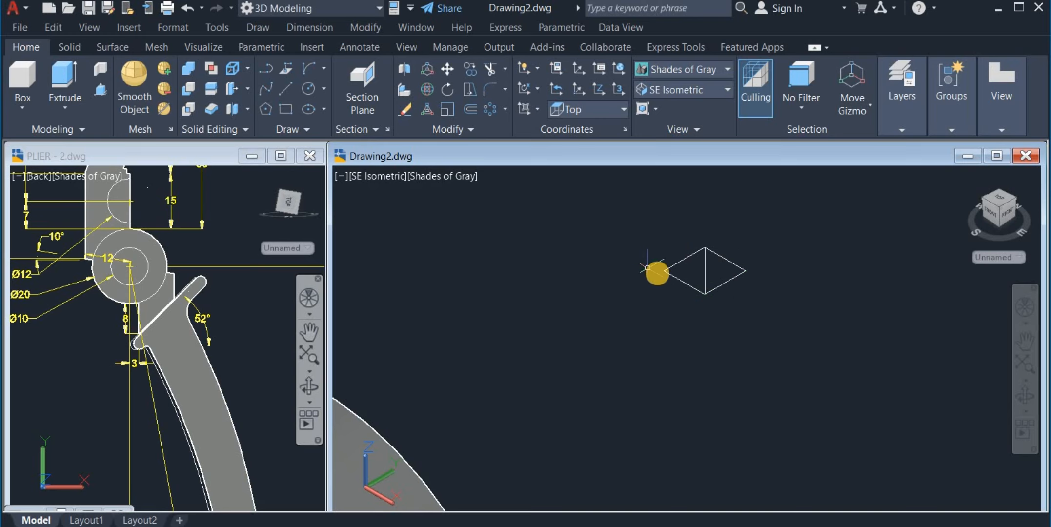
- Trim away the half of the square on the jaw side of the diagonal, leaving a triangle
{"action": "left_click", "coordinate": [494, 72]}
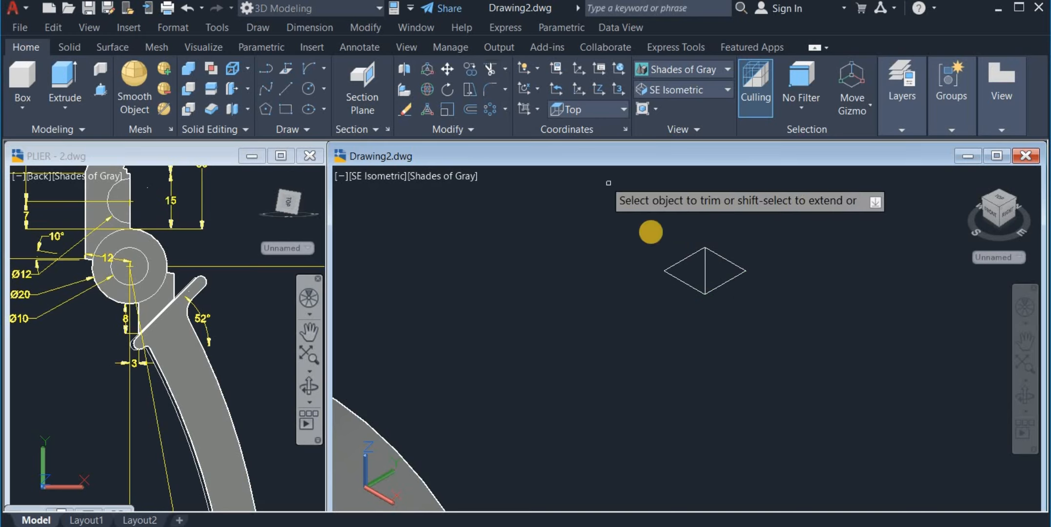
{"action": "left_click", "coordinate": [684, 270]}
{"action": "scroll", "coordinate": [682, 250], "scroll_direction": "up", "scroll_amount": 3}
{"action": "left_click", "coordinate": [682, 251]}
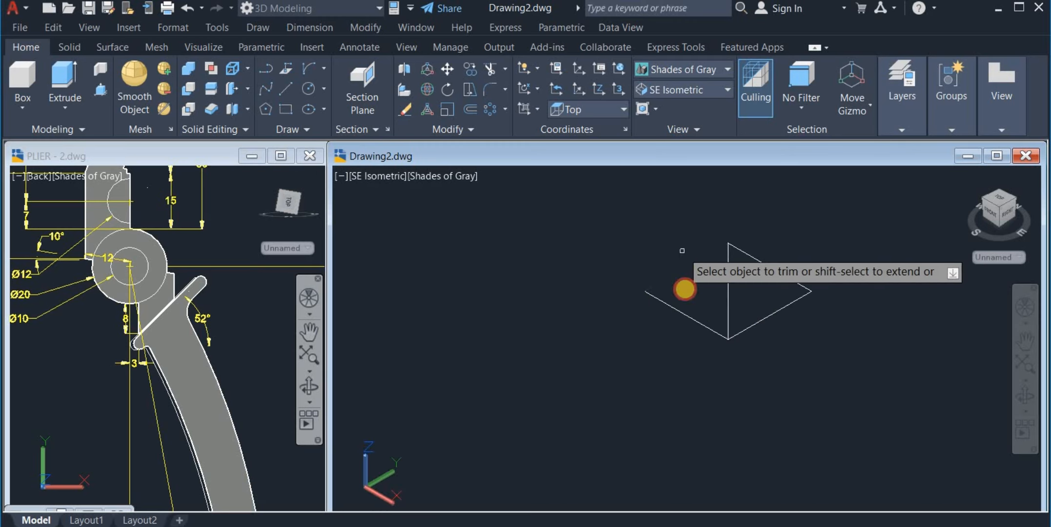
{"action": "left_click", "coordinate": [684, 290]}
{"action": "left_click", "coordinate": [664, 318]}
{"action": "scroll", "coordinate": [661, 303], "scroll_direction": "down", "scroll_amount": 2}
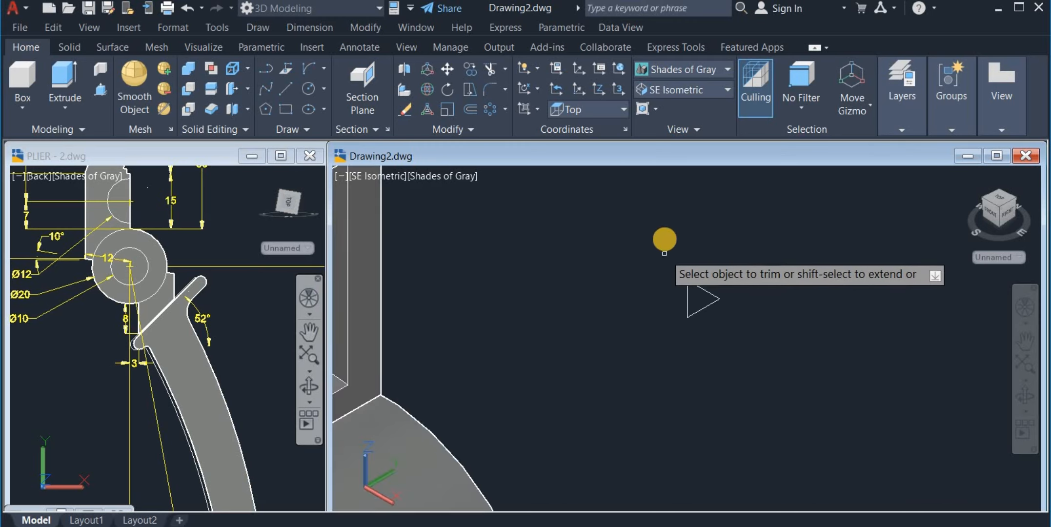
{"action": "right_click", "coordinate": [674, 238]}
{"action": "left_click", "coordinate": [683, 244]}
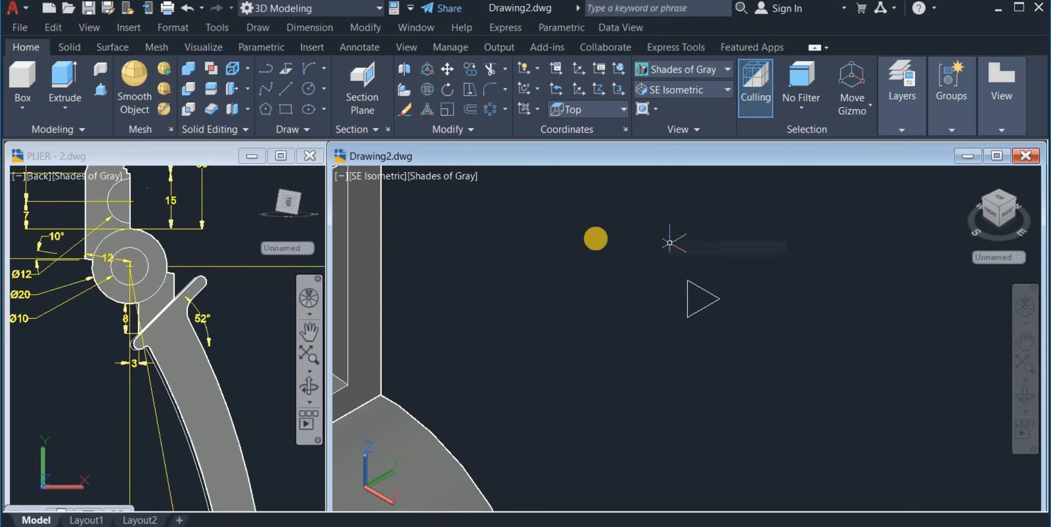
- Join the triangle's edges into a single closed outline
{"action": "left_click", "coordinate": [427, 127]}
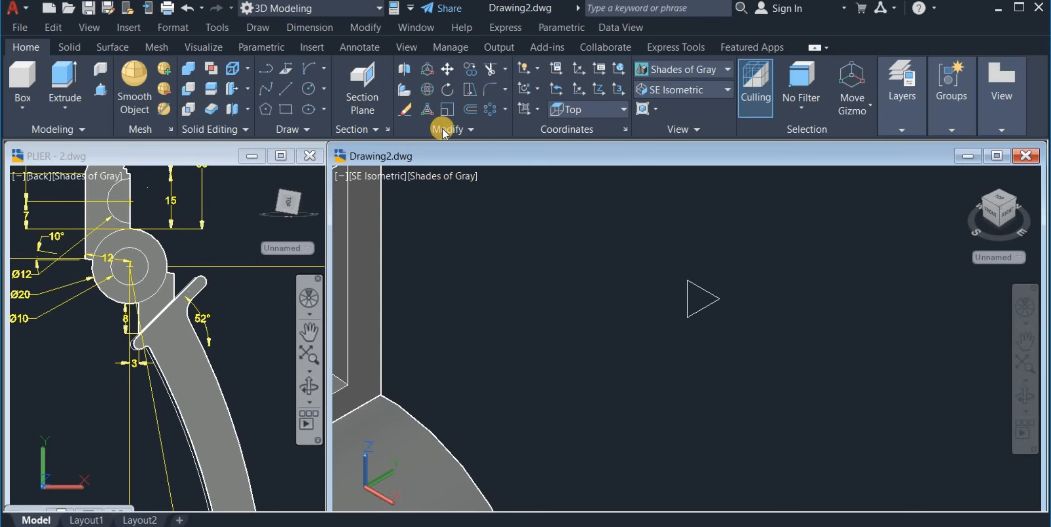
{"action": "left_click", "coordinate": [443, 130]}
{"action": "left_click", "coordinate": [468, 169]}
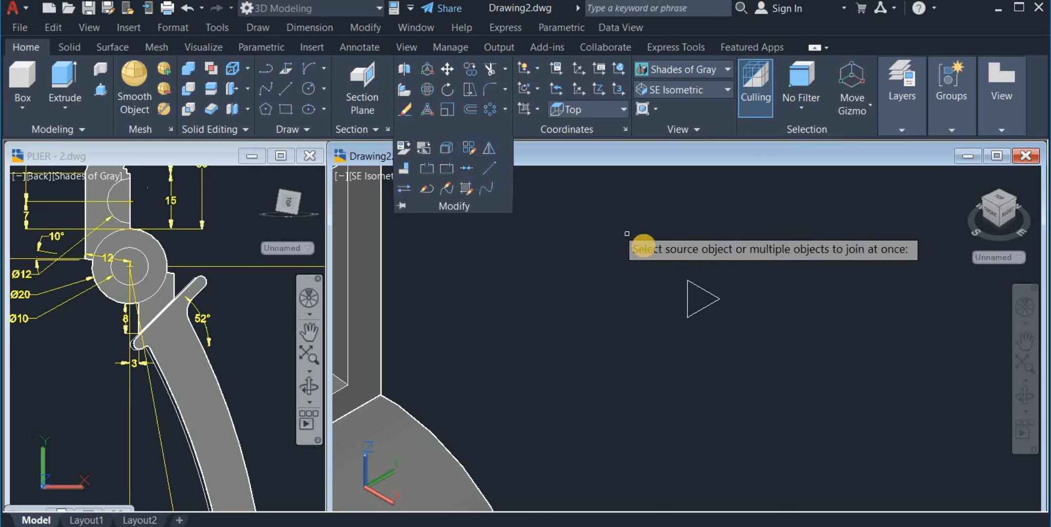
{"action": "left_click", "coordinate": [642, 243]}
{"action": "left_click", "coordinate": [833, 416]}
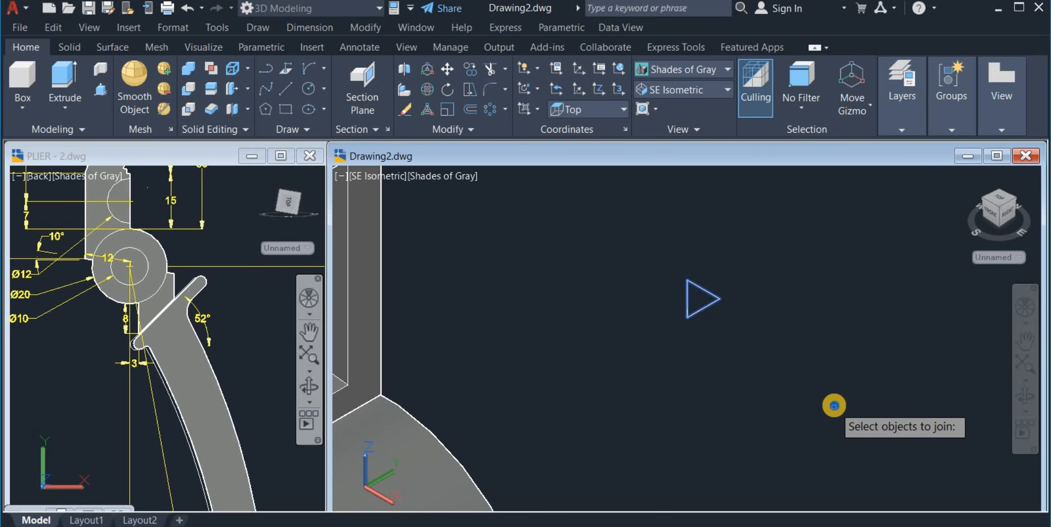
{"action": "scroll", "coordinate": [698, 357], "scroll_direction": "down", "scroll_amount": 2}
{"action": "scroll", "coordinate": [699, 356], "scroll_direction": "down", "scroll_amount": 2}
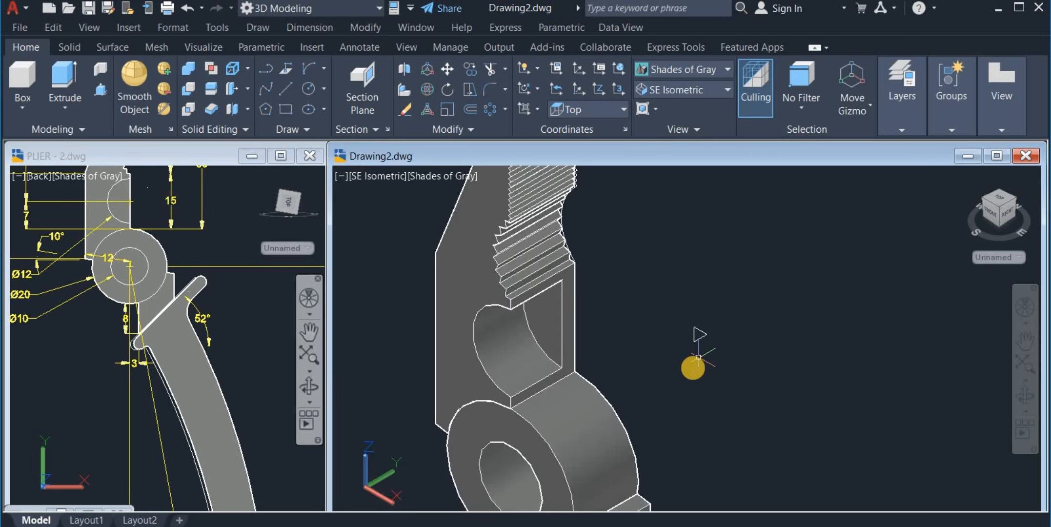
- Move the triangle by its outer vertex onto the jaw's lower inner corner, where the jaw meets the pivot ring
{"action": "left_click", "coordinate": [504, 223]}
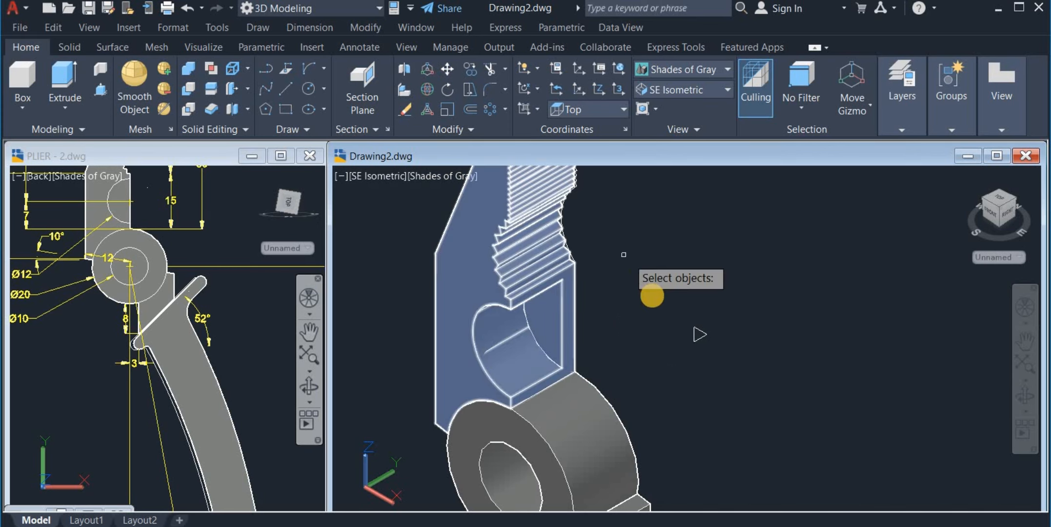
{"action": "left_click", "coordinate": [666, 300]}
{"action": "left_click", "coordinate": [748, 393]}
{"action": "key", "text": "Return"}
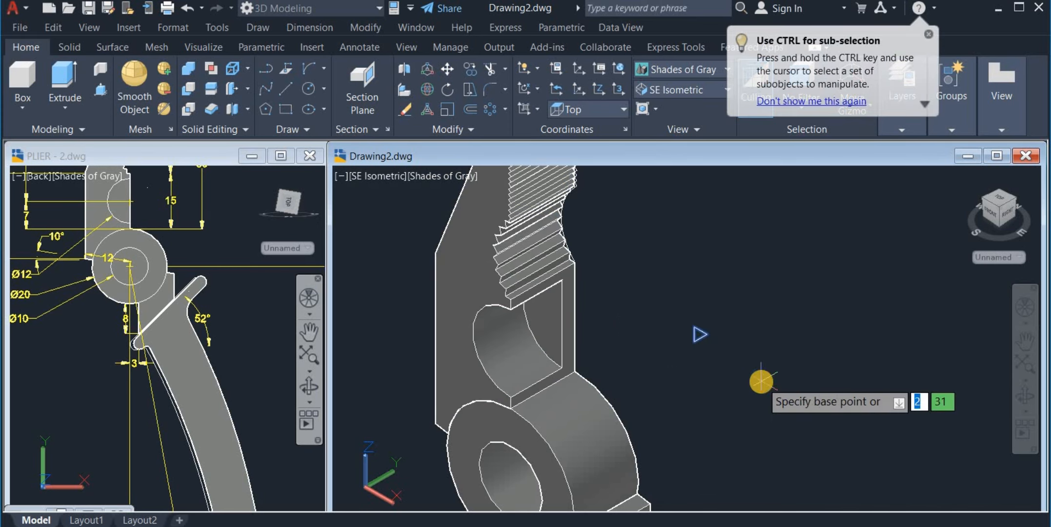
{"action": "scroll", "coordinate": [705, 331], "scroll_direction": "up", "scroll_amount": 2}
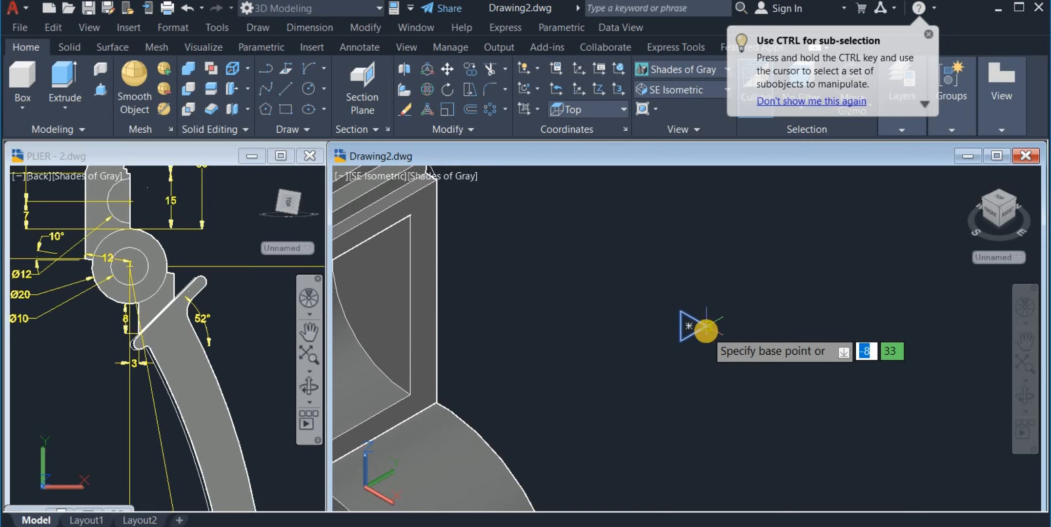
{"action": "left_click", "coordinate": [705, 333]}
{"action": "scroll", "coordinate": [705, 317], "scroll_direction": "down", "scroll_amount": 3}
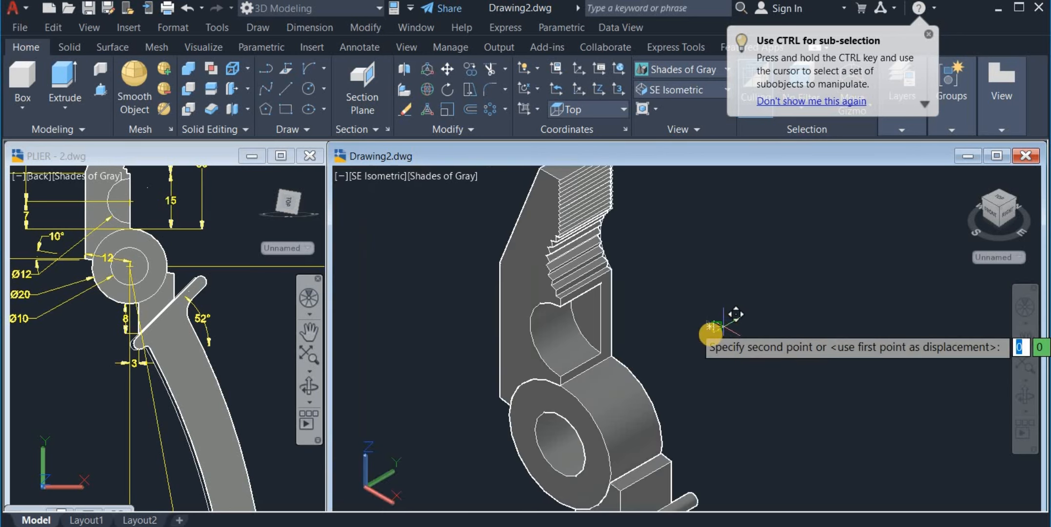
{"action": "scroll", "coordinate": [620, 350], "scroll_direction": "up", "scroll_amount": 3}
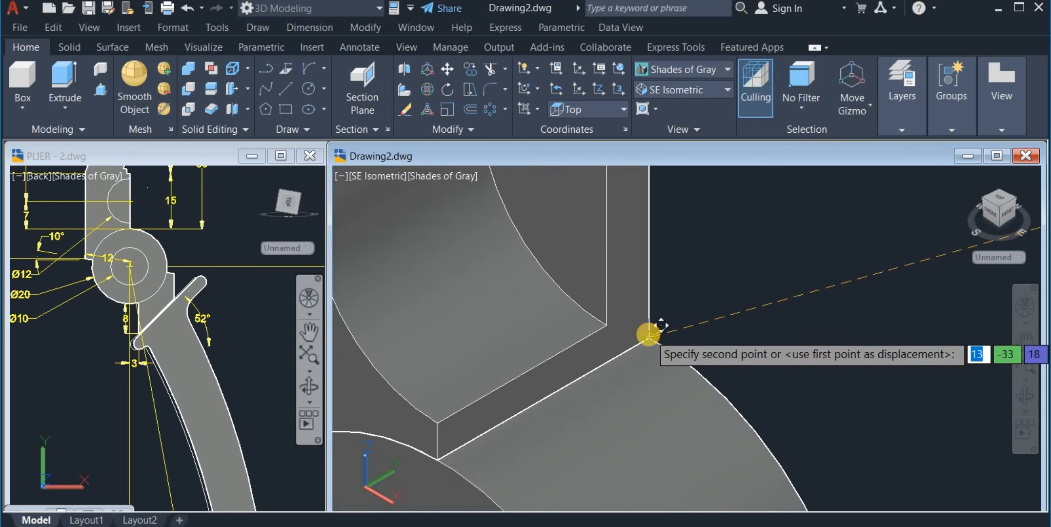
{"action": "left_click", "coordinate": [647, 336]}
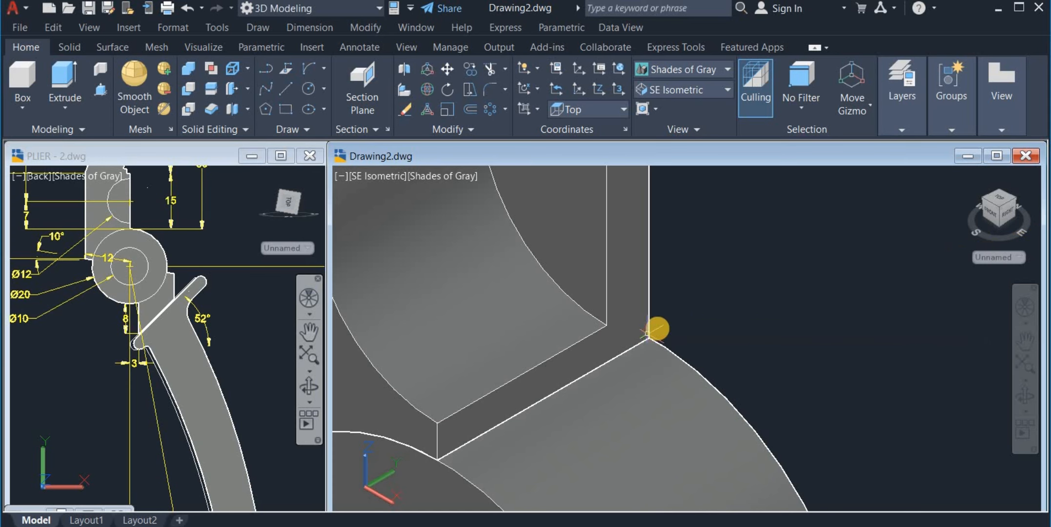
- Display the plier model in the 2D Wireframe visual style to expose the triangle inside the jaw corner
{"action": "left_click", "coordinate": [673, 73]}
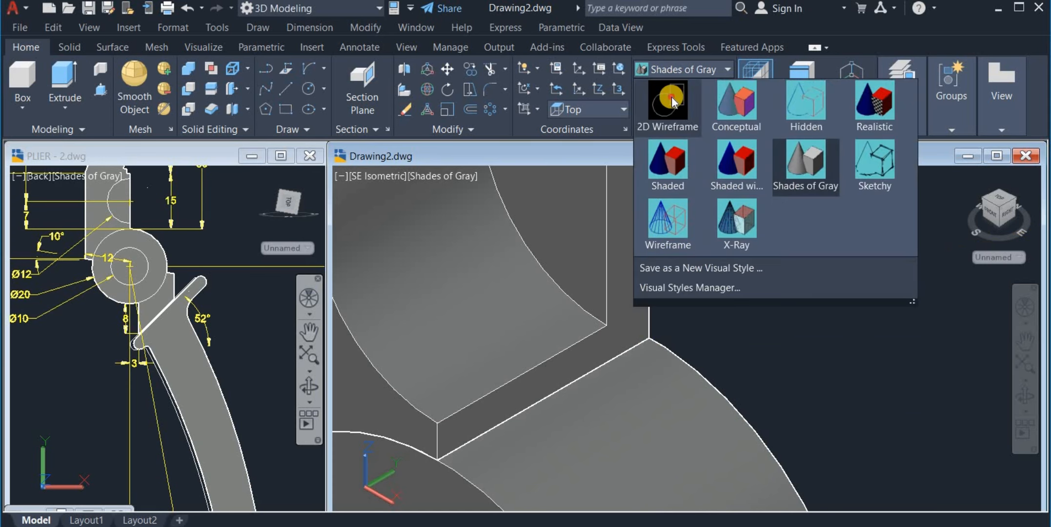
{"action": "left_click", "coordinate": [672, 171]}
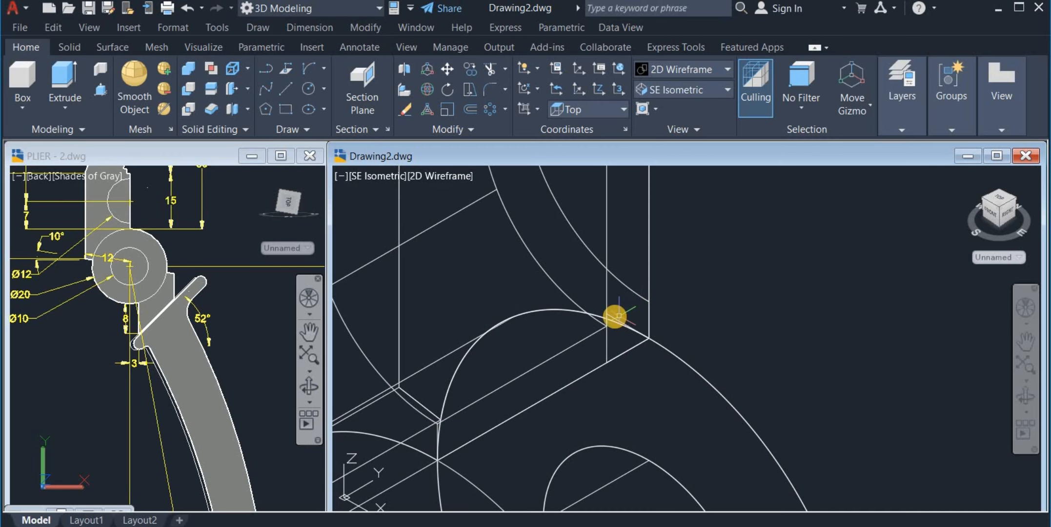
{"action": "scroll", "coordinate": [617, 316], "scroll_direction": "down", "scroll_amount": 3}
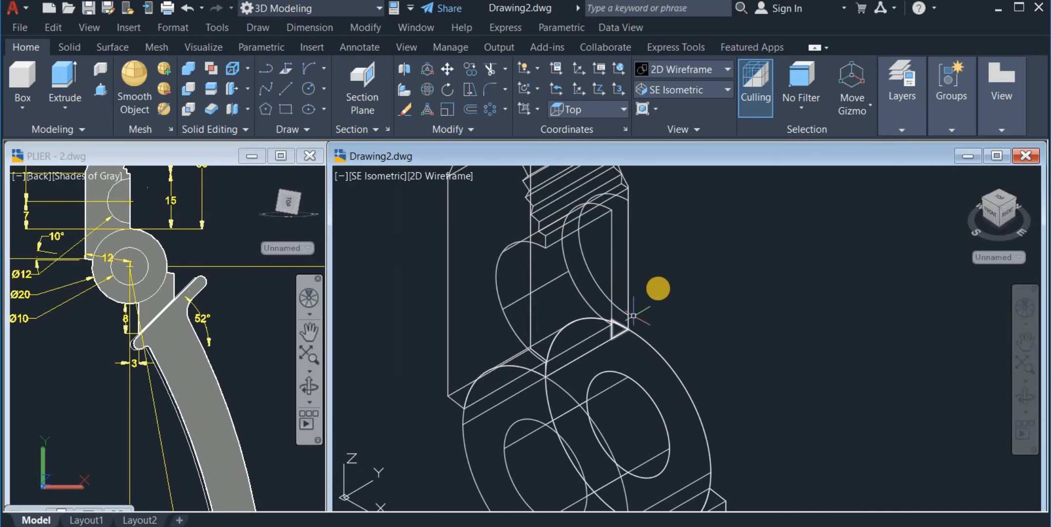
{"action": "middle_click_drag", "start_coordinate": [658, 287], "coordinate": [644, 303]}
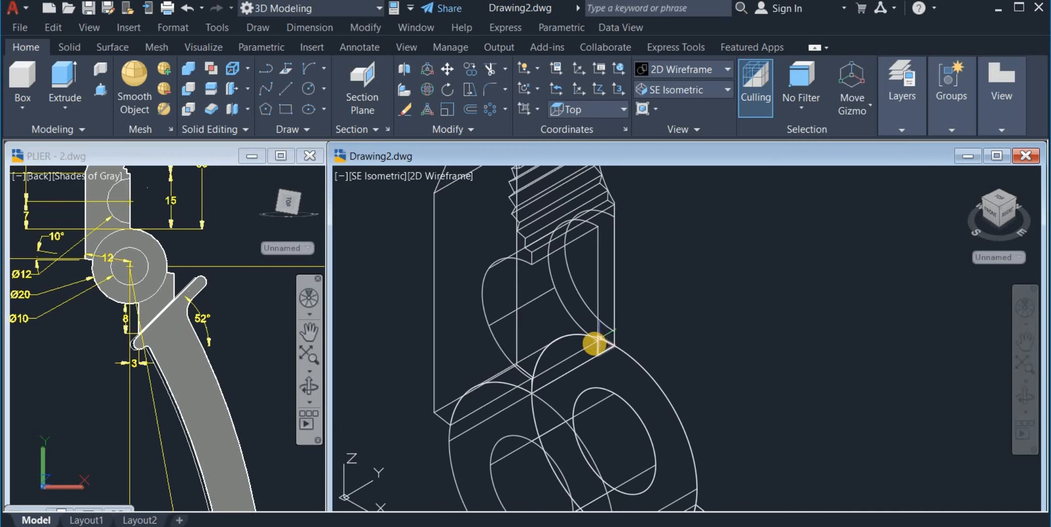
- Presspull the triangle upward along the jaw's inner edge, past the round cutout to the start of the teeth
{"action": "left_click", "coordinate": [99, 92]}
{"action": "scroll", "coordinate": [621, 320], "scroll_direction": "up", "scroll_amount": 4}
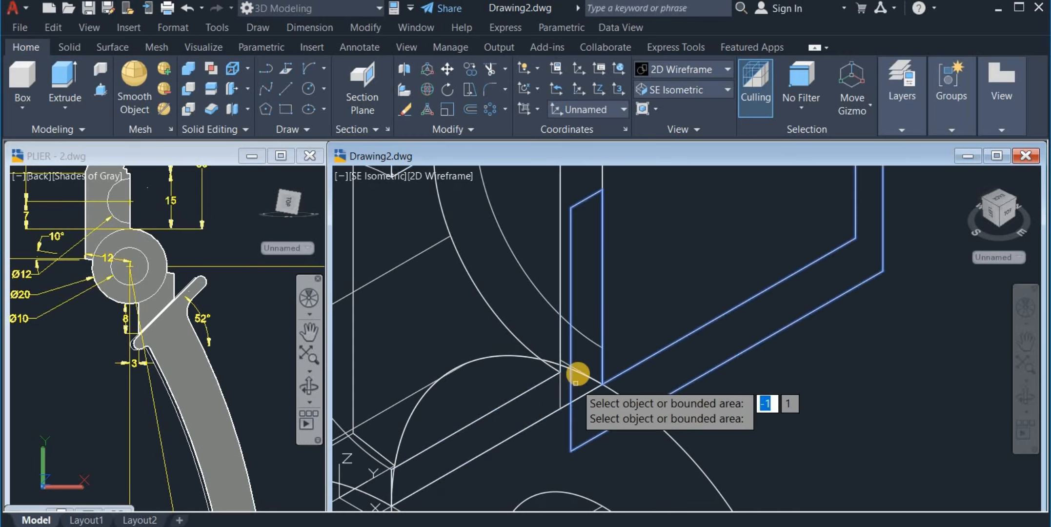
{"action": "scroll", "coordinate": [580, 371], "scroll_direction": "up", "scroll_amount": 2}
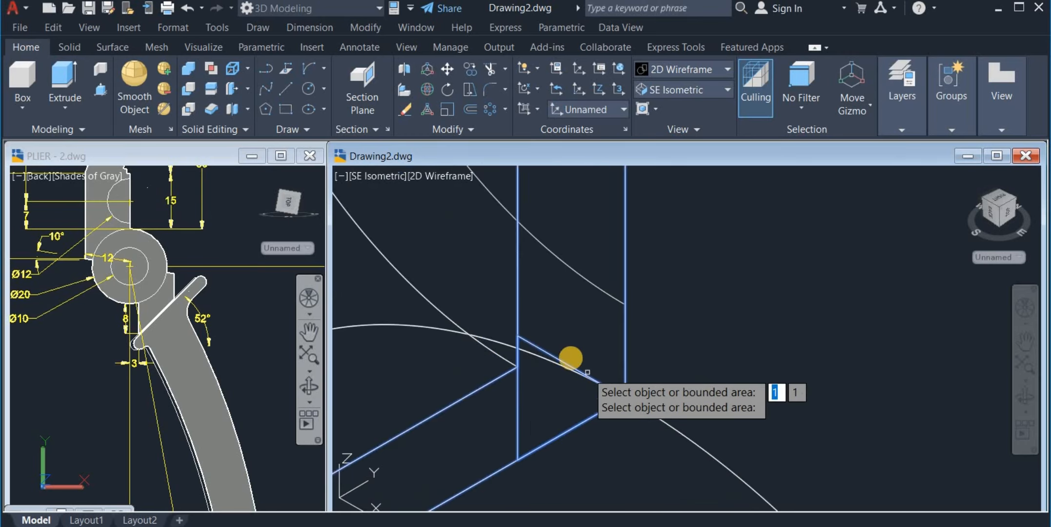
{"action": "left_click", "coordinate": [538, 343]}
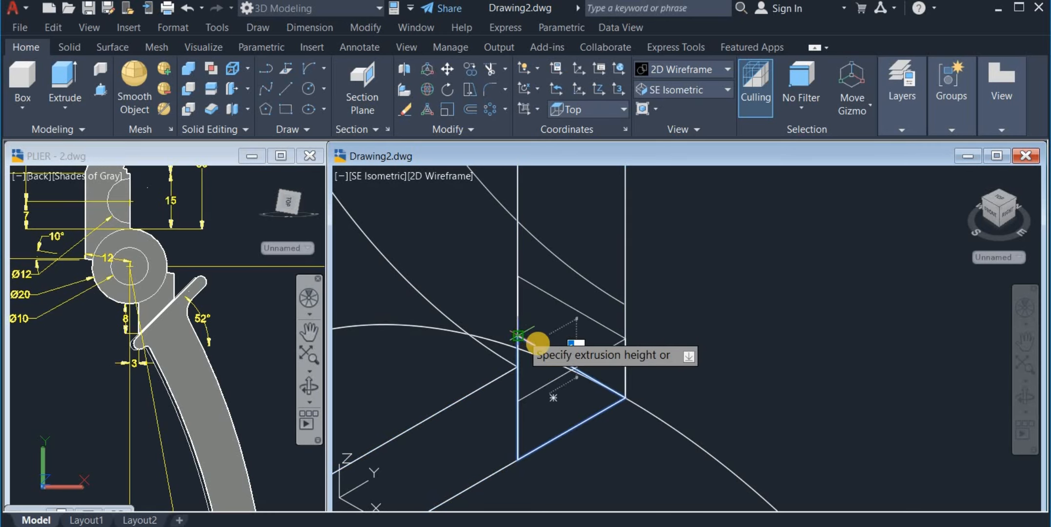
{"action": "scroll", "coordinate": [540, 353], "scroll_direction": "down", "scroll_amount": 5}
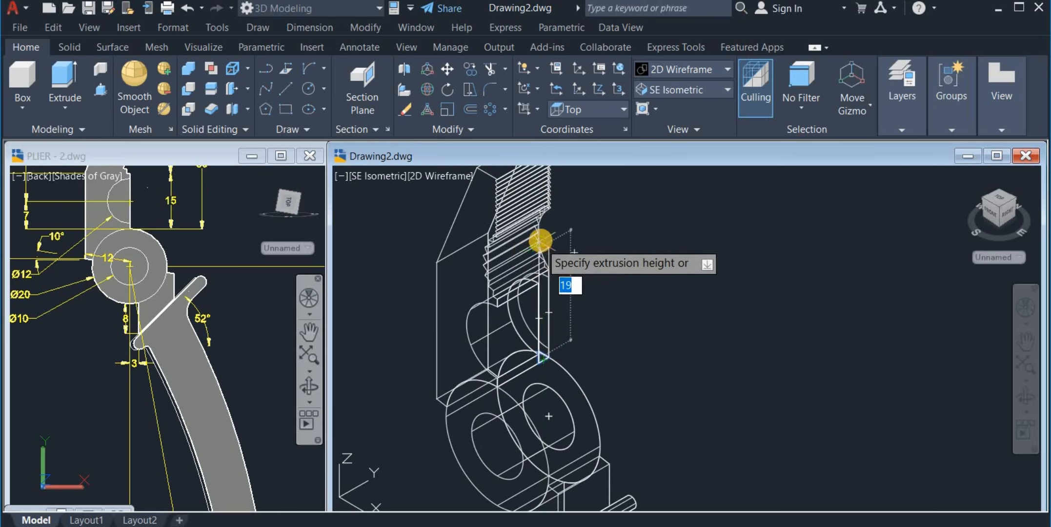
{"action": "left_click", "coordinate": [565, 242]}
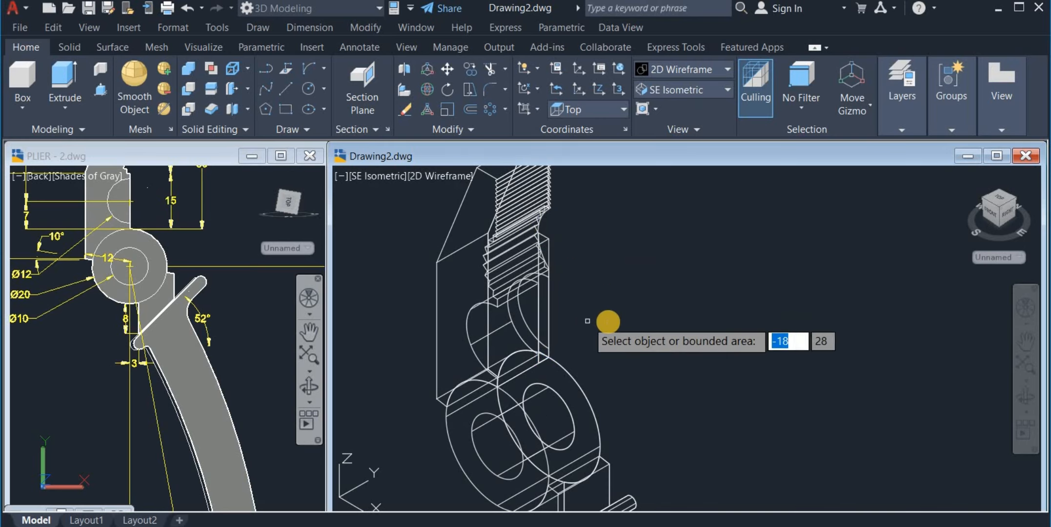
{"action": "key", "text": "Escape"}
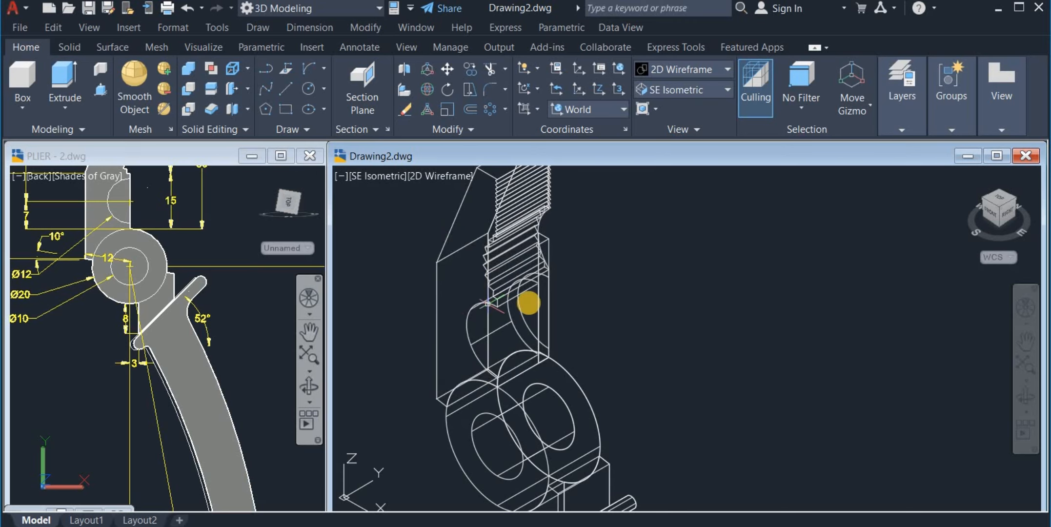
- Subtract the triangular prism from the jaw to bevel its inner edge, and display the model in Shades of Gray
{"action": "left_click", "coordinate": [190, 87]}
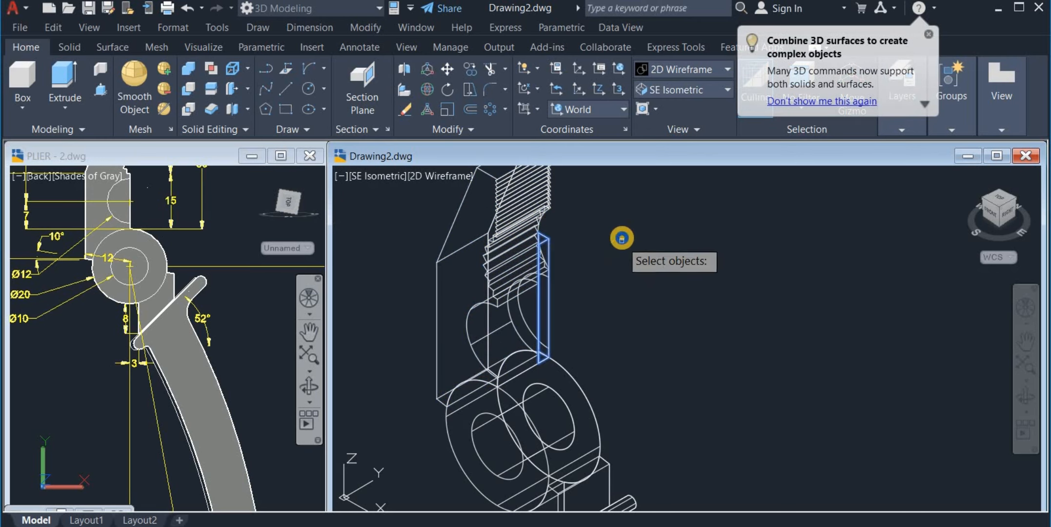
{"action": "middle_click_drag", "start_coordinate": [633, 236], "coordinate": [693, 341], "text": "shift"}
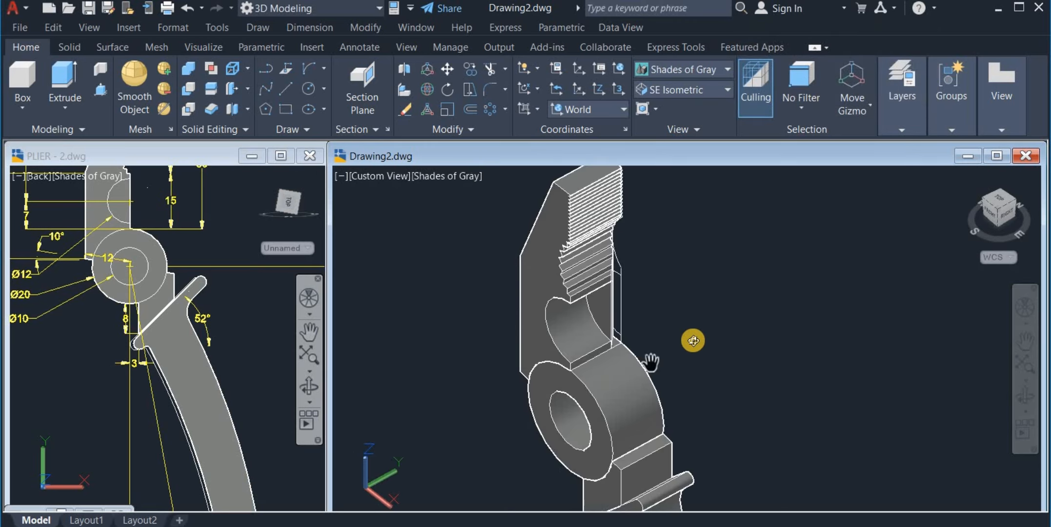
{"action": "middle_click_drag", "start_coordinate": [768, 359], "coordinate": [659, 358], "text": "shift"}
{"action": "right_click", "coordinate": [713, 300]}
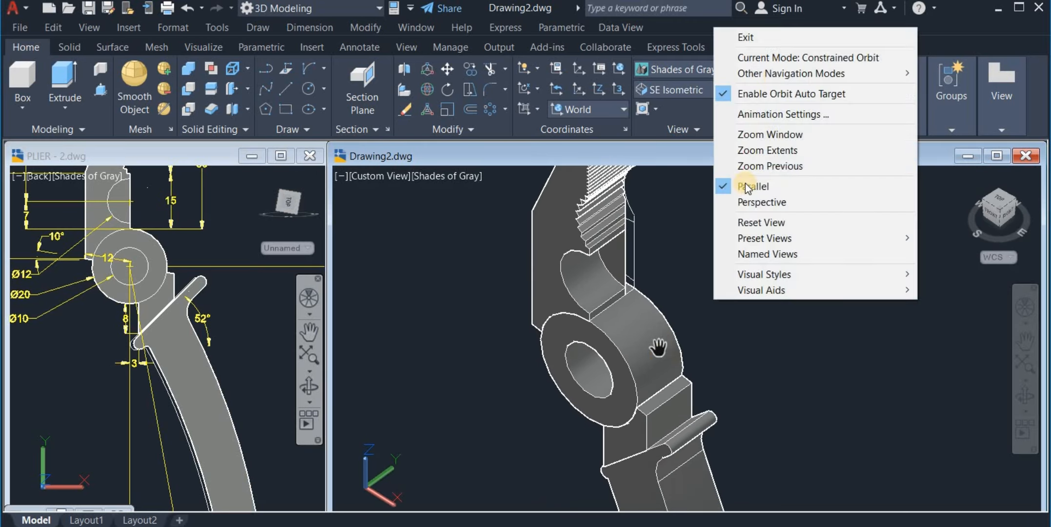
{"action": "left_click", "coordinate": [786, 37]}
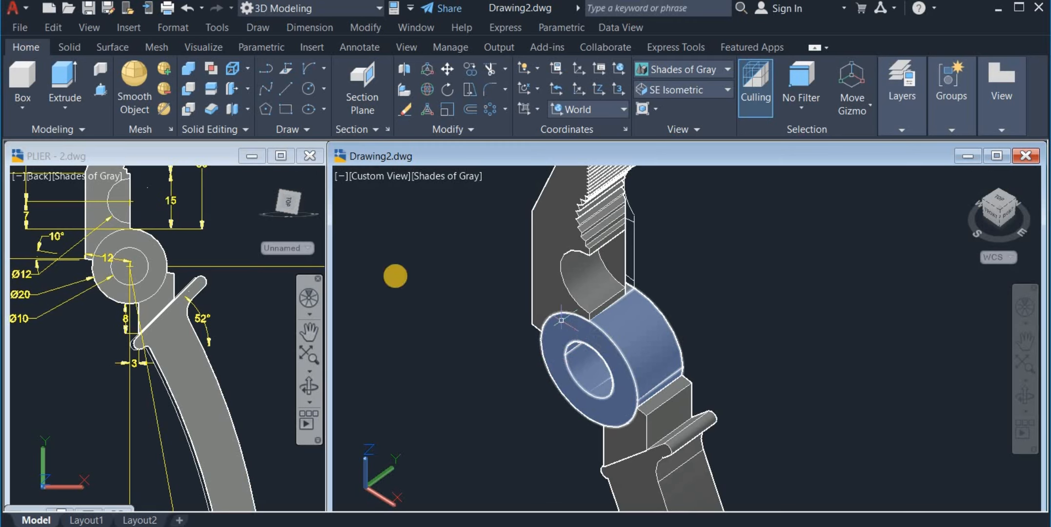
- Presspull the front face of the pivot ring 5 inward to thin the ring
{"action": "left_click", "coordinate": [101, 90]}
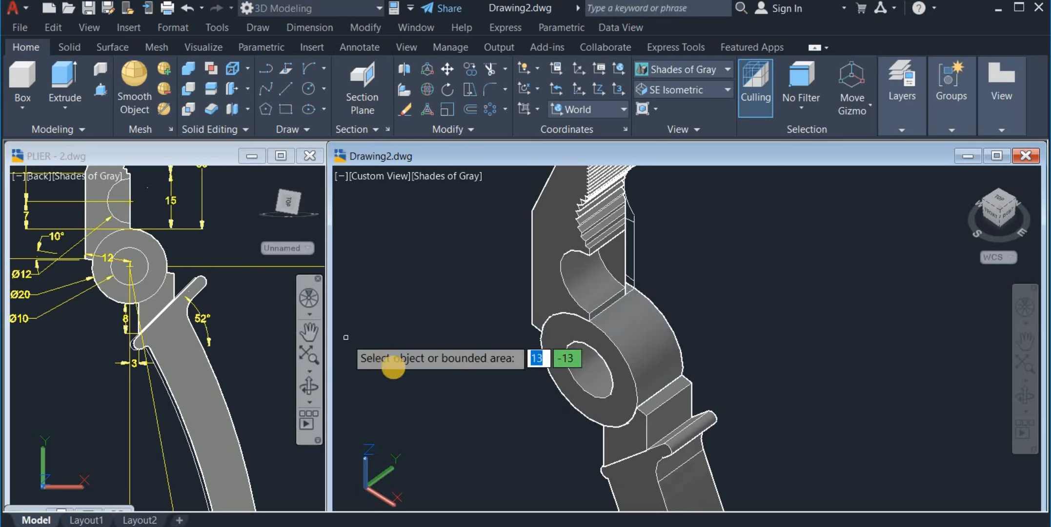
{"action": "left_click", "coordinate": [579, 335]}
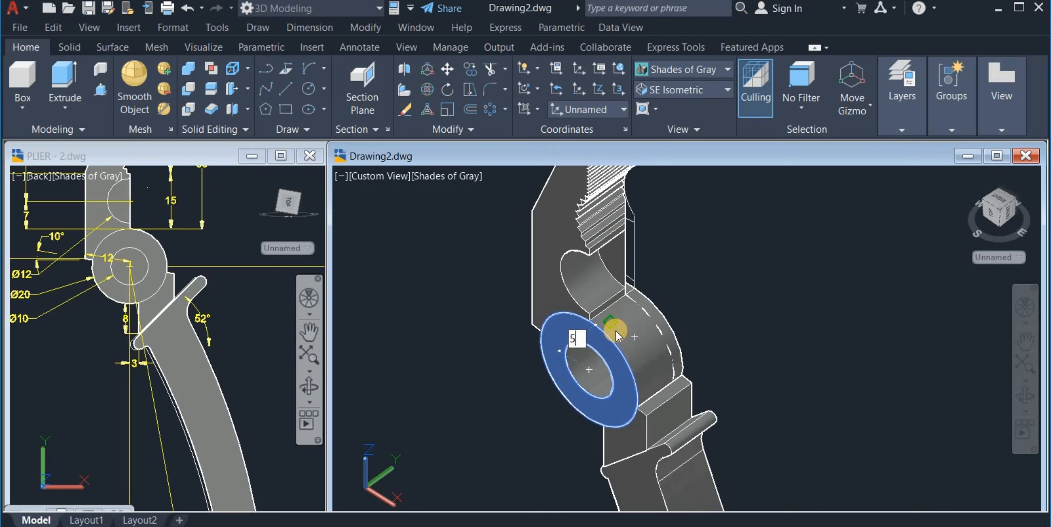
{"action": "left_click", "coordinate": [616, 330]}
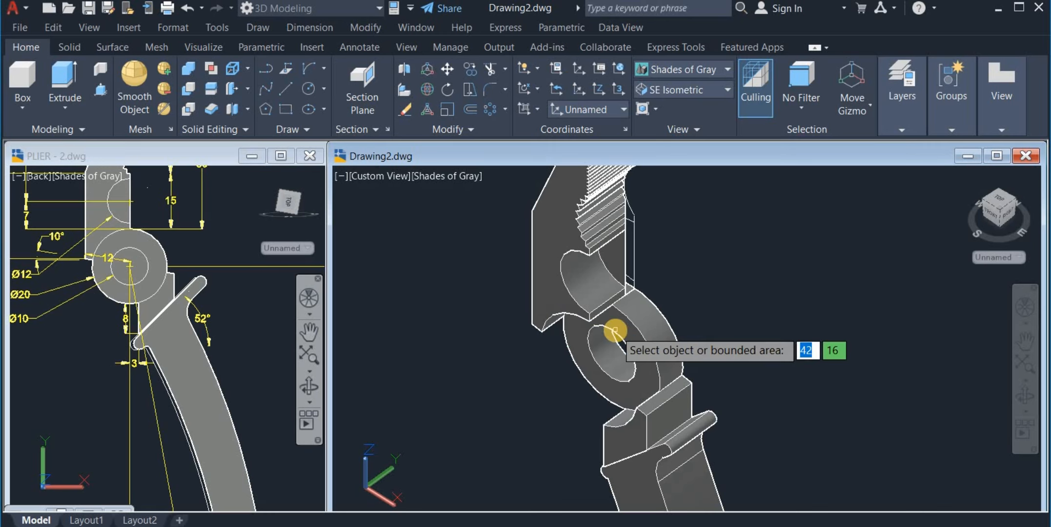
{"action": "key", "text": "Return"}
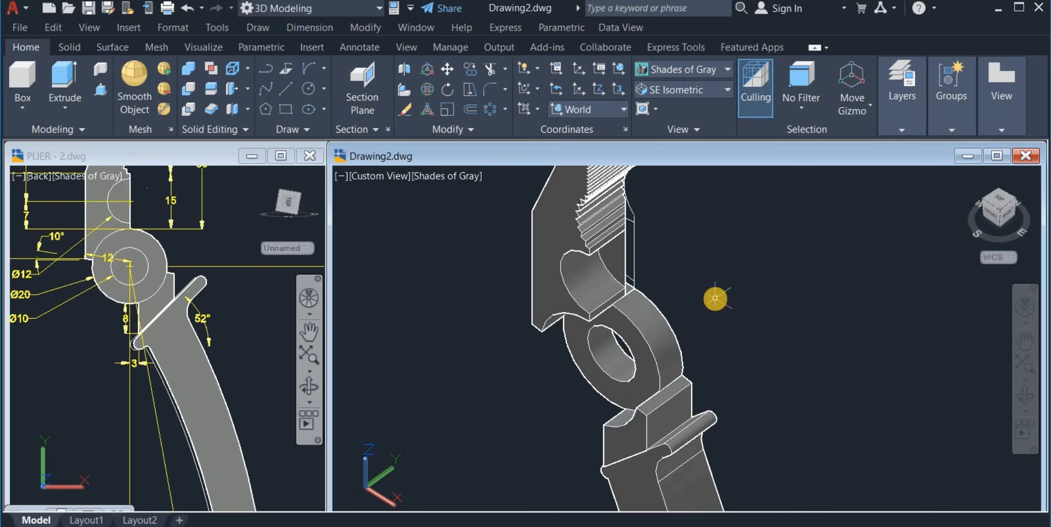
- Unite the jaw, the pivot ring and the neck block above the handle into one solid
{"action": "scroll", "coordinate": [720, 316], "scroll_direction": "down", "scroll_amount": 2}
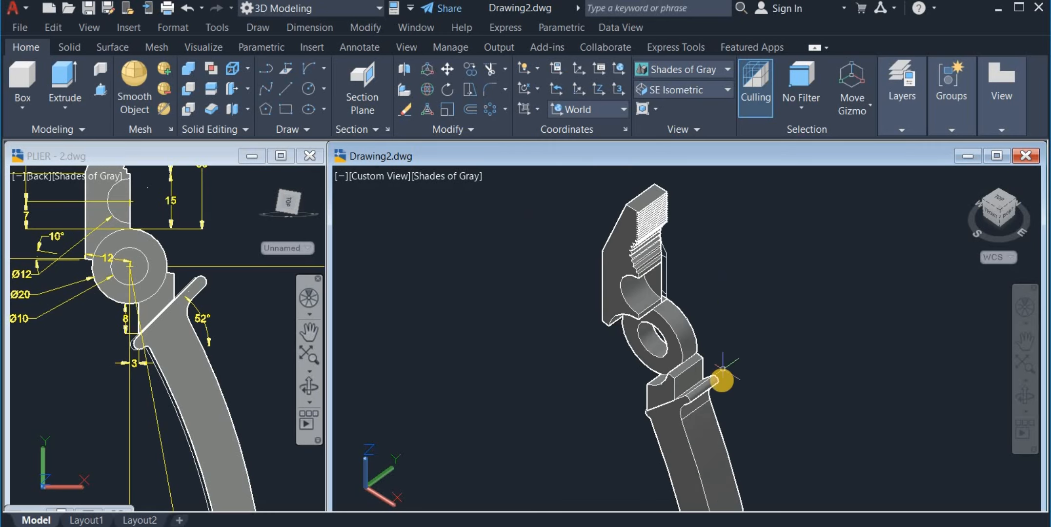
{"action": "left_click_drag", "start_coordinate": [982, 410], "coordinate": [823, 320]}
{"action": "right_click", "coordinate": [786, 317]}
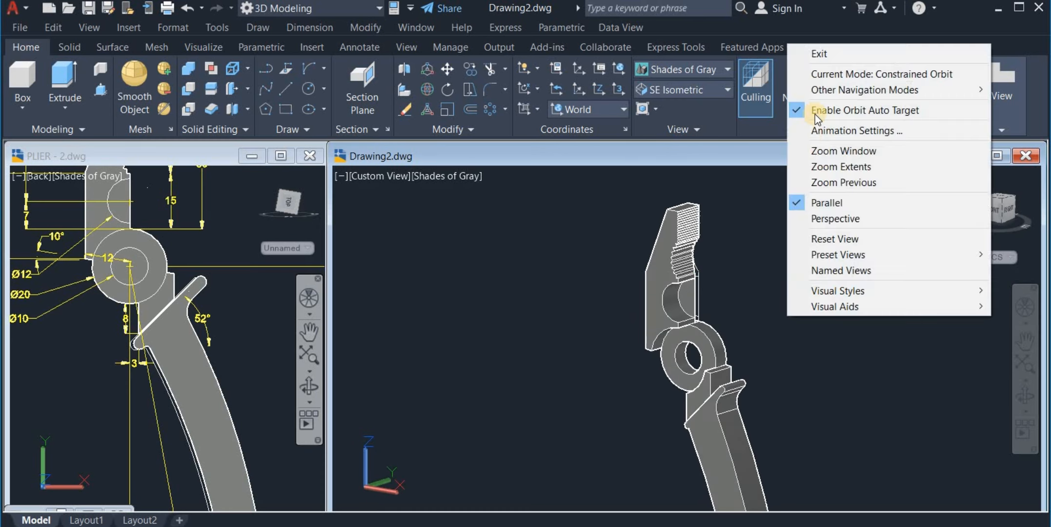
{"action": "left_click", "coordinate": [820, 52]}
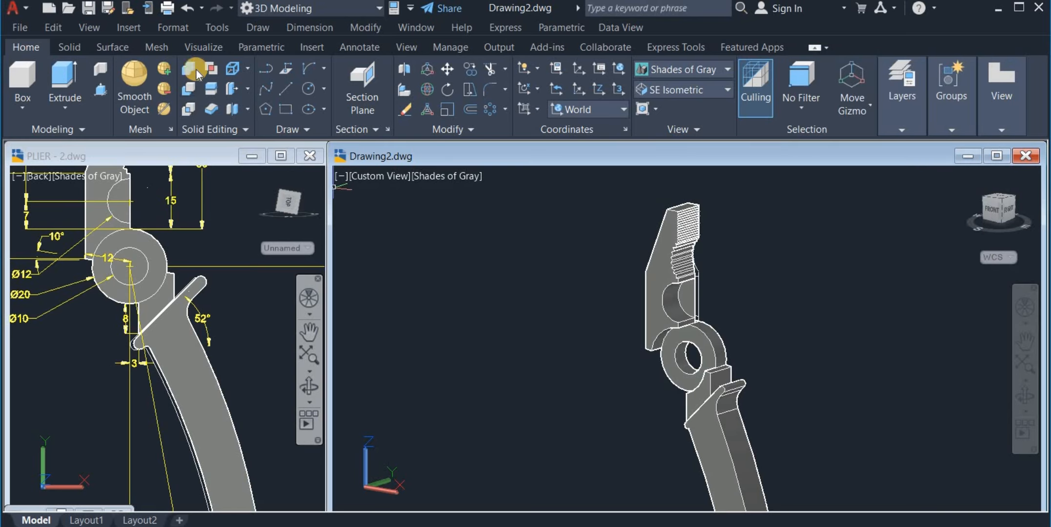
{"action": "left_click", "coordinate": [645, 274]}
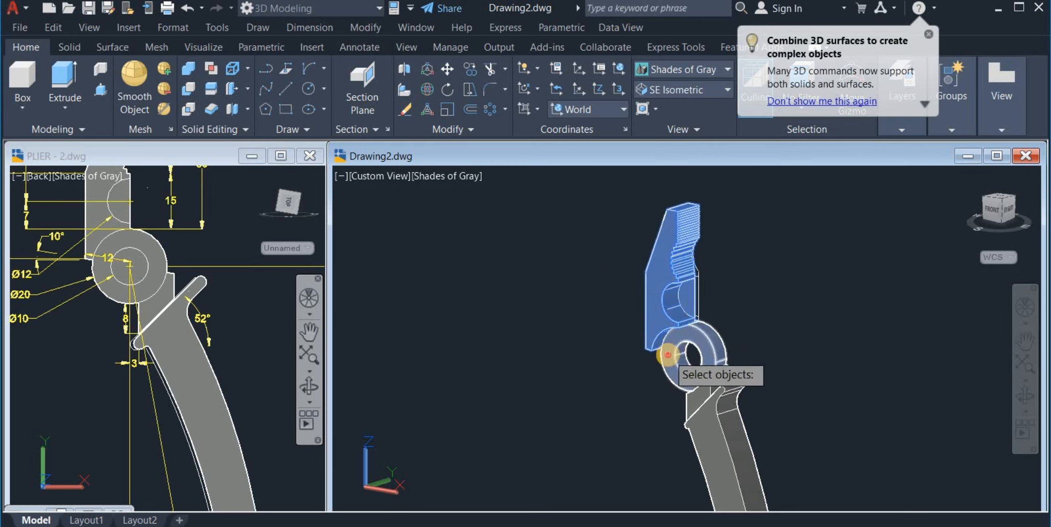
{"action": "left_click", "coordinate": [673, 381]}
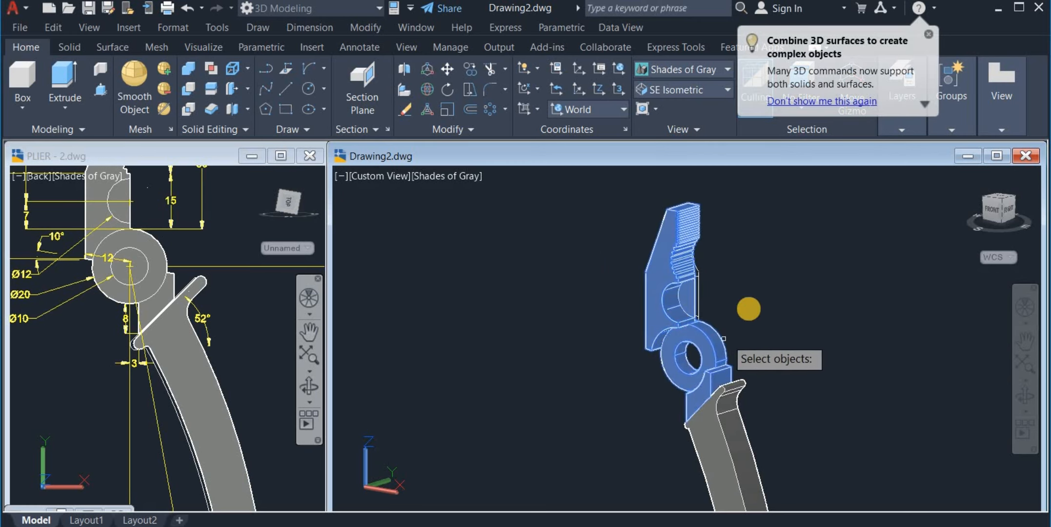
{"action": "key", "text": "Return"}
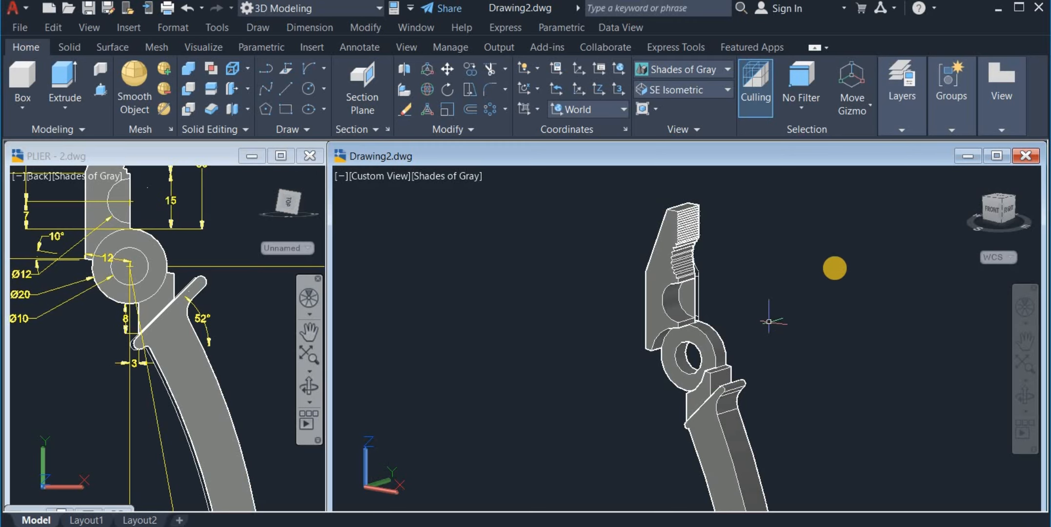
- Maximize the model's drawing window and orbit the plier half to face its right side
{"action": "left_click", "coordinate": [995, 157]}
{"action": "scroll", "coordinate": [585, 331], "scroll_direction": "up", "scroll_amount": 2}
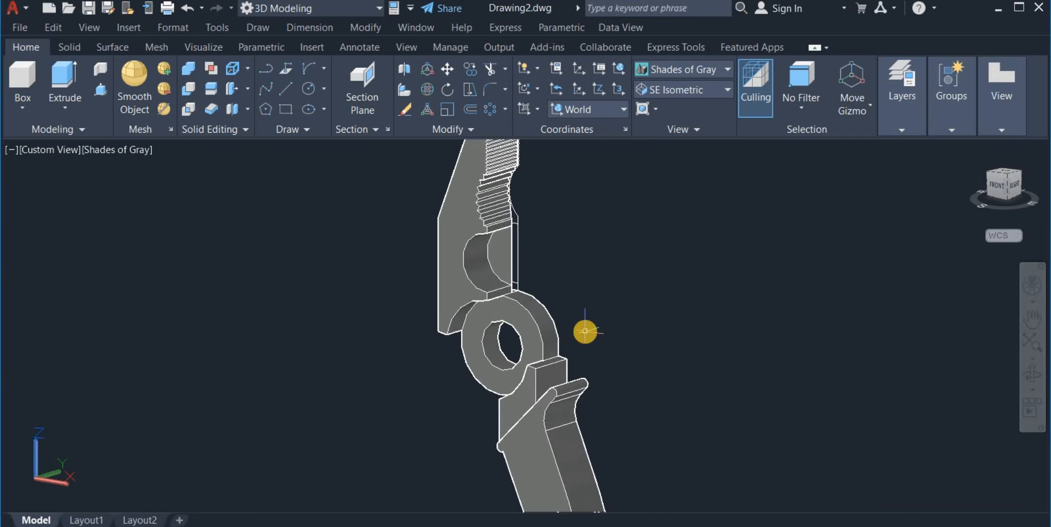
{"action": "left_click", "coordinate": [1032, 375]}
{"action": "left_click_drag", "start_coordinate": [898, 345], "coordinate": [848, 381]}
{"action": "middle_click_drag", "start_coordinate": [873, 345], "coordinate": [737, 331], "text": "shift"}
{"action": "right_click", "coordinate": [737, 329]}
{"action": "left_click", "coordinate": [824, 72]}
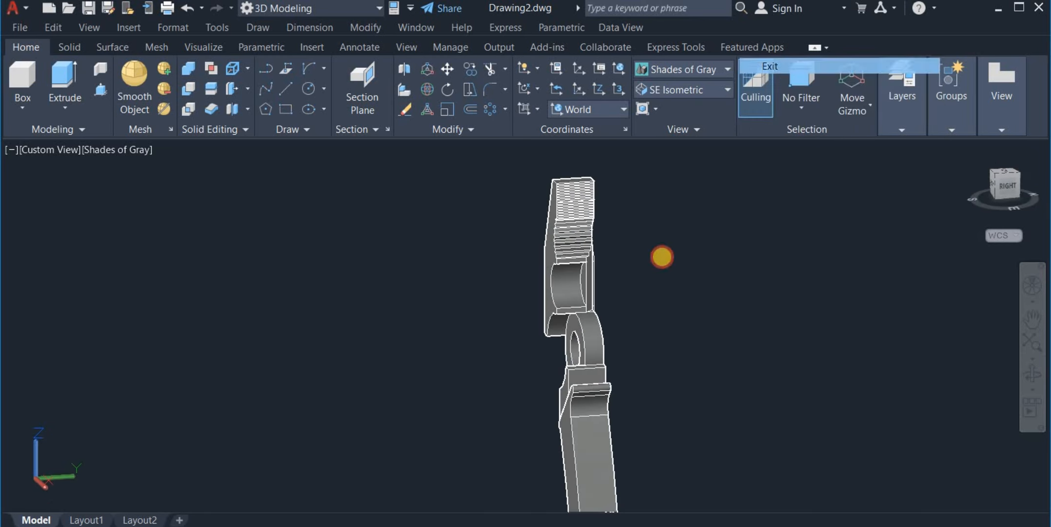
- Move the united head solid and the handle solid together away from the leftover 2D outlines
{"action": "left_click", "coordinate": [551, 291]}
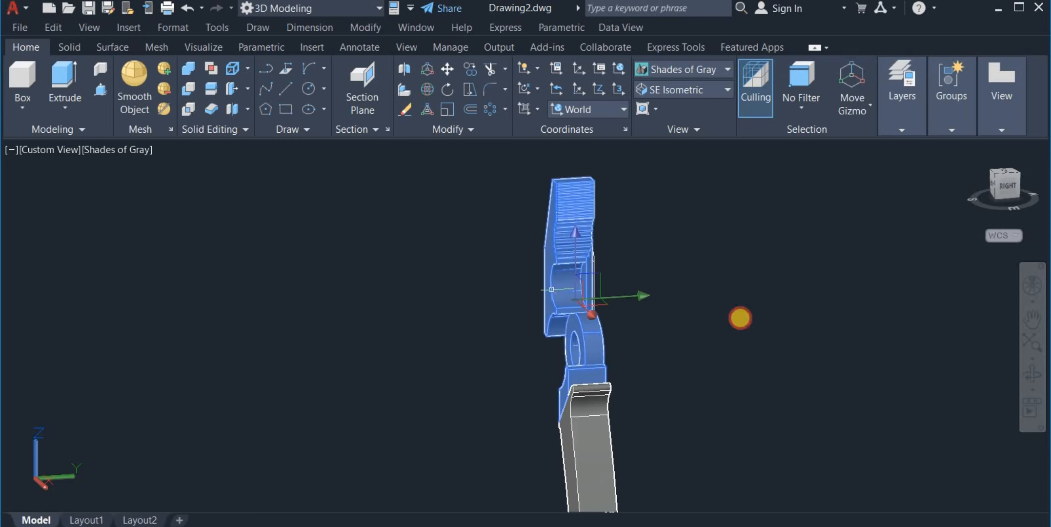
{"action": "left_click", "coordinate": [629, 447]}
{"action": "left_click", "coordinate": [592, 447]}
{"action": "right_click_drag", "start_coordinate": [776, 418], "coordinate": [666, 430]}
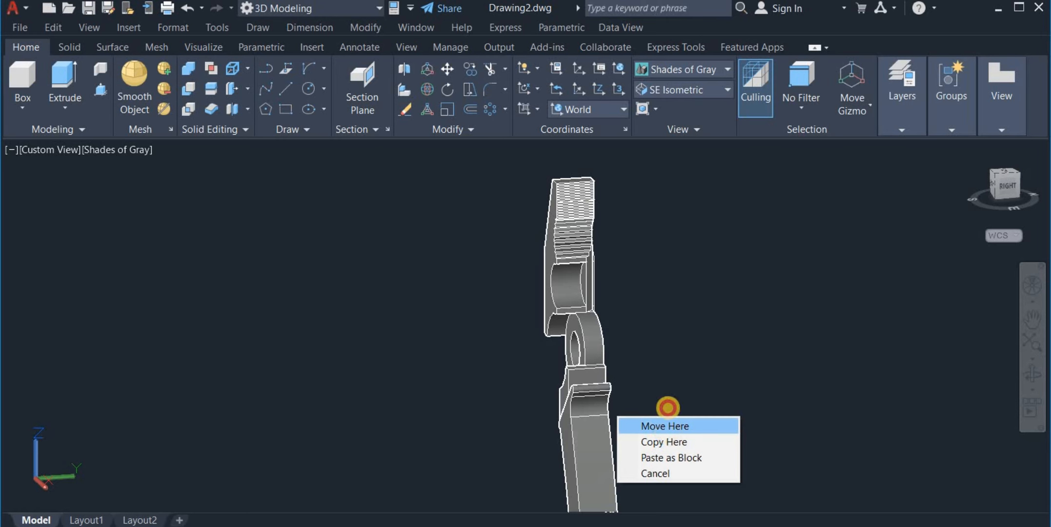
{"action": "left_click", "coordinate": [664, 426]}
- Erase the leftover 2D outlines of the jaw, pivot ring and neck beside the solid plier half
{"action": "left_click", "coordinate": [544, 157]}
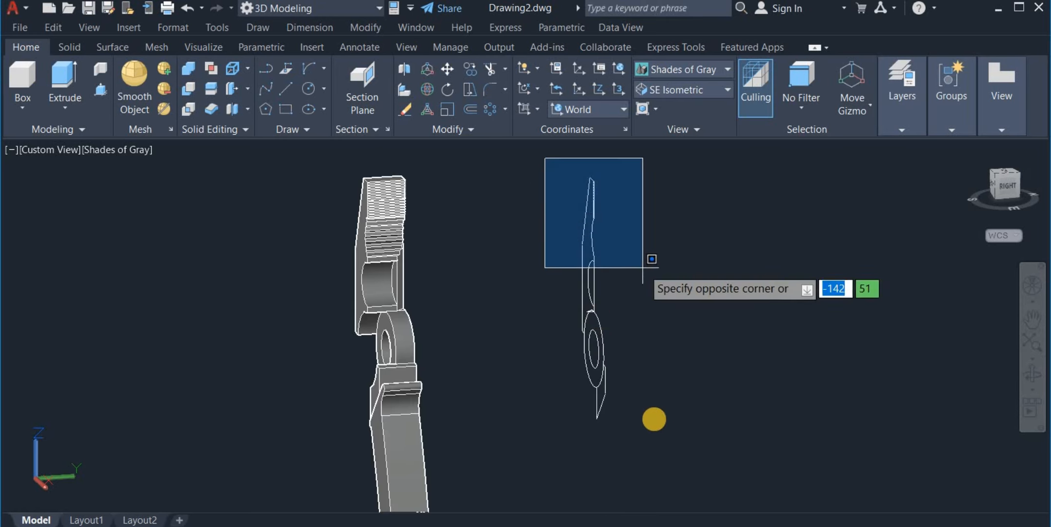
{"action": "left_click", "coordinate": [653, 434]}
{"action": "right_click", "coordinate": [686, 393]}
{"action": "left_click", "coordinate": [739, 126]}
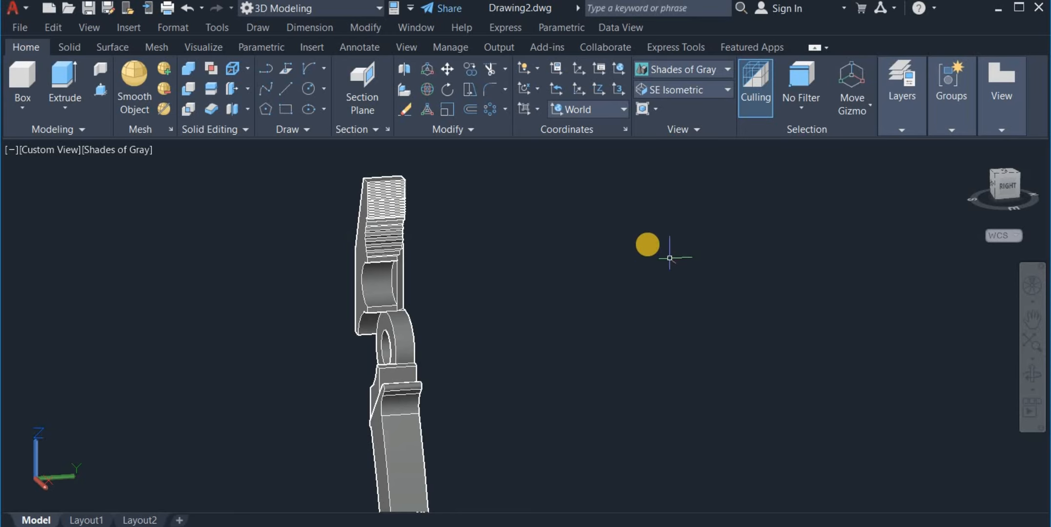
- Presspull the handle's flat side face outward by 1 to thicken the handle
{"action": "left_click", "coordinate": [682, 89]}
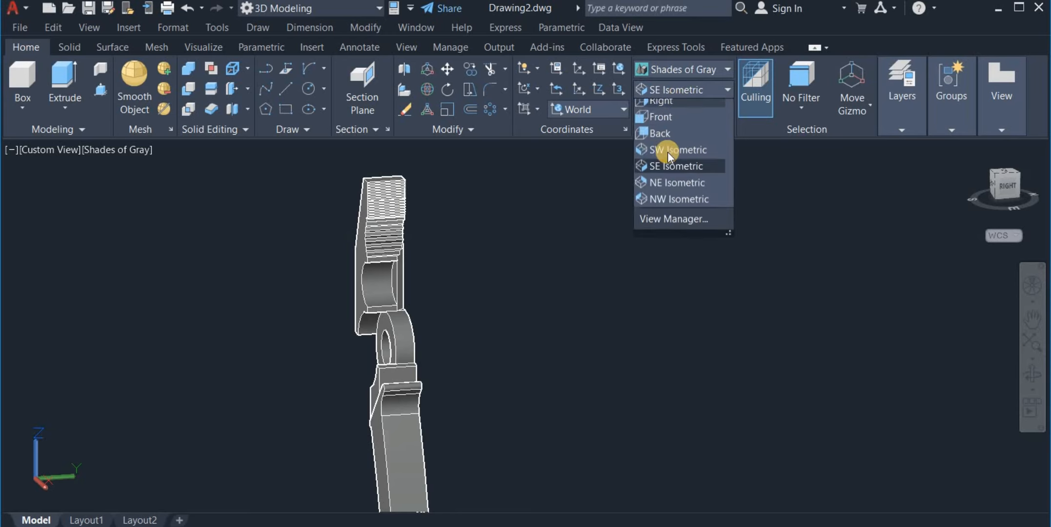
{"action": "left_click", "coordinate": [671, 172]}
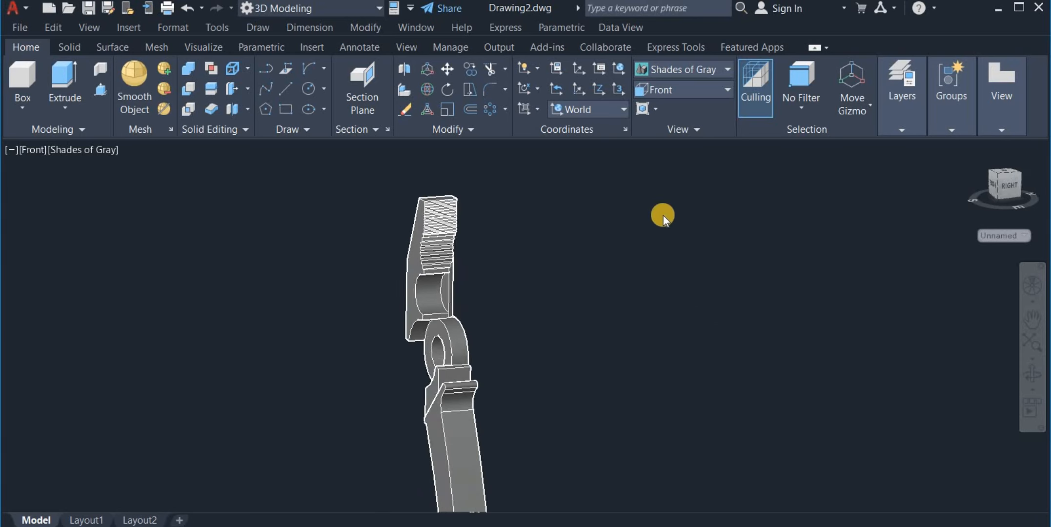
{"action": "middle_click_drag", "start_coordinate": [621, 243], "coordinate": [670, 279]}
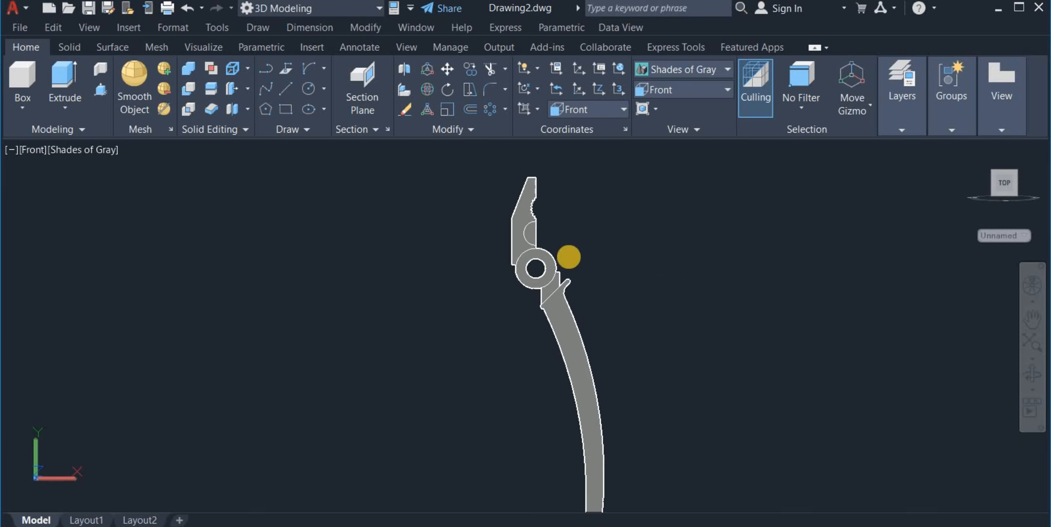
{"action": "scroll", "coordinate": [557, 226], "scroll_direction": "up", "scroll_amount": 3}
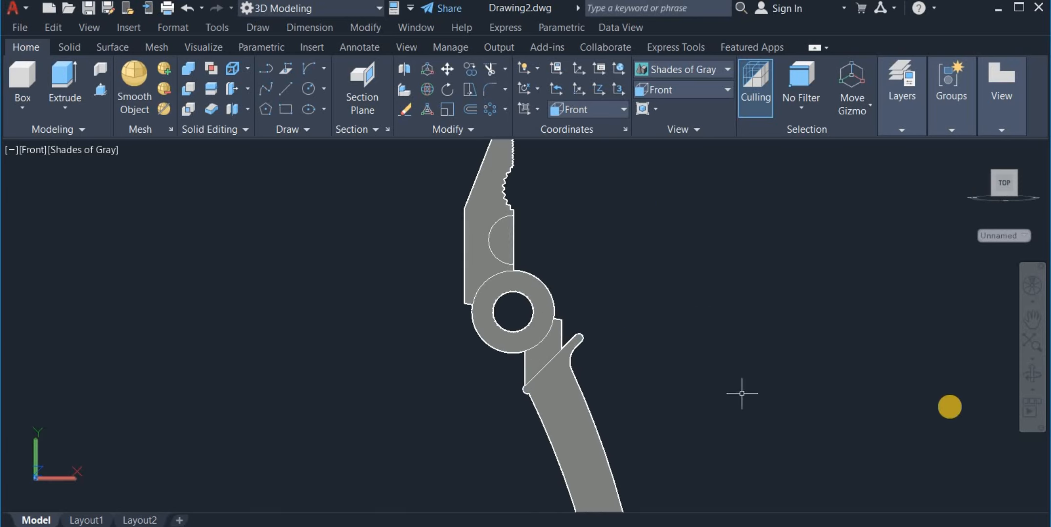
{"action": "left_click_drag", "start_coordinate": [884, 365], "coordinate": [687, 331]}
{"action": "left_click_drag", "start_coordinate": [629, 248], "coordinate": [626, 275]}
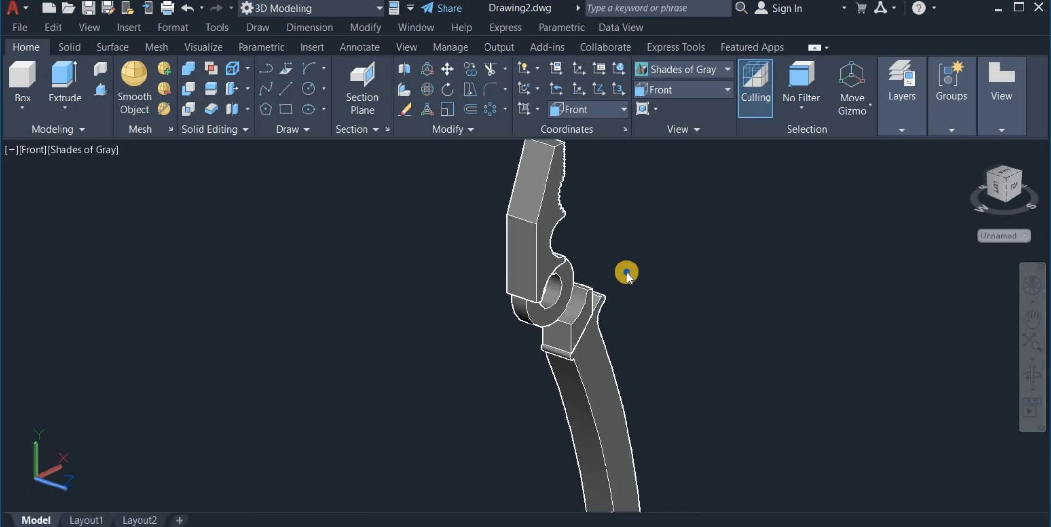
{"action": "right_click", "coordinate": [627, 274]}
{"action": "left_click", "coordinate": [642, 283]}
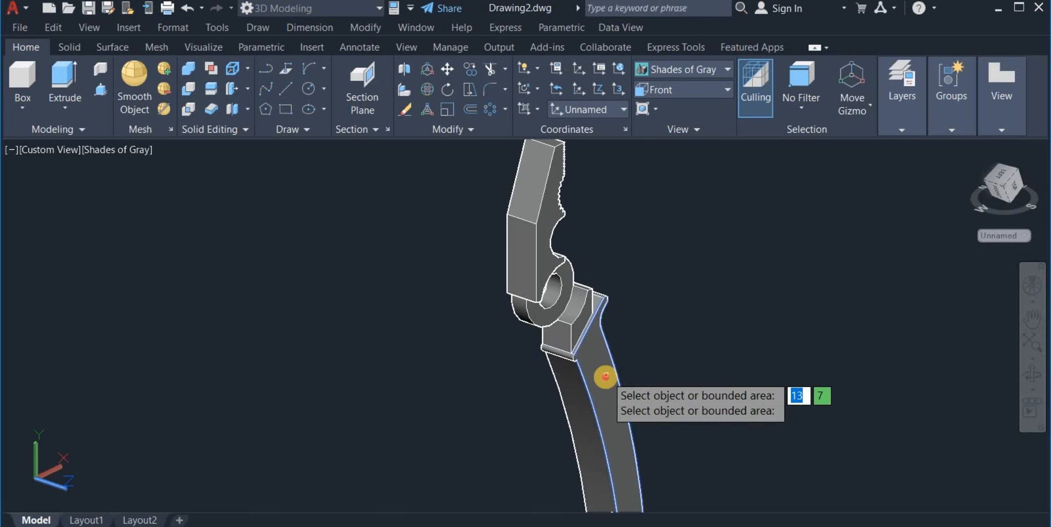
{"action": "left_click", "coordinate": [634, 412]}
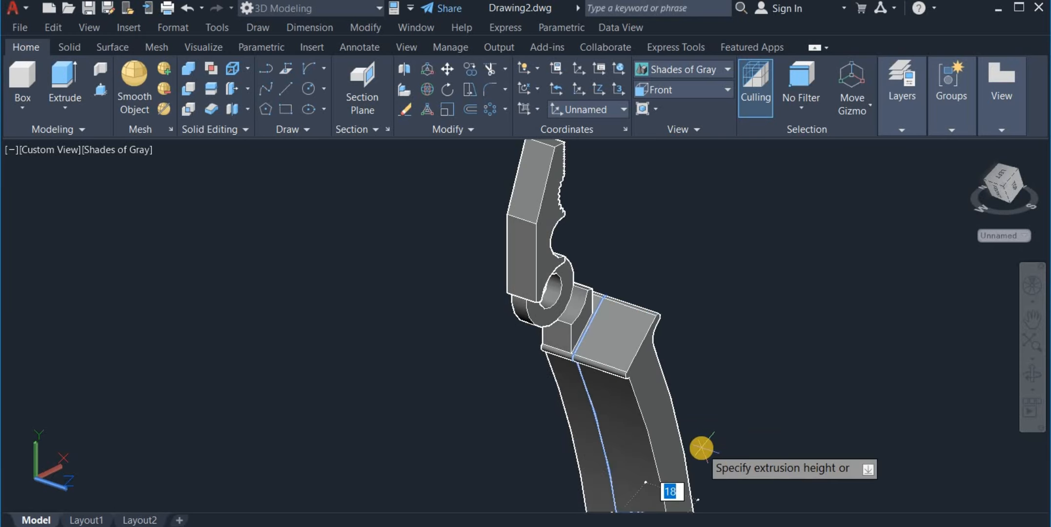
{"action": "type", "text": "1"}
{"action": "key", "text": "Return"}
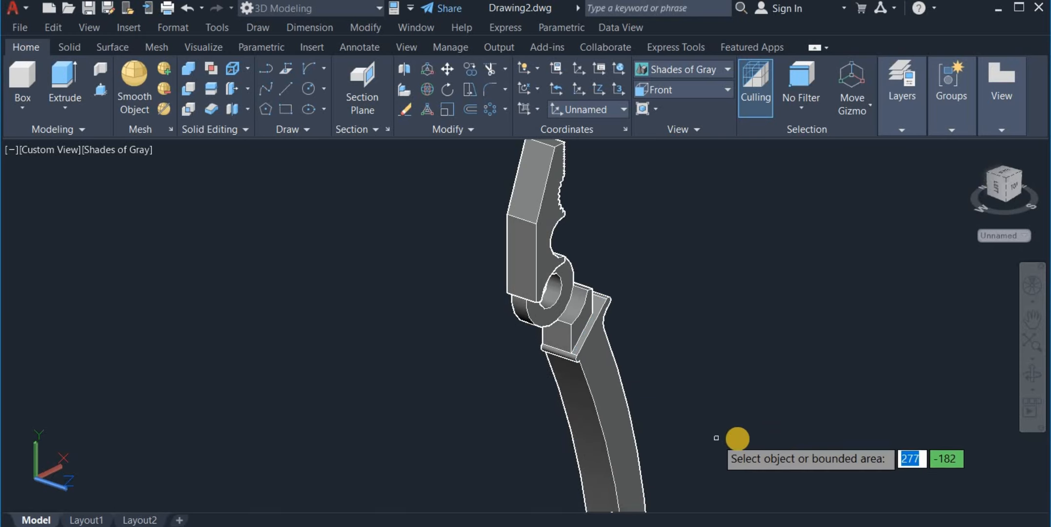
- Presspull the opposite flat side face of the handle slightly outward
{"action": "left_click", "coordinate": [1030, 377]}
{"action": "left_click_drag", "start_coordinate": [920, 392], "coordinate": [636, 356]}
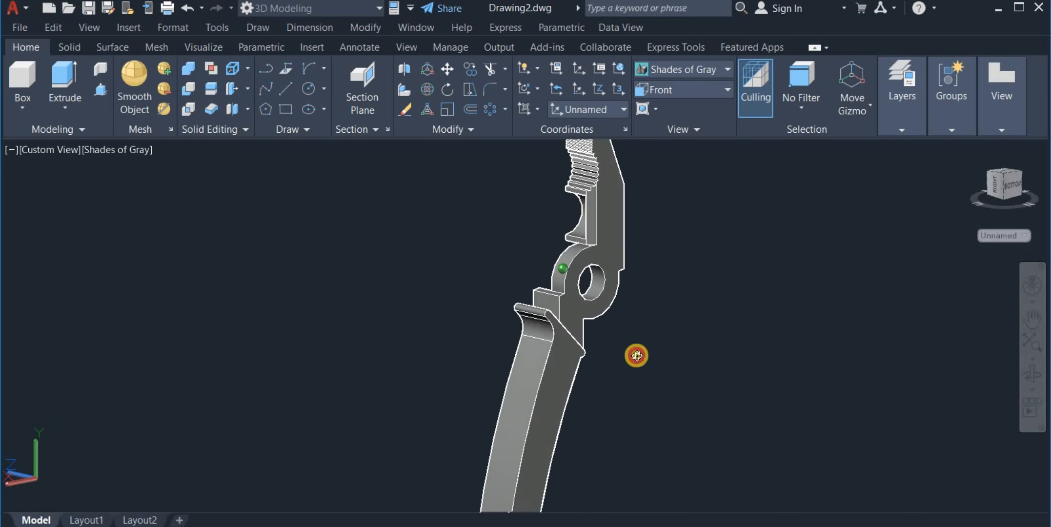
{"action": "right_click", "coordinate": [665, 317]}
{"action": "left_click", "coordinate": [716, 68]}
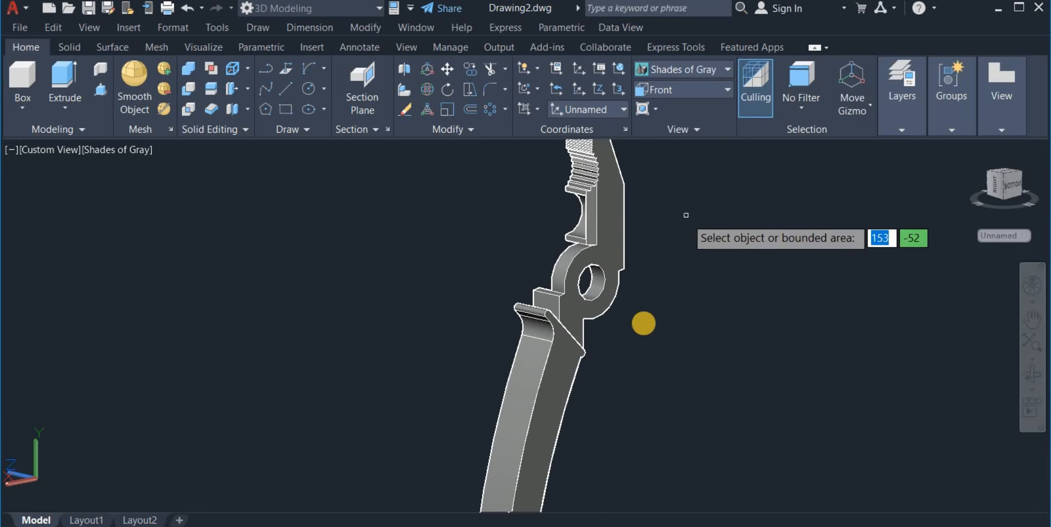
{"action": "left_click", "coordinate": [560, 384]}
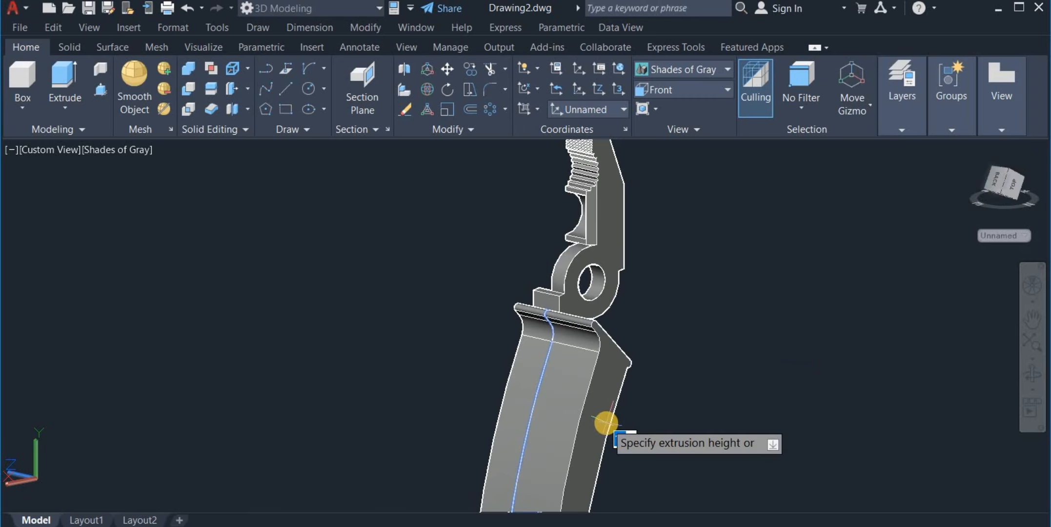
{"action": "left_click", "coordinate": [607, 423]}
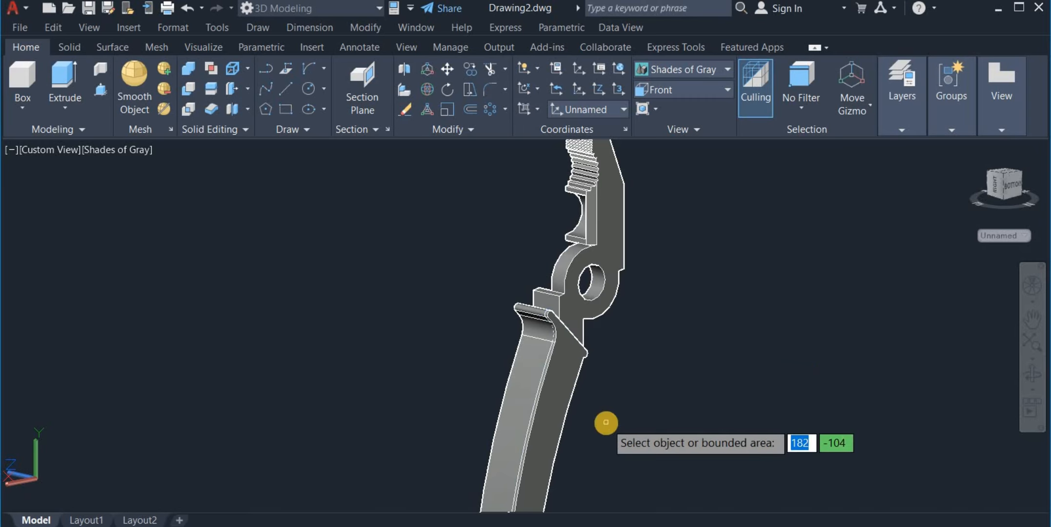
- In the Front view, draw a horizontal helper line between the jaw tip's outer corner and a point clear of the plier half
{"action": "left_click", "coordinate": [681, 89]}
{"action": "left_click", "coordinate": [679, 172]}
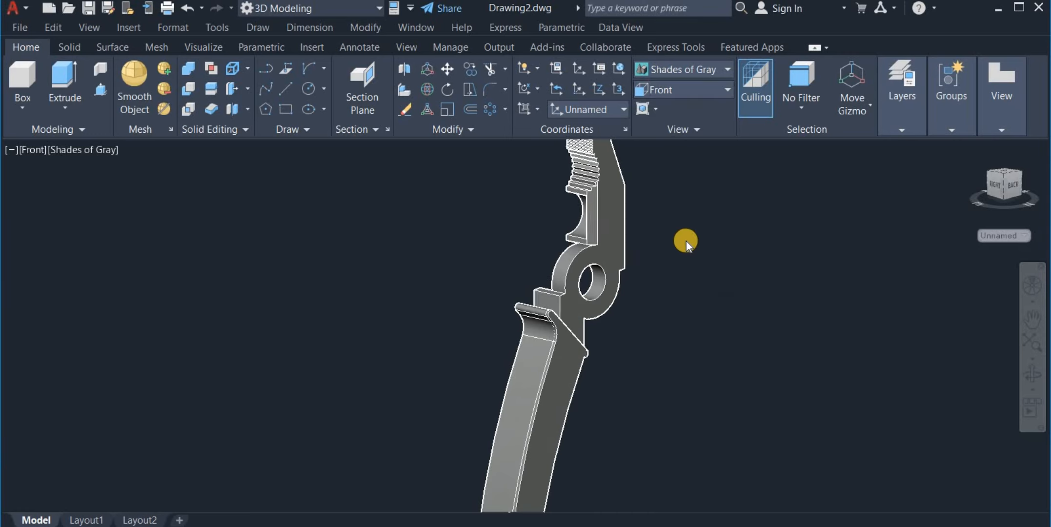
{"action": "middle_click_drag", "start_coordinate": [634, 300], "coordinate": [721, 382]}
{"action": "scroll", "coordinate": [555, 260], "scroll_direction": "up", "scroll_amount": 3}
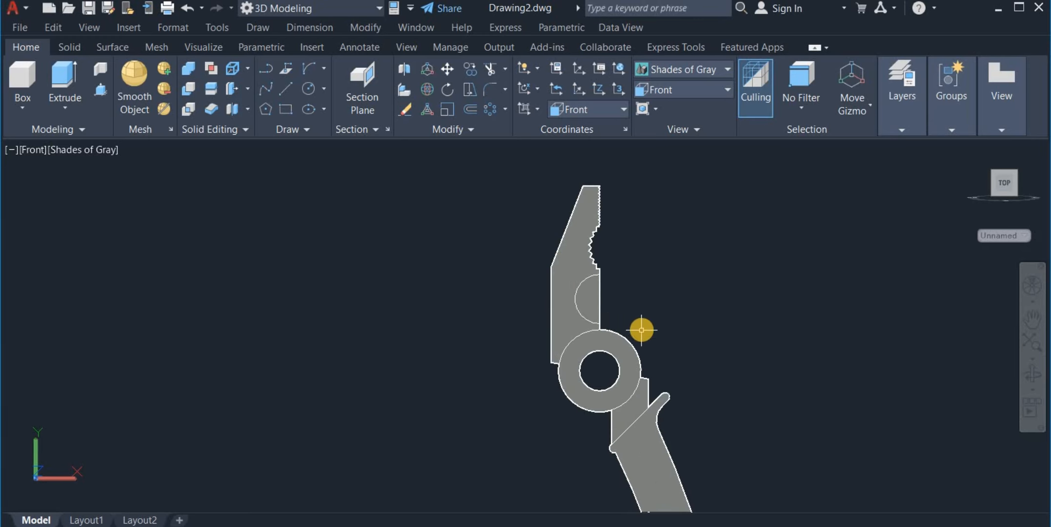
{"action": "scroll", "coordinate": [641, 330], "scroll_direction": "down", "scroll_amount": 2}
{"action": "middle_click_drag", "start_coordinate": [640, 327], "coordinate": [627, 309]}
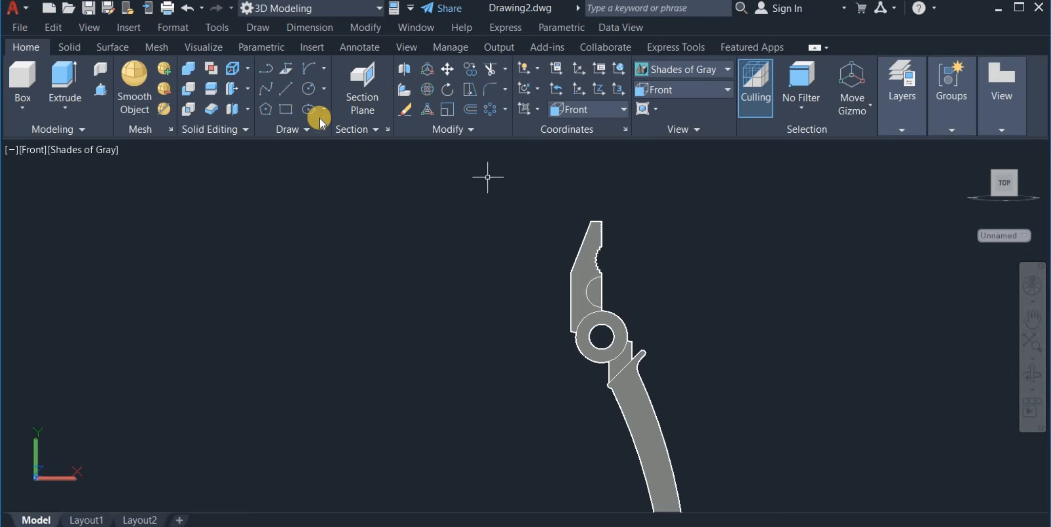
{"action": "left_click", "coordinate": [282, 90]}
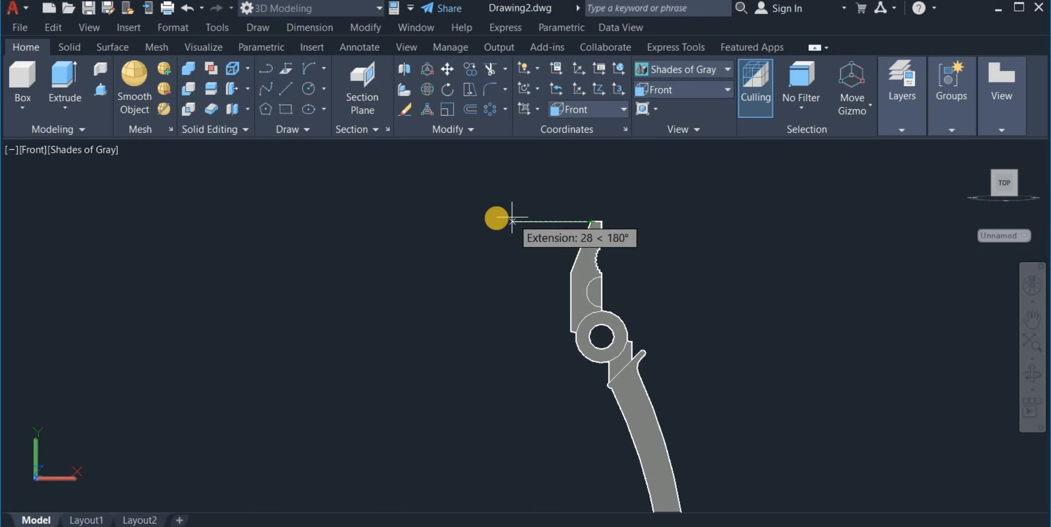
{"action": "left_click", "coordinate": [496, 221]}
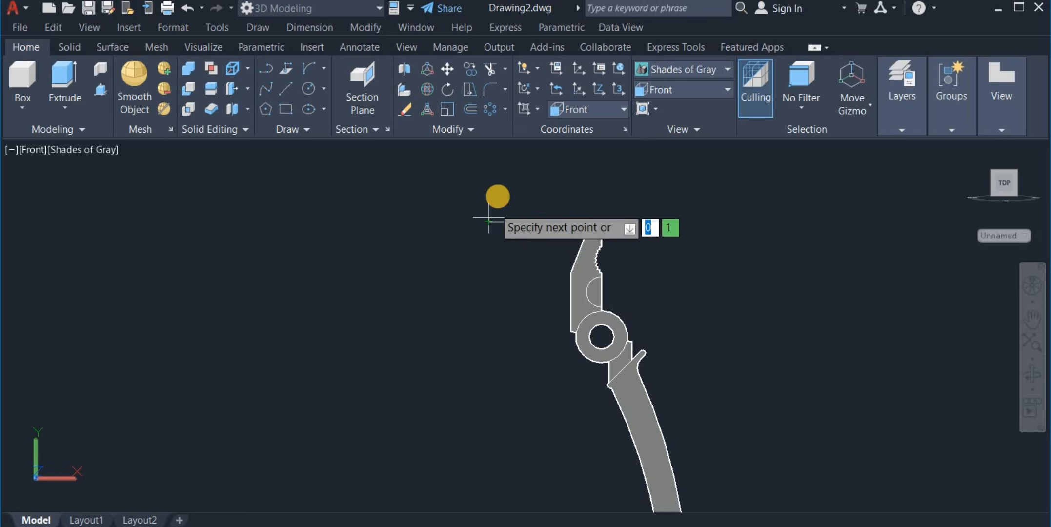
{"action": "right_click", "coordinate": [497, 194]}
{"action": "left_click", "coordinate": [509, 204]}
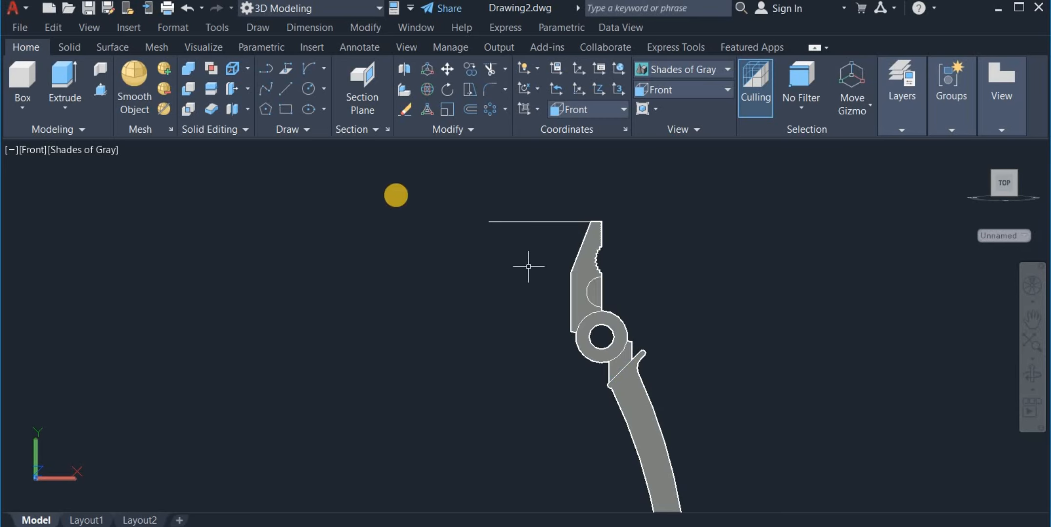
- Mirror the head and handle solids across a vertical line through the helper line's midpoint, keeping the originals
{"action": "left_click", "coordinate": [442, 129]}
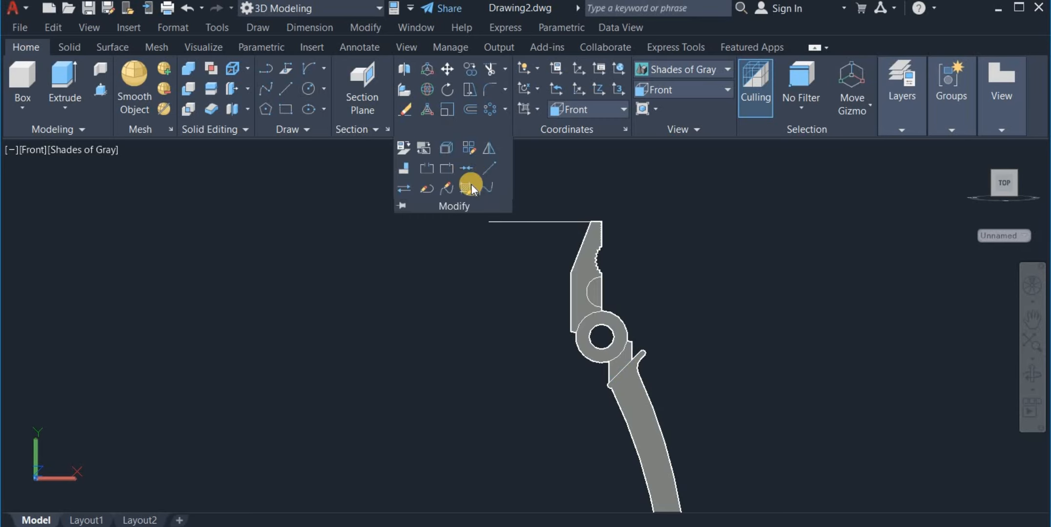
{"action": "left_click", "coordinate": [490, 151]}
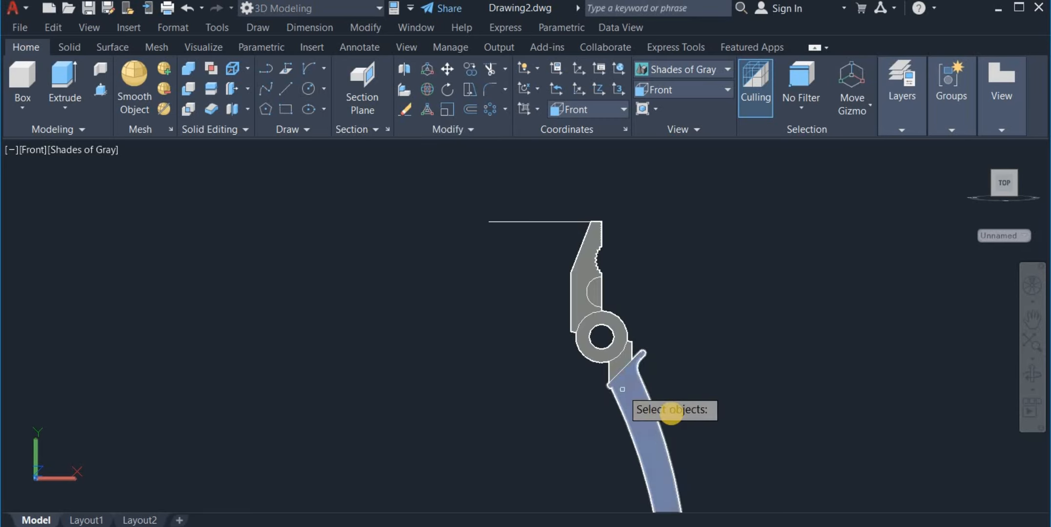
{"action": "left_click", "coordinate": [671, 412]}
{"action": "left_click", "coordinate": [544, 279]}
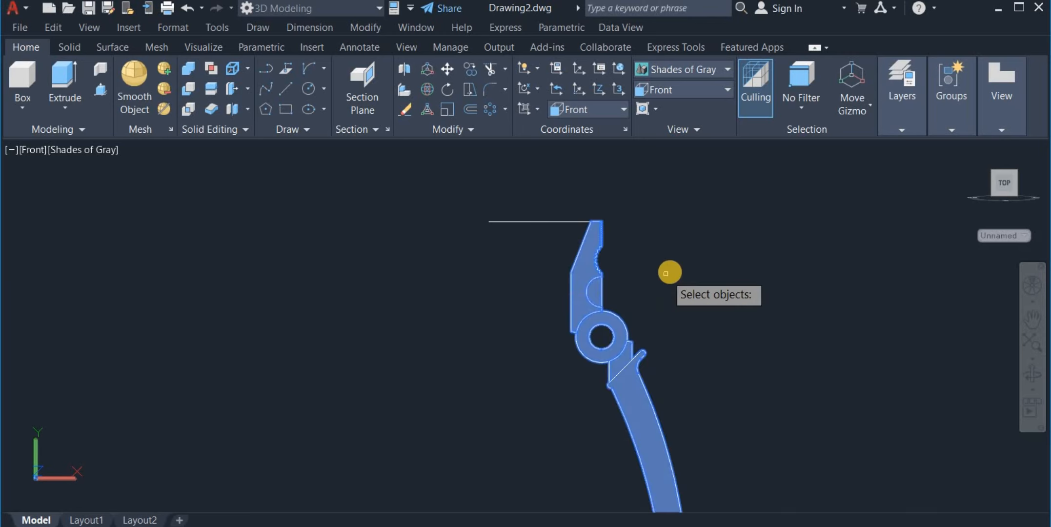
{"action": "key", "text": "Return"}
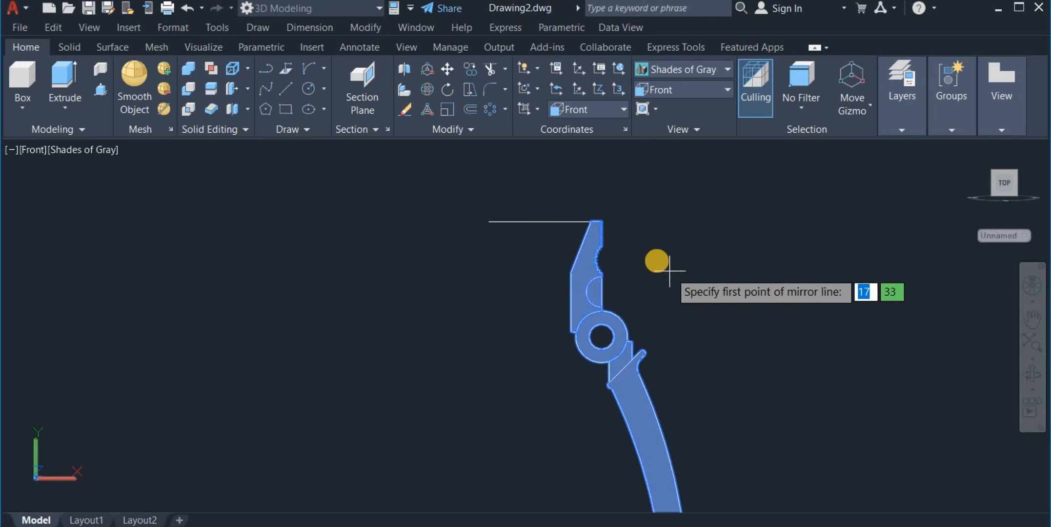
{"action": "left_click", "coordinate": [539, 222]}
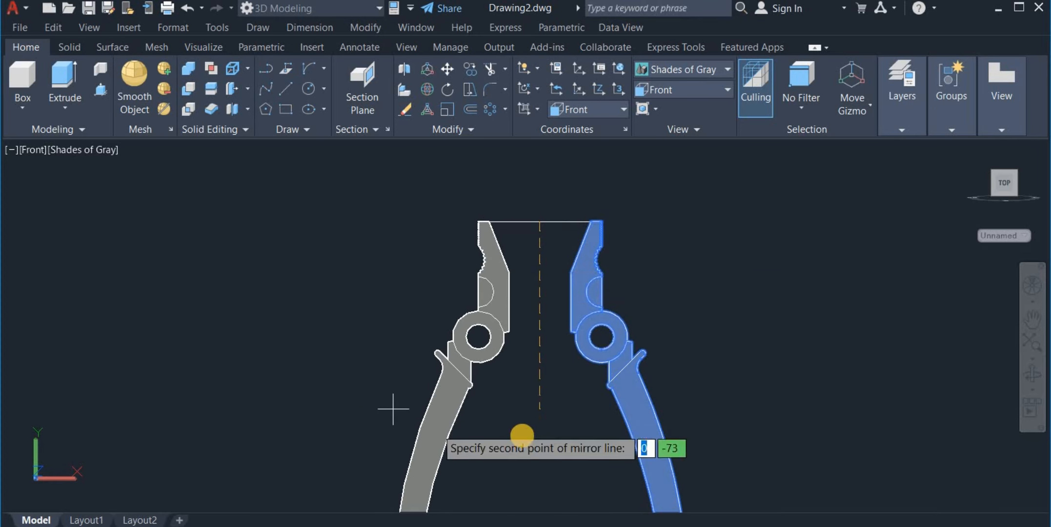
{"action": "left_click", "coordinate": [520, 436]}
{"action": "right_click", "coordinate": [571, 322]}
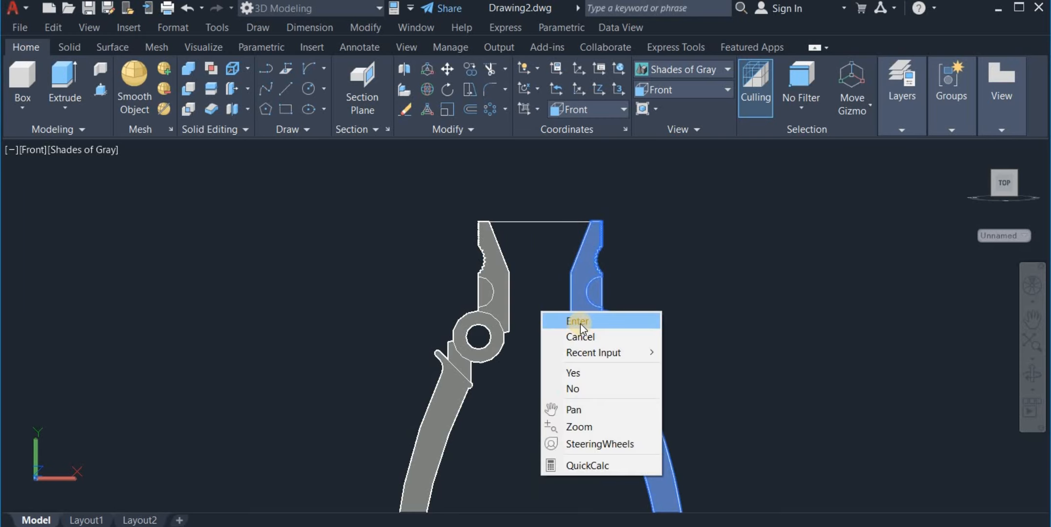
{"action": "left_click", "coordinate": [581, 324]}
{"action": "scroll", "coordinate": [427, 273], "scroll_direction": "down", "scroll_amount": 2}
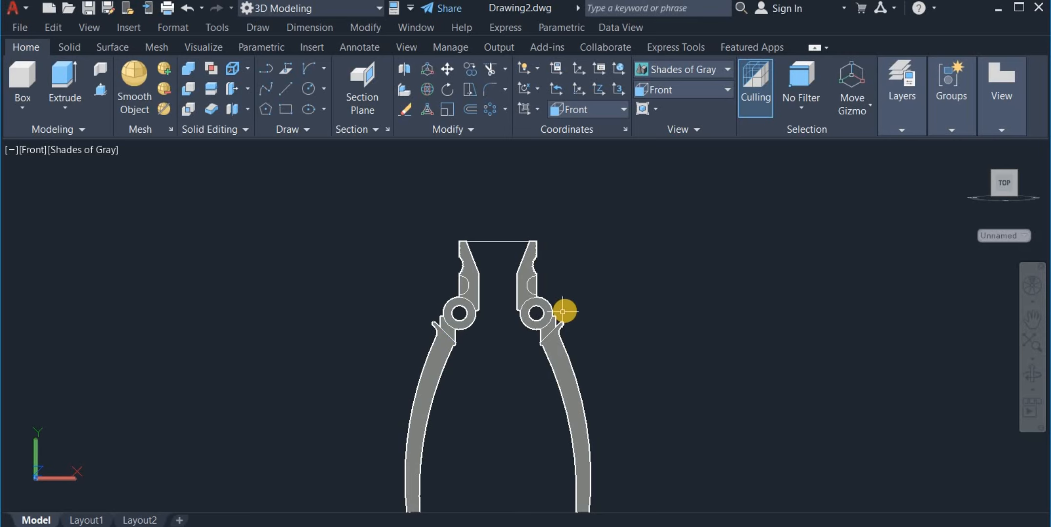
- Move the mirrored plier half from its pivot hole center onto the pivot hole center of the original half
{"action": "left_click", "coordinate": [434, 97]}
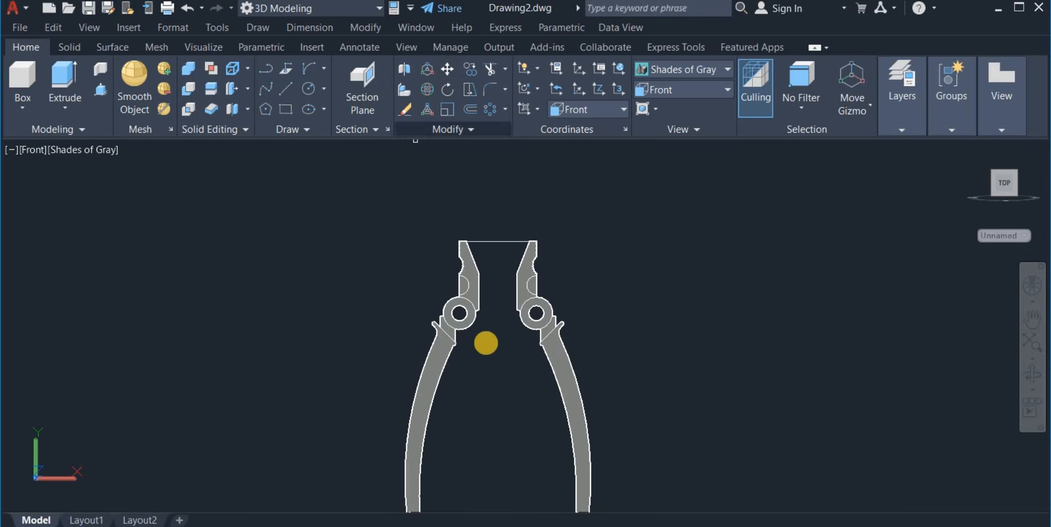
{"action": "left_click", "coordinate": [498, 372]}
{"action": "left_click", "coordinate": [413, 287]}
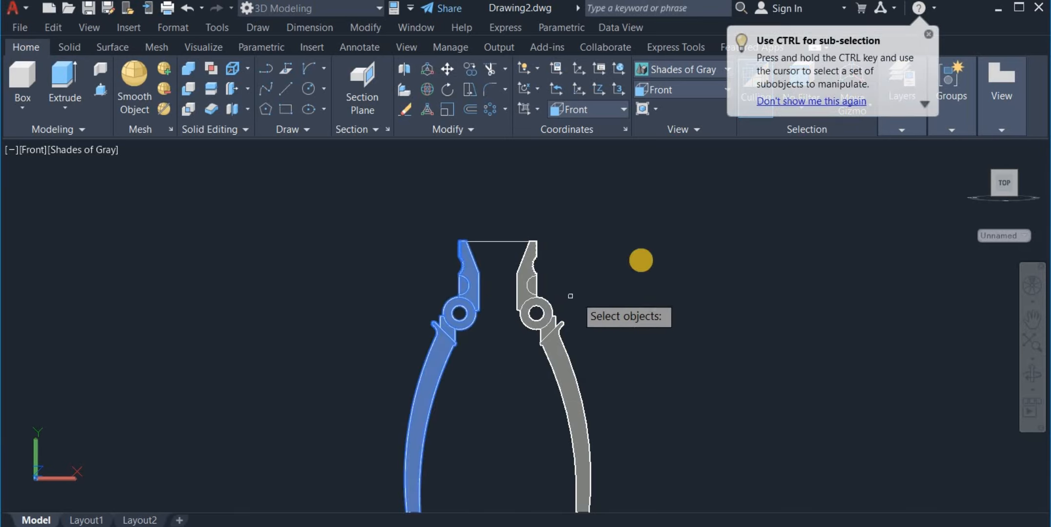
{"action": "key", "text": "Return"}
{"action": "scroll", "coordinate": [489, 333], "scroll_direction": "up", "scroll_amount": 3}
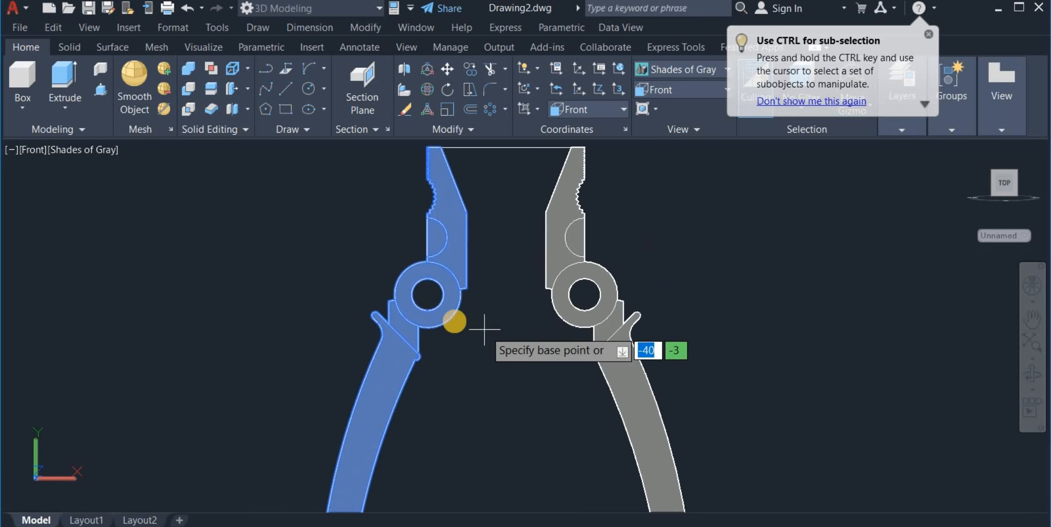
{"action": "left_click", "coordinate": [427, 294]}
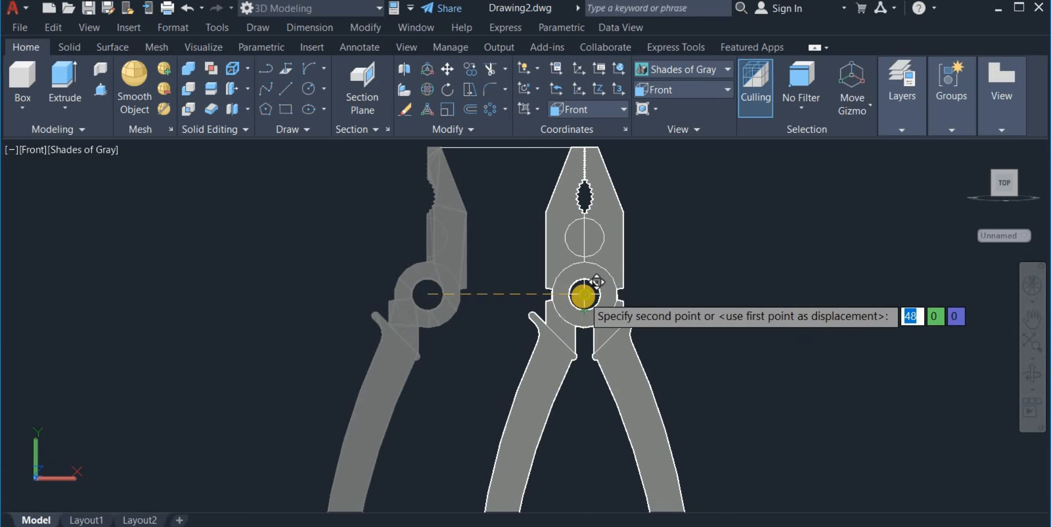
{"action": "left_click", "coordinate": [584, 294]}
{"action": "scroll", "coordinate": [485, 365], "scroll_direction": "down", "scroll_amount": 2}
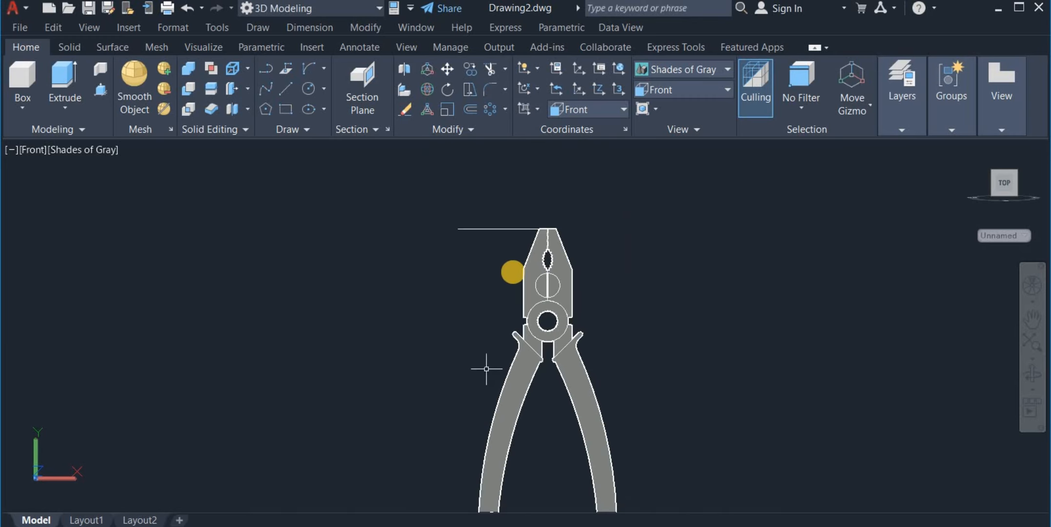
- Erase the horizontal helper line at the jaw tip
{"action": "left_click", "coordinate": [491, 228]}
{"action": "right_click", "coordinate": [381, 232]}
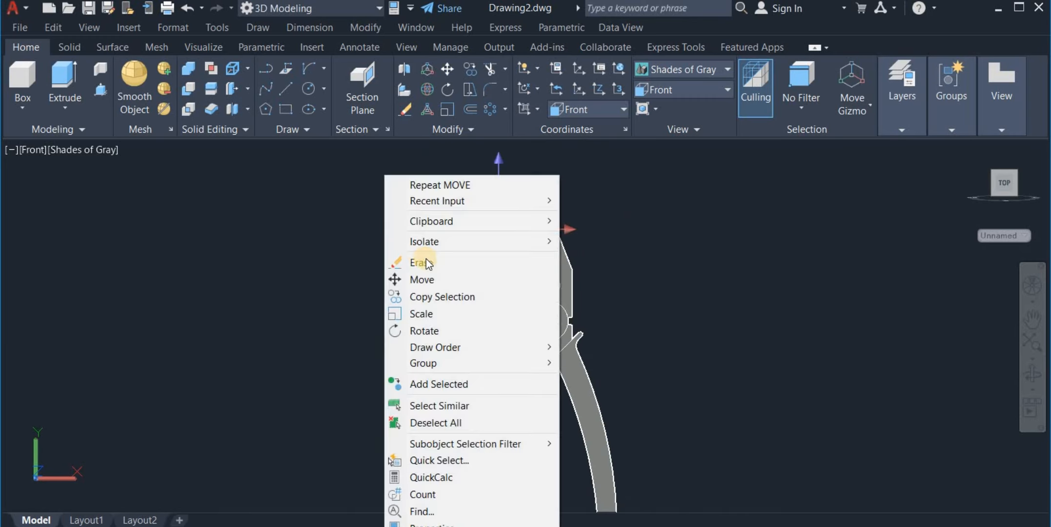
{"action": "left_click", "coordinate": [416, 260]}
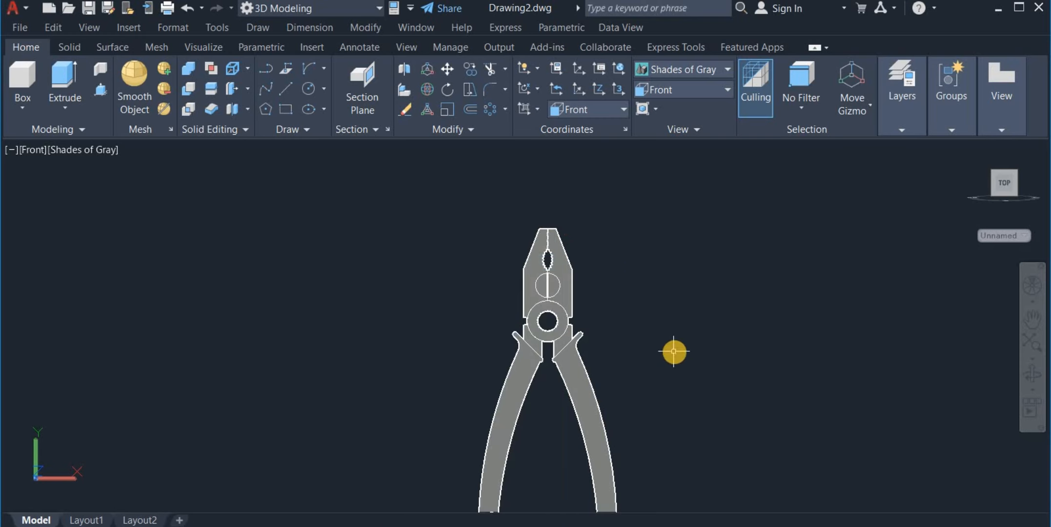
{"action": "mouse_move", "coordinate": [673, 351]}
{"action": "middle_mouse_down"}
{"action": "mouse_move", "coordinate": [656, 301]}
{"action": "mouse_move", "coordinate": [653, 234]}
{"action": "mouse_move", "coordinate": [655, 298]}
{"action": "middle_mouse_up"}
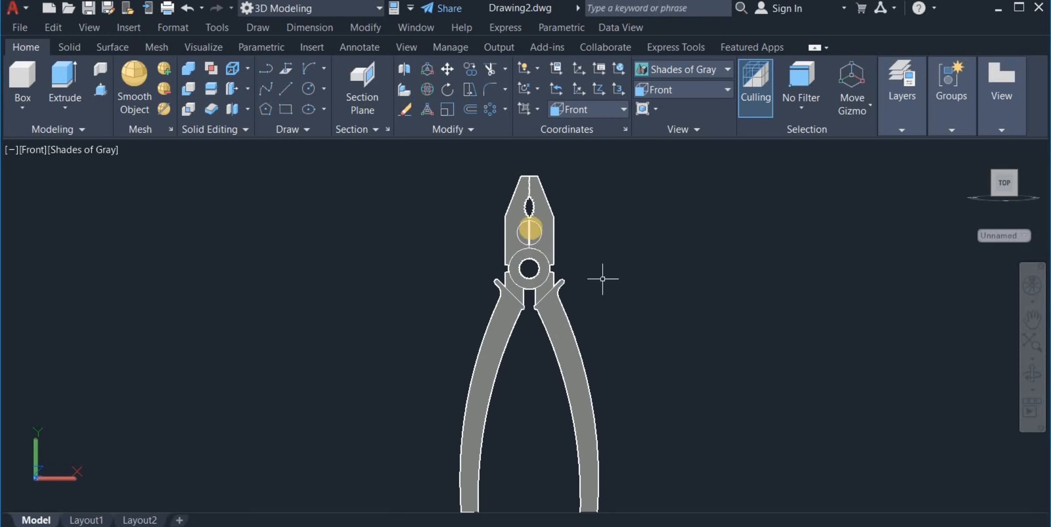
- Draw a circle with a diameter of 20 in the empty space beside the plier head
{"action": "scroll", "coordinate": [530, 215], "scroll_direction": "up", "scroll_amount": 3}
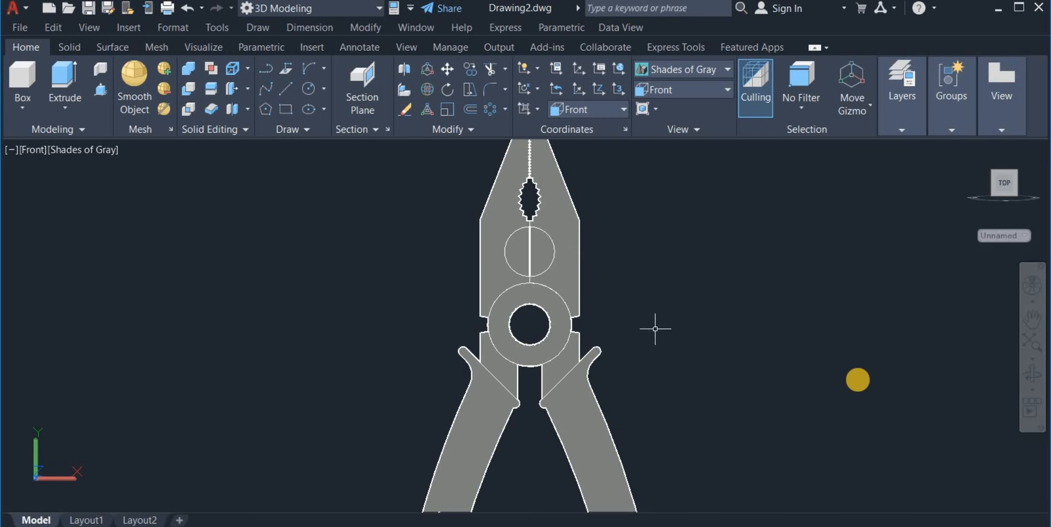
{"action": "left_click_drag", "start_coordinate": [752, 315], "coordinate": [577, 264]}
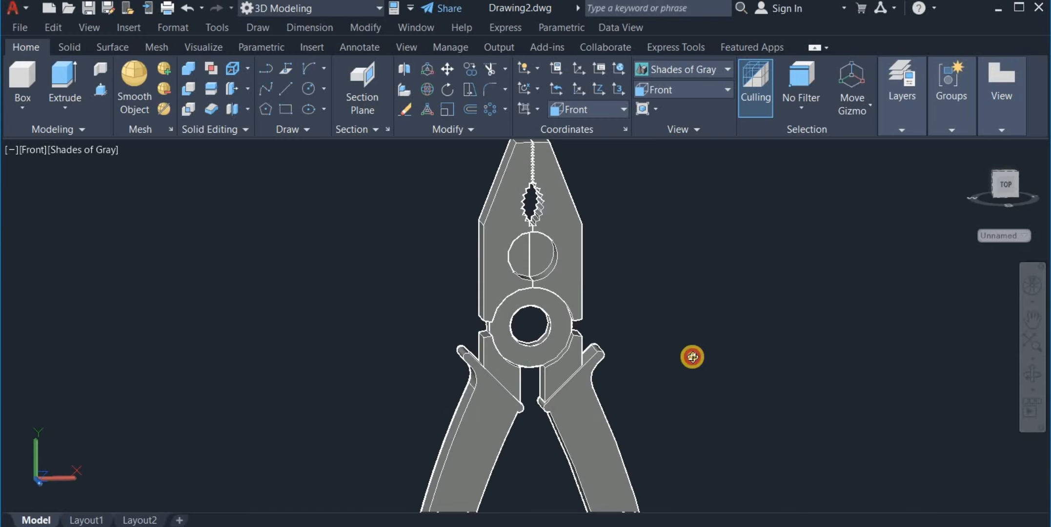
{"action": "left_click_drag", "start_coordinate": [692, 357], "coordinate": [537, 381]}
{"action": "right_click", "coordinate": [687, 284]}
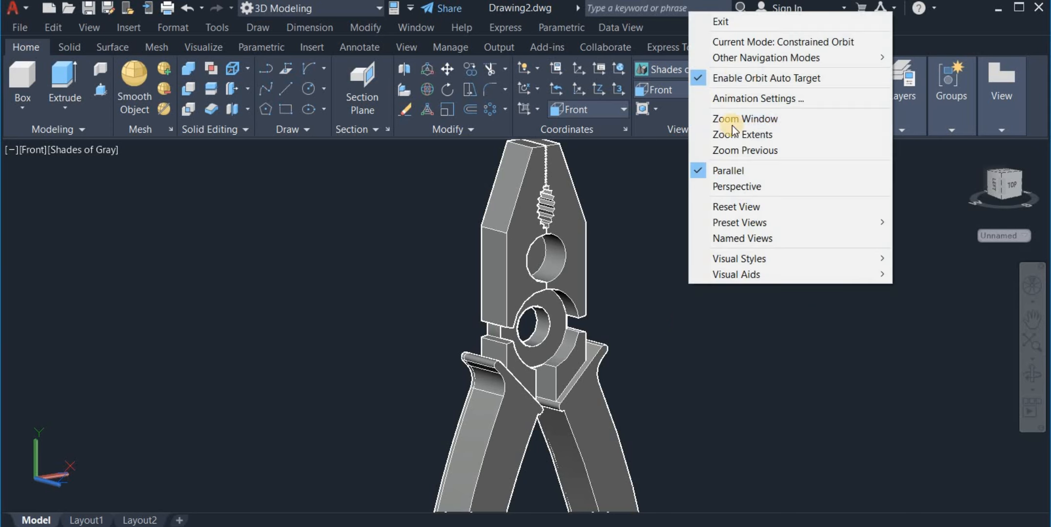
{"action": "left_click", "coordinate": [721, 22]}
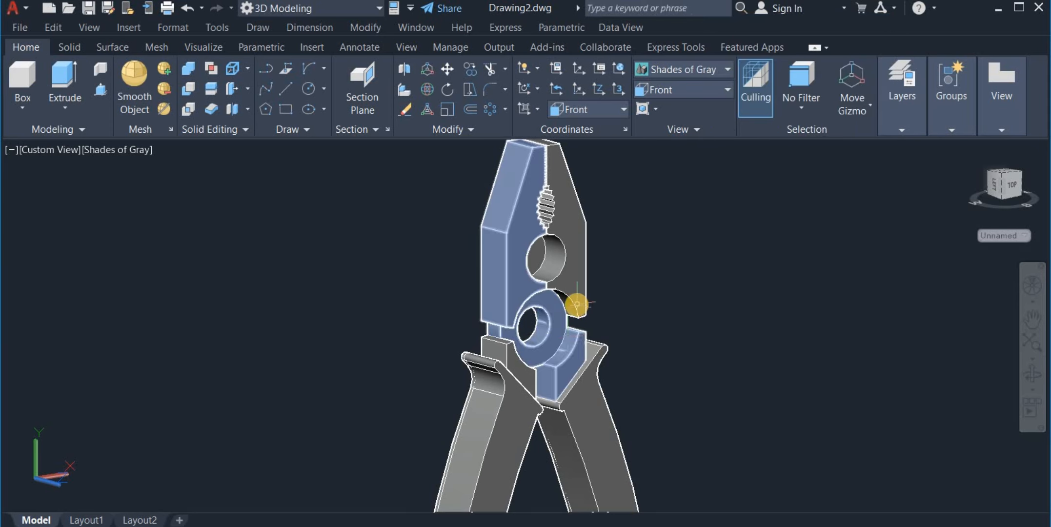
{"action": "left_click", "coordinate": [323, 88]}
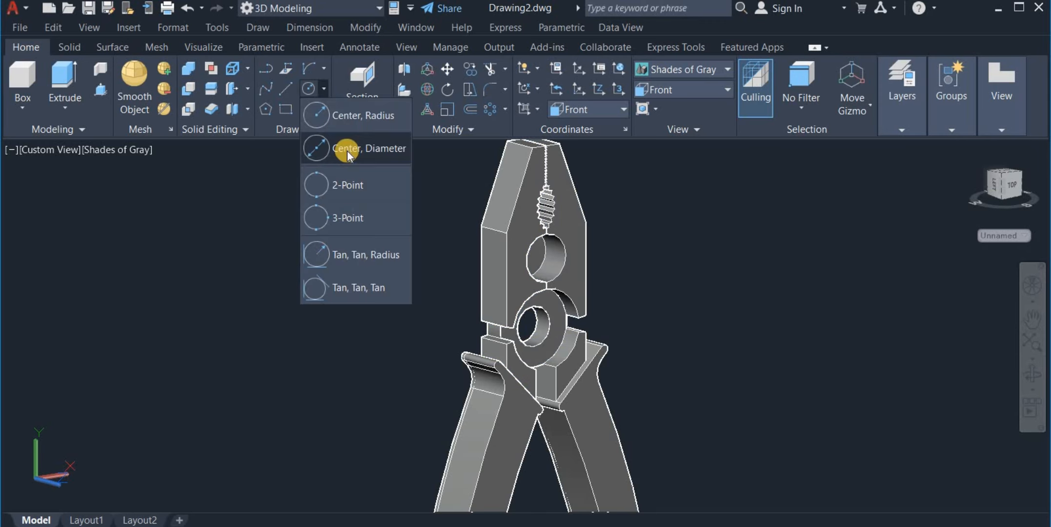
{"action": "left_click", "coordinate": [336, 151]}
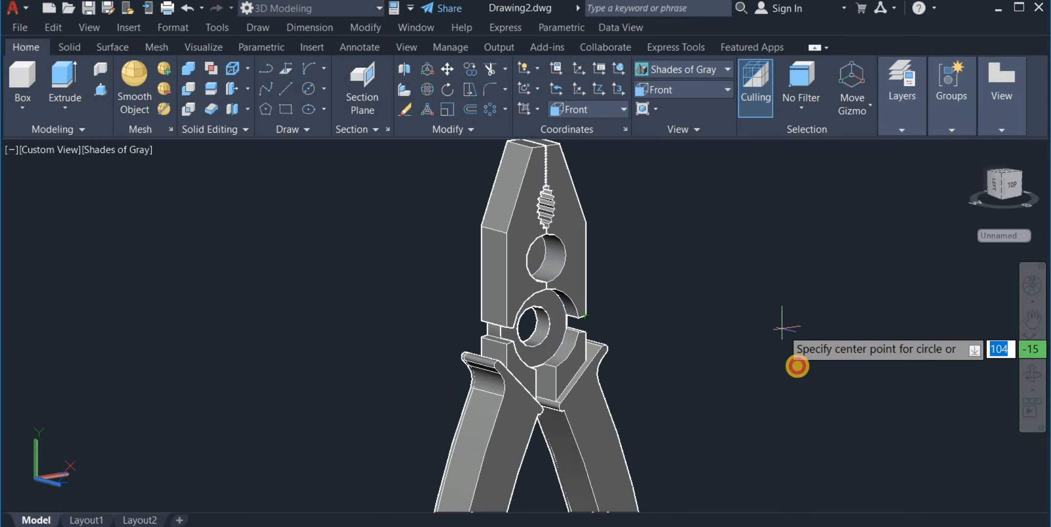
{"action": "left_click", "coordinate": [782, 328]}
{"action": "type", "text": "2"}
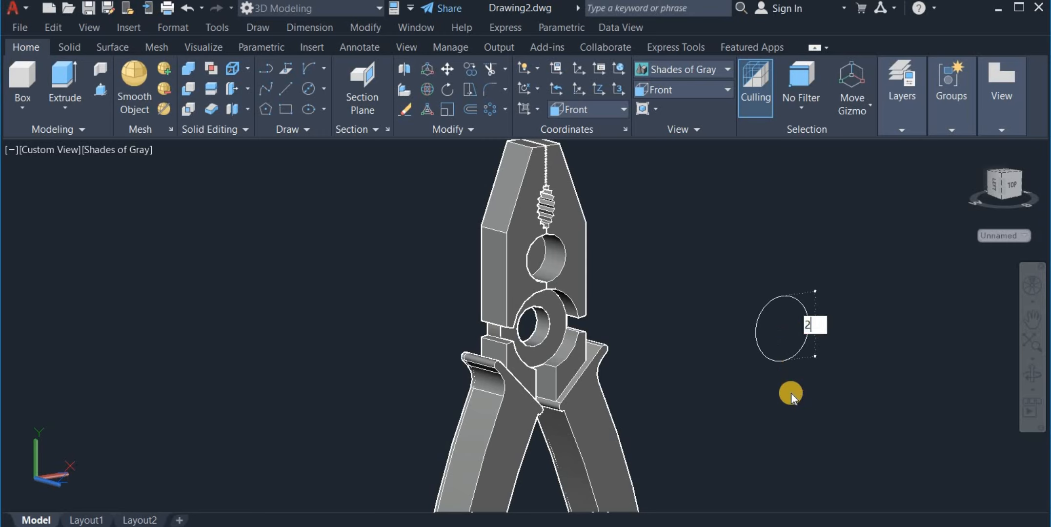
{"action": "type", "text": "0"}
{"action": "key", "text": "Return"}
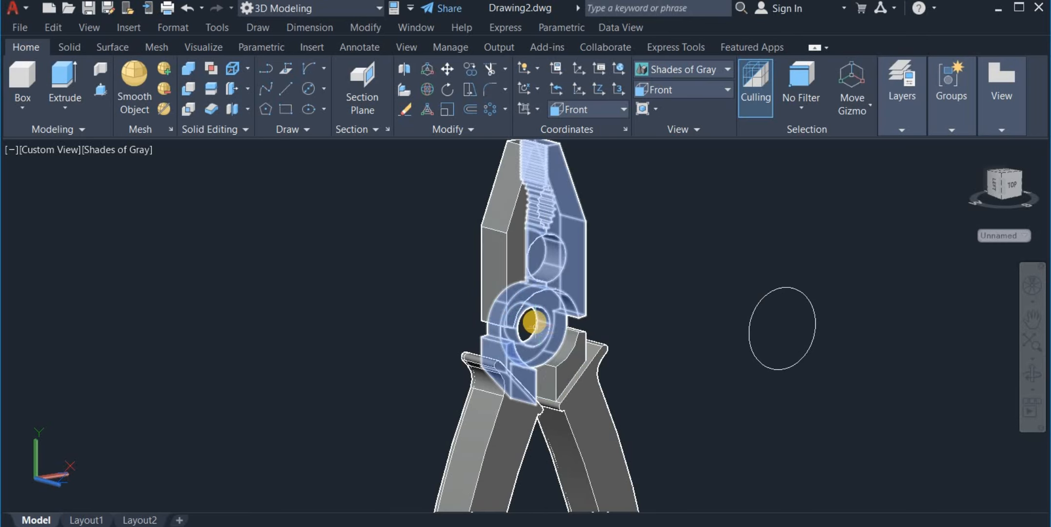
- Draw a concentric circle with a diameter of 10 inside the larger circle beside the plier
{"action": "left_click", "coordinate": [308, 88]}
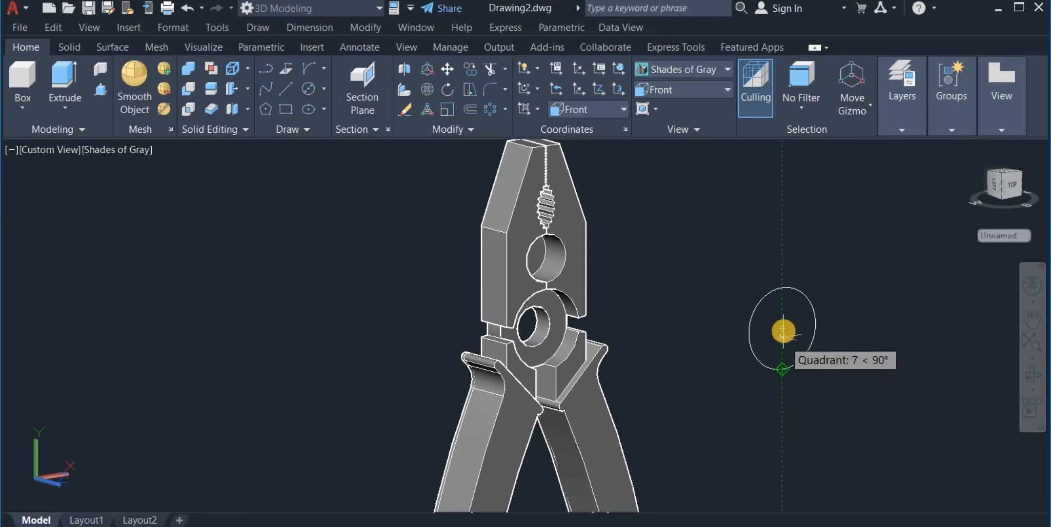
{"action": "left_click", "coordinate": [782, 329]}
{"action": "type", "text": "d"}
{"action": "key", "text": "Return"}
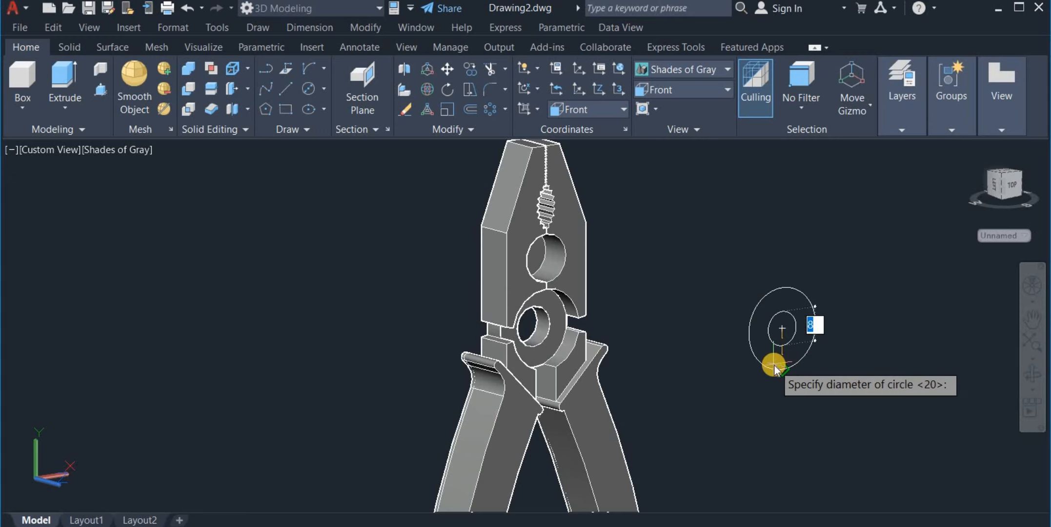
{"action": "type", "text": "10"}
{"action": "key", "text": "Return"}
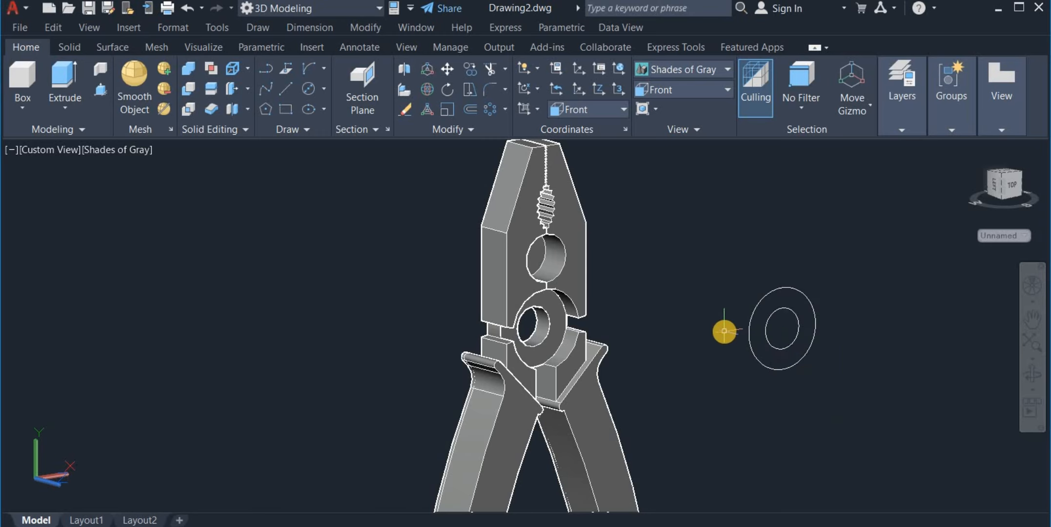
- Extrude the inner circle backward into a short cylindrical pin
{"action": "left_click", "coordinate": [65, 97]}
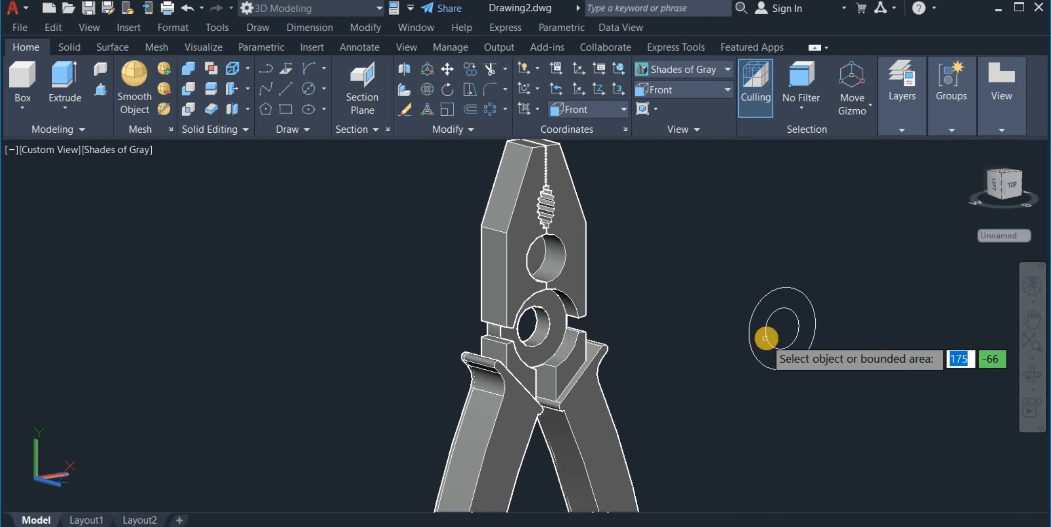
{"action": "left_click", "coordinate": [766, 336]}
{"action": "key", "text": "Return"}
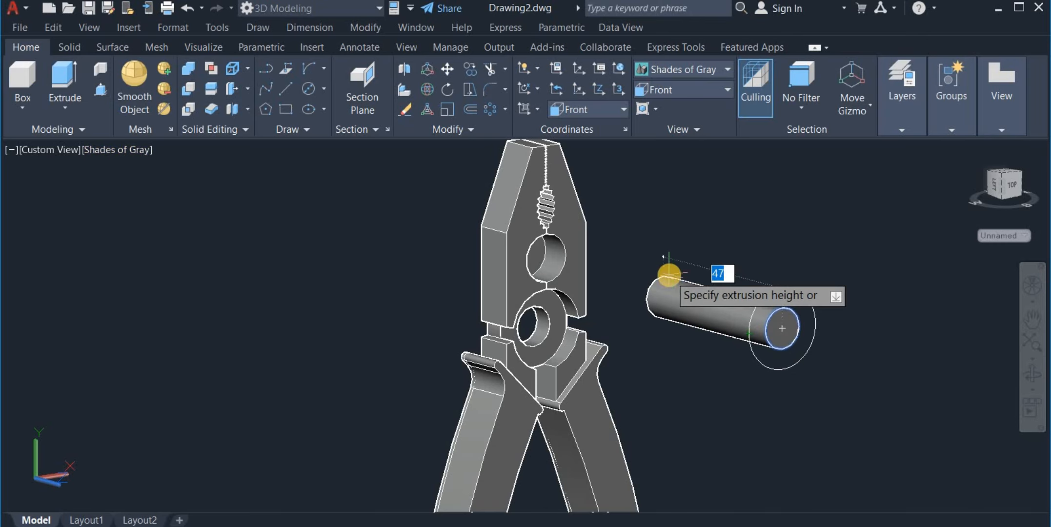
{"action": "key", "text": "Return"}
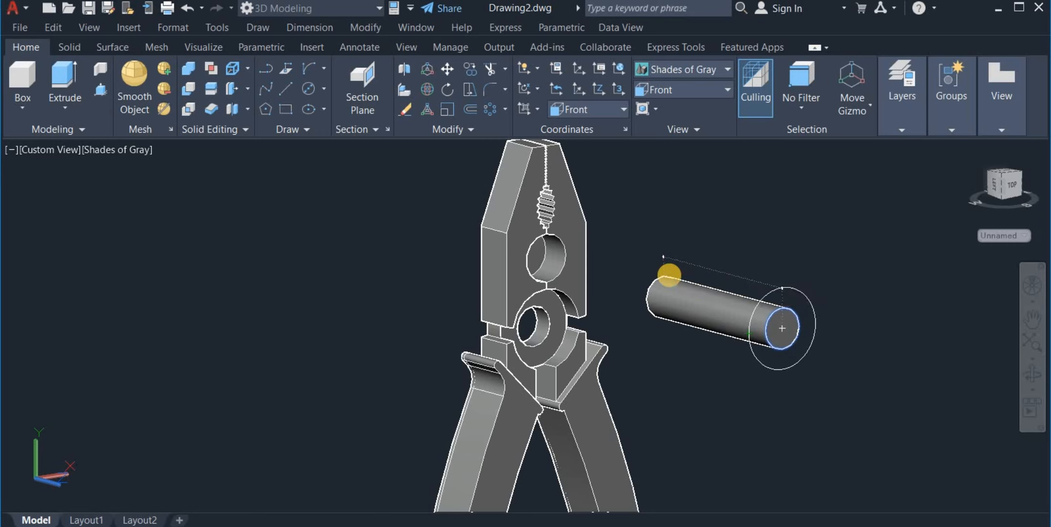
- Extrude the outer circle forward by 5 to form the disc-shaped head of the pin
{"action": "left_click", "coordinate": [793, 285]}
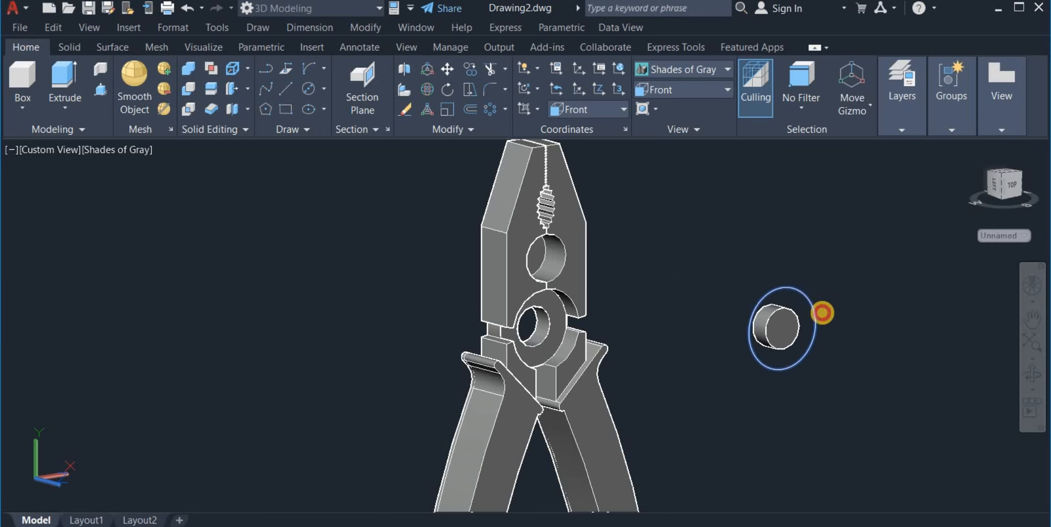
{"action": "key", "text": "Return"}
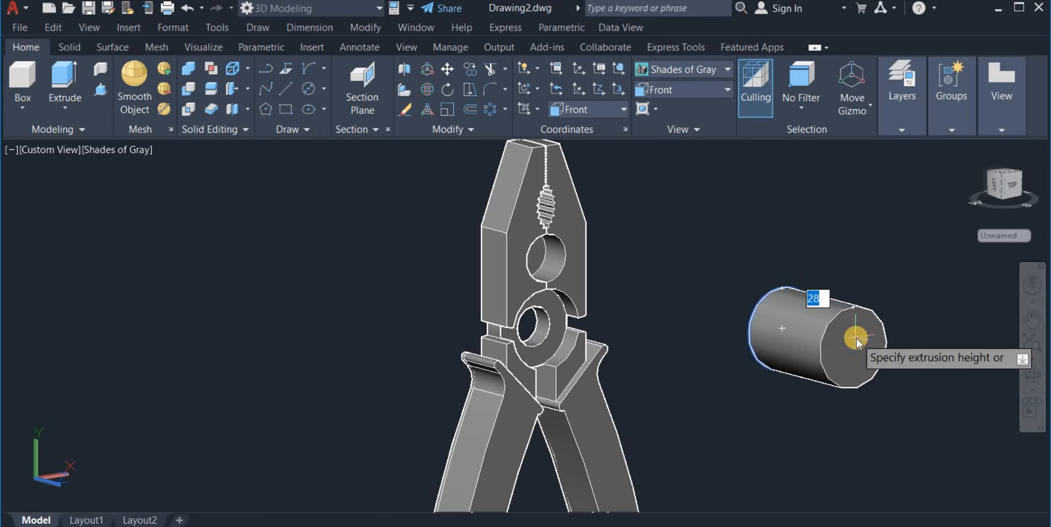
{"action": "type", "text": "5"}
{"action": "key", "text": "Return"}
{"action": "key", "text": "Return"}
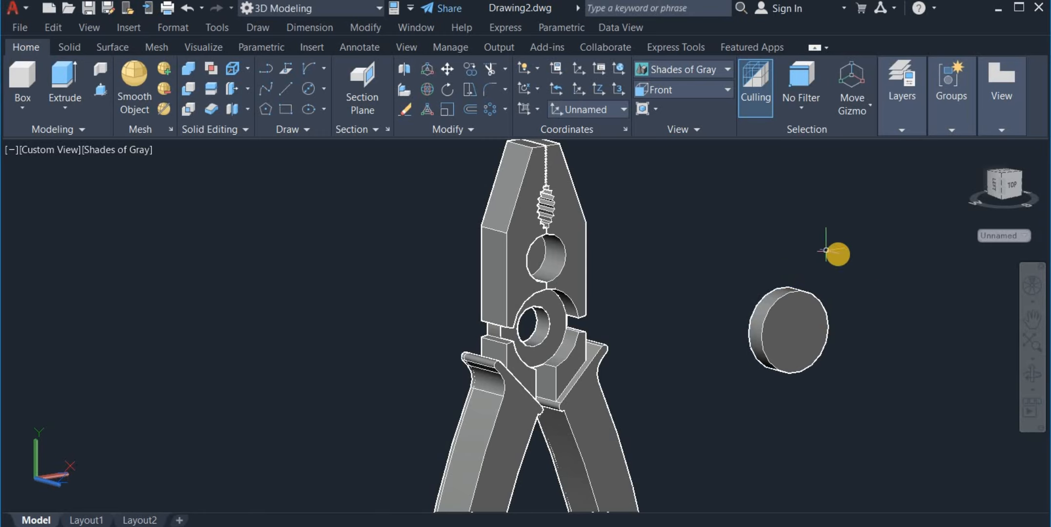
- Move the pin and its disc head from the disc's back face center to the plier's pivot hole center
{"action": "left_click_drag", "start_coordinate": [954, 378], "coordinate": [711, 362]}
{"action": "key", "text": "Escape"}
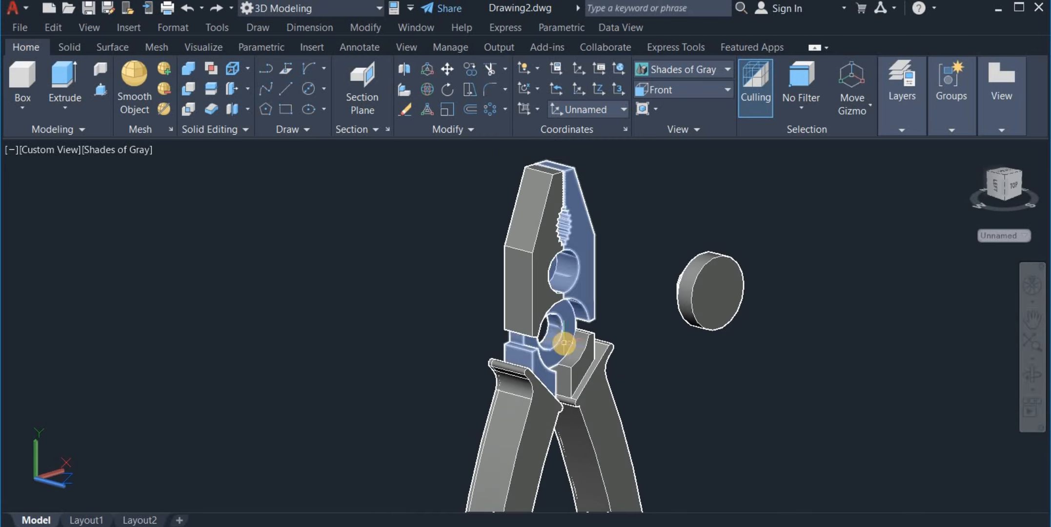
{"action": "left_click", "coordinate": [461, 93]}
{"action": "left_click", "coordinate": [648, 219]}
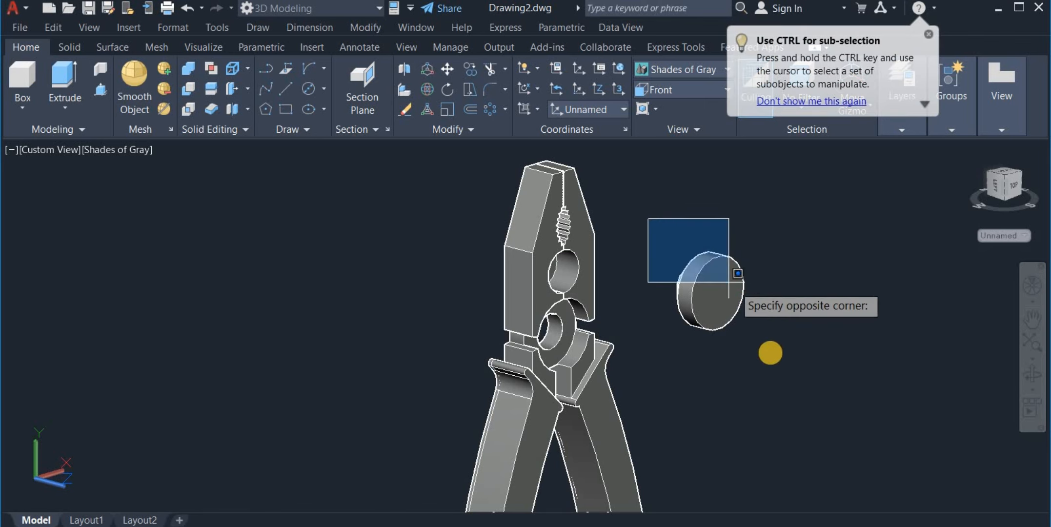
{"action": "left_click", "coordinate": [771, 370]}
{"action": "key", "text": "Return"}
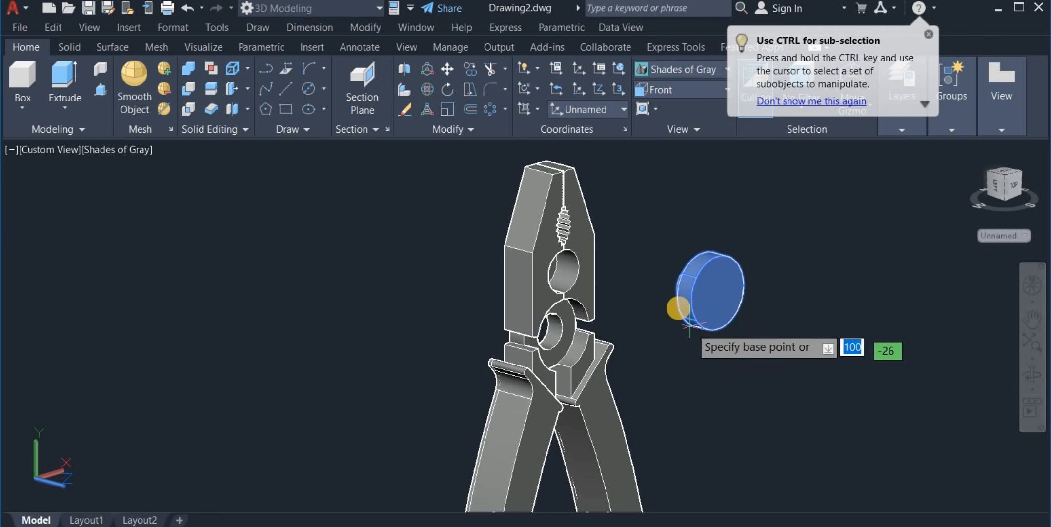
{"action": "scroll", "coordinate": [680, 305], "scroll_direction": "up", "scroll_amount": 3}
{"action": "scroll", "coordinate": [681, 305], "scroll_direction": "up", "scroll_amount": 2}
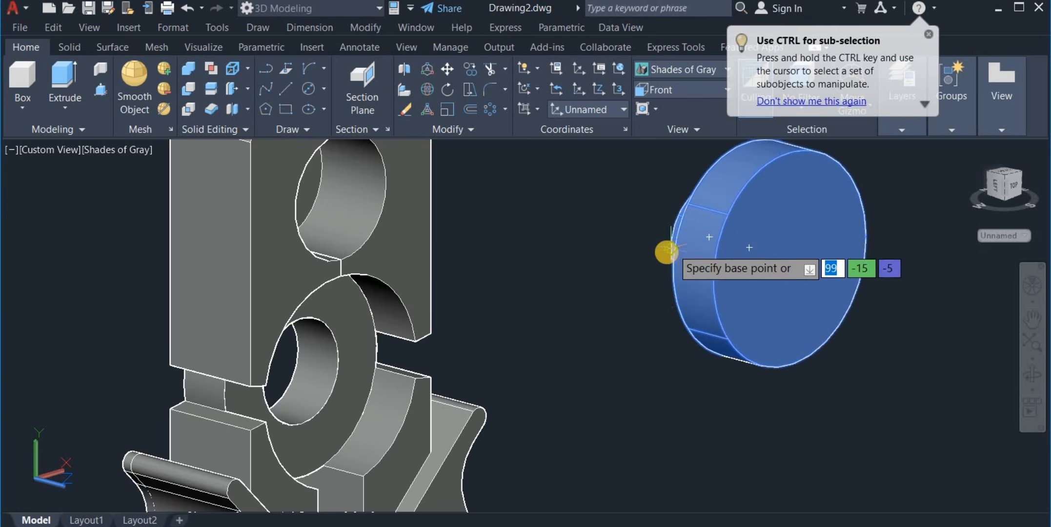
{"action": "left_click", "coordinate": [709, 237]}
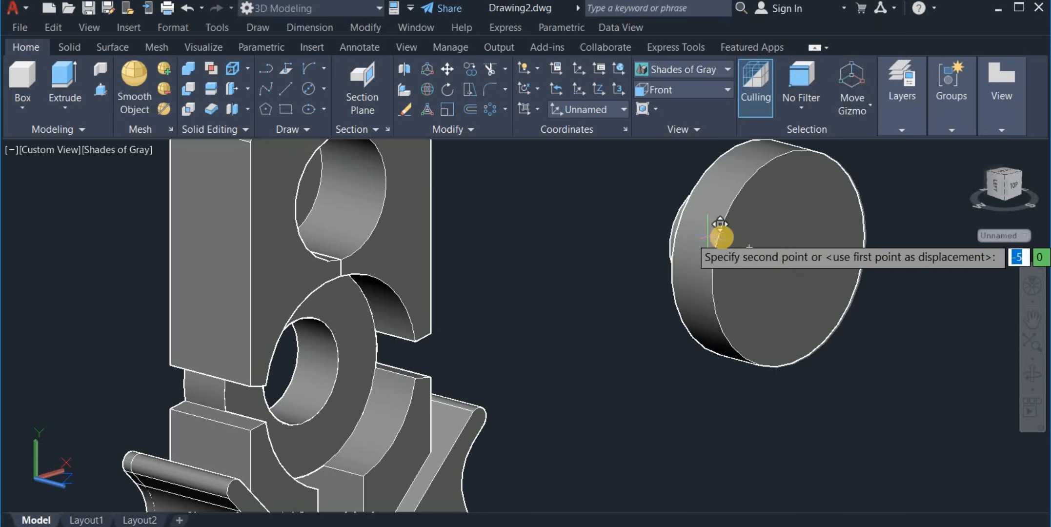
{"action": "scroll", "coordinate": [669, 298], "scroll_direction": "down", "scroll_amount": 3}
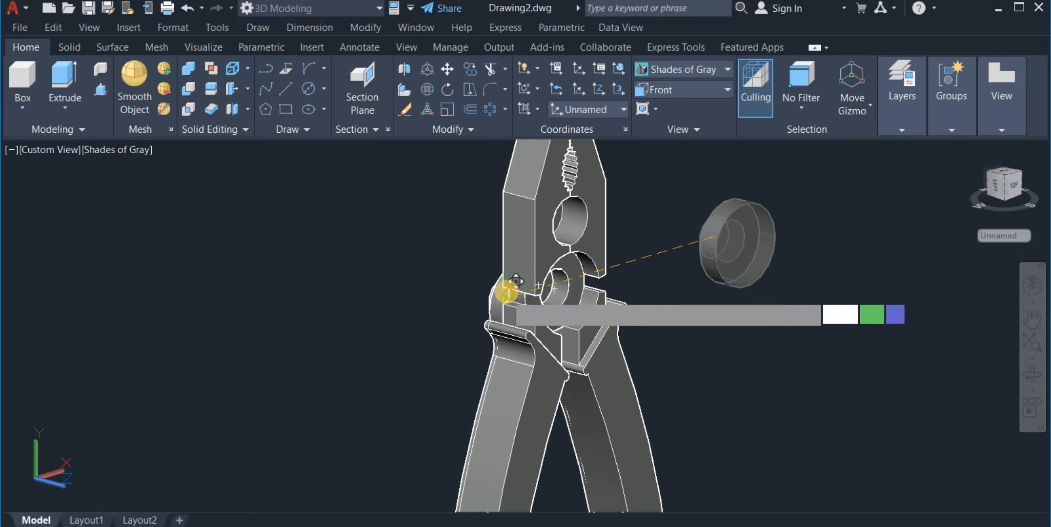
{"action": "scroll", "coordinate": [540, 272], "scroll_direction": "up", "scroll_amount": 3}
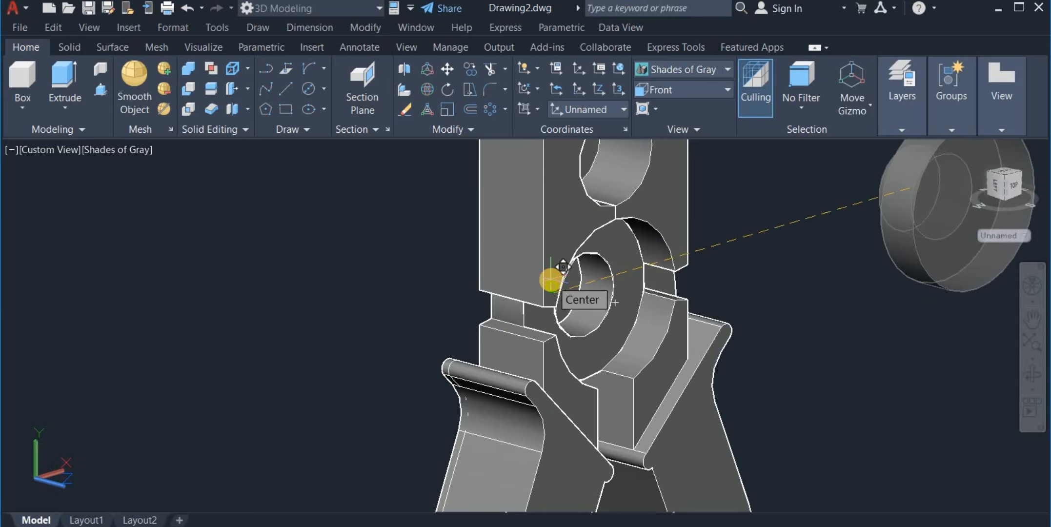
{"action": "scroll", "coordinate": [548, 277], "scroll_direction": "down", "scroll_amount": 2}
{"action": "scroll", "coordinate": [697, 286], "scroll_direction": "down", "scroll_amount": 2}
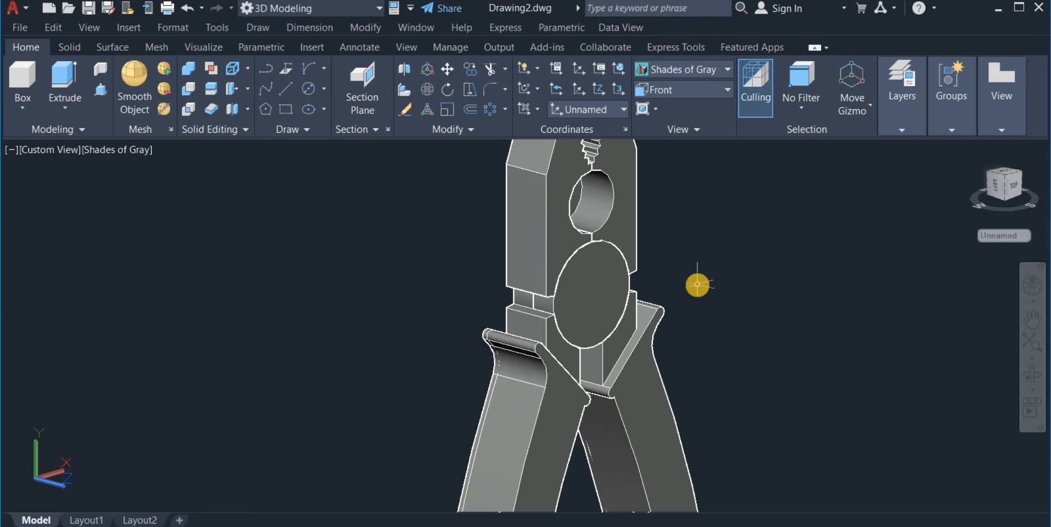
- Examine the fit of the pivot pin in its hole from the back of the plier
{"action": "scroll", "coordinate": [707, 347], "scroll_direction": "down", "scroll_amount": 2}
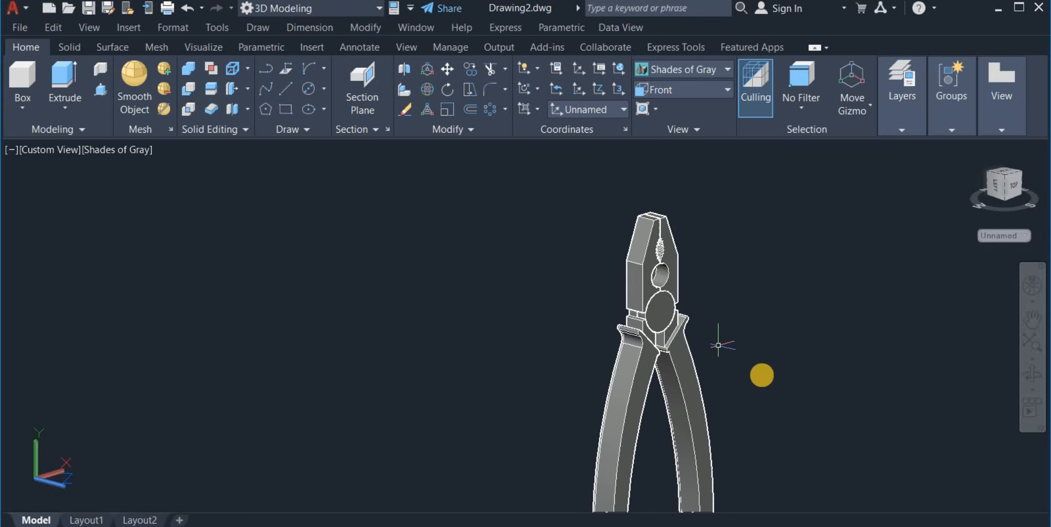
{"action": "left_click", "coordinate": [1032, 385]}
{"action": "left_click_drag", "start_coordinate": [915, 380], "coordinate": [590, 317]}
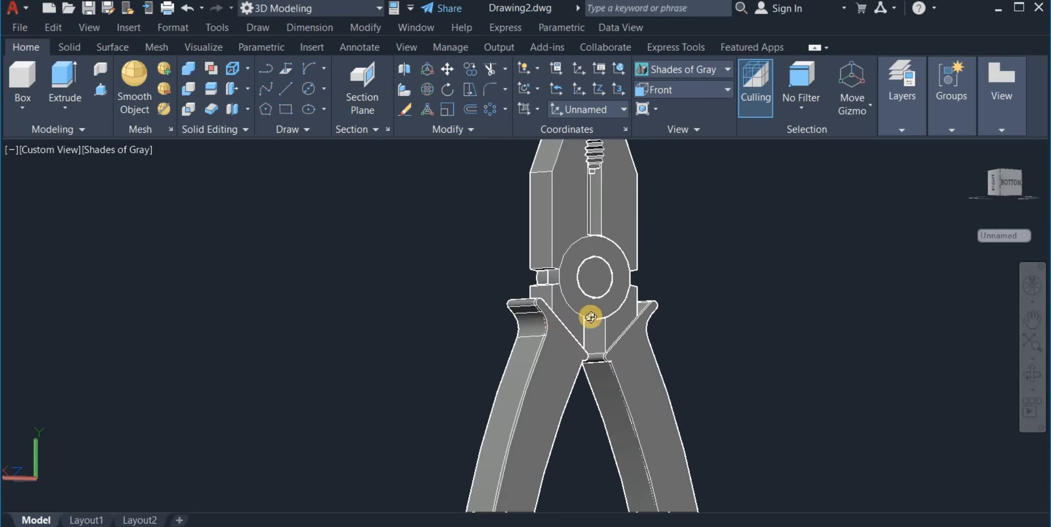
{"action": "right_click", "coordinate": [674, 276]}
{"action": "left_click", "coordinate": [696, 281]}
{"action": "scroll", "coordinate": [753, 247], "scroll_direction": "up", "scroll_amount": 1}
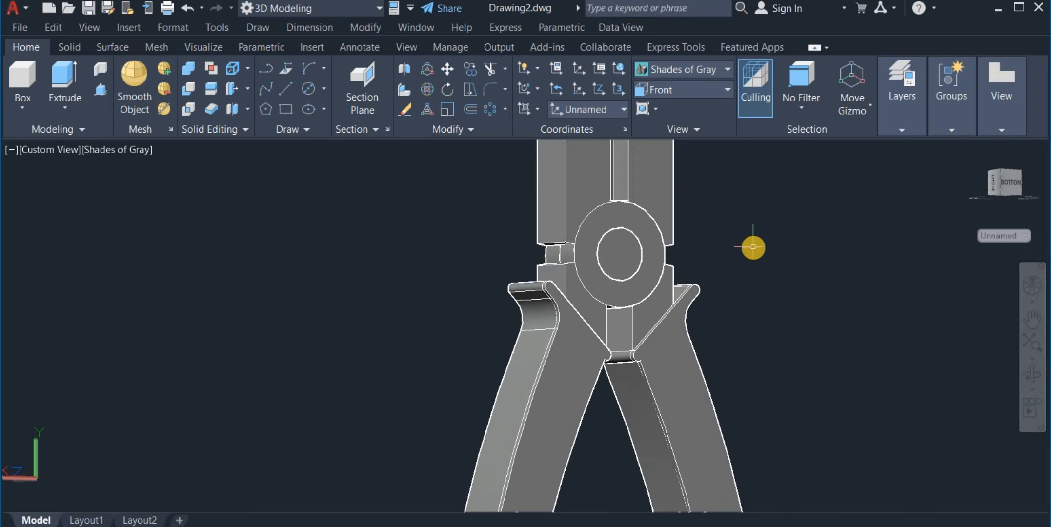
{"action": "left_click", "coordinate": [1028, 378]}
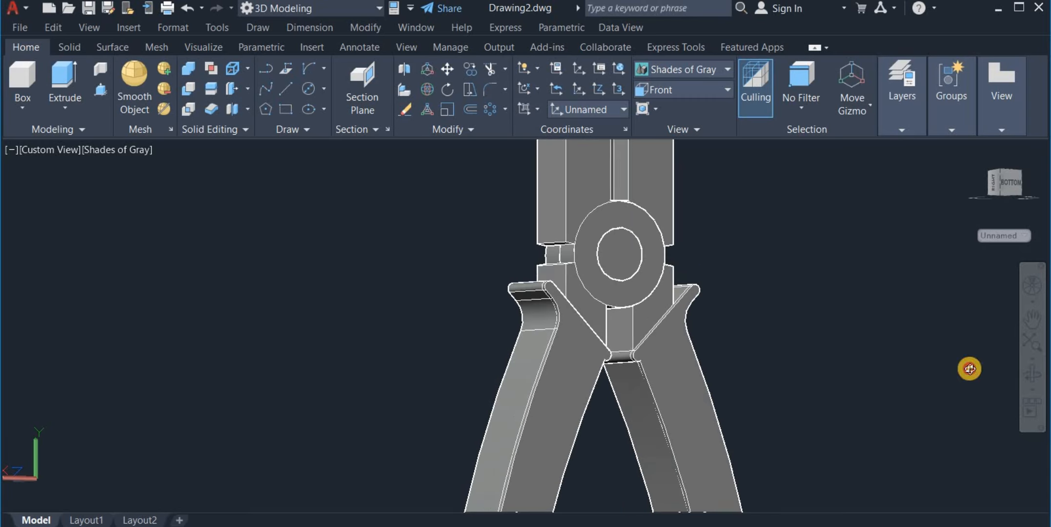
{"action": "left_click_drag", "start_coordinate": [969, 368], "coordinate": [982, 371]}
{"action": "right_click", "coordinate": [851, 303]}
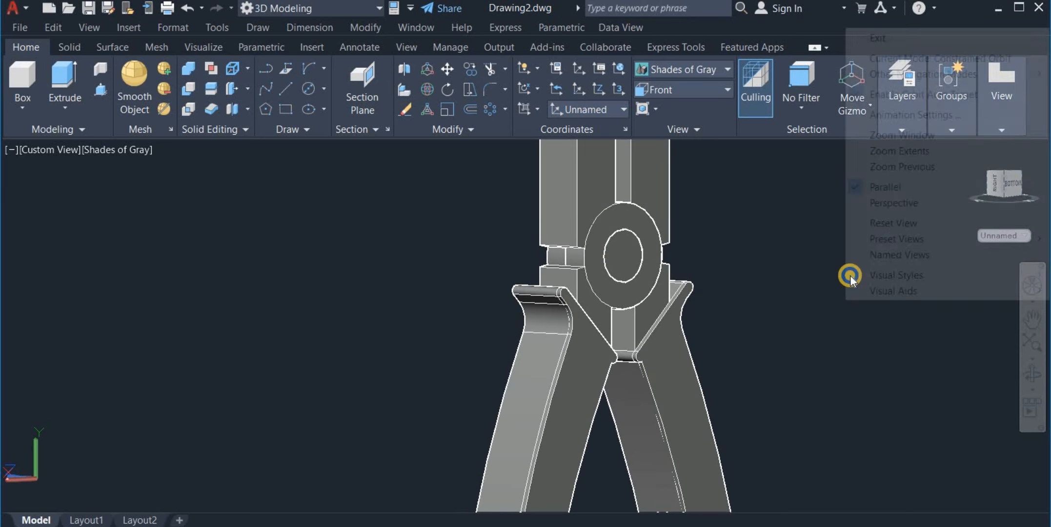
{"action": "left_click", "coordinate": [878, 39]}
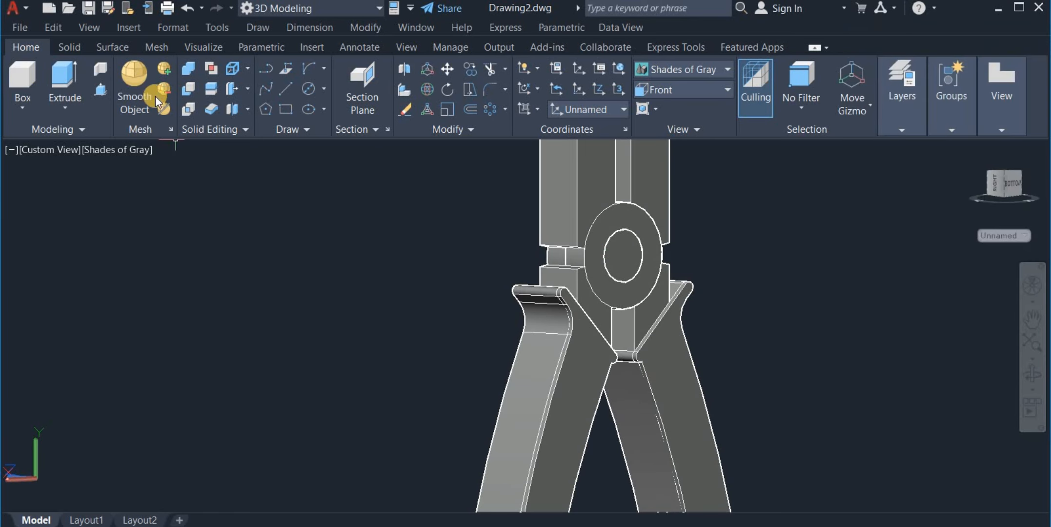
- Unite the solid pieces of the head half that carries the pivot ring on the plier's back
{"action": "left_click", "coordinate": [550, 254]}
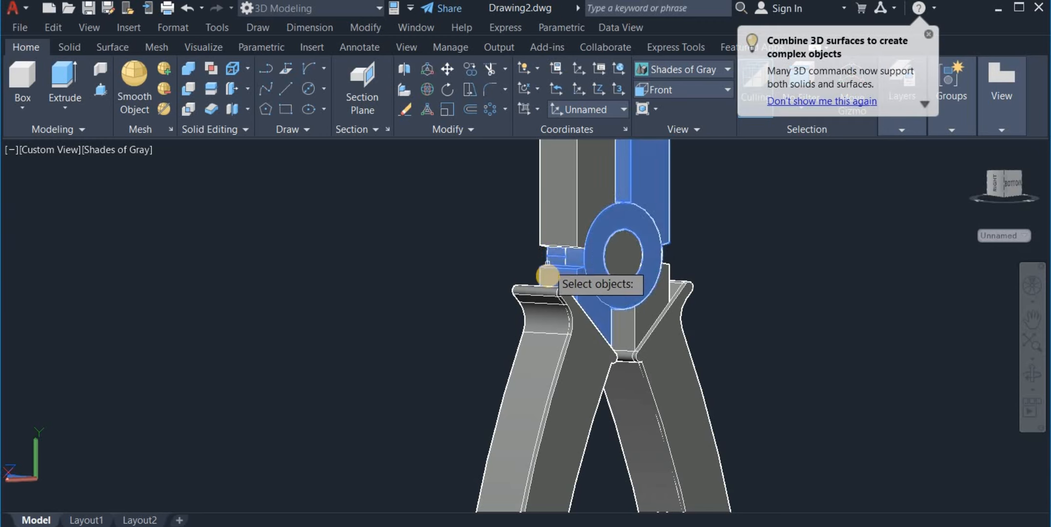
{"action": "left_click", "coordinate": [548, 275]}
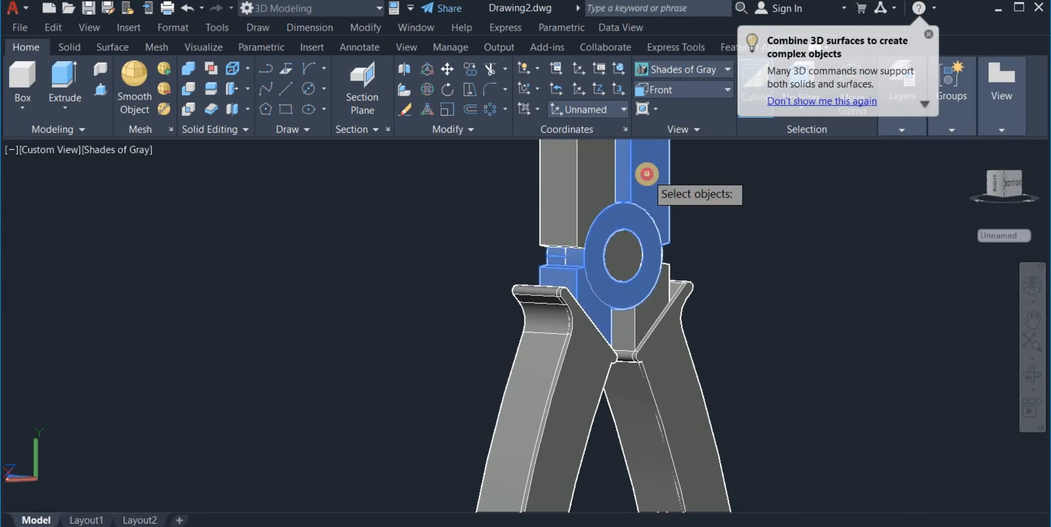
{"action": "key", "text": "Return"}
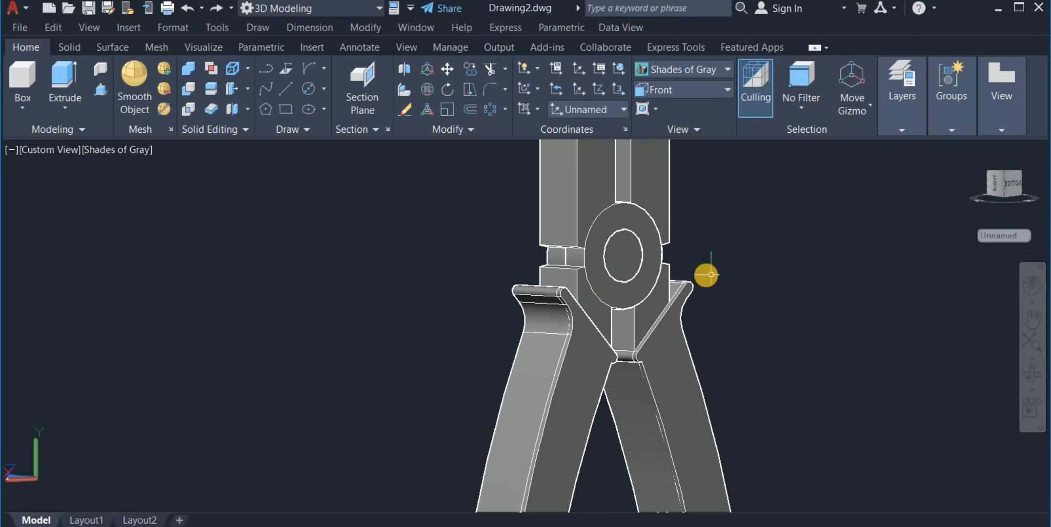
- Check the selection of the pivot pin and examine the whole assembled plier from the back
{"action": "left_click", "coordinate": [630, 254]}
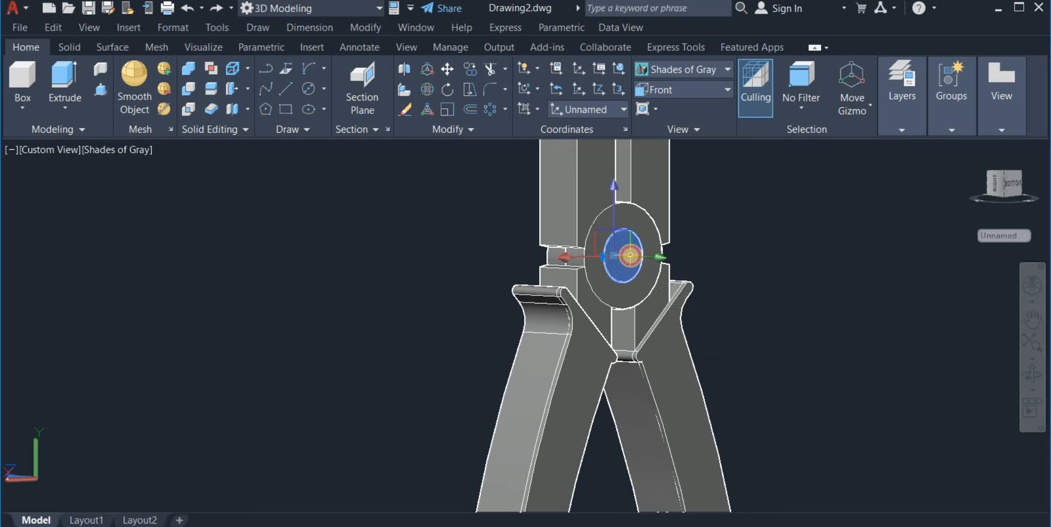
{"action": "key", "text": "Escape"}
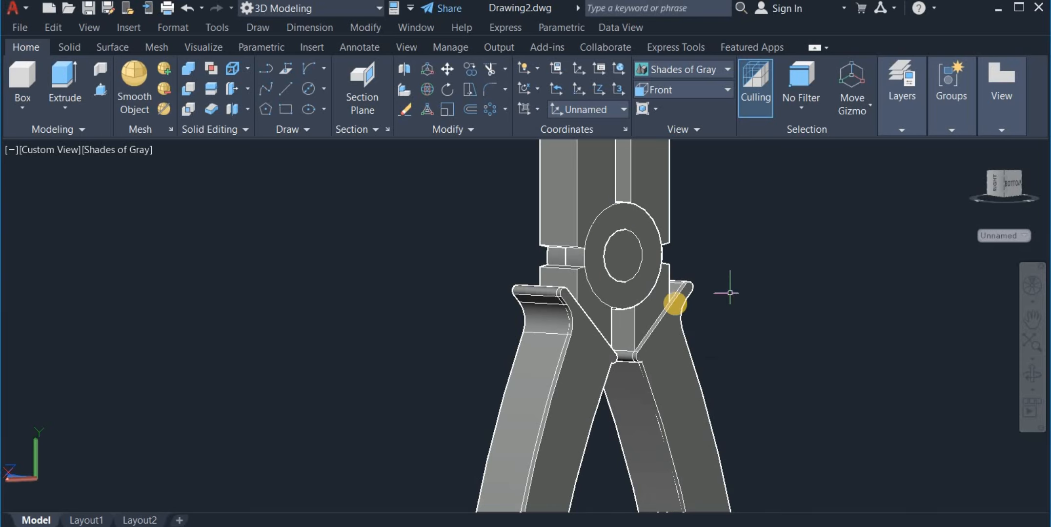
{"action": "scroll", "coordinate": [676, 301], "scroll_direction": "down", "scroll_amount": 4}
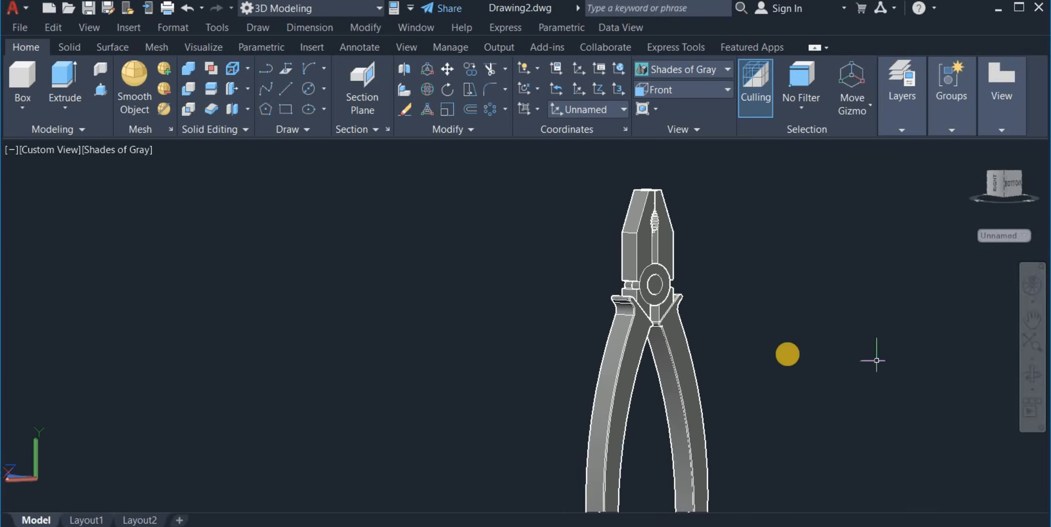
{"action": "left_click", "coordinate": [1027, 374]}
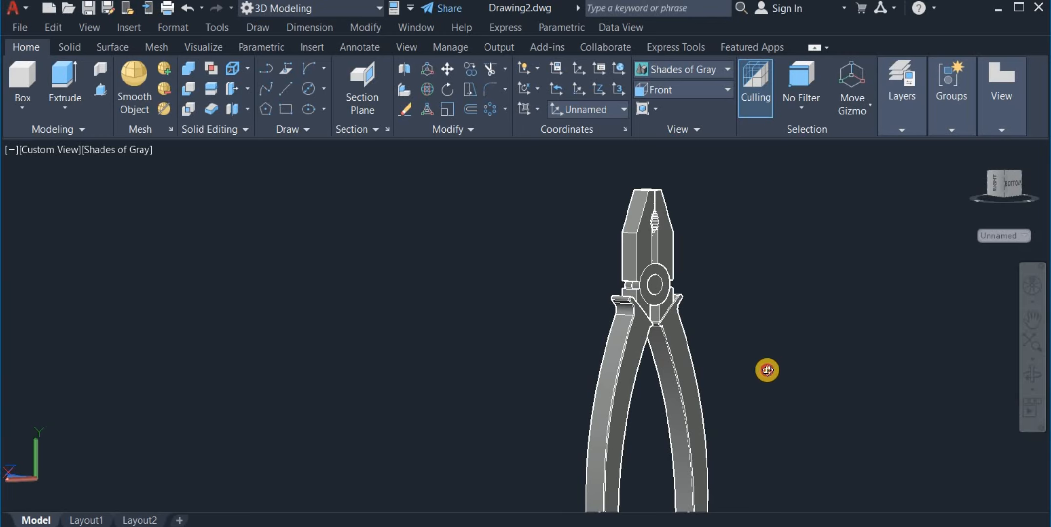
{"action": "mouse_move", "coordinate": [767, 371]}
{"action": "left_mouse_down"}
{"action": "mouse_move", "coordinate": [725, 376]}
{"action": "mouse_move", "coordinate": [706, 328]}
{"action": "mouse_move", "coordinate": [713, 299]}
{"action": "mouse_move", "coordinate": [678, 399]}
{"action": "mouse_move", "coordinate": [629, 371]}
{"action": "mouse_move", "coordinate": [668, 307]}
{"action": "mouse_move", "coordinate": [737, 308]}
{"action": "mouse_move", "coordinate": [537, 322]}
{"action": "mouse_move", "coordinate": [644, 236]}
{"action": "mouse_move", "coordinate": [688, 229]}
{"action": "mouse_move", "coordinate": [660, 272]}
{"action": "mouse_move", "coordinate": [624, 297]}
{"action": "mouse_move", "coordinate": [676, 212]}
{"action": "mouse_move", "coordinate": [680, 249]}
{"action": "mouse_move", "coordinate": [699, 213]}
{"action": "mouse_move", "coordinate": [757, 209]}
{"action": "mouse_move", "coordinate": [645, 305]}
{"action": "mouse_move", "coordinate": [764, 367]}
{"action": "left_mouse_up"}
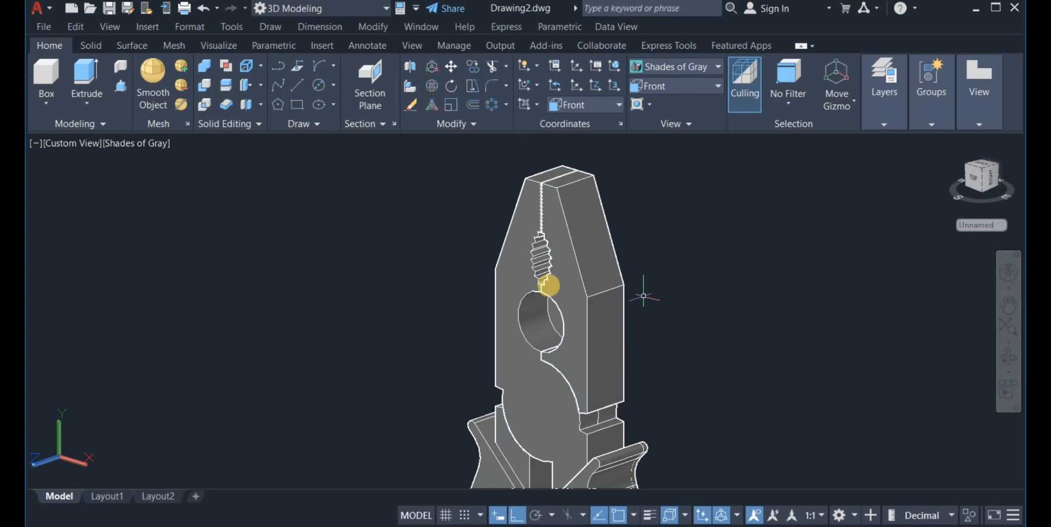
- Draw a line from the jaw's front shoulder corner, 2 along the shoulder edge, with a short second segment pointing outward
{"action": "left_click", "coordinate": [295, 87]}
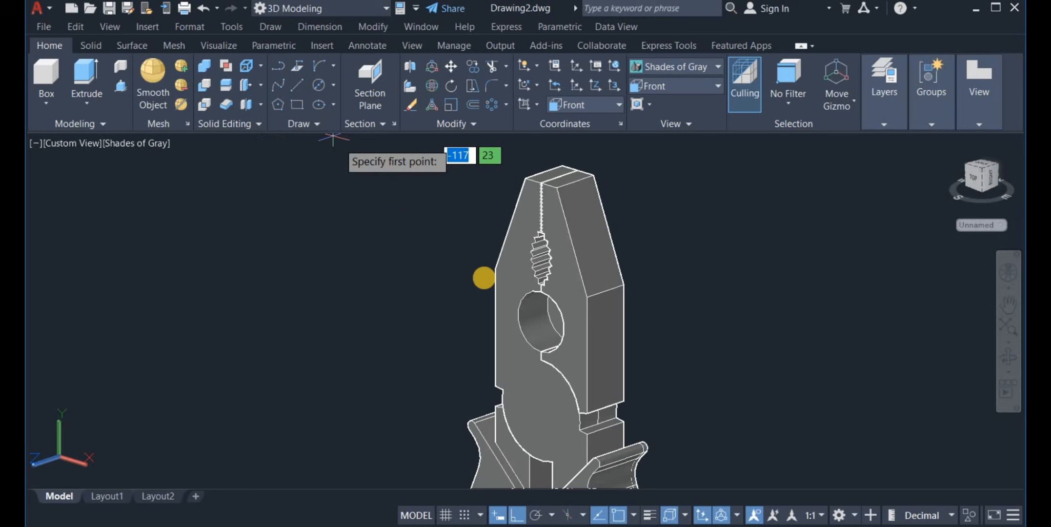
{"action": "left_click", "coordinate": [586, 297]}
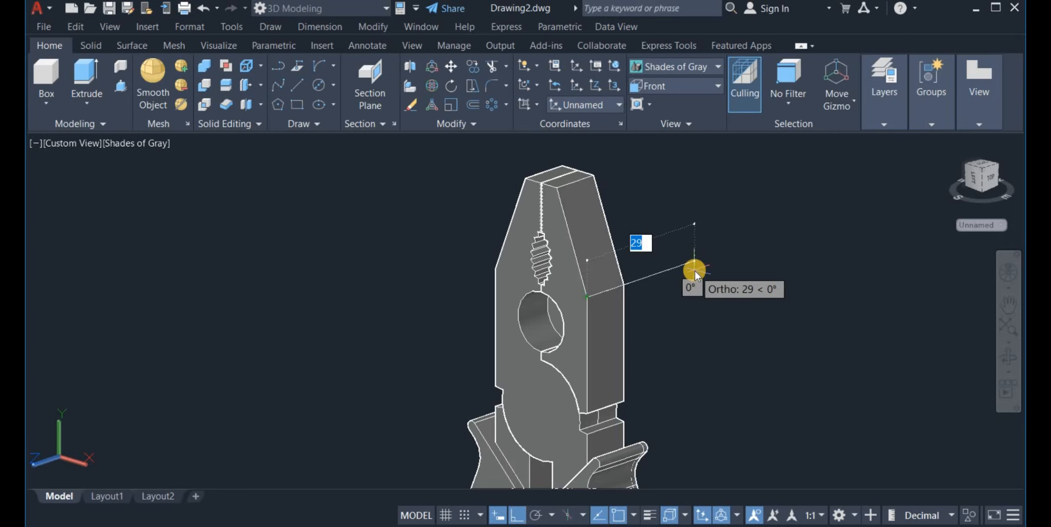
{"action": "type", "text": "2"}
{"action": "key", "text": "Return"}
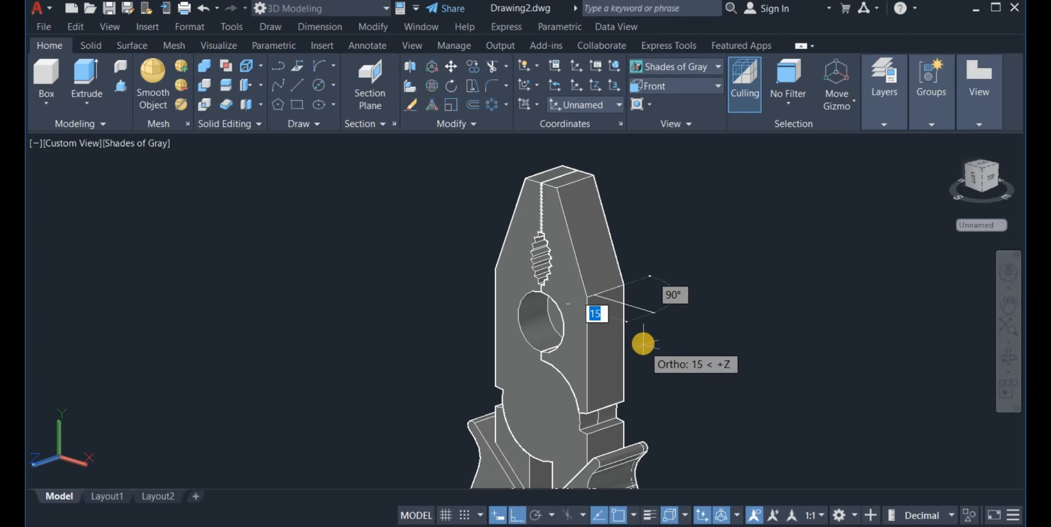
{"action": "scroll", "coordinate": [625, 318], "scroll_direction": "up", "scroll_amount": 5}
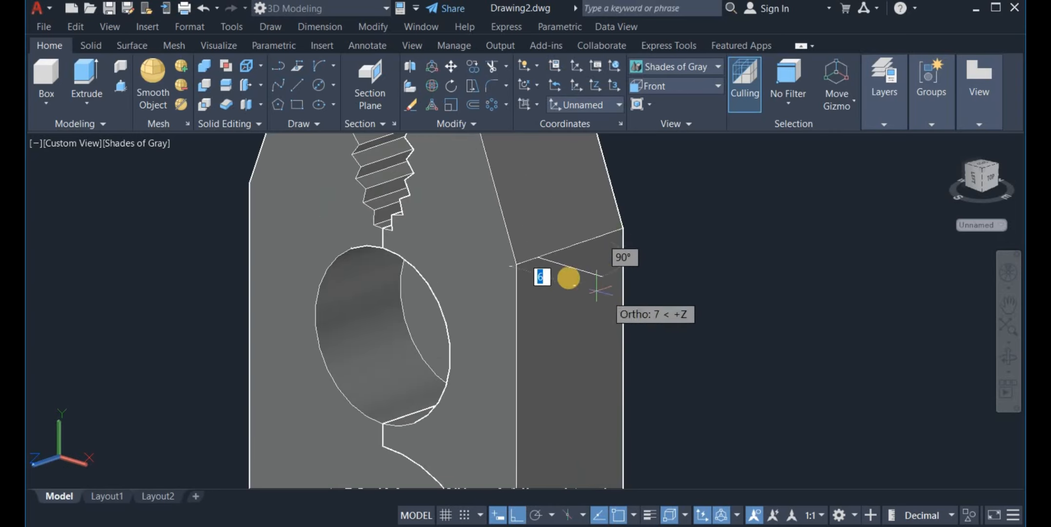
{"action": "left_click", "coordinate": [556, 269]}
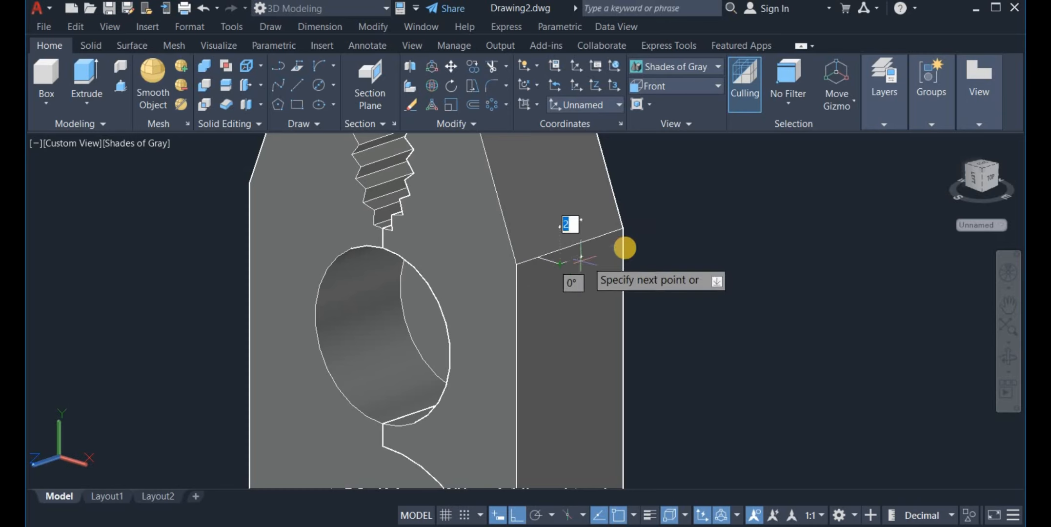
{"action": "right_click", "coordinate": [653, 253]}
{"action": "left_click", "coordinate": [656, 254]}
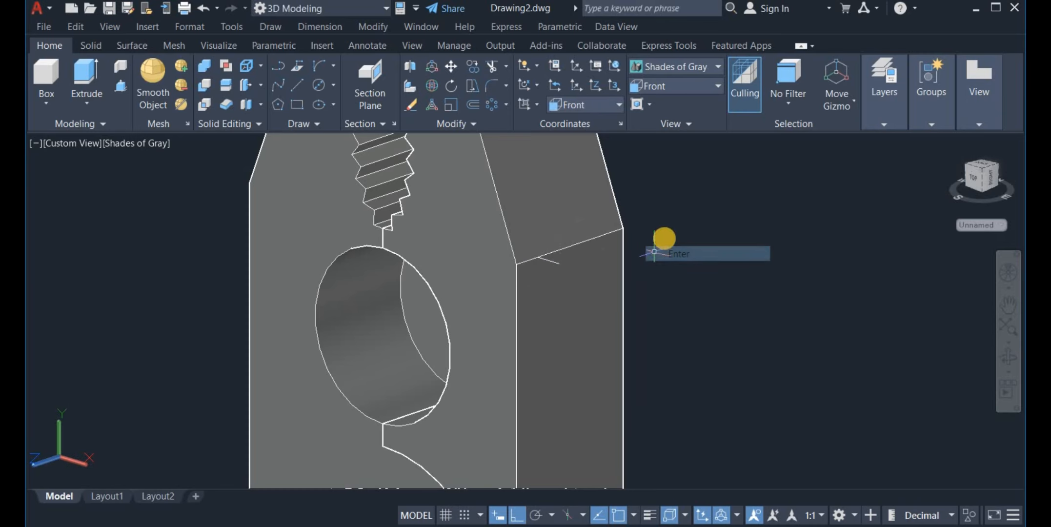
- Draw a line 2 long from the jaw's rear shoulder corner inward along the shoulder edge
{"action": "right_click", "coordinate": [678, 243]}
{"action": "left_click", "coordinate": [685, 242]}
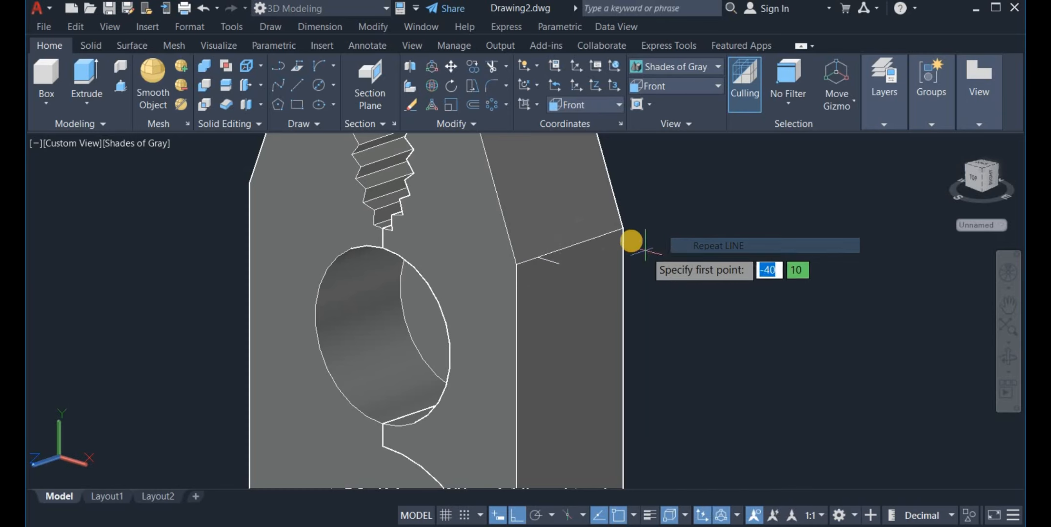
{"action": "left_click", "coordinate": [622, 229]}
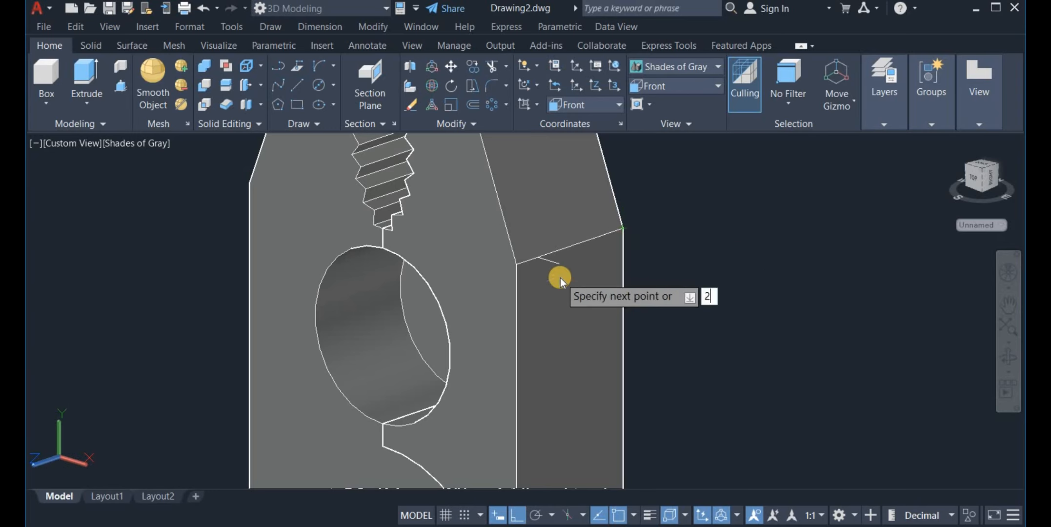
{"action": "key", "text": "Return"}
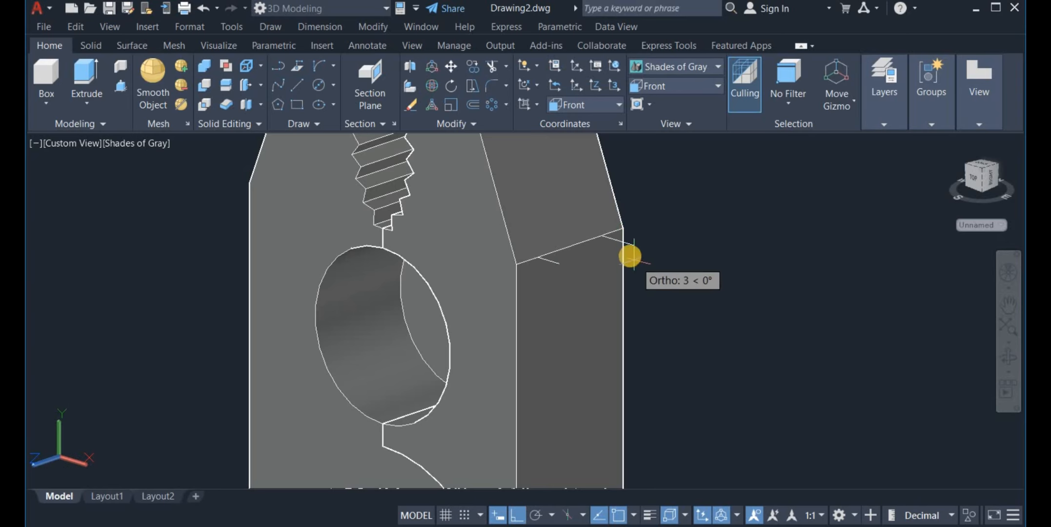
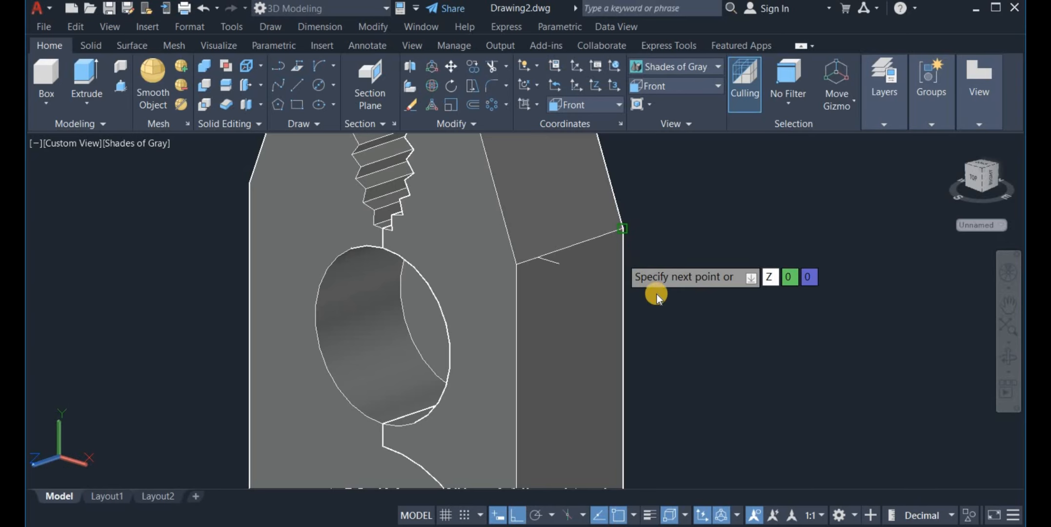
{"action": "type", "text": "Z"}
{"action": "key", "text": "Escape"}
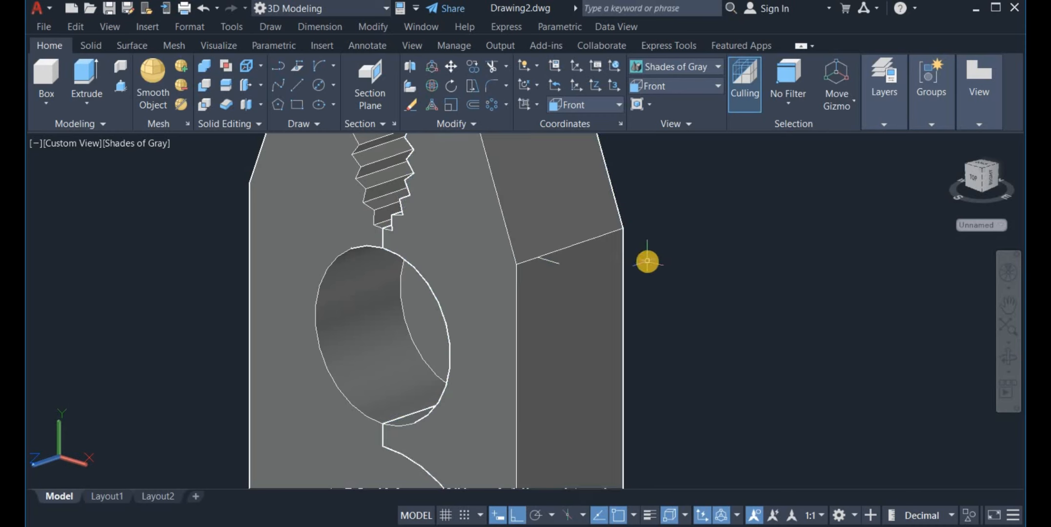
- Set the visual style to 2D Wireframe and draw a short outward line at the rear offset point on the shoulder edge
{"action": "left_click", "coordinate": [684, 68]}
{"action": "left_click", "coordinate": [667, 102]}
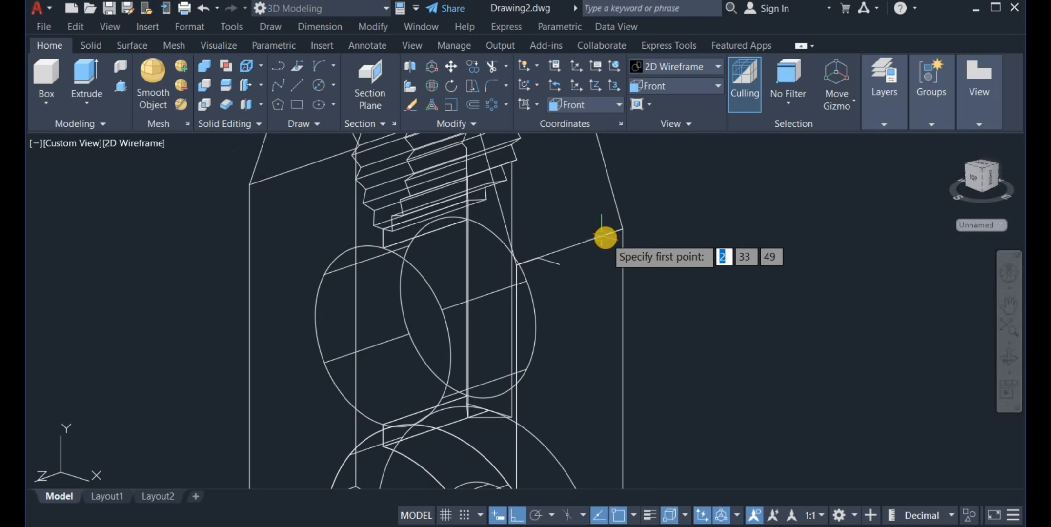
{"action": "left_click", "coordinate": [603, 236]}
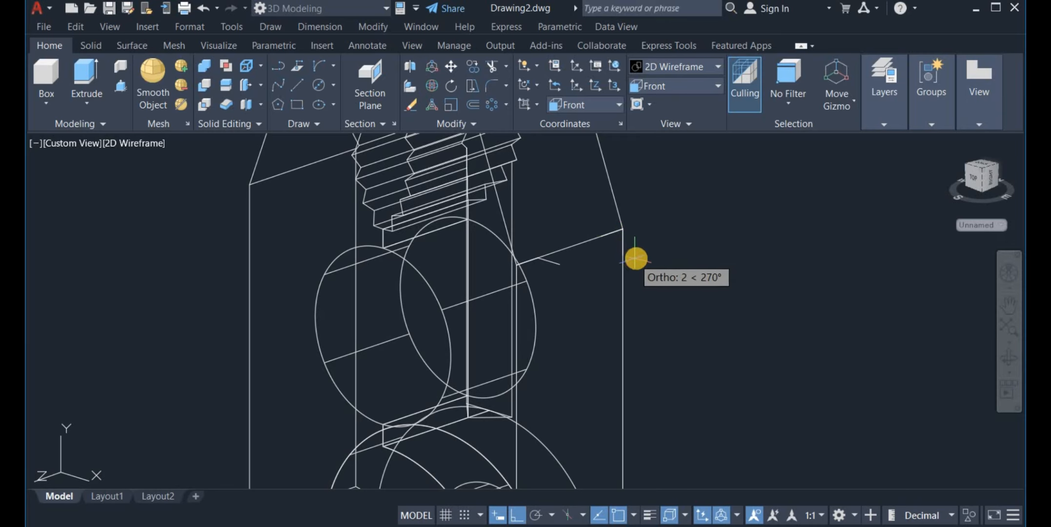
{"action": "right_click", "coordinate": [652, 229]}
{"action": "left_click", "coordinate": [659, 236]}
- Draw a closed three-sided outline from the front offset point down to the notch by the pivot, up to the jaw tip's front corner, and back
{"action": "scroll", "coordinate": [655, 222], "scroll_direction": "down", "scroll_amount": 2}
{"action": "scroll", "coordinate": [655, 222], "scroll_direction": "down", "scroll_amount": 2}
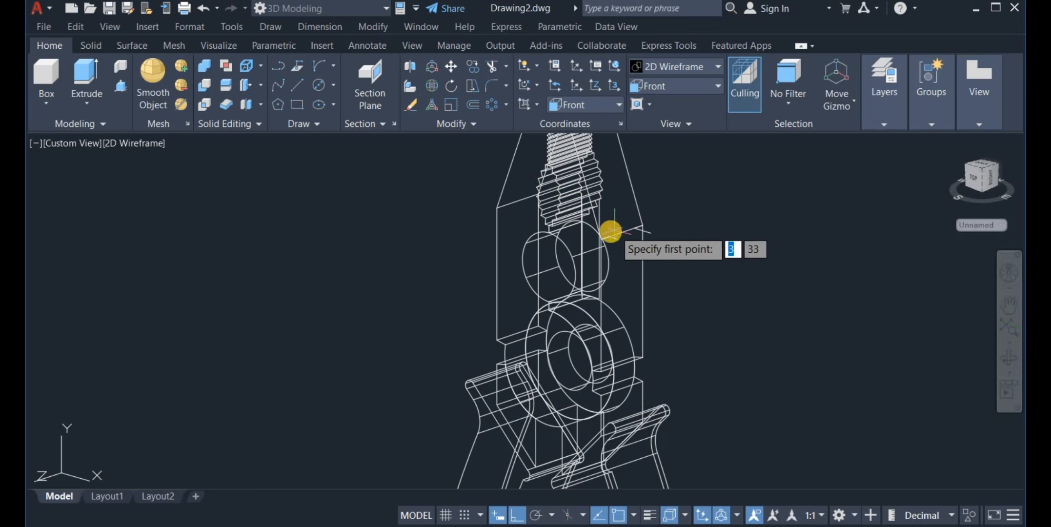
{"action": "scroll", "coordinate": [621, 222], "scroll_direction": "up", "scroll_amount": 5}
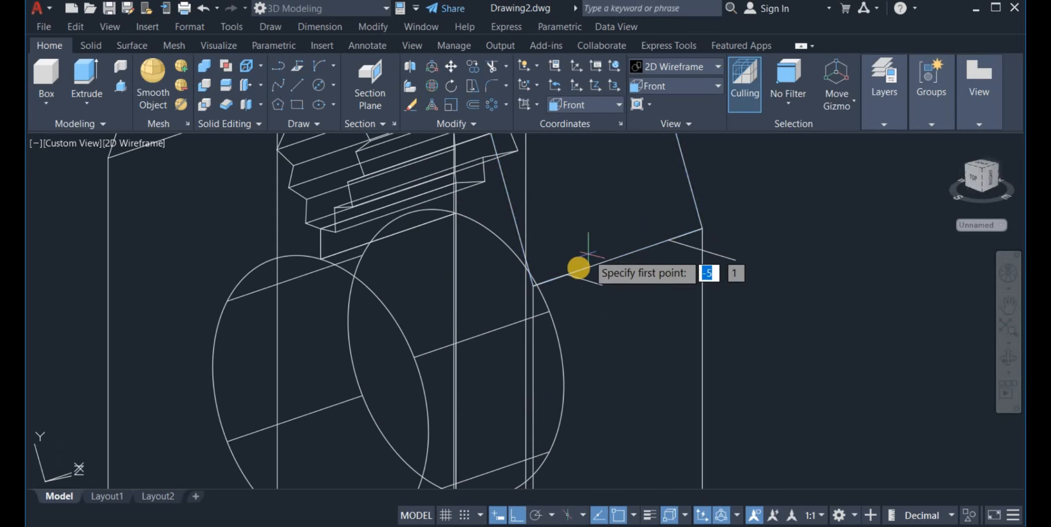
{"action": "left_click", "coordinate": [566, 277]}
{"action": "scroll", "coordinate": [581, 239], "scroll_direction": "down", "scroll_amount": 3}
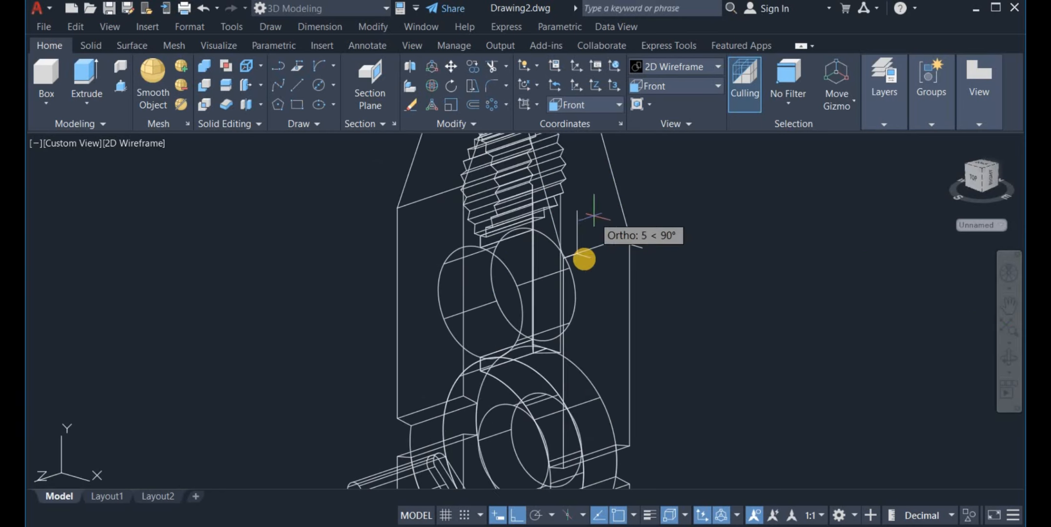
{"action": "scroll", "coordinate": [585, 375], "scroll_direction": "down", "scroll_amount": 3}
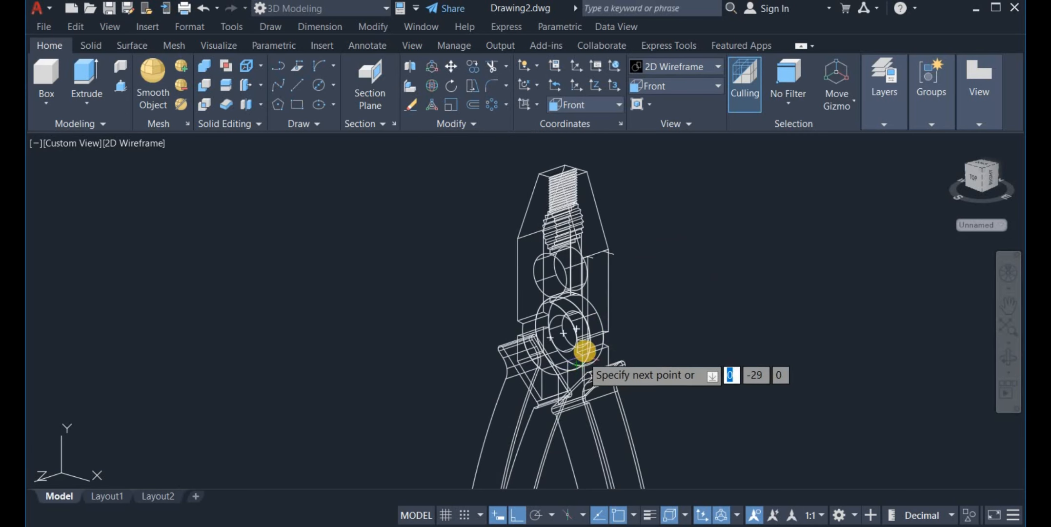
{"action": "scroll", "coordinate": [584, 349], "scroll_direction": "up", "scroll_amount": 6}
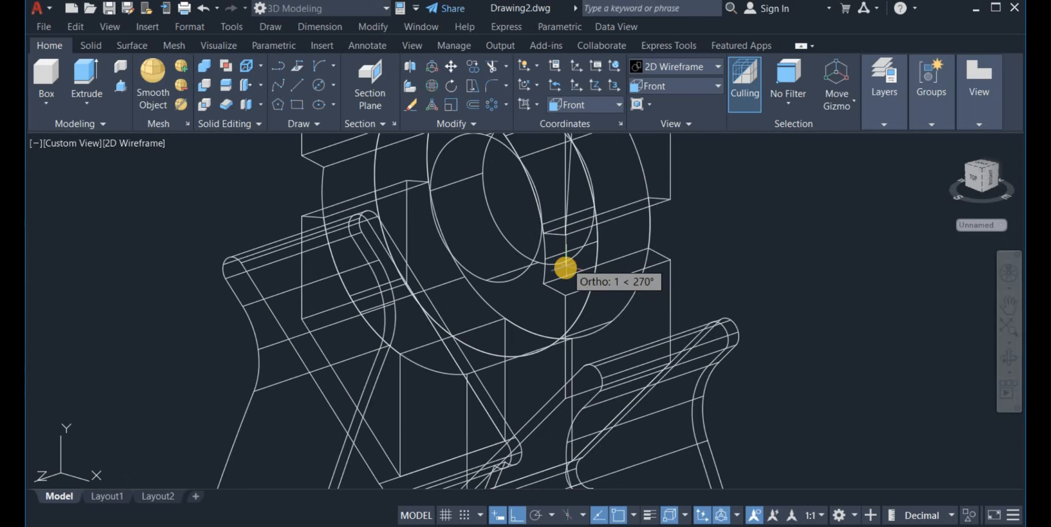
{"action": "scroll", "coordinate": [562, 269], "scroll_direction": "down", "scroll_amount": 5}
{"action": "scroll", "coordinate": [561, 268], "scroll_direction": "down", "scroll_amount": 4}
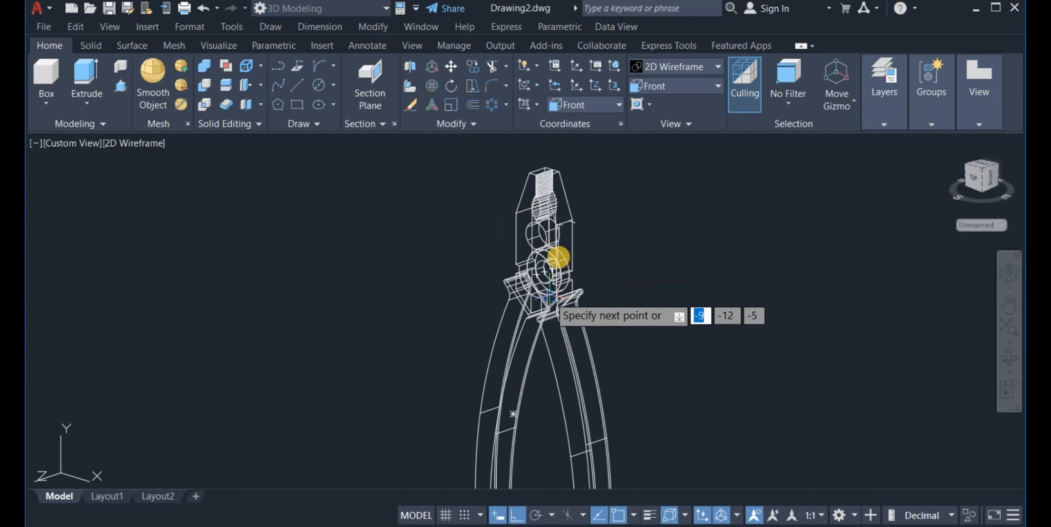
{"action": "scroll", "coordinate": [543, 162], "scroll_direction": "up", "scroll_amount": 7}
{"action": "scroll", "coordinate": [565, 185], "scroll_direction": "up", "scroll_amount": 5}
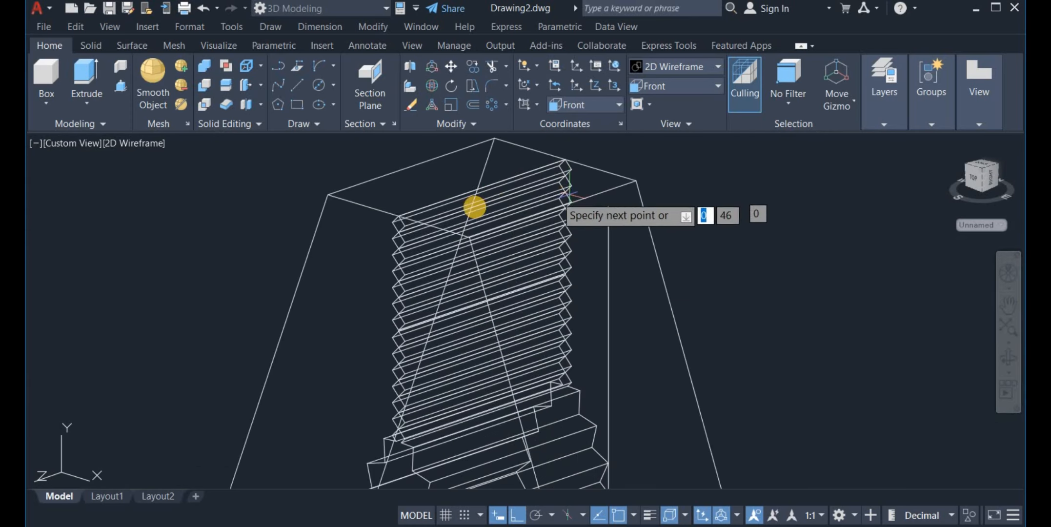
{"action": "scroll", "coordinate": [473, 233], "scroll_direction": "up", "scroll_amount": 5}
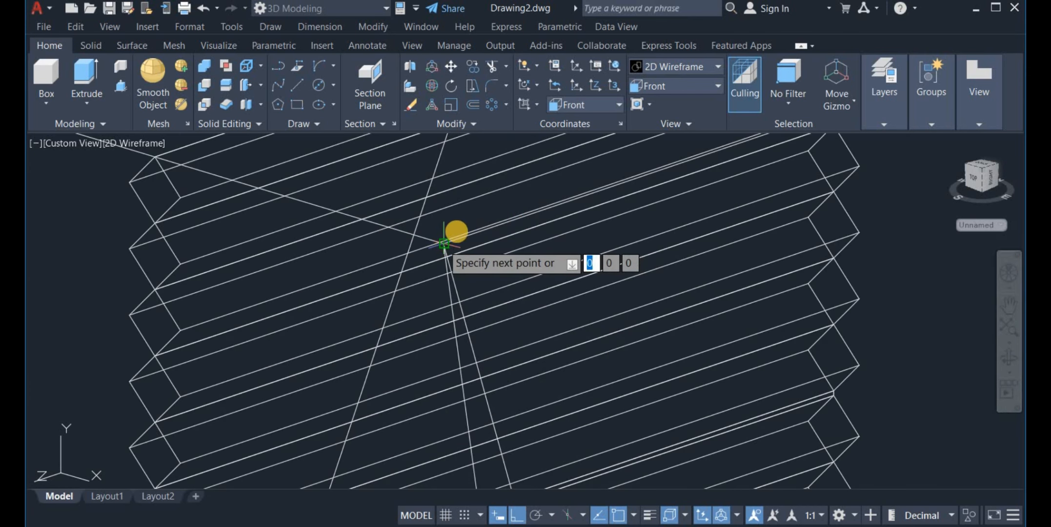
{"action": "scroll", "coordinate": [461, 224], "scroll_direction": "down", "scroll_amount": 6}
{"action": "scroll", "coordinate": [576, 288], "scroll_direction": "down", "scroll_amount": 2}
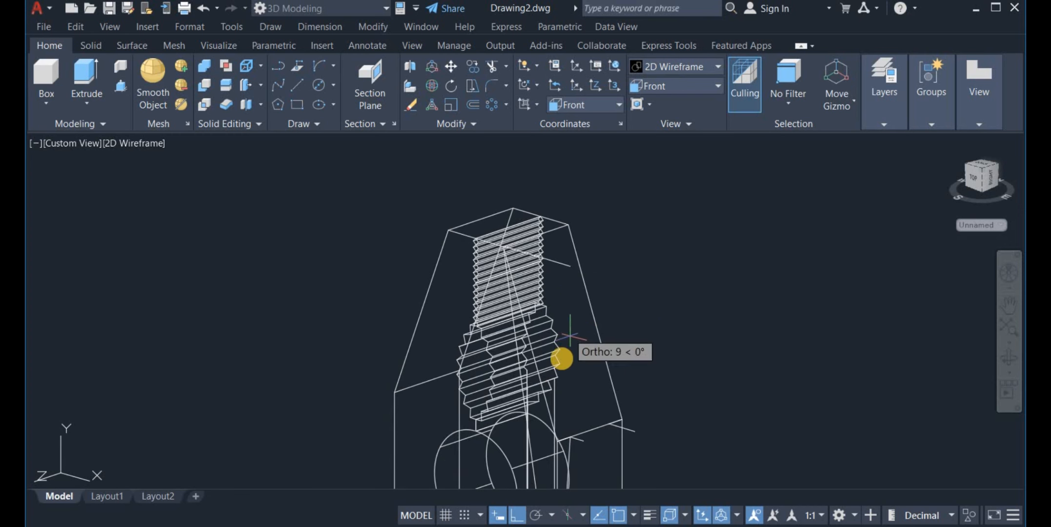
{"action": "scroll", "coordinate": [571, 445], "scroll_direction": "up", "scroll_amount": 4}
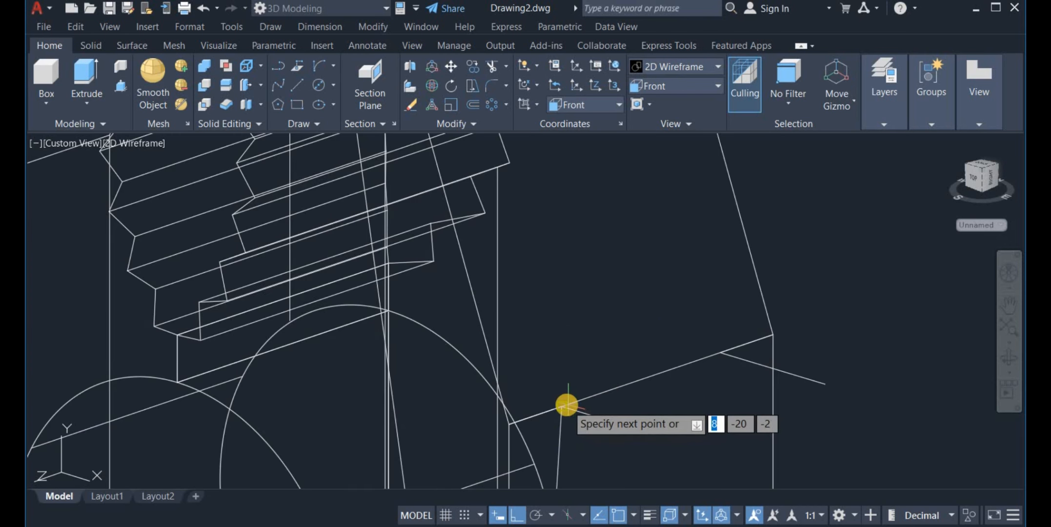
{"action": "right_click", "coordinate": [603, 308]}
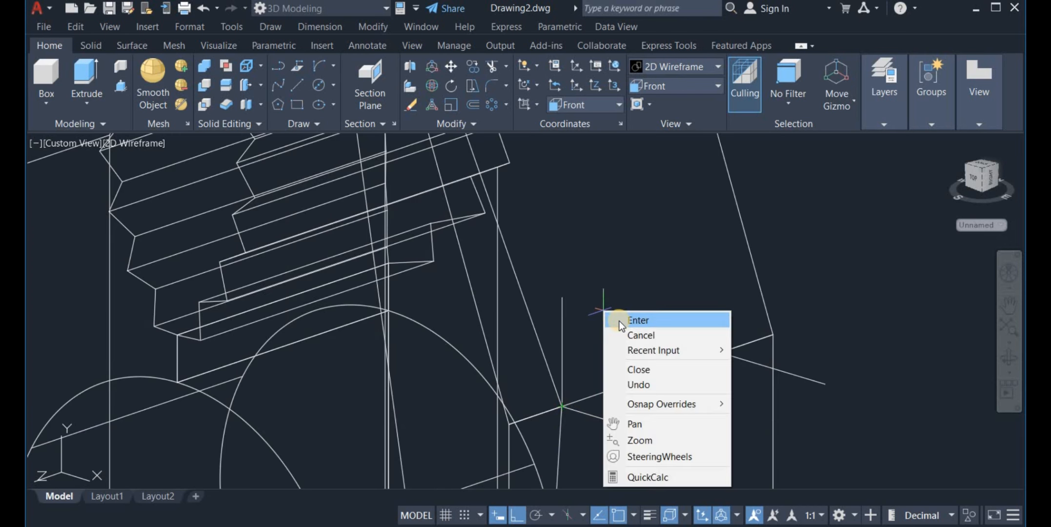
{"action": "left_click", "coordinate": [634, 320]}
- Join the sides of the three-sided outline on the jaw's front outer edge into a single closed profile
{"action": "scroll", "coordinate": [630, 278], "scroll_direction": "down", "scroll_amount": 3}
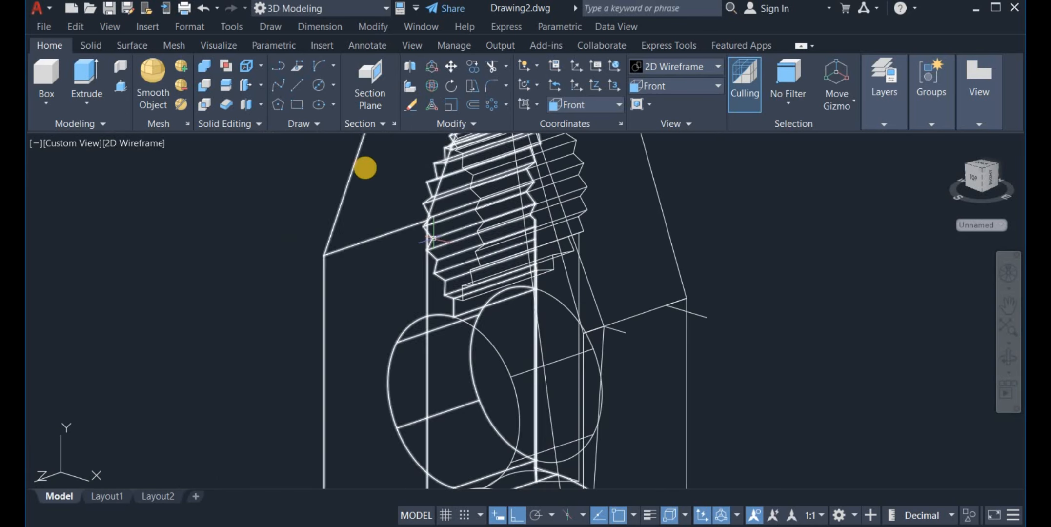
{"action": "left_click", "coordinate": [434, 126]}
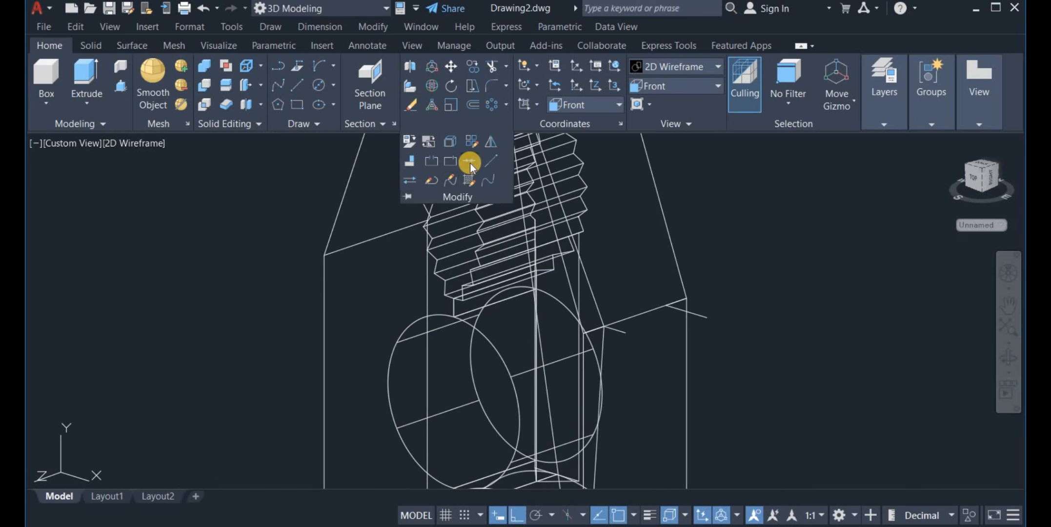
{"action": "scroll", "coordinate": [556, 381], "scroll_direction": "up", "scroll_amount": 4}
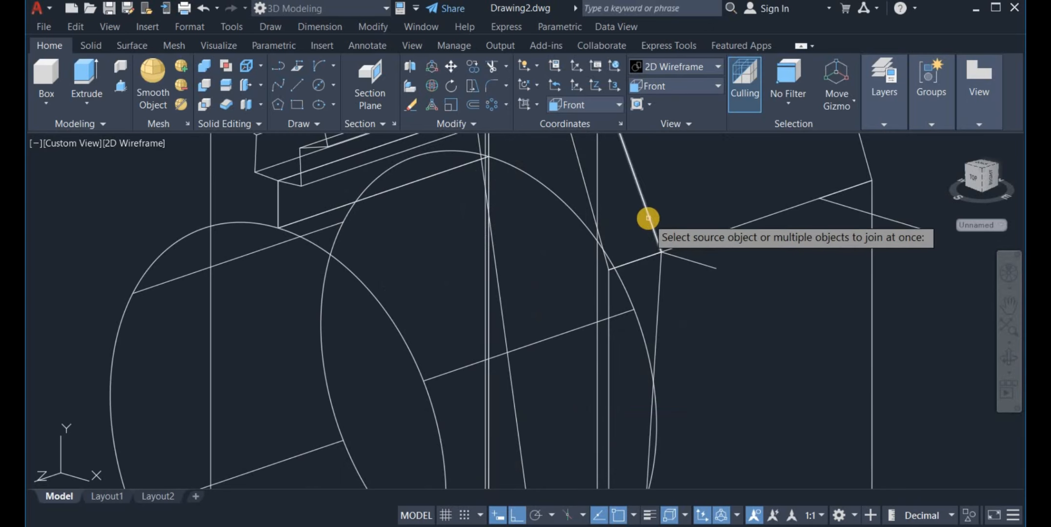
{"action": "left_click", "coordinate": [648, 218]}
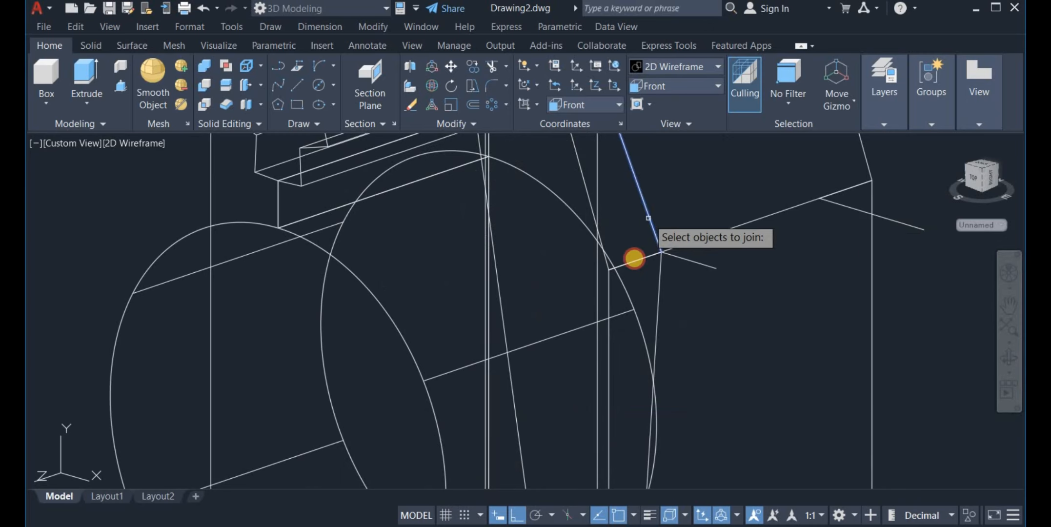
{"action": "left_click", "coordinate": [658, 294]}
{"action": "scroll", "coordinate": [623, 295], "scroll_direction": "down", "scroll_amount": 3}
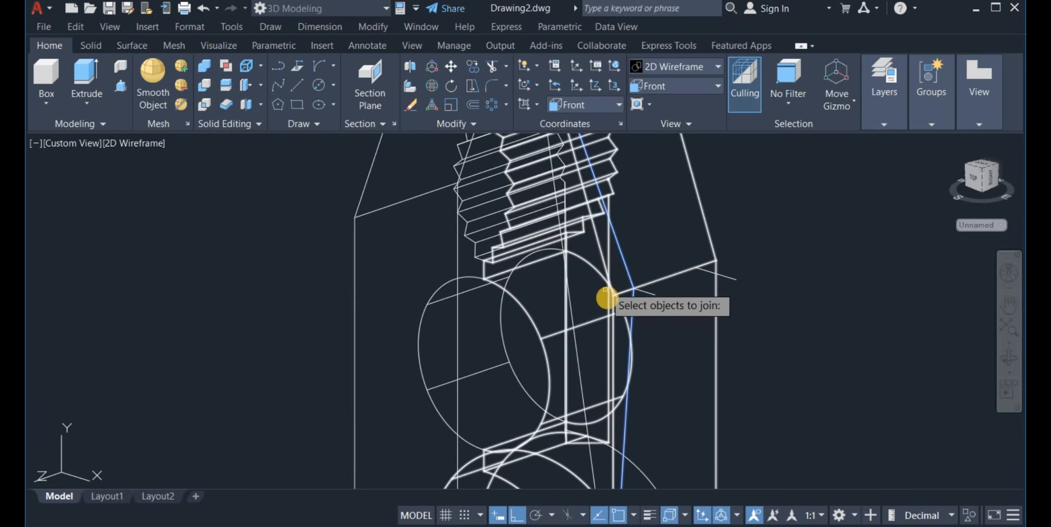
{"action": "scroll", "coordinate": [605, 300], "scroll_direction": "down", "scroll_amount": 4}
{"action": "scroll", "coordinate": [618, 268], "scroll_direction": "up", "scroll_amount": 5}
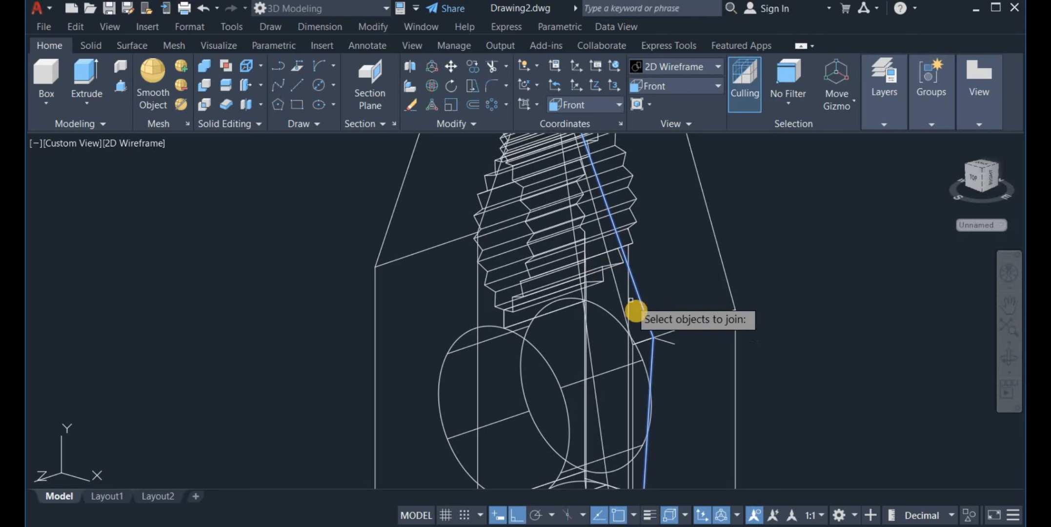
{"action": "scroll", "coordinate": [603, 359], "scroll_direction": "down", "scroll_amount": 3}
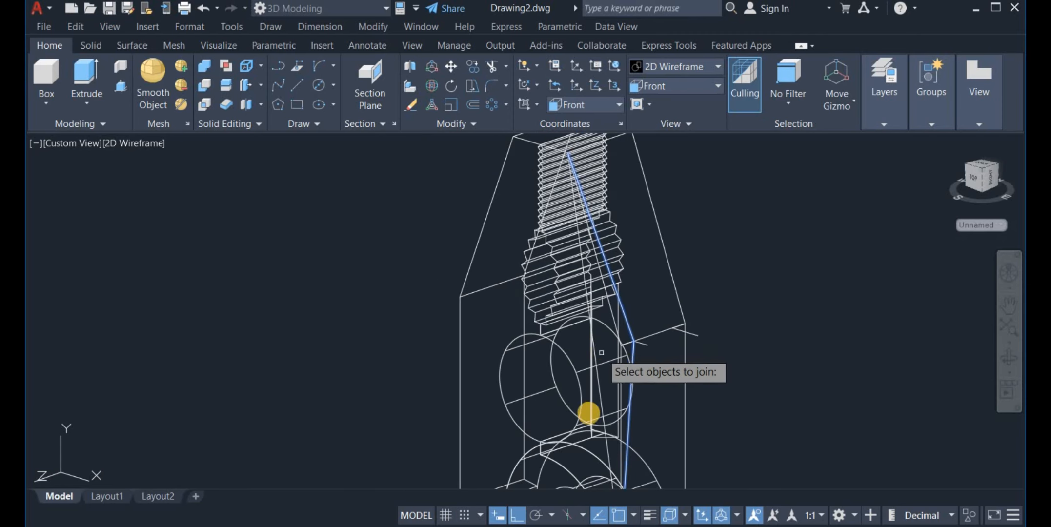
{"action": "scroll", "coordinate": [613, 382], "scroll_direction": "down", "scroll_amount": 2}
{"action": "scroll", "coordinate": [633, 368], "scroll_direction": "up", "scroll_amount": 5}
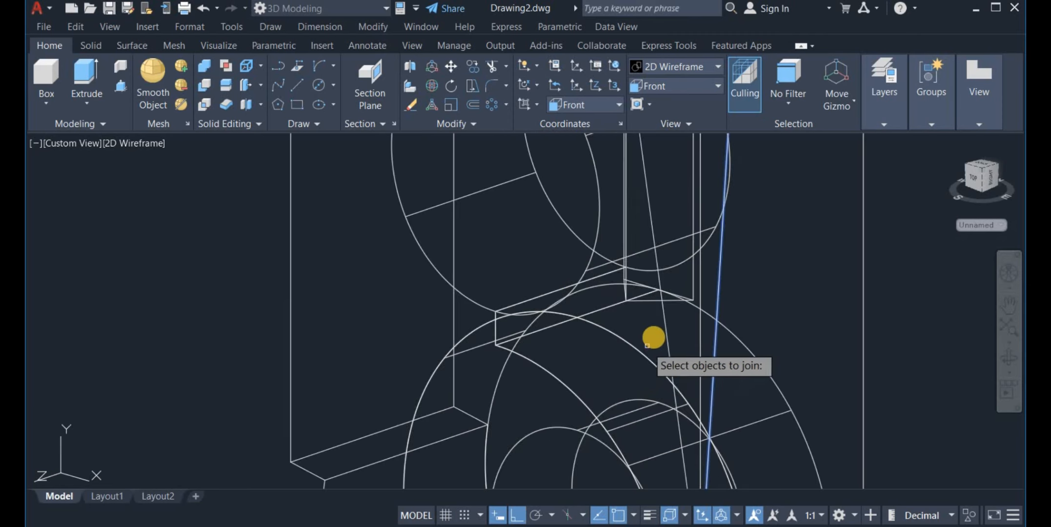
{"action": "left_click", "coordinate": [663, 328]}
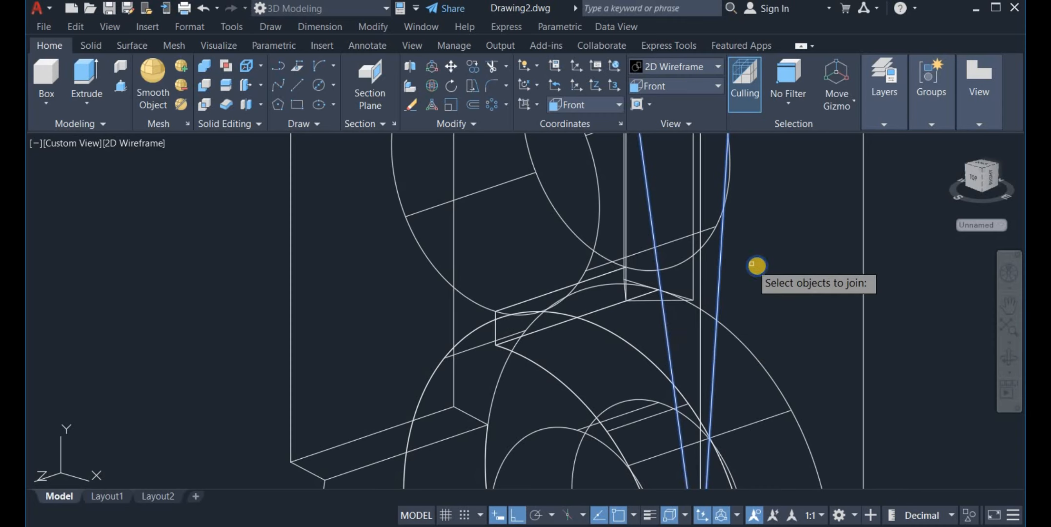
{"action": "key", "text": "Return"}
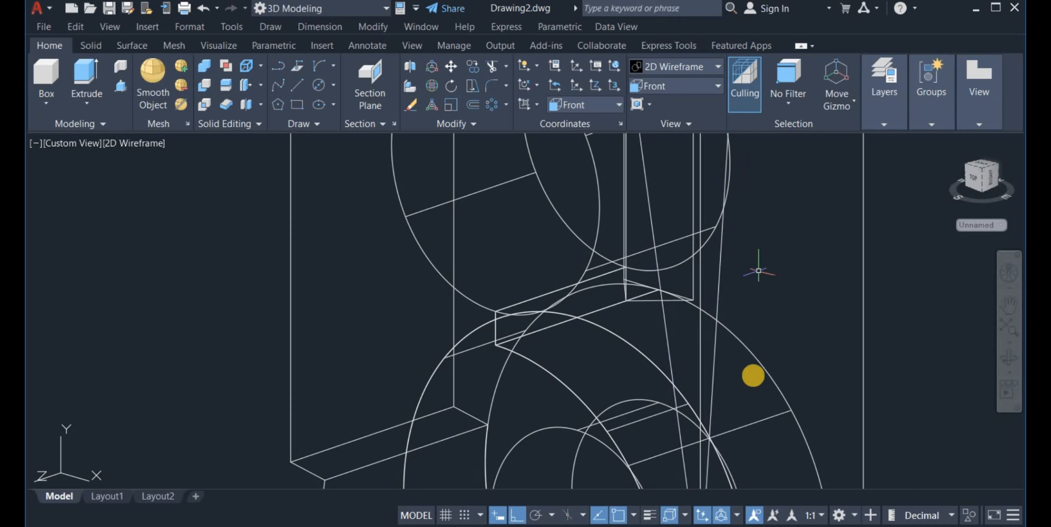
- Set the visual style to Shades of Gray and erase the two short outward helper lines on the jaw's shoulder edge
{"action": "scroll", "coordinate": [752, 375], "scroll_direction": "down", "scroll_amount": 4}
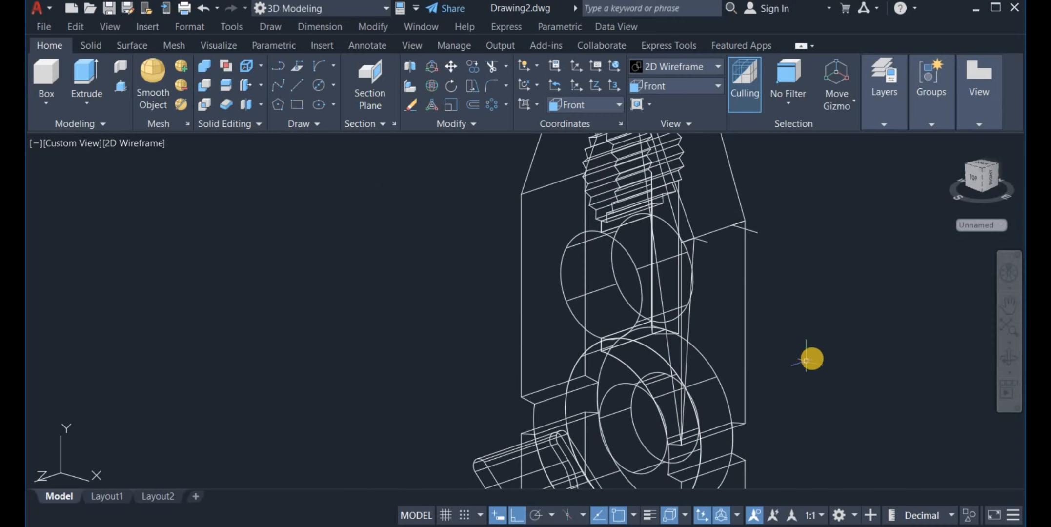
{"action": "left_click", "coordinate": [693, 76]}
{"action": "left_click", "coordinate": [792, 187]}
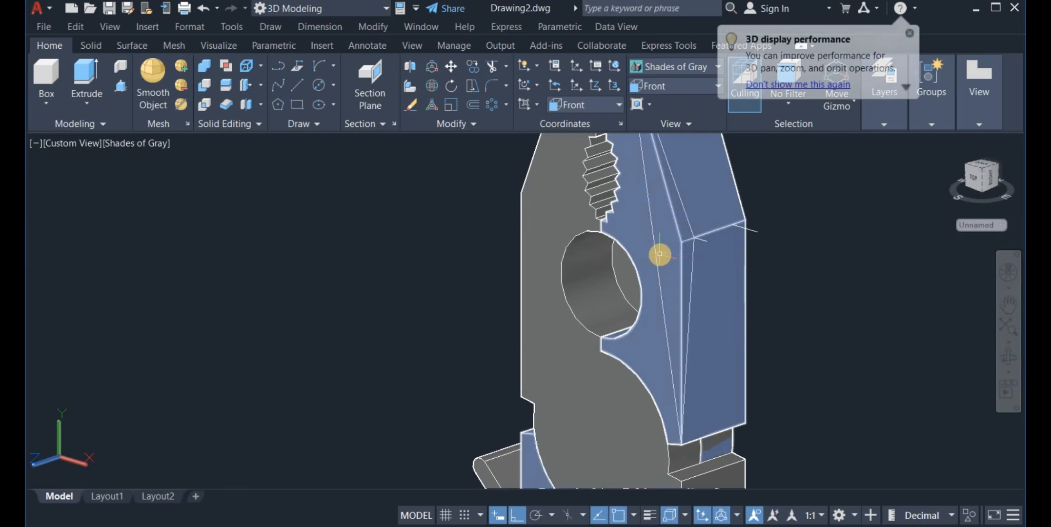
{"action": "mouse_move", "coordinate": [648, 275]}
{"action": "middle_mouse_down", "text": "shift"}
{"action": "mouse_move", "coordinate": [586, 300]}
{"action": "mouse_move", "coordinate": [703, 272]}
{"action": "middle_mouse_up", "text": "shift"}
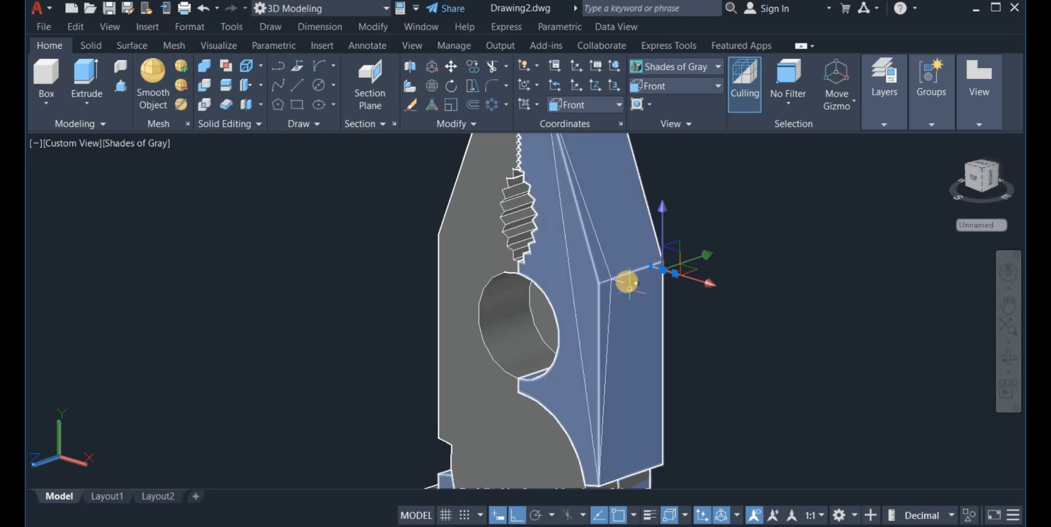
{"action": "right_click", "coordinate": [724, 227]}
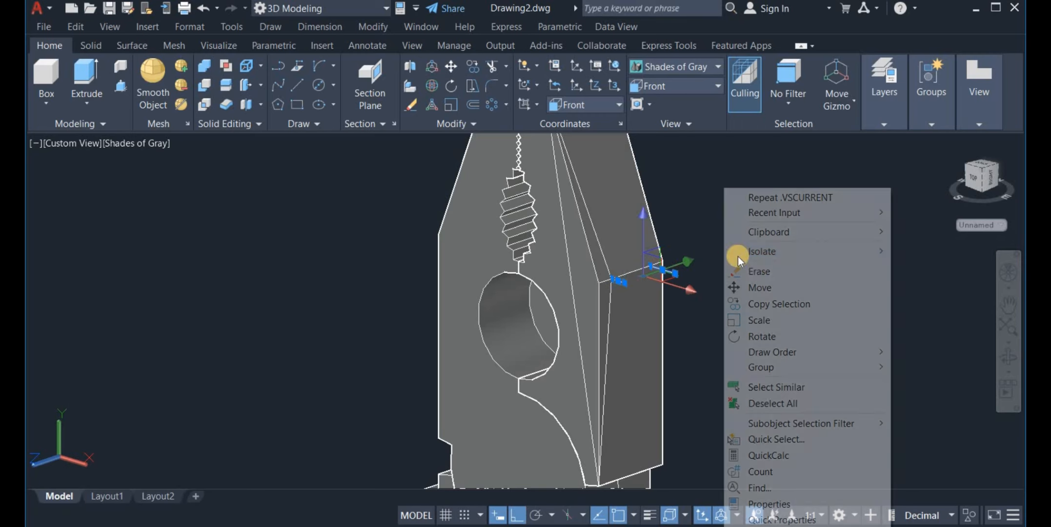
{"action": "left_click", "coordinate": [757, 272]}
{"action": "key", "text": "ctrl+z"}
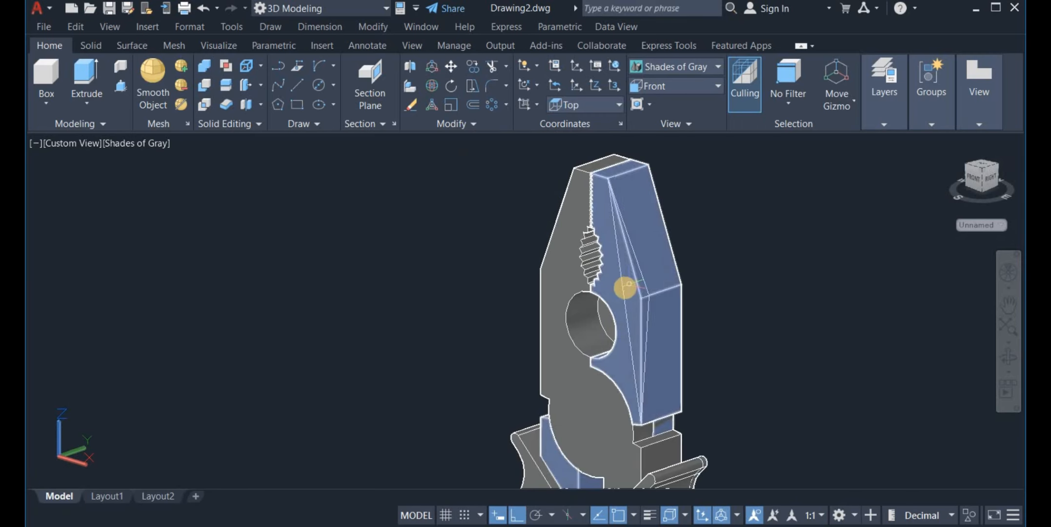
- Mirror the joined front outline across the middle of the jaw's thickness onto its rear outer edge
{"action": "left_click", "coordinate": [444, 123]}
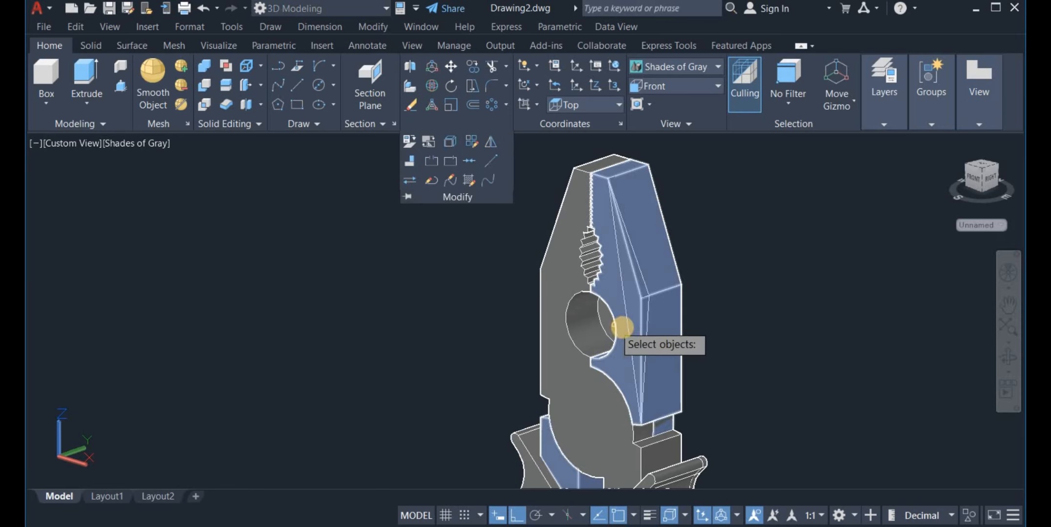
{"action": "left_click", "coordinate": [627, 322]}
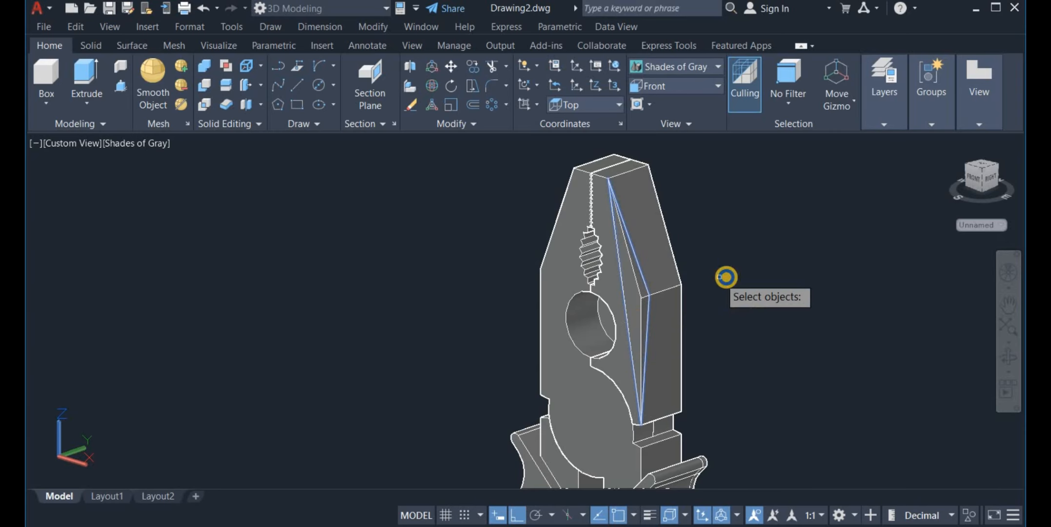
{"action": "key", "text": "Return"}
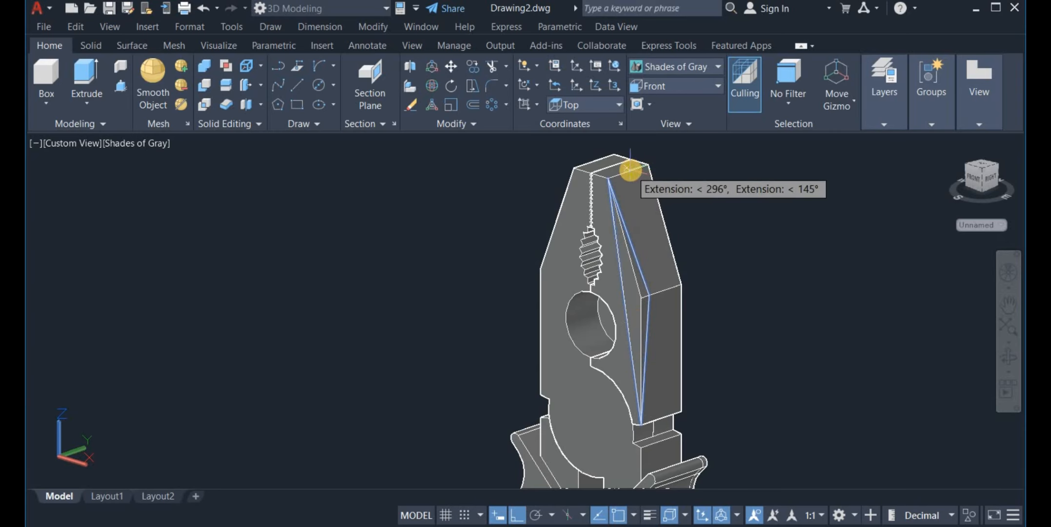
{"action": "key", "text": "Escape"}
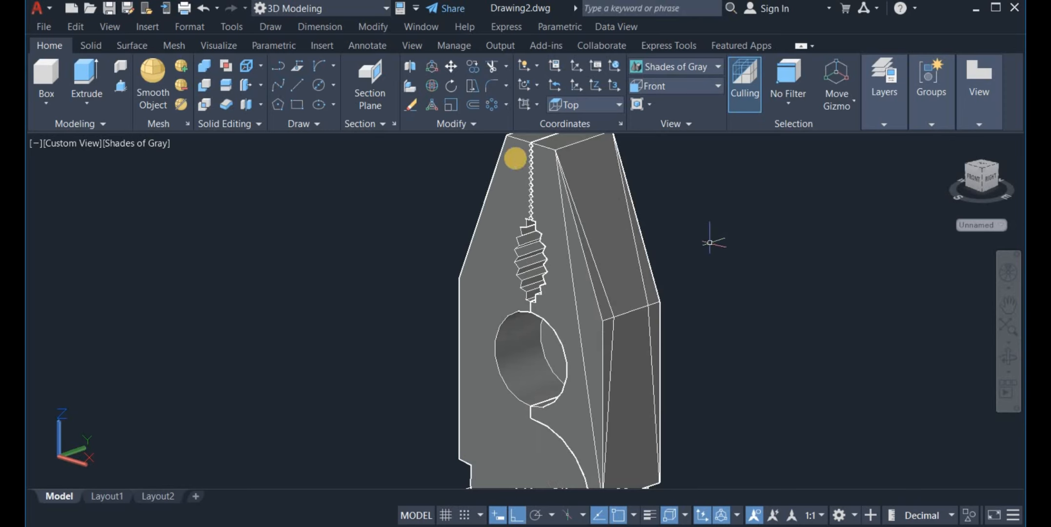
- Mirror the front and rear outlines together onto the opposite jaw about the midpoint of the tip, keeping the originals
{"action": "left_click", "coordinate": [445, 132]}
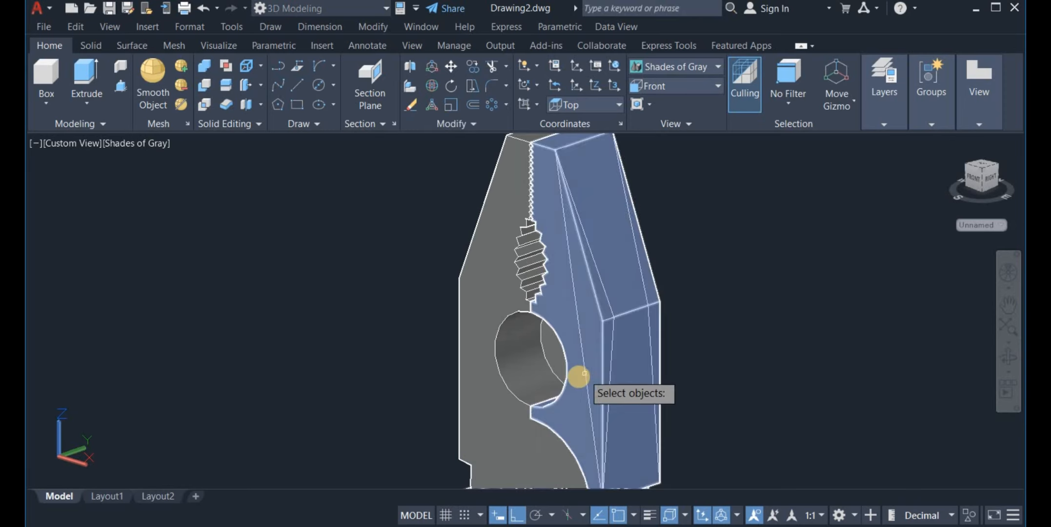
{"action": "left_click", "coordinate": [587, 403]}
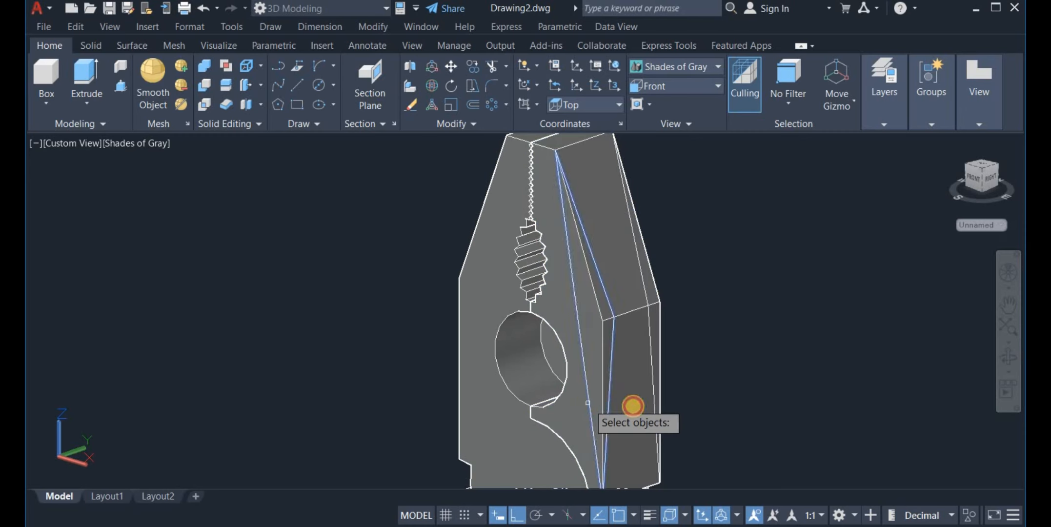
{"action": "left_click", "coordinate": [654, 379]}
{"action": "key", "text": "Return"}
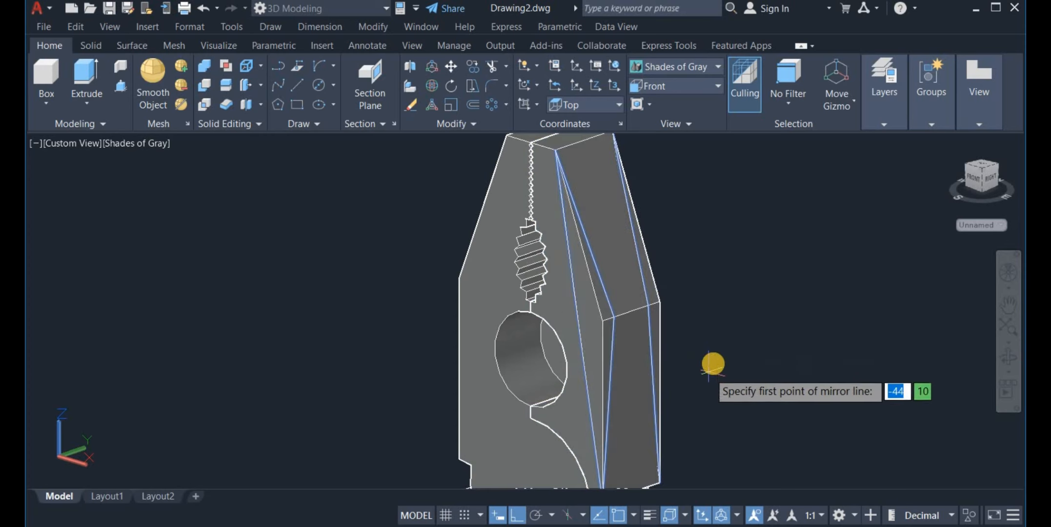
{"action": "scroll", "coordinate": [711, 372], "scroll_direction": "down", "scroll_amount": 2}
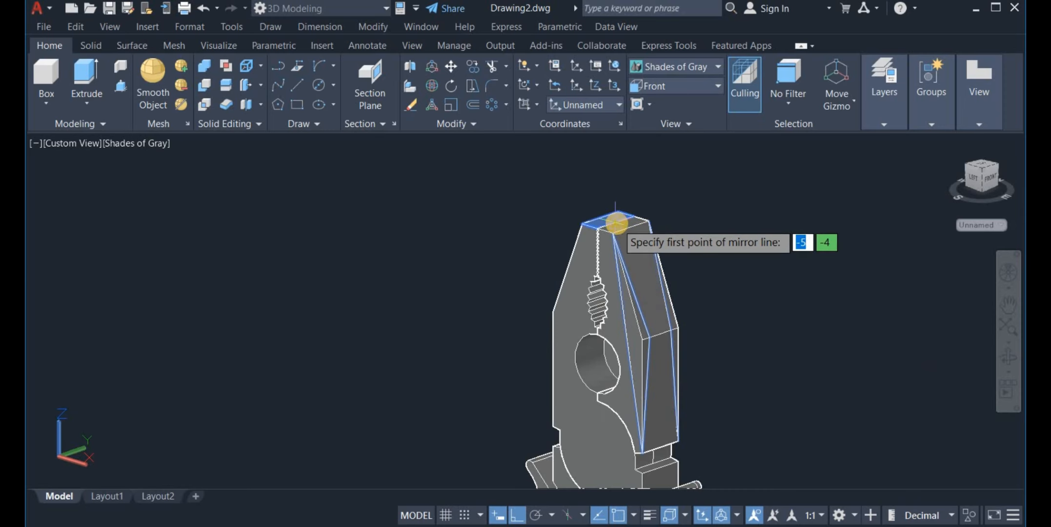
{"action": "left_click", "coordinate": [615, 223]}
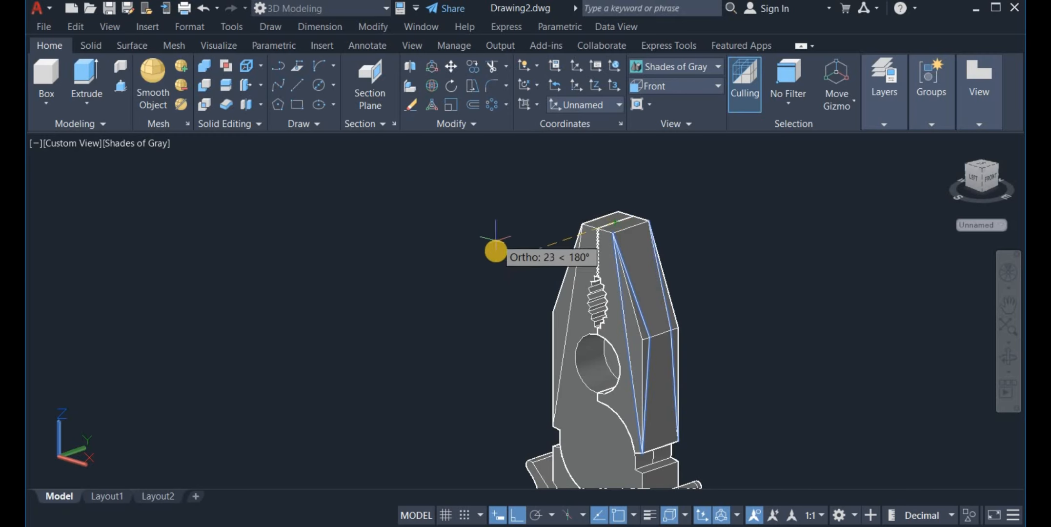
{"action": "left_click", "coordinate": [521, 194]}
{"action": "key", "text": "Return"}
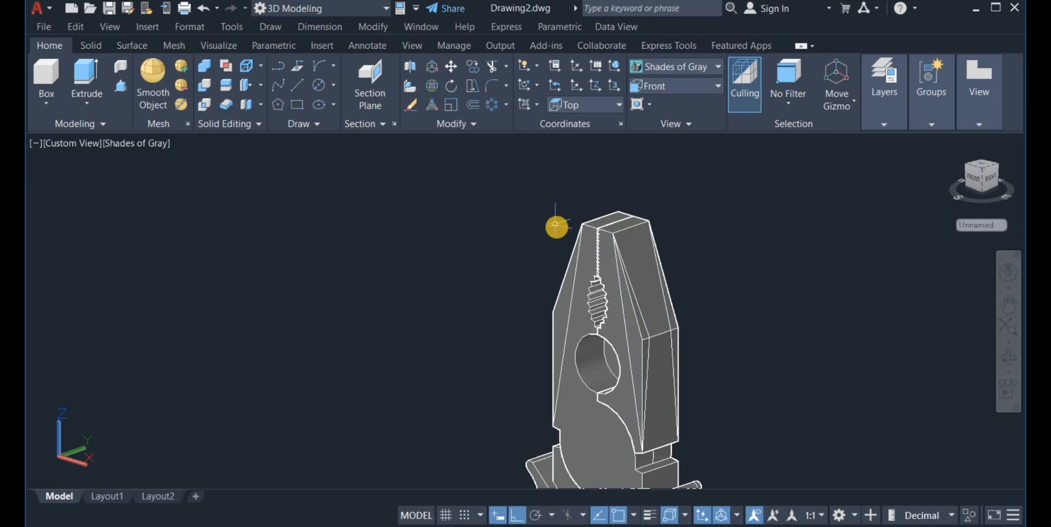
- Extrude the rear outline on the outer edge of the first jaw outward past the jaw's rear face
{"action": "right_click", "coordinate": [760, 269]}
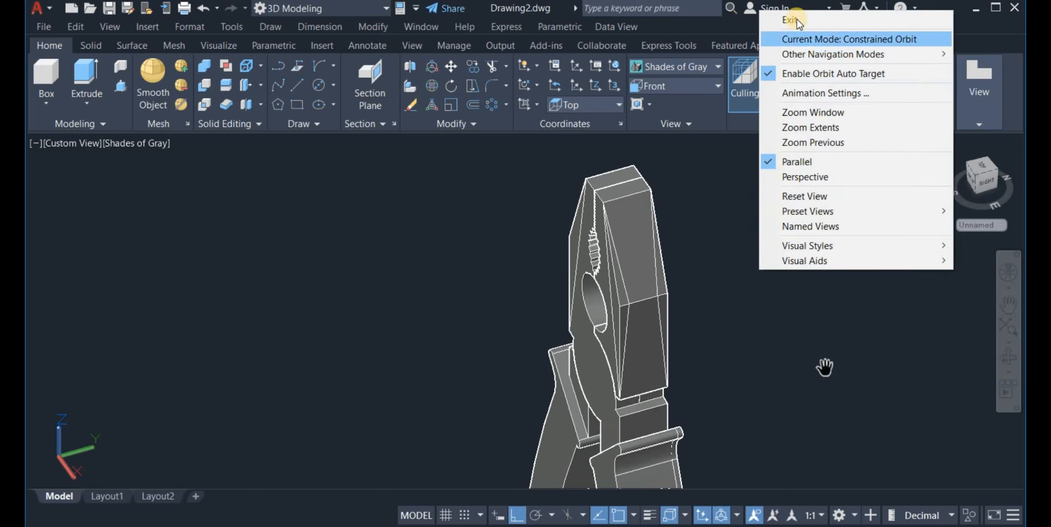
{"action": "left_click", "coordinate": [796, 21]}
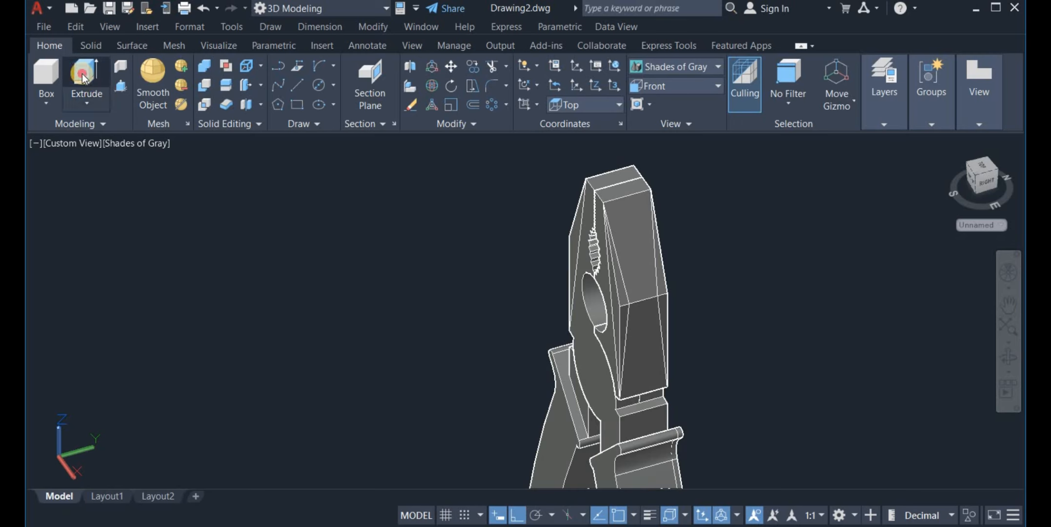
{"action": "scroll", "coordinate": [659, 337], "scroll_direction": "up", "scroll_amount": 3}
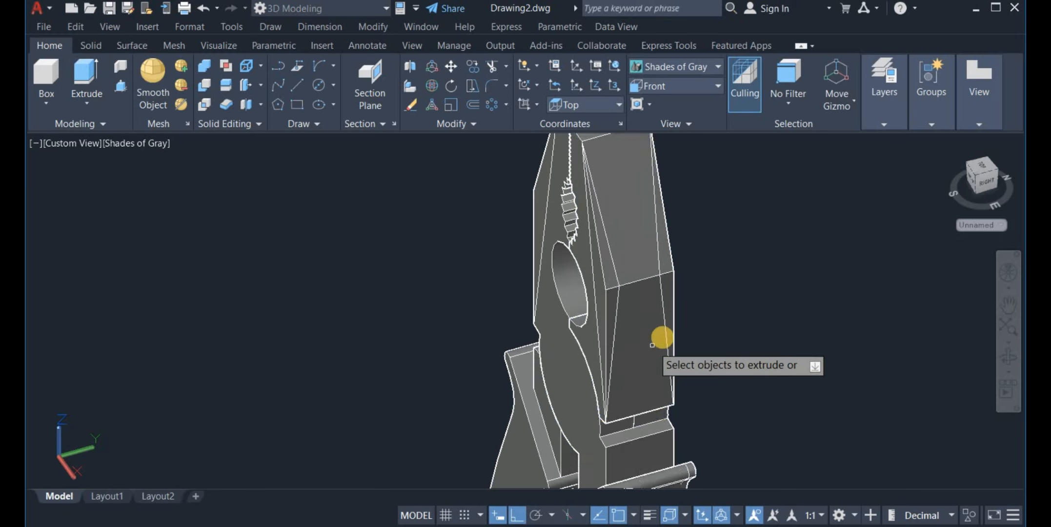
{"action": "left_click", "coordinate": [667, 324]}
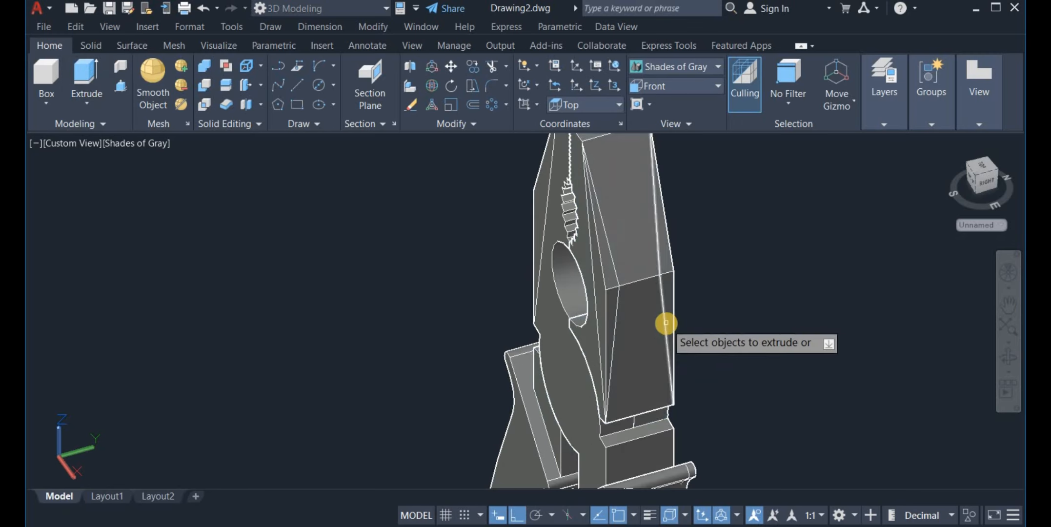
{"action": "right_click", "coordinate": [714, 280]}
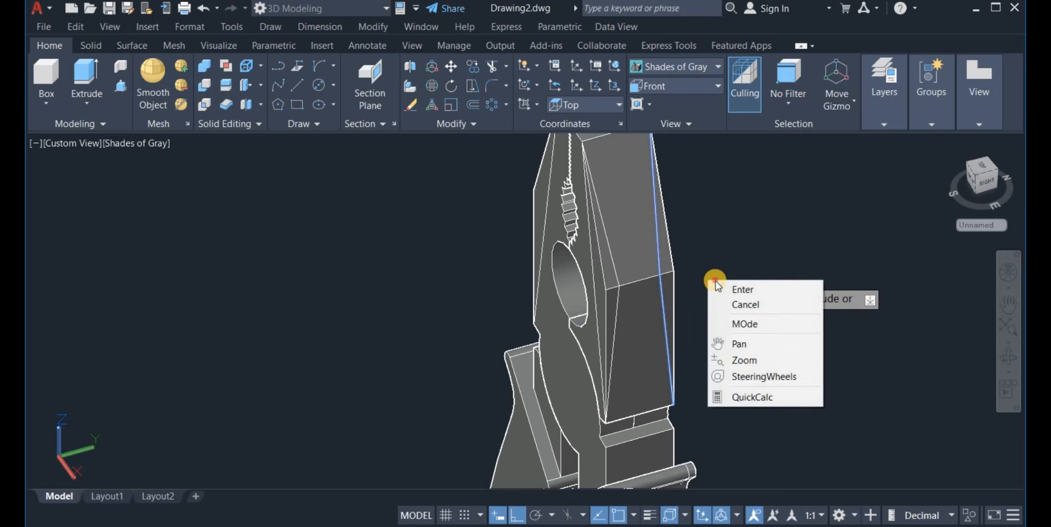
{"action": "left_click", "coordinate": [767, 289]}
{"action": "left_click", "coordinate": [804, 295]}
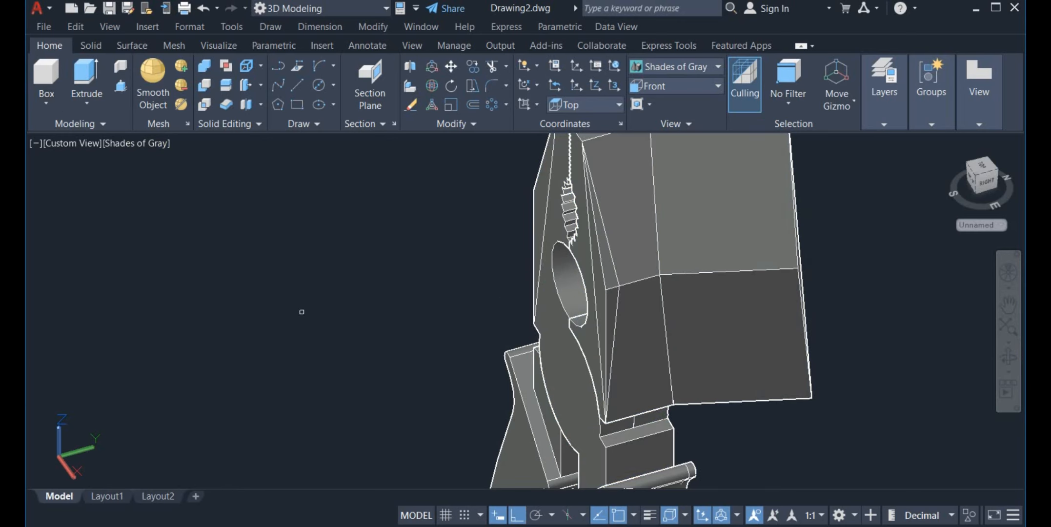
- Extrude the front outline on the same jaw outward, well beyond the jaw's front face
{"action": "key", "text": "Return"}
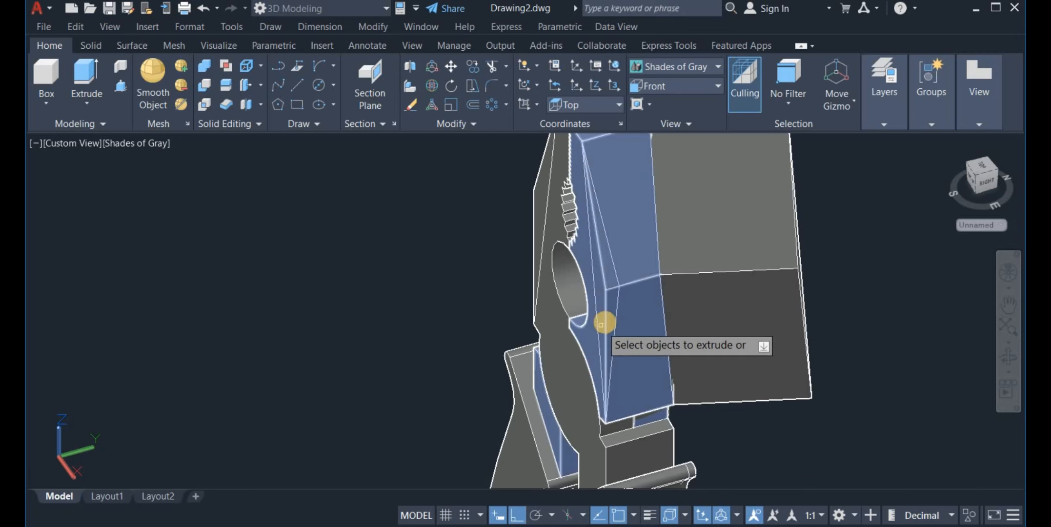
{"action": "left_click", "coordinate": [617, 273]}
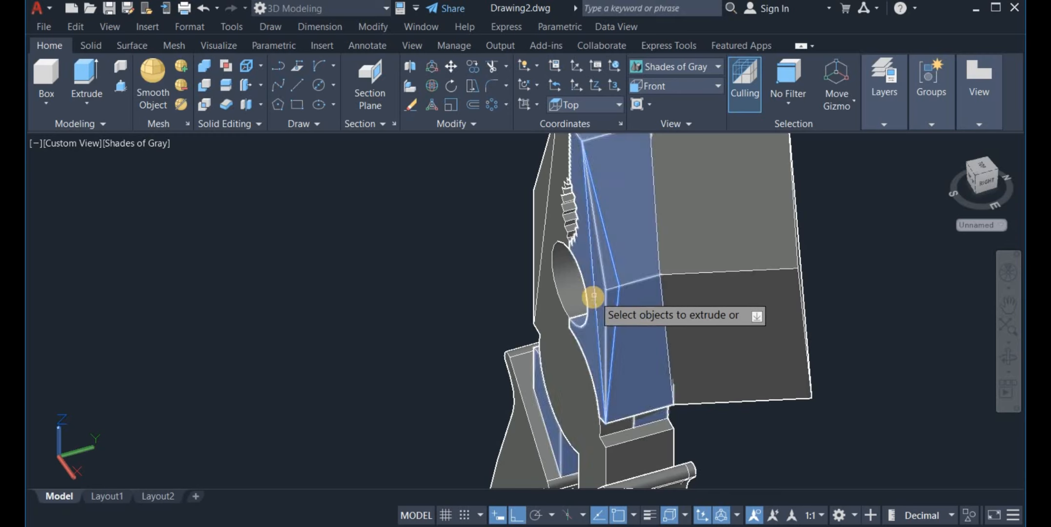
{"action": "right_click", "coordinate": [596, 305]}
{"action": "left_click", "coordinate": [605, 306]}
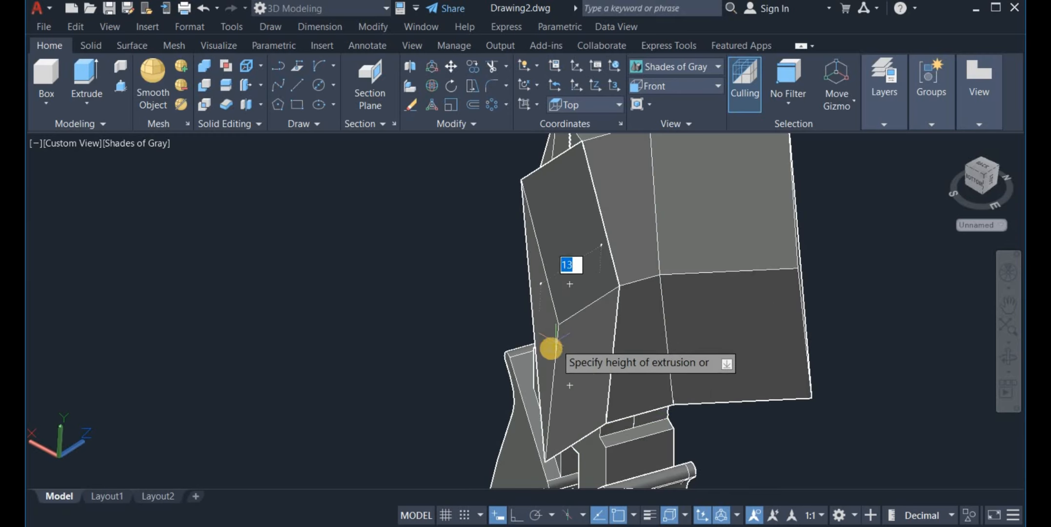
{"action": "left_click", "coordinate": [409, 346]}
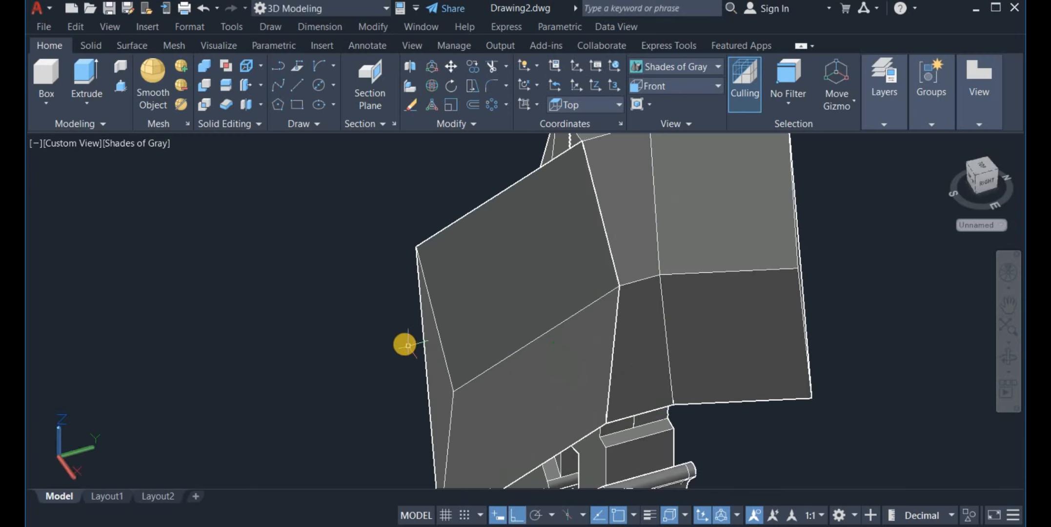
- Subtract the front and rear extruded solids from the first jaw to cut its tapered outer edges
{"action": "left_click", "coordinate": [207, 87]}
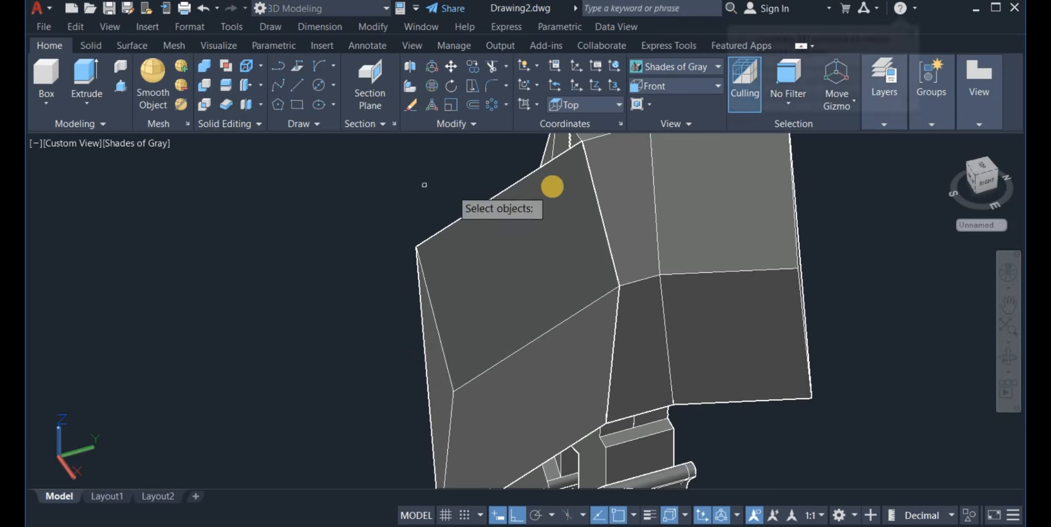
{"action": "left_click", "coordinate": [621, 172]}
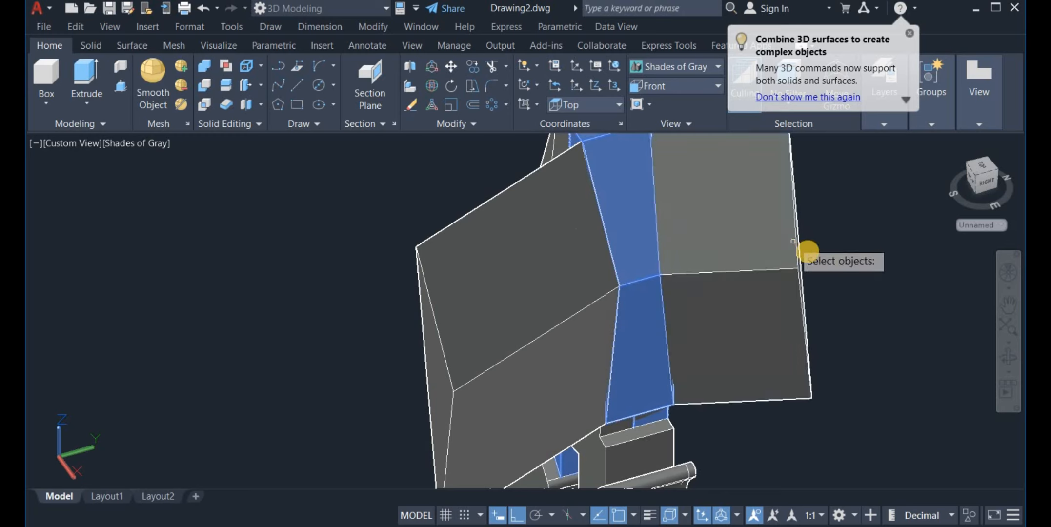
{"action": "left_click", "coordinate": [782, 307]}
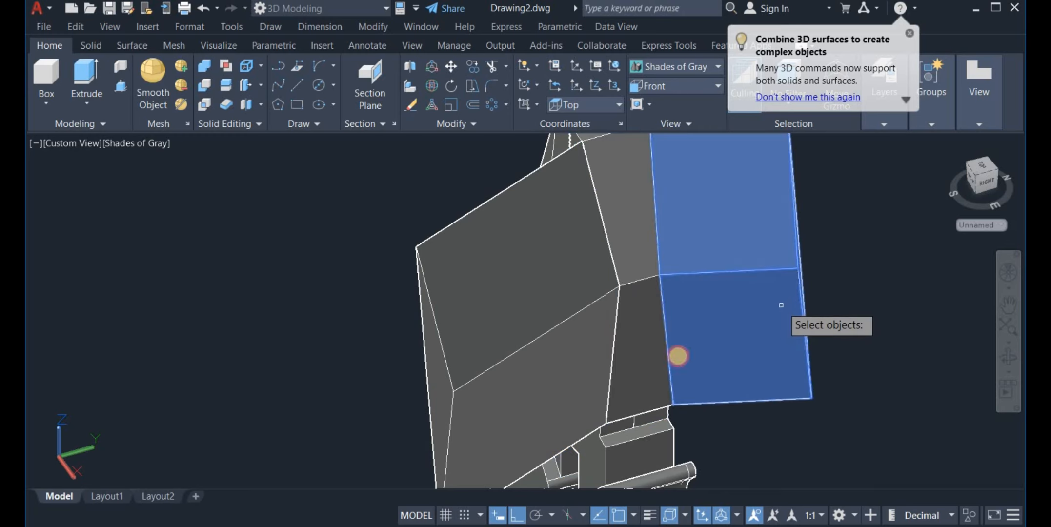
{"action": "left_click", "coordinate": [540, 355]}
{"action": "key", "text": "Return"}
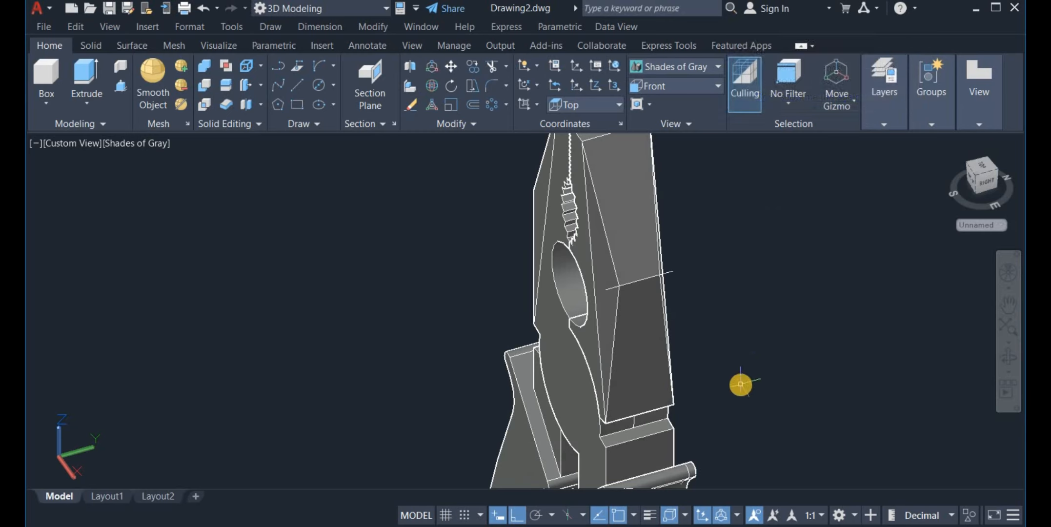
- Extrude the front outline on the opposite jaw's outer edge outward, well beyond the jaw's front face
{"action": "left_click", "coordinate": [1011, 361]}
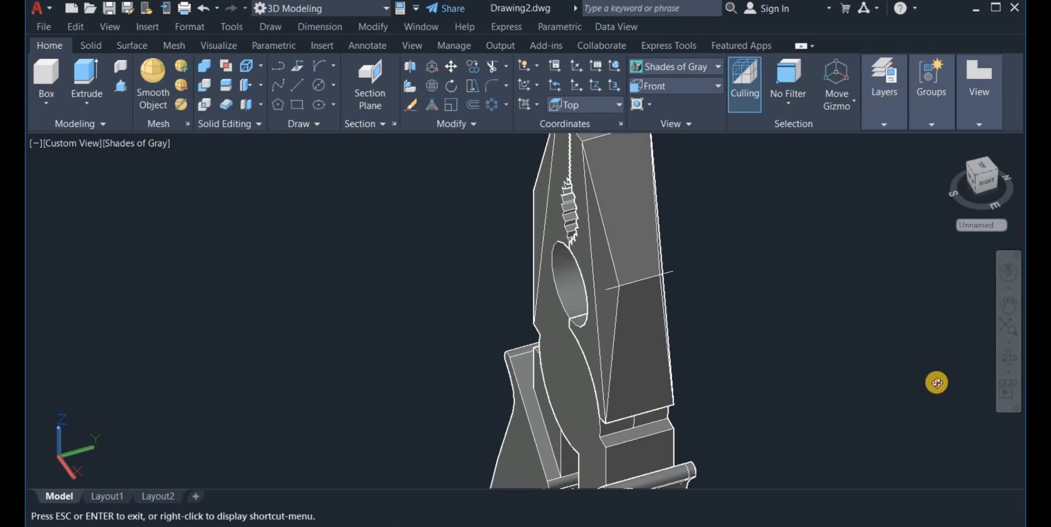
{"action": "left_click_drag", "start_coordinate": [936, 382], "coordinate": [584, 349]}
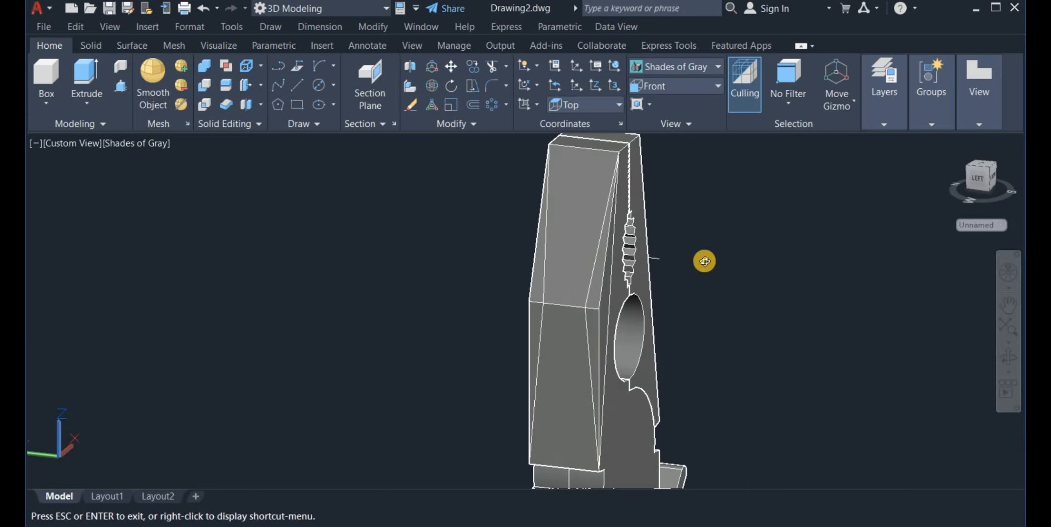
{"action": "right_click", "coordinate": [709, 261]}
{"action": "left_click", "coordinate": [721, 269]}
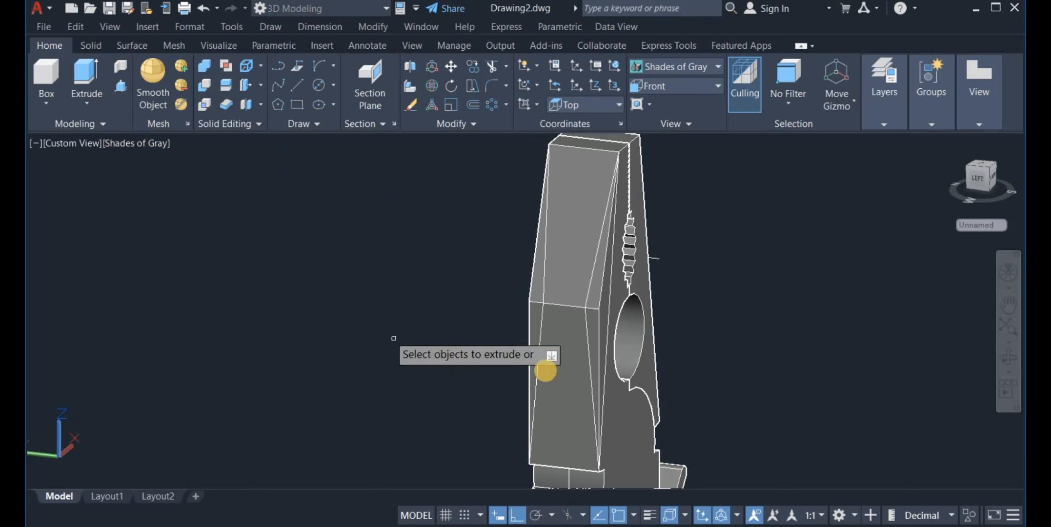
{"action": "left_click", "coordinate": [585, 336]}
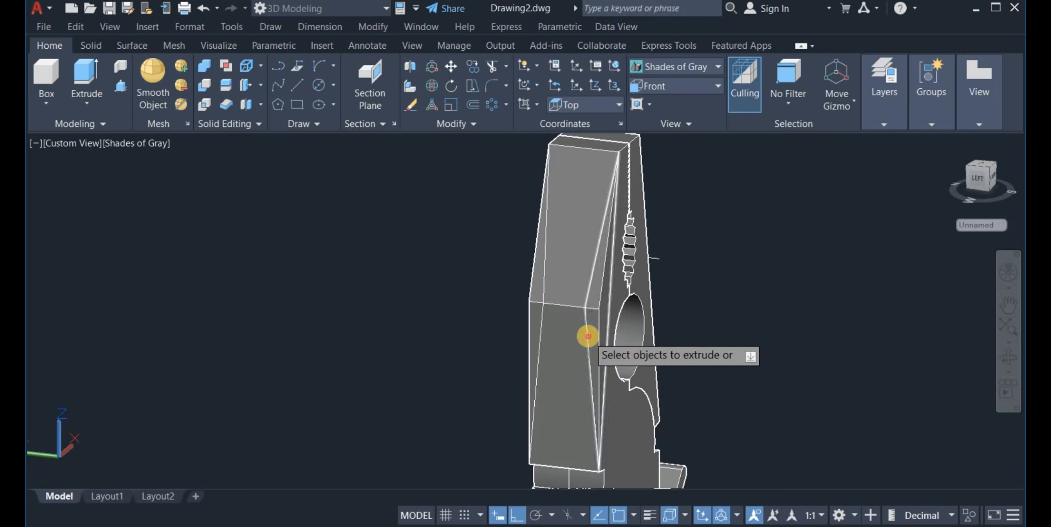
{"action": "right_click", "coordinate": [578, 366]}
{"action": "left_click", "coordinate": [580, 371]}
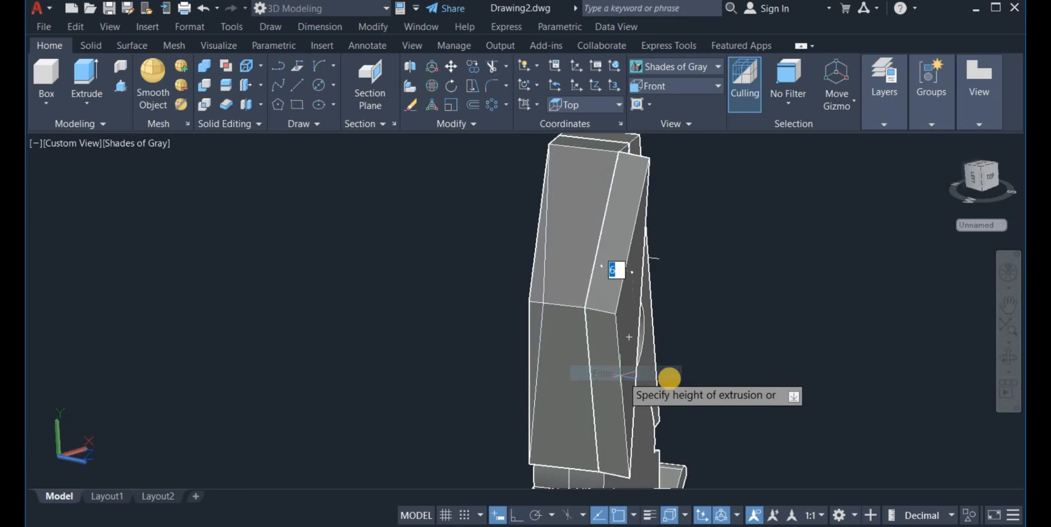
{"action": "left_click", "coordinate": [691, 378]}
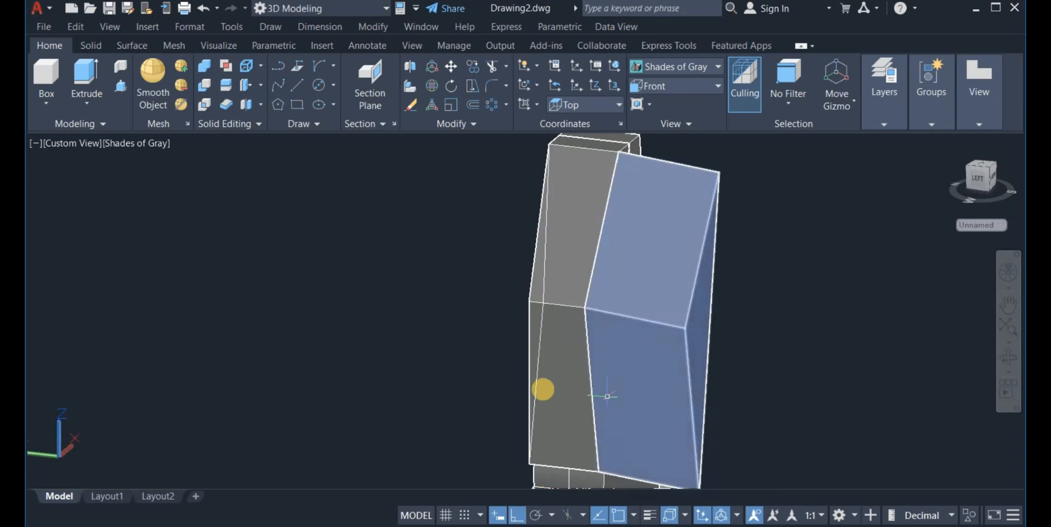
- Extrude the rear outline on the opposite jaw's outer edge outward, well past the jaw's rear face
{"action": "right_click", "coordinate": [453, 295]}
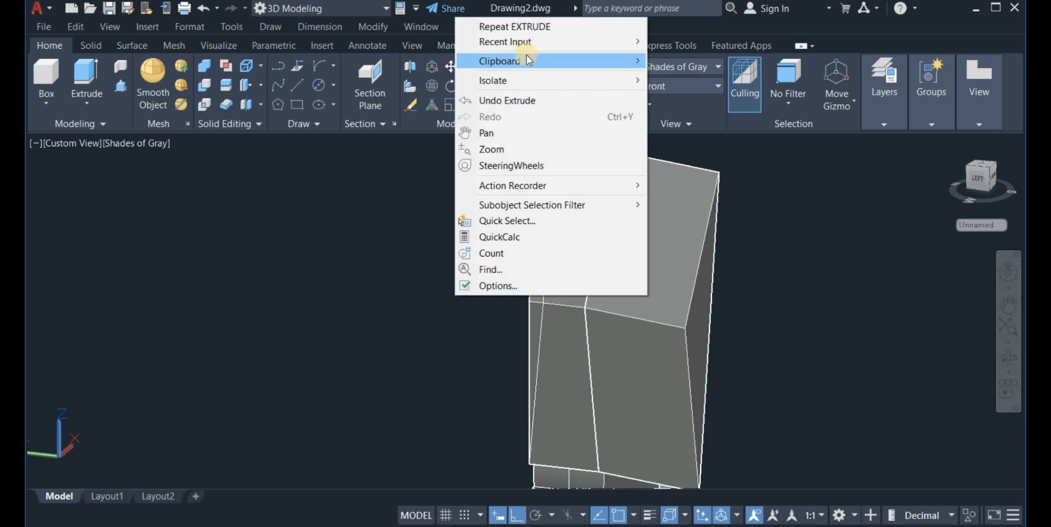
{"action": "left_click", "coordinate": [631, 27]}
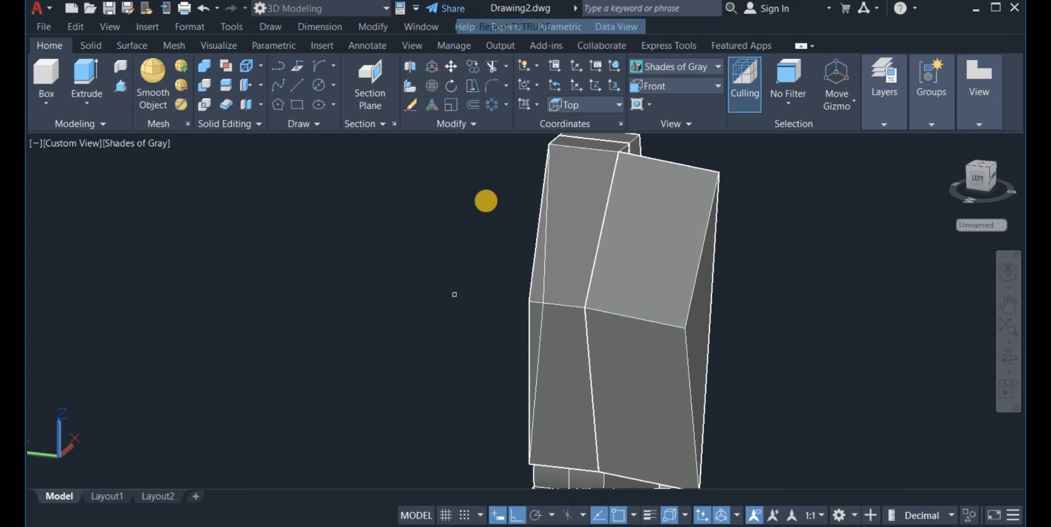
{"action": "left_click", "coordinate": [530, 328]}
{"action": "right_click", "coordinate": [485, 292]}
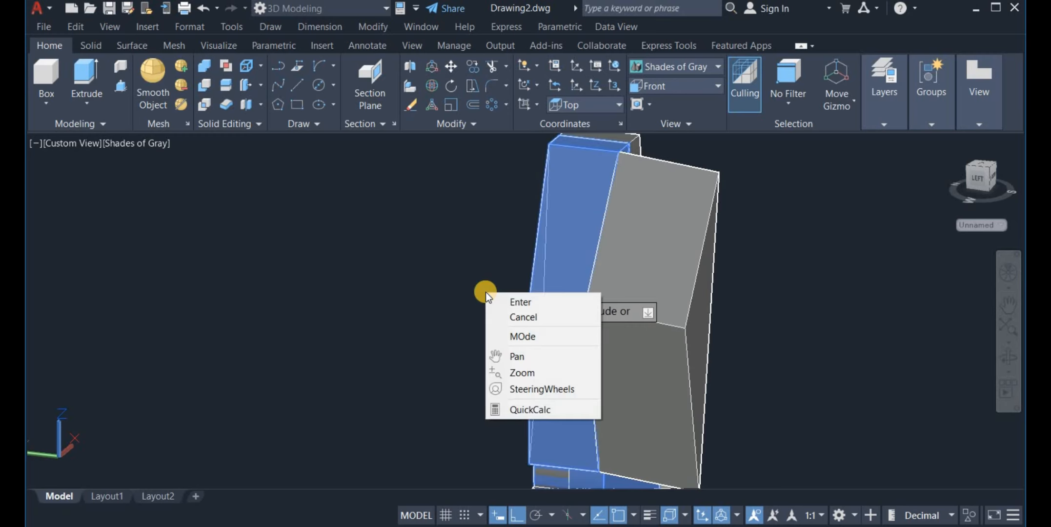
{"action": "key", "text": "Escape"}
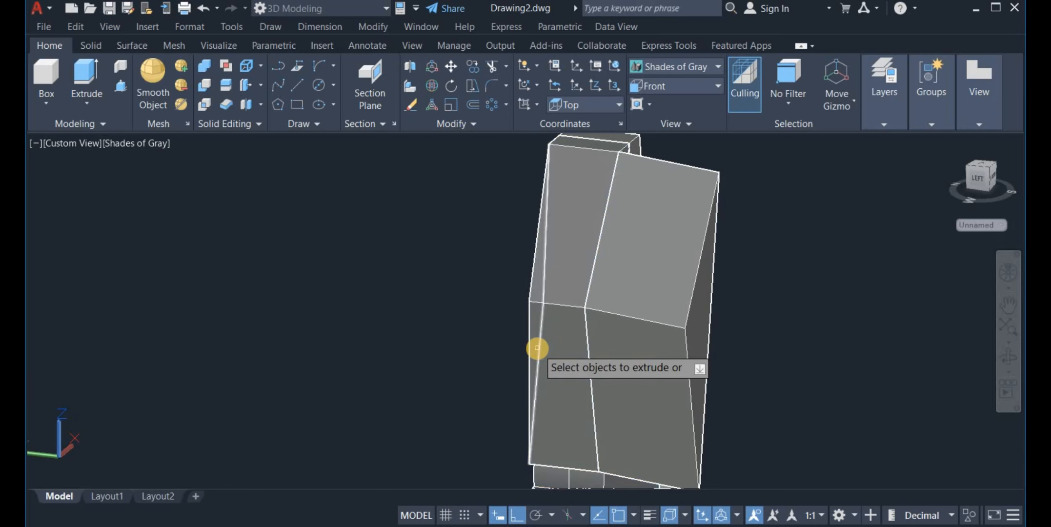
{"action": "left_click", "coordinate": [537, 349]}
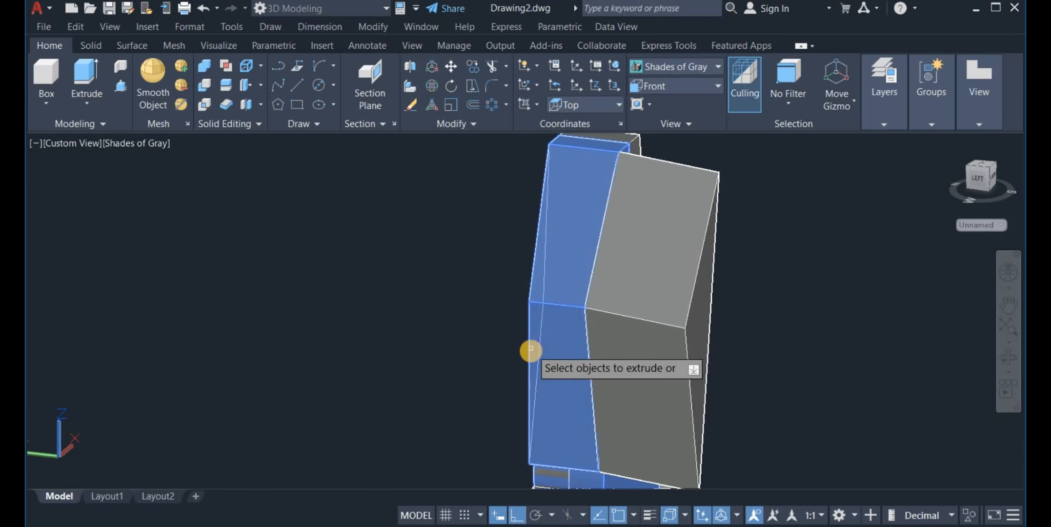
{"action": "right_click", "coordinate": [493, 245]}
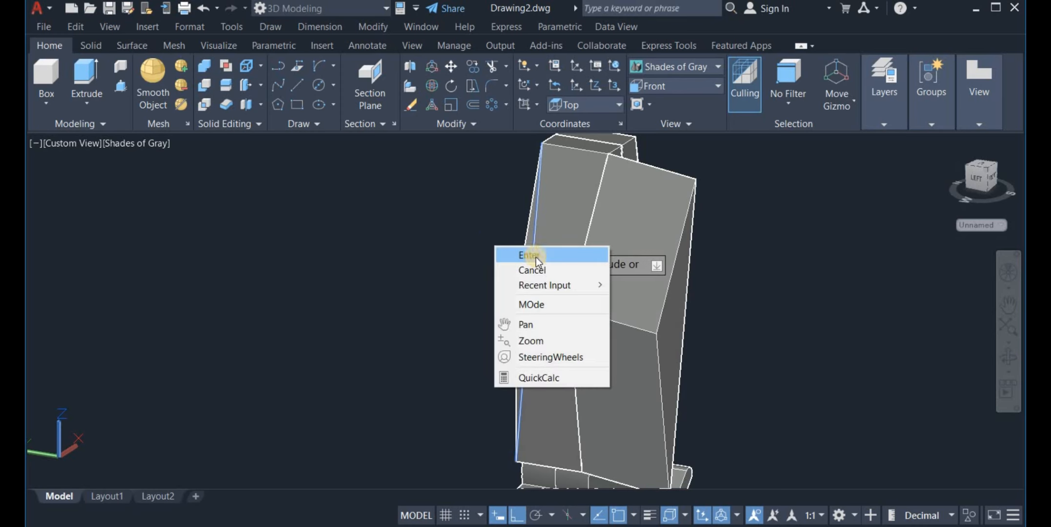
{"action": "left_click", "coordinate": [535, 242]}
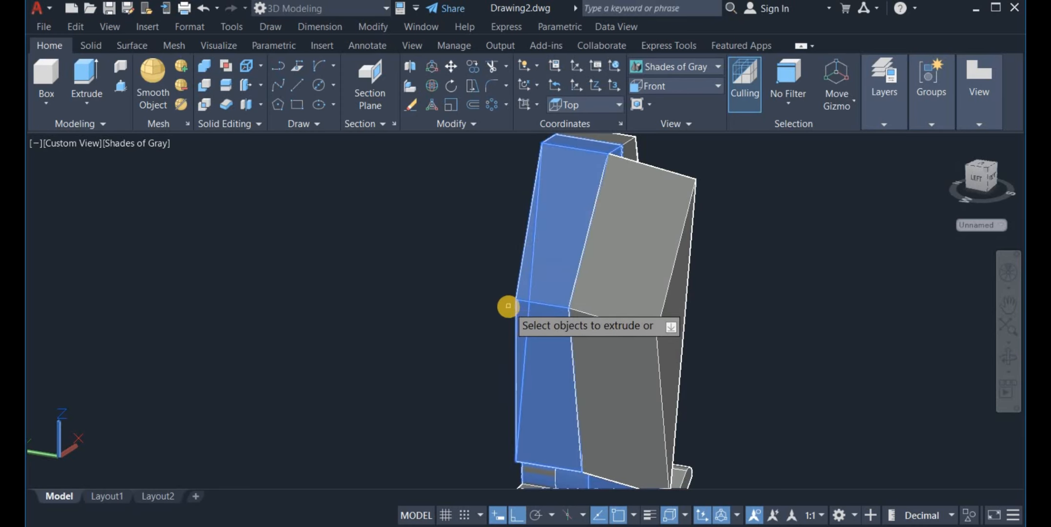
{"action": "key", "text": "Return"}
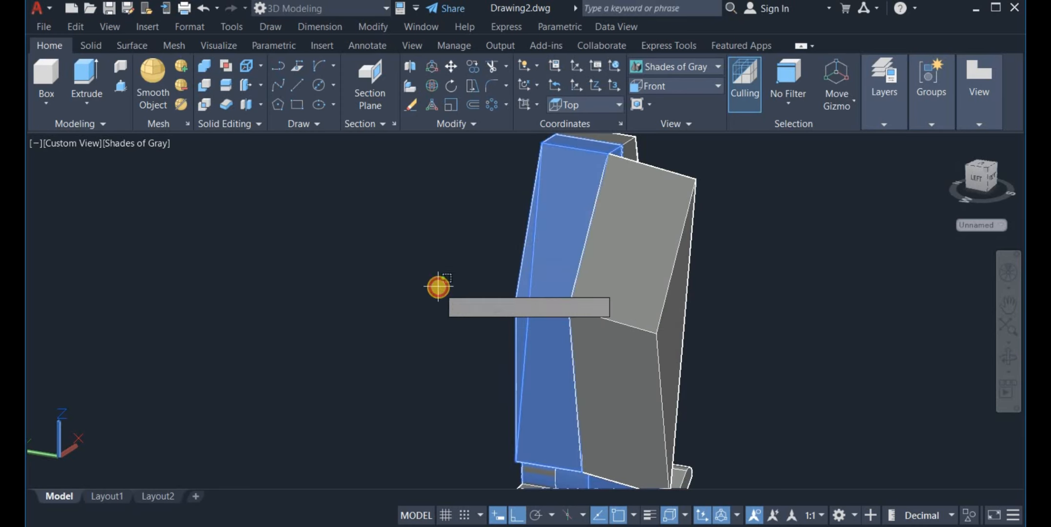
{"action": "left_click", "coordinate": [426, 312]}
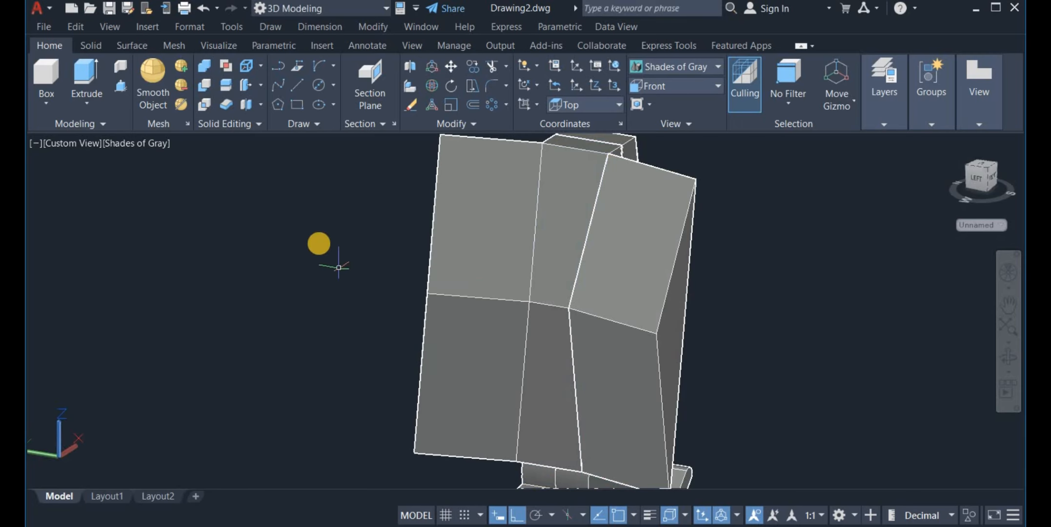
- Subtract the two extruded solids from the opposite jaw to taper its front and rear outer edges
{"action": "left_click", "coordinate": [201, 96]}
{"action": "left_click", "coordinate": [581, 195]}
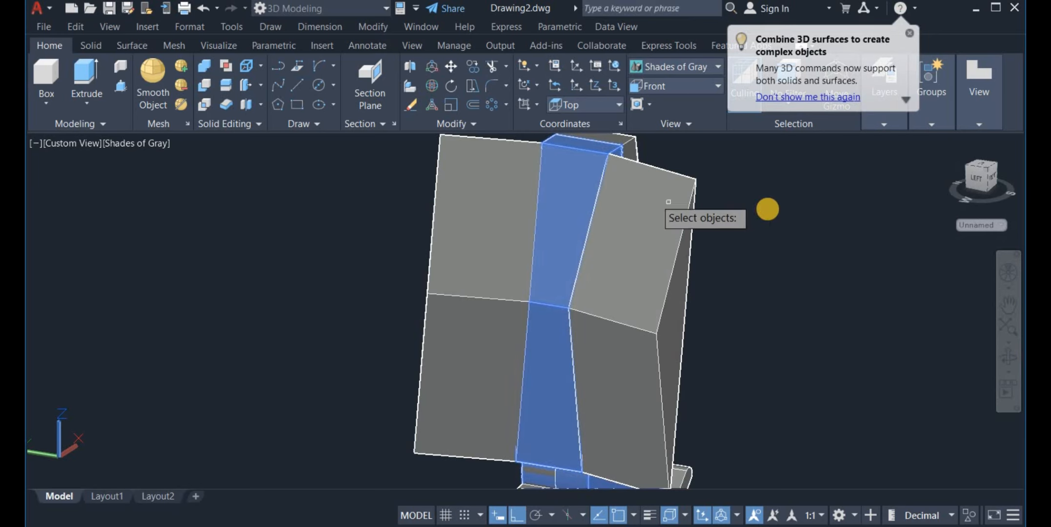
{"action": "key", "text": "Return"}
{"action": "left_click", "coordinate": [672, 217]}
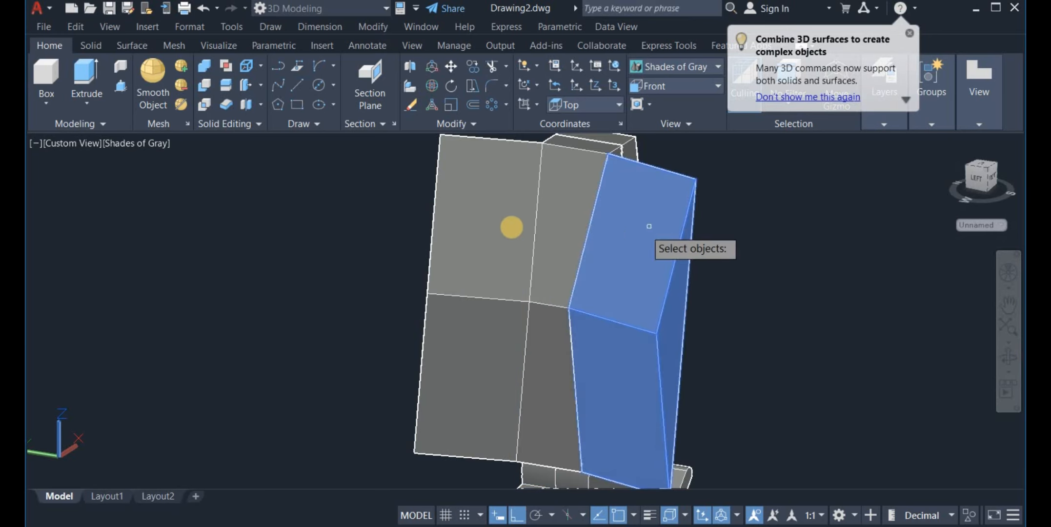
{"action": "left_click", "coordinate": [480, 229]}
{"action": "key", "text": "Return"}
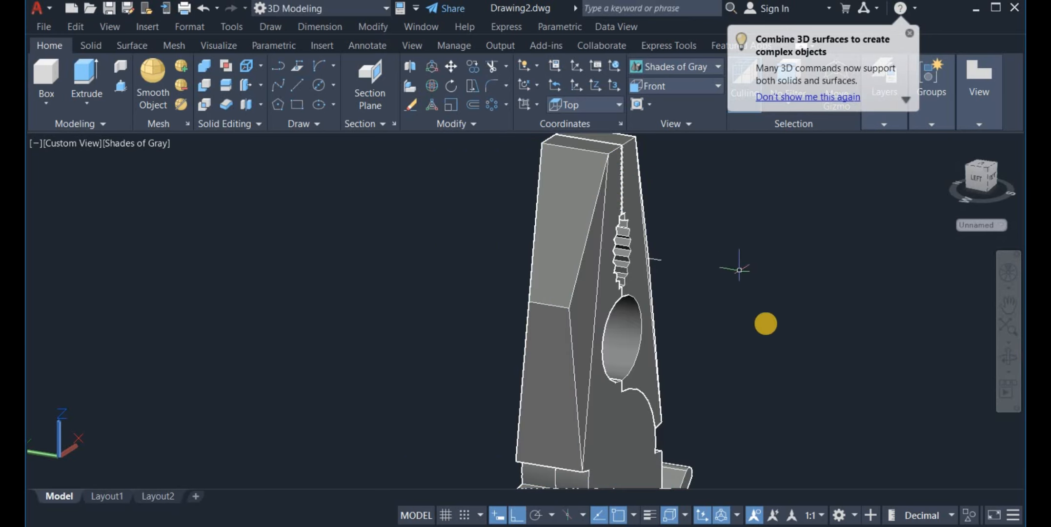
- Examine the cut jaws and the long edges of both handles from several sides
{"action": "left_click", "coordinate": [1006, 359]}
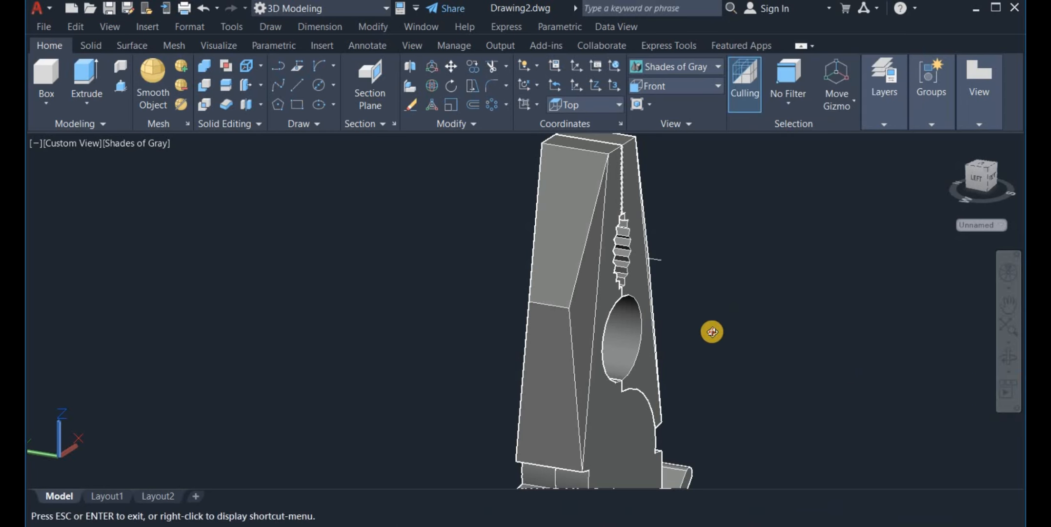
{"action": "mouse_move", "coordinate": [712, 332]}
{"action": "left_mouse_down"}
{"action": "mouse_move", "coordinate": [823, 338]}
{"action": "mouse_move", "coordinate": [713, 345]}
{"action": "left_mouse_up"}
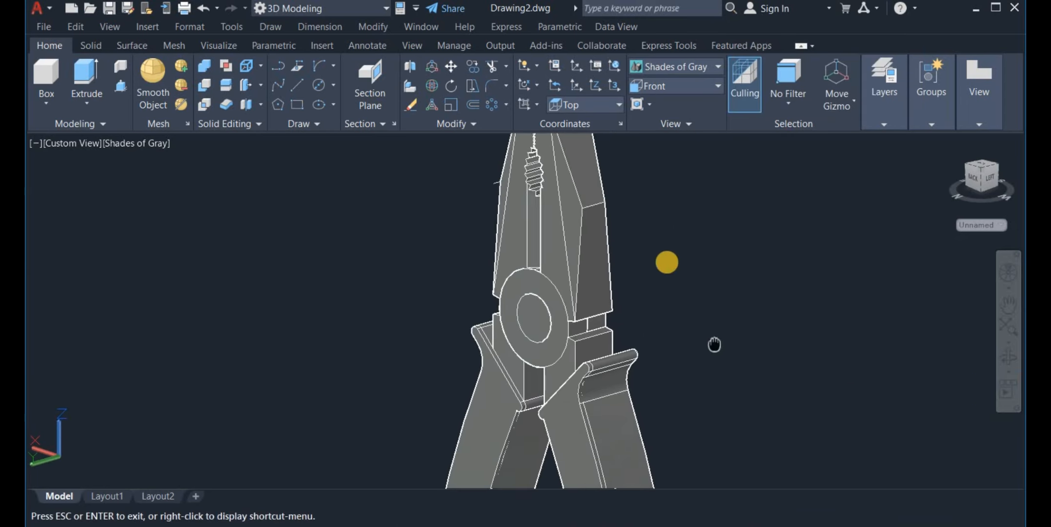
{"action": "scroll", "coordinate": [656, 283], "scroll_direction": "down", "scroll_amount": 7}
{"action": "key", "text": "Escape"}
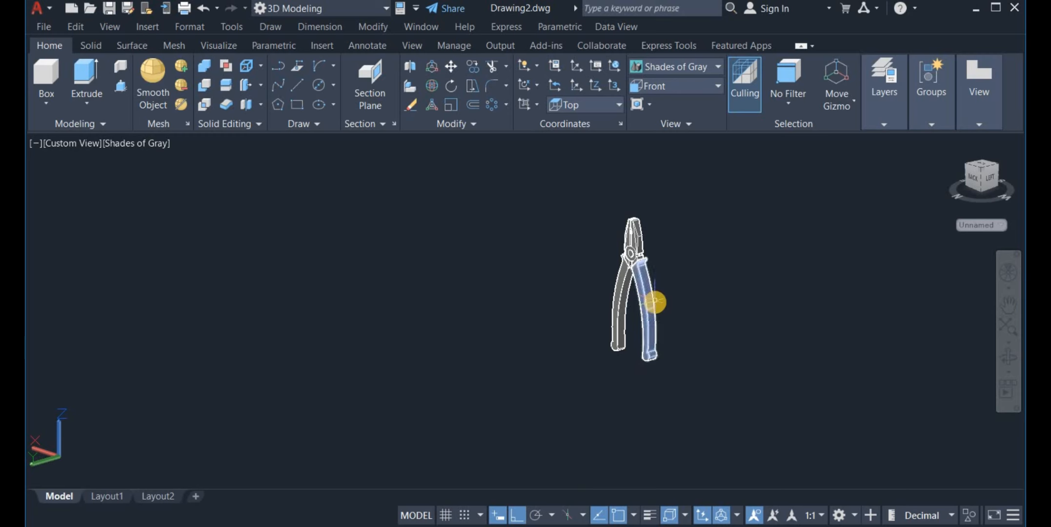
{"action": "middle_click_drag", "start_coordinate": [655, 301], "coordinate": [552, 301]}
{"action": "scroll", "coordinate": [548, 293], "scroll_direction": "up", "scroll_amount": 6}
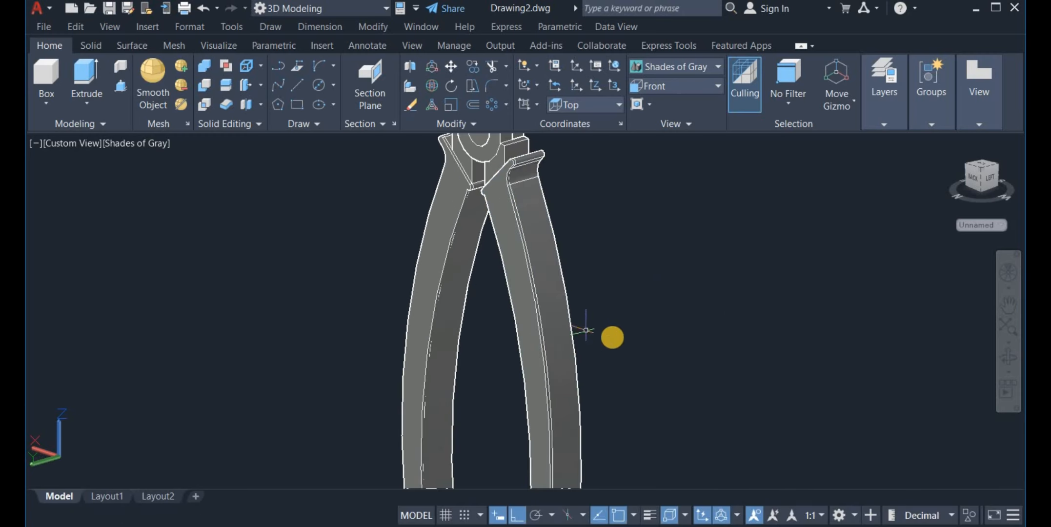
{"action": "left_click", "coordinate": [1006, 357]}
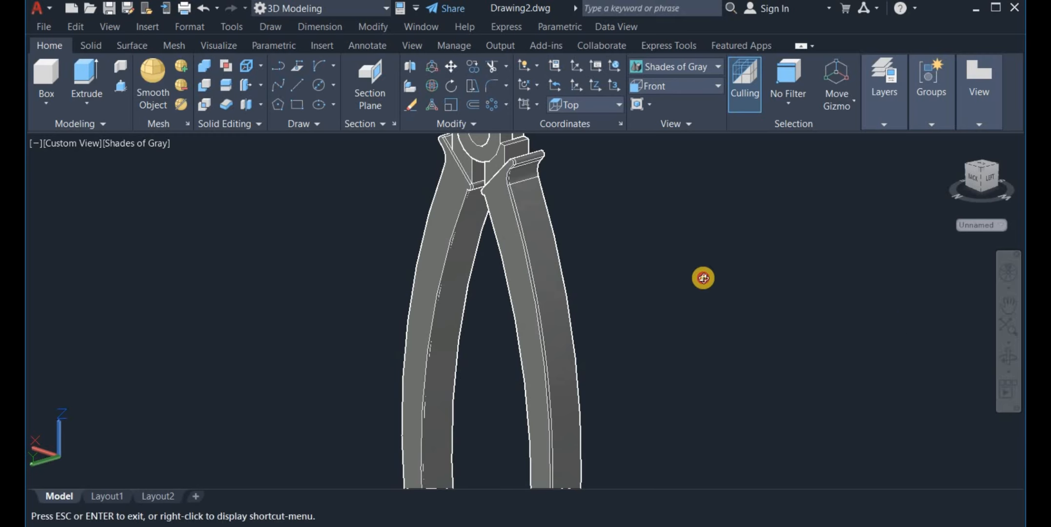
{"action": "left_click_drag", "start_coordinate": [703, 279], "coordinate": [491, 214]}
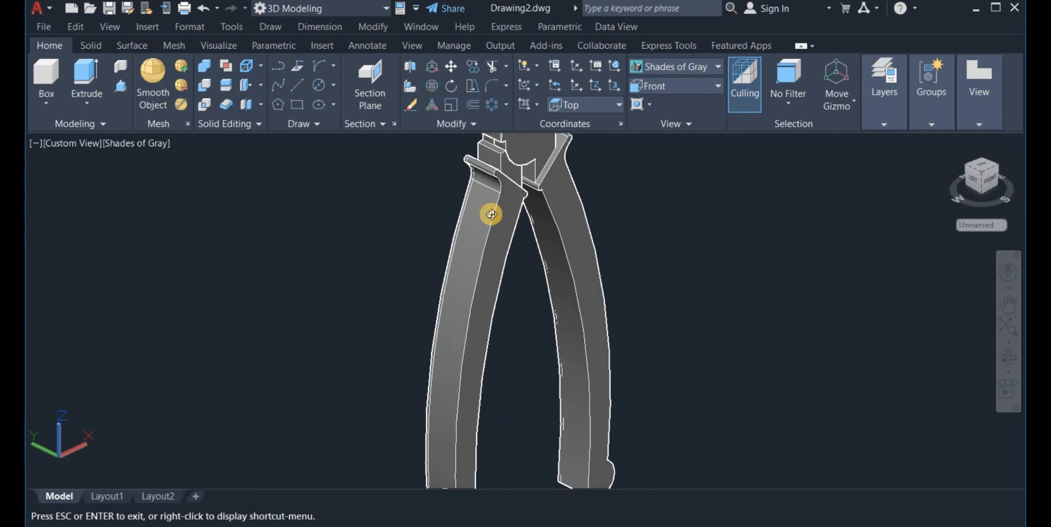
{"action": "left_click_drag", "start_coordinate": [522, 183], "coordinate": [691, 240]}
{"action": "right_click", "coordinate": [695, 238]}
{"action": "left_click", "coordinate": [711, 241]}
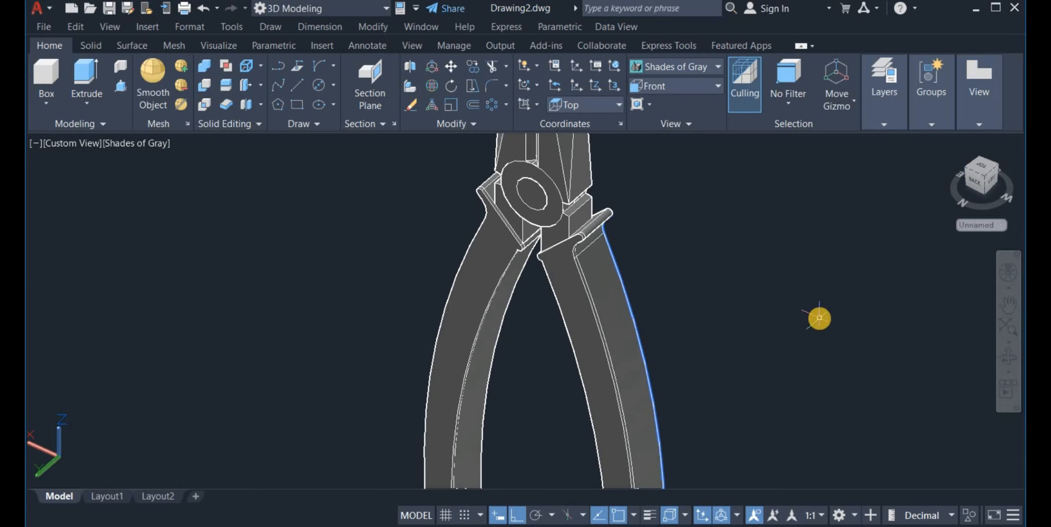
- Start an edge fillet of radius 3 with chain selection and select the first handle's rear inner and rear outer long edges
{"action": "type", "text": "f"}
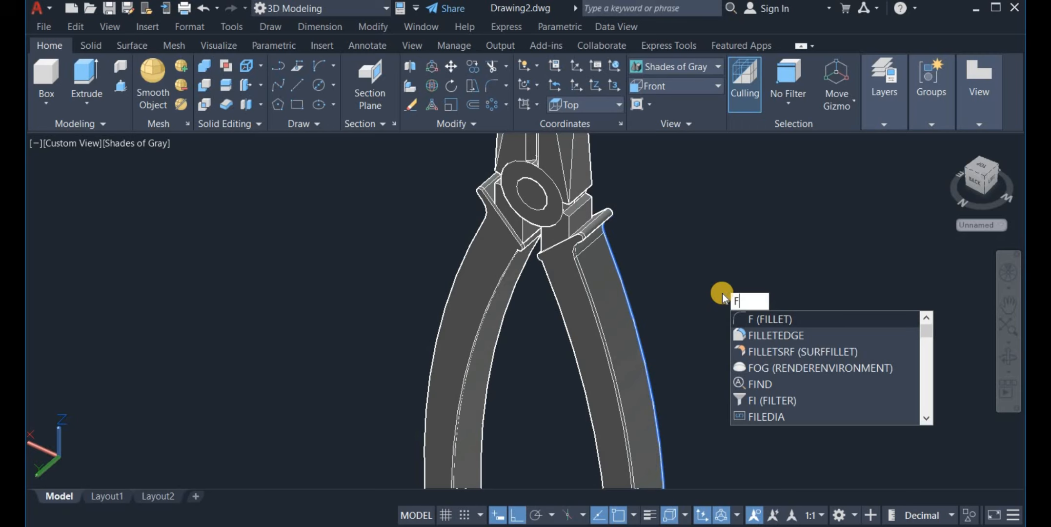
{"action": "left_click", "coordinate": [790, 335]}
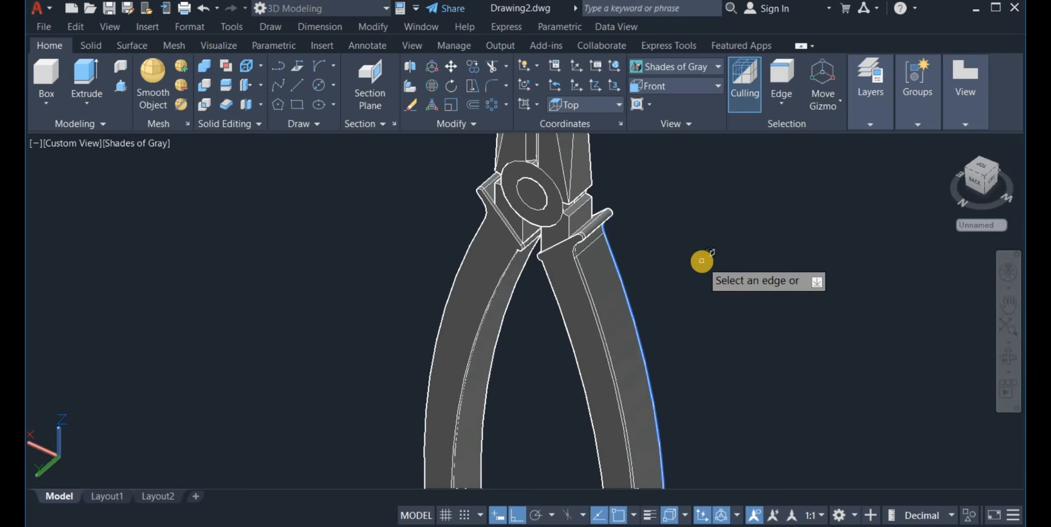
{"action": "right_click", "coordinate": [703, 263]}
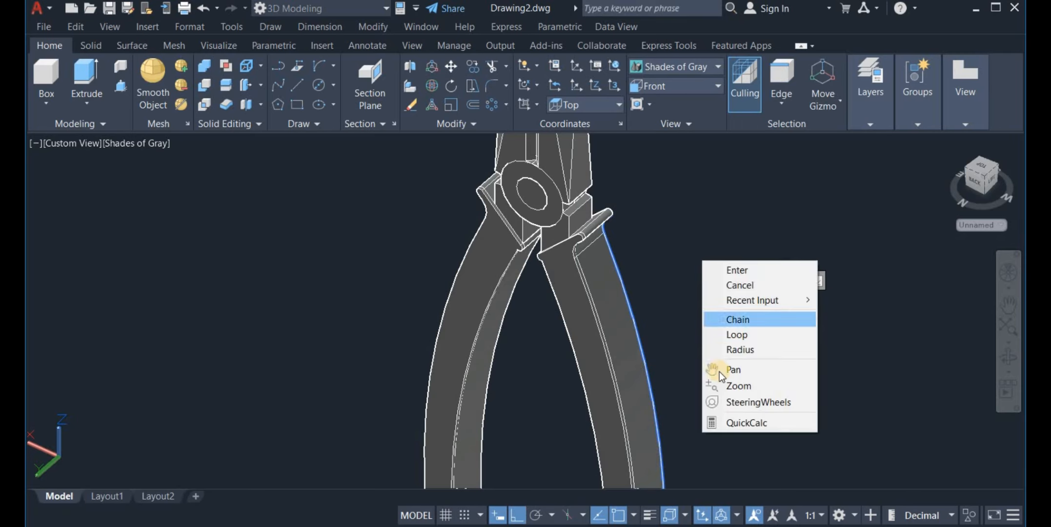
{"action": "left_click", "coordinate": [756, 348]}
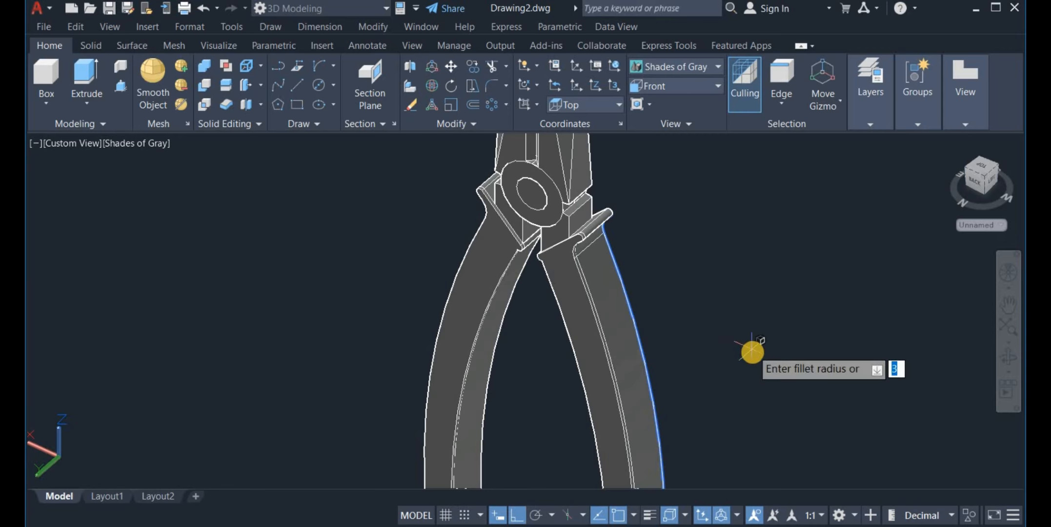
{"action": "key", "text": "Return"}
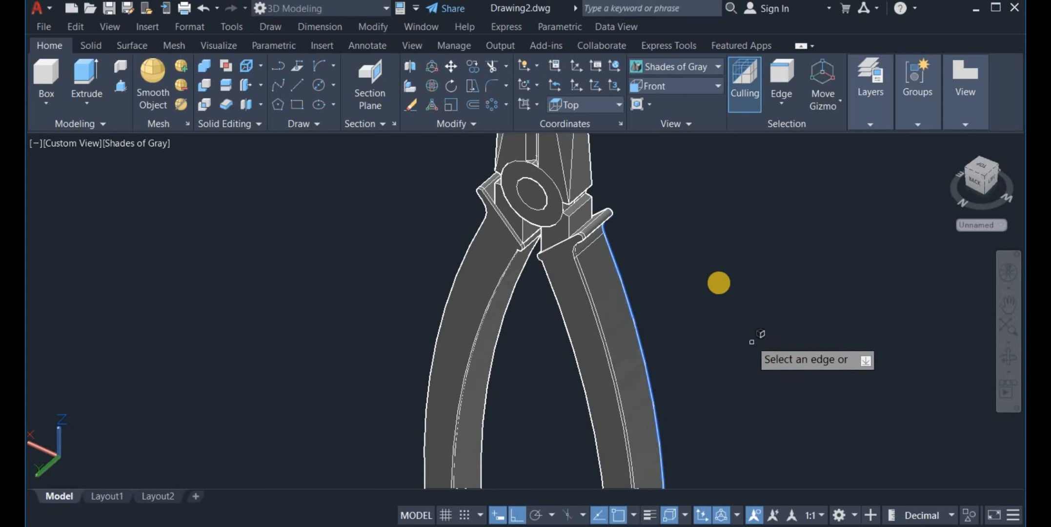
{"action": "right_click", "coordinate": [711, 259]}
{"action": "left_click", "coordinate": [751, 317]}
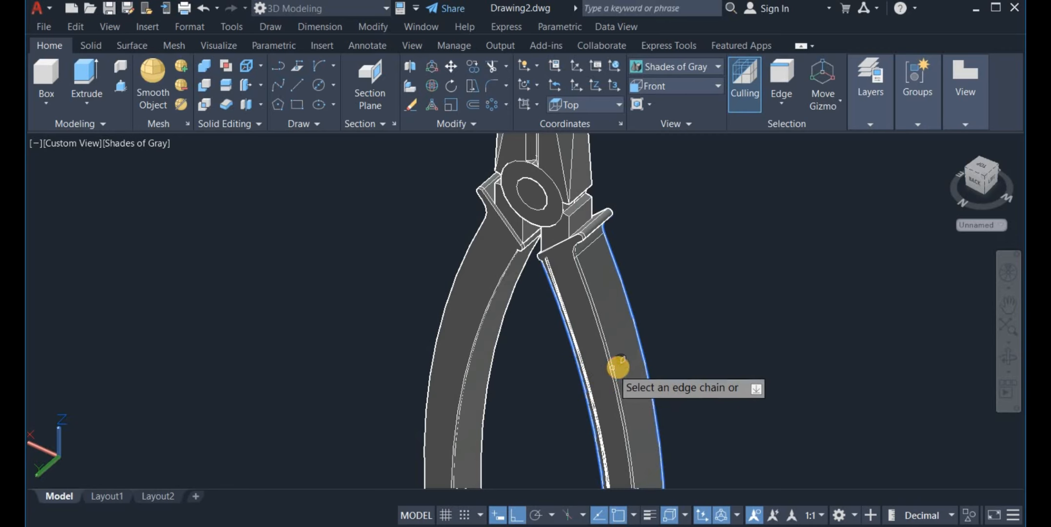
{"action": "left_click", "coordinate": [619, 365]}
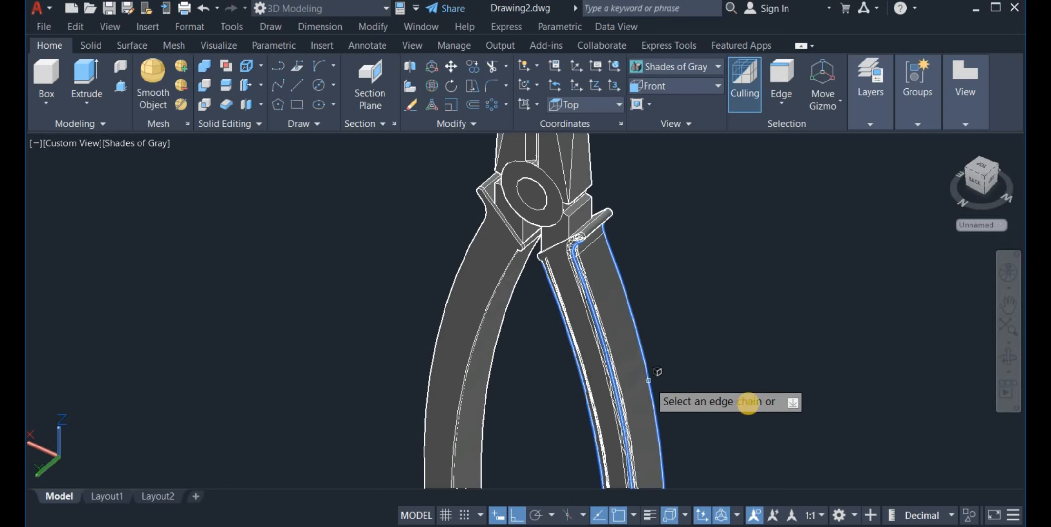
- Add the same handle's front long edges to the selection and apply the edge fillet
{"action": "left_click", "coordinate": [1007, 357]}
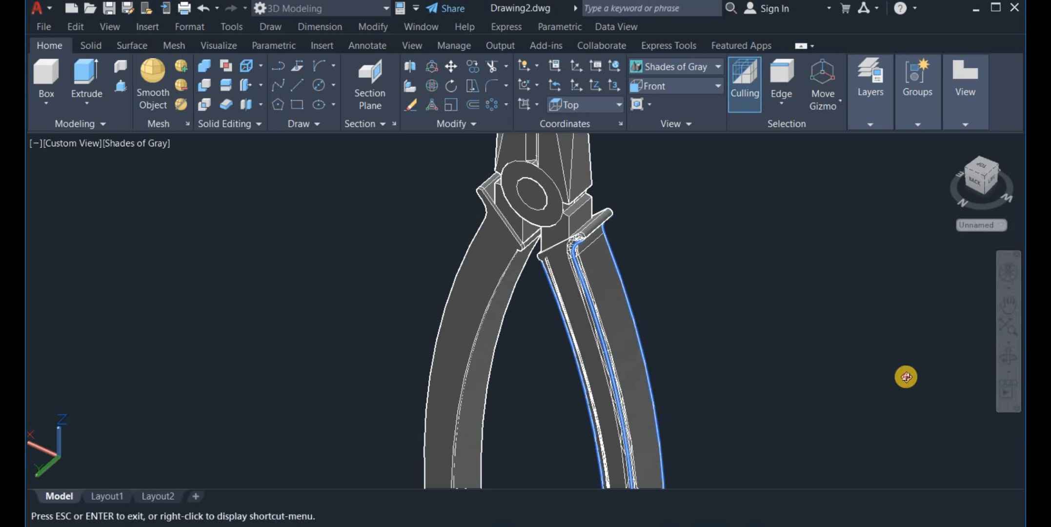
{"action": "left_click_drag", "start_coordinate": [906, 376], "coordinate": [696, 345]}
{"action": "right_click", "coordinate": [697, 345]}
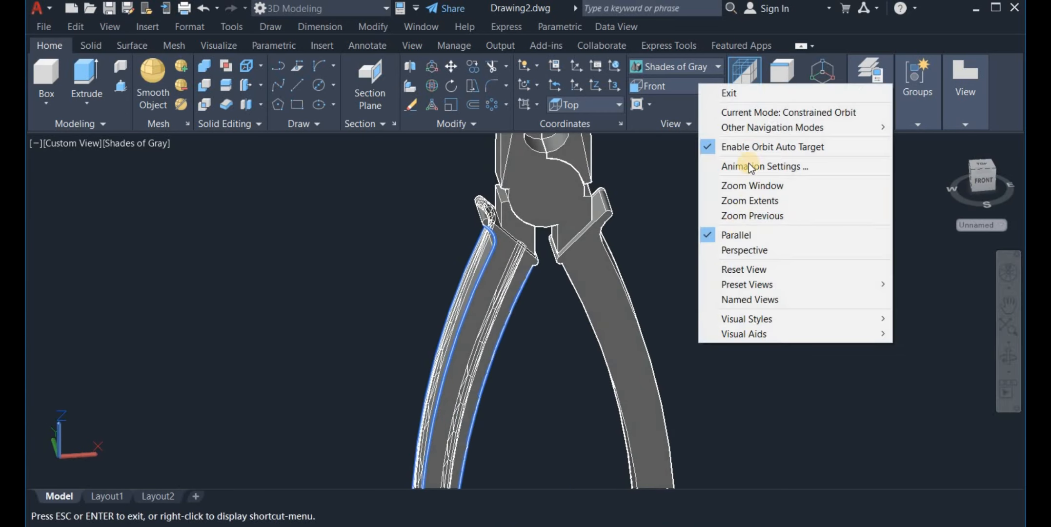
{"action": "left_click", "coordinate": [770, 98]}
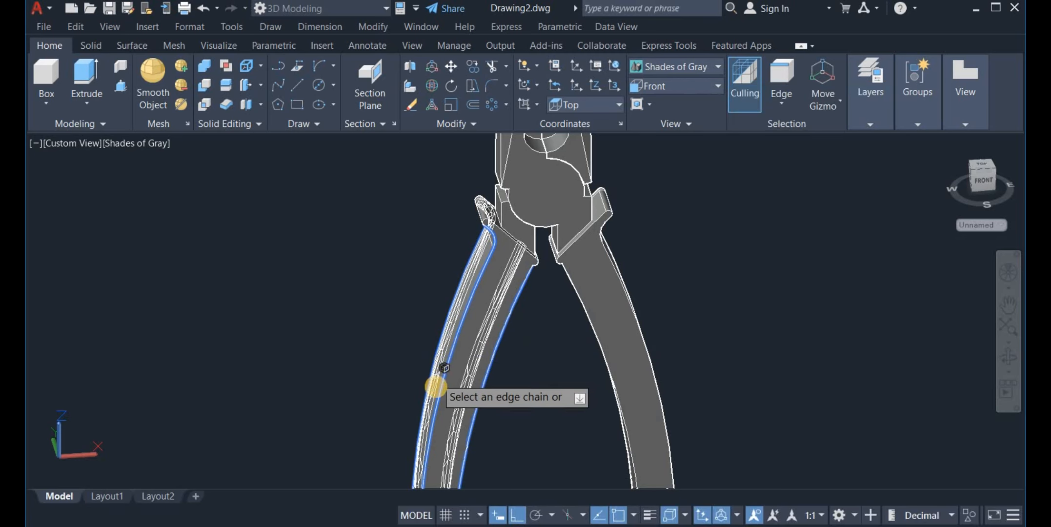
{"action": "scroll", "coordinate": [430, 371], "scroll_direction": "up", "scroll_amount": 2}
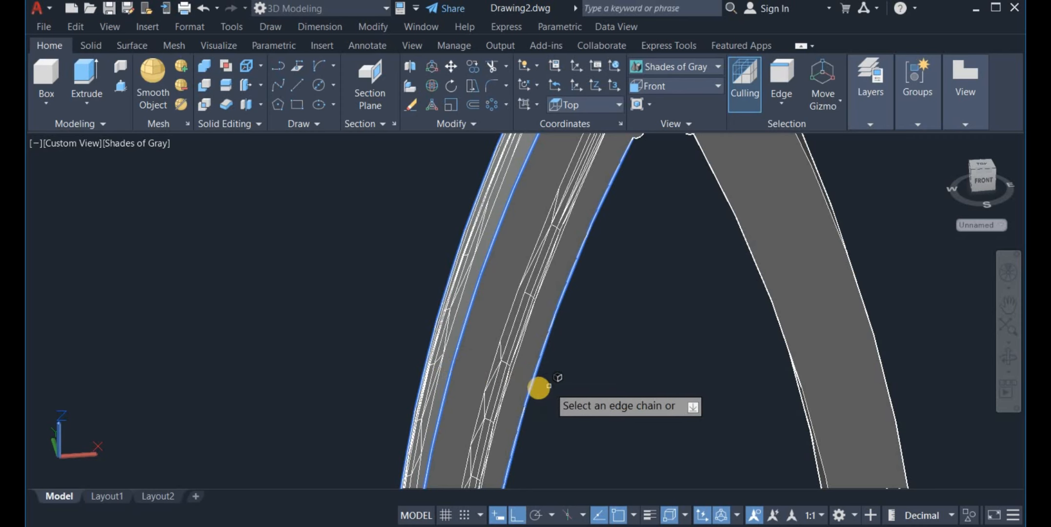
{"action": "left_click", "coordinate": [526, 396]}
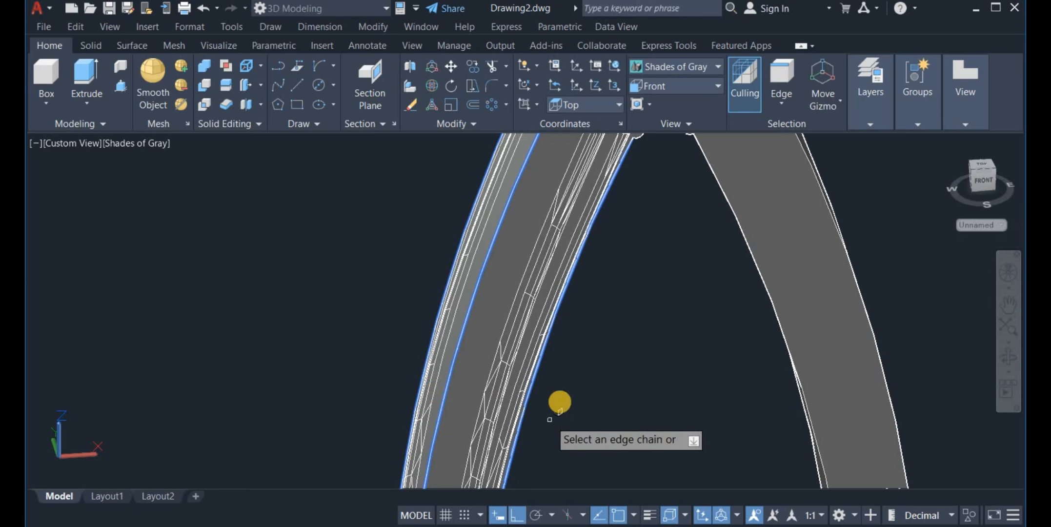
{"action": "right_click", "coordinate": [560, 401]}
{"action": "left_click", "coordinate": [624, 251]}
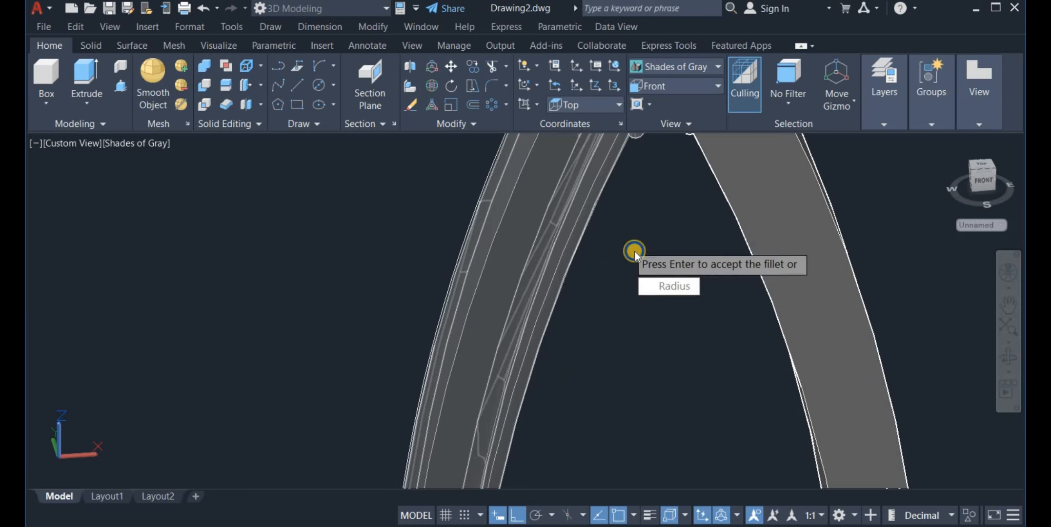
{"action": "right_click", "coordinate": [634, 251]}
{"action": "left_click", "coordinate": [641, 253]}
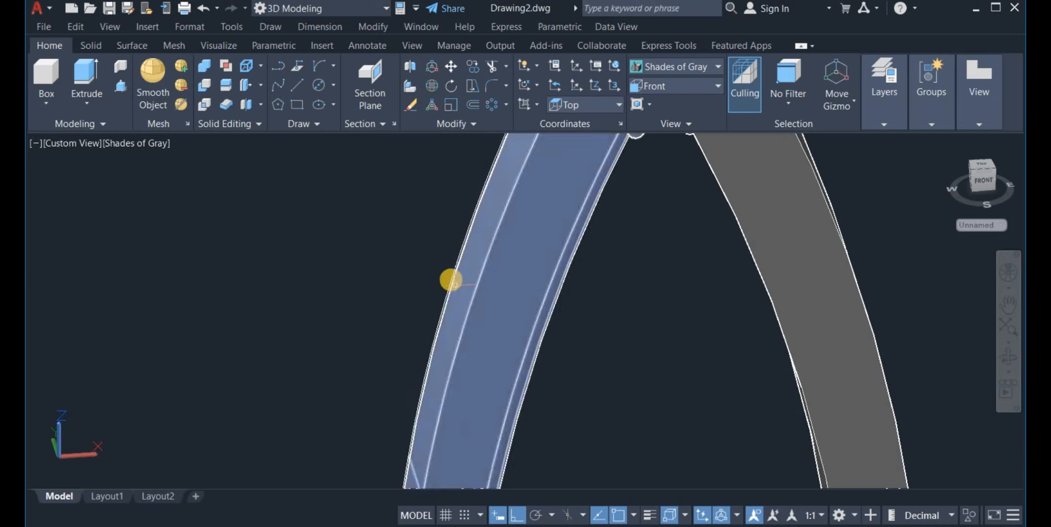
- Start another edge fillet with the same radius and select the opposite handle's front outer long edge
{"action": "scroll", "coordinate": [451, 281], "scroll_direction": "down", "scroll_amount": 5}
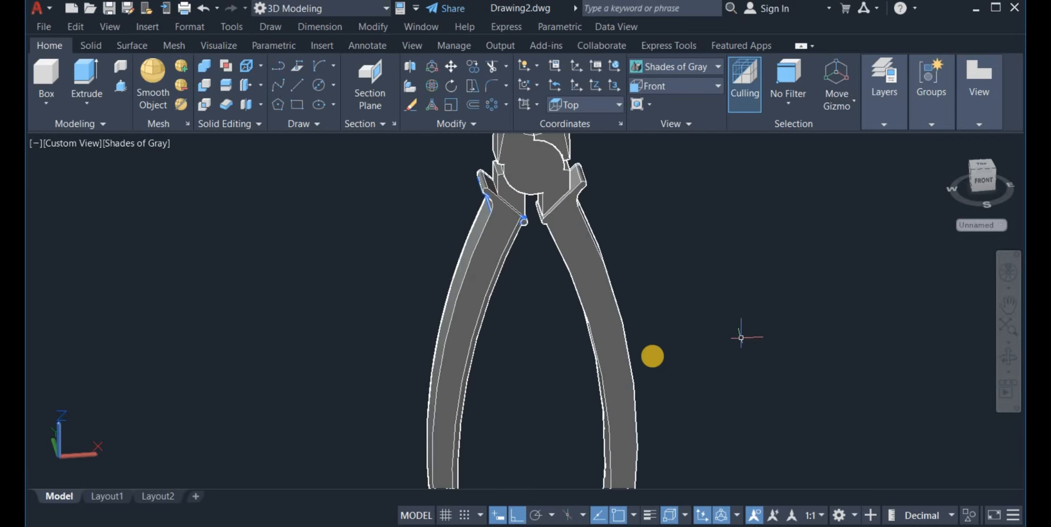
{"action": "left_click", "coordinate": [630, 356]}
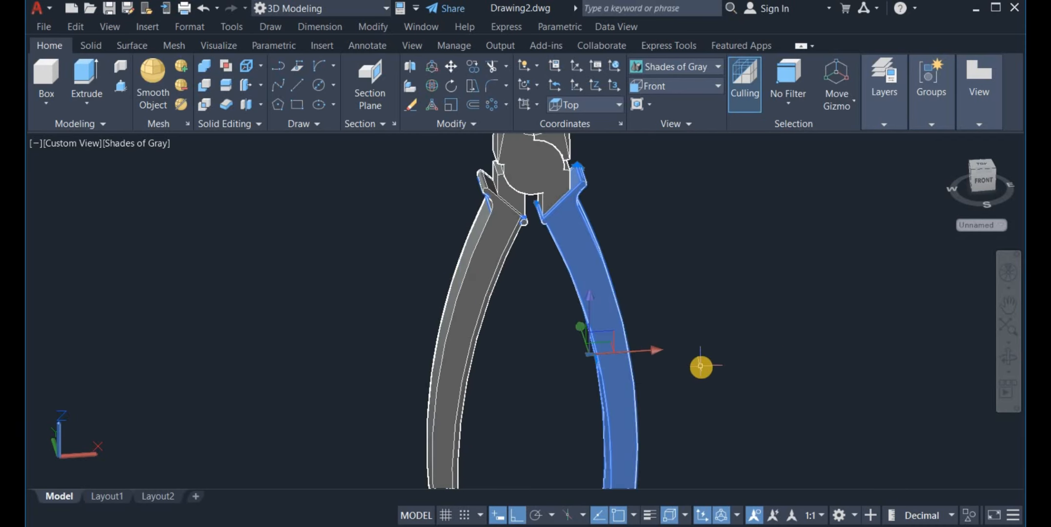
{"action": "key", "text": "Escape"}
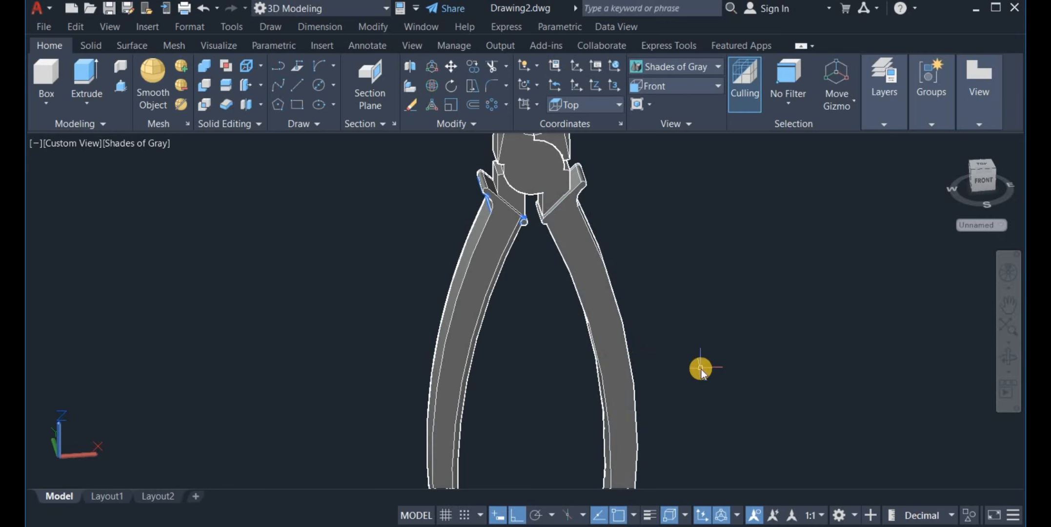
{"action": "left_click", "coordinate": [751, 420]}
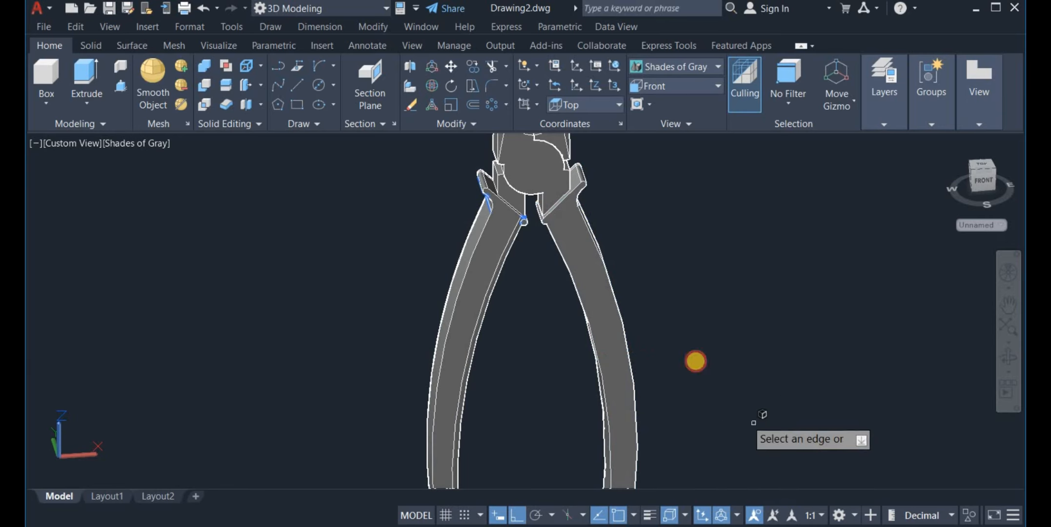
{"action": "right_click", "coordinate": [706, 268]}
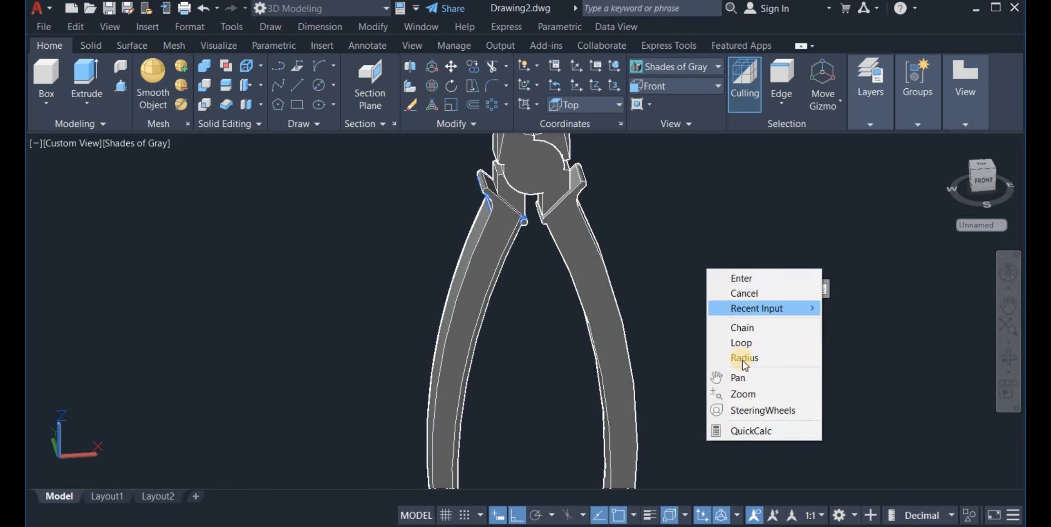
{"action": "left_click", "coordinate": [744, 357]}
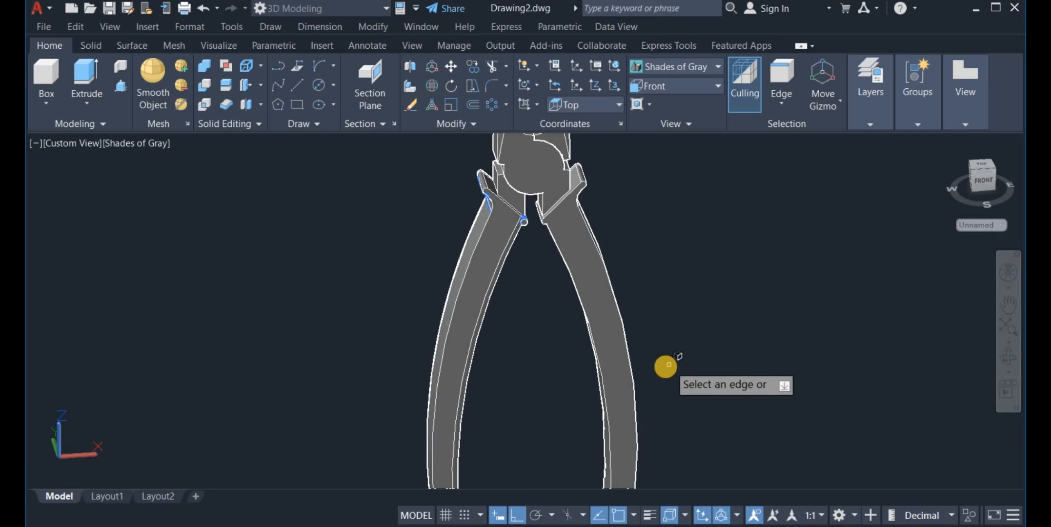
{"action": "scroll", "coordinate": [615, 417], "scroll_direction": "up", "scroll_amount": 5}
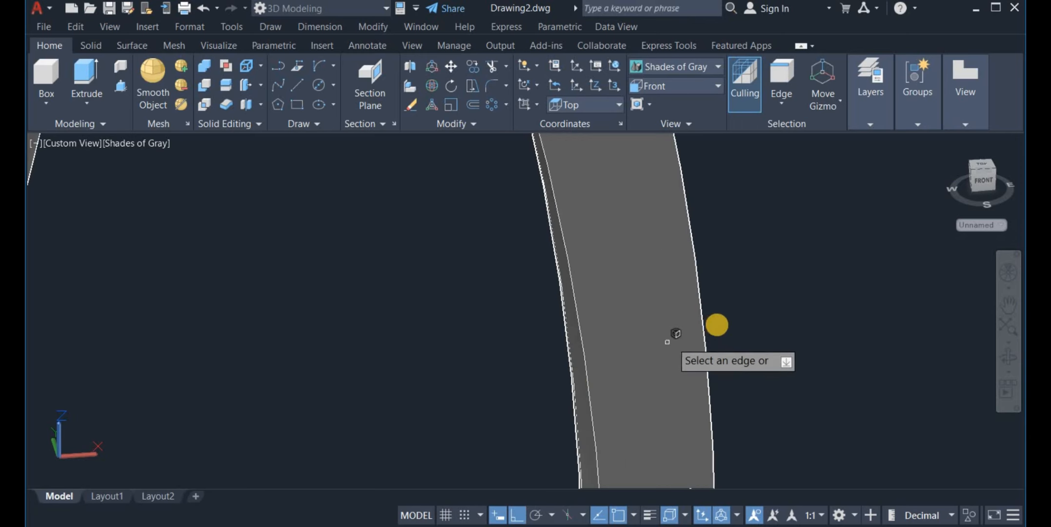
{"action": "left_click", "coordinate": [712, 322]}
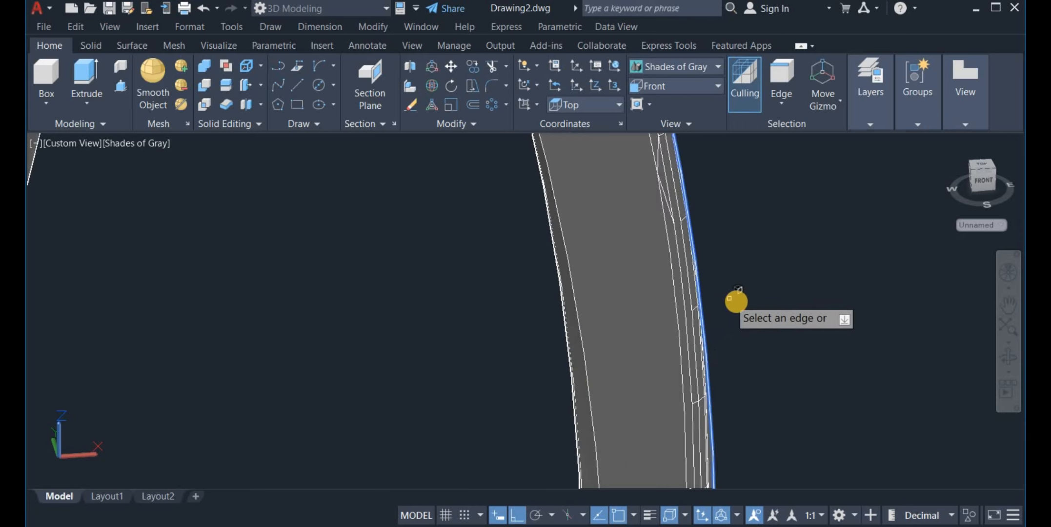
- Add the opposite handle's rear outer and rear inner long edges to the fillet selection
{"action": "left_click_drag", "start_coordinate": [920, 360], "coordinate": [468, 429]}
{"action": "right_click", "coordinate": [360, 396]}
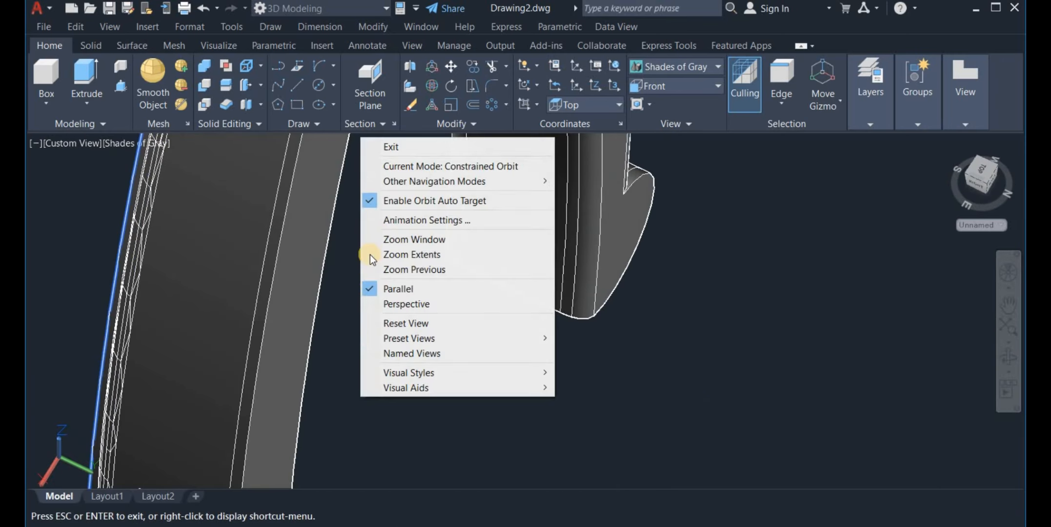
{"action": "left_click", "coordinate": [412, 149]}
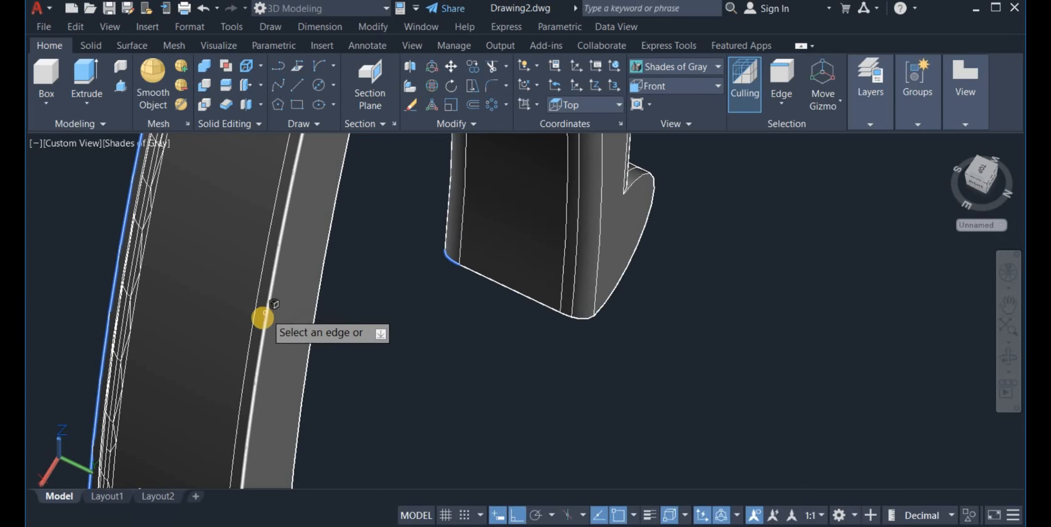
{"action": "left_click", "coordinate": [264, 337]}
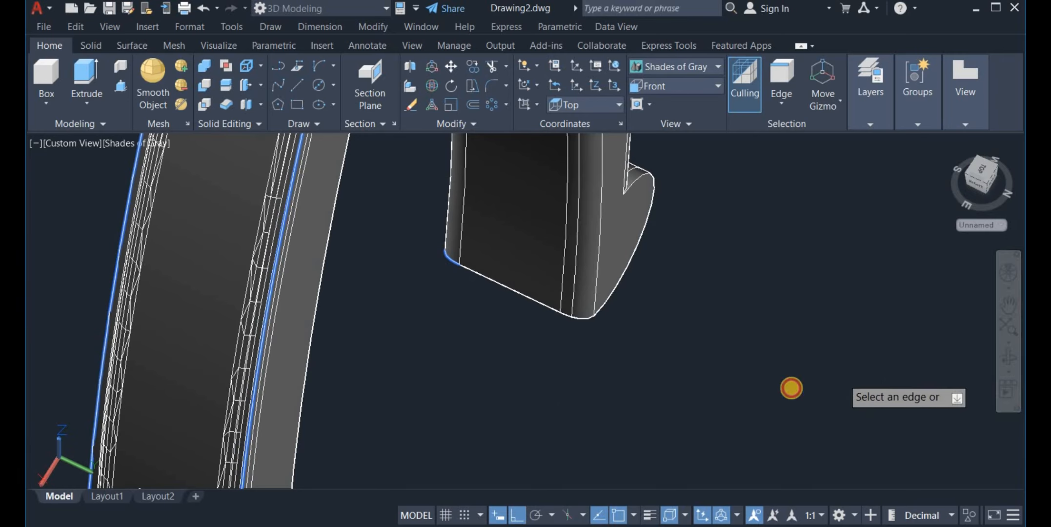
{"action": "left_click", "coordinate": [1007, 358]}
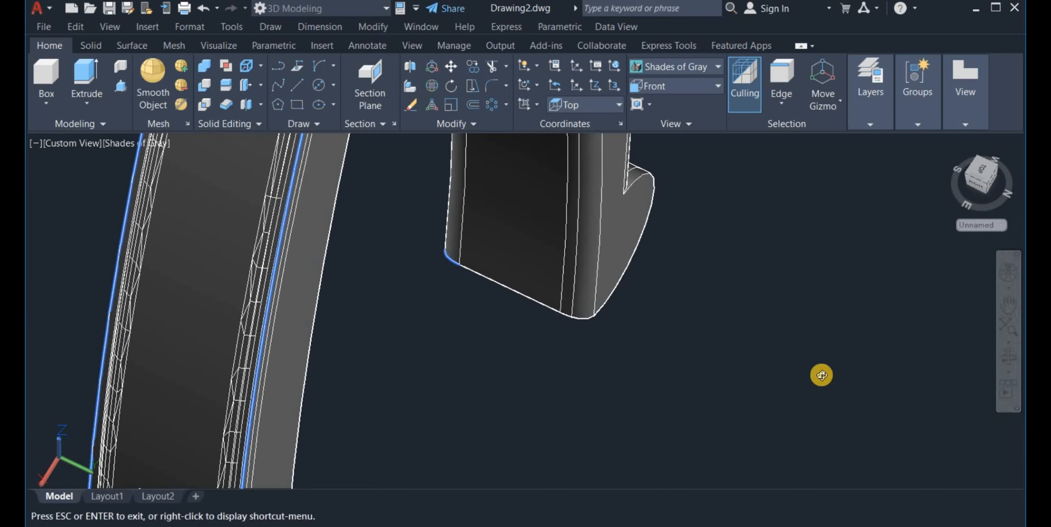
{"action": "left_click_drag", "start_coordinate": [821, 376], "coordinate": [590, 367]}
{"action": "left_click_drag", "start_coordinate": [610, 405], "coordinate": [549, 303]}
{"action": "scroll", "coordinate": [545, 271], "scroll_direction": "up", "scroll_amount": 1}
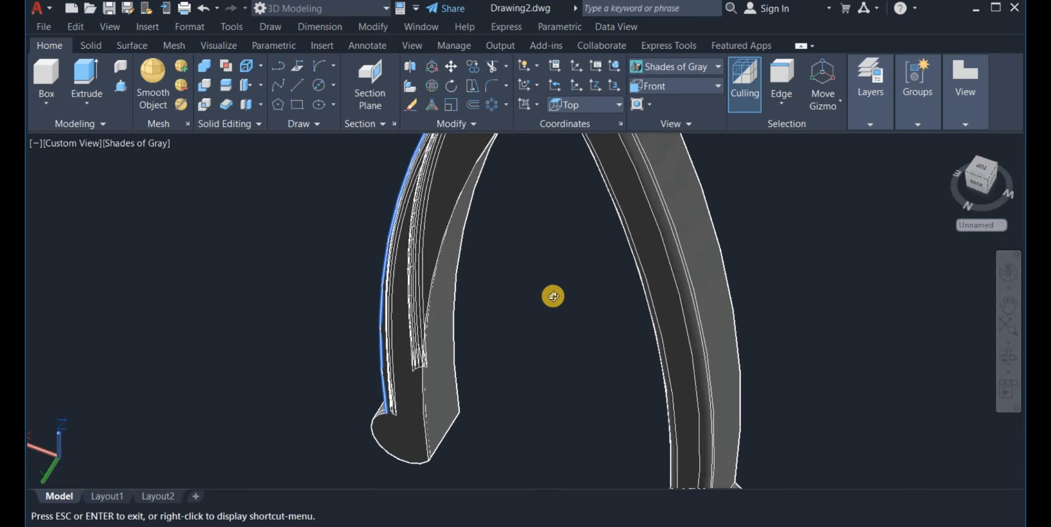
{"action": "right_click", "coordinate": [521, 323]}
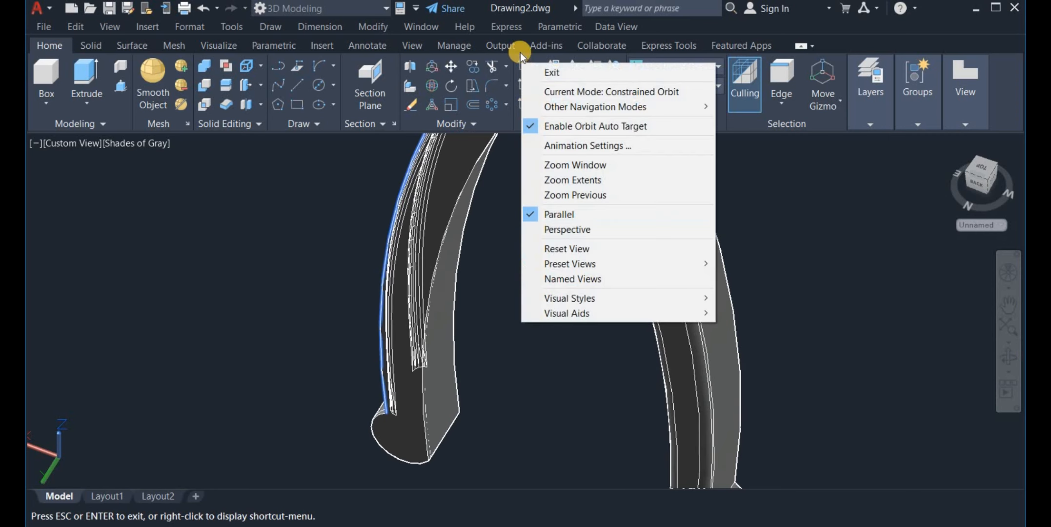
{"action": "left_click", "coordinate": [574, 77]}
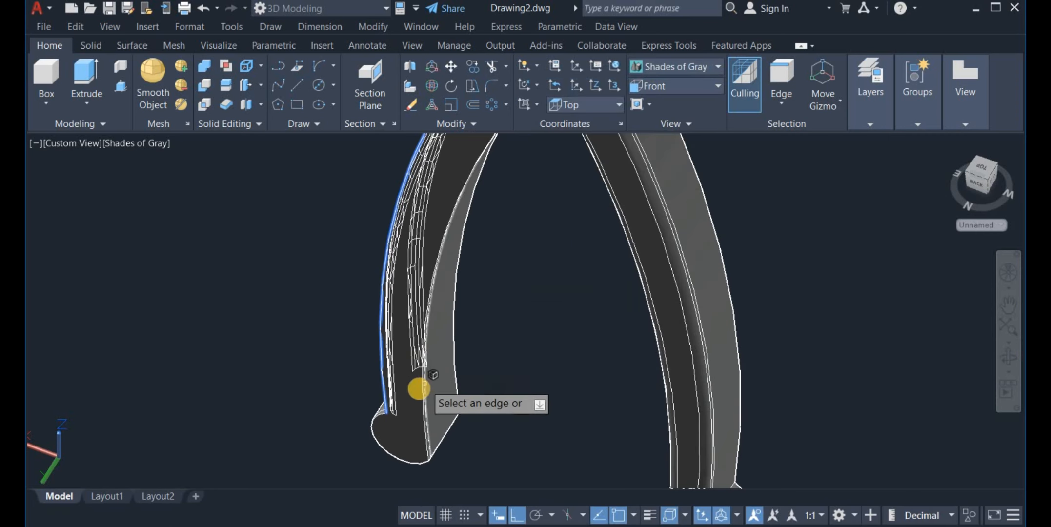
{"action": "left_click", "coordinate": [421, 385]}
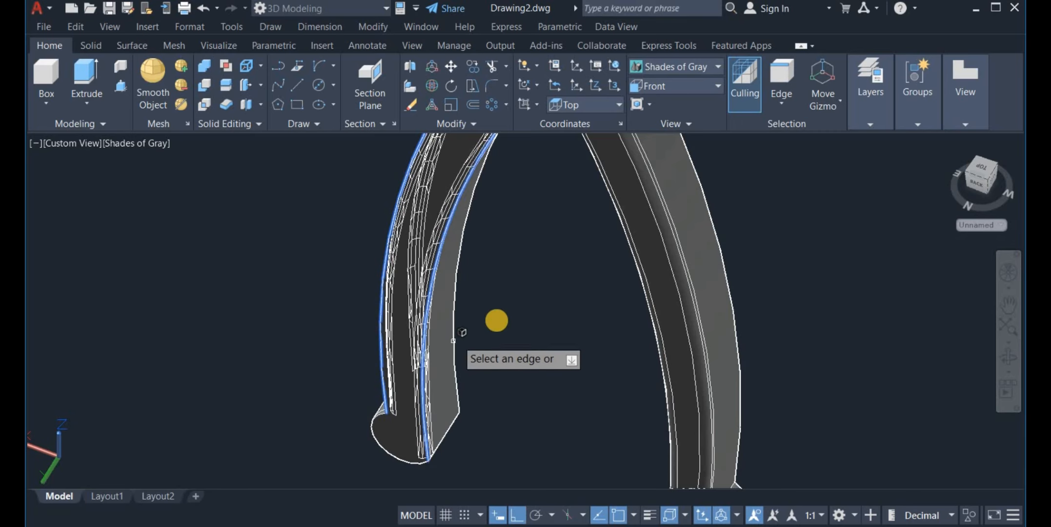
- Add the opposite handle's front inner long edge and apply the edge fillet to all its selected edges
{"action": "left_click", "coordinate": [1007, 355]}
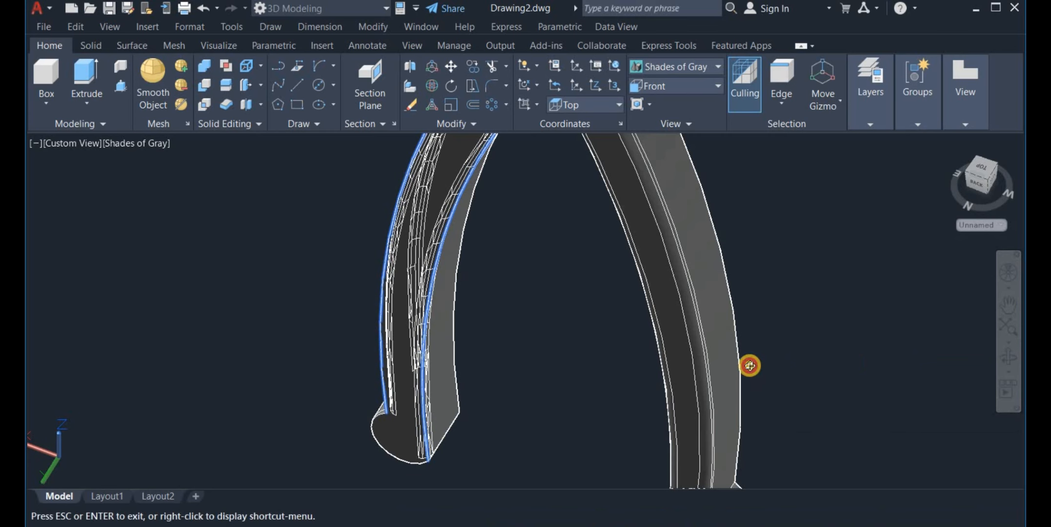
{"action": "left_click_drag", "start_coordinate": [749, 365], "coordinate": [598, 327]}
{"action": "right_click", "coordinate": [598, 326]}
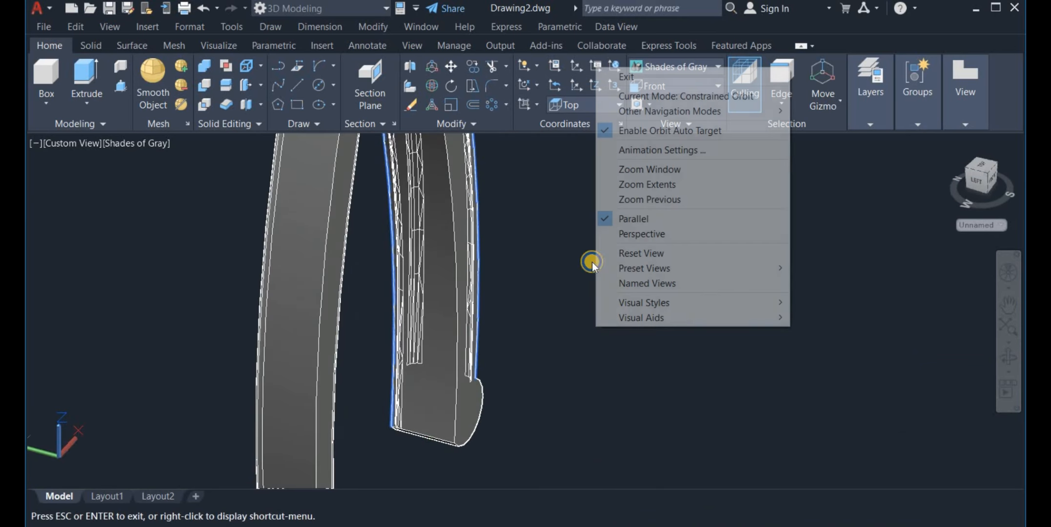
{"action": "left_click", "coordinate": [620, 77]}
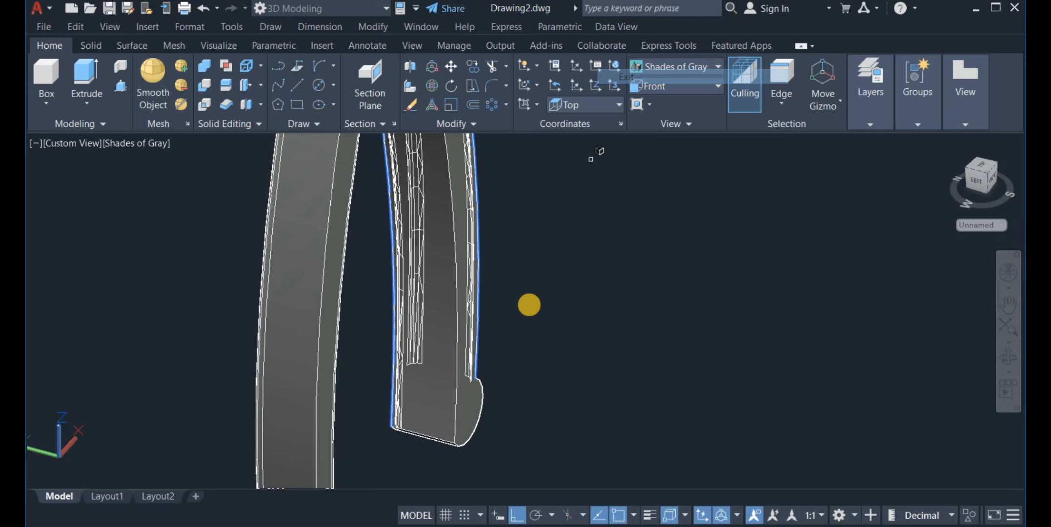
{"action": "left_click", "coordinate": [458, 304]}
{"action": "right_click", "coordinate": [581, 245]}
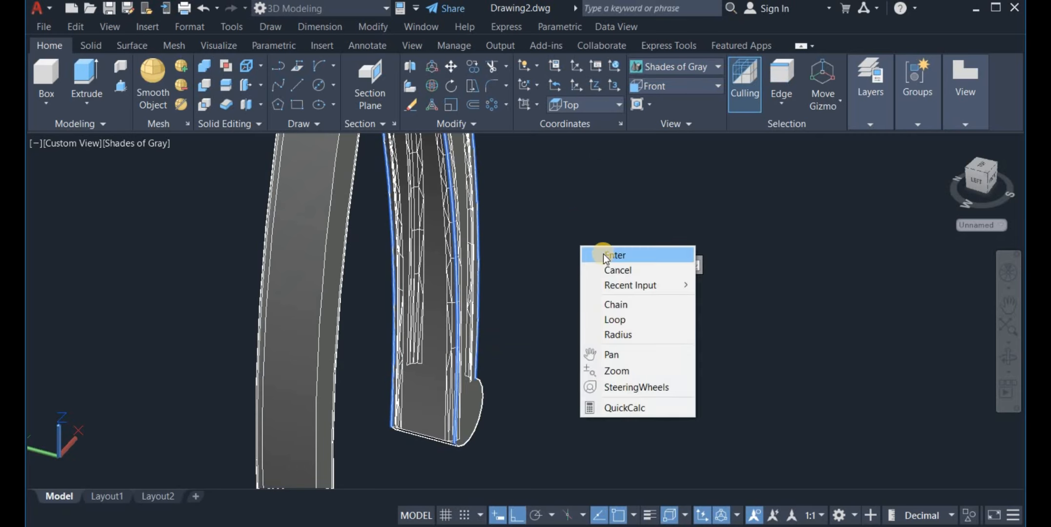
{"action": "left_click", "coordinate": [605, 254]}
{"action": "right_click", "coordinate": [605, 252]}
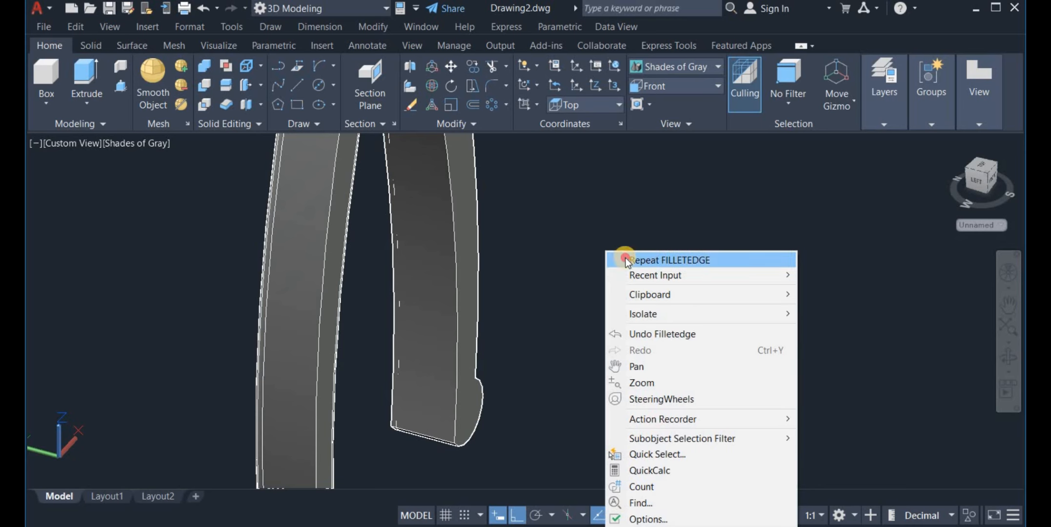
{"action": "left_click", "coordinate": [616, 258]}
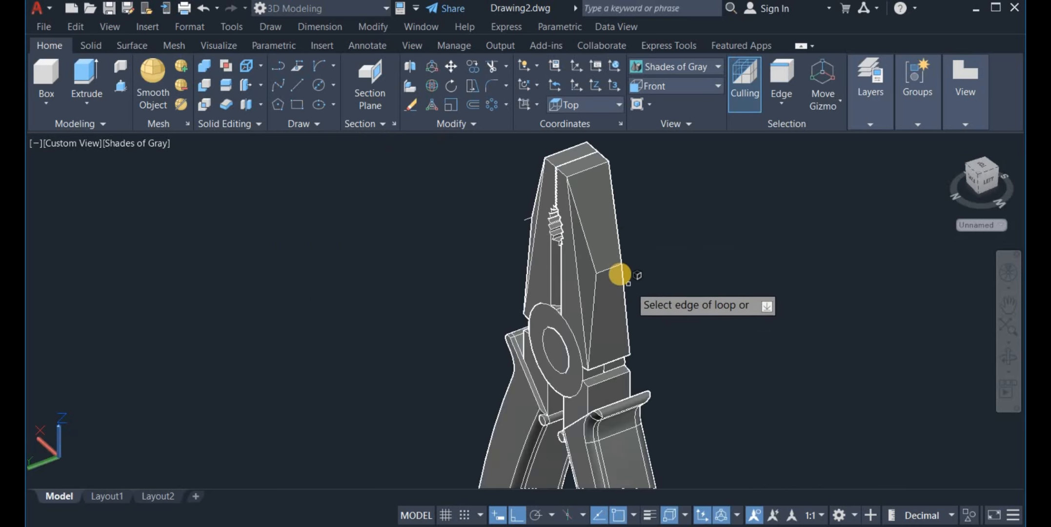
{"action": "left_click", "coordinate": [610, 277]}
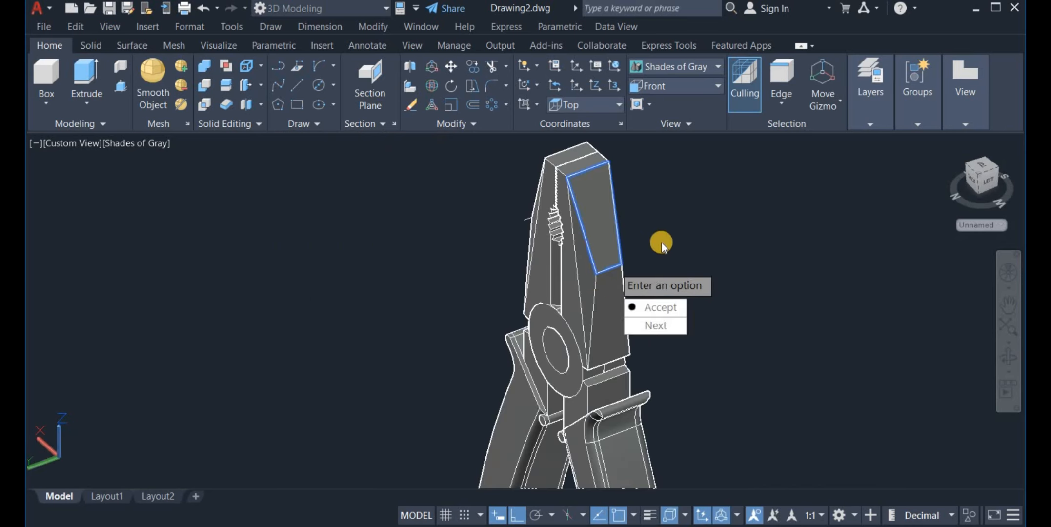
{"action": "key", "text": "Escape"}
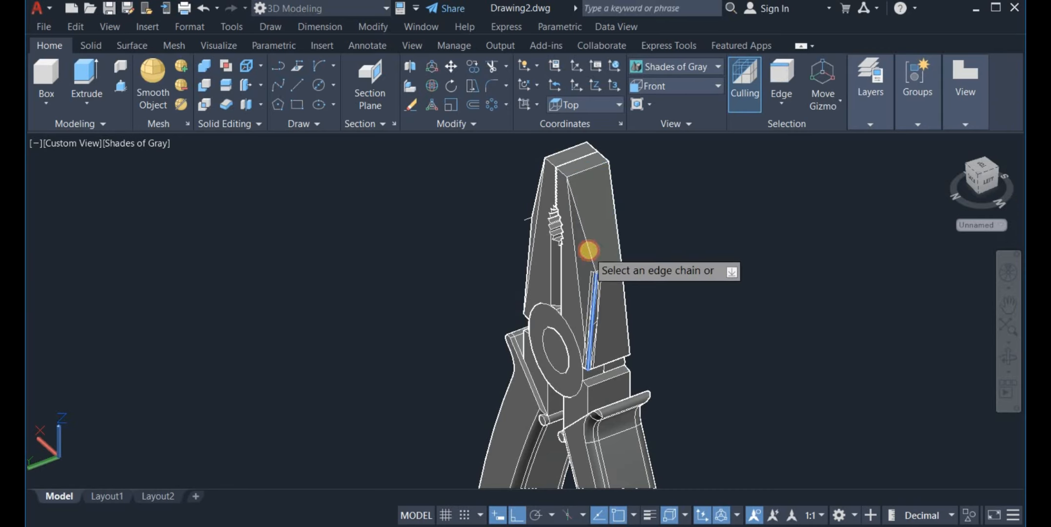
- Fillet the left jaw's outer edges, selecting the upper and lower long edges on both sides and the cross edge between them
{"action": "left_click", "coordinate": [588, 250]}
{"action": "left_click", "coordinate": [613, 268]}
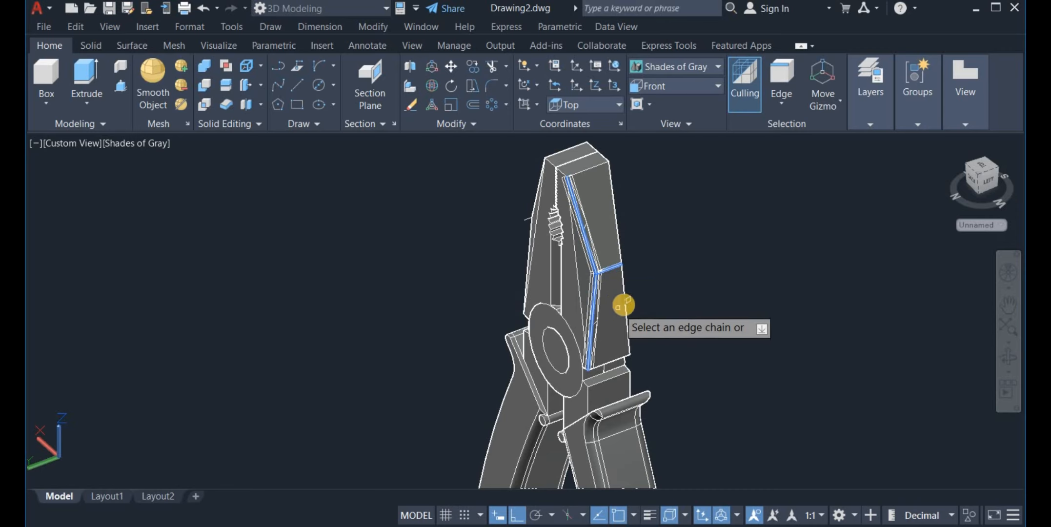
{"action": "left_click", "coordinate": [625, 281]}
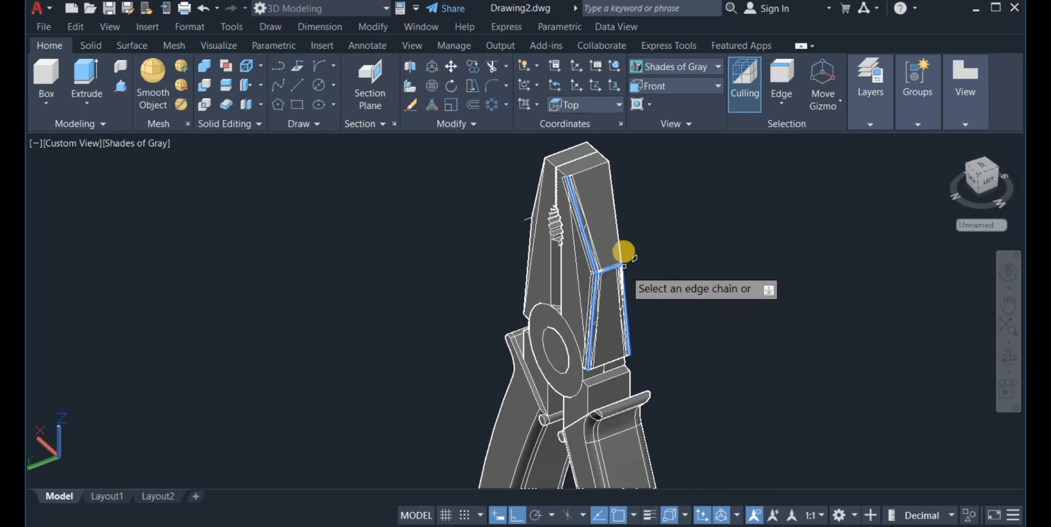
{"action": "left_click", "coordinate": [619, 241]}
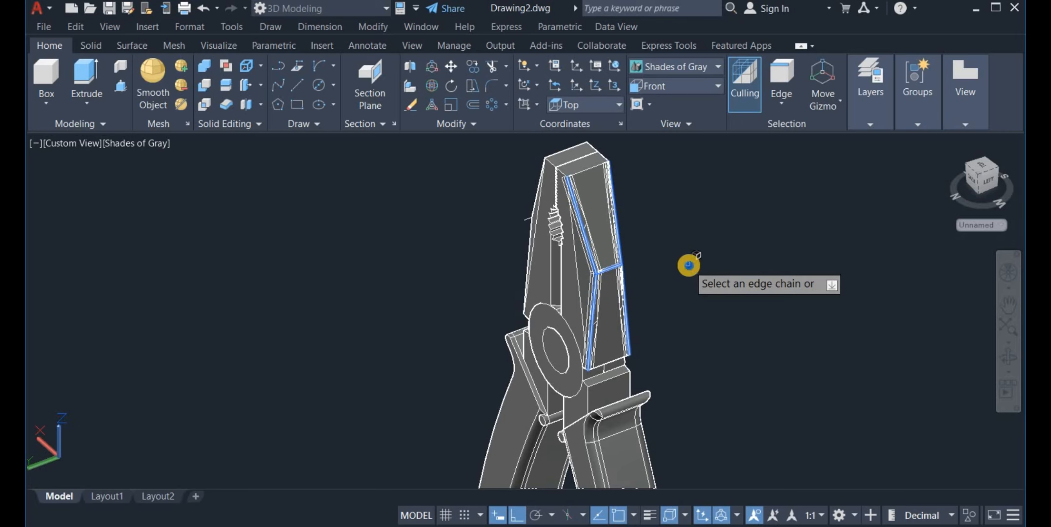
{"action": "right_click", "coordinate": [689, 265]}
{"action": "left_click", "coordinate": [702, 273]}
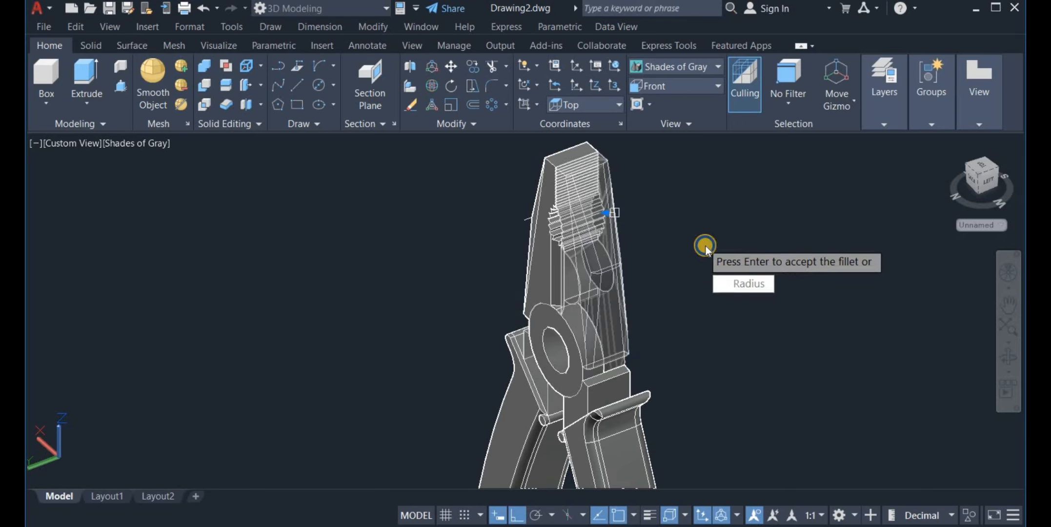
{"action": "right_click", "coordinate": [705, 246]}
{"action": "left_click", "coordinate": [724, 252]}
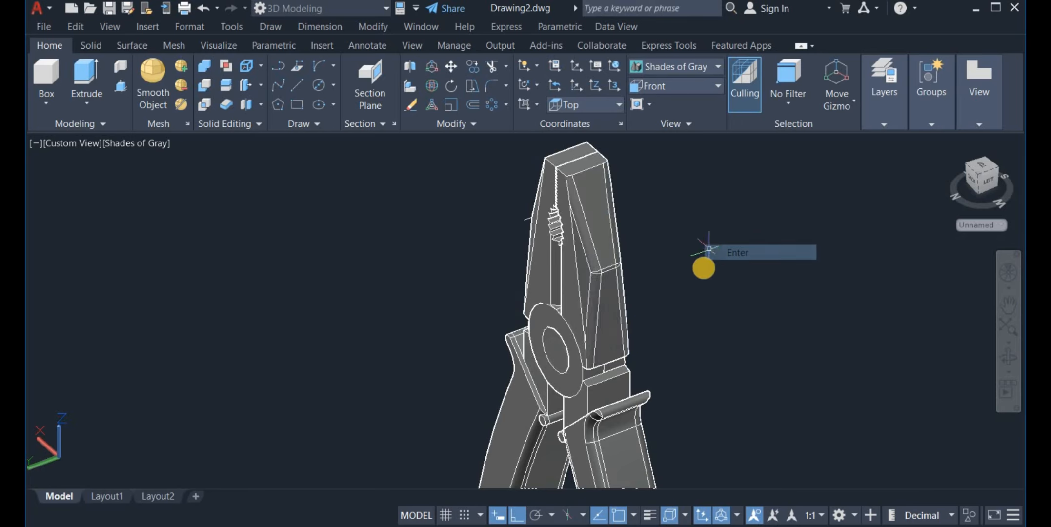
- Erase the three leftover short lines at the bend of the right jaw's outer face
{"action": "left_click", "coordinate": [1008, 359]}
{"action": "left_click_drag", "start_coordinate": [840, 381], "coordinate": [610, 296]}
{"action": "left_click_drag", "start_coordinate": [612, 342], "coordinate": [630, 234]}
{"action": "right_click", "coordinate": [630, 235]}
{"action": "left_click", "coordinate": [638, 240]}
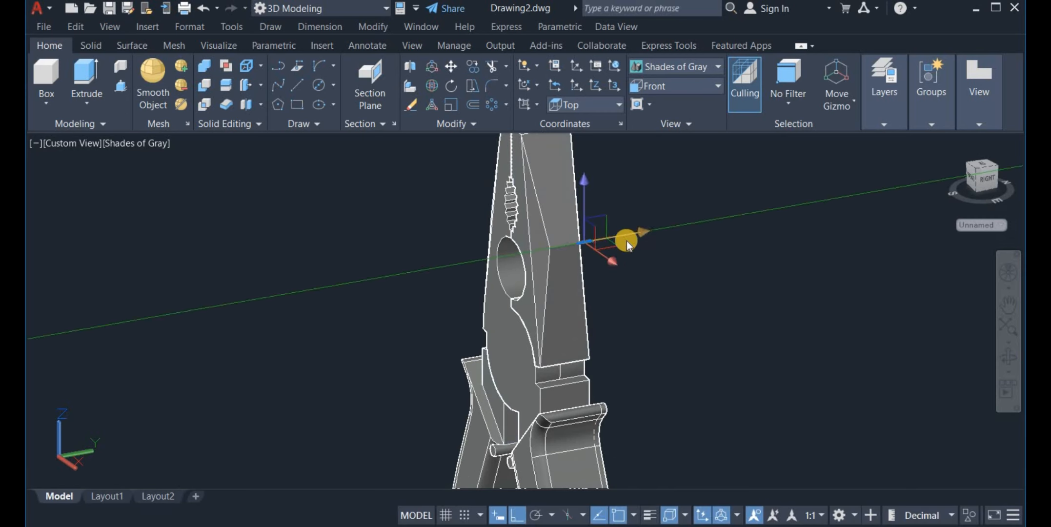
{"action": "right_click", "coordinate": [629, 270]}
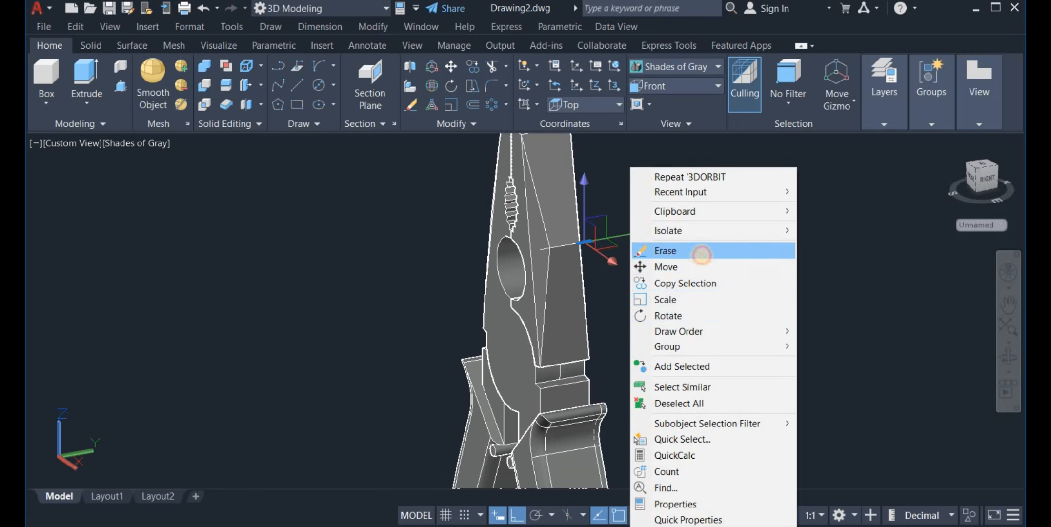
{"action": "left_click", "coordinate": [703, 247]}
{"action": "scroll", "coordinate": [546, 249], "scroll_direction": "up", "scroll_amount": 3}
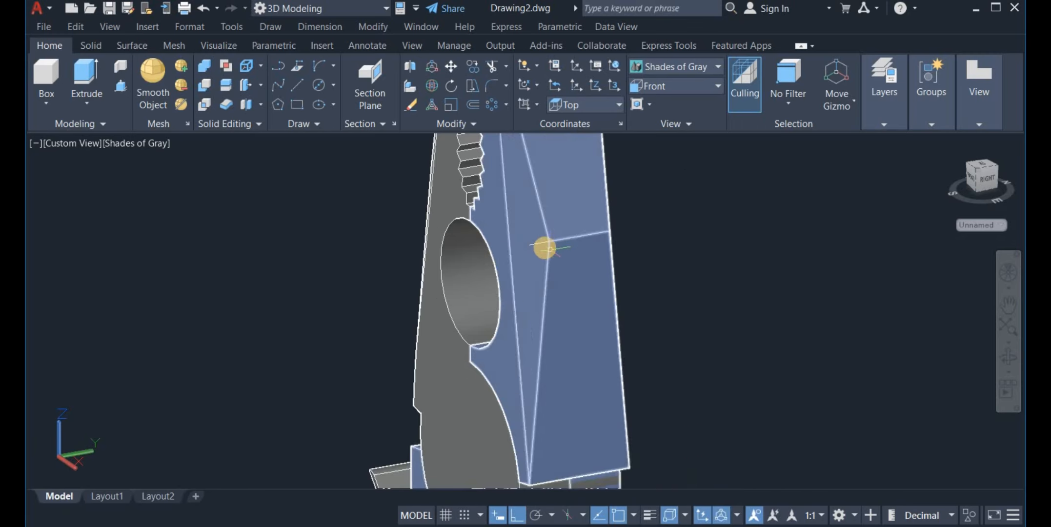
{"action": "right_click", "coordinate": [629, 200]}
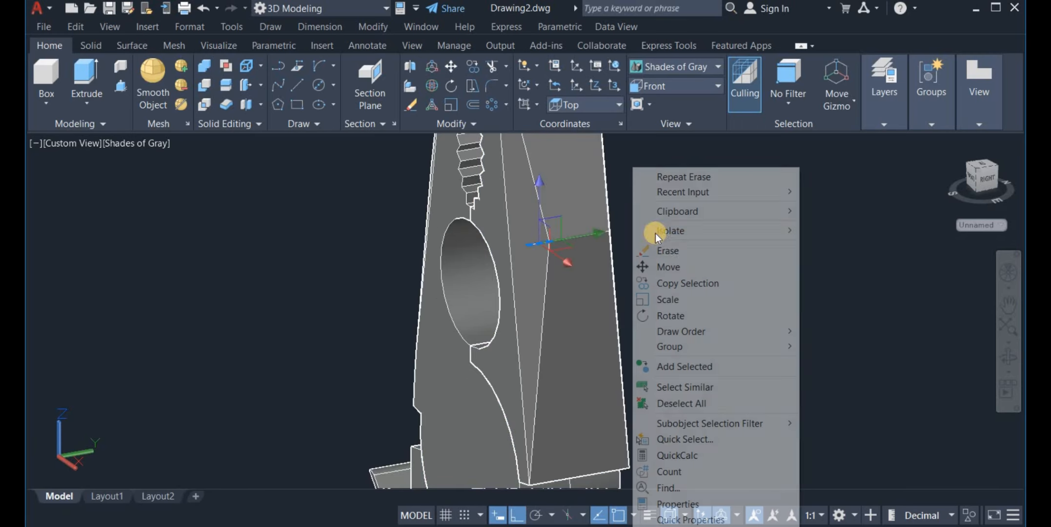
{"action": "left_click", "coordinate": [672, 248]}
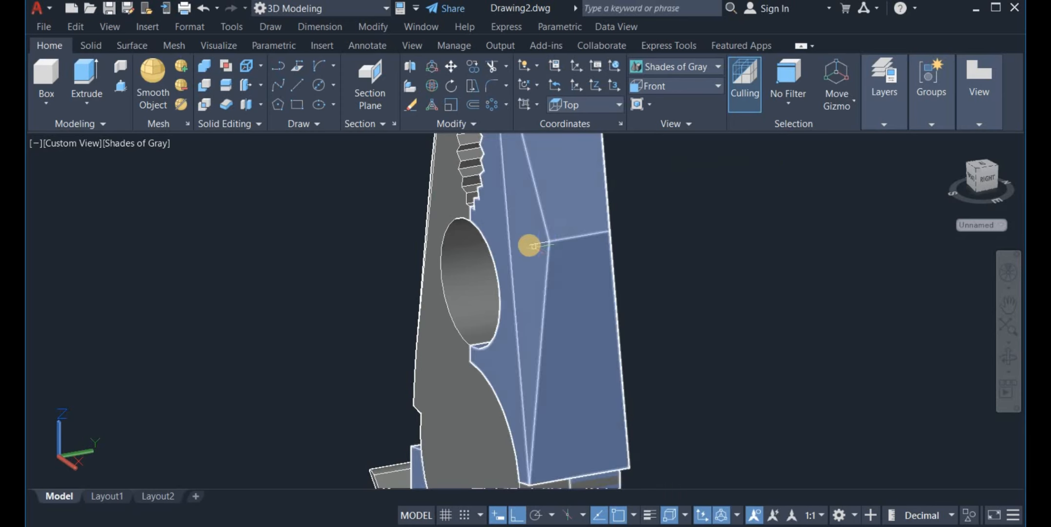
{"action": "right_click", "coordinate": [691, 225]}
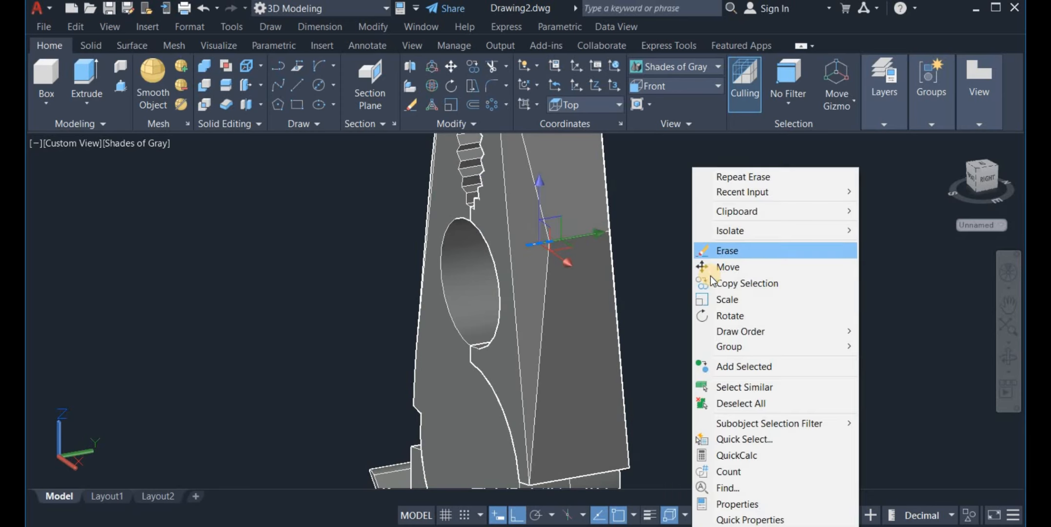
{"action": "left_click", "coordinate": [742, 253]}
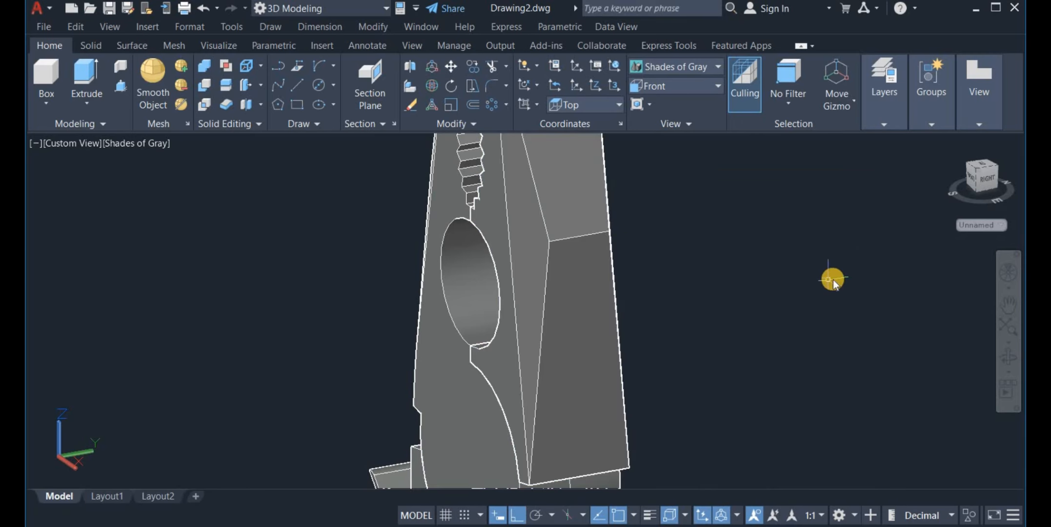
- Start an edge fillet with radius 2 and select the right jaw's cross edge and its upper and lower front outer edges
{"action": "type", "text": "f"}
{"action": "left_click", "coordinate": [855, 332]}
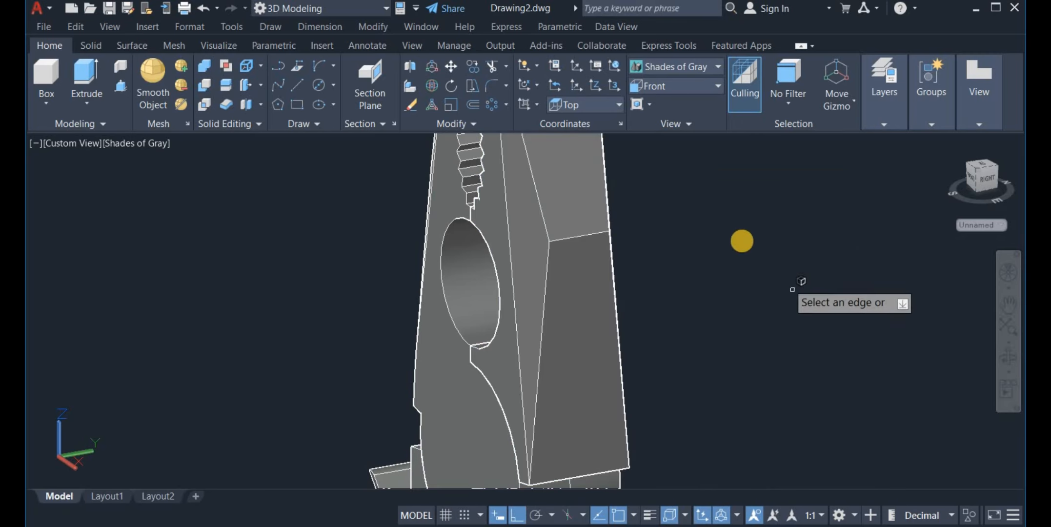
{"action": "right_click", "coordinate": [730, 225]}
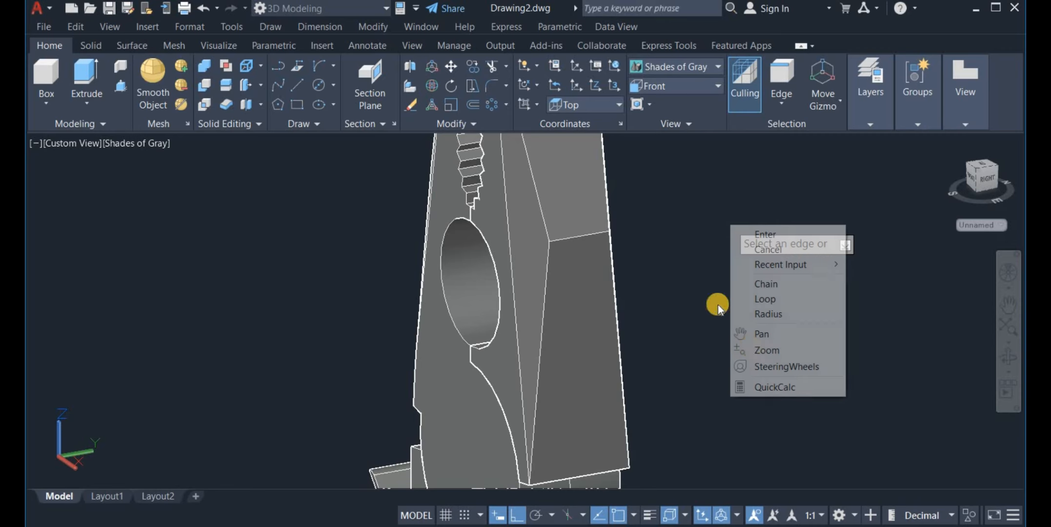
{"action": "left_click", "coordinate": [777, 314]}
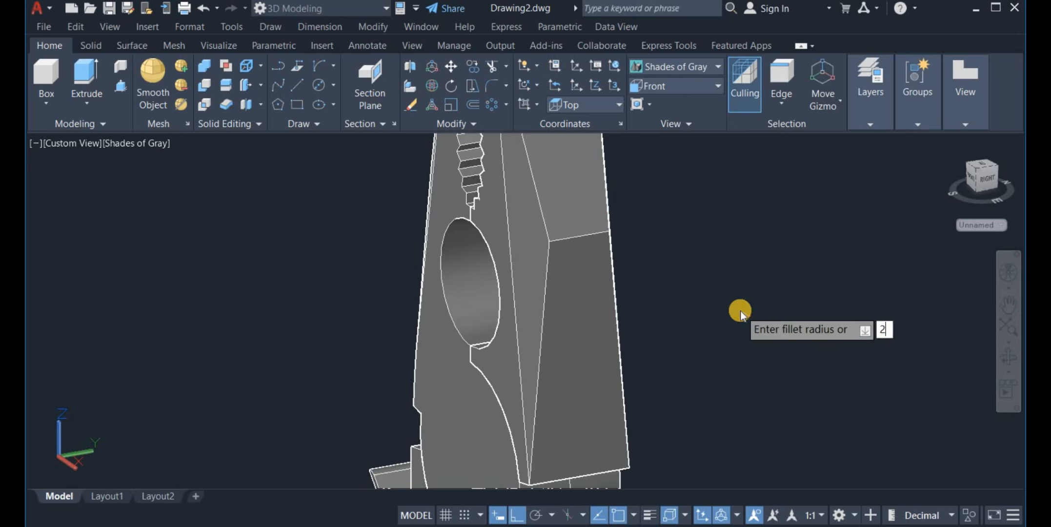
{"action": "right_click", "coordinate": [725, 295]}
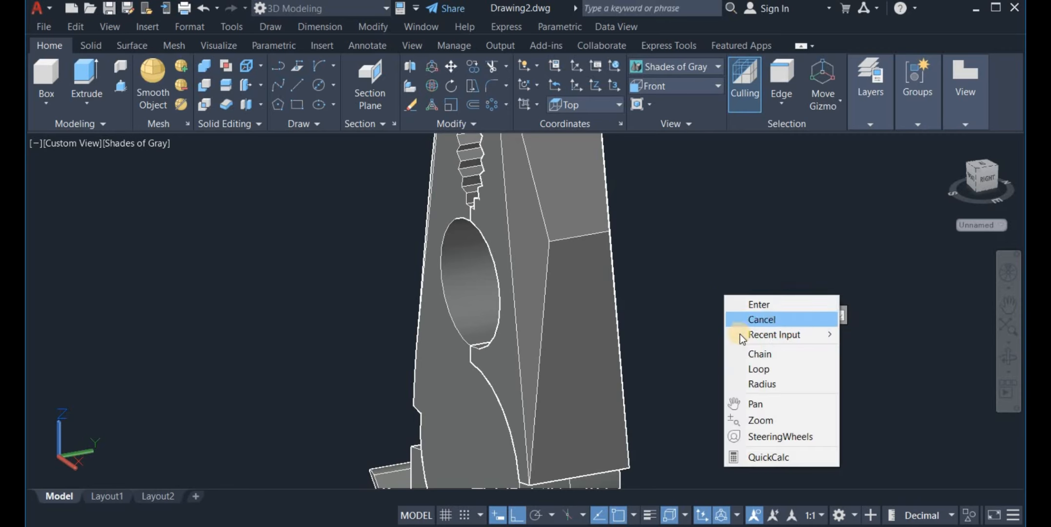
{"action": "left_click", "coordinate": [754, 355]}
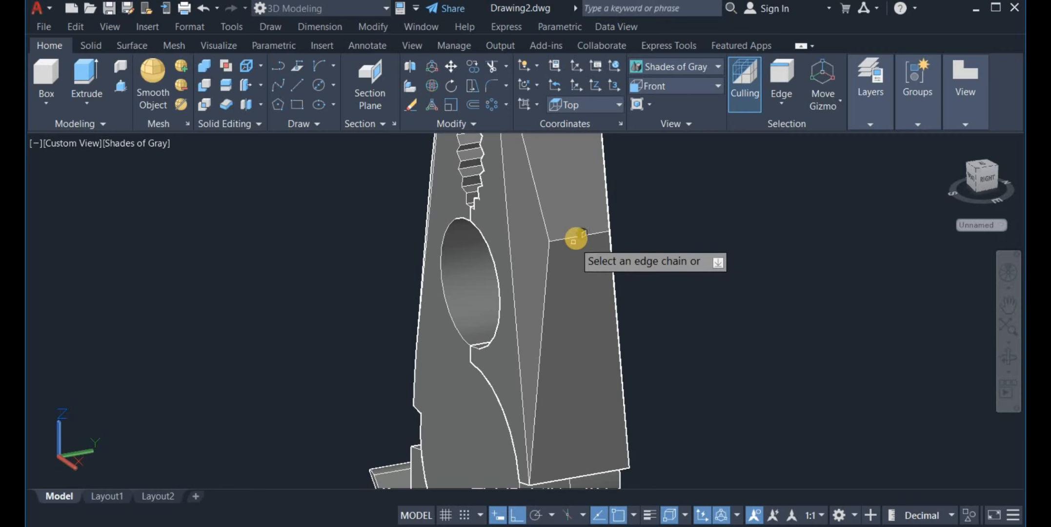
{"action": "left_click", "coordinate": [576, 237]}
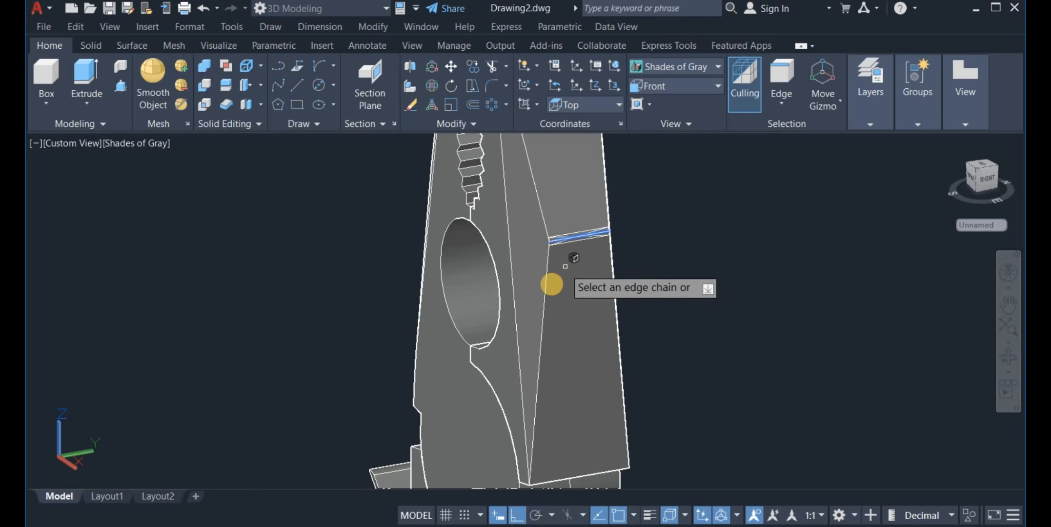
{"action": "left_click", "coordinate": [544, 291]}
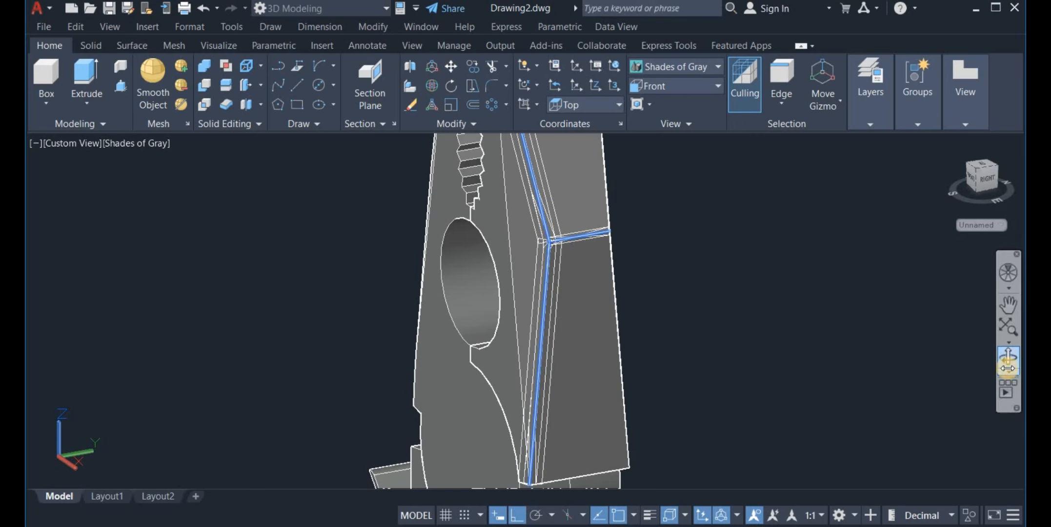
- Add the right jaw's upper and lower rear outer edges to the selection and apply the edge fillet
{"action": "left_click", "coordinate": [1007, 365]}
{"action": "left_click_drag", "start_coordinate": [927, 357], "coordinate": [613, 338]}
{"action": "right_click", "coordinate": [613, 338]}
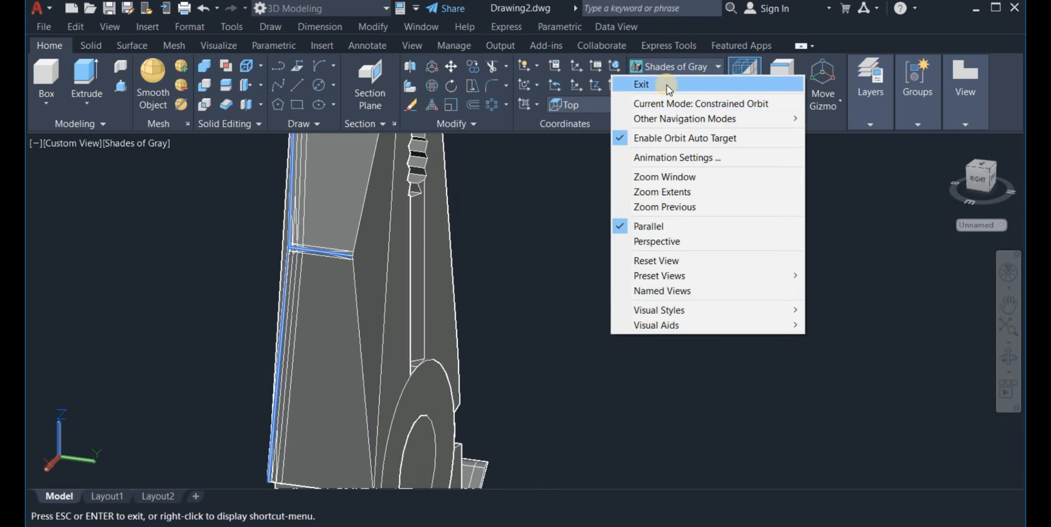
{"action": "left_click", "coordinate": [666, 85]}
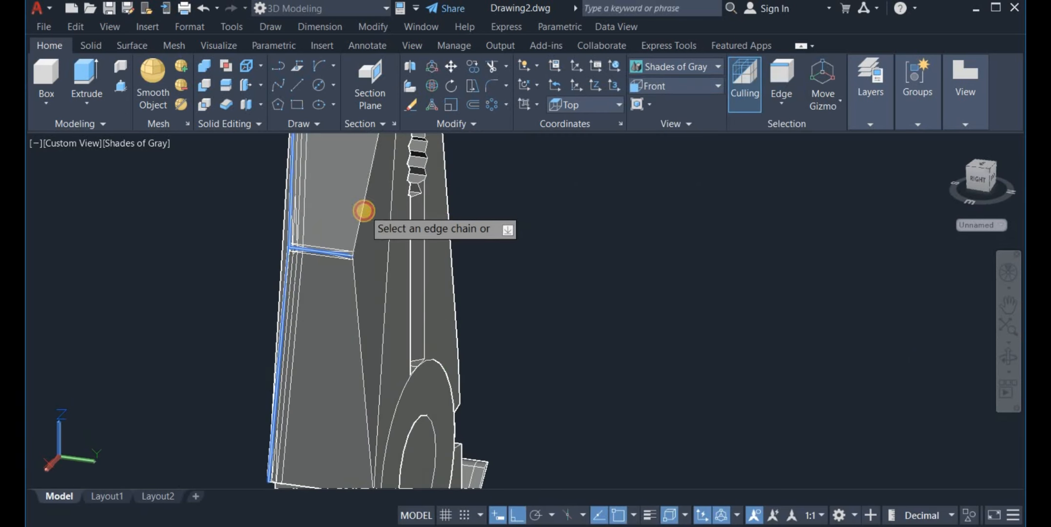
{"action": "left_click", "coordinate": [363, 210]}
{"action": "left_click", "coordinate": [356, 295]}
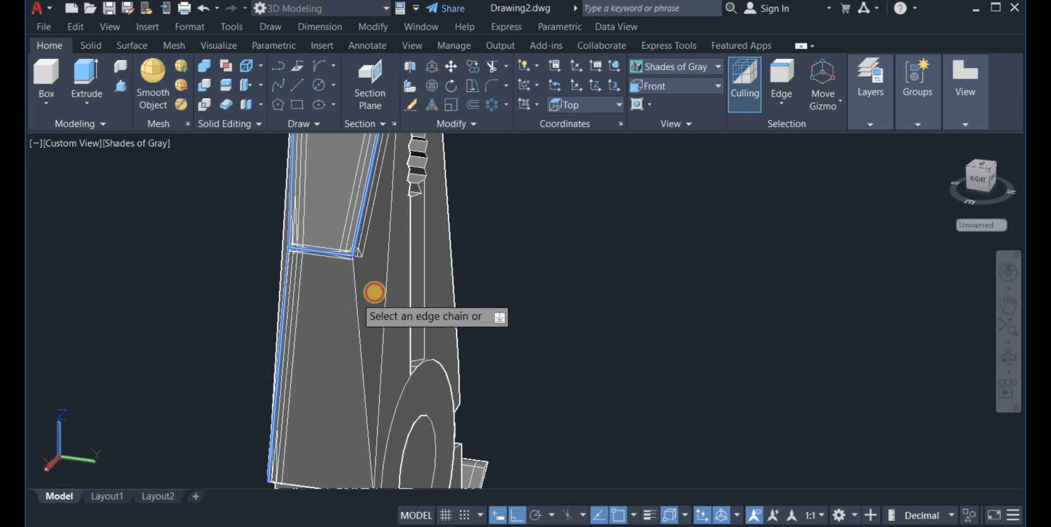
{"action": "right_click", "coordinate": [565, 276]}
{"action": "left_click", "coordinate": [580, 285]}
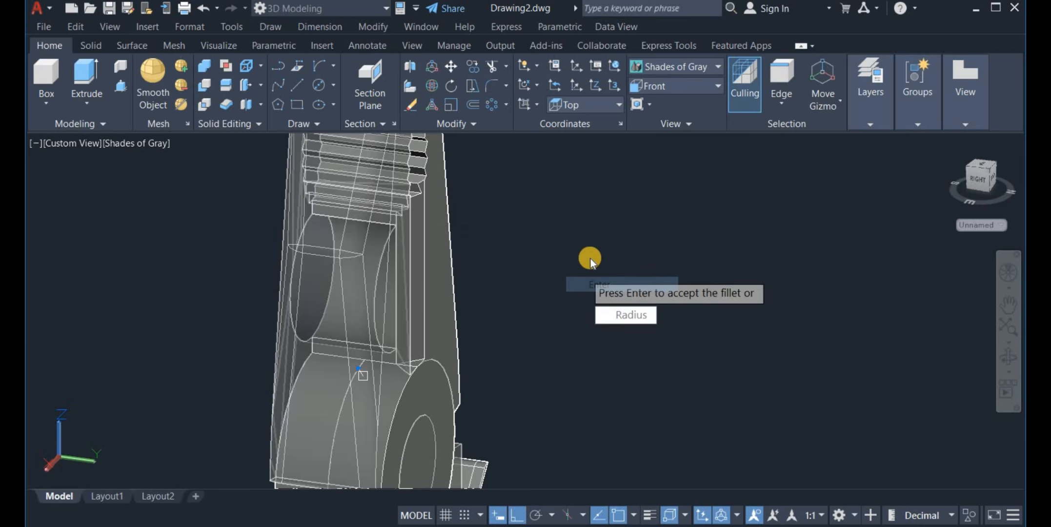
{"action": "right_click", "coordinate": [592, 238]}
{"action": "left_click", "coordinate": [613, 249]}
- Examine the rounded jaws and the whole plier from the front and slightly above
{"action": "scroll", "coordinate": [616, 248], "scroll_direction": "down", "scroll_amount": 5}
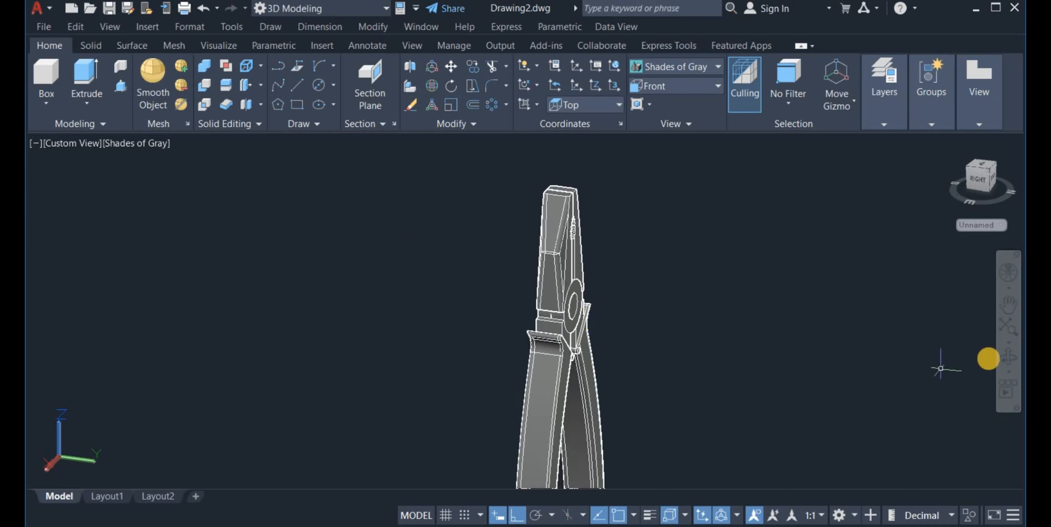
{"action": "left_click", "coordinate": [998, 359]}
{"action": "left_click_drag", "start_coordinate": [868, 370], "coordinate": [709, 380]}
{"action": "left_click_drag", "start_coordinate": [723, 318], "coordinate": [687, 440]}
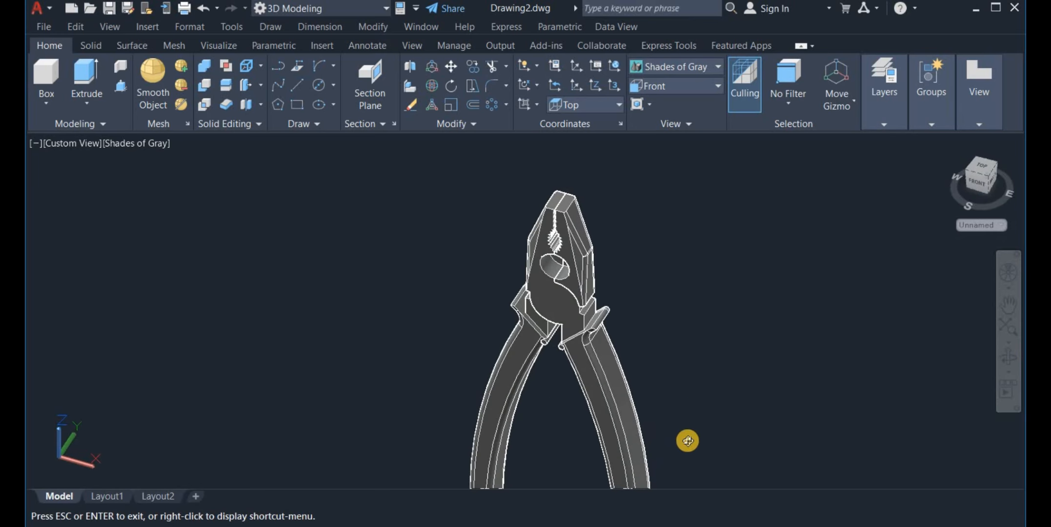
{"action": "middle_click_drag", "start_coordinate": [687, 437], "coordinate": [674, 315], "text": "shift"}
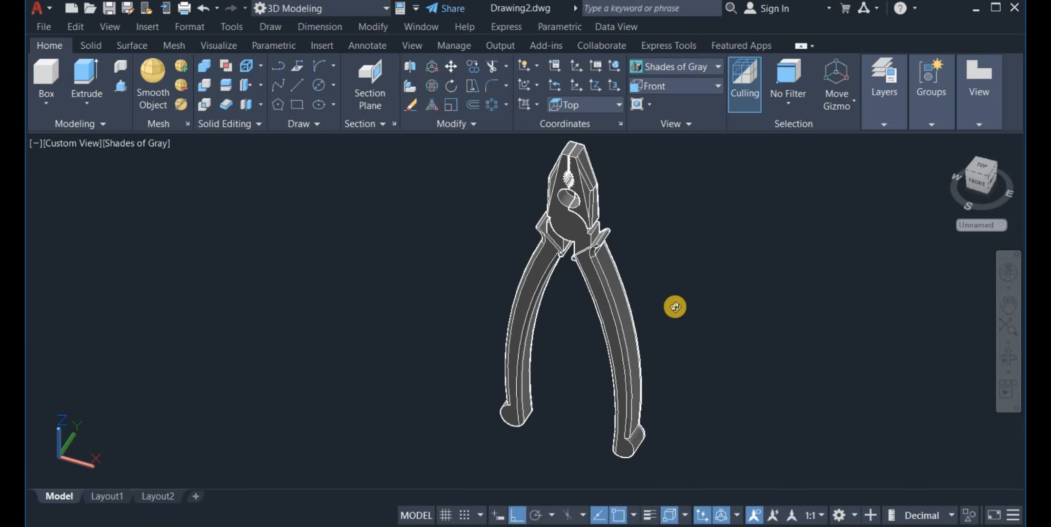
{"action": "right_click", "coordinate": [671, 284]}
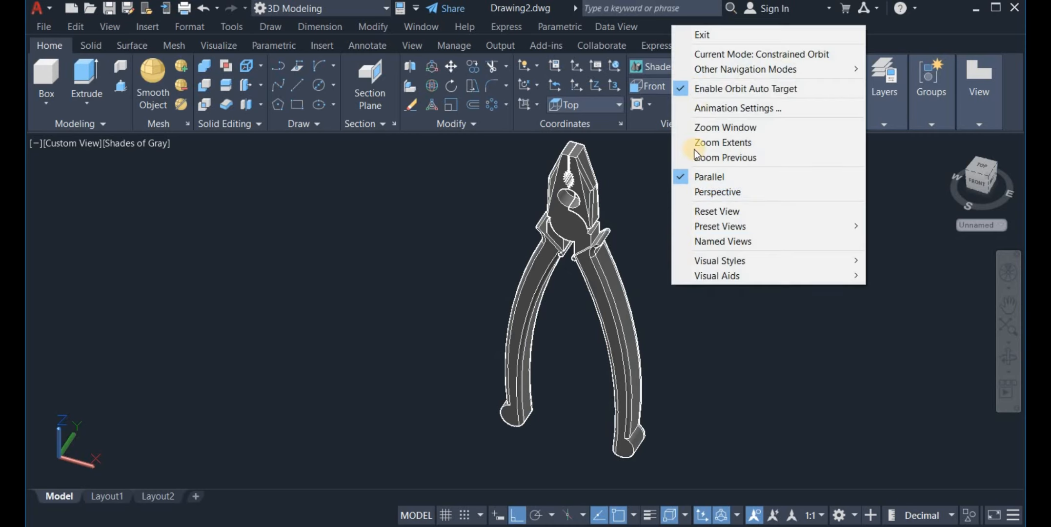
{"action": "left_click", "coordinate": [700, 36]}
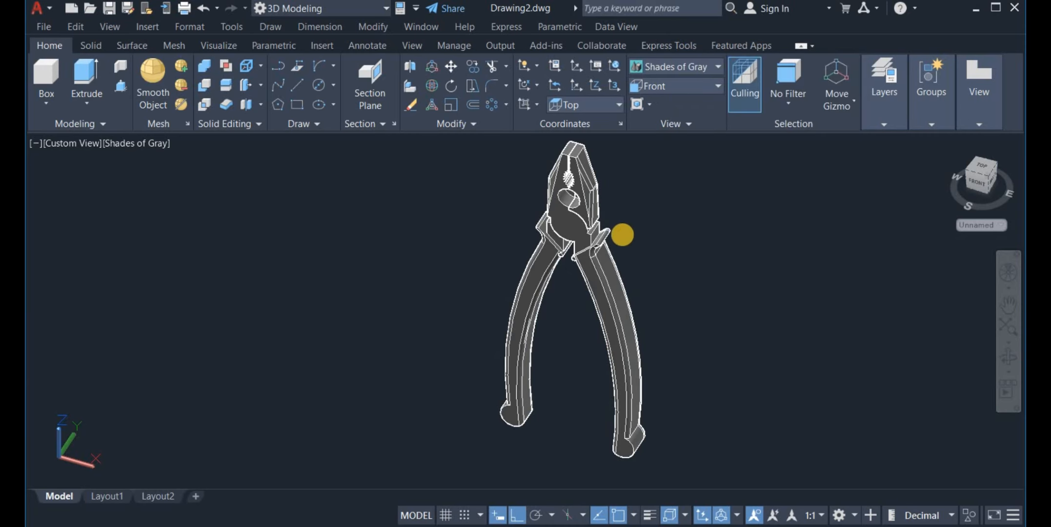
{"action": "middle_click_drag", "start_coordinate": [622, 235], "coordinate": [600, 247]}
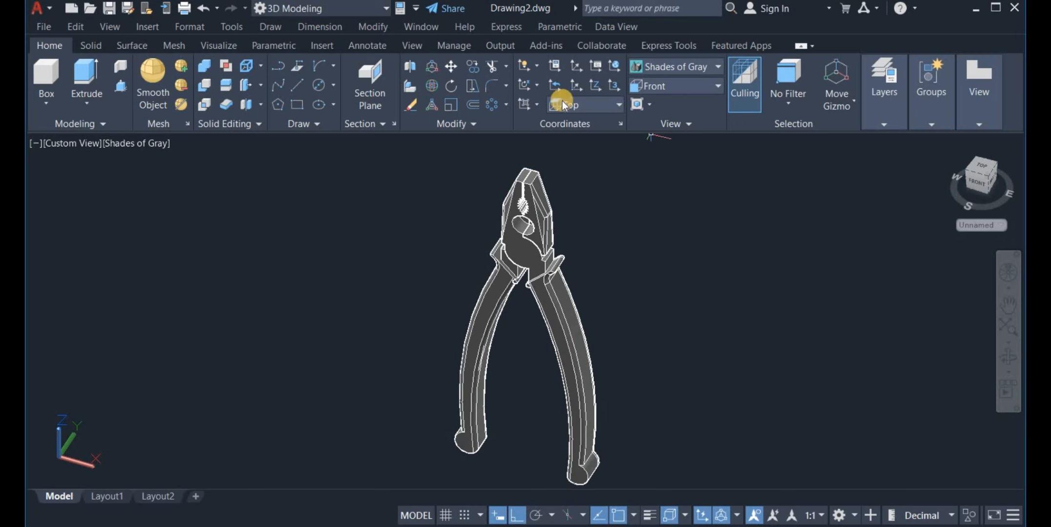
- Display the plier in the Realistic visual style and view it from the front
{"action": "left_click", "coordinate": [657, 67]}
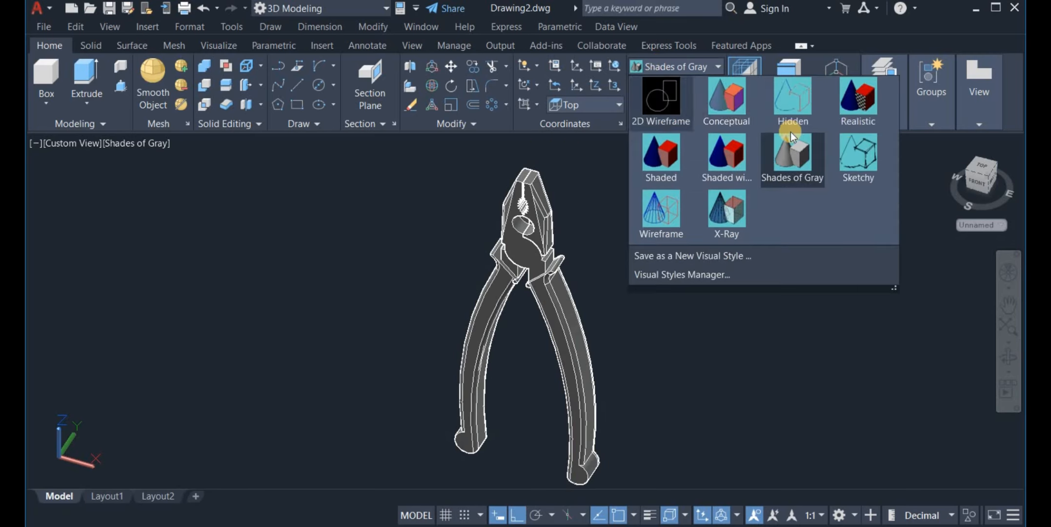
{"action": "left_click", "coordinate": [857, 103]}
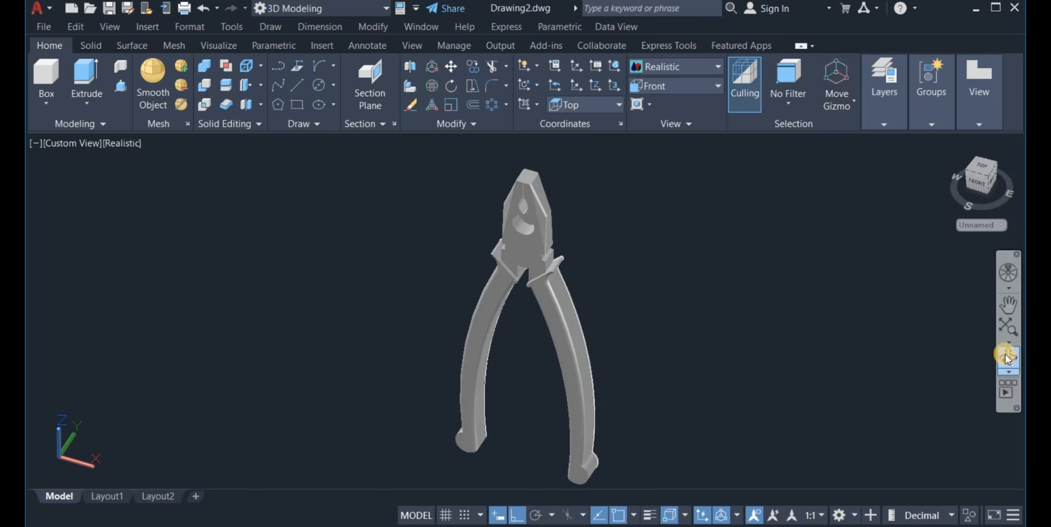
{"action": "left_click_drag", "start_coordinate": [741, 370], "coordinate": [551, 256]}
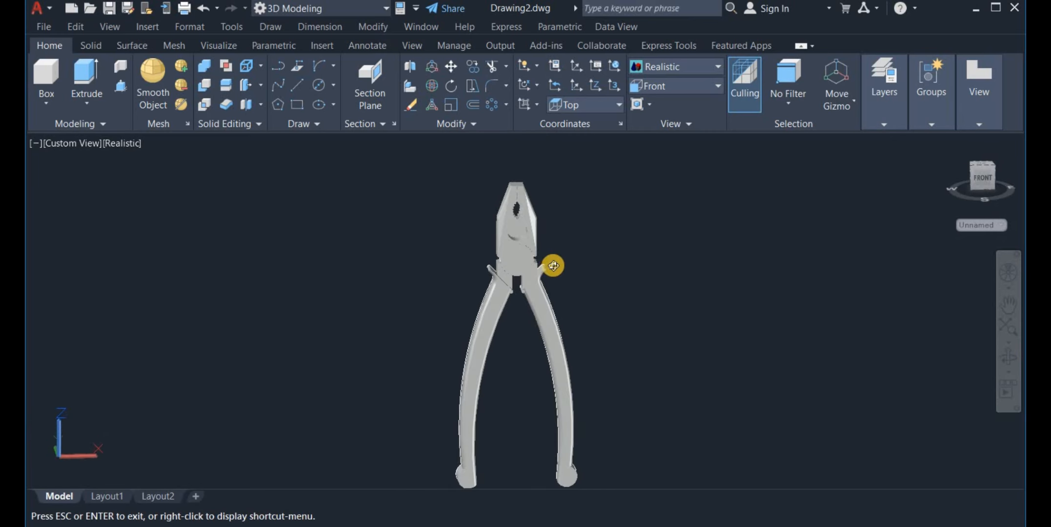
- Leave the orbit view and set the colour of the plier's right handle to Red
{"action": "scroll", "coordinate": [552, 265], "scroll_direction": "up", "scroll_amount": 3}
{"action": "right_click", "coordinate": [605, 258]}
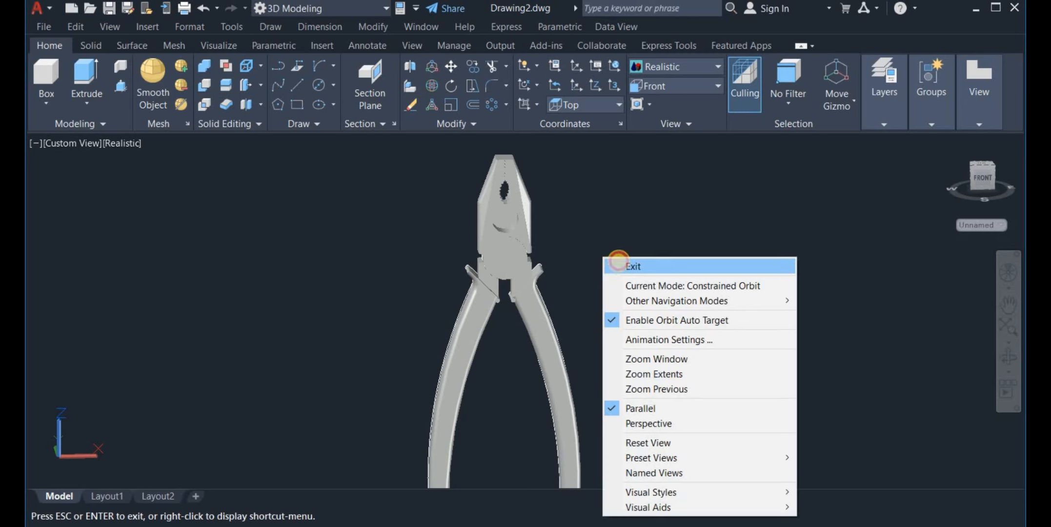
{"action": "left_click", "coordinate": [618, 266]}
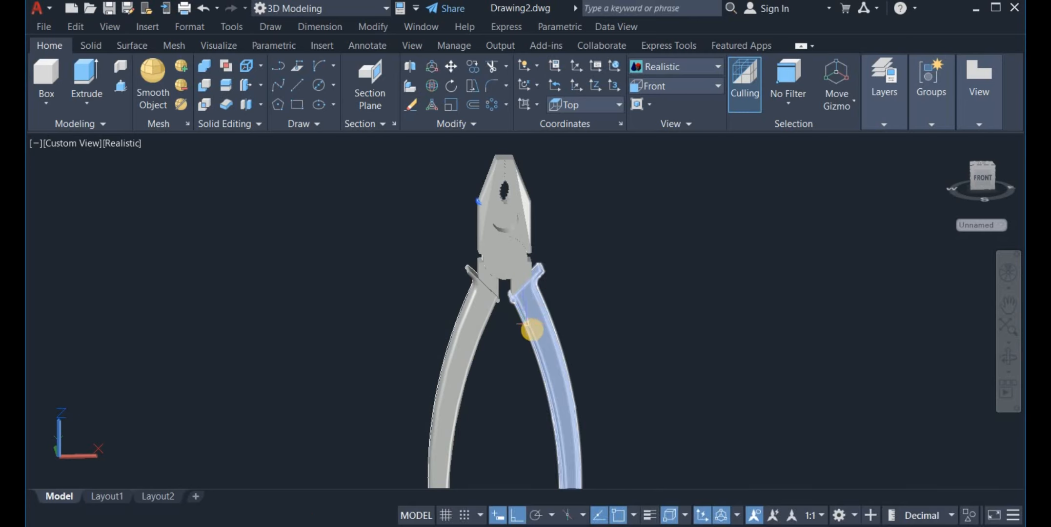
{"action": "left_click", "coordinate": [536, 322]}
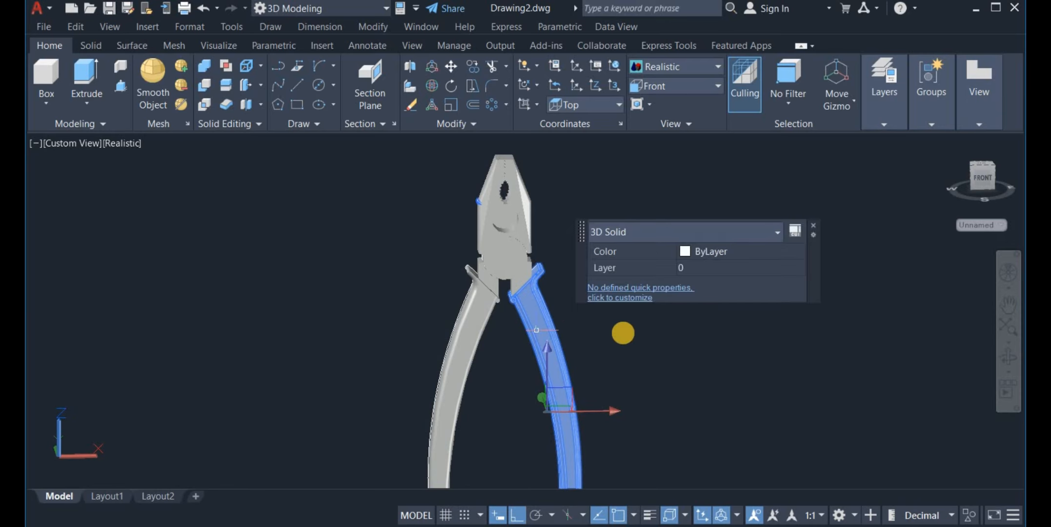
{"action": "left_click", "coordinate": [692, 252]}
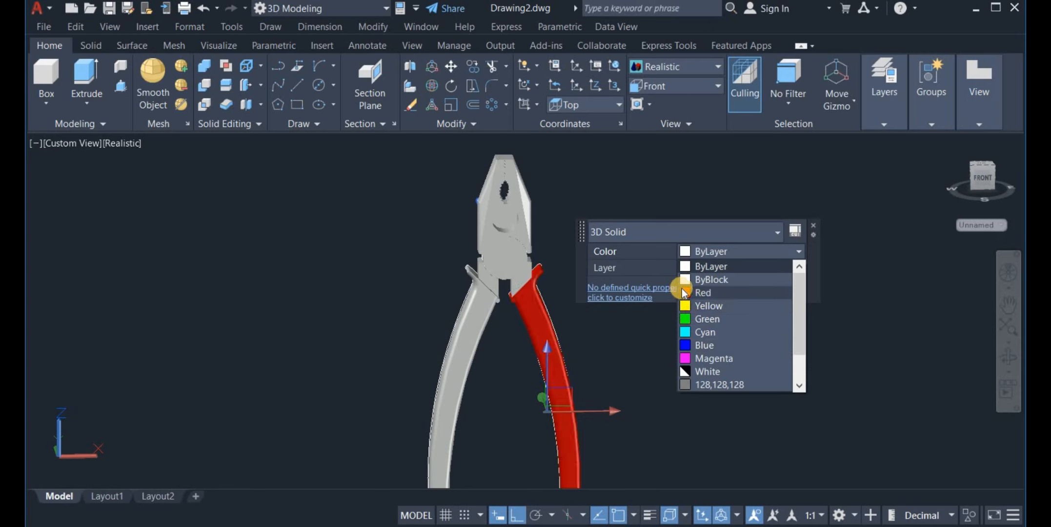
{"action": "left_click", "coordinate": [683, 292]}
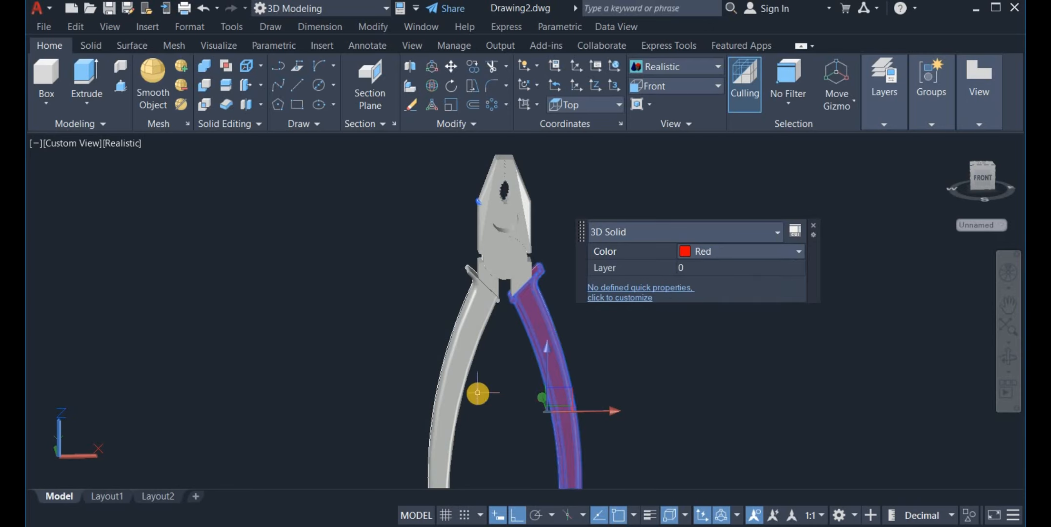
{"action": "key", "text": "Escape"}
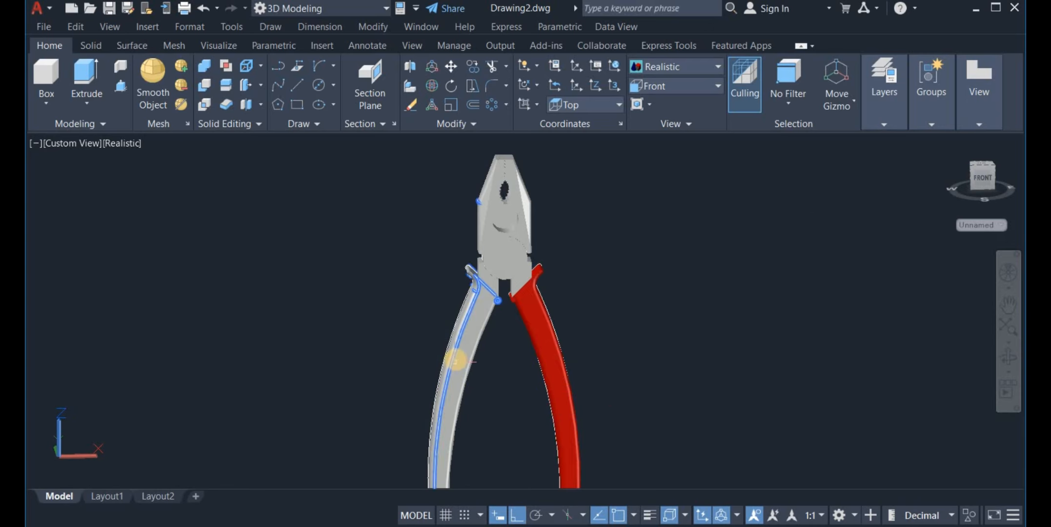
- Set the colour of the plier's left handle to Red and clear the selection
{"action": "left_click", "coordinate": [457, 359]}
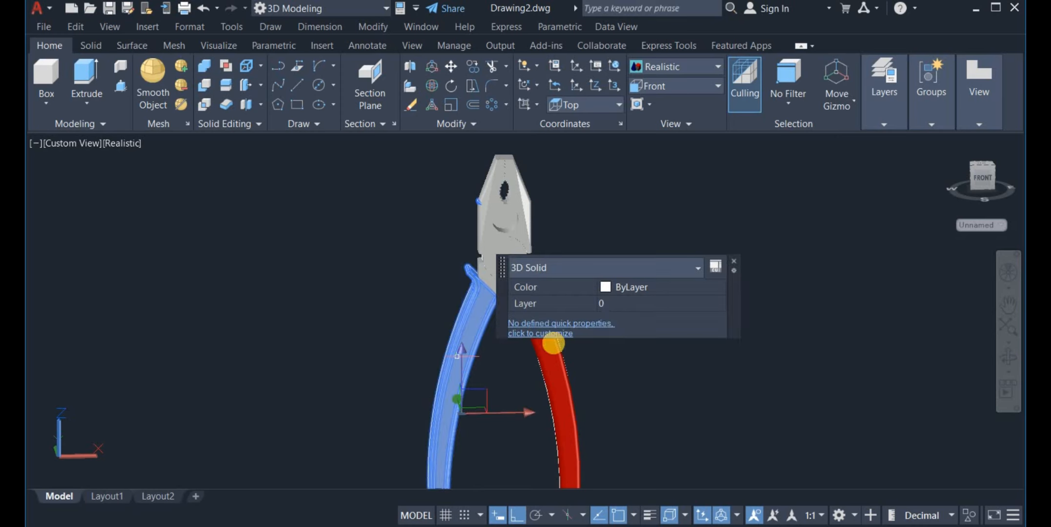
{"action": "left_click", "coordinate": [613, 288]}
{"action": "left_click", "coordinate": [620, 289]}
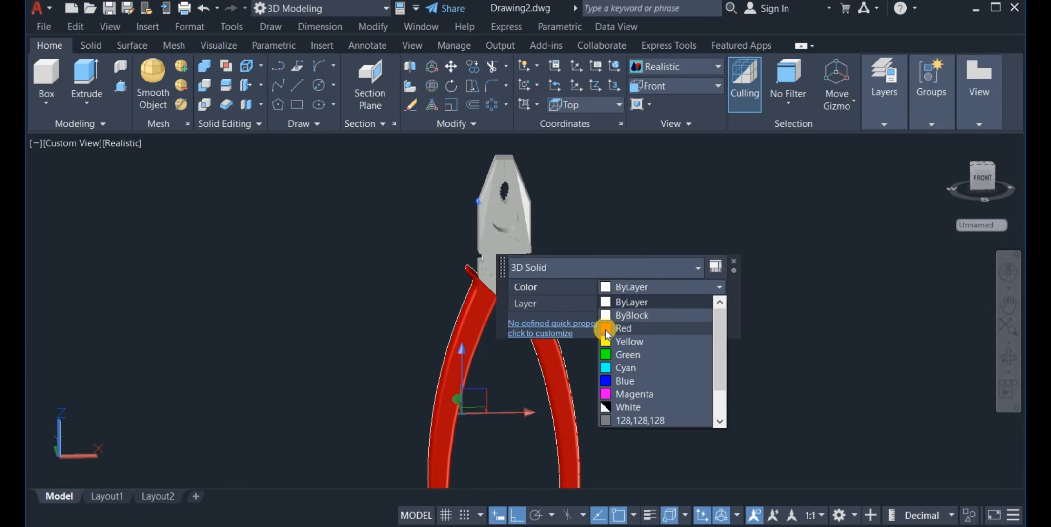
{"action": "left_click", "coordinate": [619, 329]}
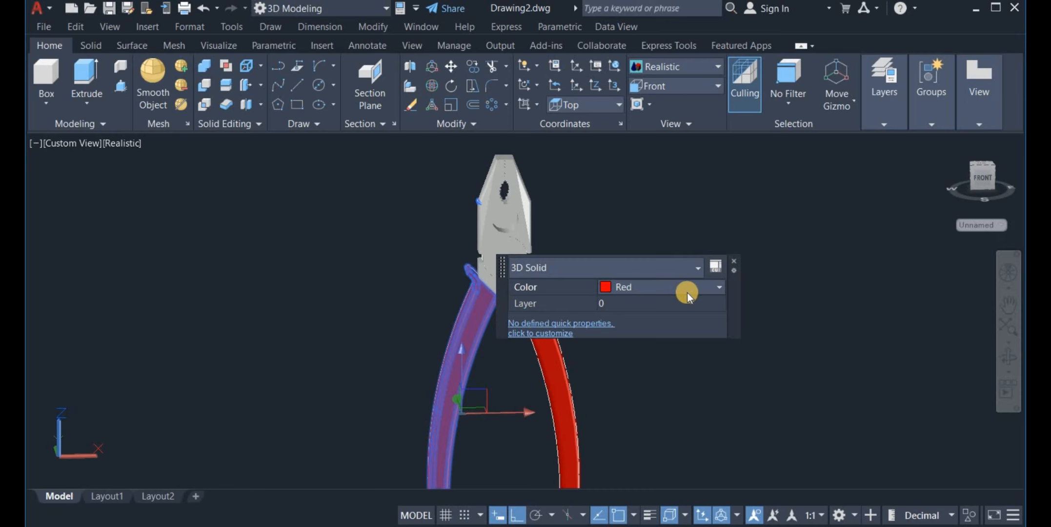
{"action": "left_click", "coordinate": [733, 261]}
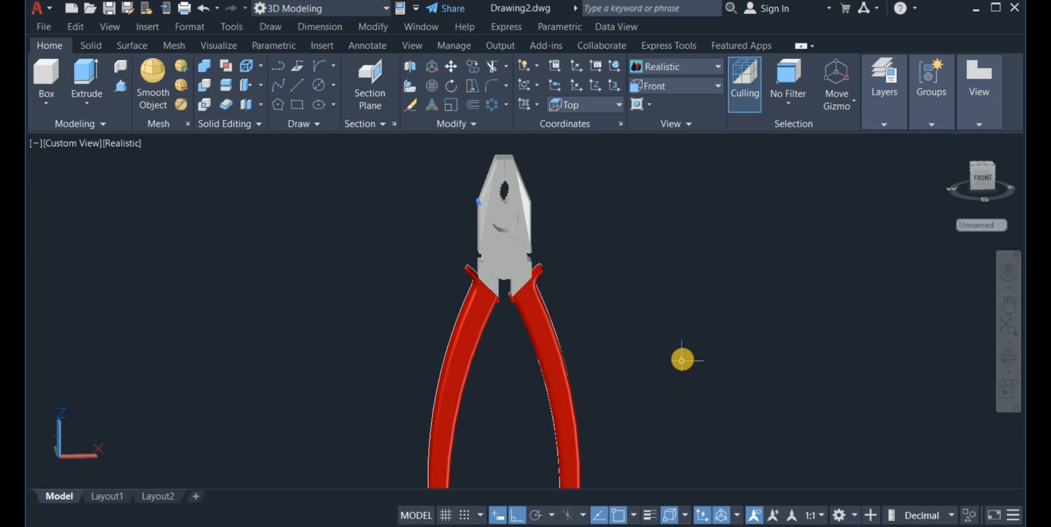
- Examine the plier with its red handles from the back, the sides, slightly above and the front
{"action": "middle_click_drag", "start_coordinate": [682, 358], "coordinate": [650, 232], "text": "shift"}
{"action": "scroll", "coordinate": [649, 232], "scroll_direction": "up", "scroll_amount": 3}
{"action": "scroll", "coordinate": [645, 228], "scroll_direction": "up", "scroll_amount": 5}
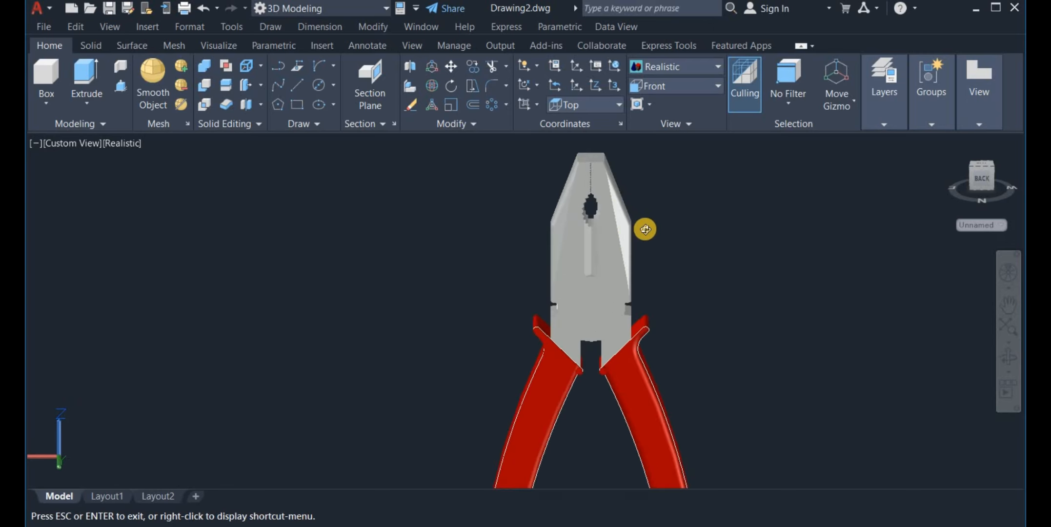
{"action": "middle_click_drag", "start_coordinate": [617, 265], "coordinate": [620, 298], "text": "shift"}
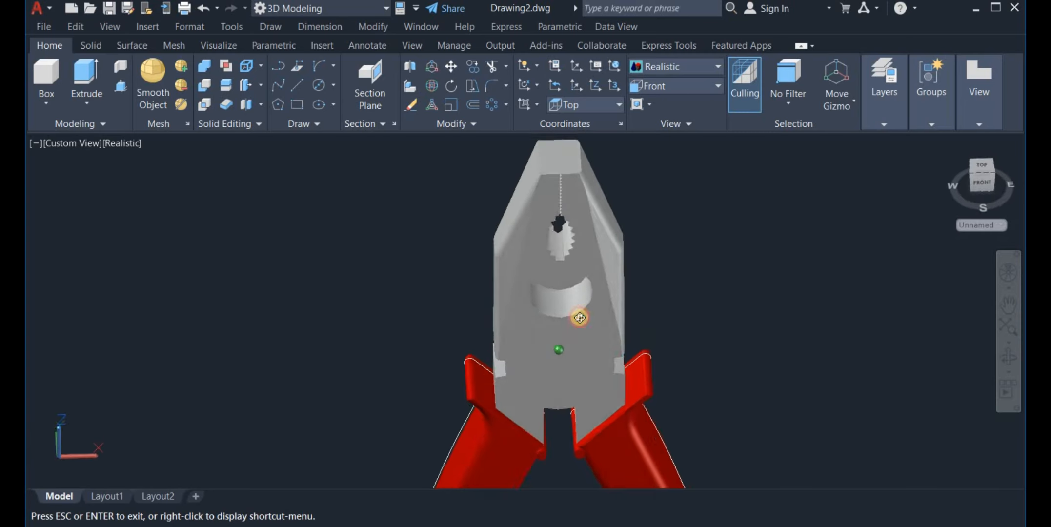
{"action": "middle_click_drag", "start_coordinate": [782, 301], "coordinate": [755, 349], "text": "shift"}
{"action": "left_click_drag", "start_coordinate": [734, 339], "coordinate": [651, 282]}
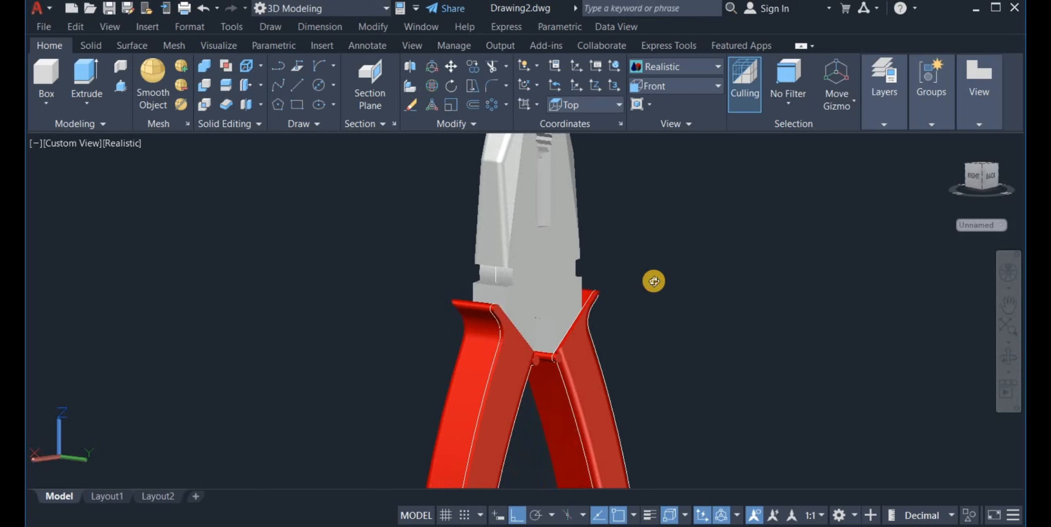
{"action": "right_click", "coordinate": [657, 282]}
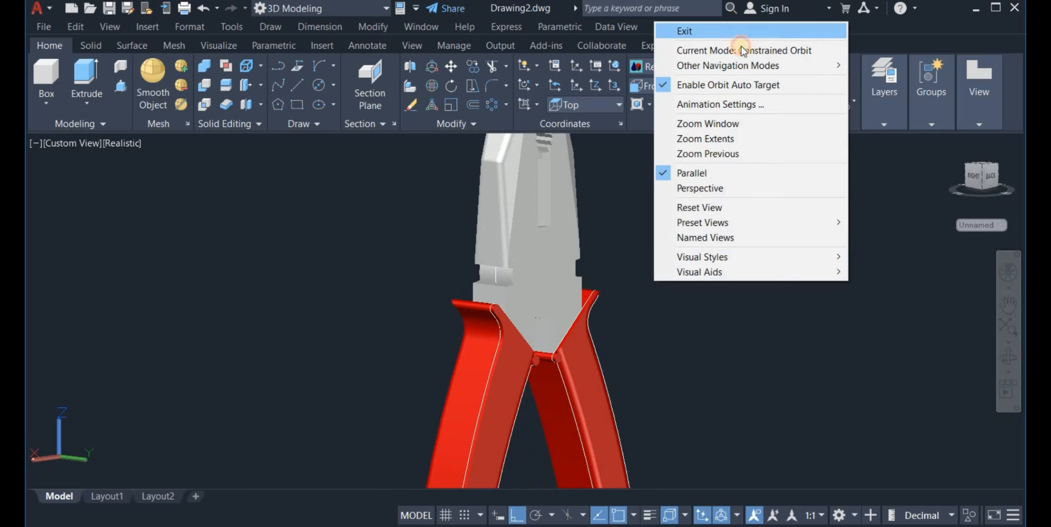
{"action": "left_click", "coordinate": [732, 31]}
{"action": "key", "text": "ctrl+z"}
{"action": "scroll", "coordinate": [676, 316], "scroll_direction": "up", "scroll_amount": 2}
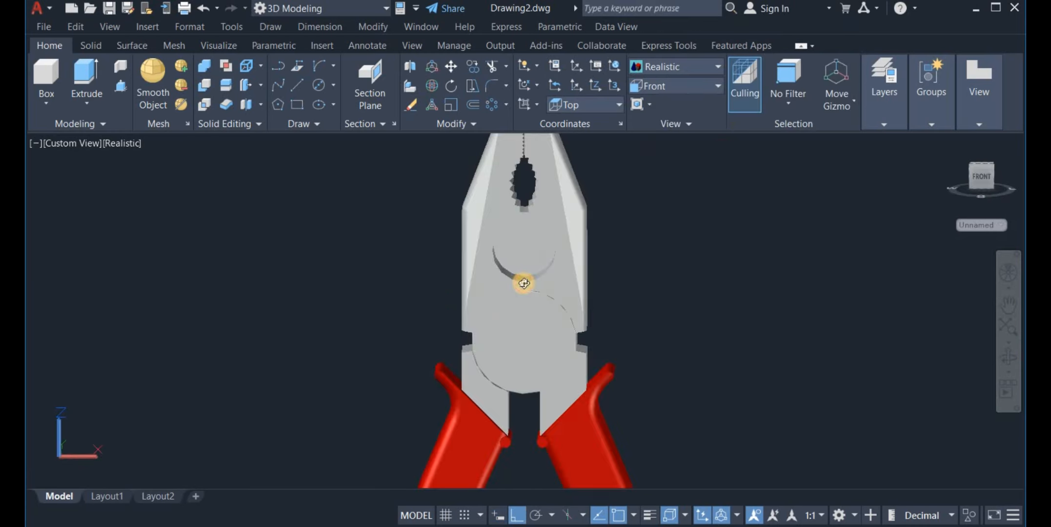
{"action": "mouse_move", "coordinate": [536, 264]}
{"action": "middle_mouse_down", "text": "shift"}
{"action": "mouse_move", "coordinate": [535, 239]}
{"action": "mouse_move", "coordinate": [540, 249]}
{"action": "middle_mouse_up", "text": "shift"}
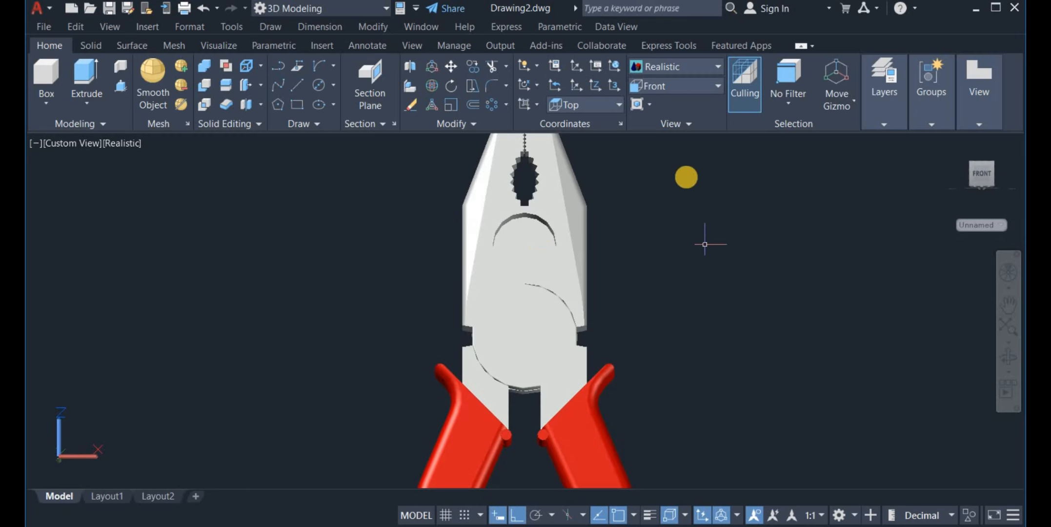
- Display the plier in the Shades of Gray visual style and turn it to the back view
{"action": "left_click", "coordinate": [674, 69]}
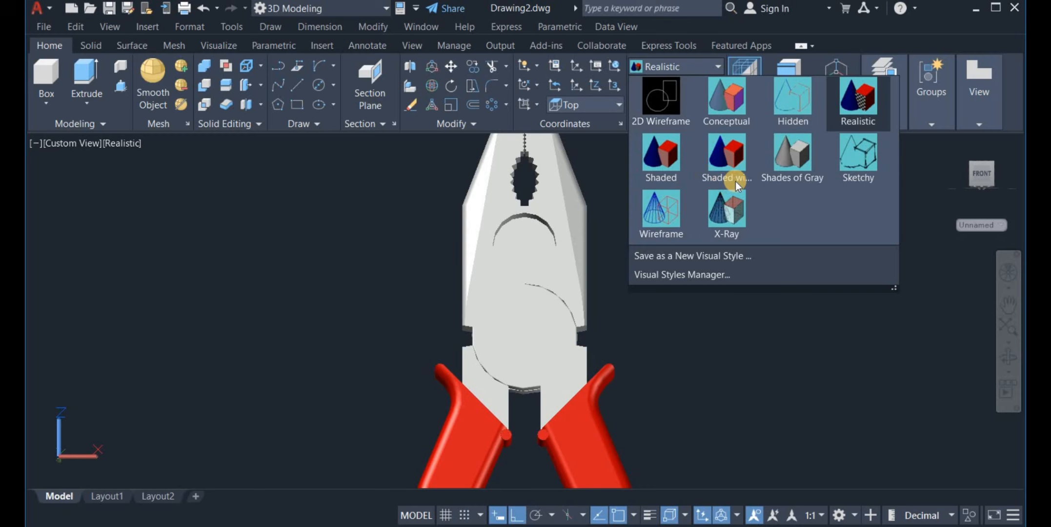
{"action": "left_click", "coordinate": [795, 157]}
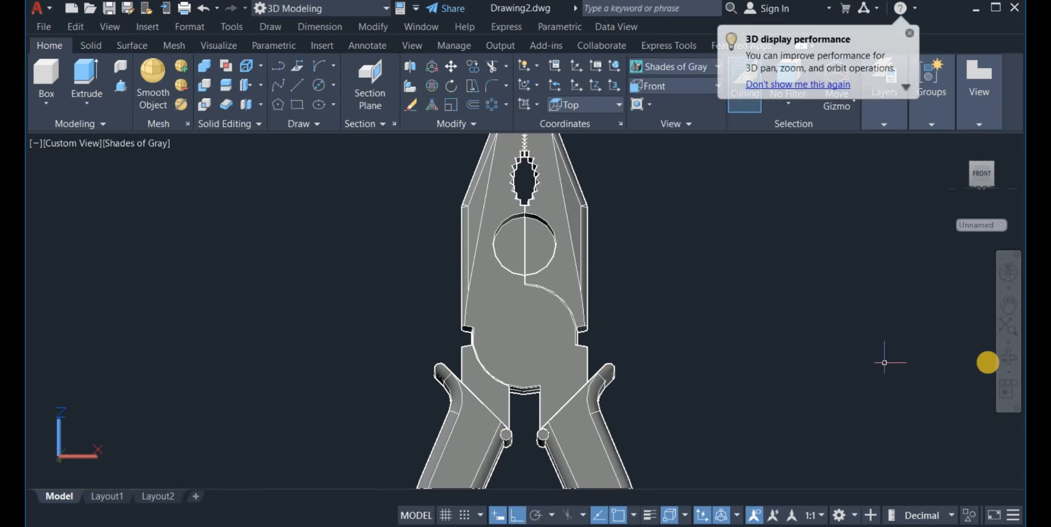
{"action": "left_click", "coordinate": [1007, 360]}
{"action": "left_click_drag", "start_coordinate": [820, 372], "coordinate": [588, 337]}
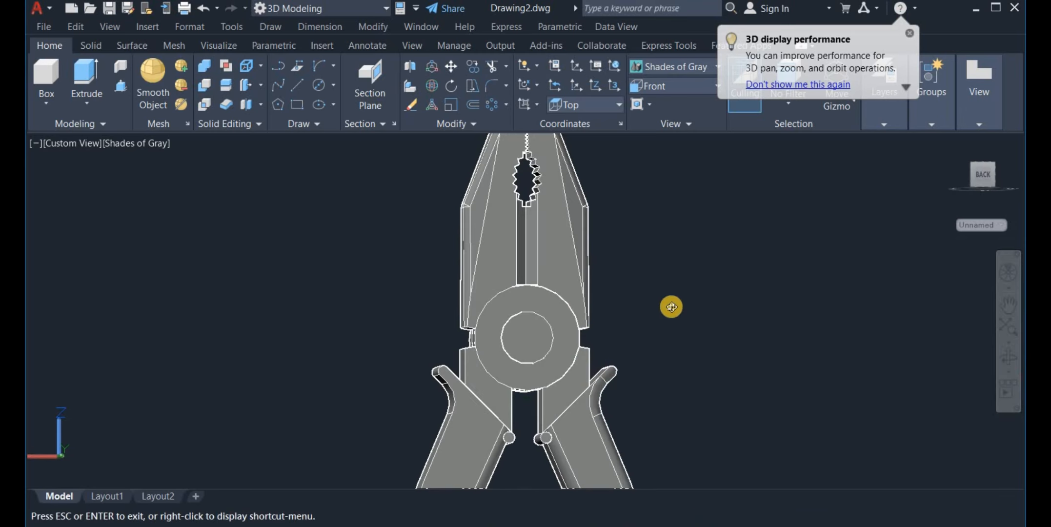
{"action": "right_click", "coordinate": [672, 306]}
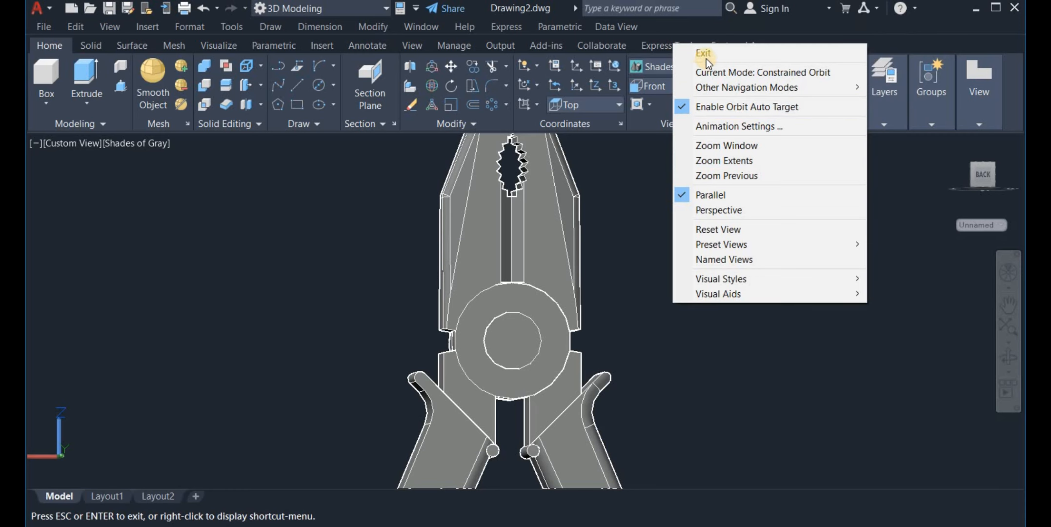
{"action": "left_click", "coordinate": [704, 53]}
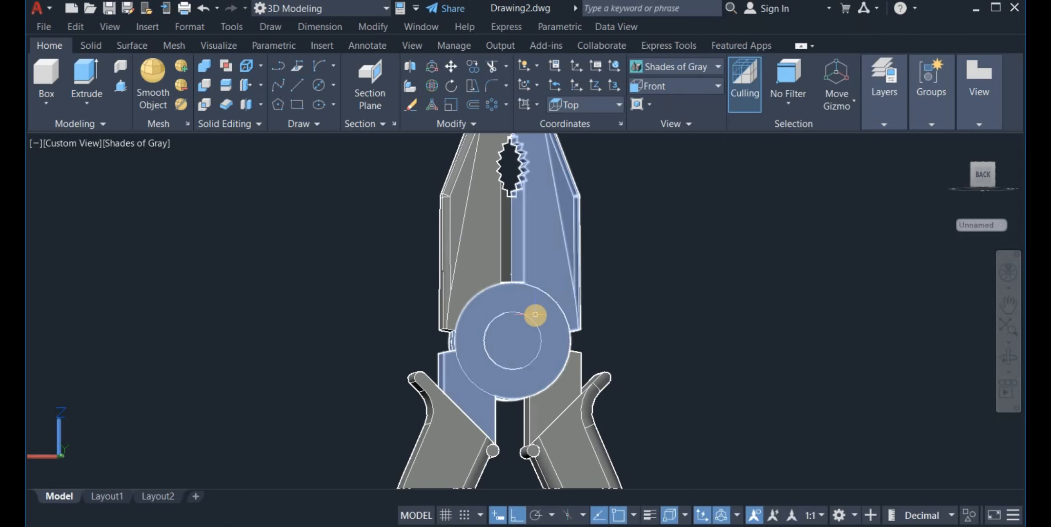
- Rotate the left jaw half, as seen from behind, together with its attached handle about the pivot circle's centre to open the jaws slightly
{"action": "left_click", "coordinate": [535, 315]}
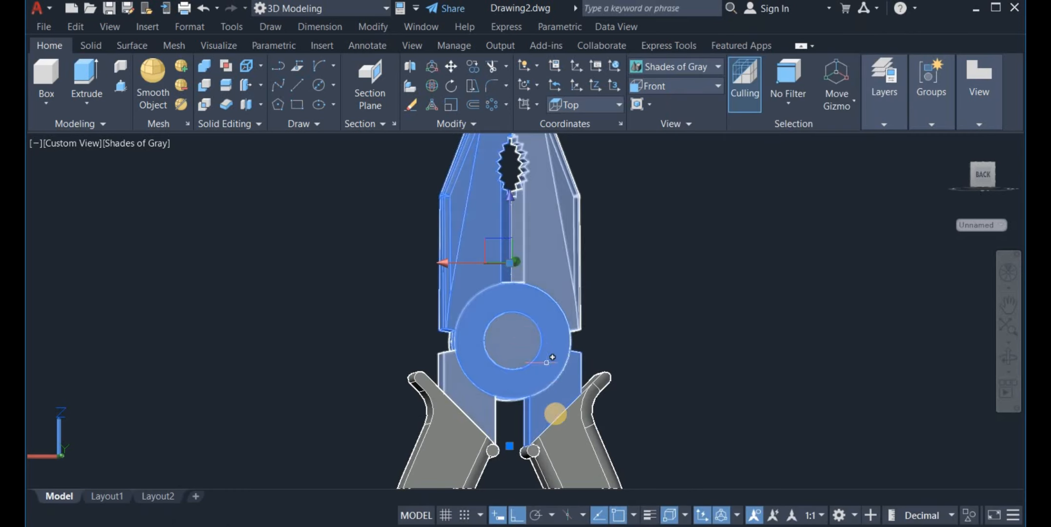
{"action": "left_click", "coordinate": [559, 433]}
{"action": "right_click", "coordinate": [682, 278]}
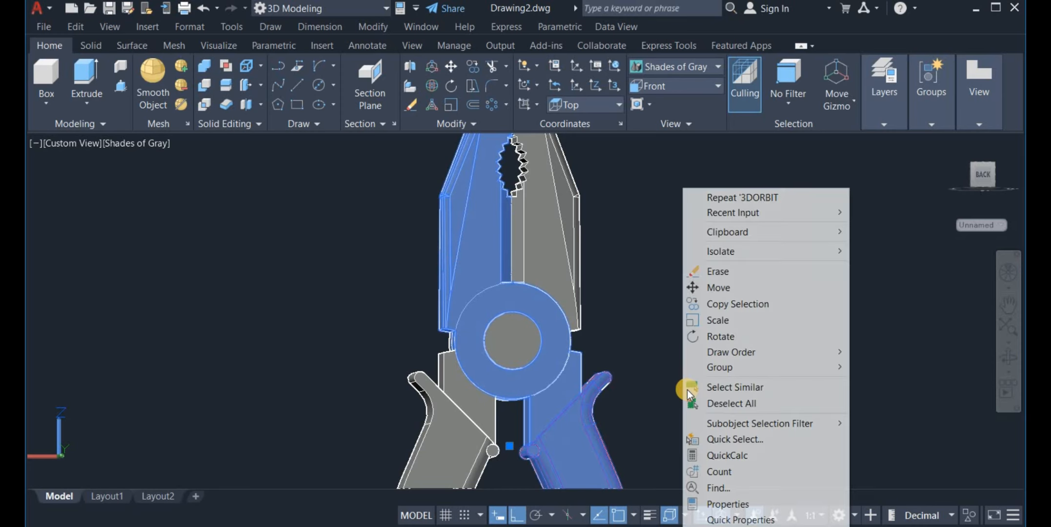
{"action": "left_click", "coordinate": [730, 337]}
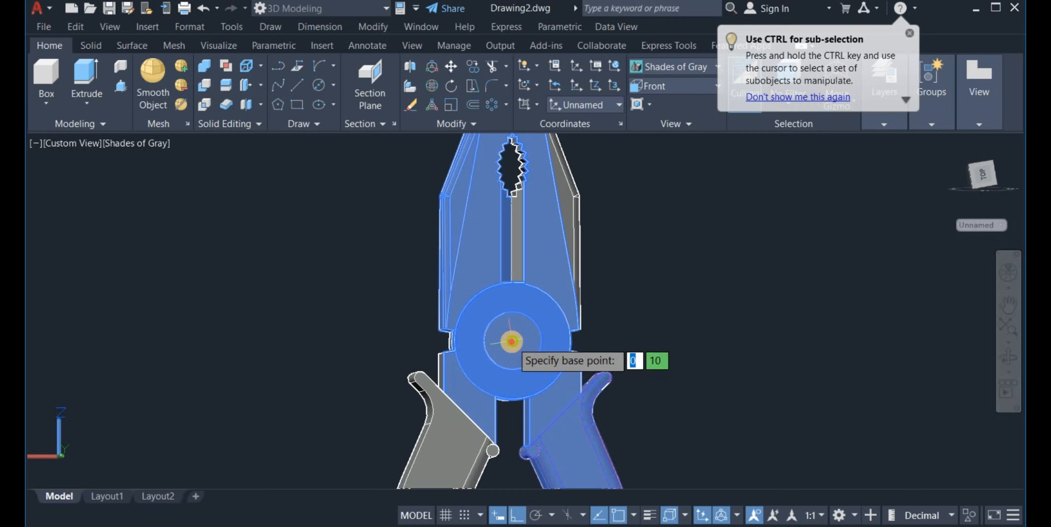
{"action": "key", "text": "Escape"}
- Bring the whole opened jaw into view and switch the plier back to the Realistic visual style
{"action": "left_click", "coordinate": [1006, 358]}
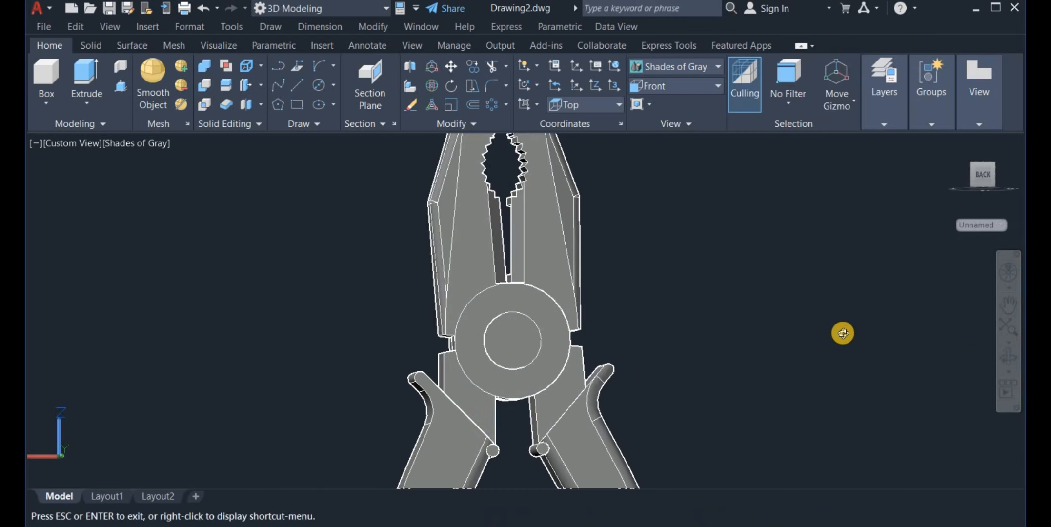
{"action": "left_click_drag", "start_coordinate": [843, 333], "coordinate": [835, 367]}
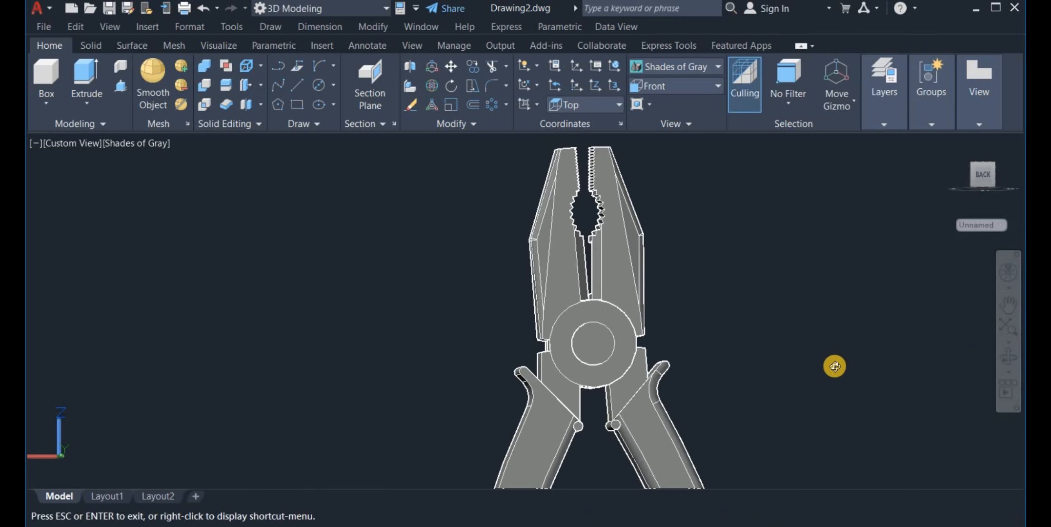
{"action": "middle_click_drag", "start_coordinate": [834, 370], "coordinate": [802, 378]}
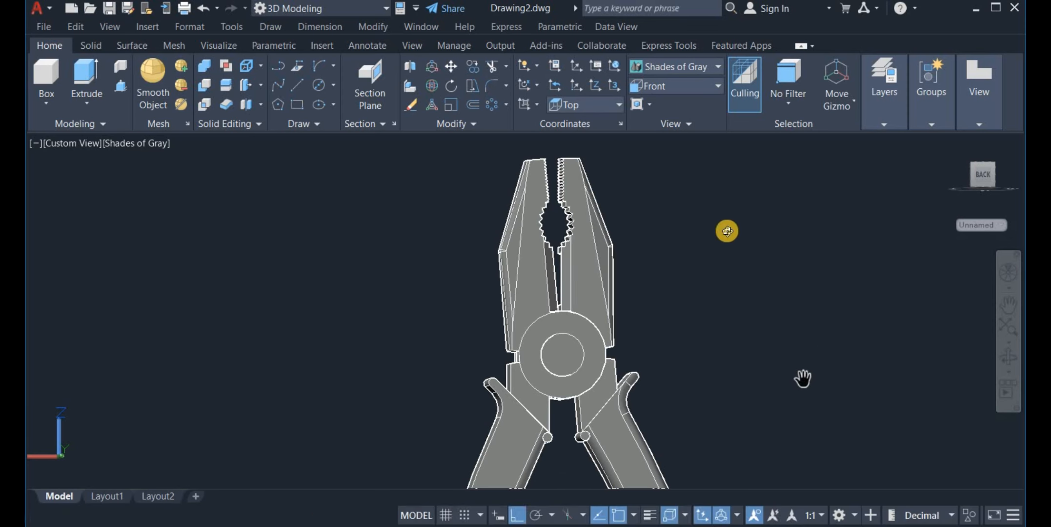
{"action": "left_click", "coordinate": [684, 67]}
{"action": "left_click", "coordinate": [856, 127]}
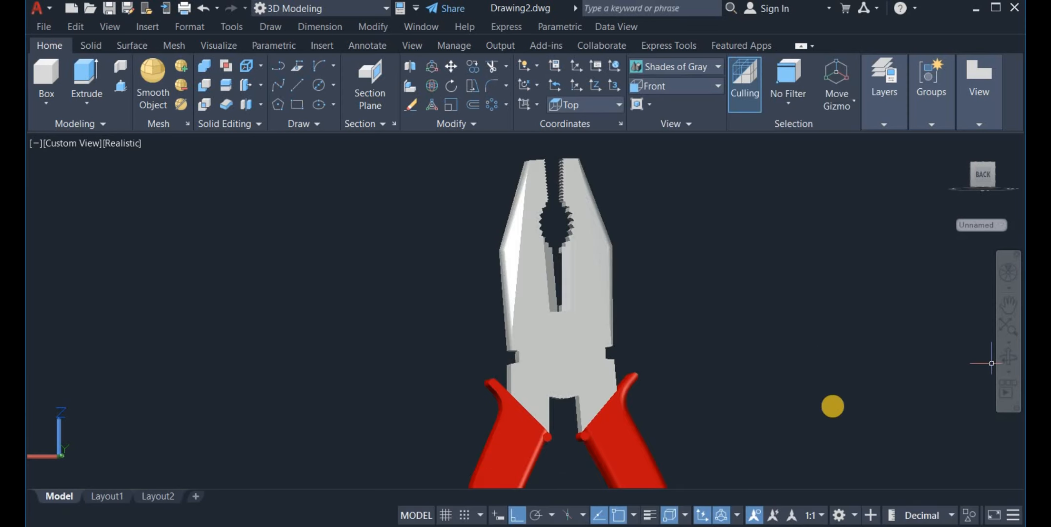
- Examine the opened plier from the back, the left side and the front, including from below
{"action": "left_click", "coordinate": [1007, 358]}
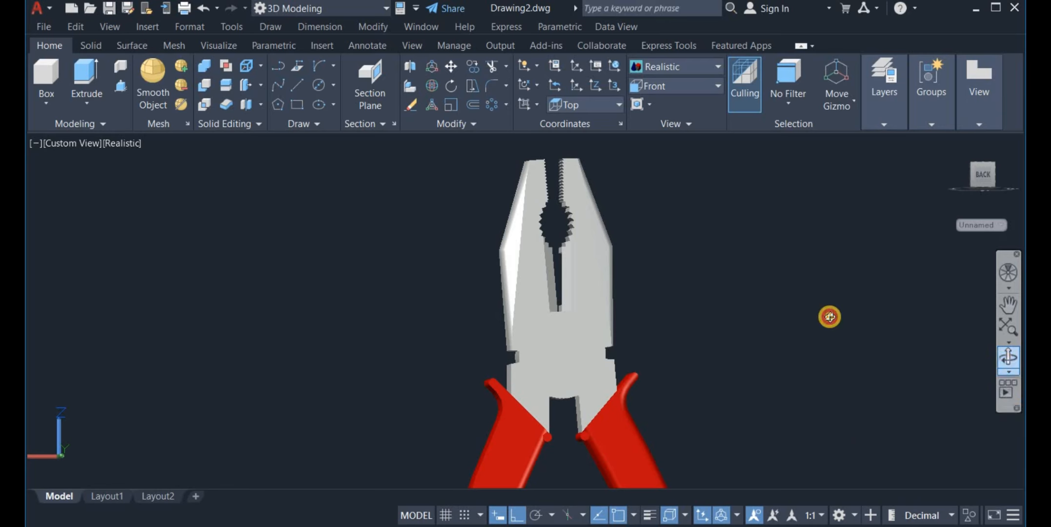
{"action": "left_click_drag", "start_coordinate": [794, 334], "coordinate": [527, 363]}
{"action": "left_click_drag", "start_coordinate": [556, 329], "coordinate": [618, 298]}
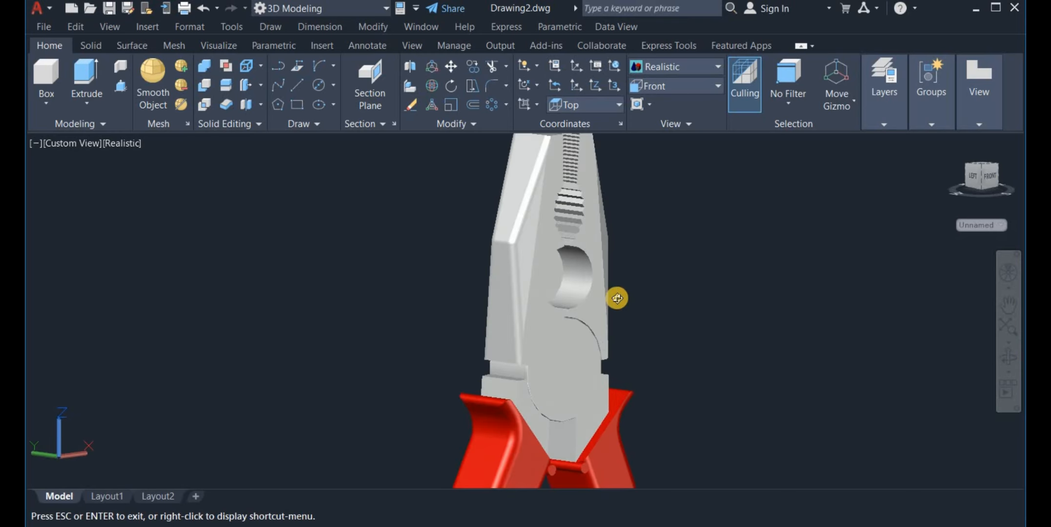
{"action": "mouse_move", "coordinate": [509, 327]}
{"action": "left_mouse_down"}
{"action": "mouse_move", "coordinate": [505, 382]}
{"action": "mouse_move", "coordinate": [514, 371]}
{"action": "mouse_move", "coordinate": [451, 370]}
{"action": "mouse_move", "coordinate": [668, 376]}
{"action": "mouse_move", "coordinate": [574, 387]}
{"action": "mouse_move", "coordinate": [471, 366]}
{"action": "mouse_move", "coordinate": [603, 389]}
{"action": "mouse_move", "coordinate": [502, 351]}
{"action": "mouse_move", "coordinate": [451, 267]}
{"action": "mouse_move", "coordinate": [413, 305]}
{"action": "mouse_move", "coordinate": [633, 326]}
{"action": "mouse_move", "coordinate": [648, 284]}
{"action": "mouse_move", "coordinate": [644, 297]}
{"action": "left_mouse_up"}
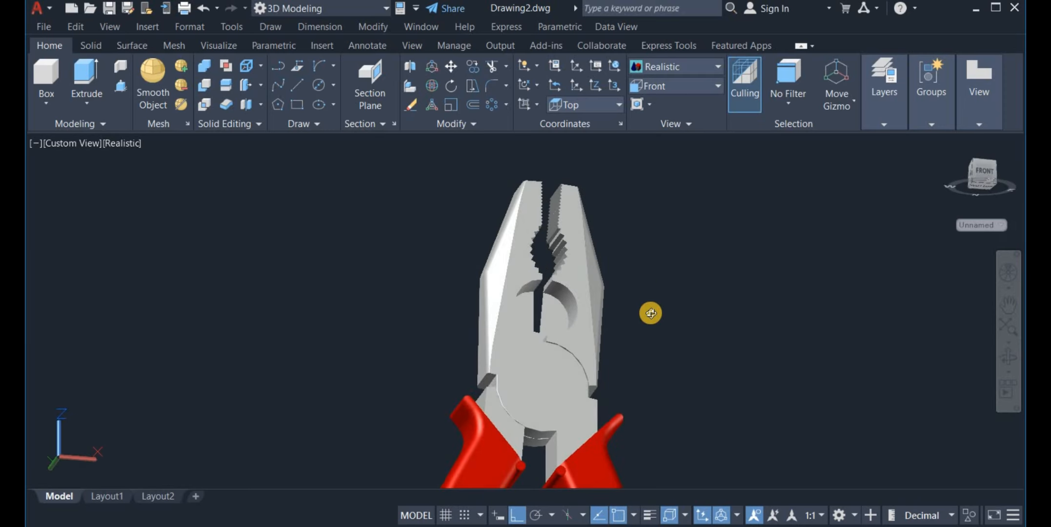
{"action": "middle_click_drag", "start_coordinate": [651, 313], "coordinate": [674, 282]}
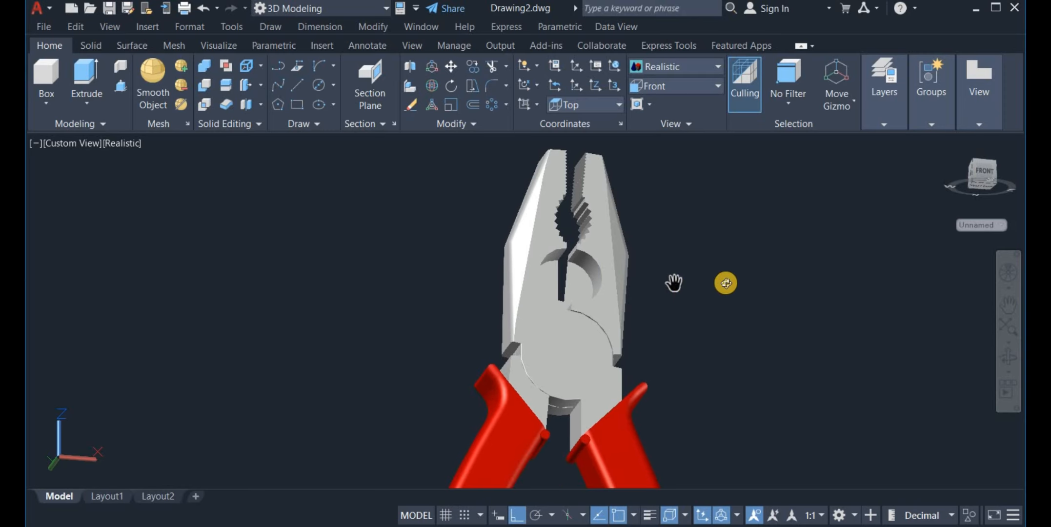
{"action": "right_click", "coordinate": [720, 282]}
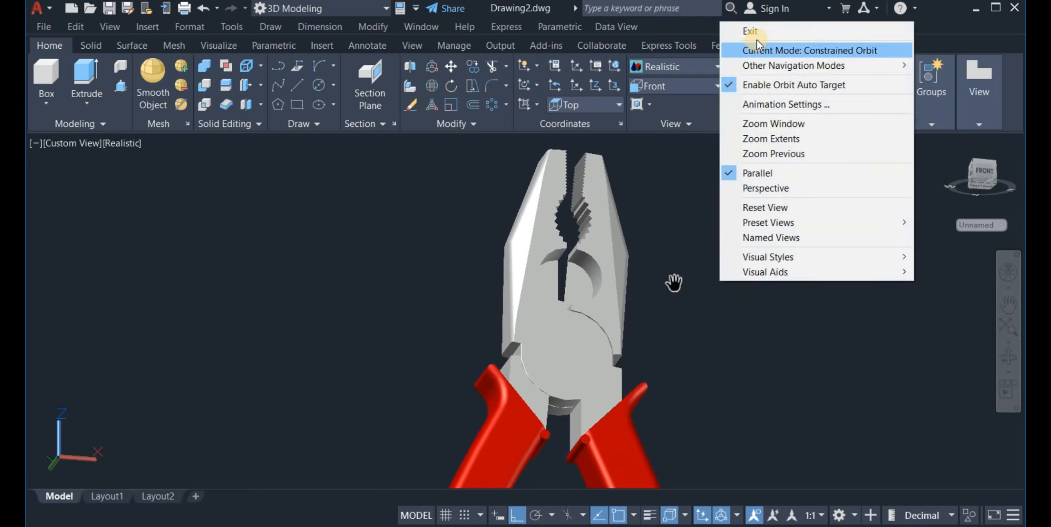
{"action": "left_click", "coordinate": [758, 33]}
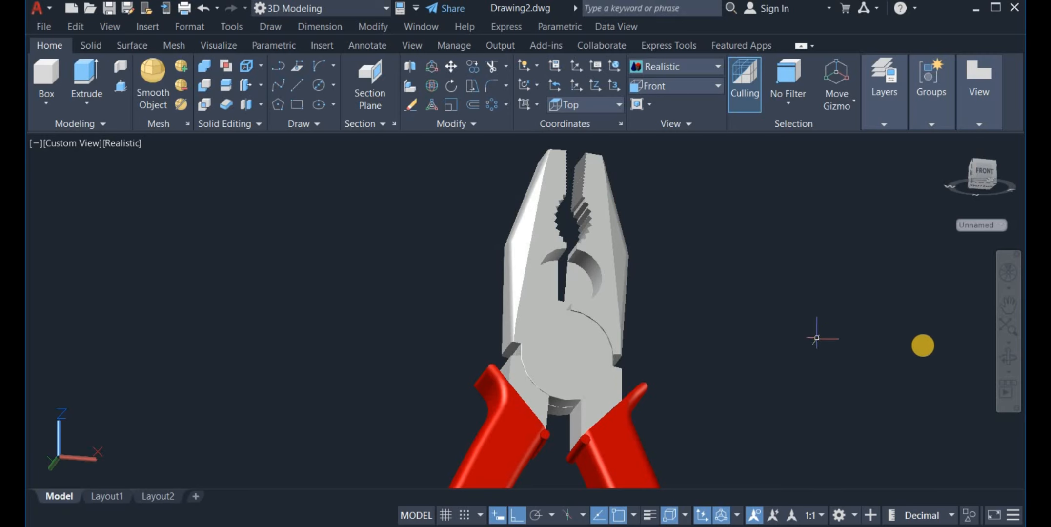
{"action": "left_click", "coordinate": [1000, 356]}
{"action": "left_click_drag", "start_coordinate": [883, 374], "coordinate": [827, 378]}
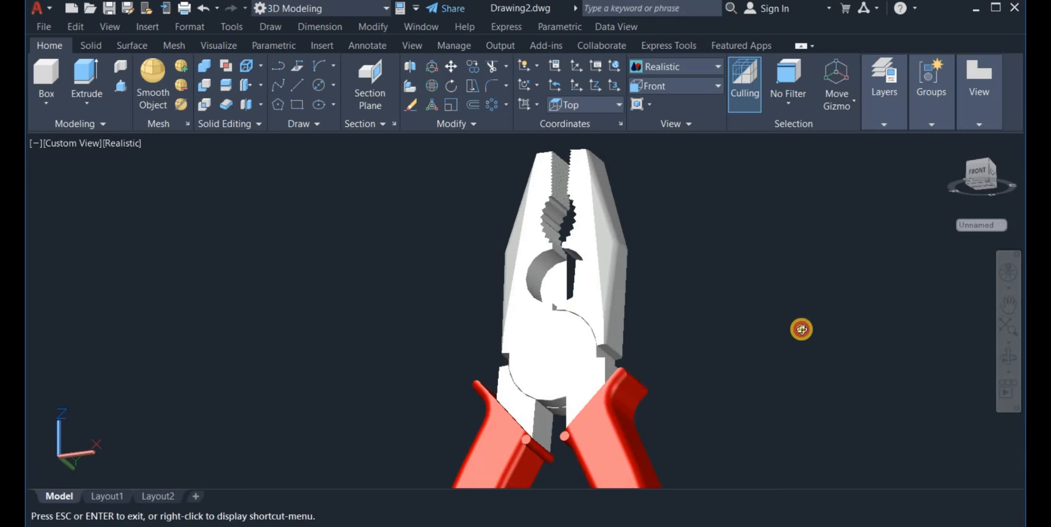
{"action": "mouse_move", "coordinate": [801, 329]}
{"action": "left_mouse_down"}
{"action": "mouse_move", "coordinate": [810, 314]}
{"action": "mouse_move", "coordinate": [817, 325]}
{"action": "left_mouse_up"}
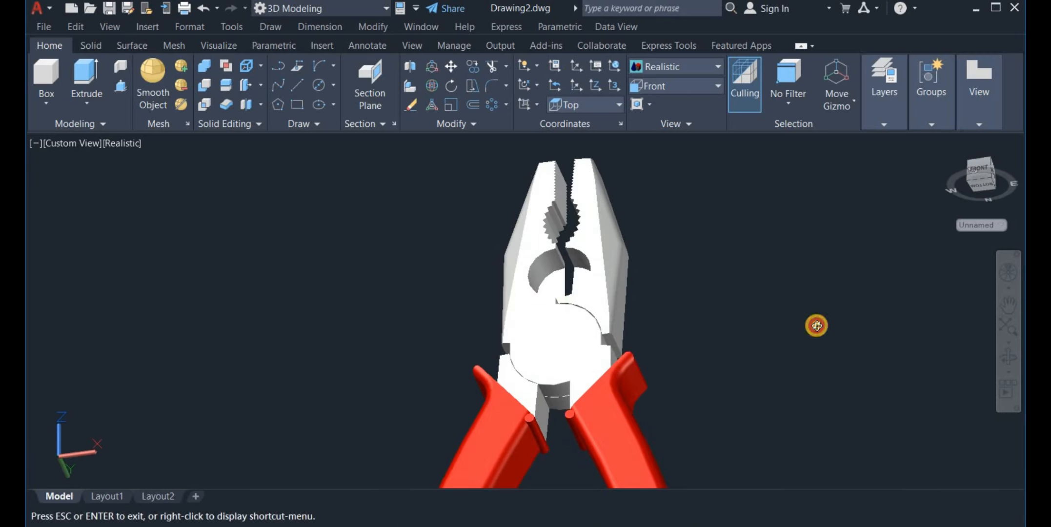